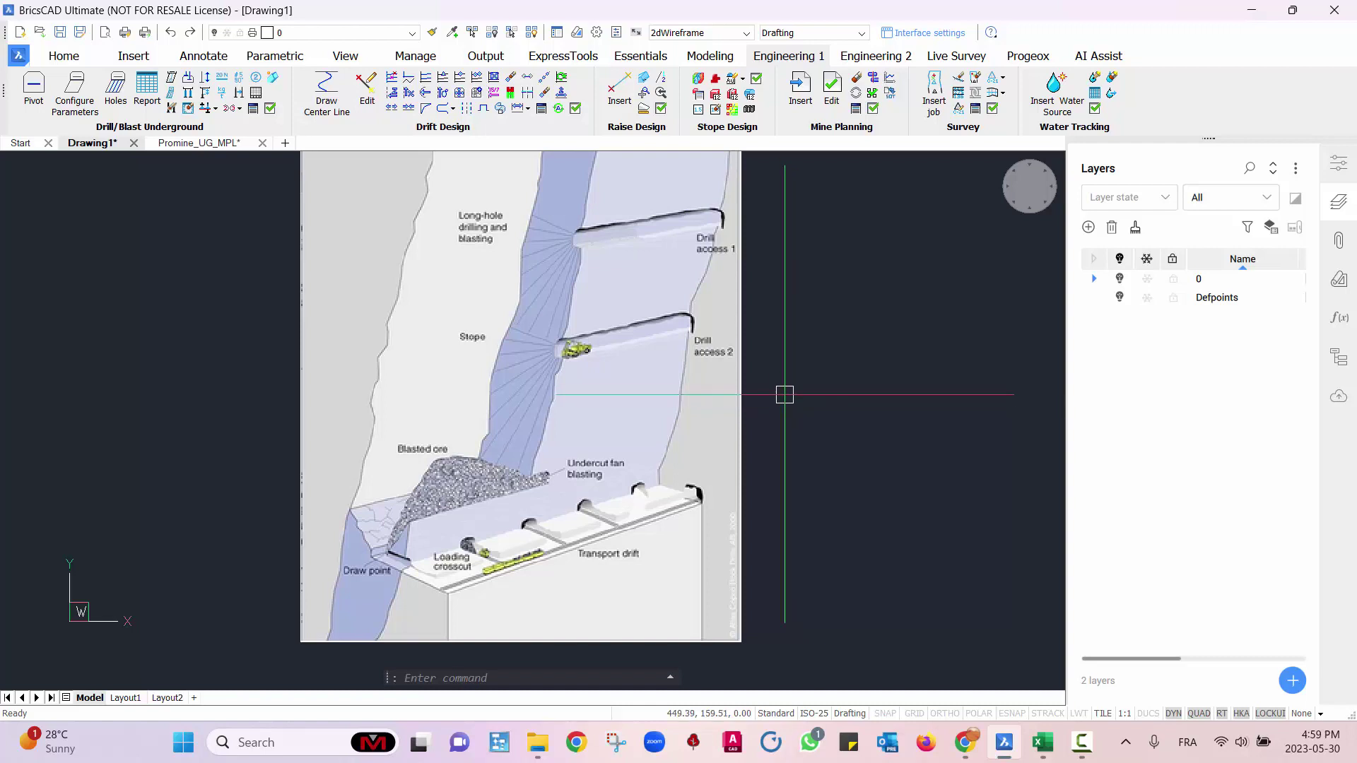
- Examine the long-hole stoping diagram from the drill accesses and stope down to the draw point, loading crosscuts and transport drift
{"action": "middle_click_drag", "start_coordinate": [784, 431], "coordinate": [826, 440]}
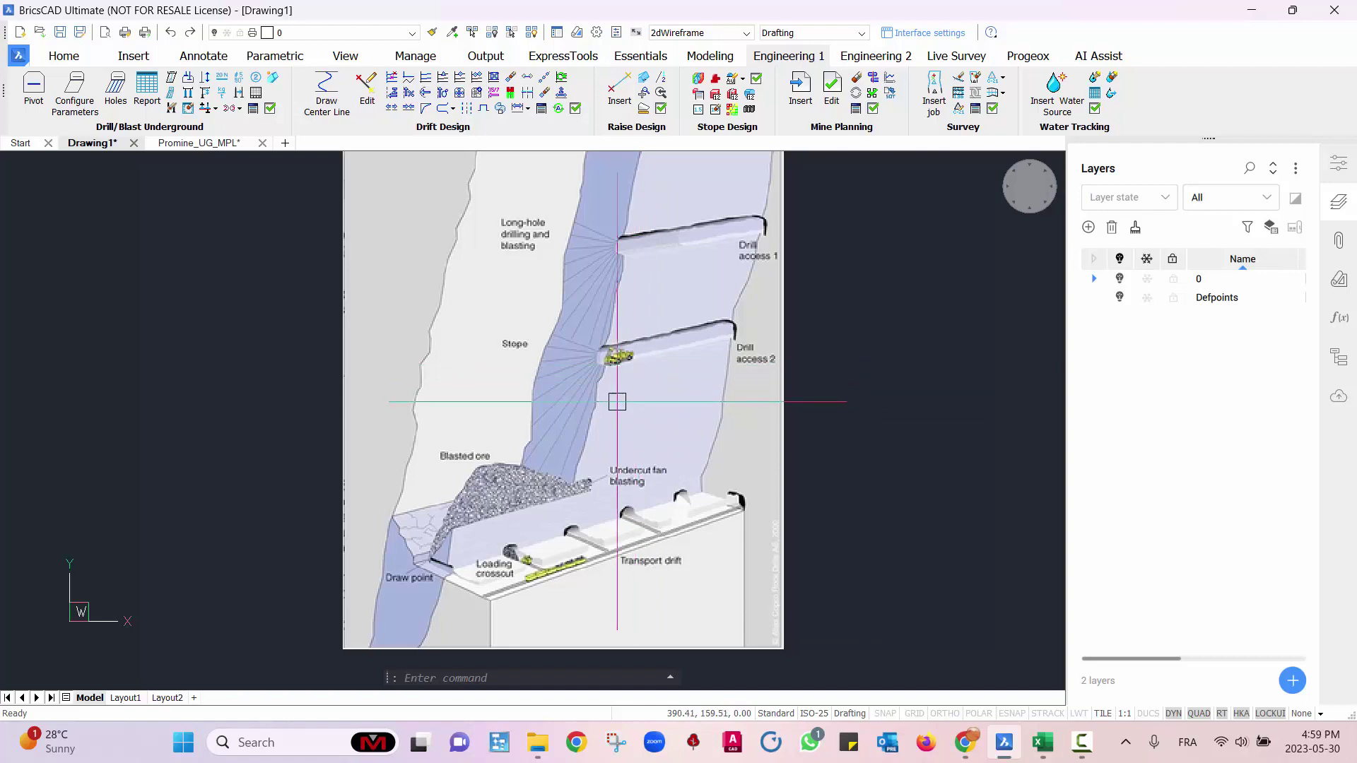
{"action": "middle_click_drag", "start_coordinate": [646, 414], "coordinate": [660, 419]}
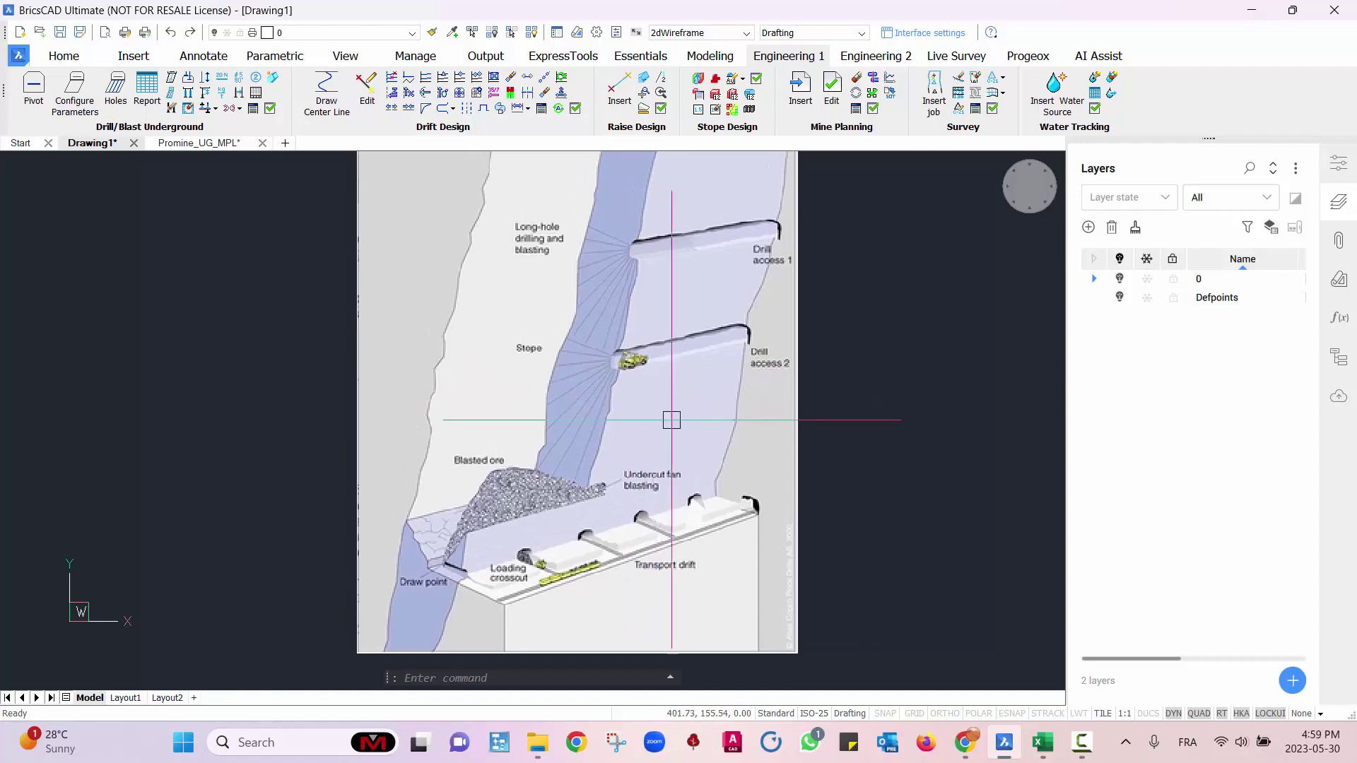
{"action": "scroll", "coordinate": [649, 397], "scroll_direction": "down", "scroll_amount": 2}
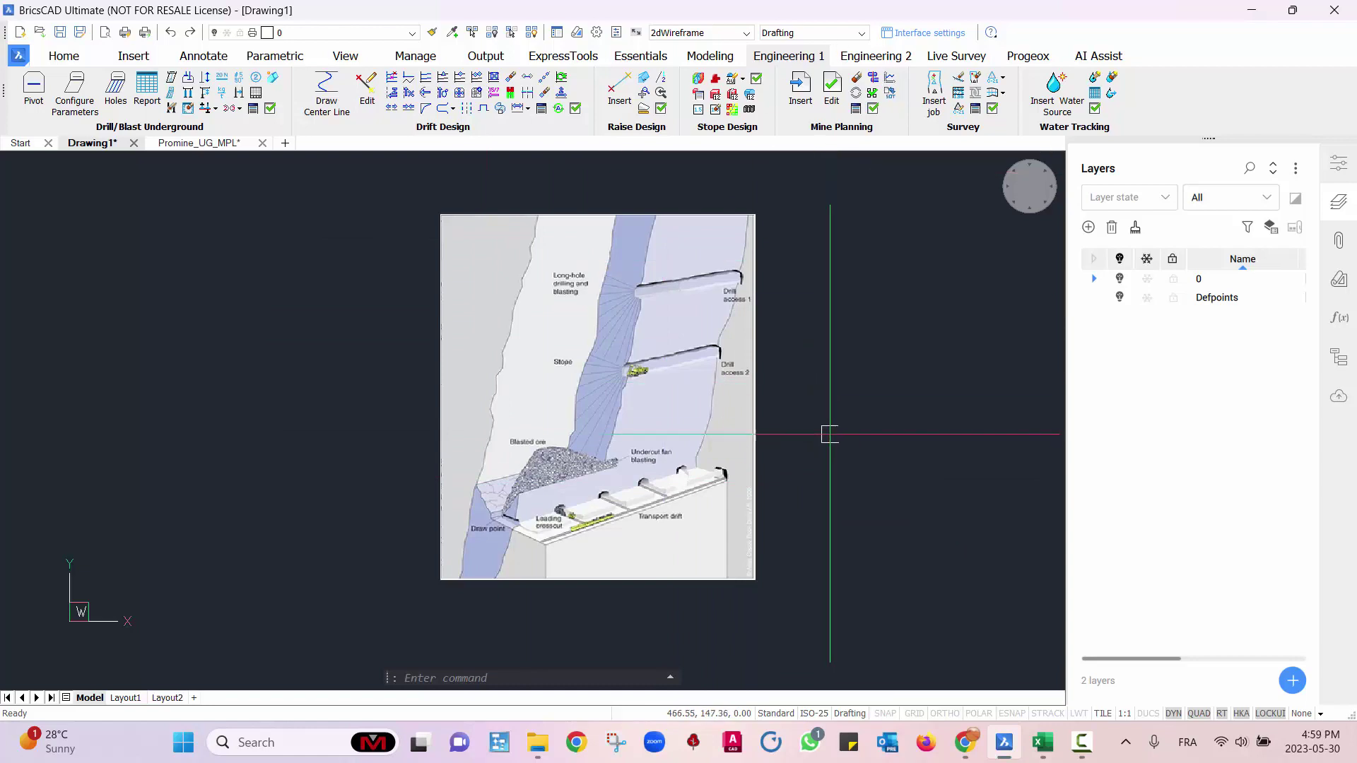
{"action": "scroll", "coordinate": [609, 455], "scroll_direction": "up", "scroll_amount": 3}
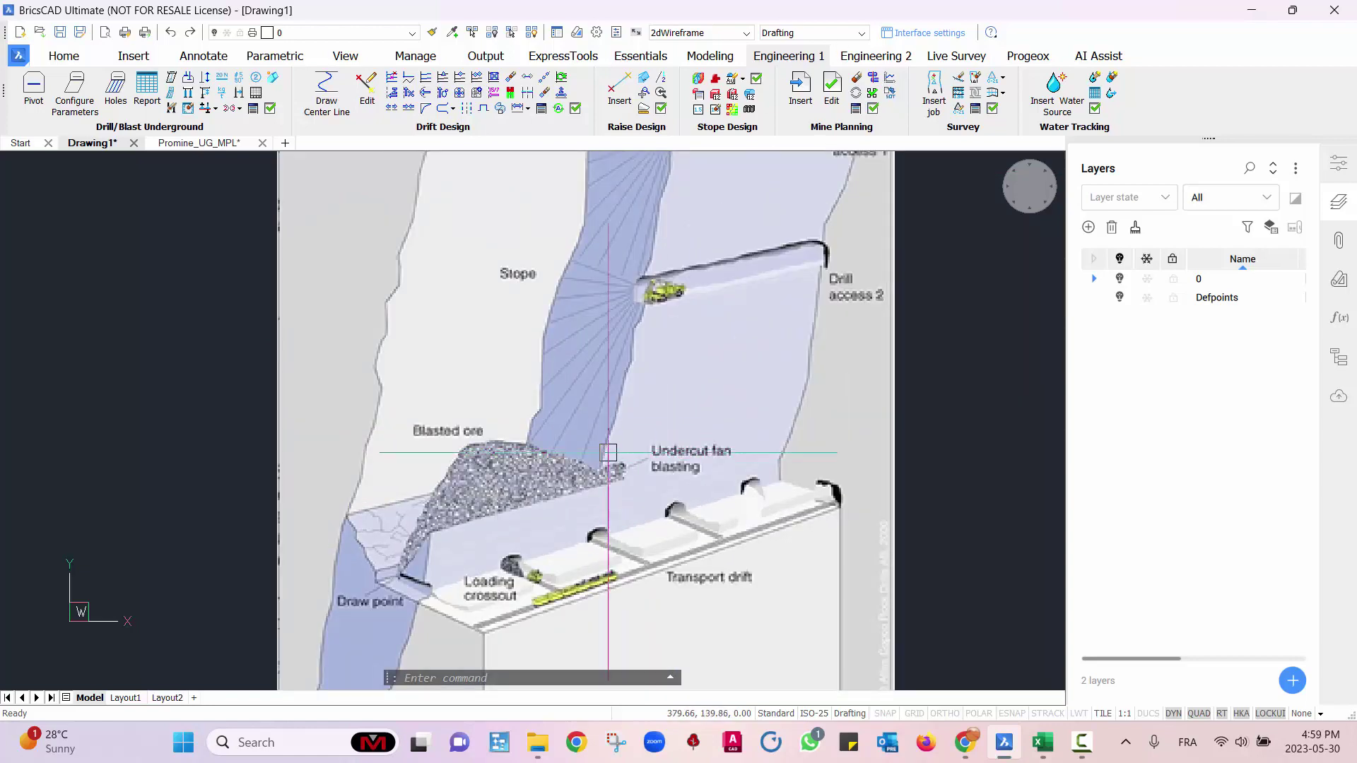
{"action": "middle_click_drag", "start_coordinate": [599, 332], "coordinate": [590, 517]}
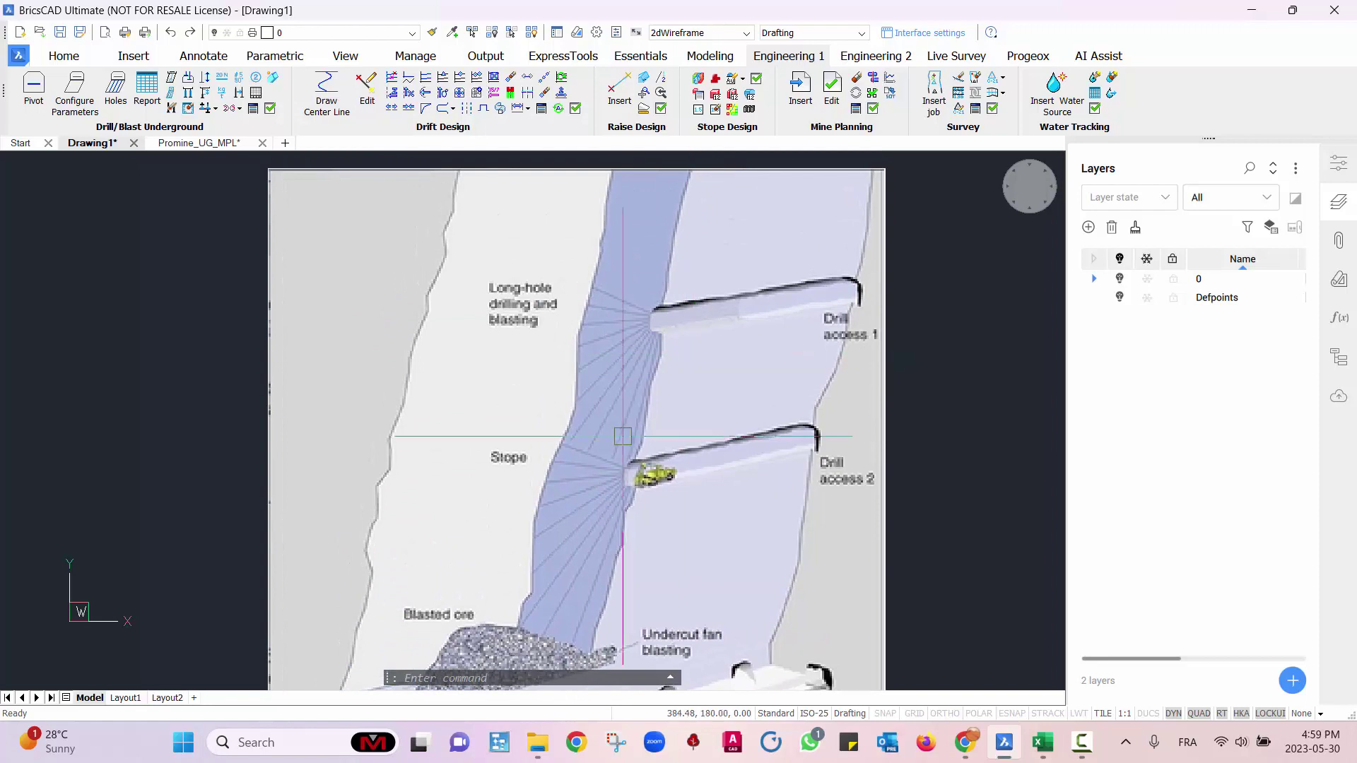
{"action": "middle_click_drag", "start_coordinate": [581, 723], "coordinate": [591, 529]}
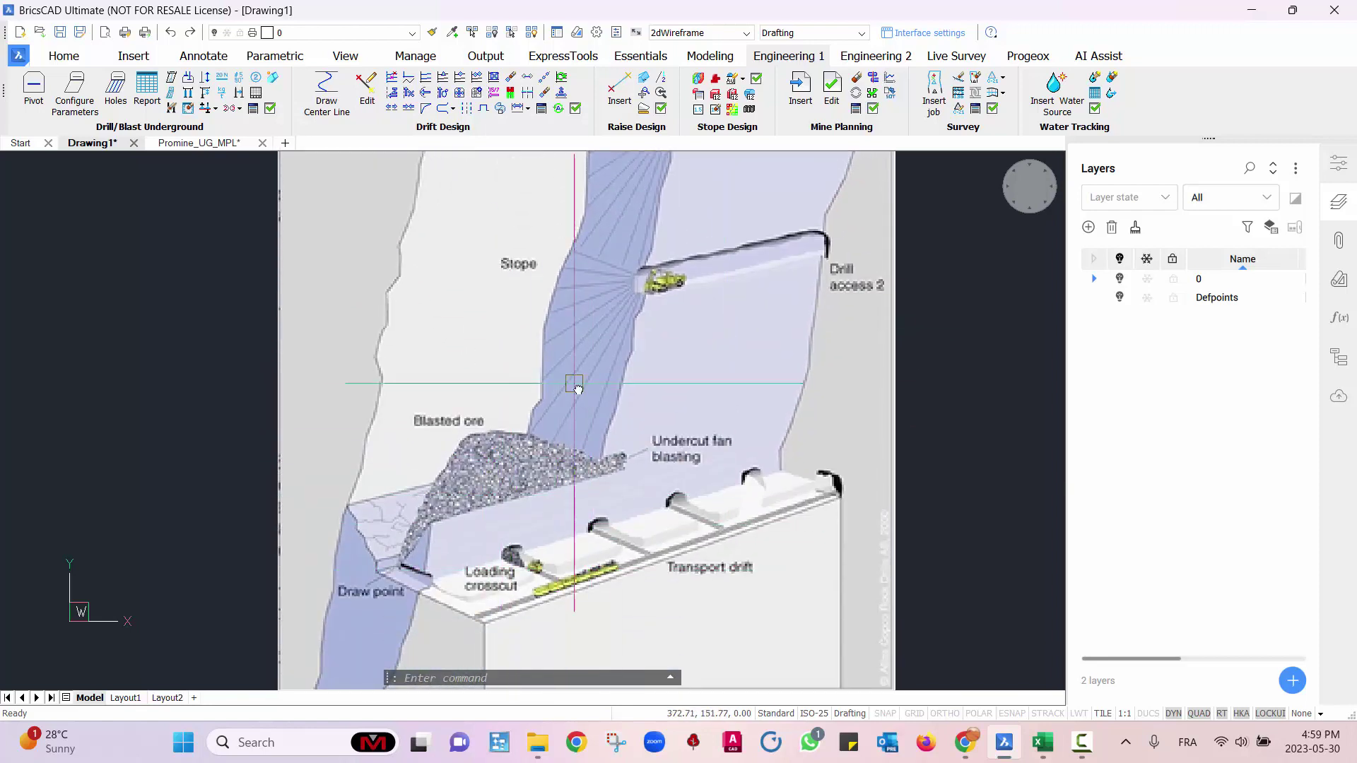
{"action": "middle_click_drag", "start_coordinate": [578, 388], "coordinate": [553, 394]}
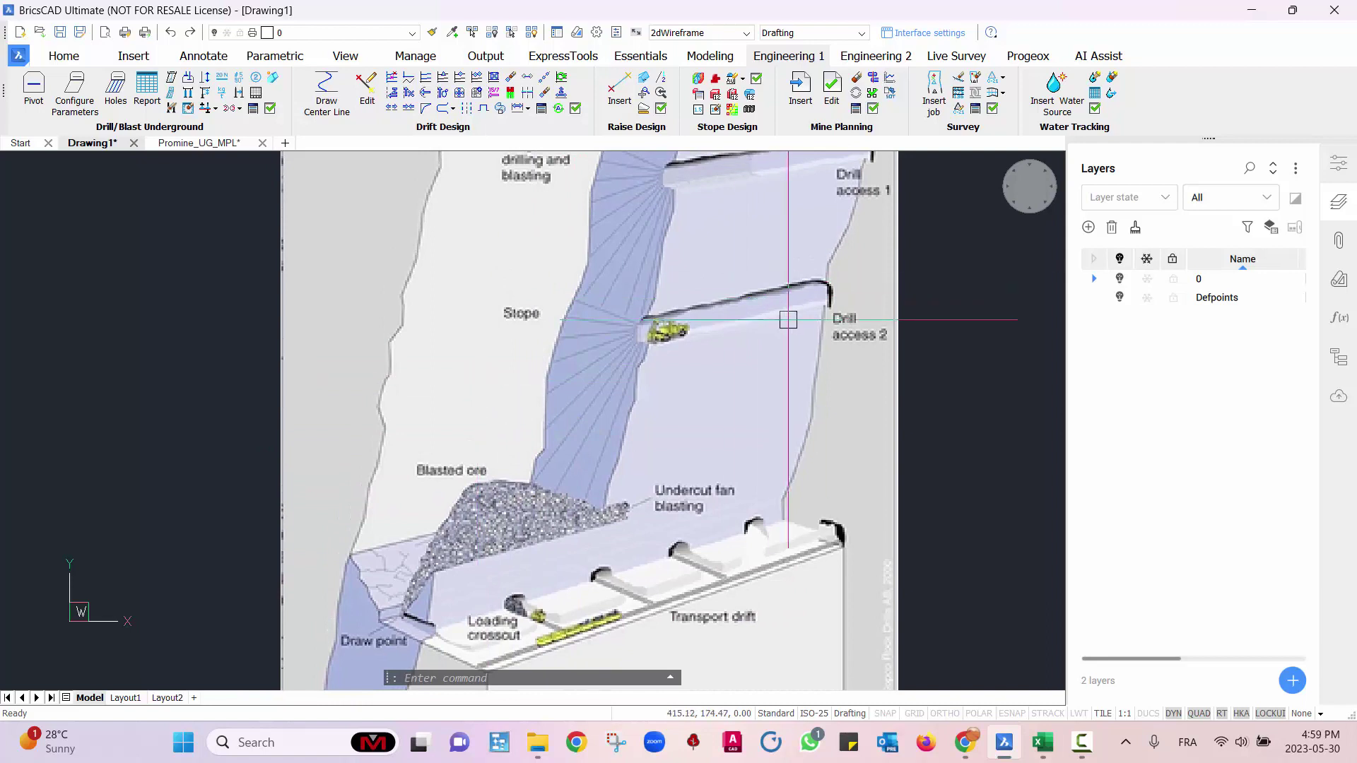
{"action": "middle_click_drag", "start_coordinate": [555, 556], "coordinate": [550, 436]}
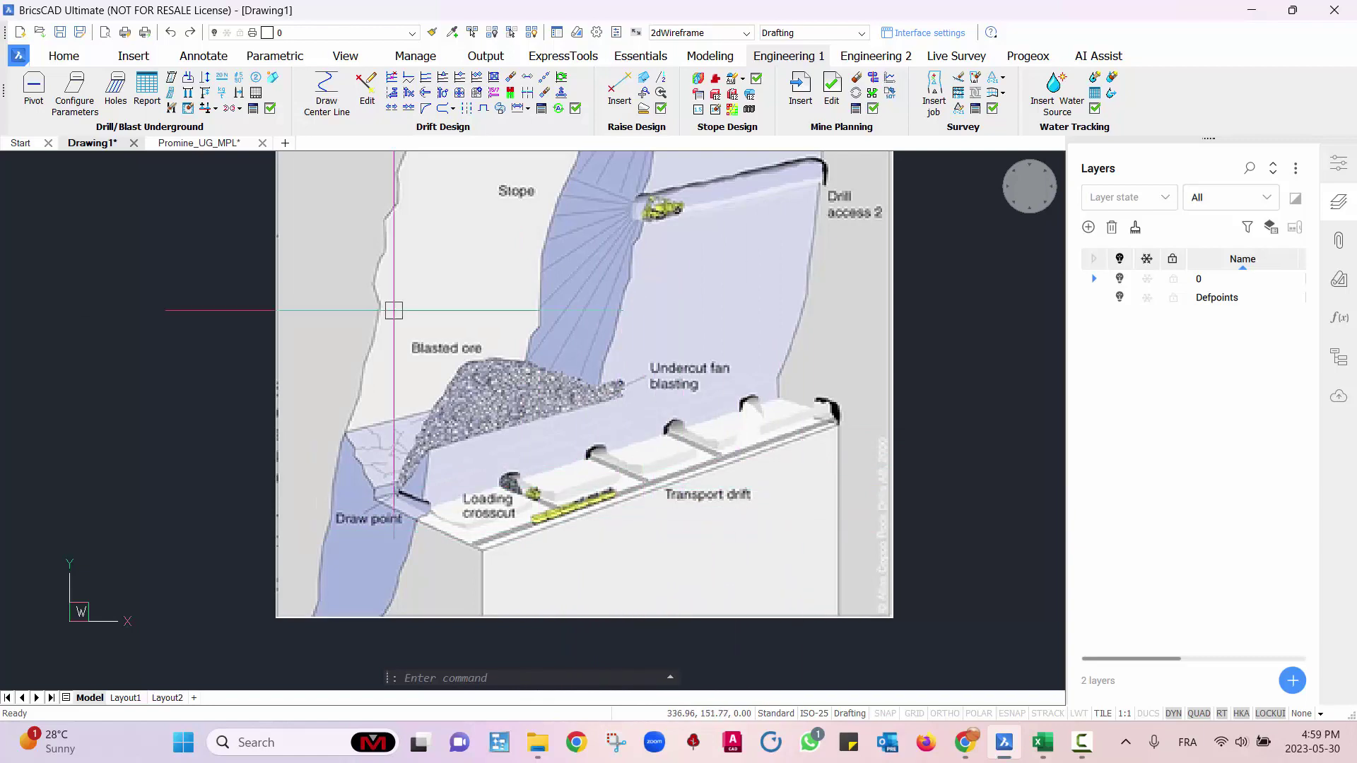
- Switch to the Promine_UG_MPL drawing and display the model in the 2dWireframe visual style
{"action": "left_click", "coordinate": [209, 143]}
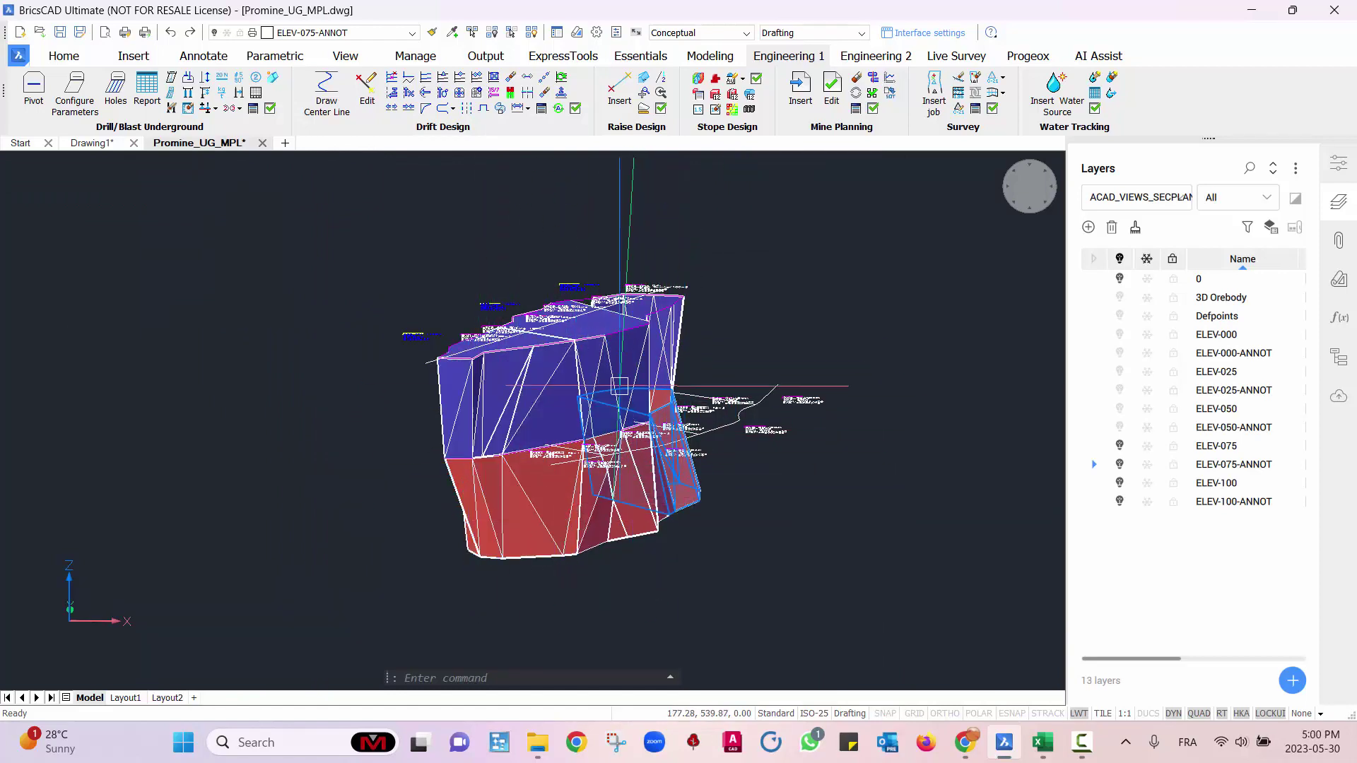
{"action": "left_click", "coordinate": [710, 37]}
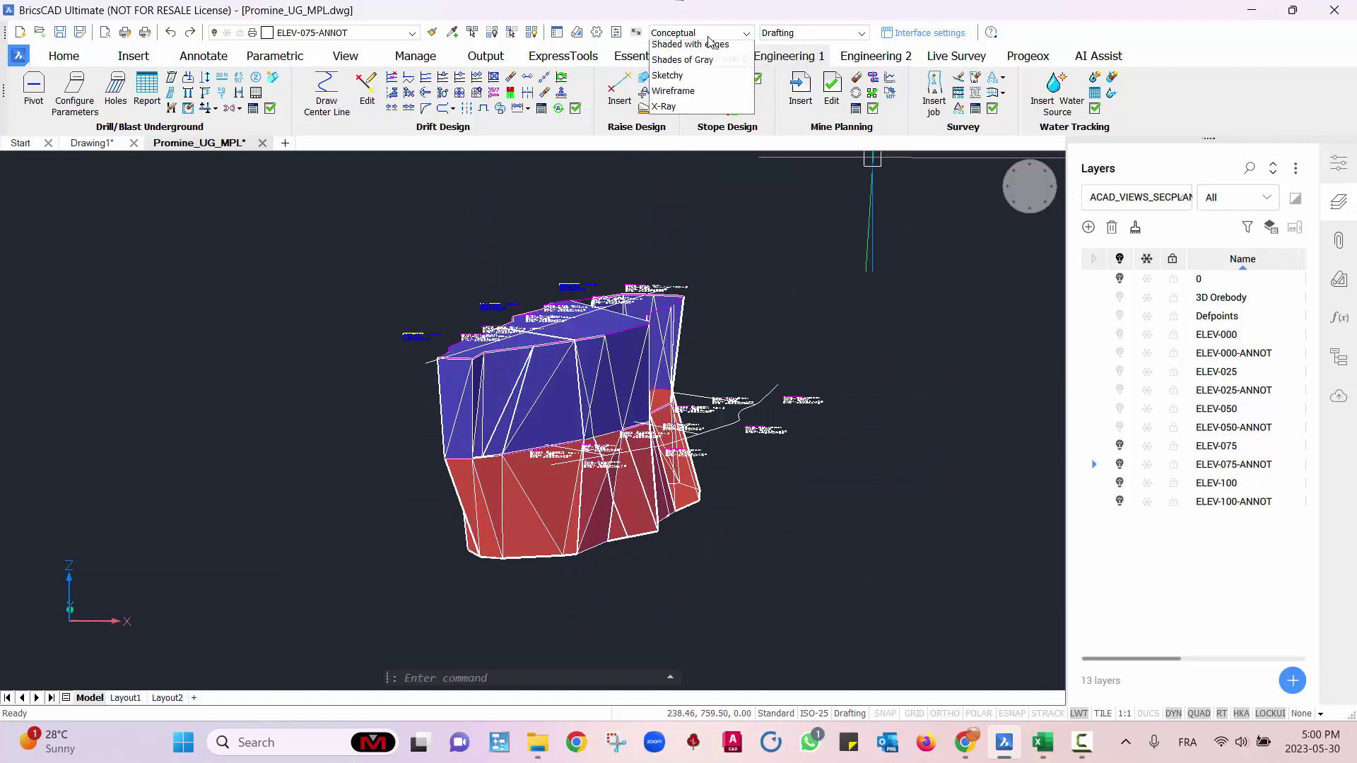
{"action": "left_click", "coordinate": [713, 50]}
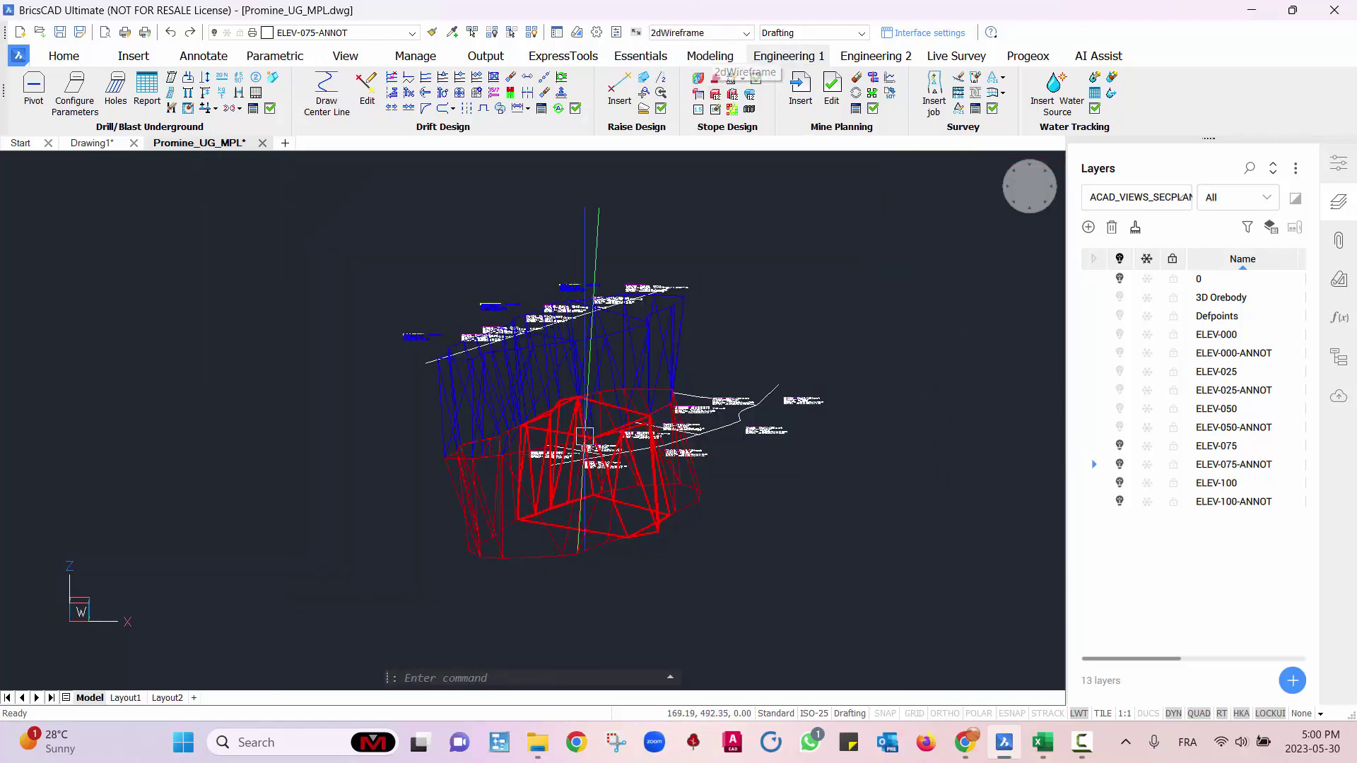
{"action": "scroll", "coordinate": [550, 377], "scroll_direction": "up", "scroll_amount": 2}
{"action": "middle_click_drag", "start_coordinate": [727, 403], "coordinate": [529, 388], "text": "shift"}
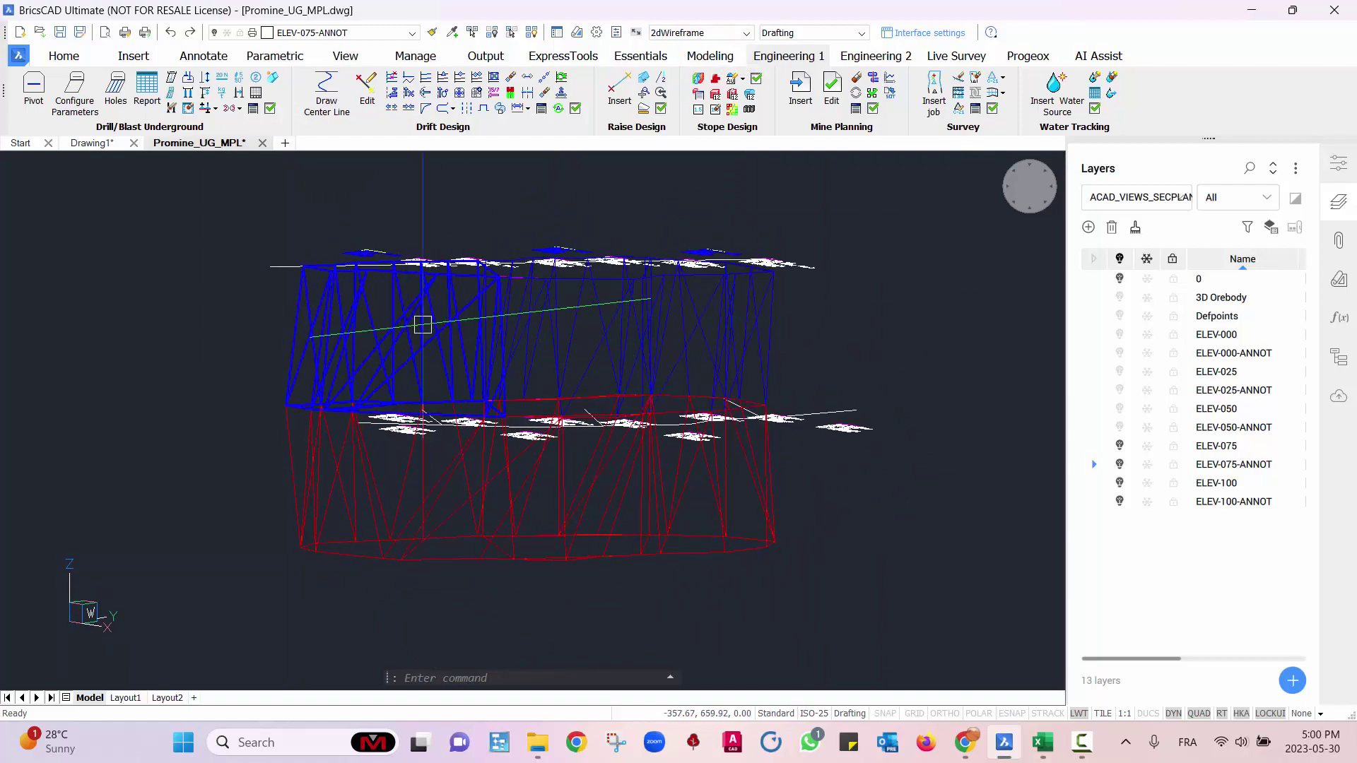
{"action": "middle_click_drag", "start_coordinate": [555, 342], "coordinate": [707, 459], "text": "shift"}
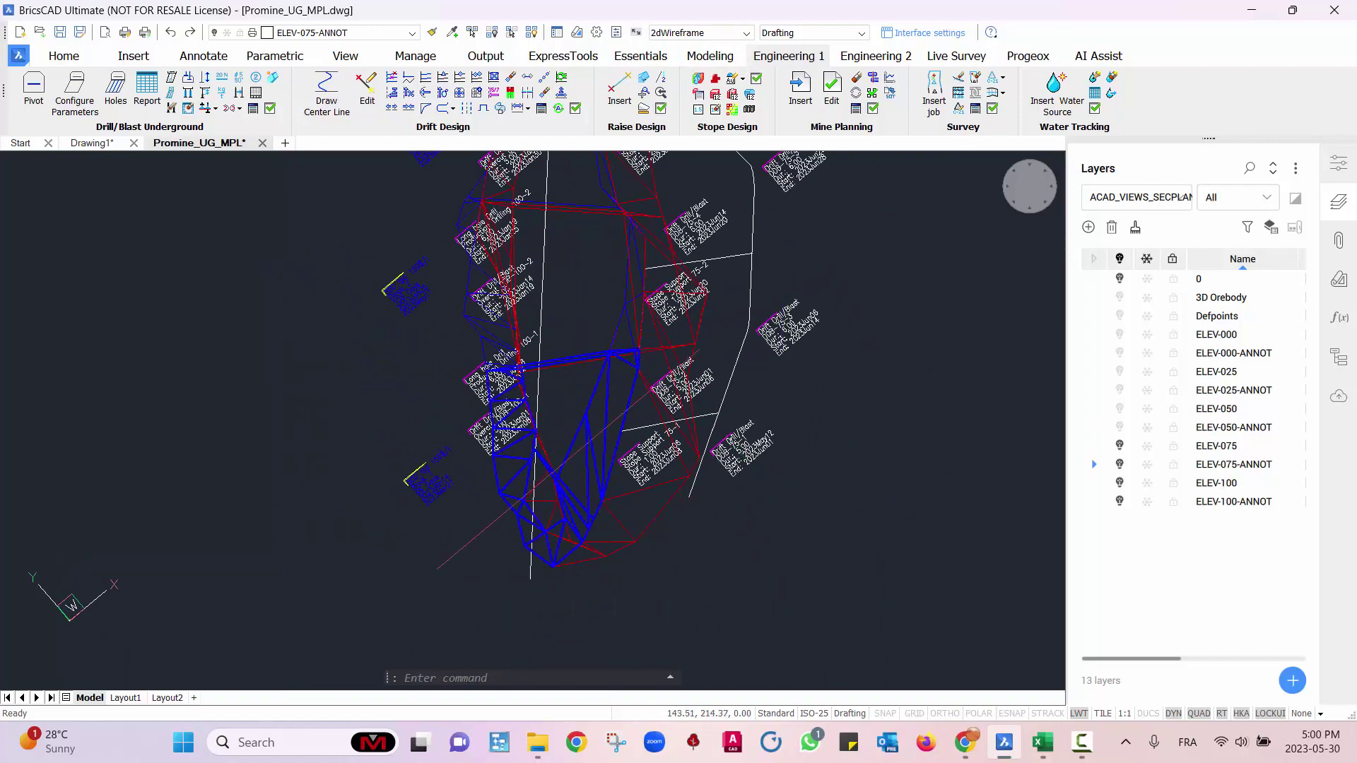
{"action": "left_click", "coordinate": [530, 566]}
{"action": "left_click", "coordinate": [530, 579]}
{"action": "key", "text": "Escape"}
- Examine the blue upper-level and red lower-level stope meshes together with their access drifts and activity labels from several angles
{"action": "middle_click_drag", "start_coordinate": [518, 581], "coordinate": [714, 551], "text": "shift"}
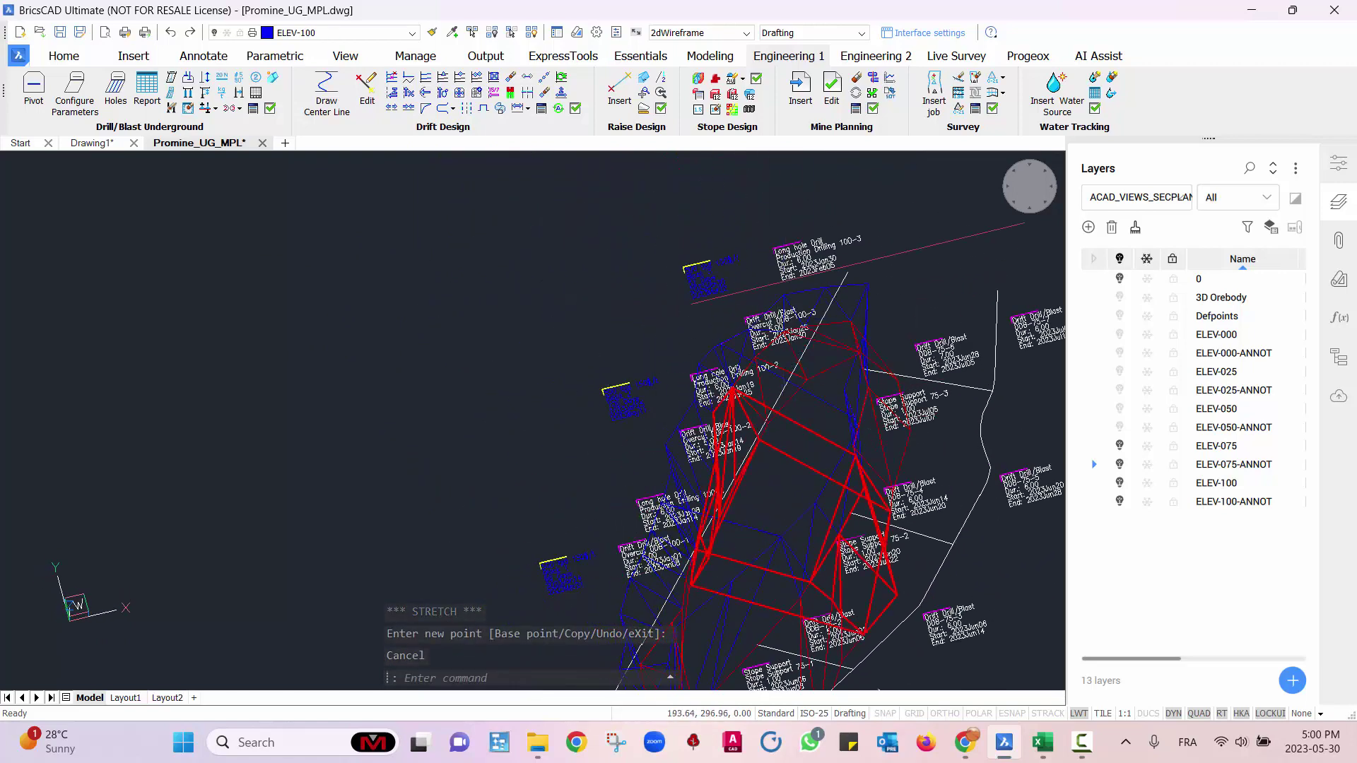
{"action": "middle_click_drag", "start_coordinate": [697, 487], "coordinate": [644, 407]}
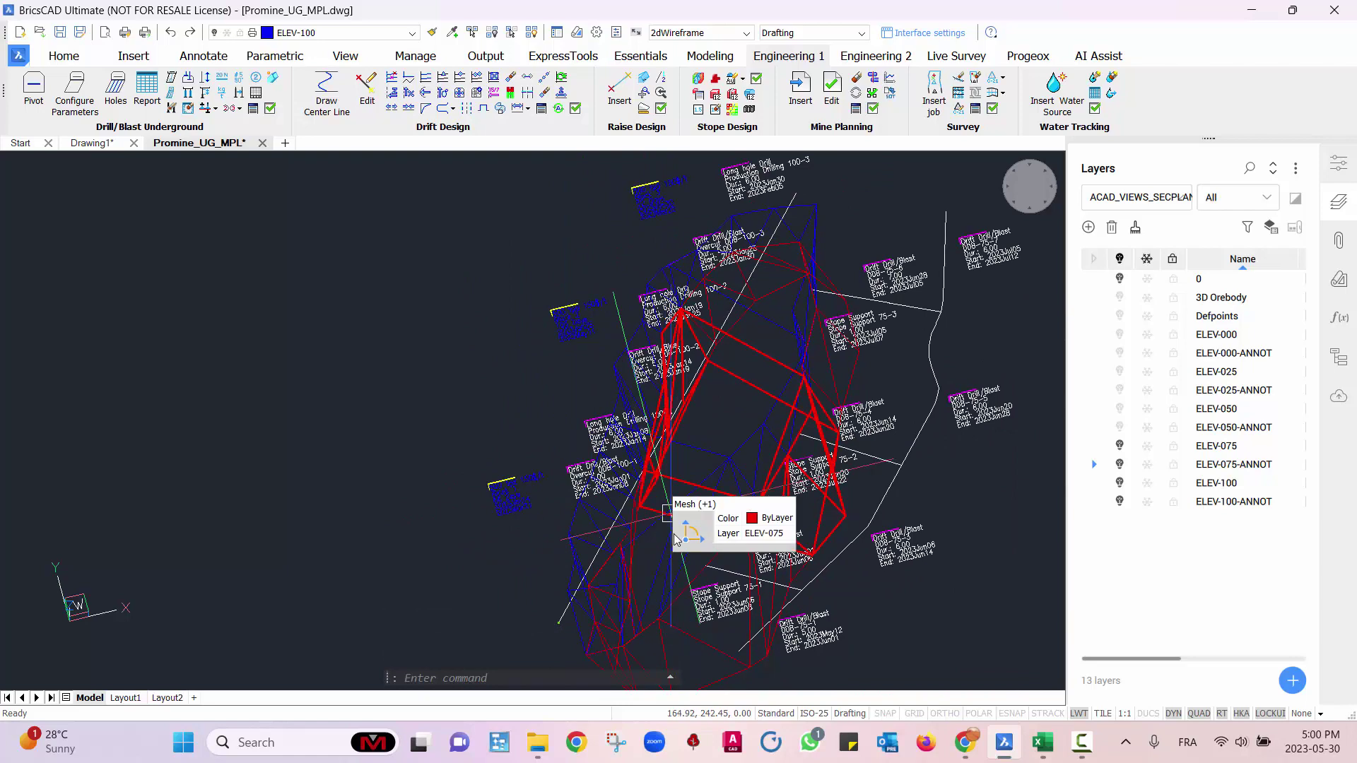
{"action": "middle_click_drag", "start_coordinate": [709, 482], "coordinate": [715, 449], "text": "shift"}
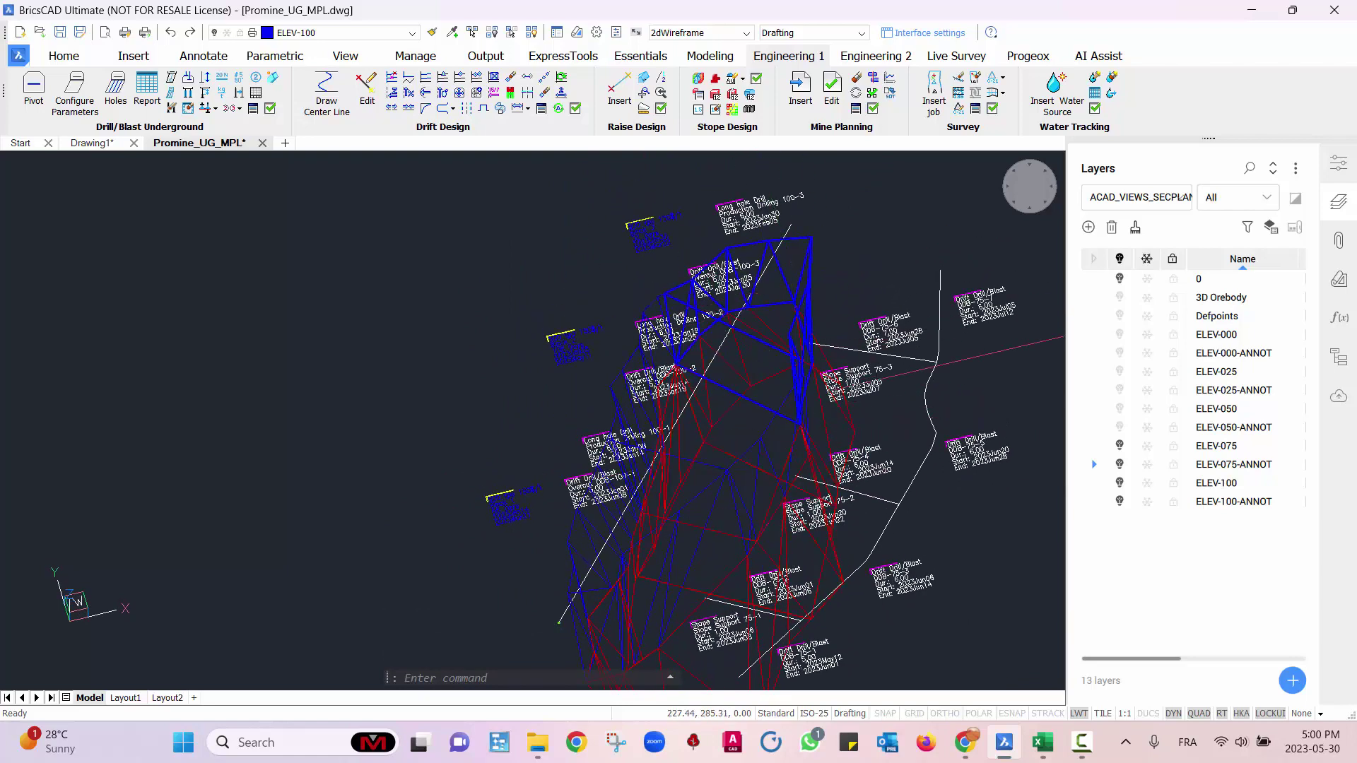
{"action": "middle_click_drag", "start_coordinate": [955, 507], "coordinate": [879, 386]}
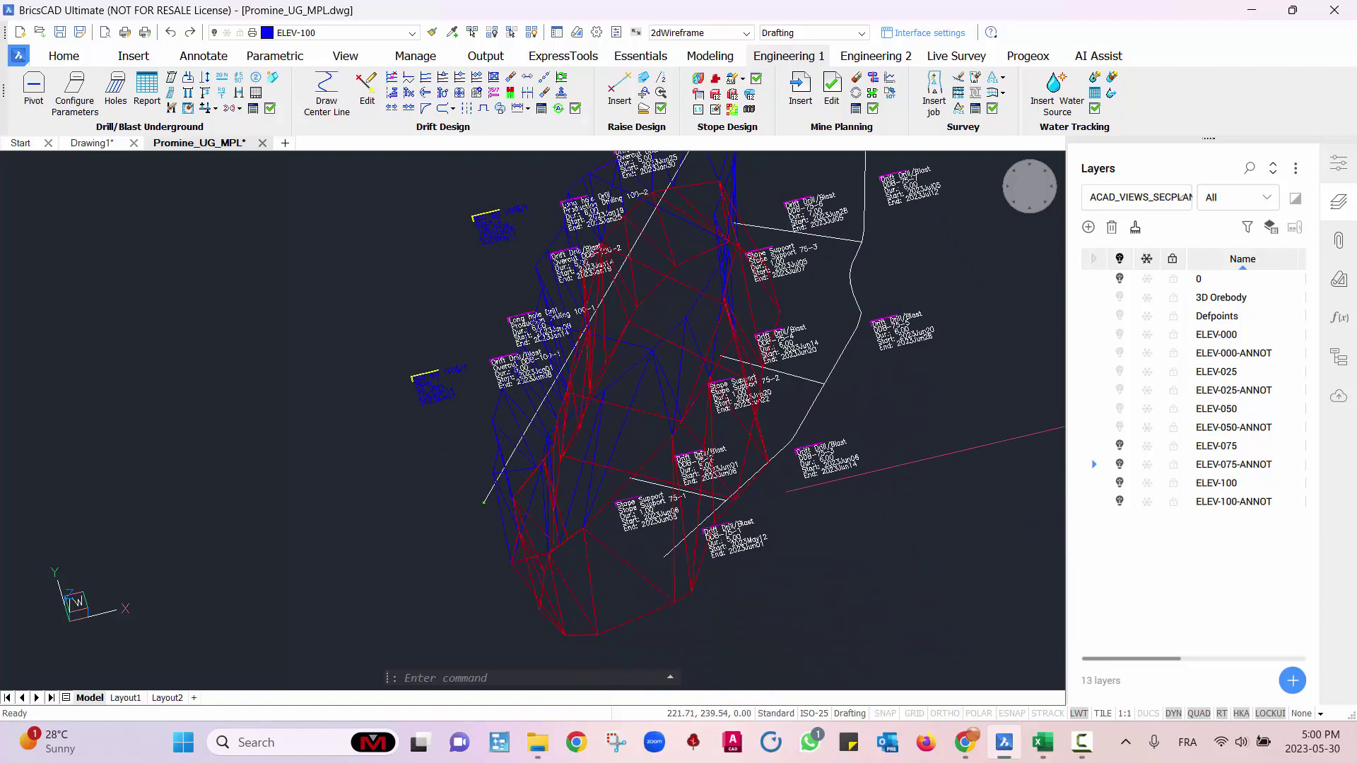
{"action": "middle_click_drag", "start_coordinate": [906, 497], "coordinate": [861, 438], "text": "shift"}
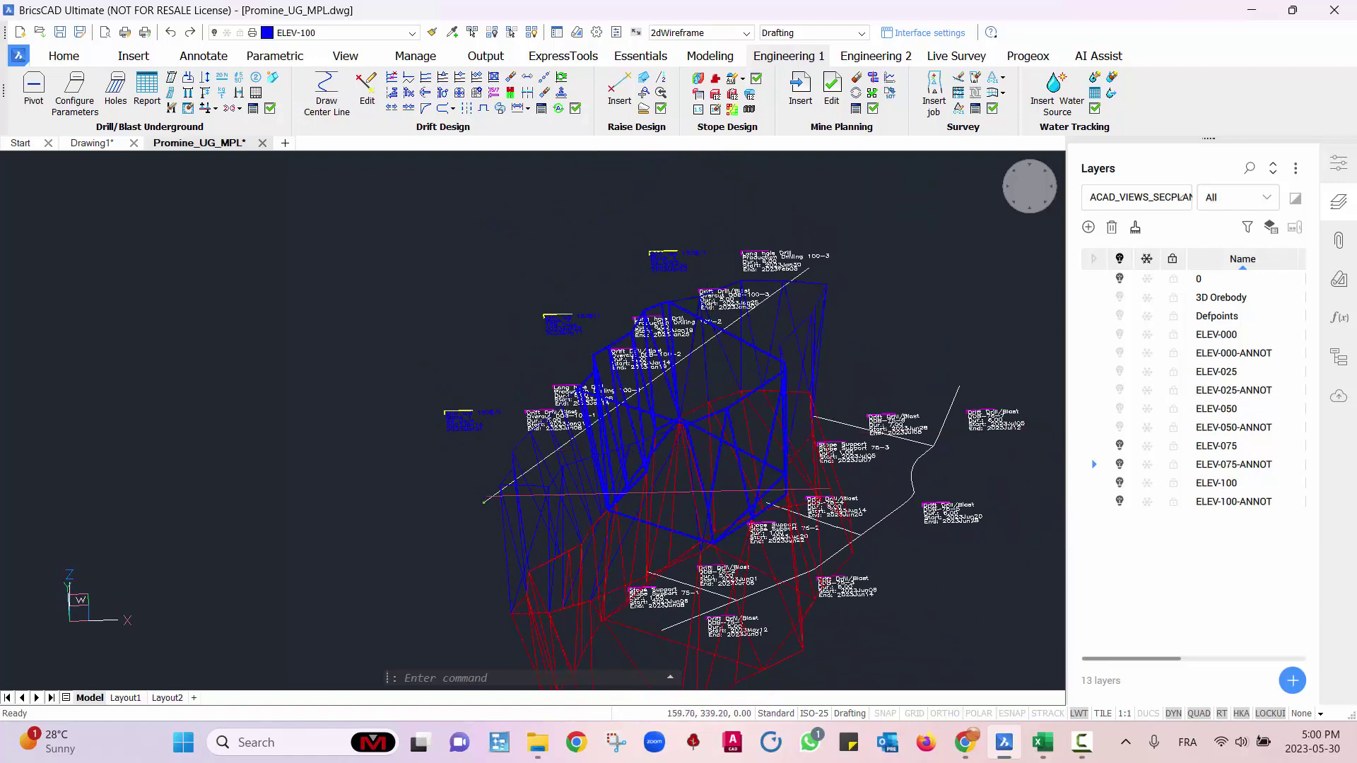
{"action": "middle_click_drag", "start_coordinate": [505, 527], "coordinate": [498, 425]}
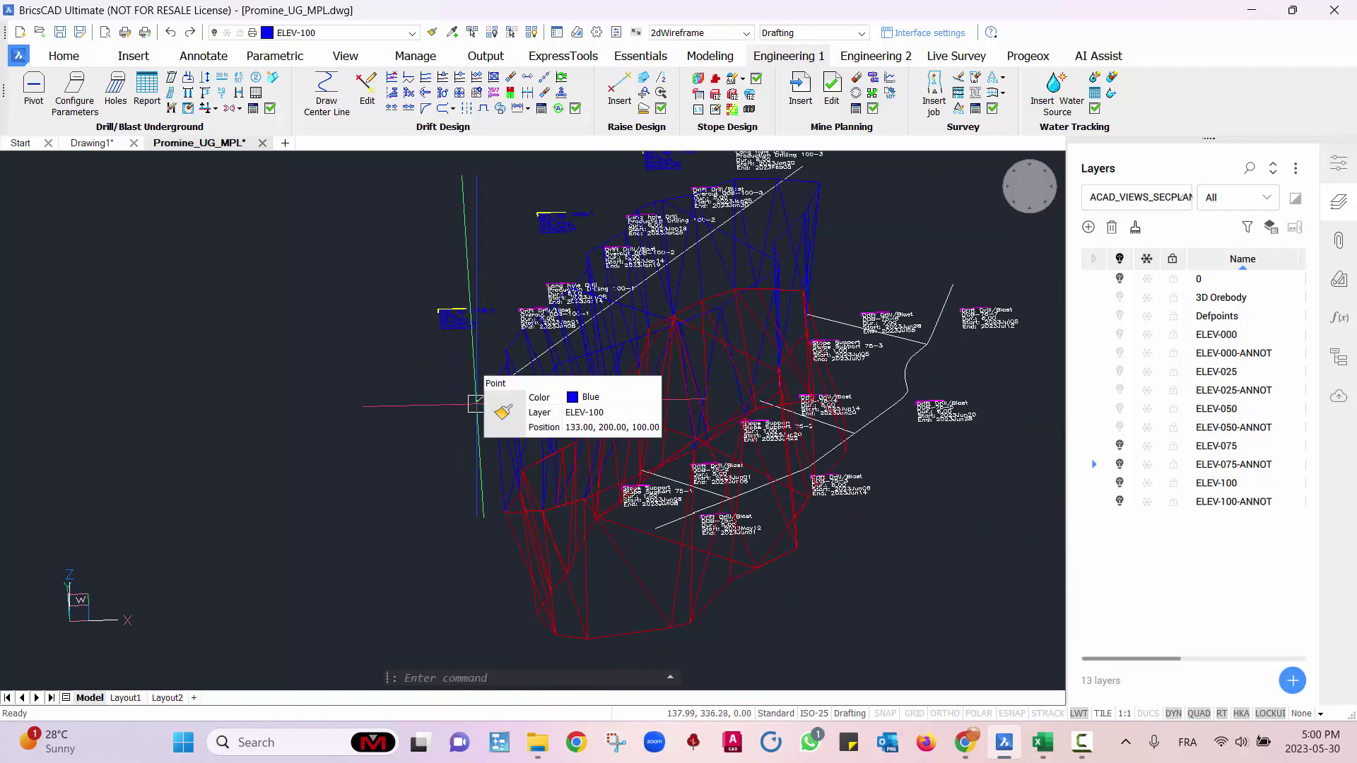
{"action": "scroll", "coordinate": [478, 401], "scroll_direction": "up", "scroll_amount": 3}
{"action": "middle_click_drag", "start_coordinate": [476, 407], "coordinate": [464, 503]}
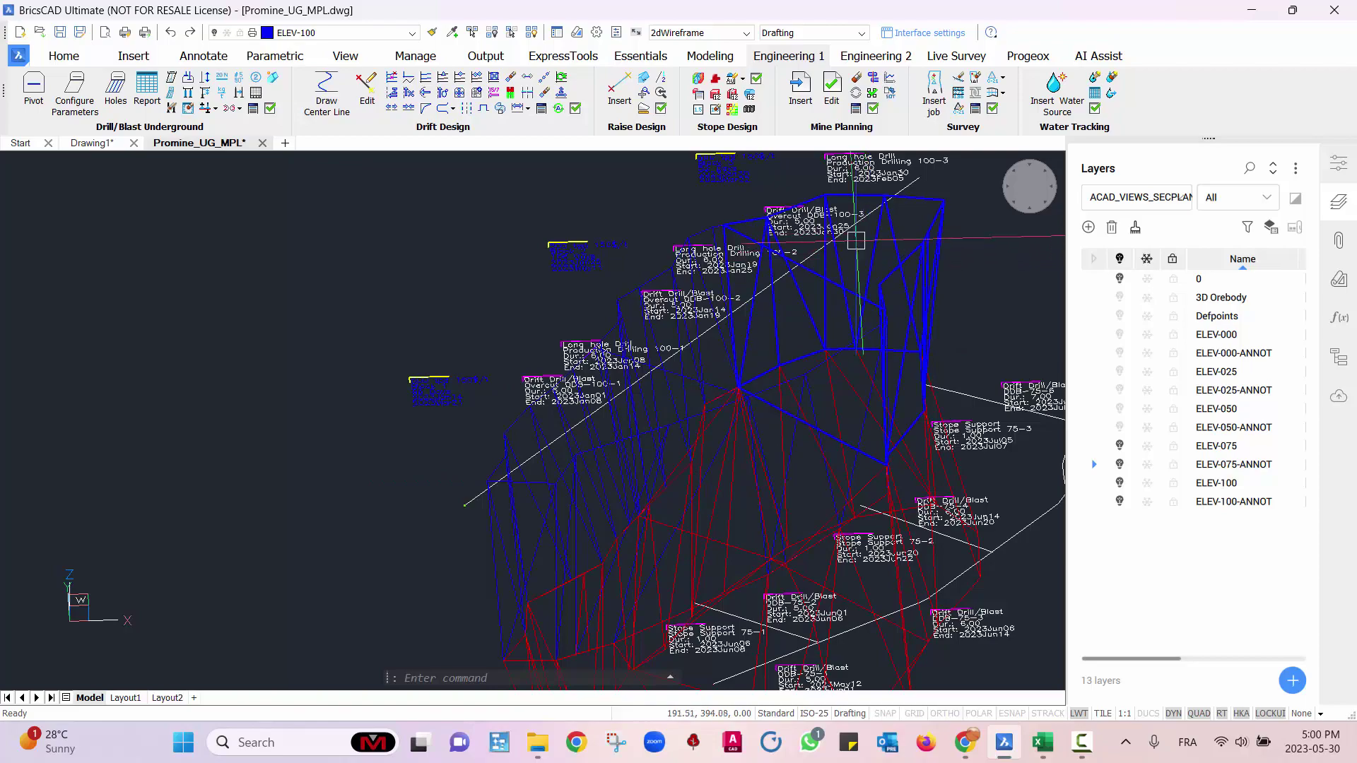
{"action": "middle_click_drag", "start_coordinate": [882, 535], "coordinate": [816, 467]}
{"action": "left_click_drag", "start_coordinate": [816, 467], "coordinate": [880, 493], "text": "shift"}
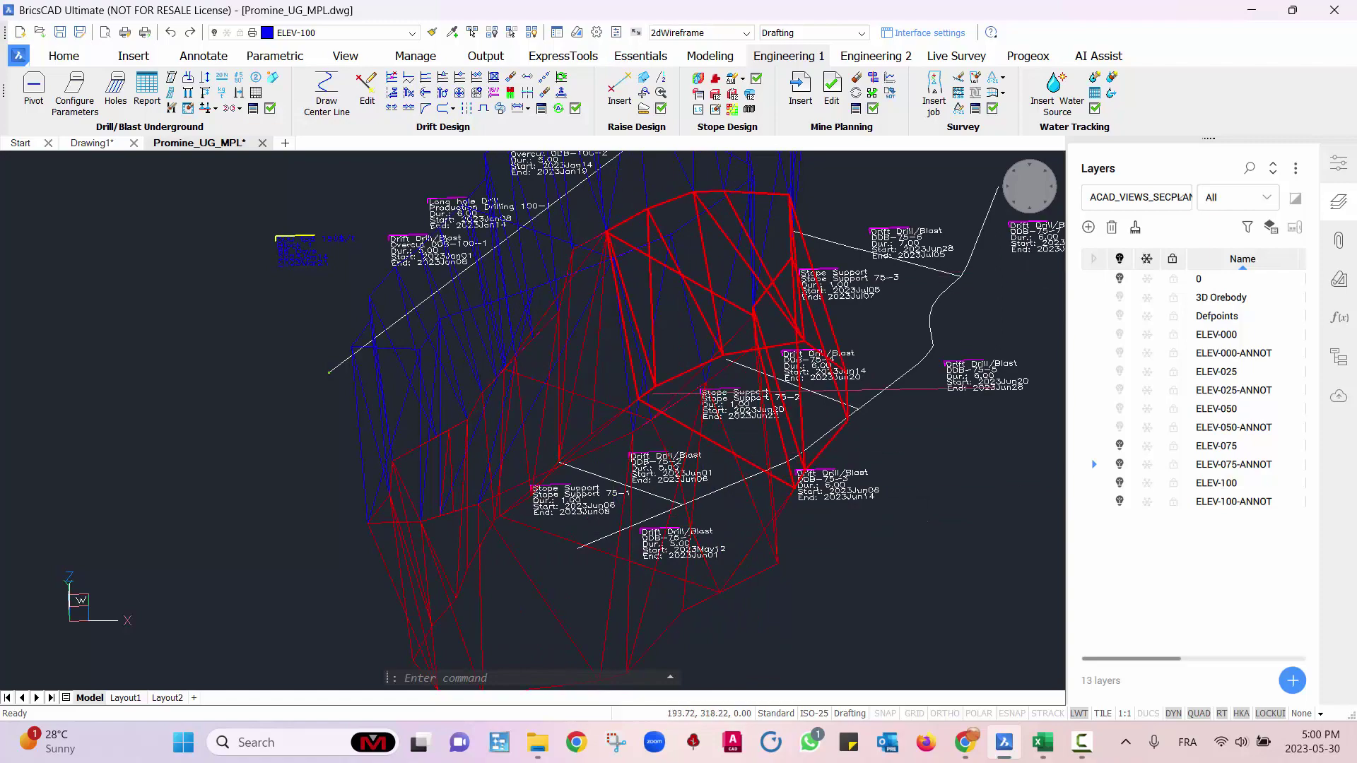
{"action": "middle_click_drag", "start_coordinate": [621, 522], "coordinate": [617, 506], "text": "shift"}
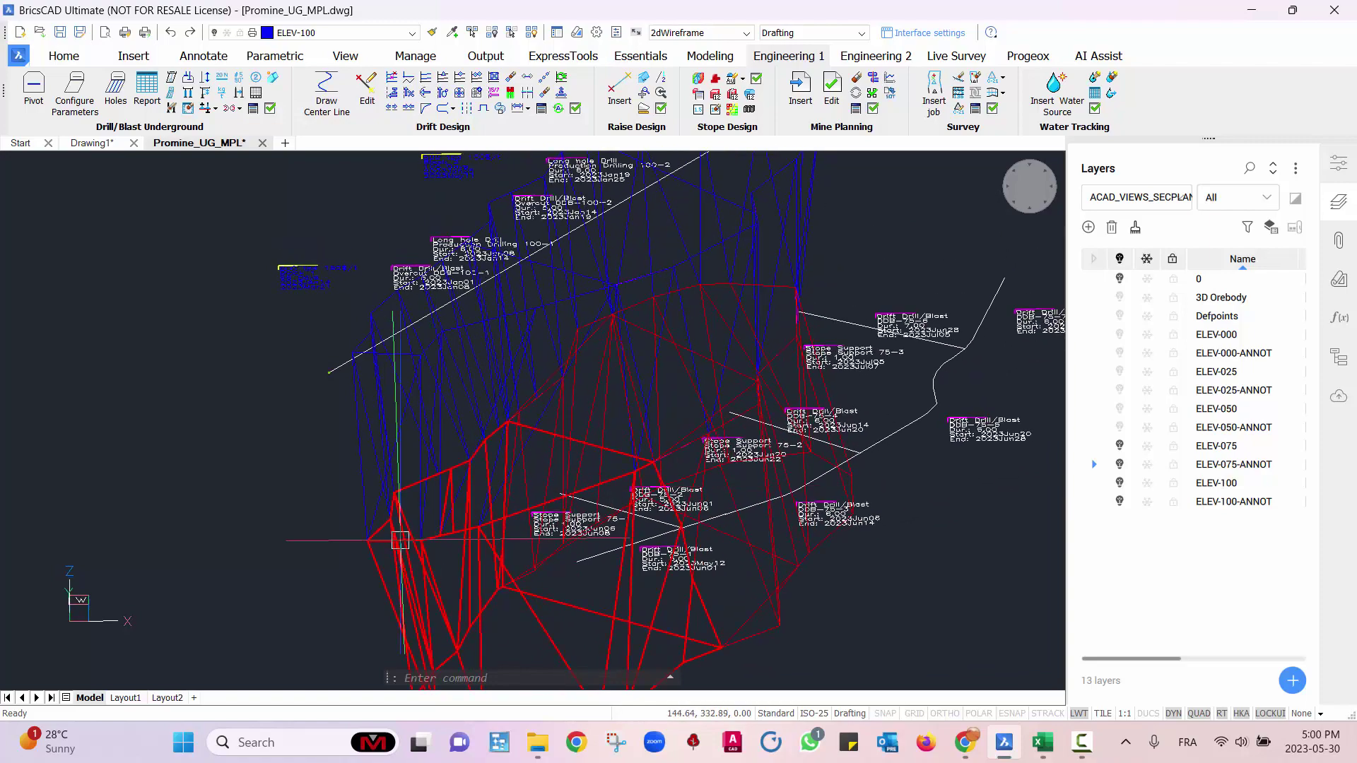
{"action": "middle_click_drag", "start_coordinate": [678, 533], "coordinate": [652, 328]}
{"action": "middle_click_drag", "start_coordinate": [814, 526], "coordinate": [813, 492], "text": "shift"}
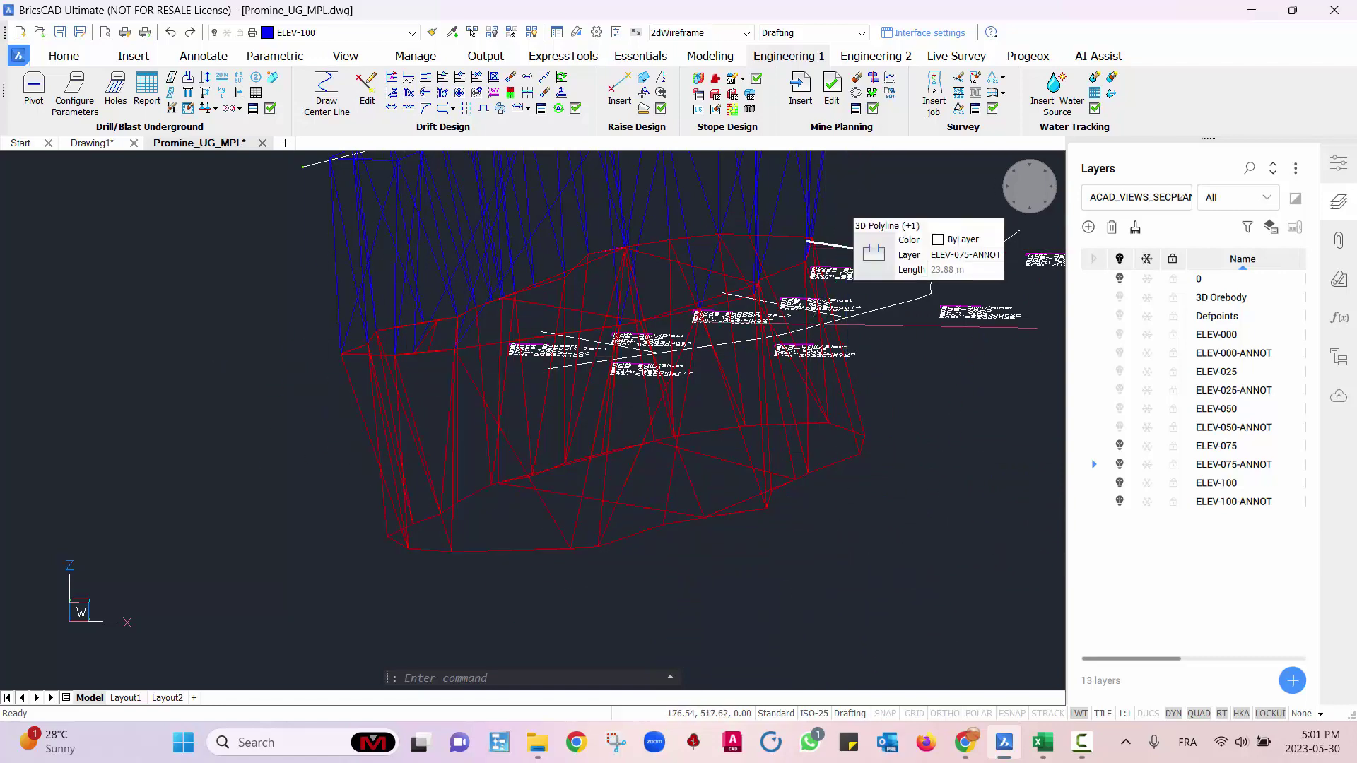
- Make ELEV-100 the current layer and turn off the ELEV-075 and ELEV-075-ANNOT layers
{"action": "middle_click_drag", "start_coordinate": [906, 424], "coordinate": [938, 549], "text": "shift"}
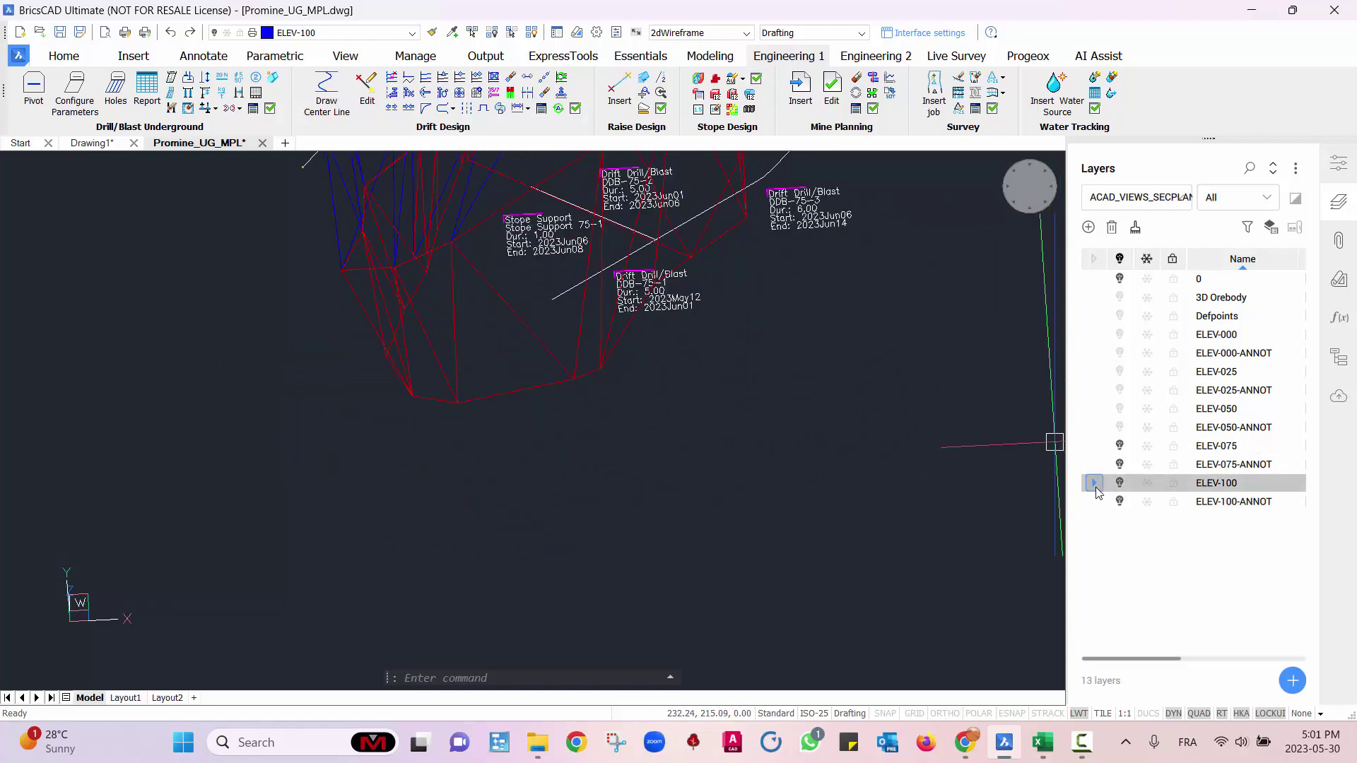
{"action": "left_click", "coordinate": [1120, 445]}
{"action": "left_click", "coordinate": [1122, 467]}
- Examine the overcut drift and production drilling labels, their durations and dates, and the drift line along the ELEV-100 stopes
{"action": "middle_click_drag", "start_coordinate": [777, 360], "coordinate": [829, 675]}
{"action": "middle_click_drag", "start_coordinate": [672, 448], "coordinate": [702, 520], "text": "shift"}
{"action": "middle_click_drag", "start_coordinate": [609, 367], "coordinate": [749, 591]}
{"action": "middle_click_drag", "start_coordinate": [729, 440], "coordinate": [774, 425], "text": "shift"}
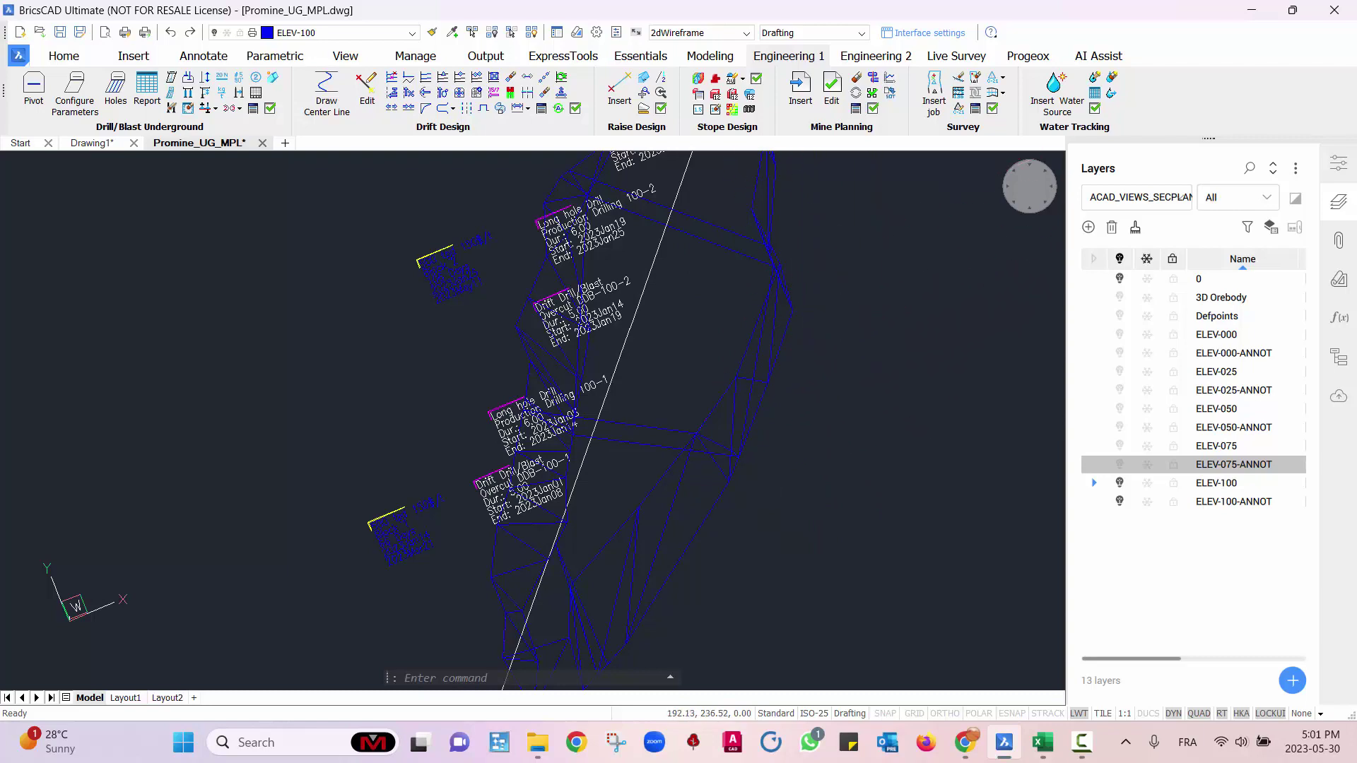
{"action": "middle_click_drag", "start_coordinate": [813, 349], "coordinate": [939, 348]}
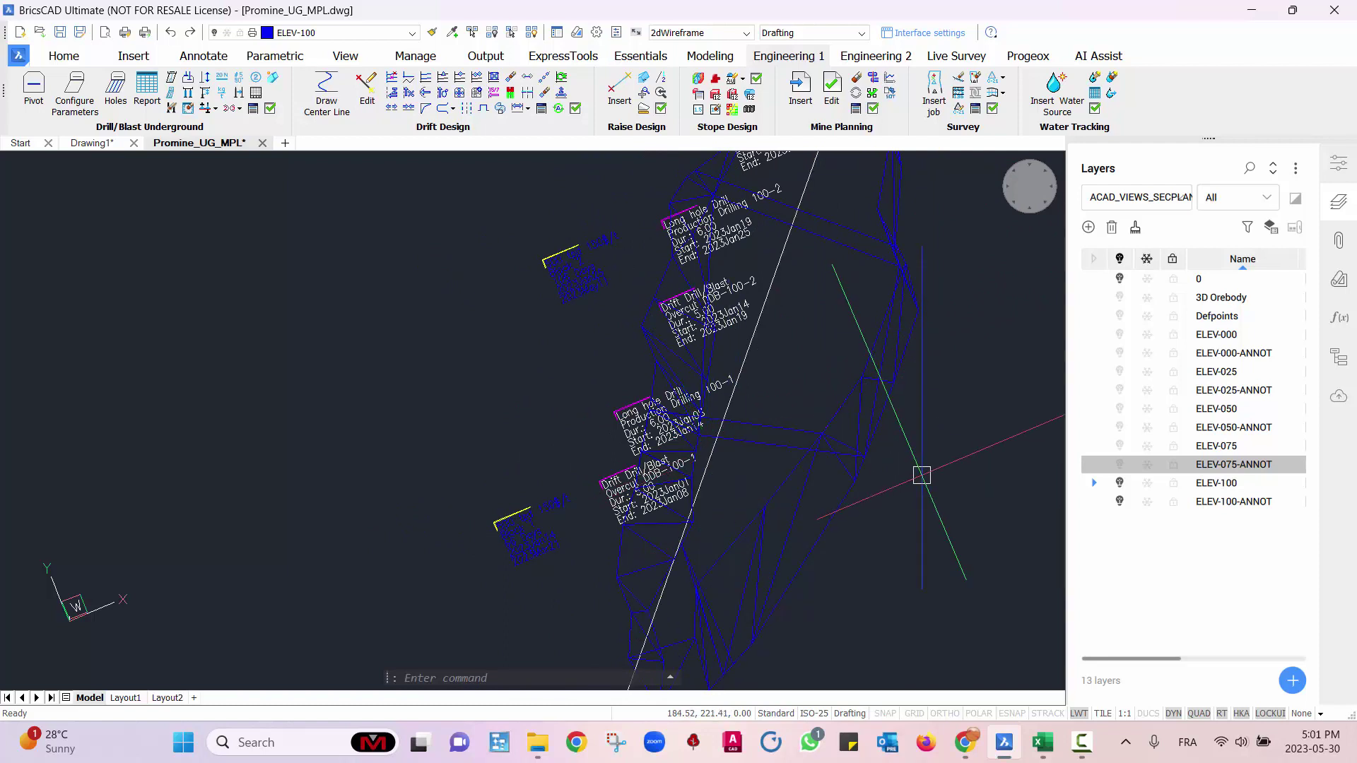
{"action": "scroll", "coordinate": [640, 470], "scroll_direction": "up", "scroll_amount": 3}
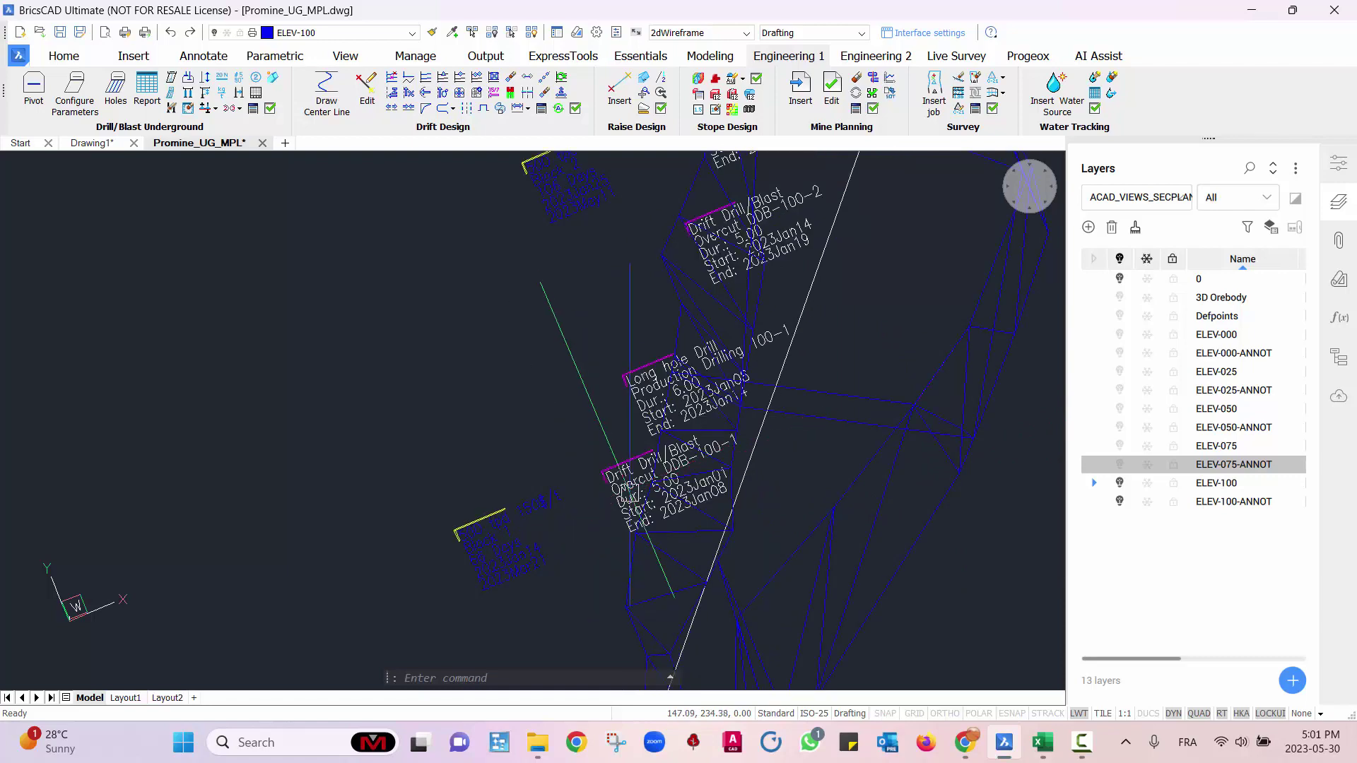
{"action": "middle_click_drag", "start_coordinate": [644, 403], "coordinate": [658, 576]}
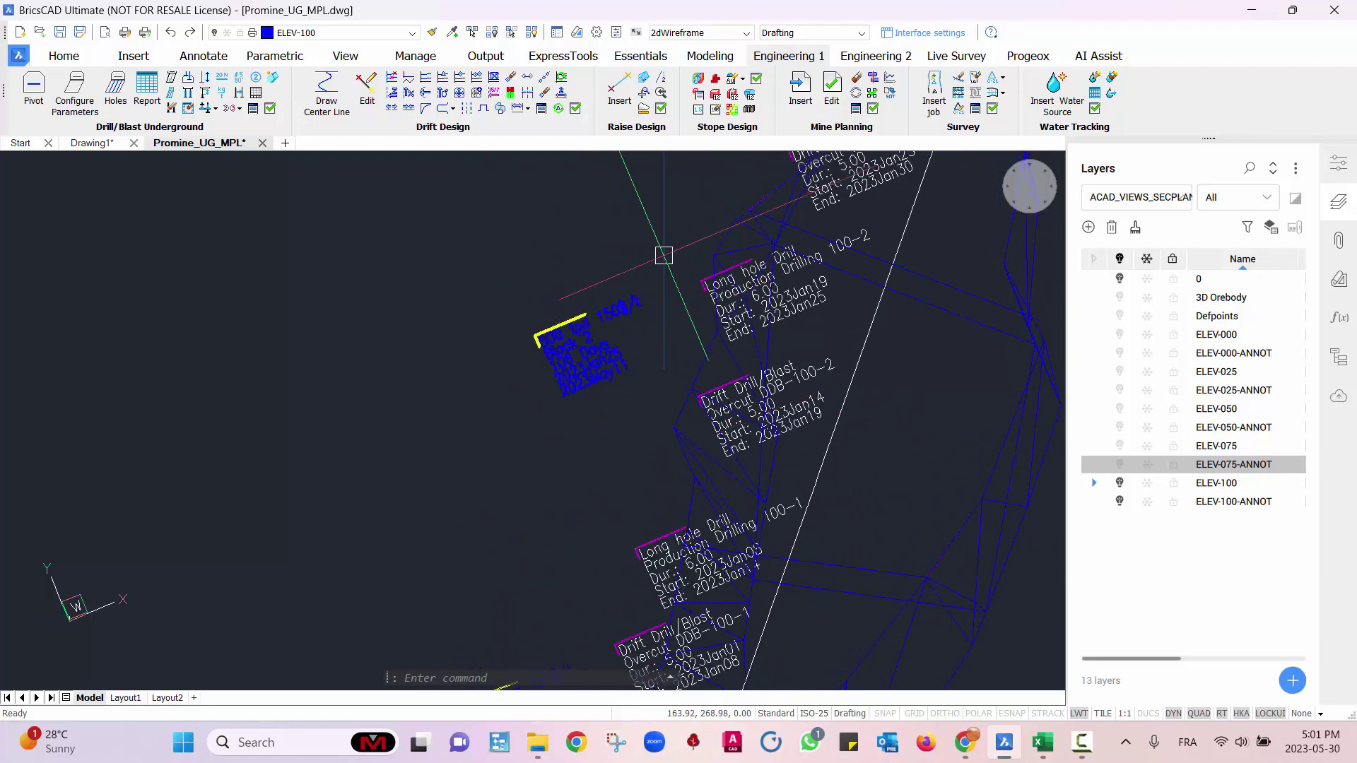
{"action": "middle_click_drag", "start_coordinate": [646, 273], "coordinate": [585, 518]}
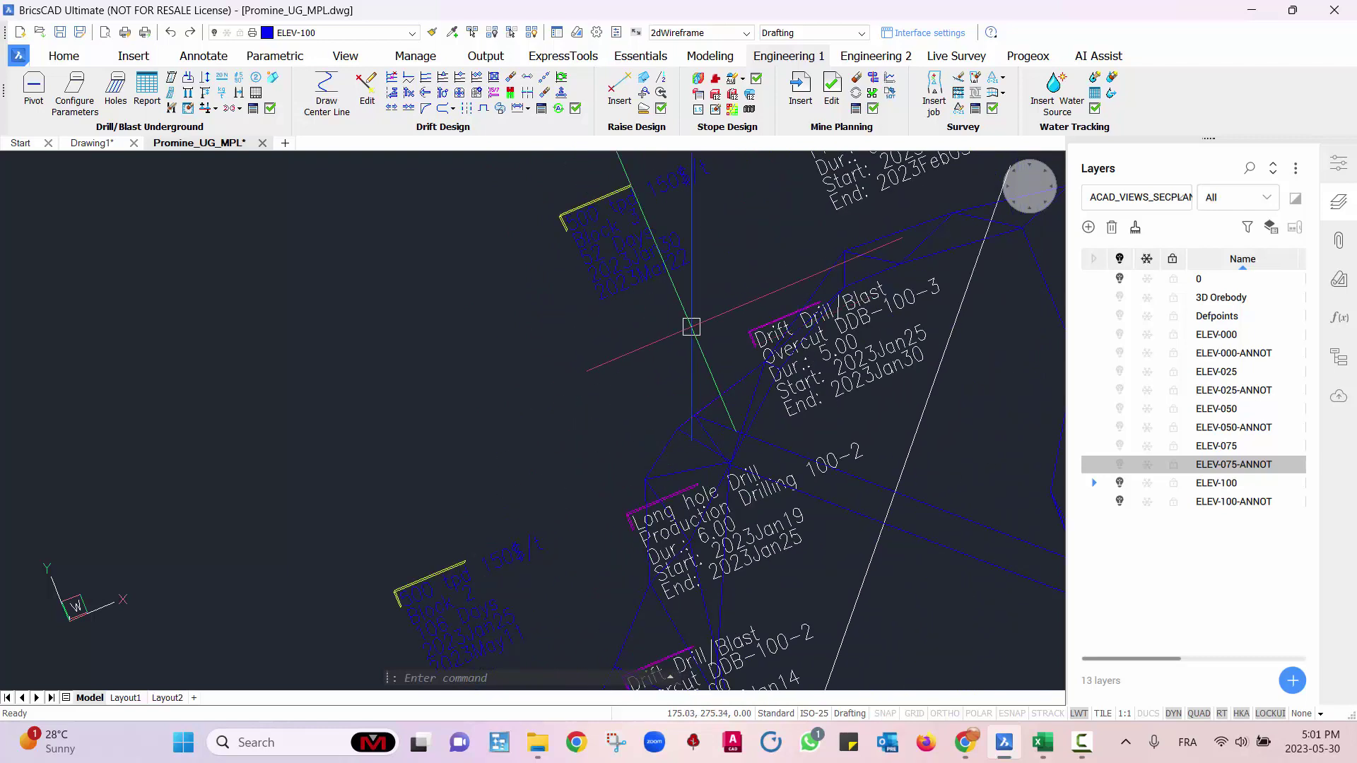
{"action": "scroll", "coordinate": [673, 351], "scroll_direction": "down", "scroll_amount": 2}
{"action": "middle_click_drag", "start_coordinate": [704, 437], "coordinate": [695, 284]}
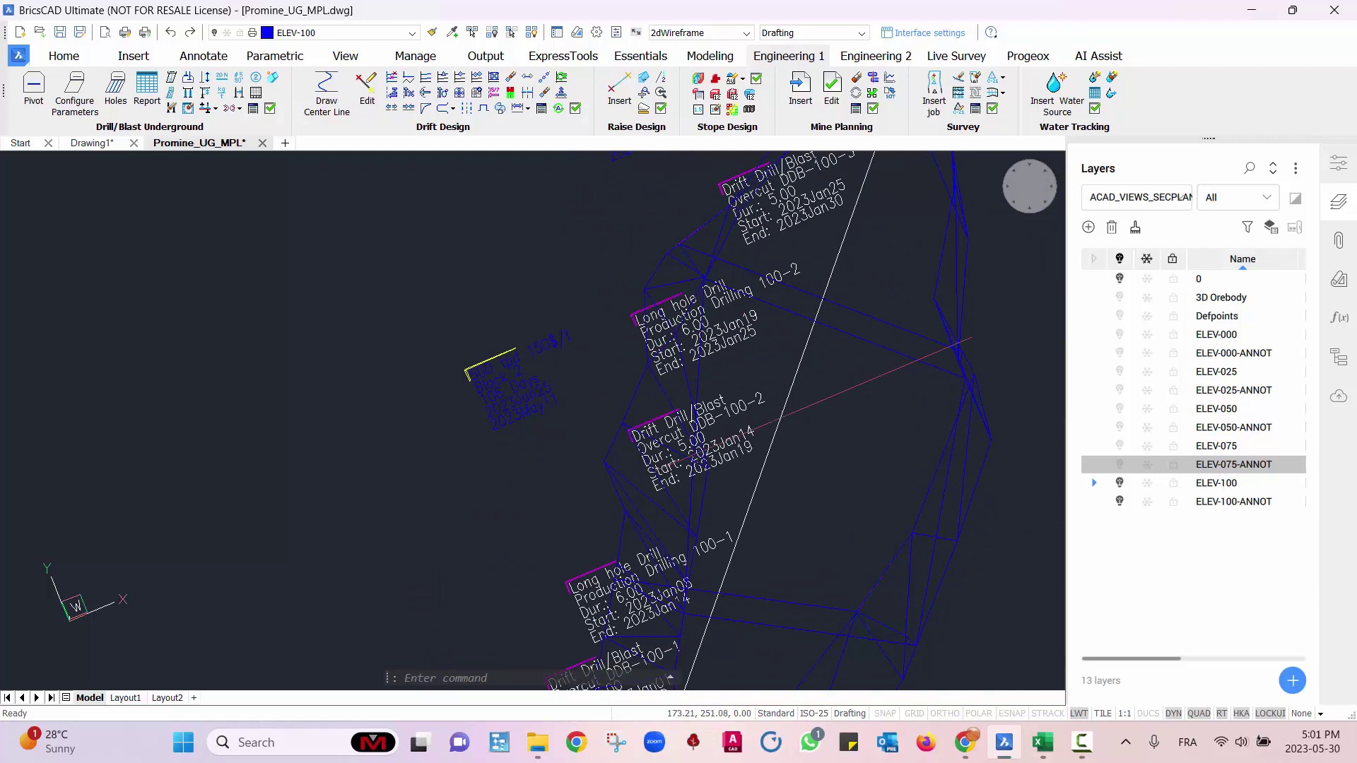
{"action": "mouse_move", "coordinate": [938, 262]}
{"action": "middle_click_drag", "start_coordinate": [745, 445], "coordinate": [796, 286]}
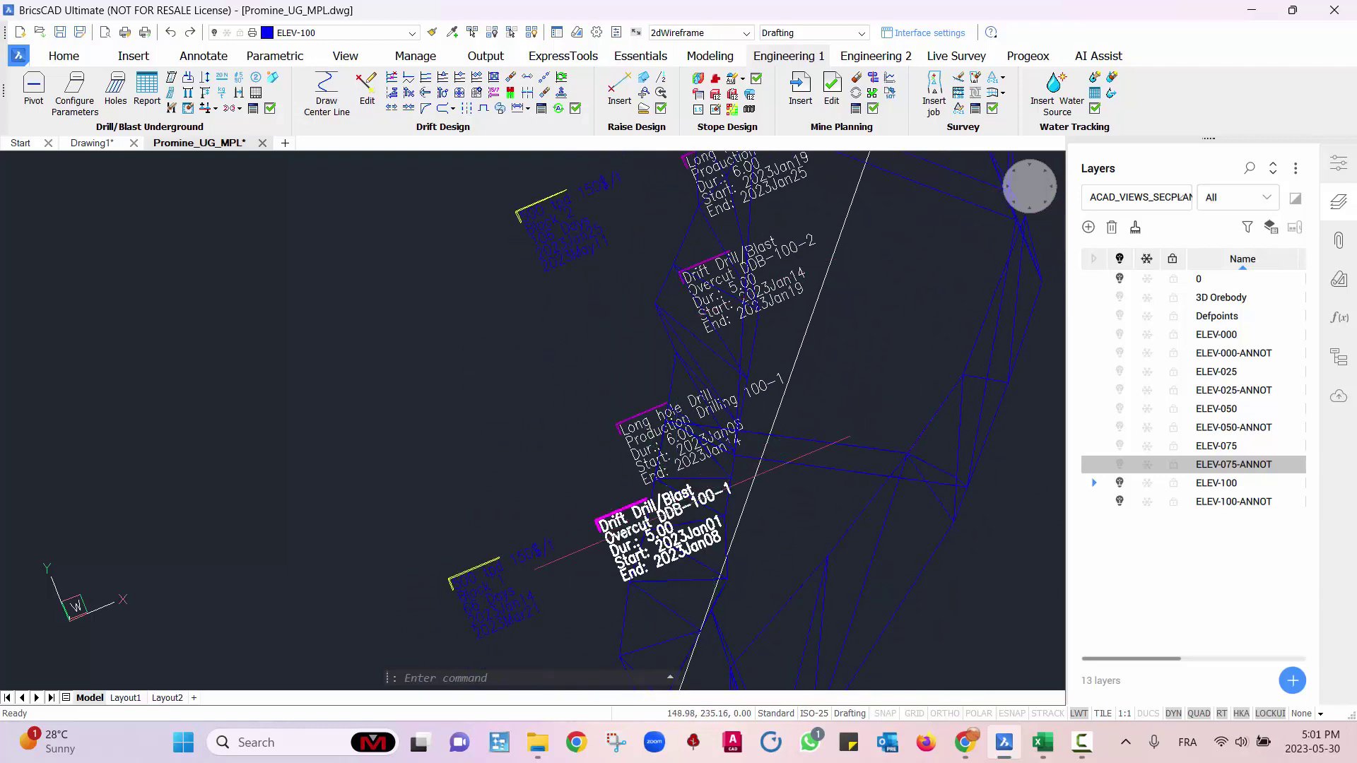
{"action": "middle_click_drag", "start_coordinate": [704, 540], "coordinate": [685, 433]}
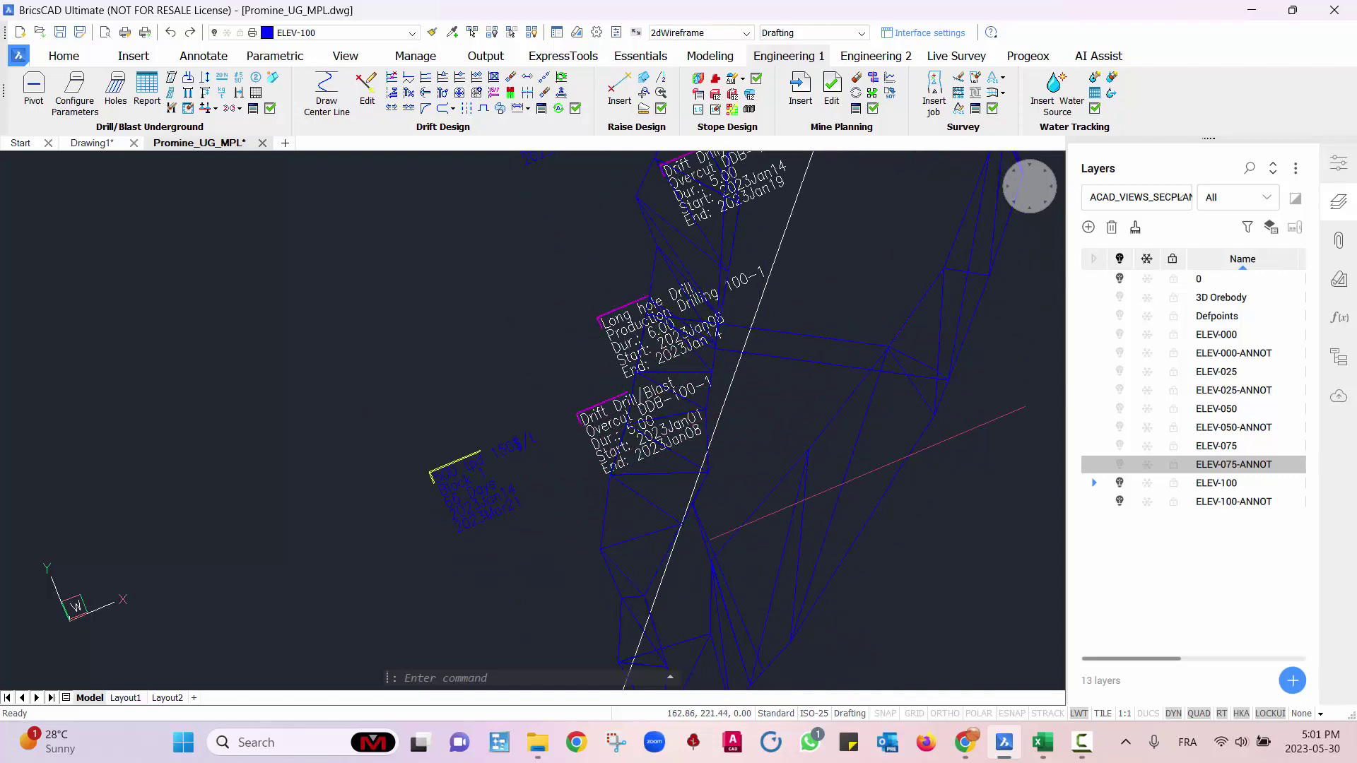
{"action": "middle_click_drag", "start_coordinate": [647, 570], "coordinate": [651, 457]}
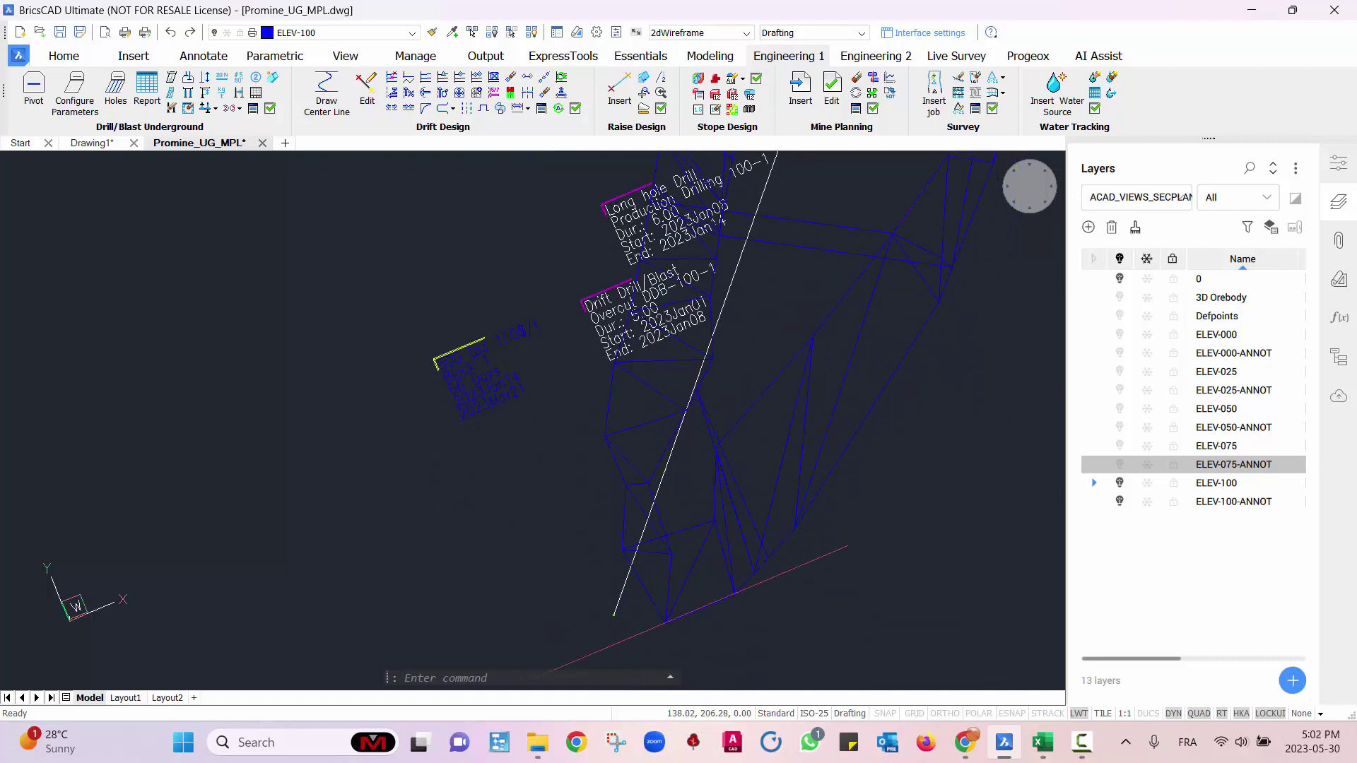
{"action": "left_click", "coordinate": [615, 615]}
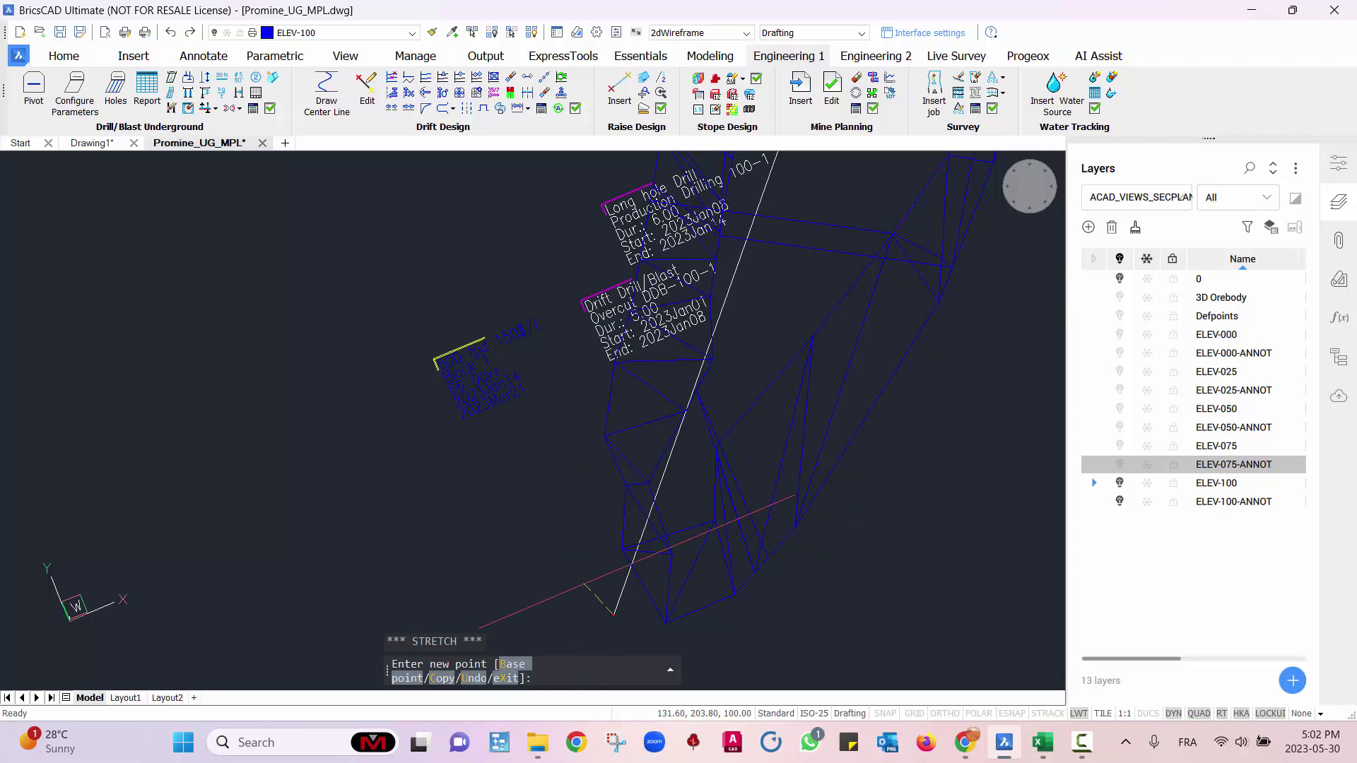
{"action": "key", "text": "Escape"}
{"action": "middle_click_drag", "start_coordinate": [628, 324], "coordinate": [603, 543]}
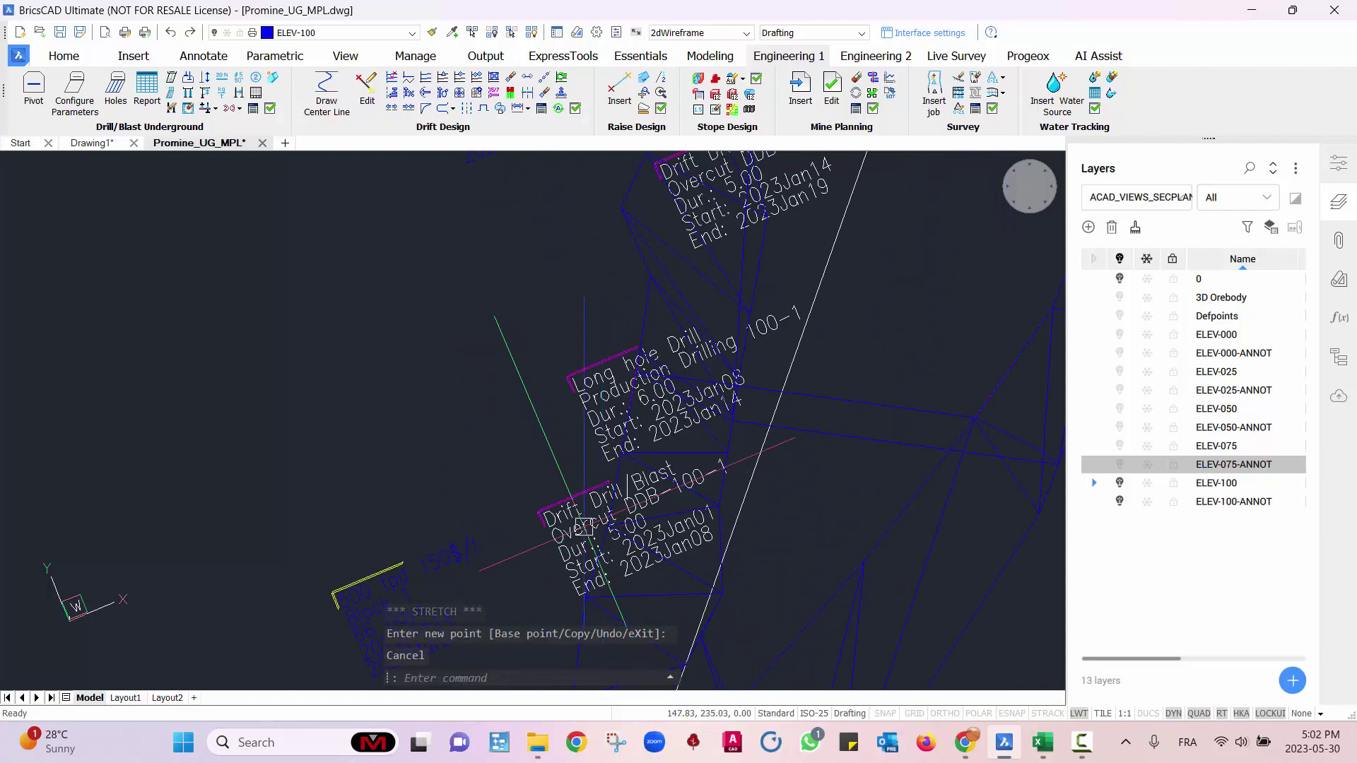
- Examine the sequence of overcut drift and production drilling activity labels along the full length of the ELEV-100 stopes
{"action": "scroll", "coordinate": [603, 535], "scroll_direction": "up", "scroll_amount": 2}
{"action": "middle_click_drag", "start_coordinate": [696, 357], "coordinate": [668, 533]}
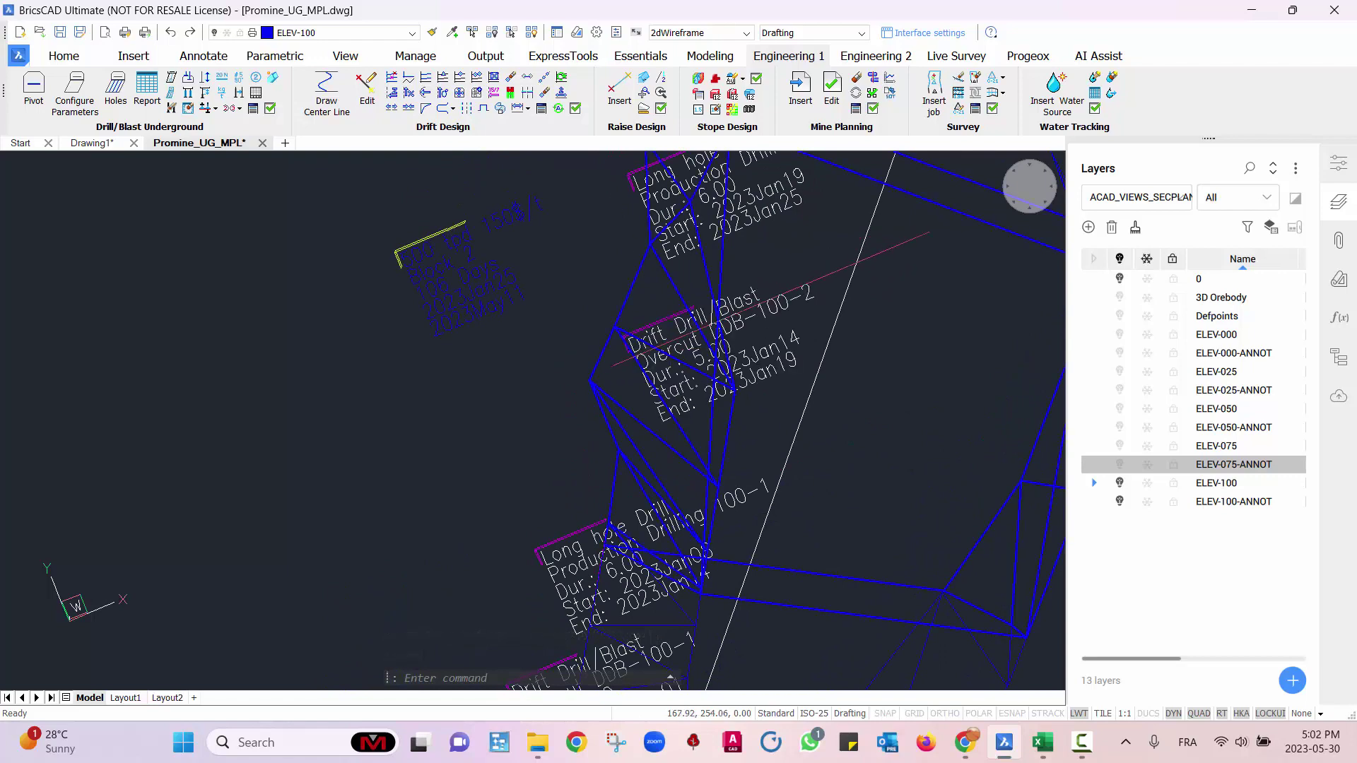
{"action": "middle_click_drag", "start_coordinate": [793, 329], "coordinate": [761, 464]}
{"action": "scroll", "coordinate": [758, 461], "scroll_direction": "down", "scroll_amount": 2}
{"action": "scroll", "coordinate": [660, 477], "scroll_direction": "down", "scroll_amount": 3}
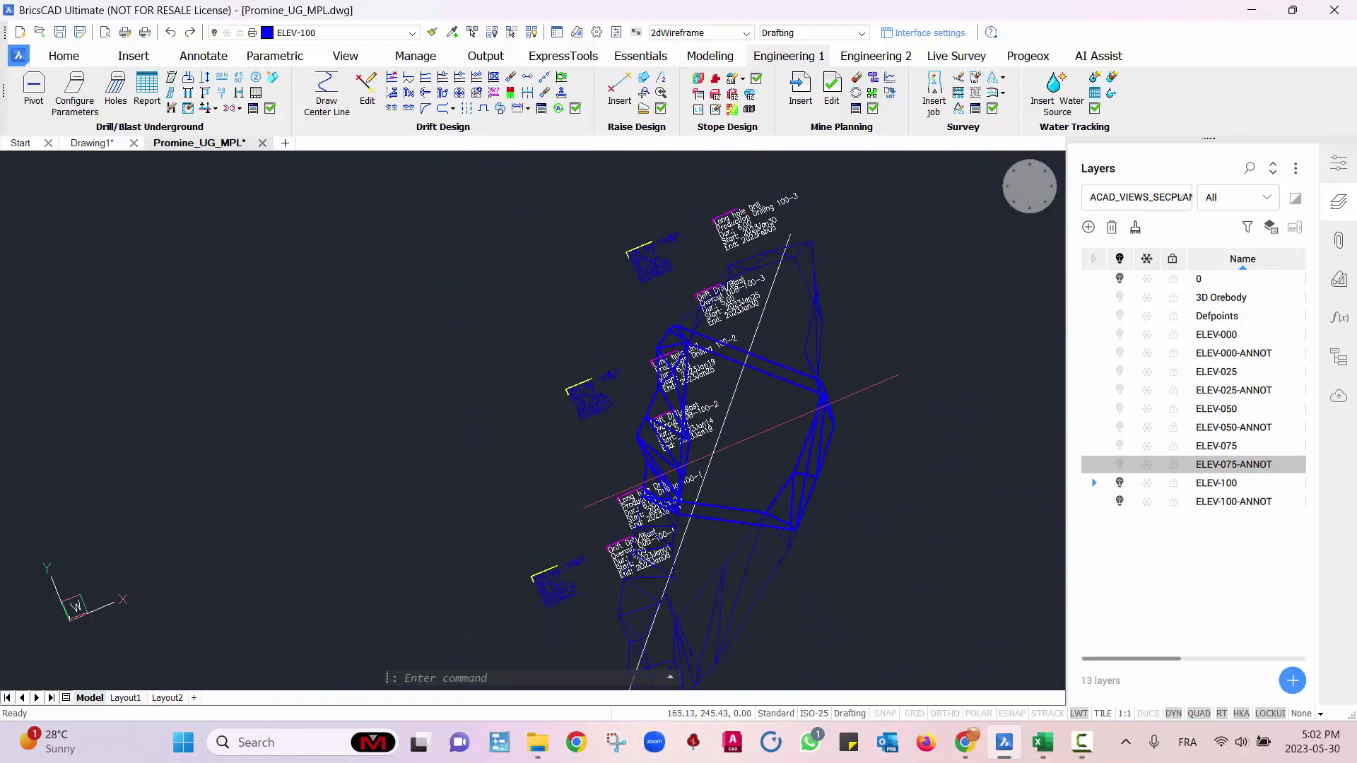
{"action": "scroll", "coordinate": [605, 532], "scroll_direction": "up", "scroll_amount": 2}
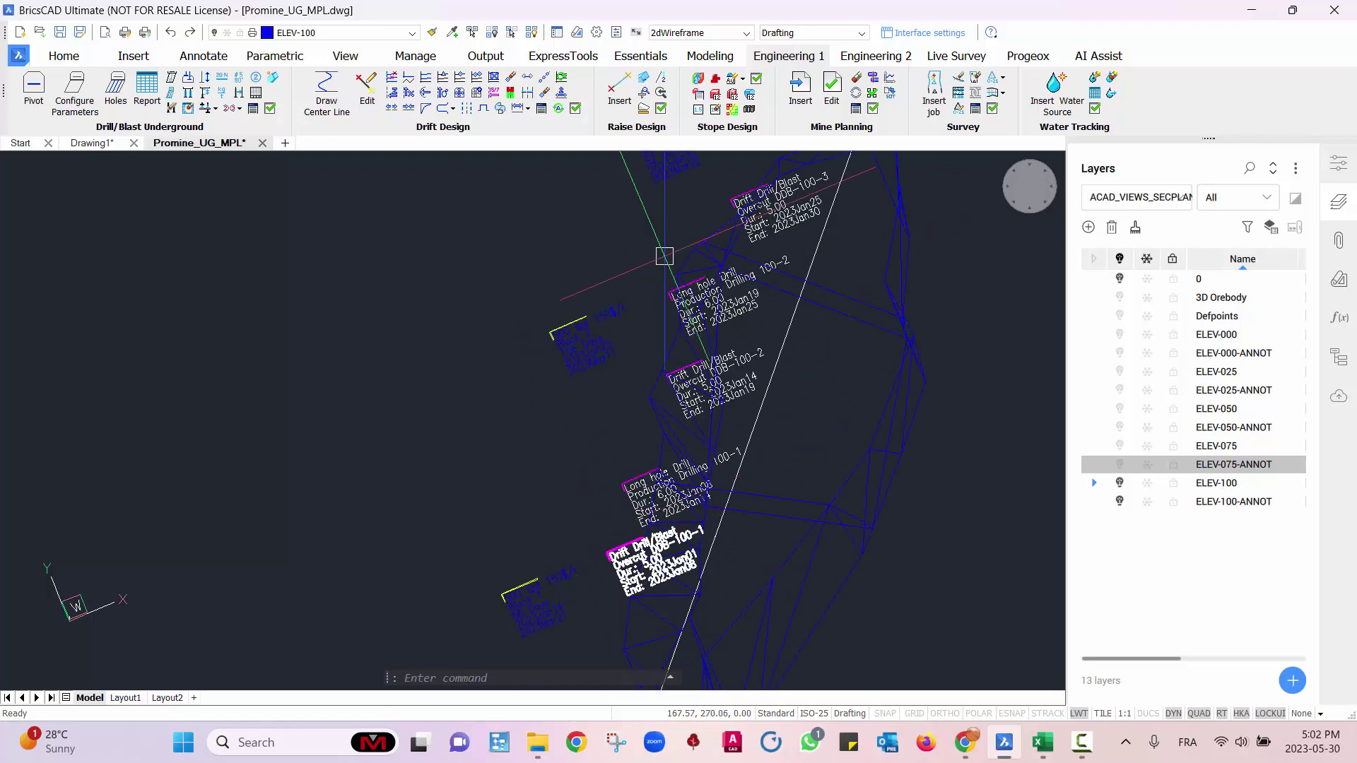
{"action": "scroll", "coordinate": [654, 543], "scroll_direction": "down", "scroll_amount": 2}
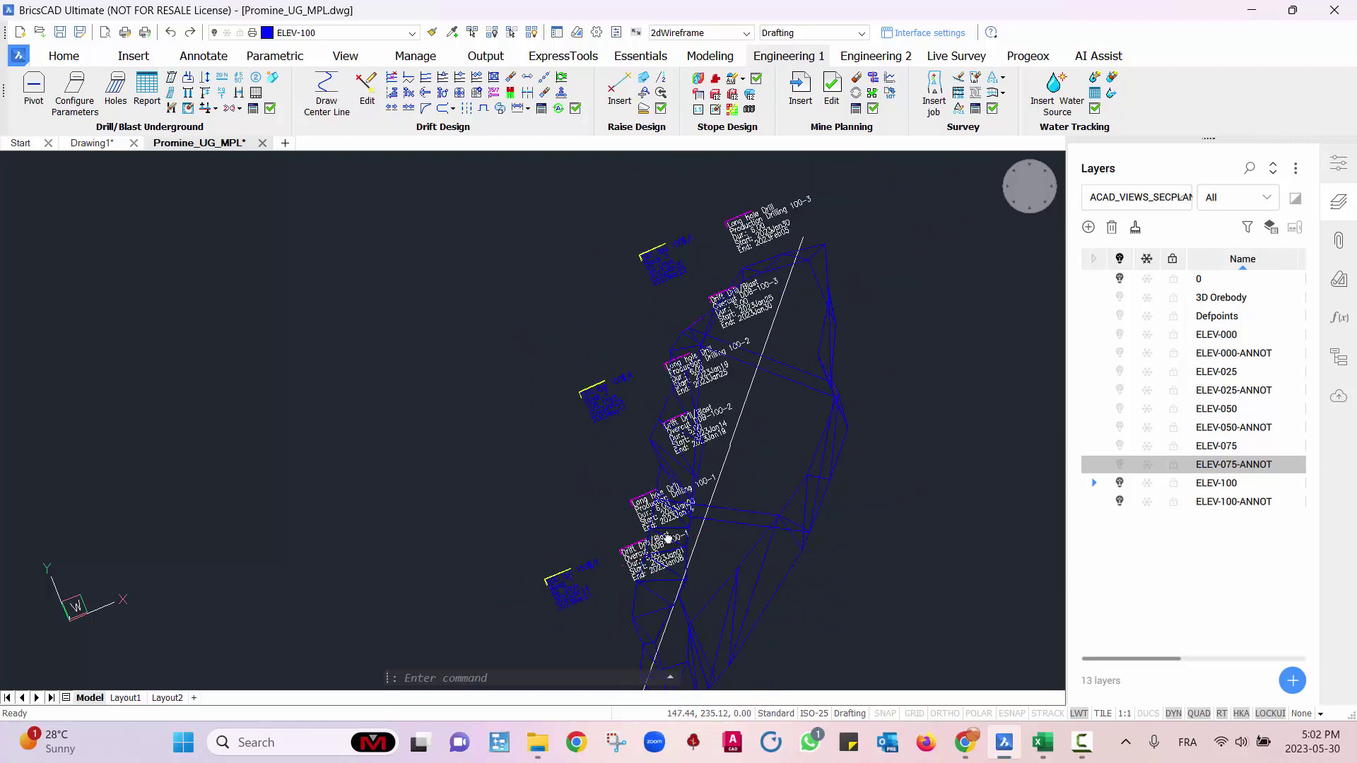
{"action": "middle_click_drag", "start_coordinate": [653, 545], "coordinate": [871, 495]}
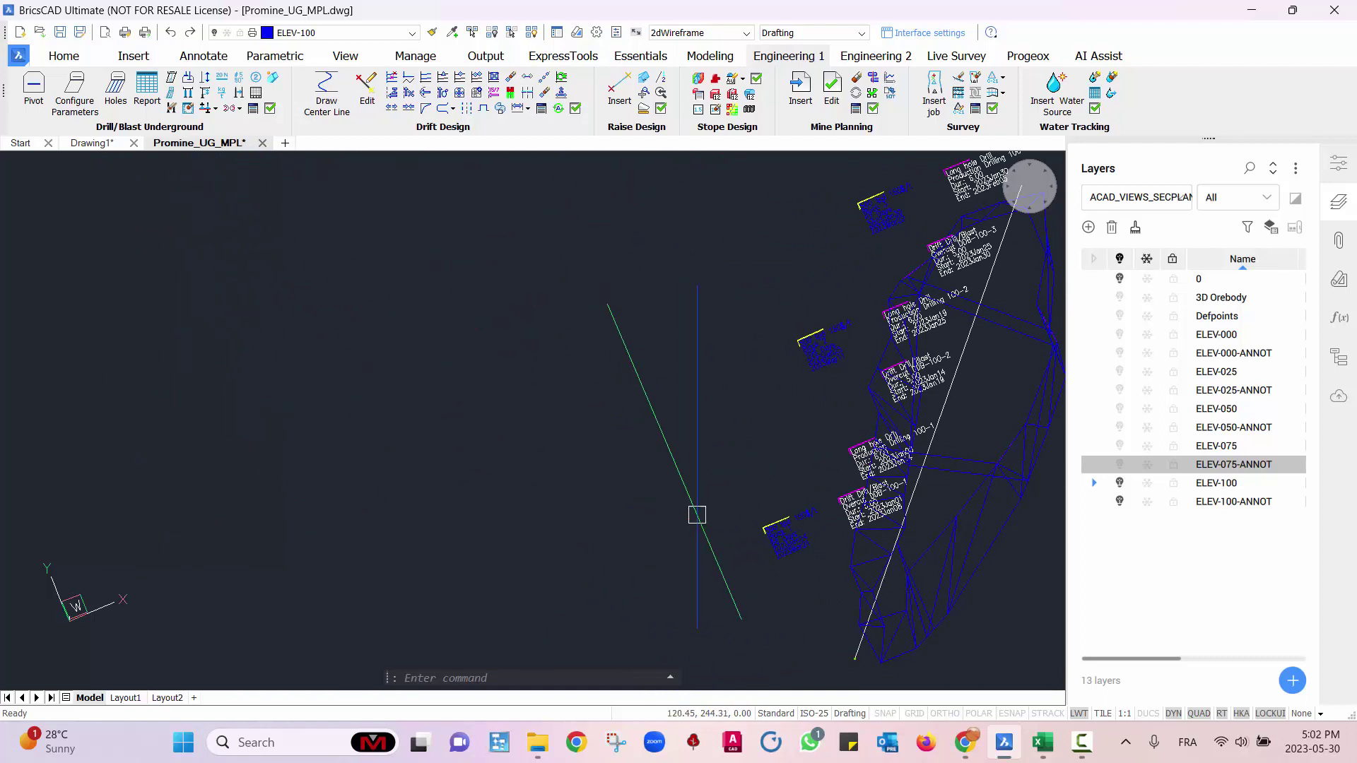
{"action": "middle_click_drag", "start_coordinate": [659, 489], "coordinate": [379, 487]}
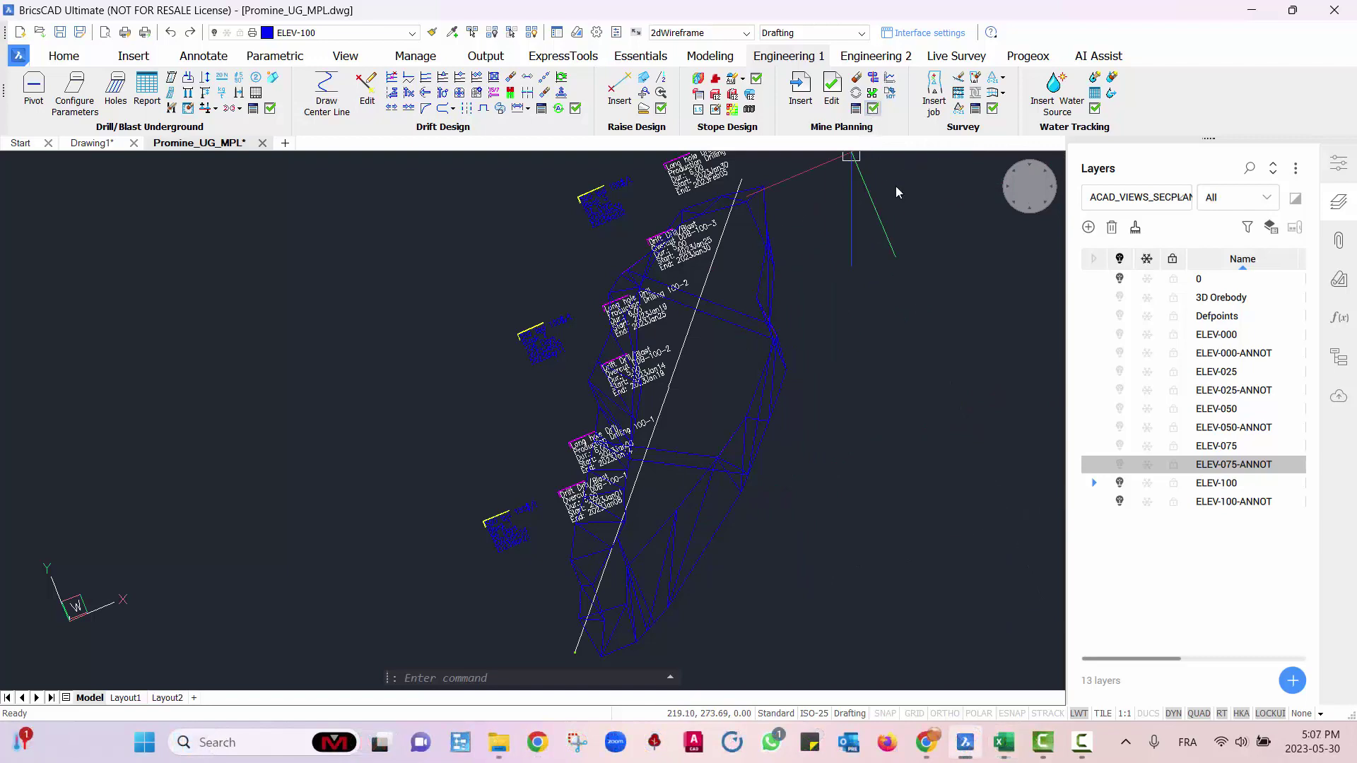
- Inspect the concrete support resource's description, availability and daily cost in the mine planning options without changing them
{"action": "left_click_drag", "start_coordinate": [650, 226], "coordinate": [941, 290]}
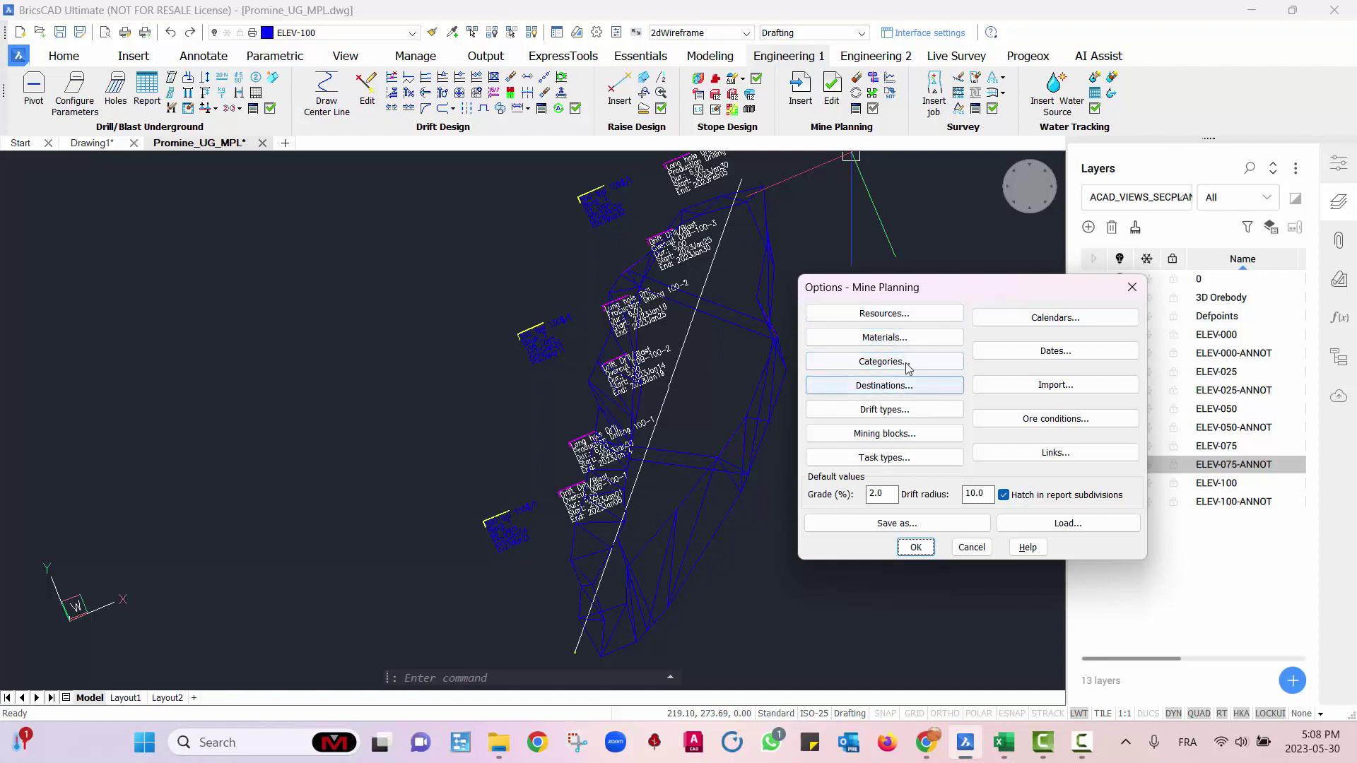
{"action": "left_click", "coordinate": [893, 315]}
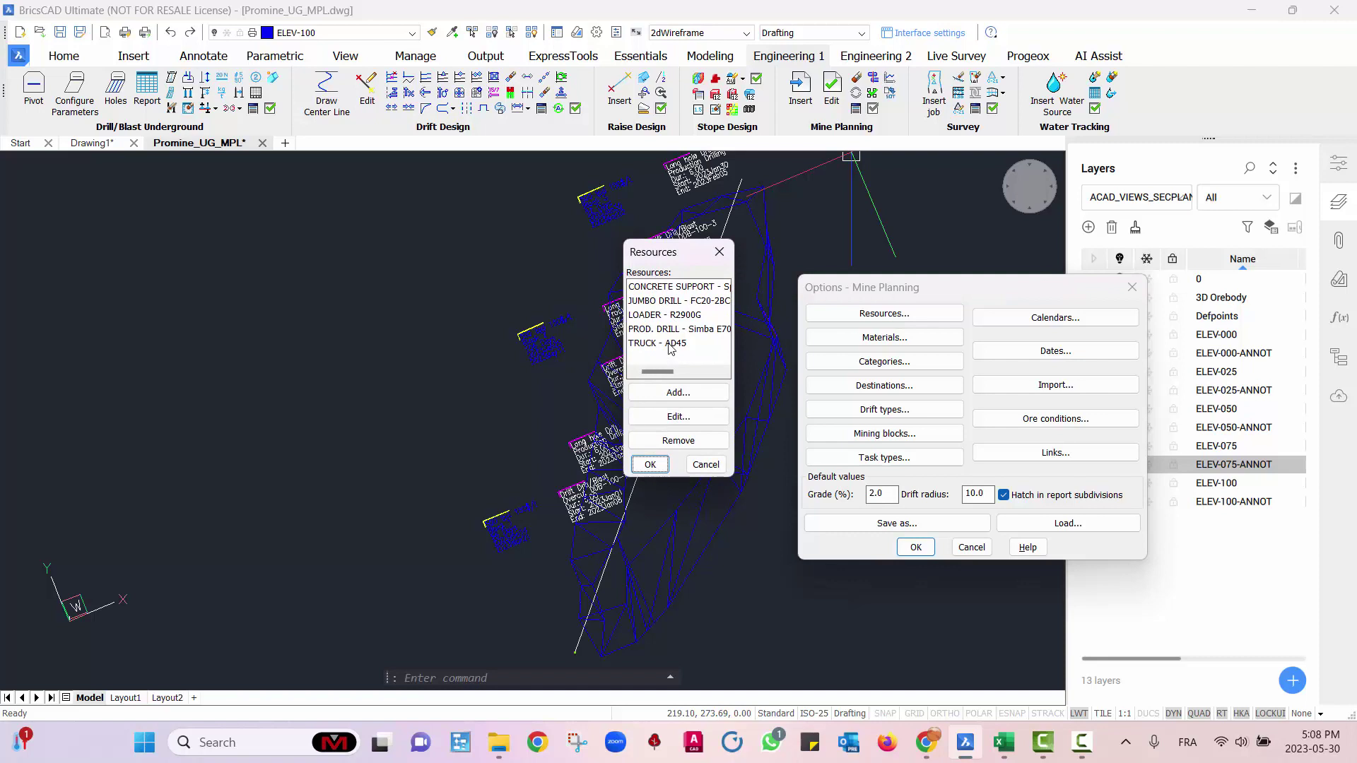
{"action": "left_click", "coordinate": [678, 288]}
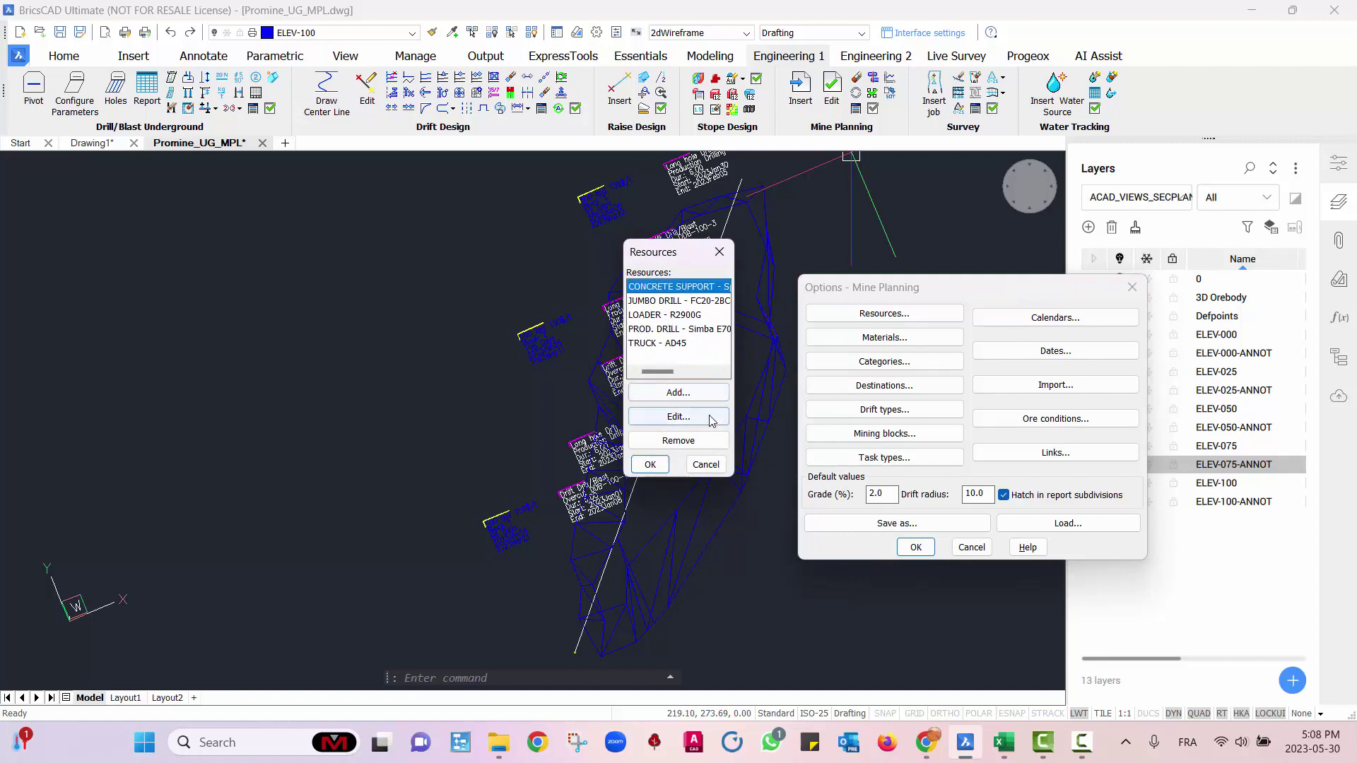
{"action": "left_click", "coordinate": [717, 417]}
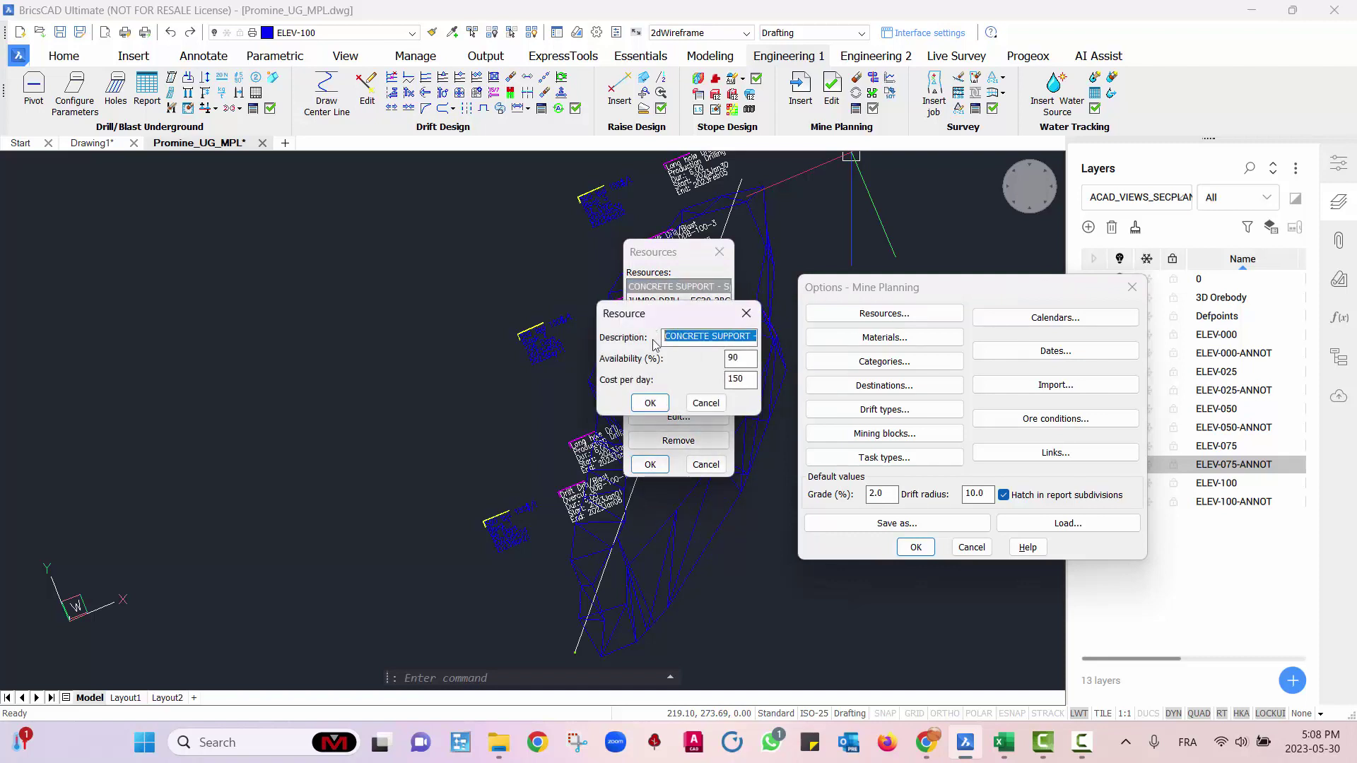
{"action": "left_click", "coordinate": [704, 404]}
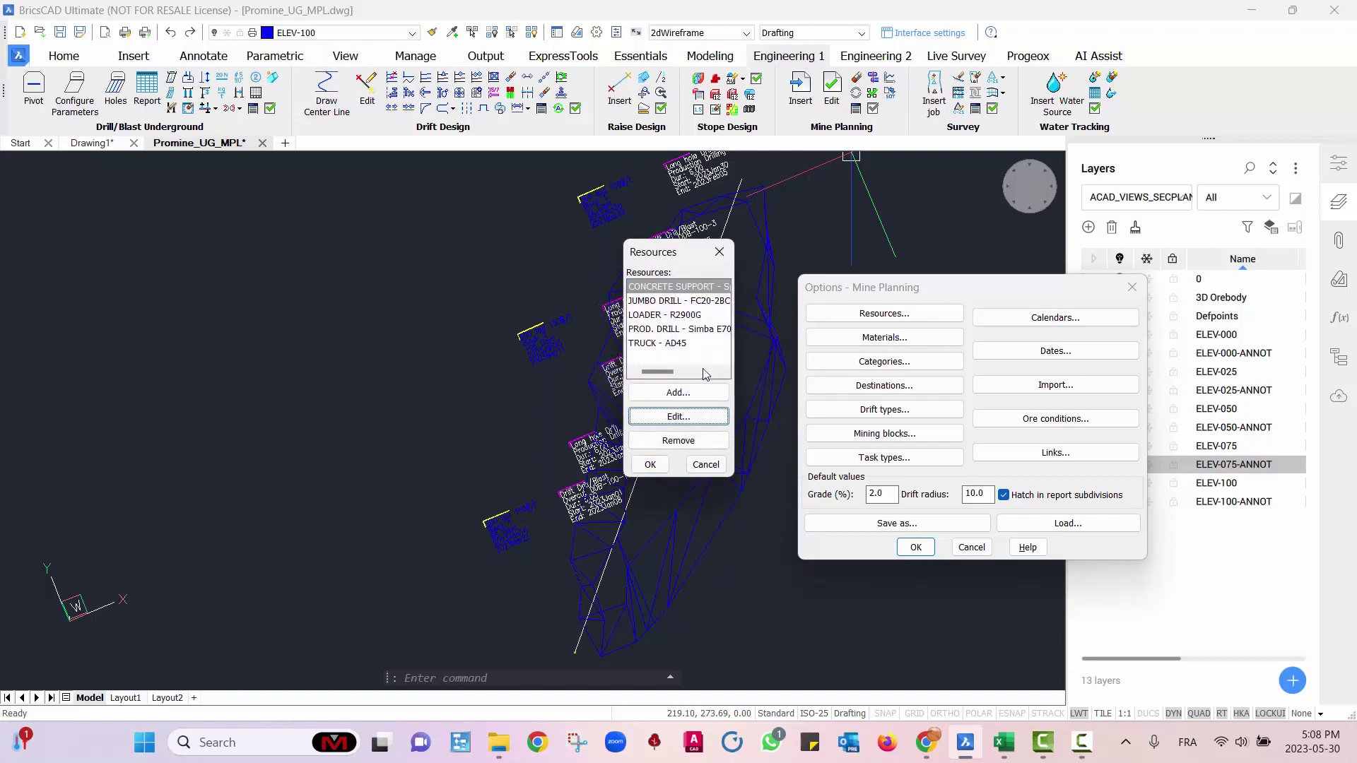
- Review the jumbo drill, loader, production drill and truck resources, check the truck's availability, and leave the resource list without changes
{"action": "left_click", "coordinate": [689, 301]}
{"action": "left_click", "coordinate": [680, 315]}
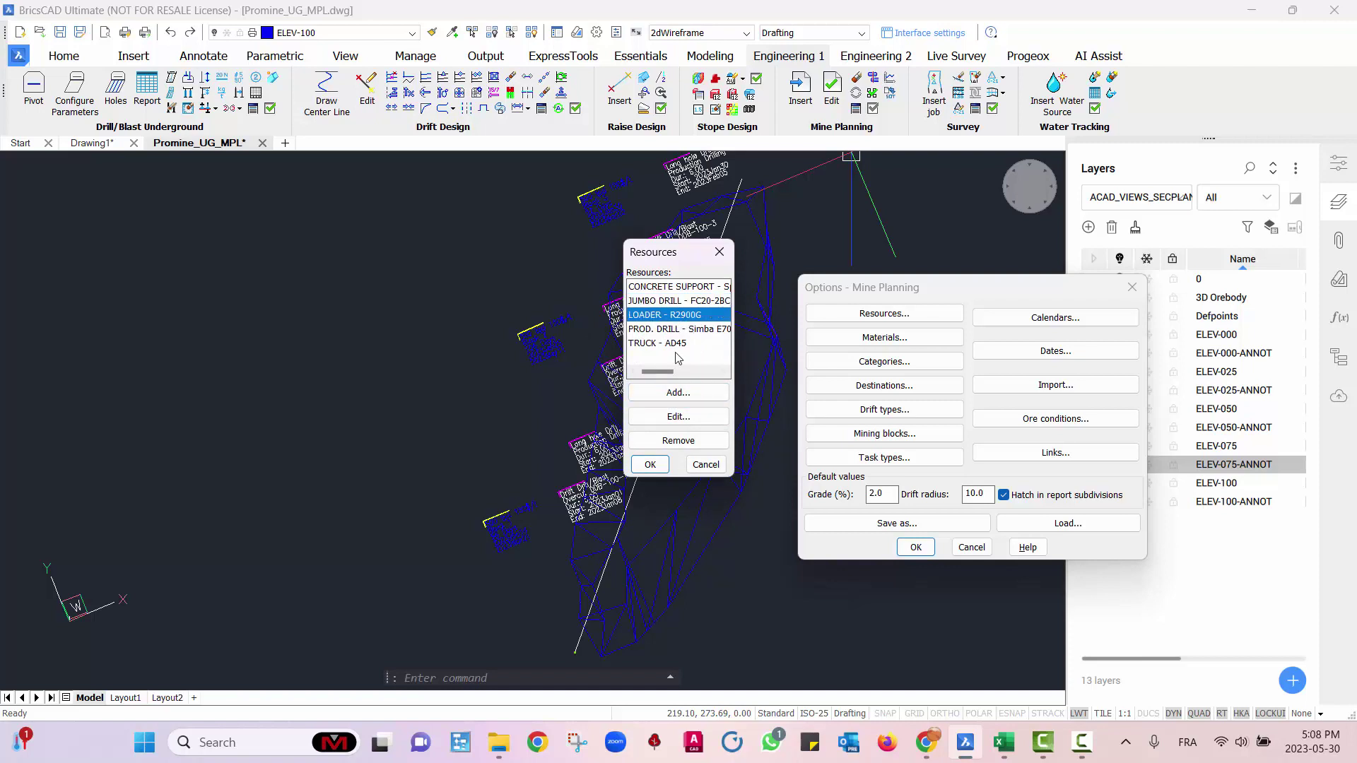
{"action": "left_click", "coordinate": [678, 330]}
{"action": "left_click", "coordinate": [675, 343]}
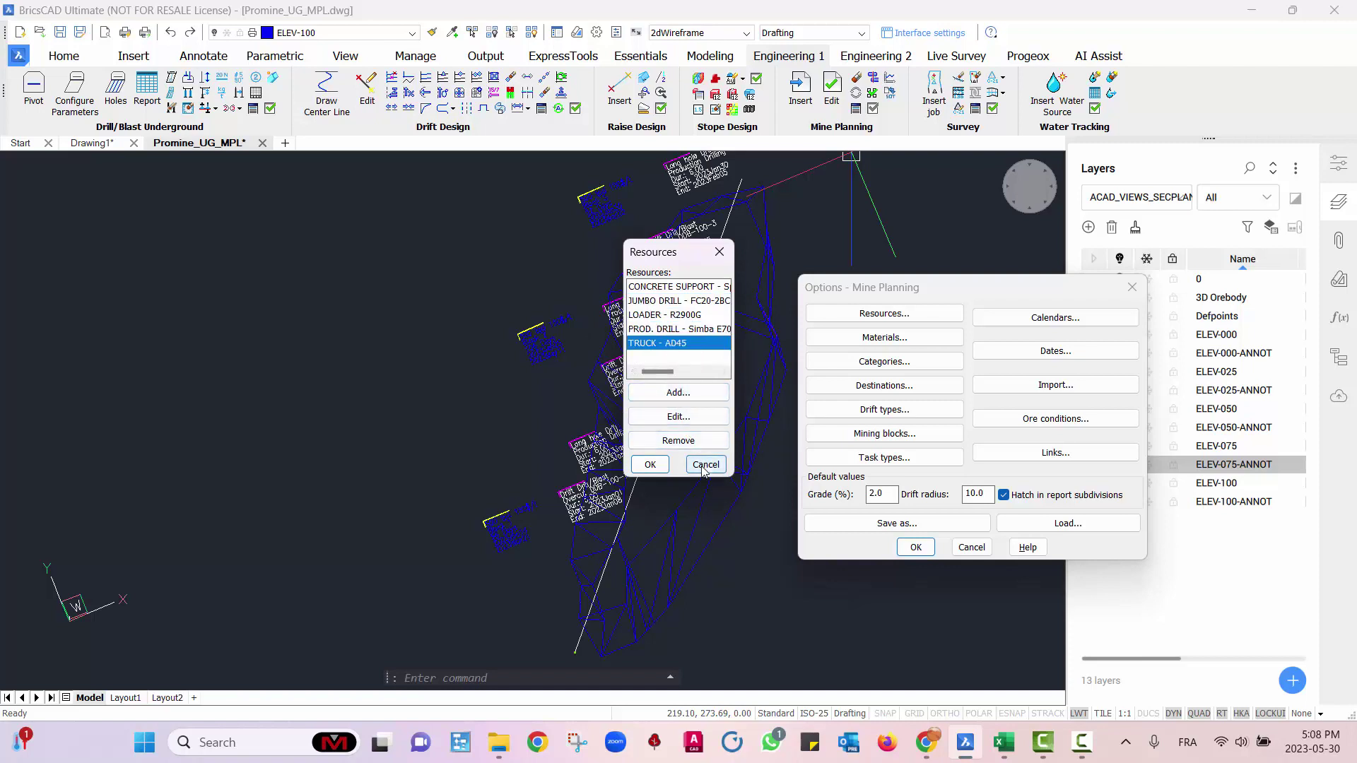
{"action": "left_click", "coordinate": [677, 417]}
{"action": "double_click", "coordinate": [737, 359]}
{"action": "left_click", "coordinate": [705, 403]}
{"action": "left_click_drag", "start_coordinate": [681, 288], "coordinate": [767, 337]}
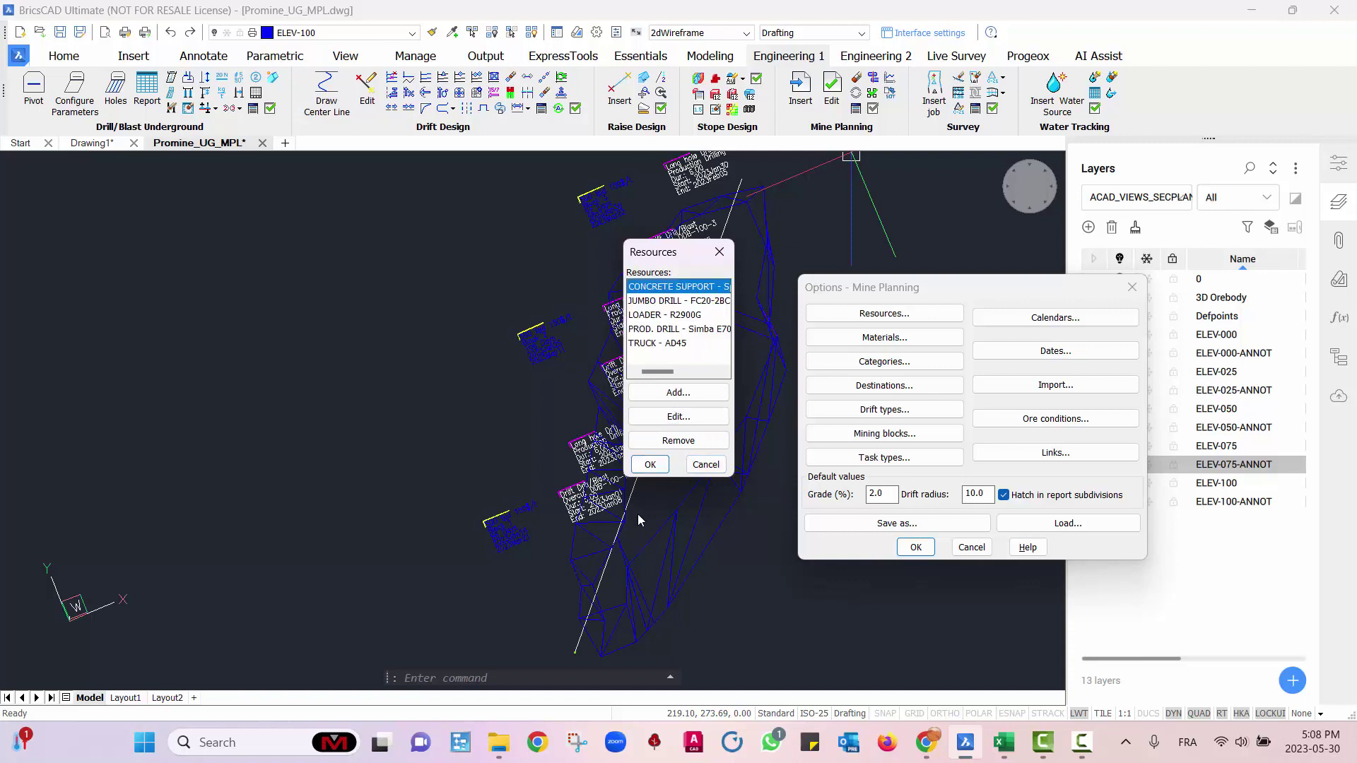
{"action": "left_click", "coordinate": [706, 464]}
- Review the mine planning materials from pipes to rock bolts and screen, and recheck the resource list, without saving changes
{"action": "left_click", "coordinate": [884, 337]}
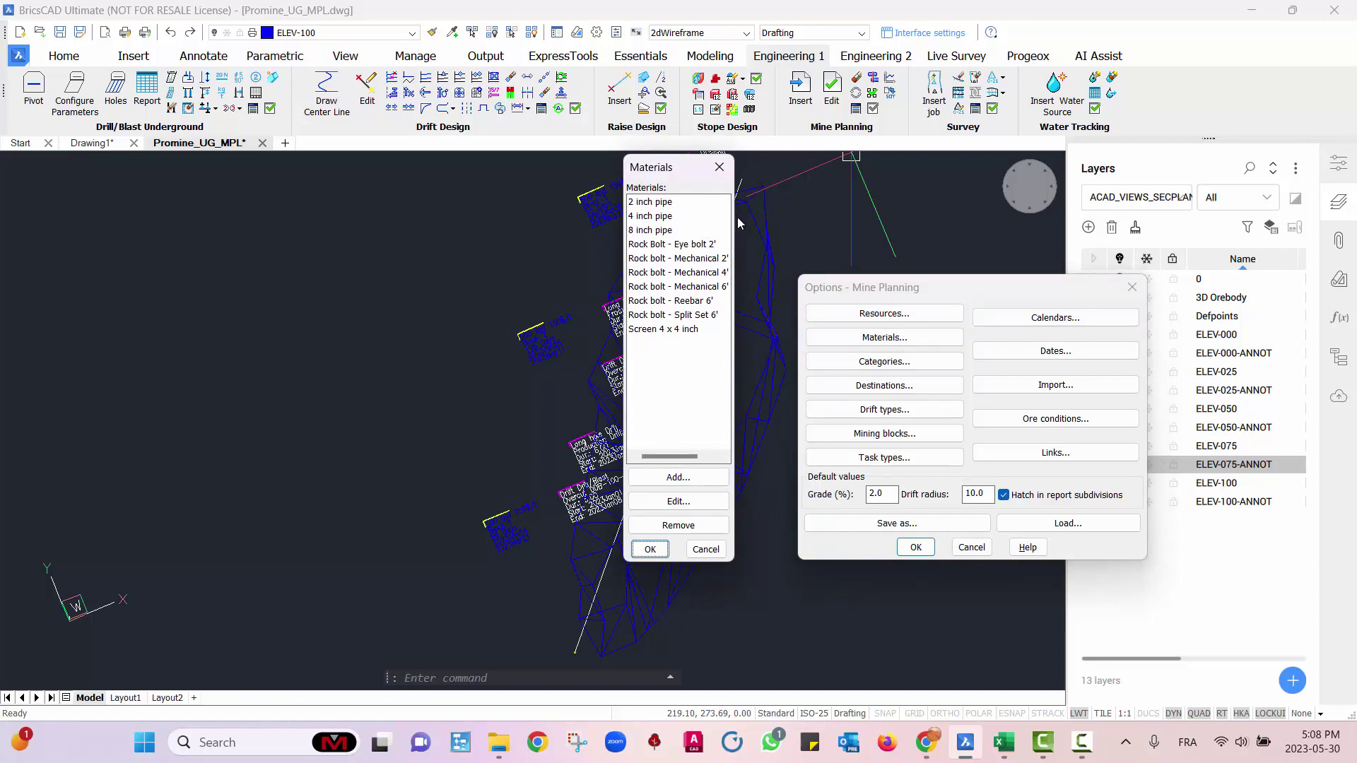
{"action": "left_click", "coordinate": [691, 205]}
{"action": "left_click", "coordinate": [710, 245]}
{"action": "left_click", "coordinate": [689, 330]}
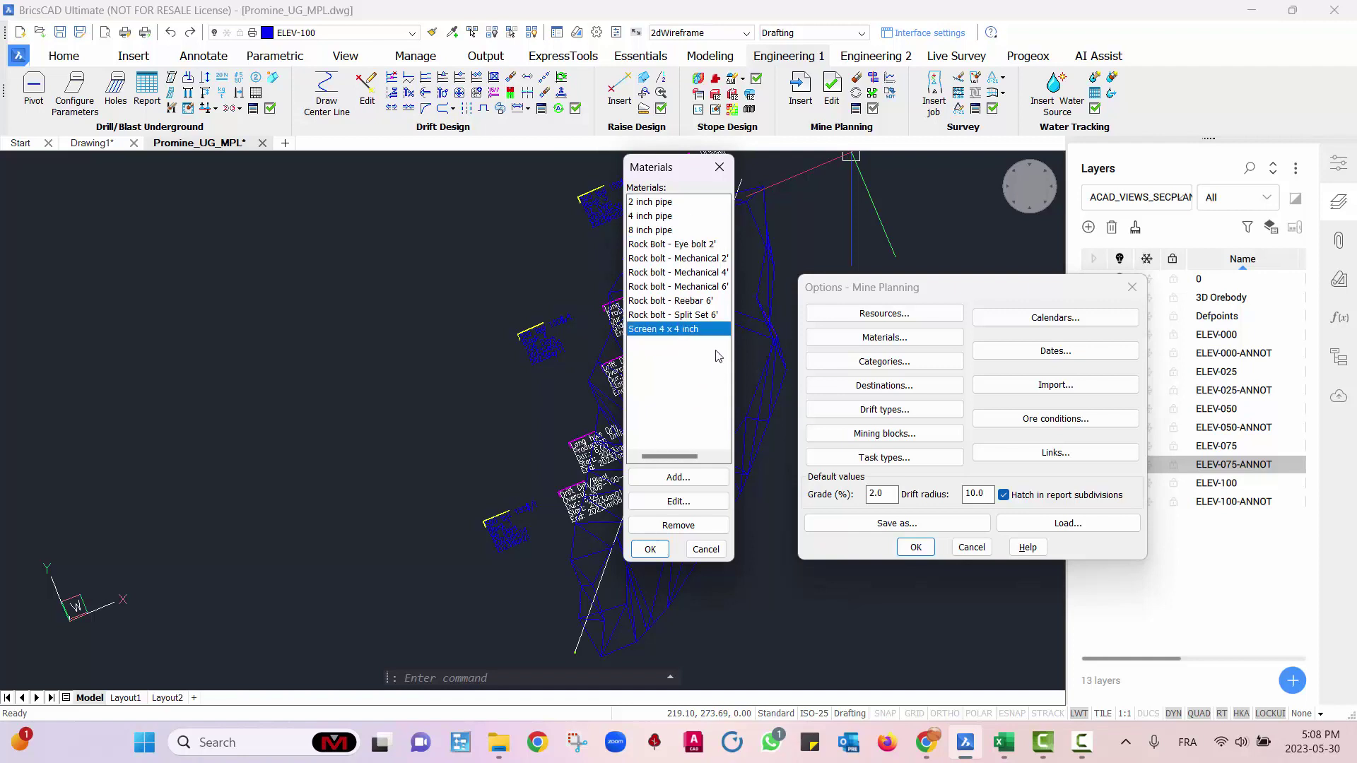
{"action": "left_click", "coordinate": [706, 549]}
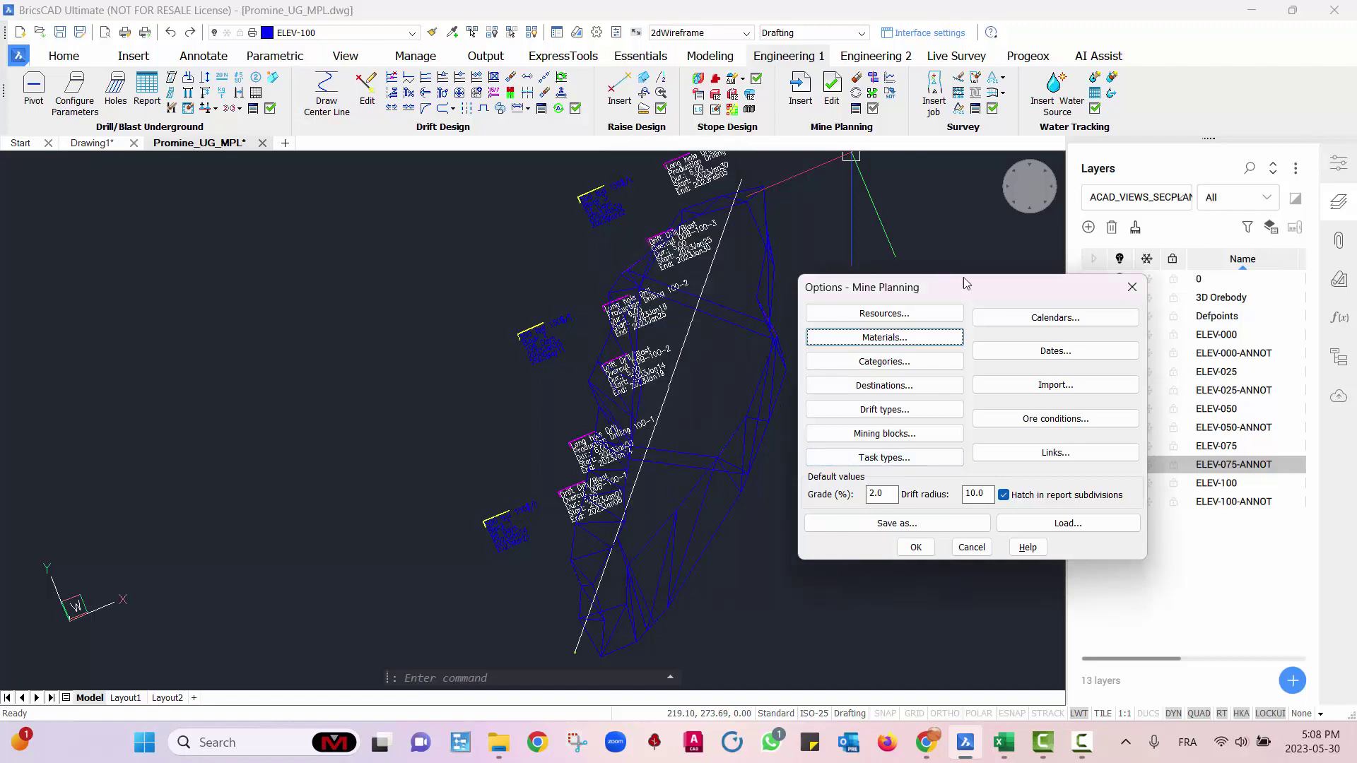
{"action": "left_click", "coordinate": [845, 320]}
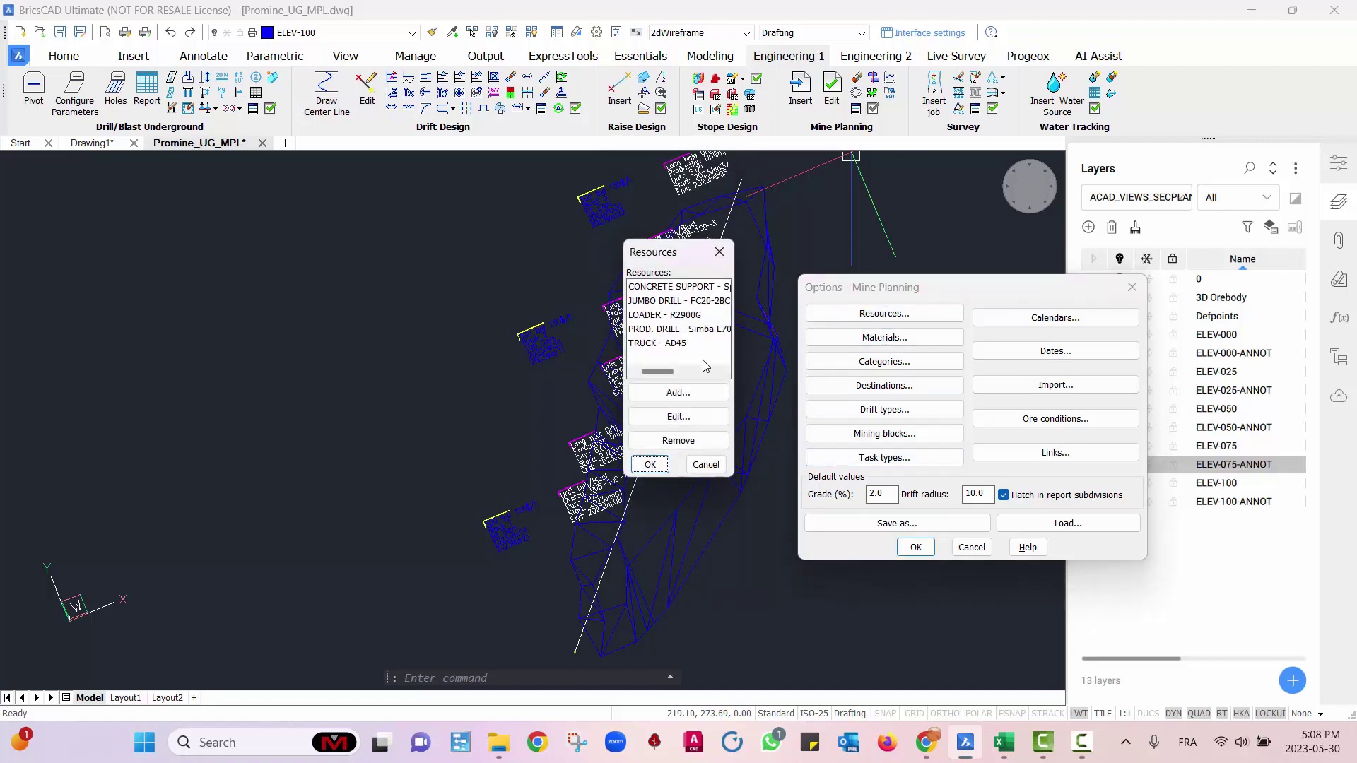
{"action": "left_click", "coordinate": [703, 461]}
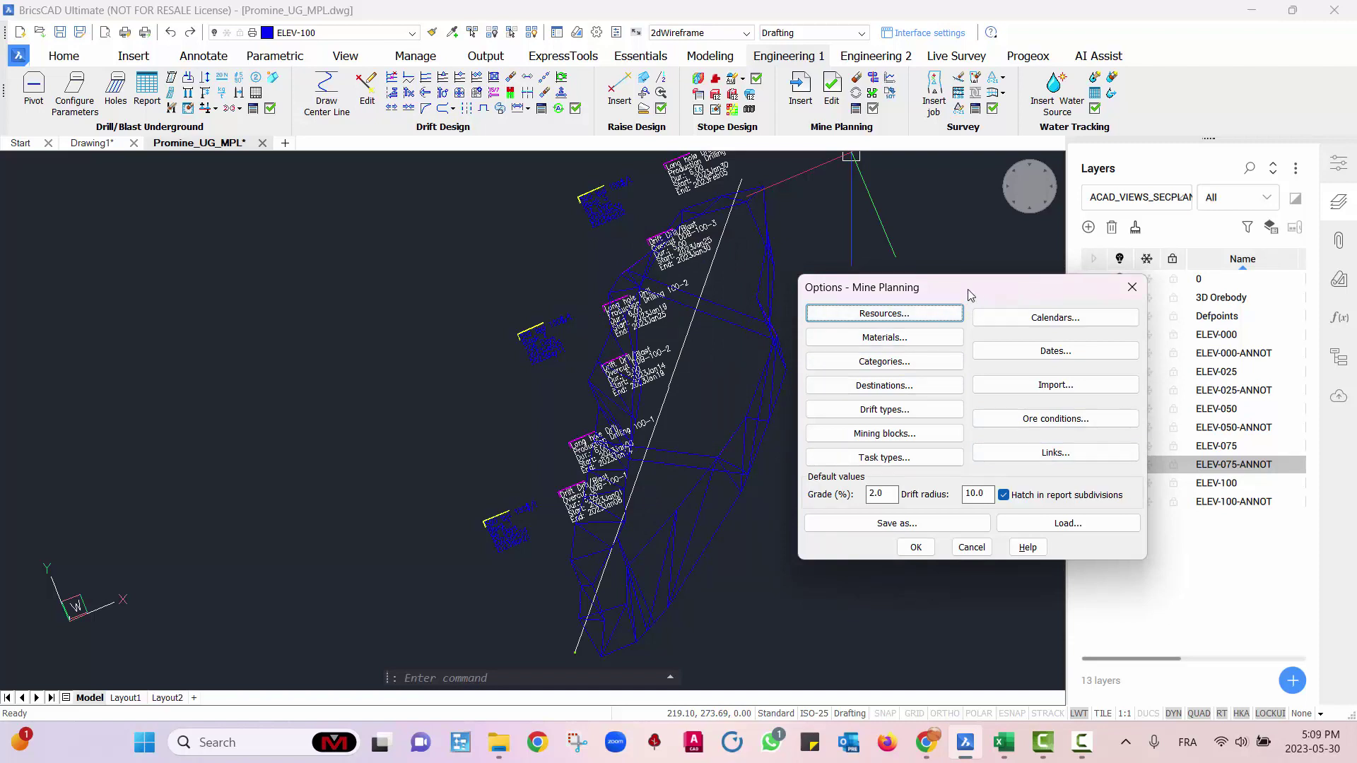
- Review the planning categories, including Exploration, Year 1 and Year 2-3, and leave them without saving changes
{"action": "left_click_drag", "start_coordinate": [968, 290], "coordinate": [923, 285]}
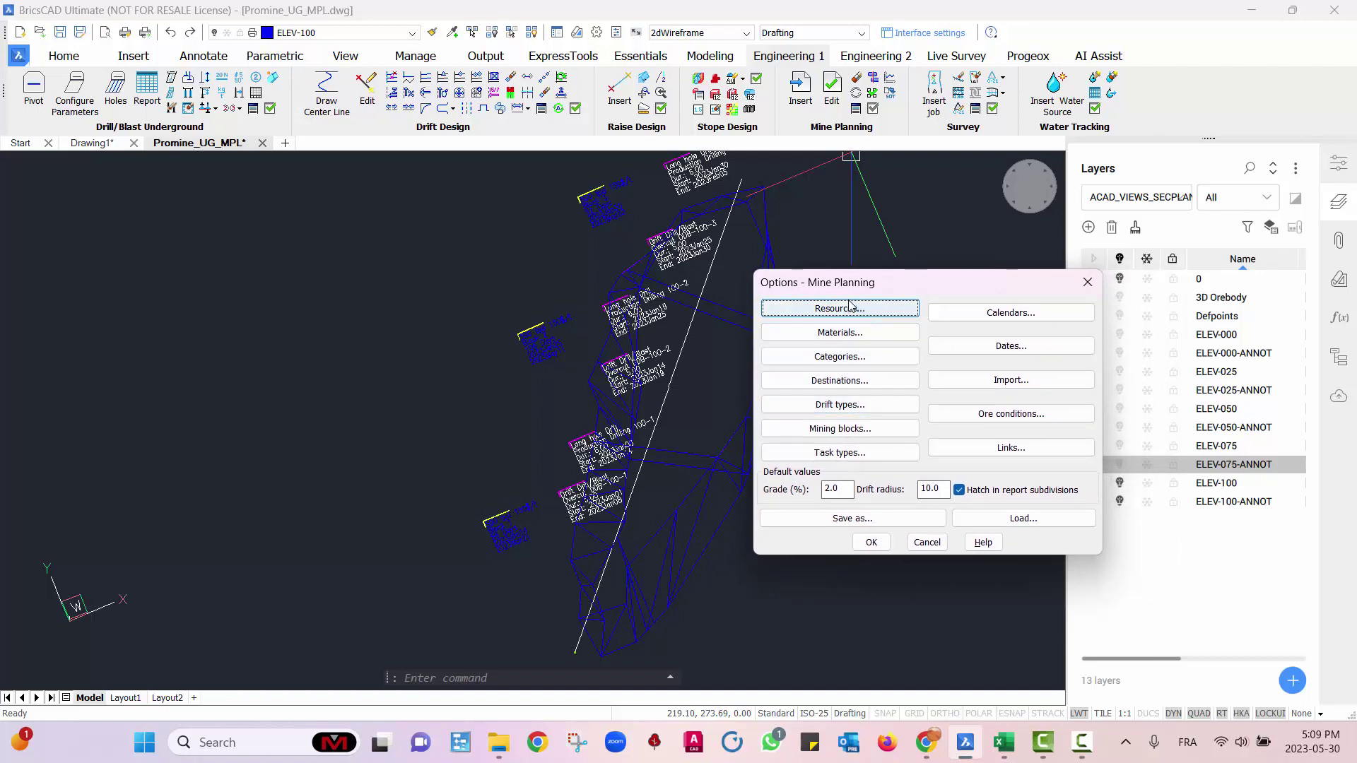
{"action": "left_click", "coordinate": [863, 360]}
{"action": "mouse_move", "coordinate": [666, 273]}
{"action": "left_mouse_down"}
{"action": "mouse_move", "coordinate": [667, 300]}
{"action": "mouse_move", "coordinate": [666, 273]}
{"action": "left_mouse_up"}
{"action": "left_click", "coordinate": [664, 298]}
{"action": "left_click", "coordinate": [667, 312]}
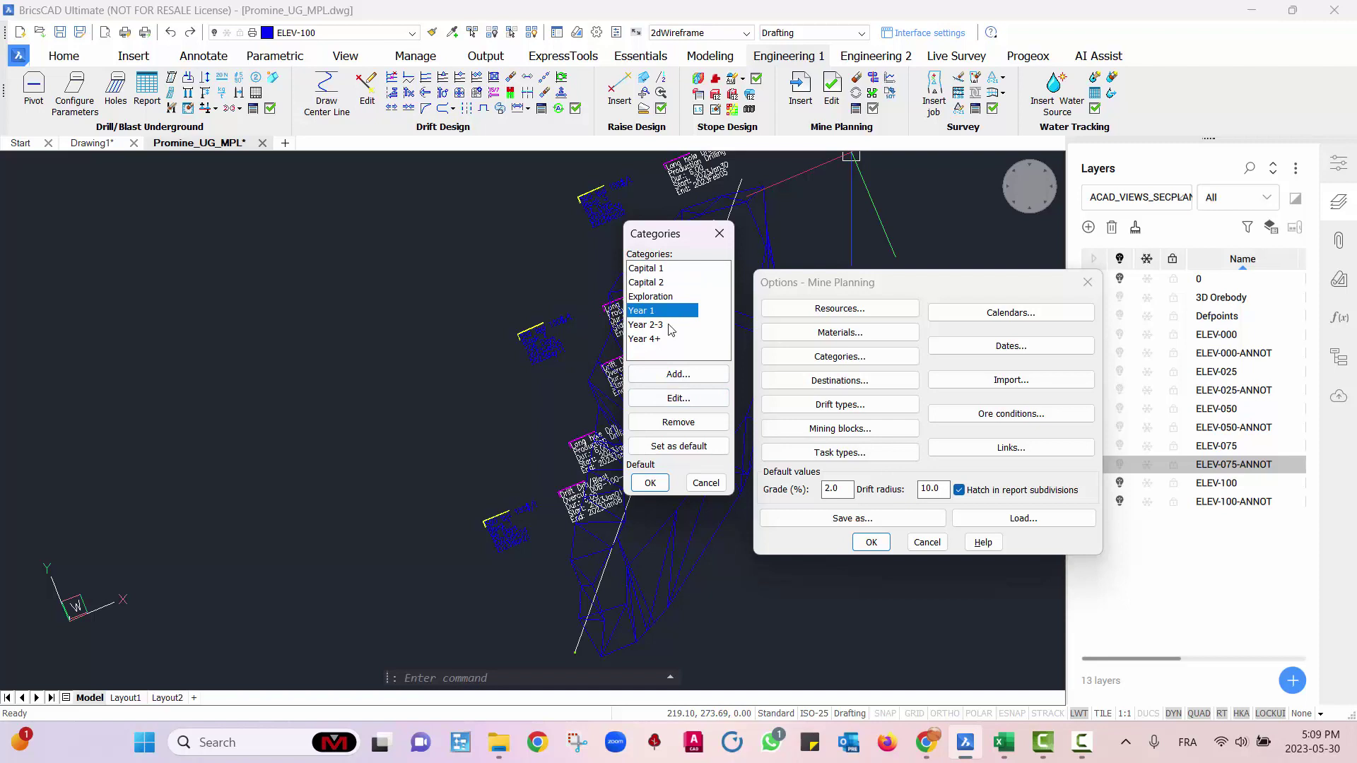
{"action": "left_click", "coordinate": [670, 327]}
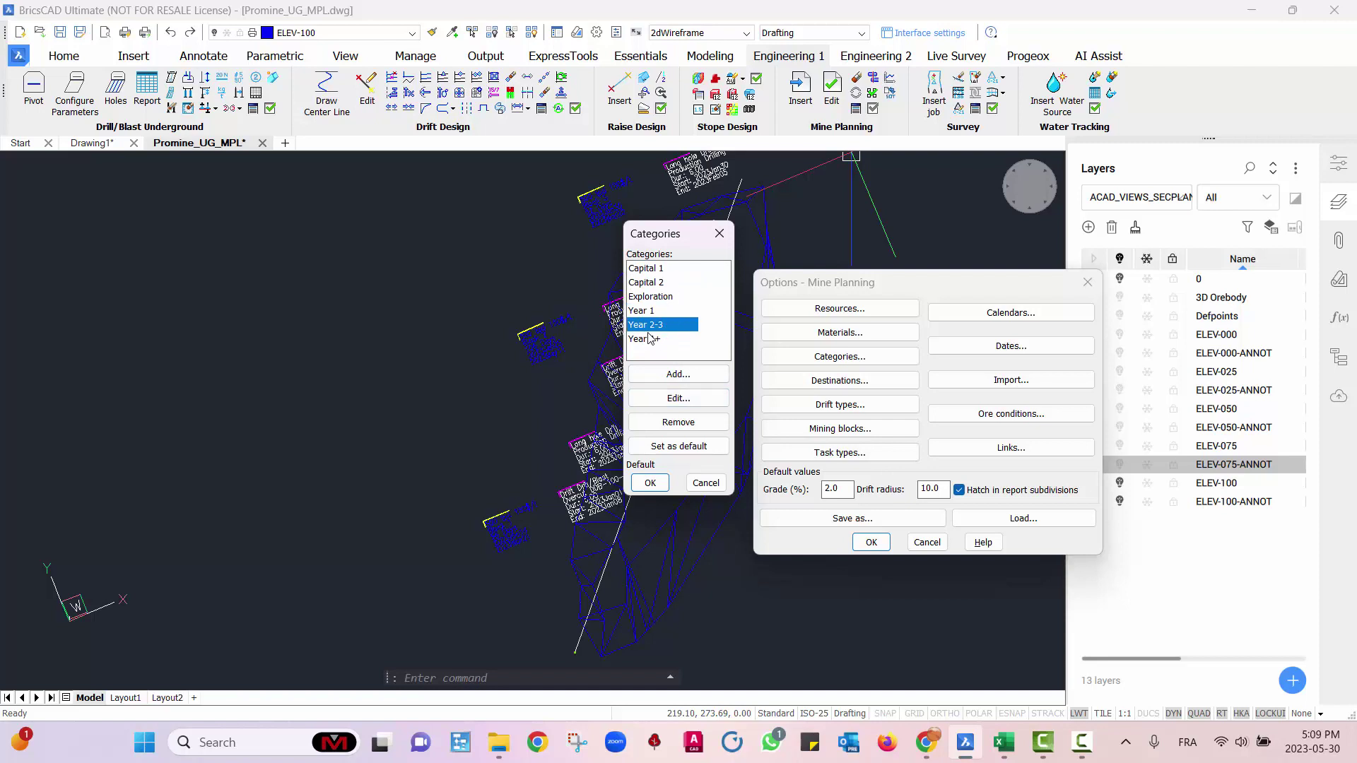
{"action": "left_click", "coordinate": [708, 485]}
- Review the material destinations, including Backfill and Mill, and close the list without saving changes
{"action": "left_click", "coordinate": [839, 380]}
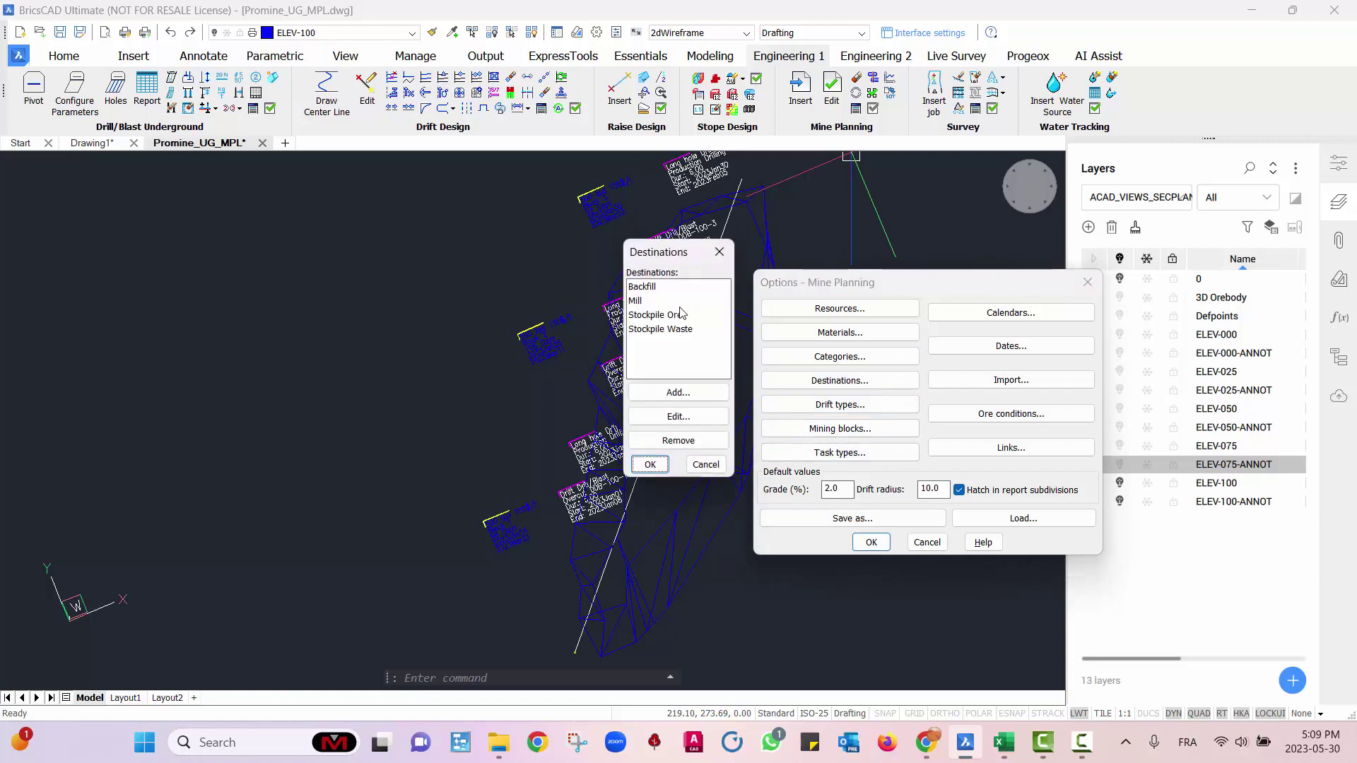
{"action": "left_click", "coordinate": [646, 288]}
{"action": "left_click", "coordinate": [656, 303]}
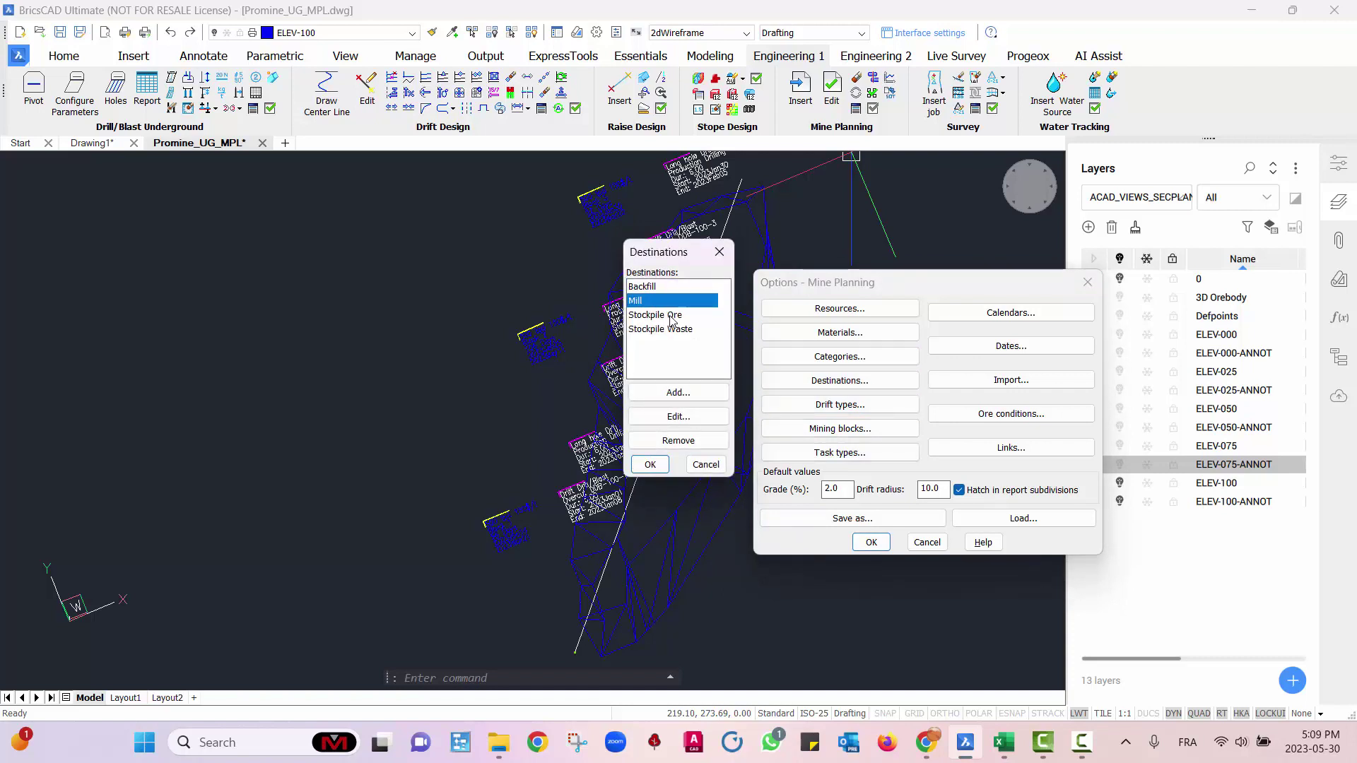
{"action": "left_click", "coordinate": [705, 464]}
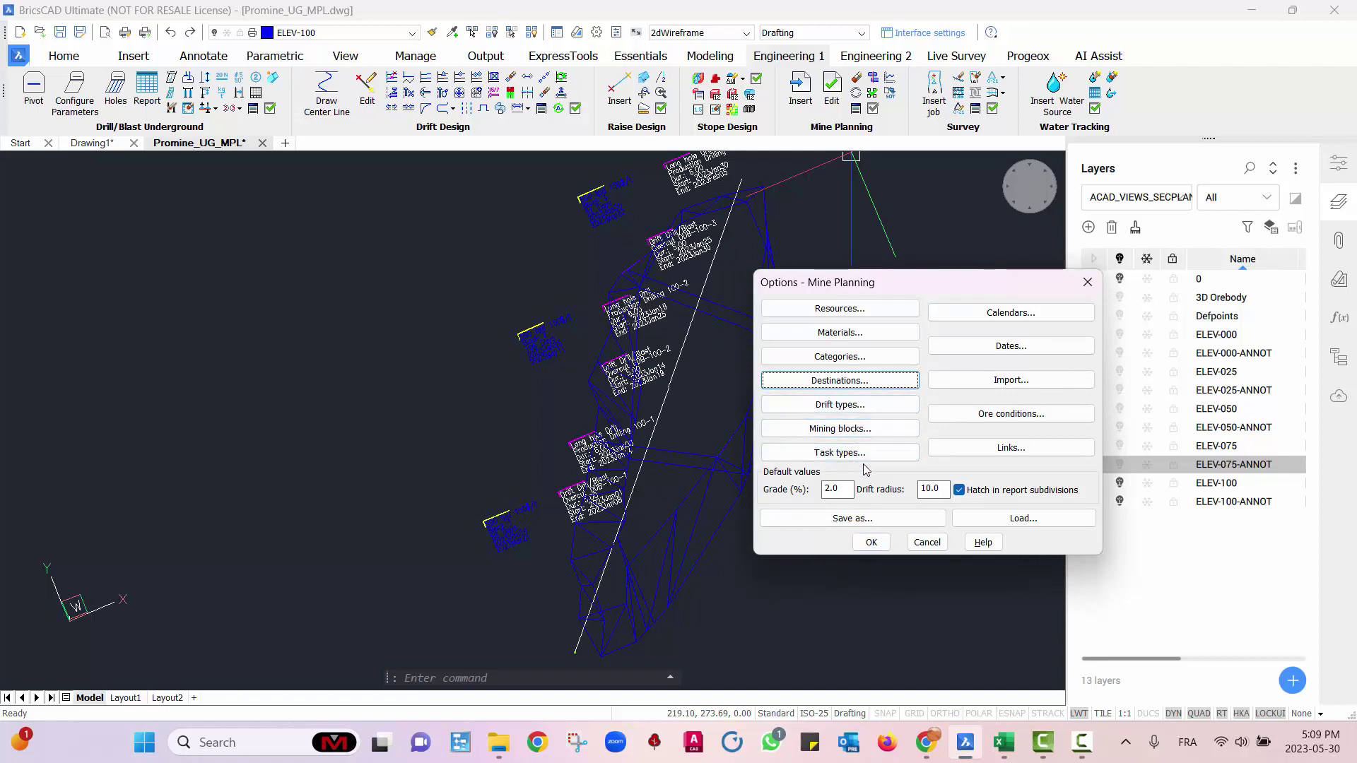
- Inspect the Crosscut drift type's dimensions, advance, density, cost, category, destination, resources and materials, and close the drift types without changes
{"action": "left_click", "coordinate": [851, 409]}
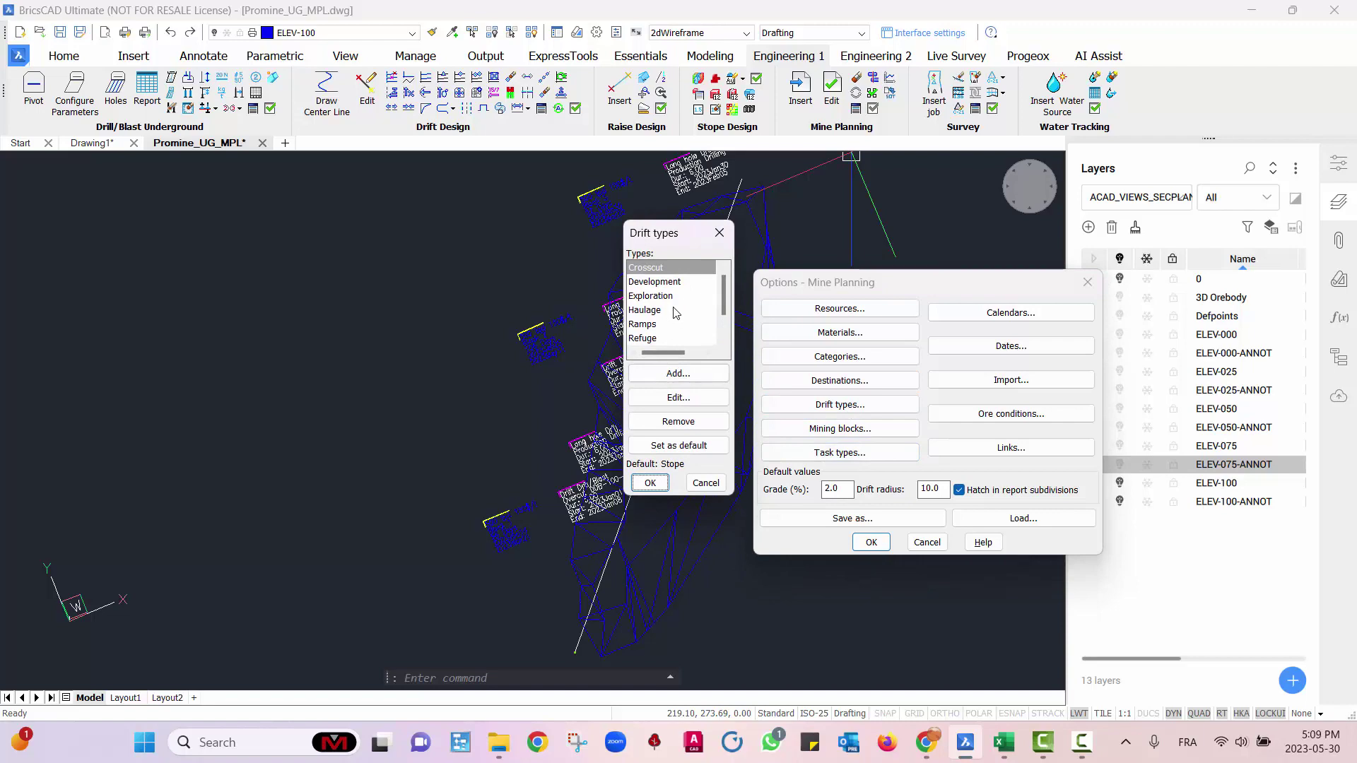
{"action": "left_click", "coordinate": [665, 269]}
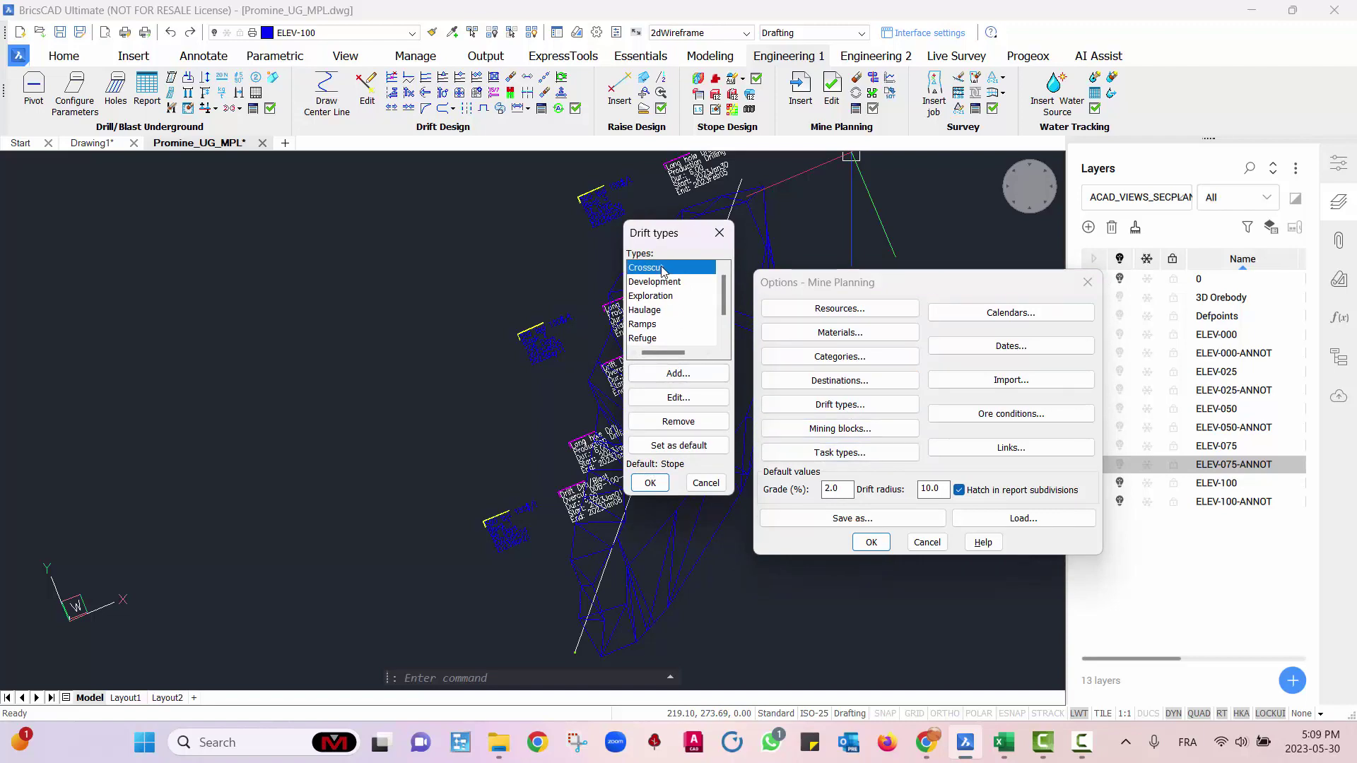
{"action": "left_click", "coordinate": [678, 396]}
{"action": "double_click", "coordinate": [587, 275]}
{"action": "key", "text": "Tab"}
{"action": "key", "text": "Tab"}
{"action": "key", "text": "Tab"}
{"action": "key", "text": "Tab"}
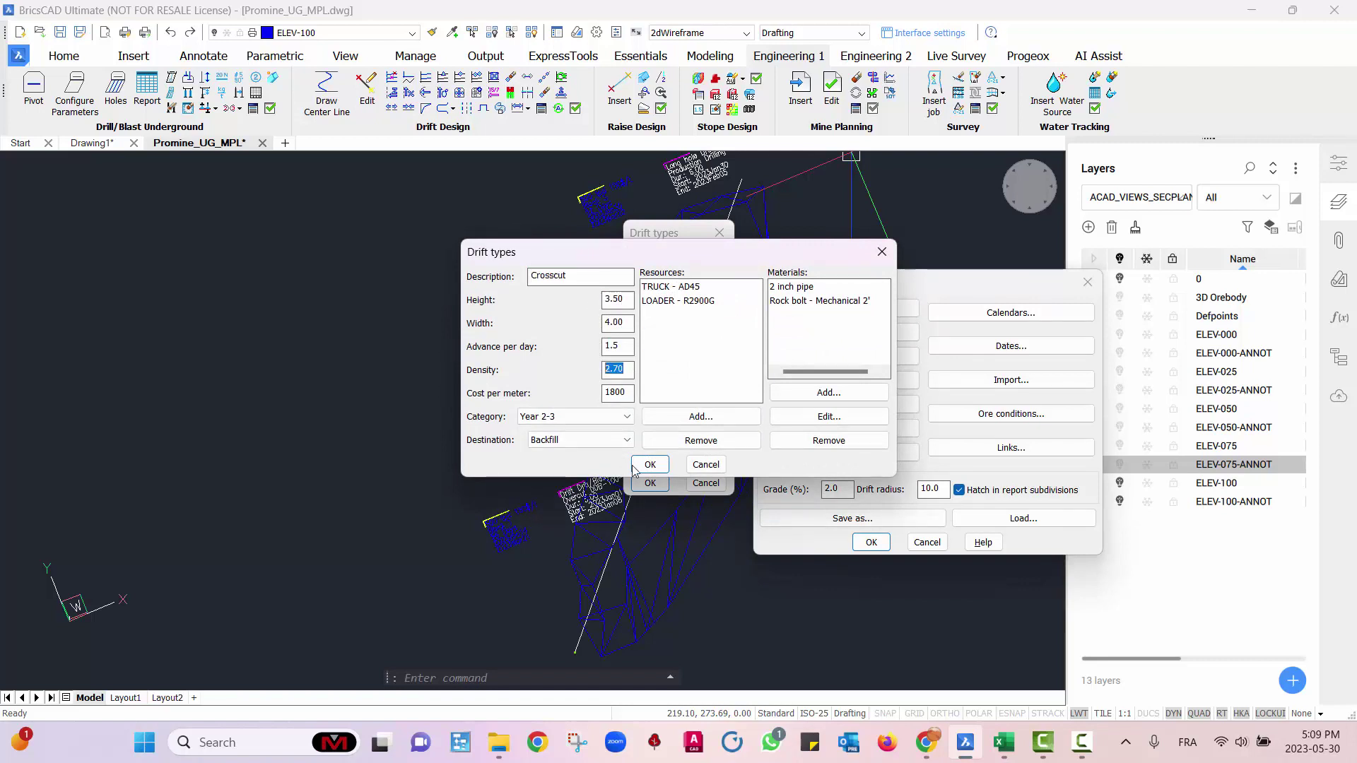
{"action": "key", "text": "Tab"}
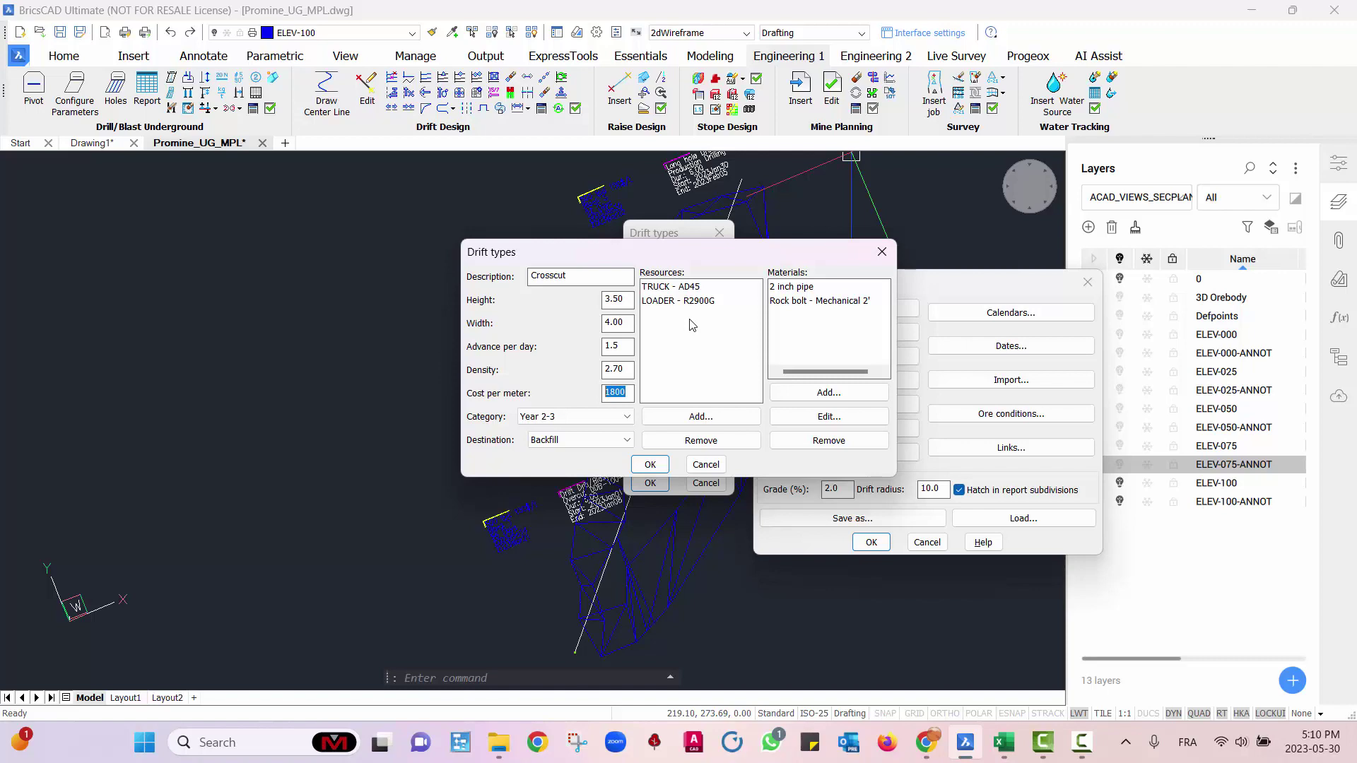
{"action": "left_click", "coordinate": [721, 468]}
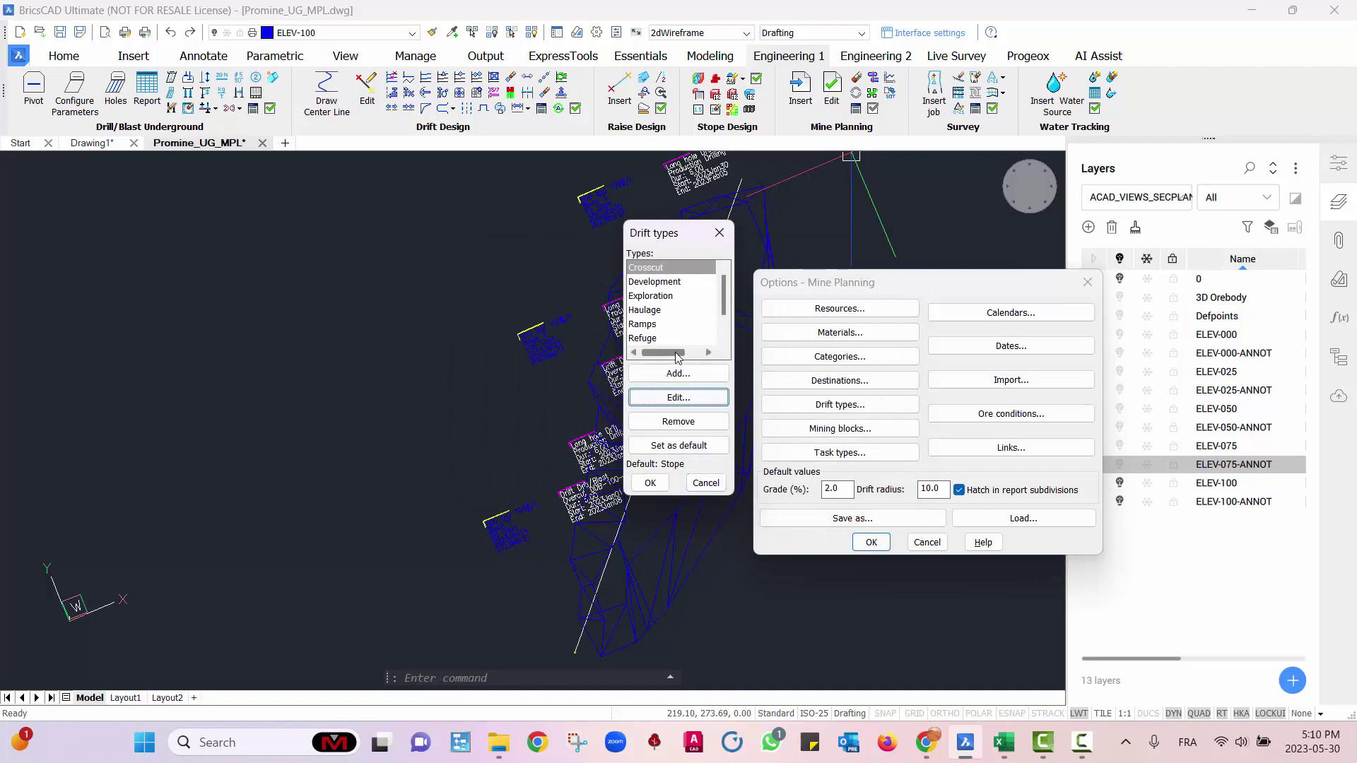
{"action": "left_click", "coordinate": [706, 483]}
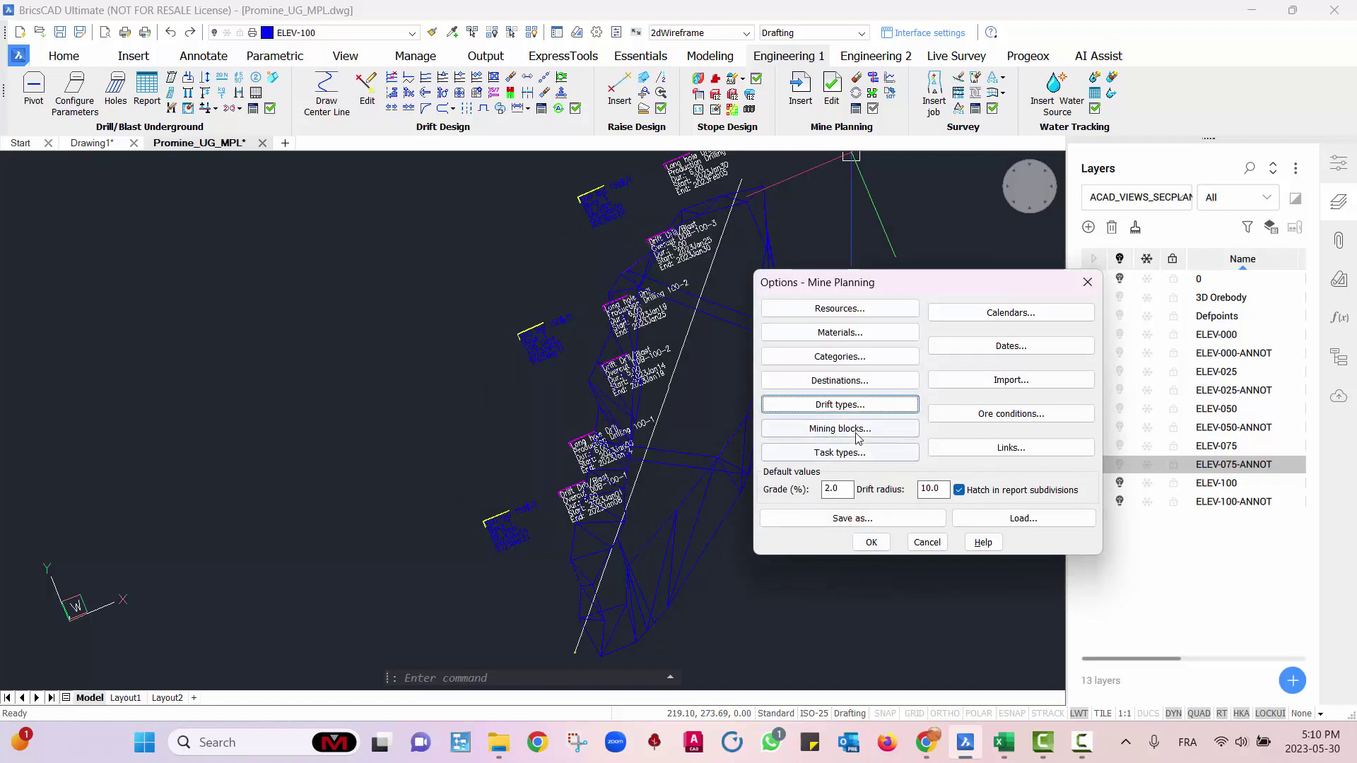
- Inspect the 500 tpd 150$/t mining block's description, materials, grades and displayed attributes, and close the mining blocks without saving changes
{"action": "left_click", "coordinate": [857, 428]}
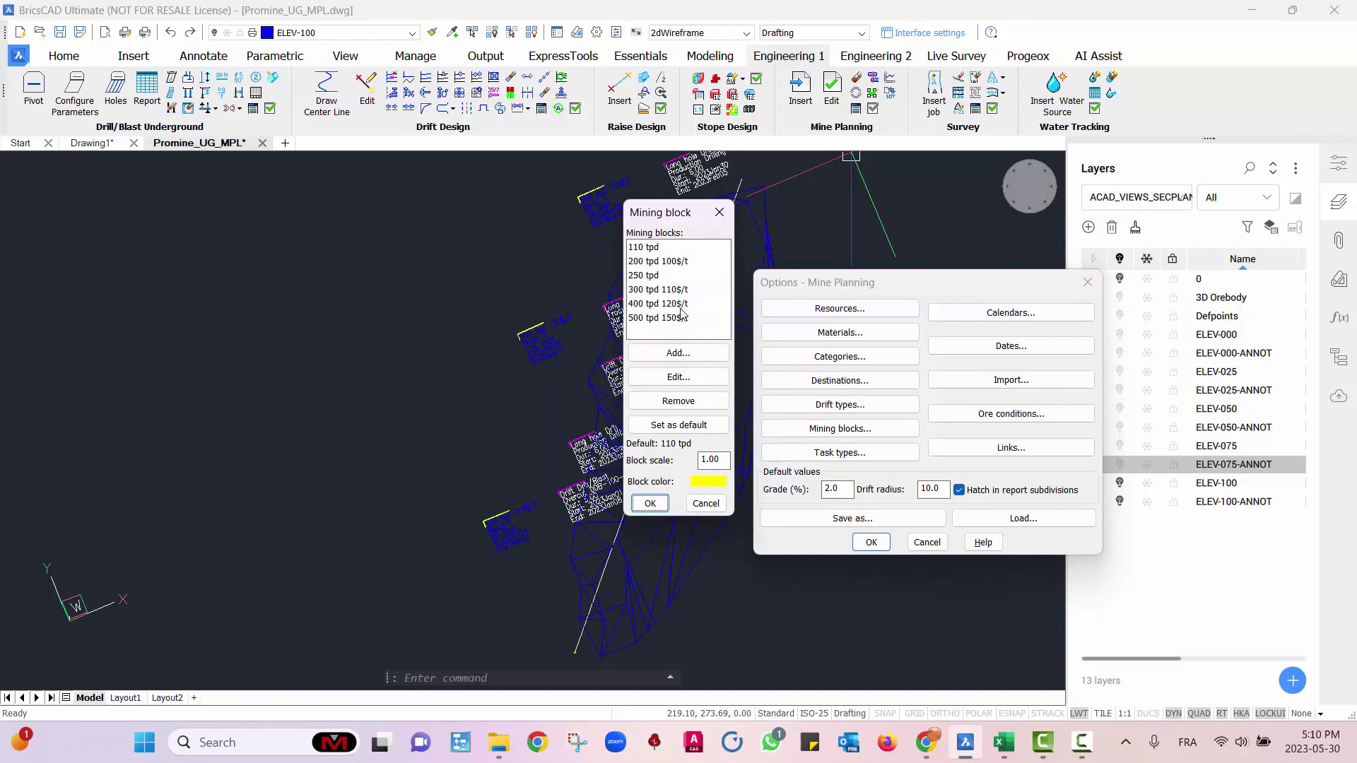
{"action": "left_click", "coordinate": [663, 320]}
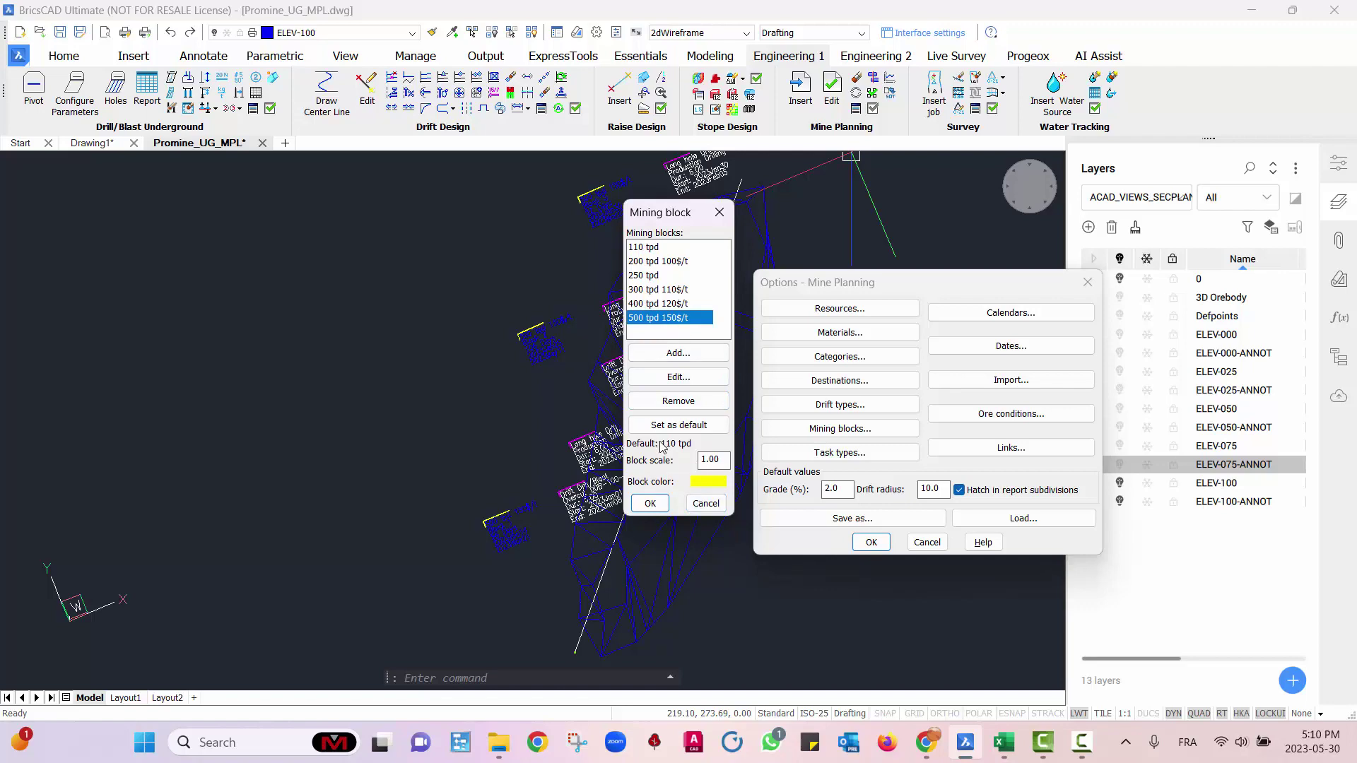
{"action": "left_click", "coordinate": [707, 377]}
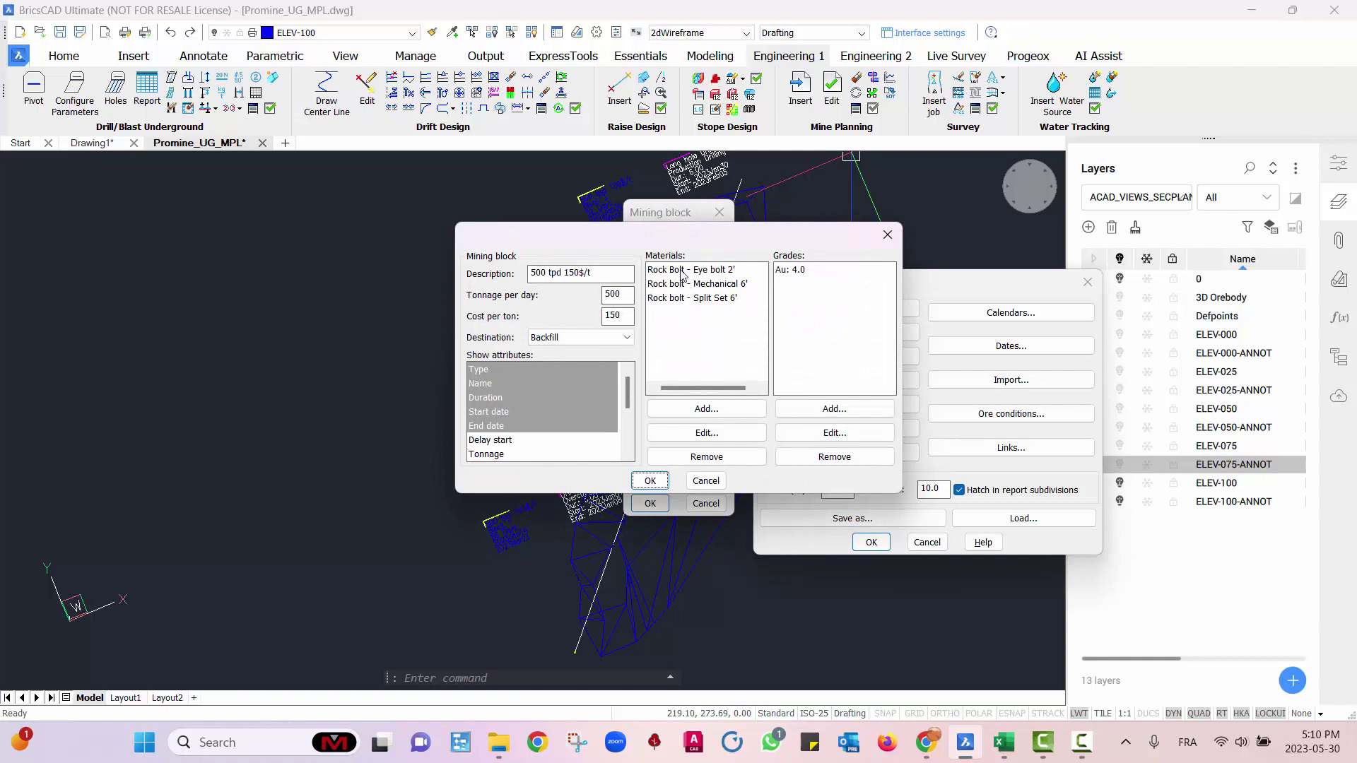
{"action": "left_click_drag", "start_coordinate": [680, 272], "coordinate": [696, 311]}
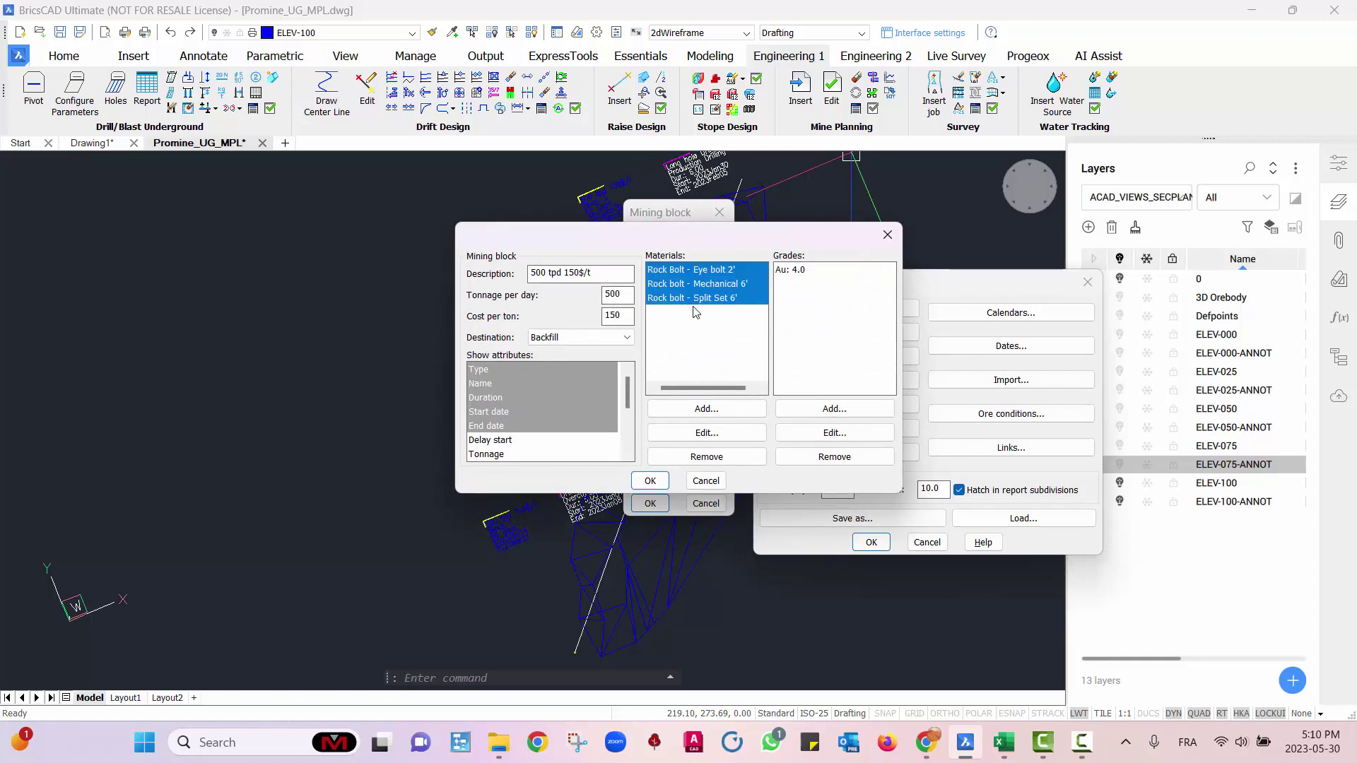
{"action": "left_click", "coordinate": [802, 271]}
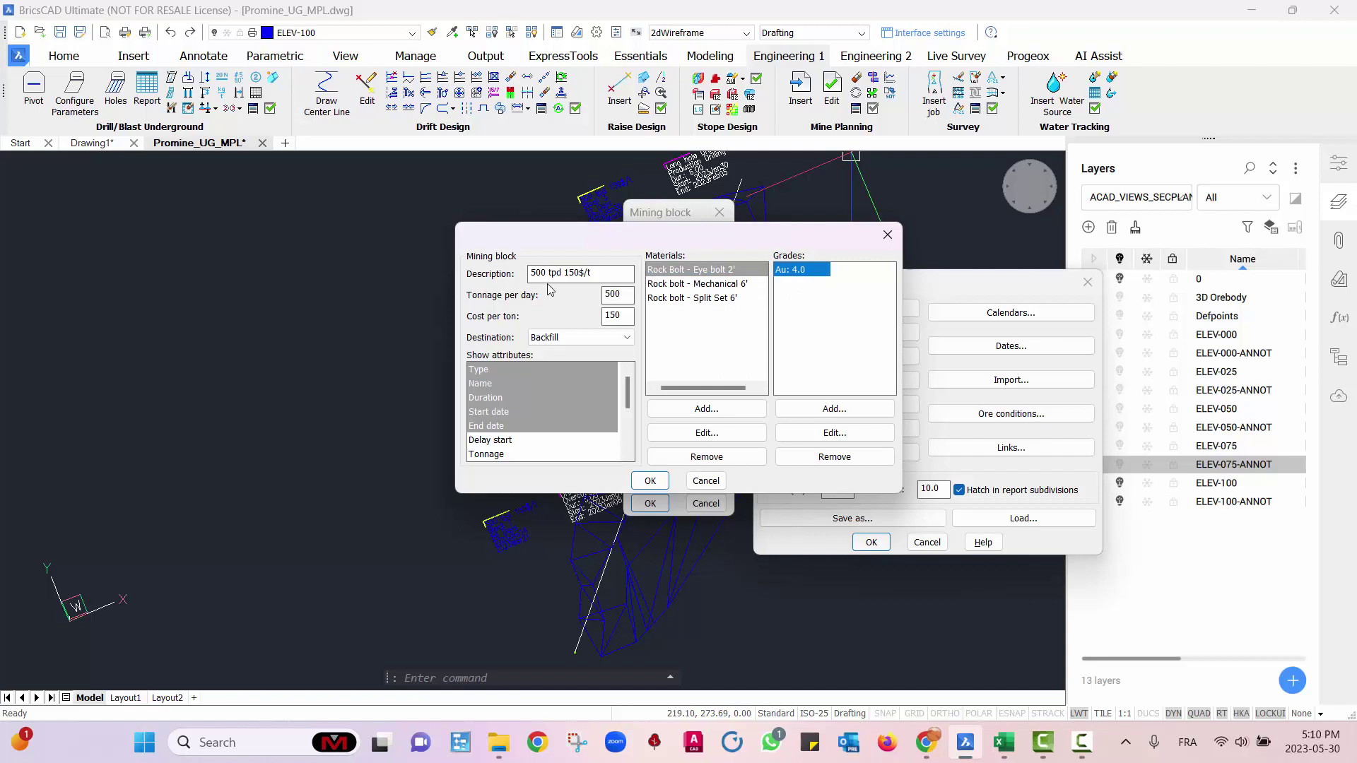
{"action": "left_click_drag", "start_coordinate": [589, 272], "coordinate": [529, 275]}
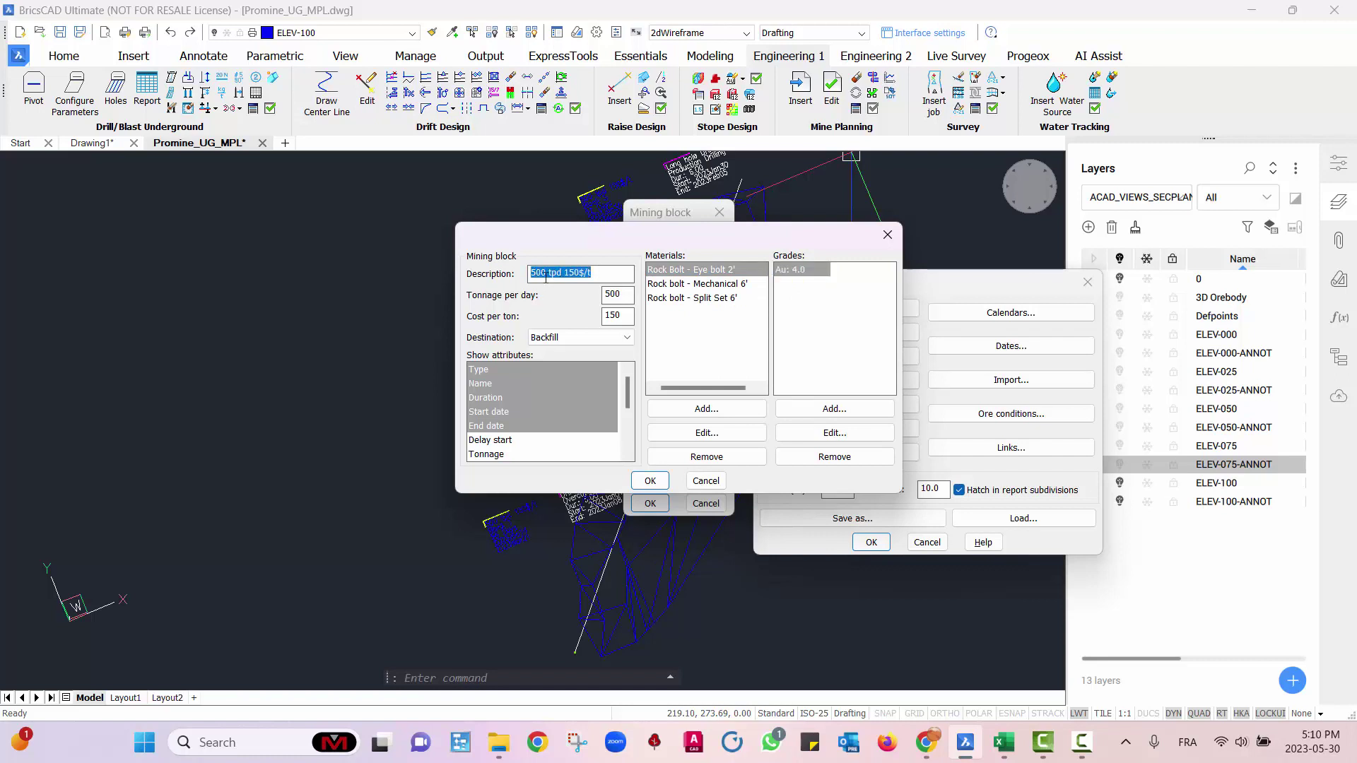
{"action": "left_click", "coordinate": [797, 281]}
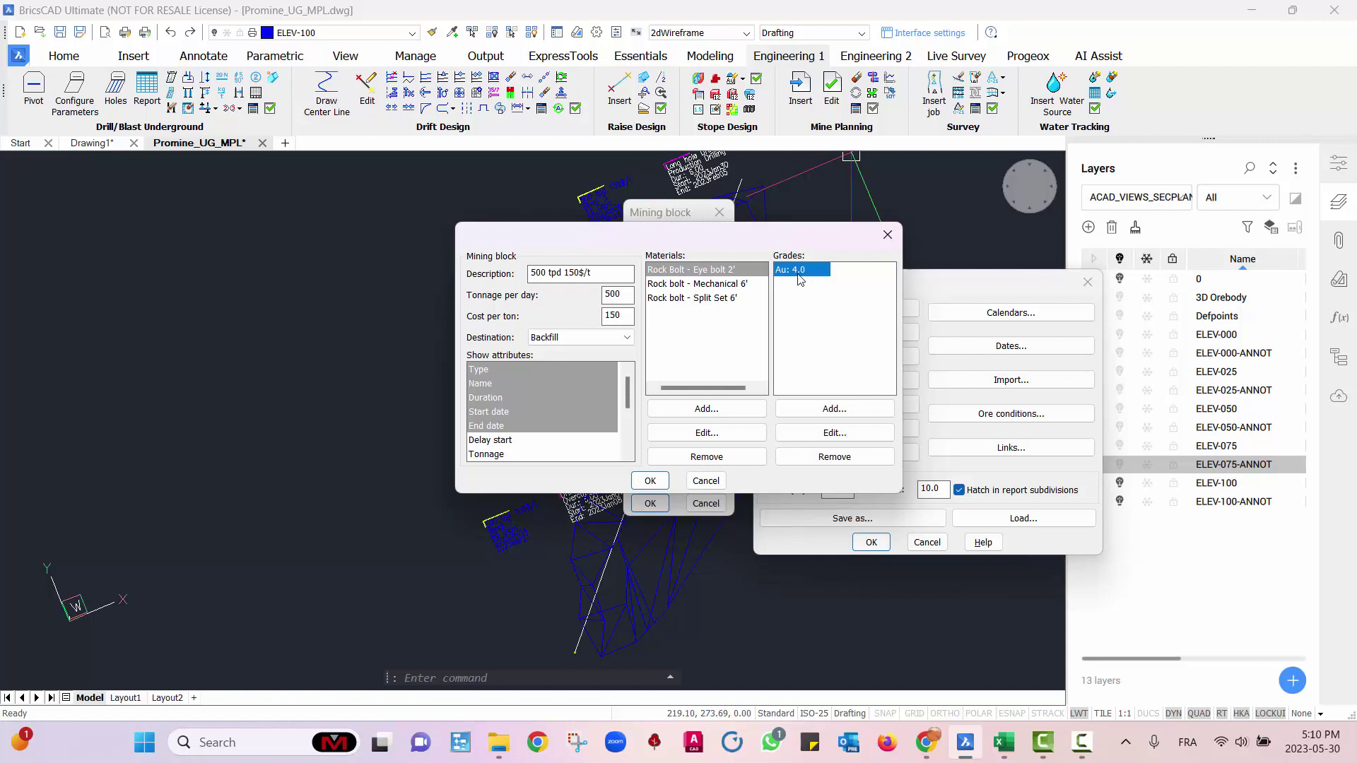
{"action": "left_click_drag", "start_coordinate": [501, 370], "coordinate": [502, 440]}
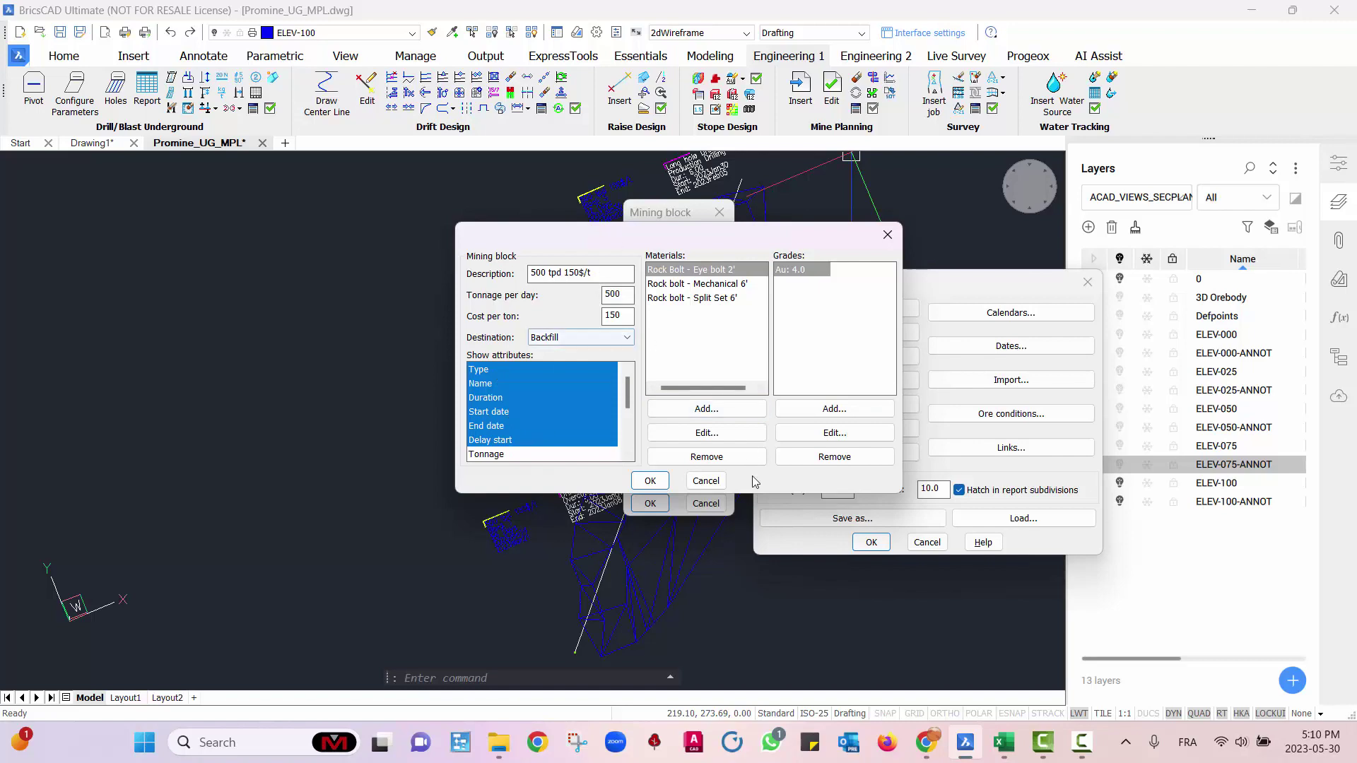
{"action": "left_click", "coordinate": [704, 481]}
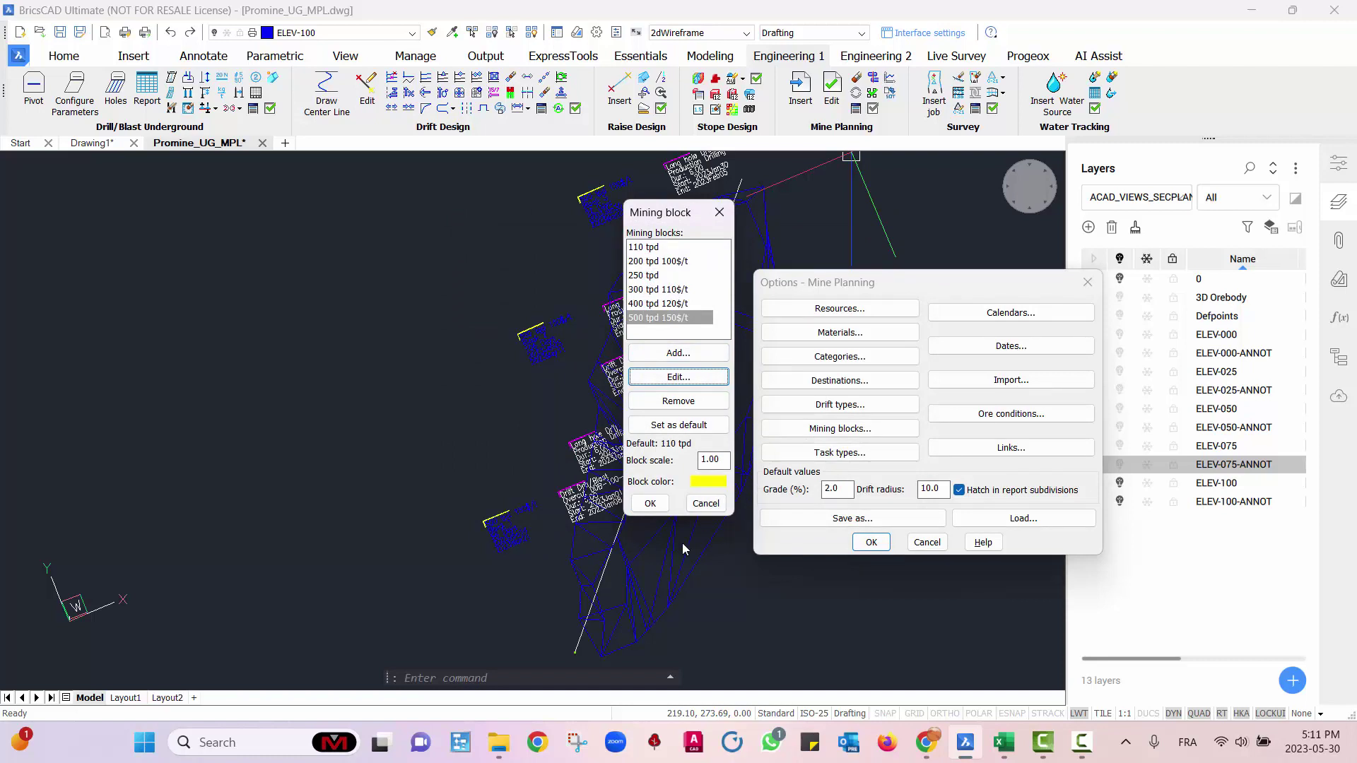
{"action": "left_click", "coordinate": [706, 503]}
- Review the list of task types, including Drift Drill/Blast, Stope Support and Long hole Drill
{"action": "left_click", "coordinate": [839, 452]}
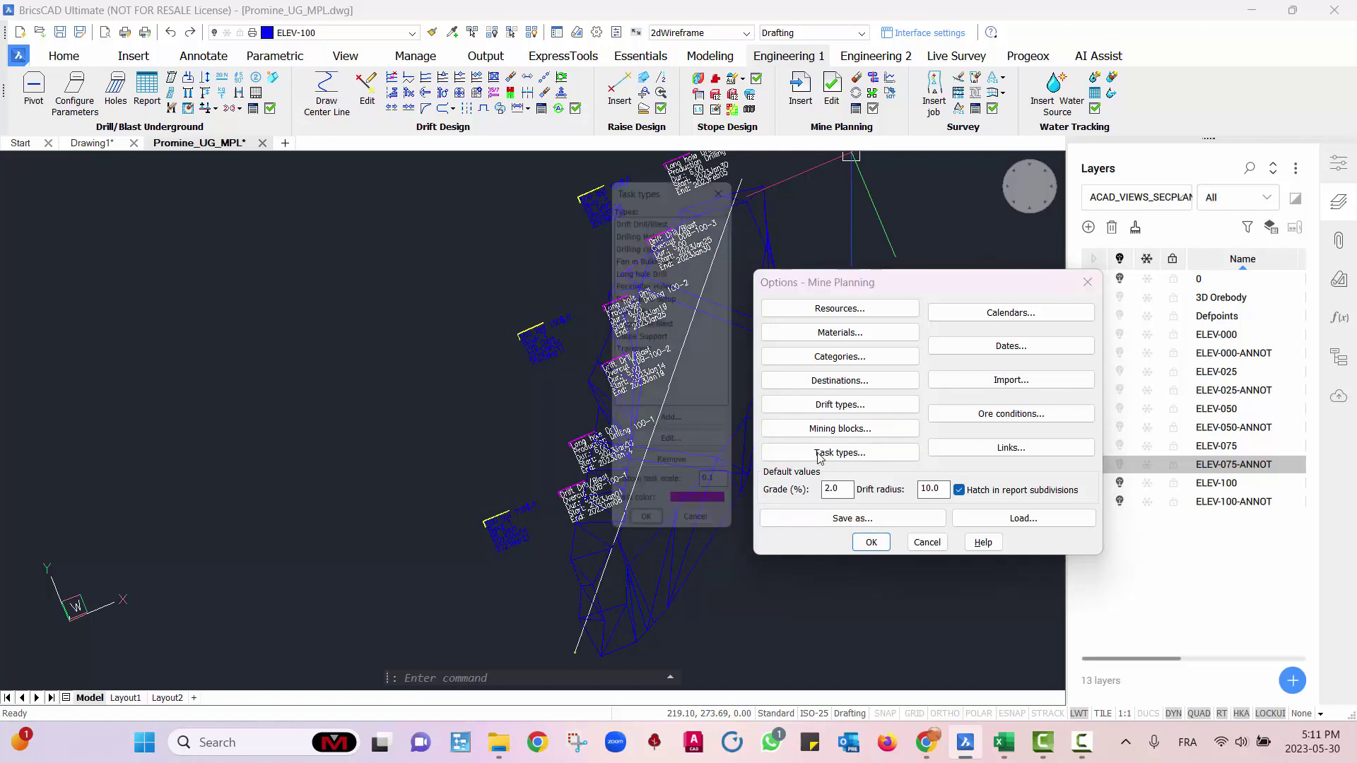
{"action": "left_click", "coordinate": [669, 210]}
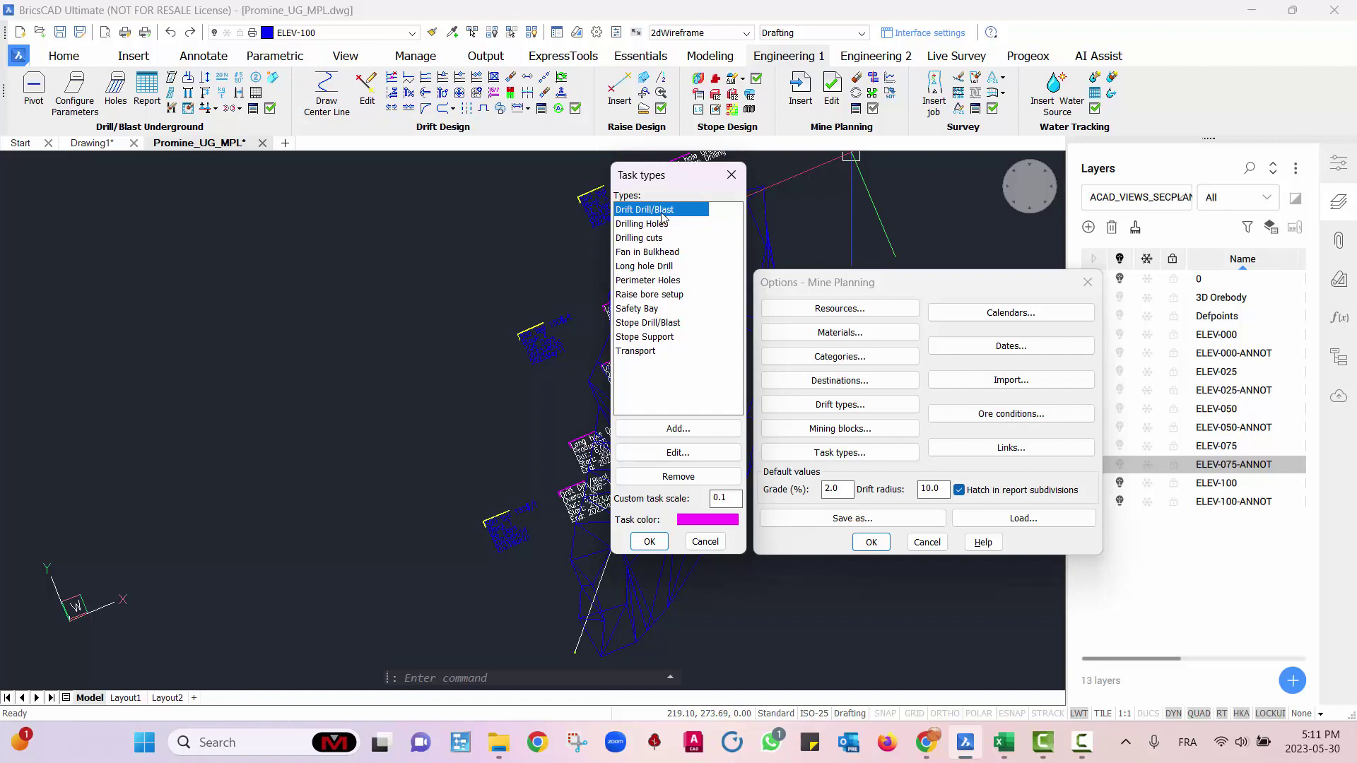
{"action": "left_click", "coordinate": [665, 338]}
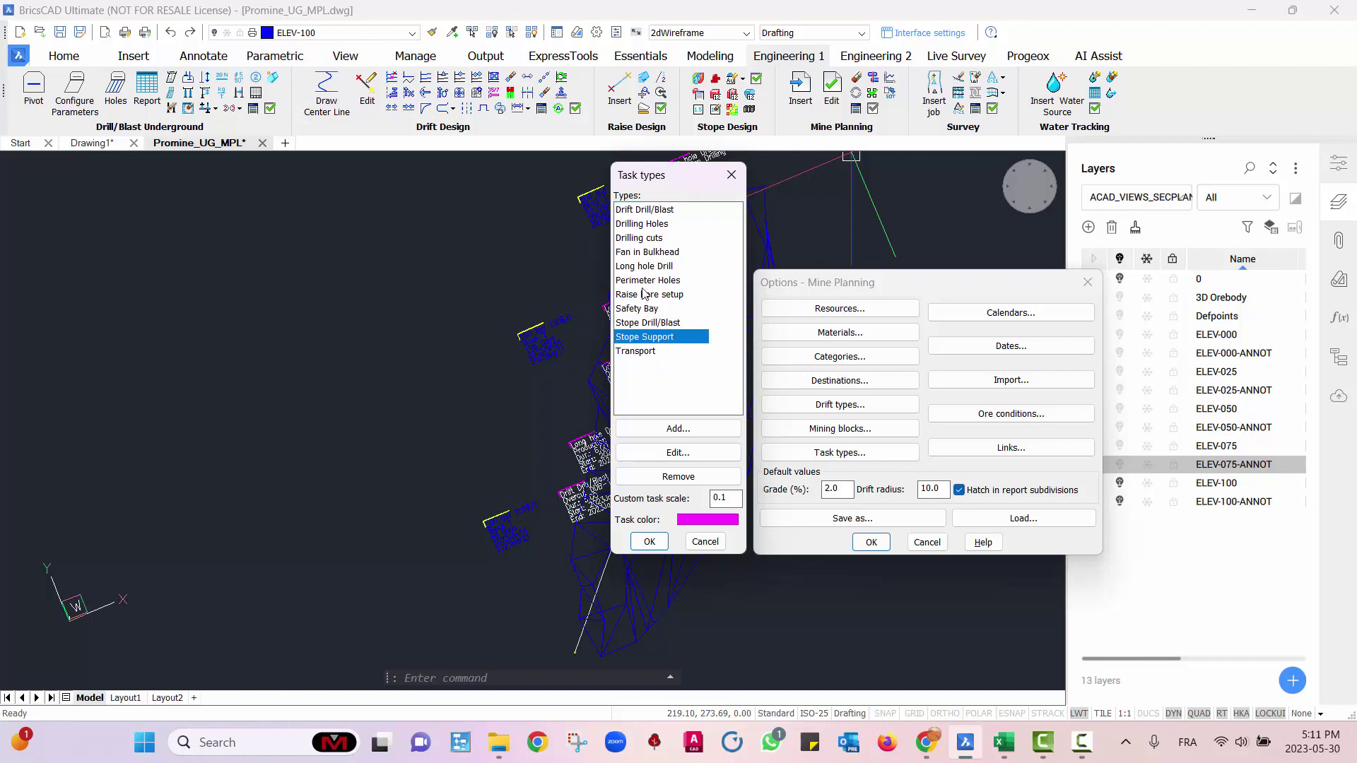
{"action": "left_click", "coordinate": [670, 268]}
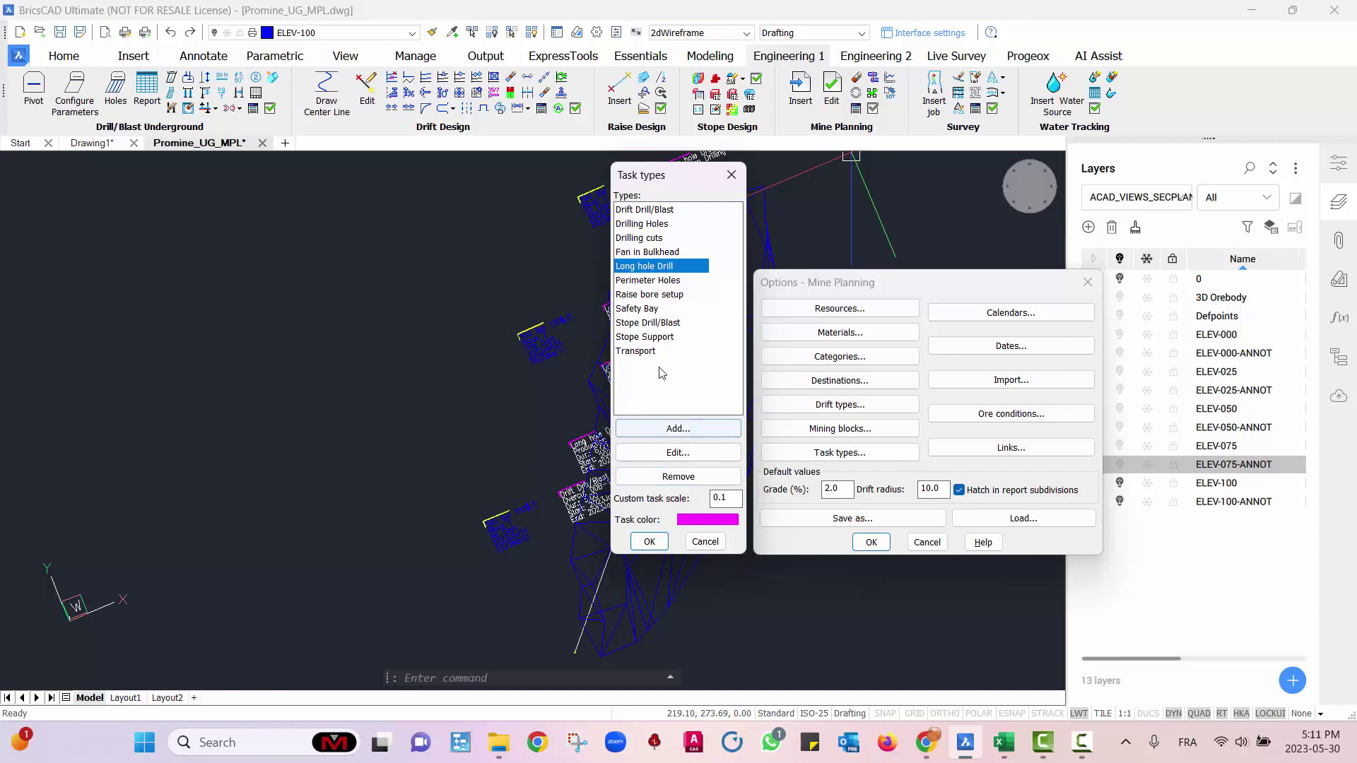
- Inspect the Drift Drill/Blast task type's resources, rock bolt quantity and displayed attributes, and leave the task types without saving changes
{"action": "left_click", "coordinate": [652, 211]}
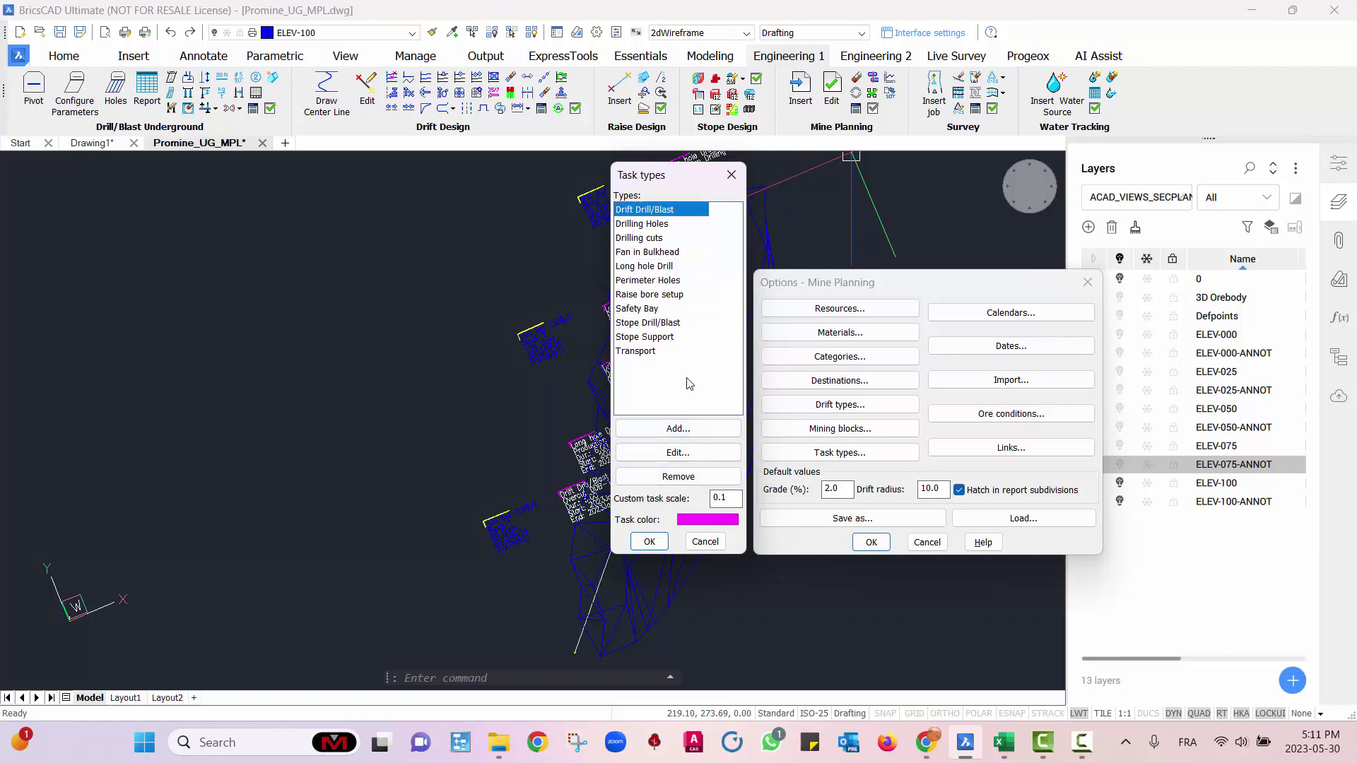
{"action": "left_click", "coordinate": [676, 454]}
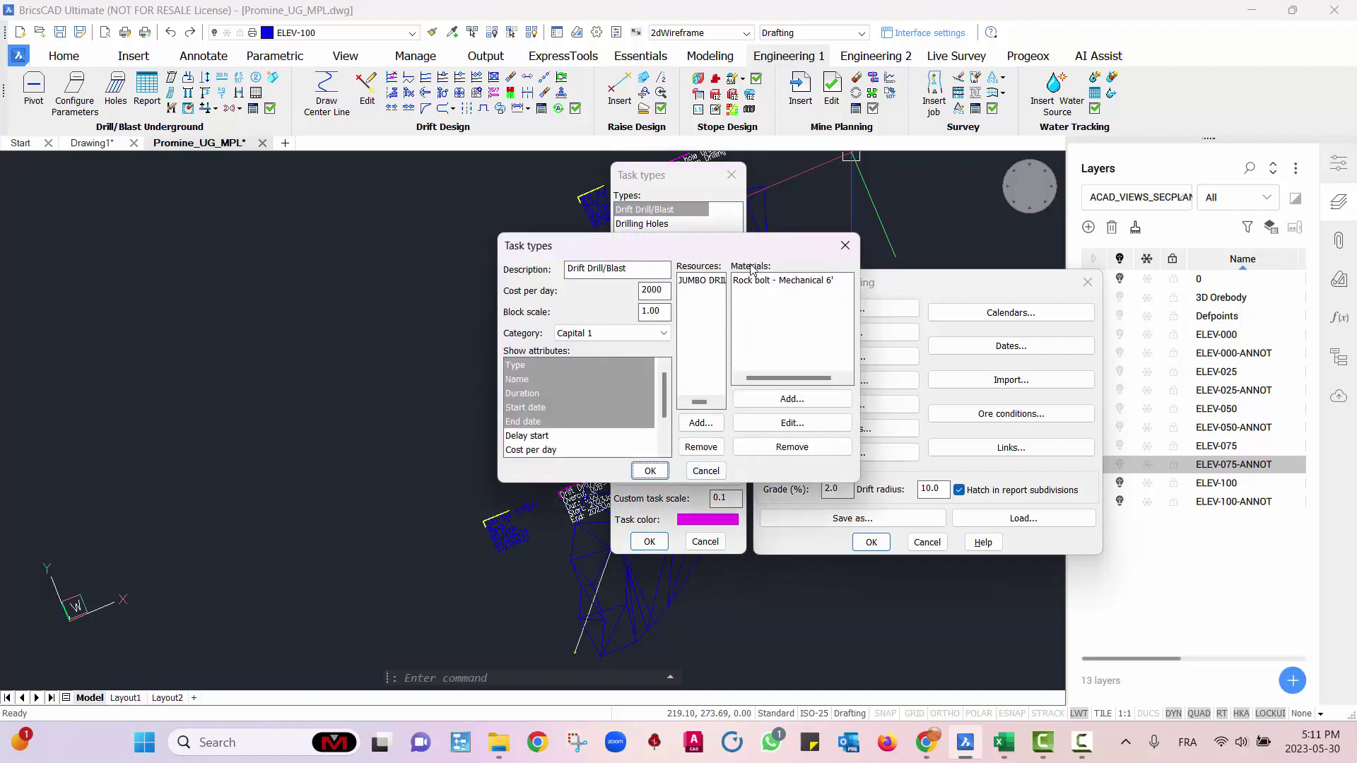
{"action": "left_click_drag", "start_coordinate": [720, 246], "coordinate": [731, 232]}
{"action": "left_click", "coordinate": [715, 267]}
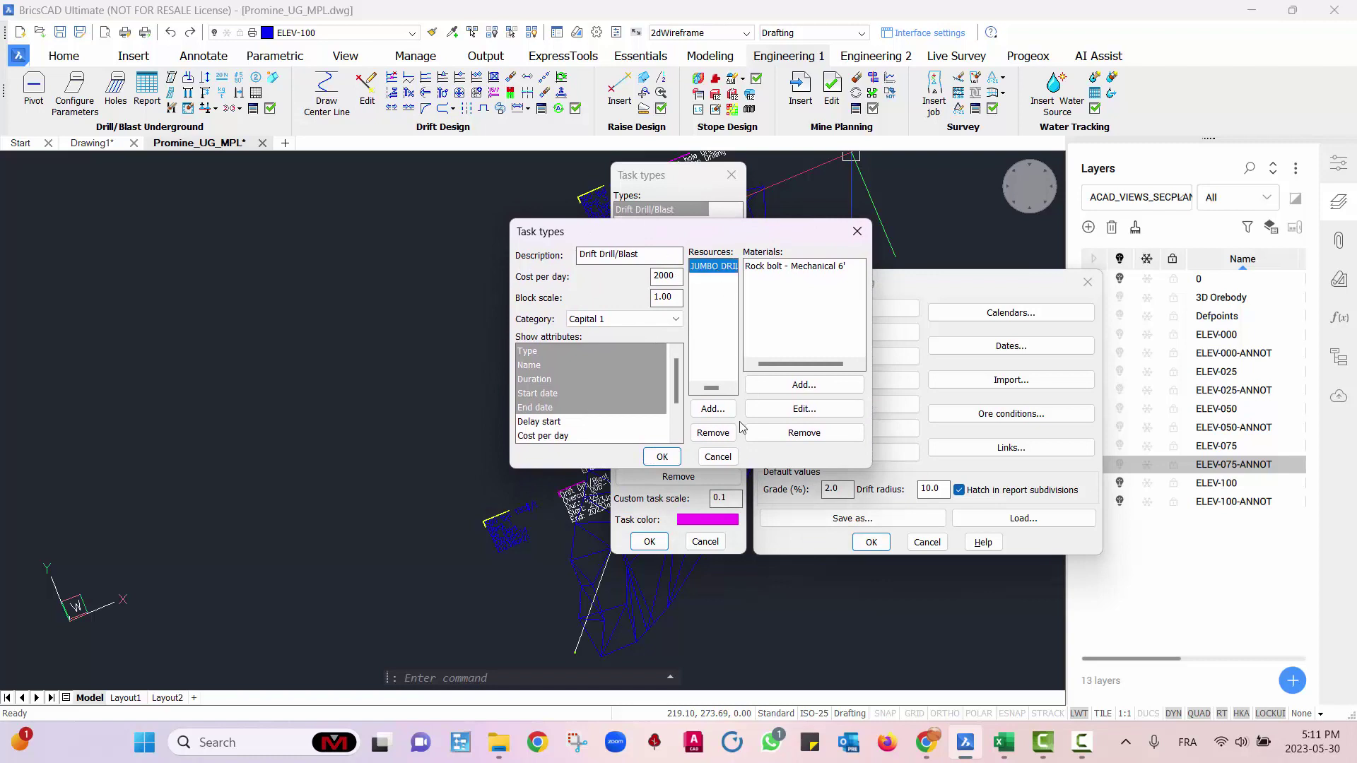
{"action": "left_click", "coordinate": [786, 268]}
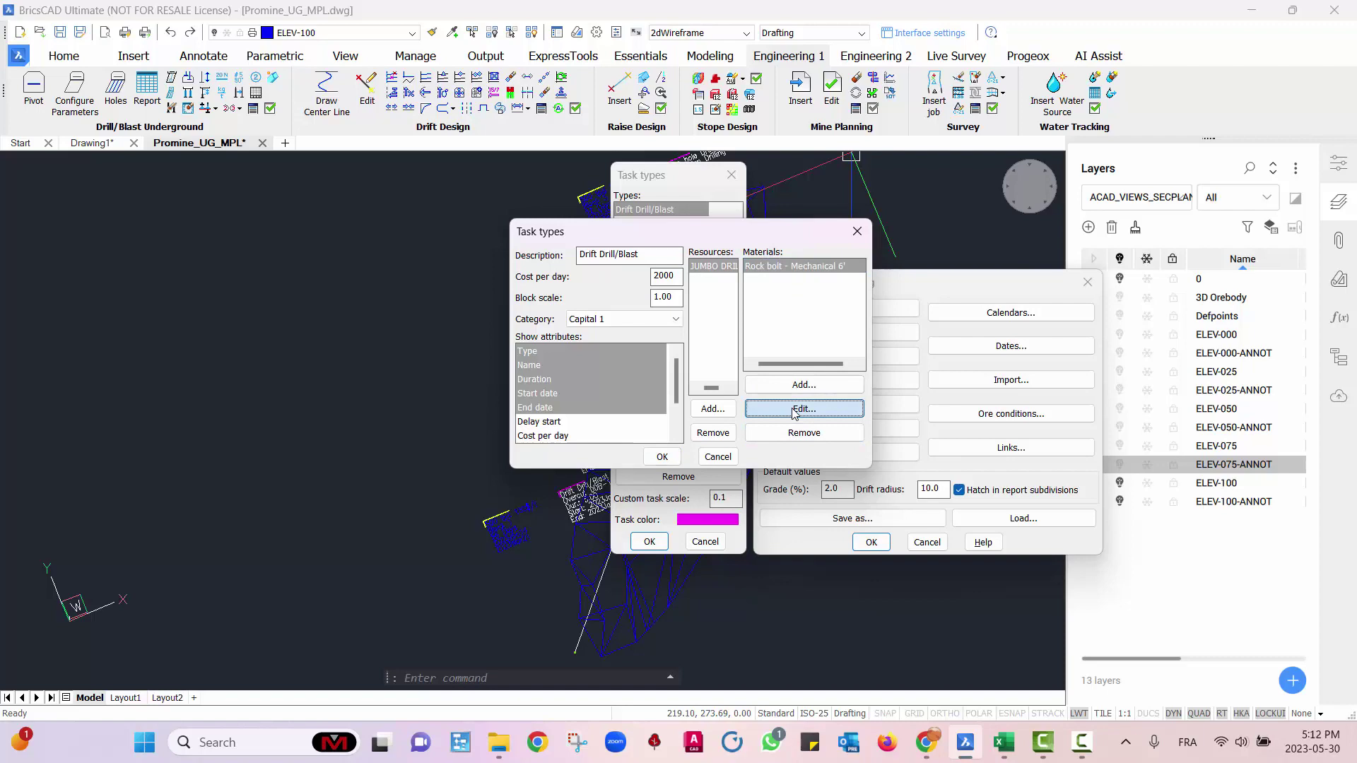
{"action": "left_click", "coordinate": [823, 409]}
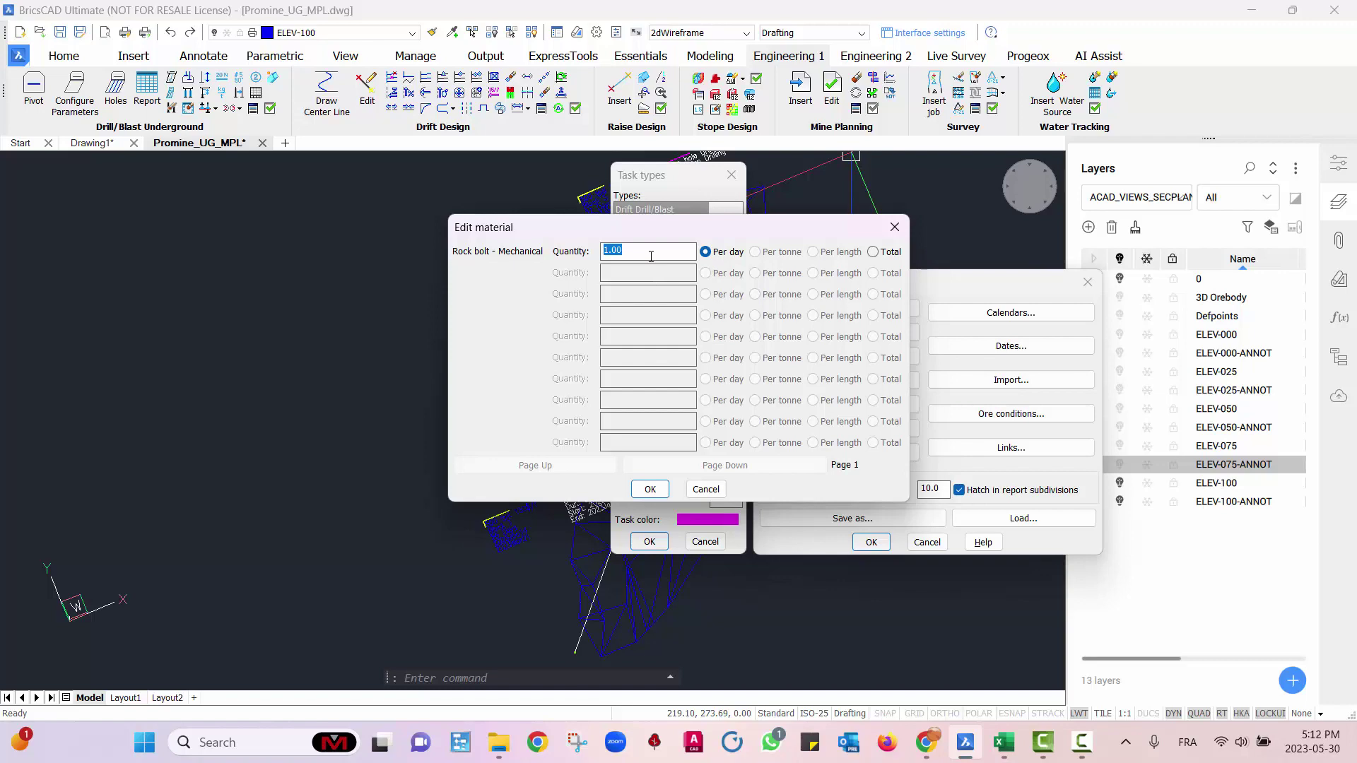
{"action": "left_click", "coordinate": [705, 490]}
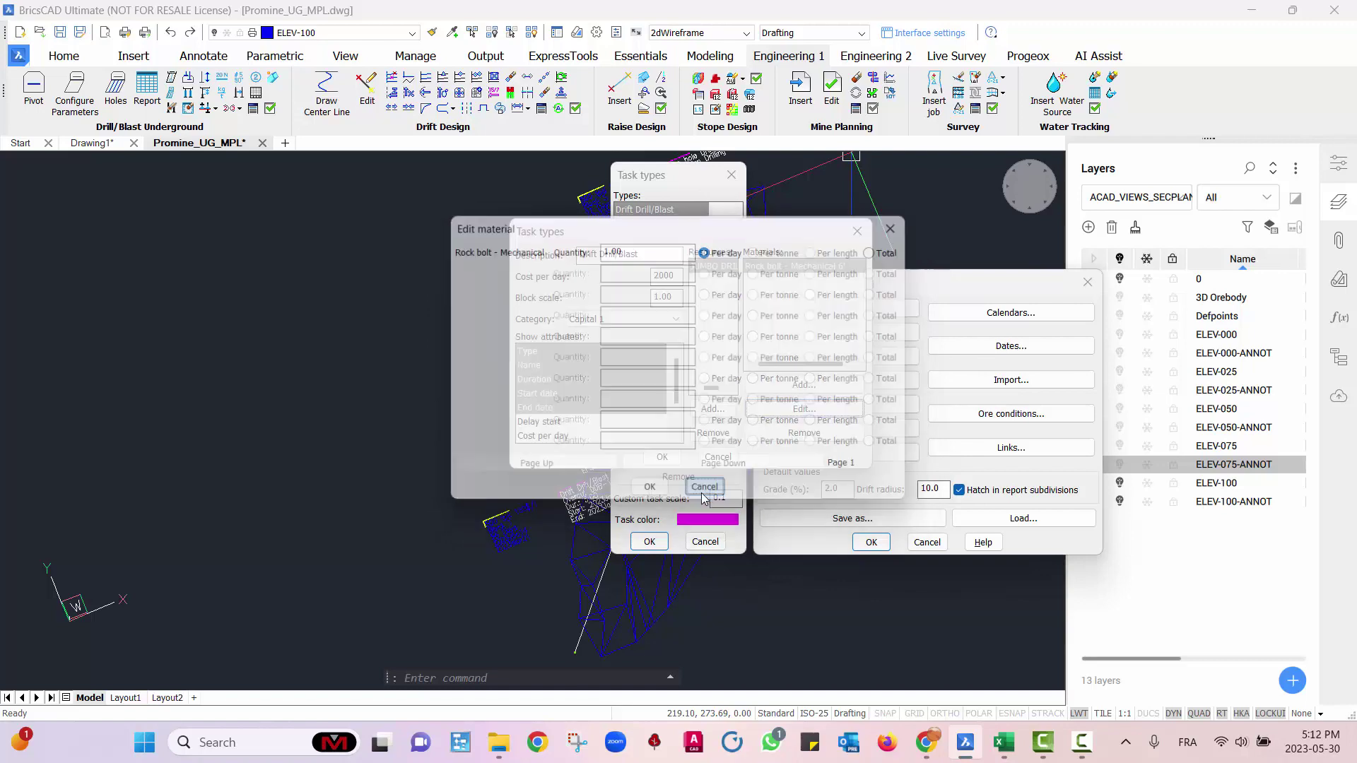
{"action": "left_click_drag", "start_coordinate": [538, 353], "coordinate": [550, 426]}
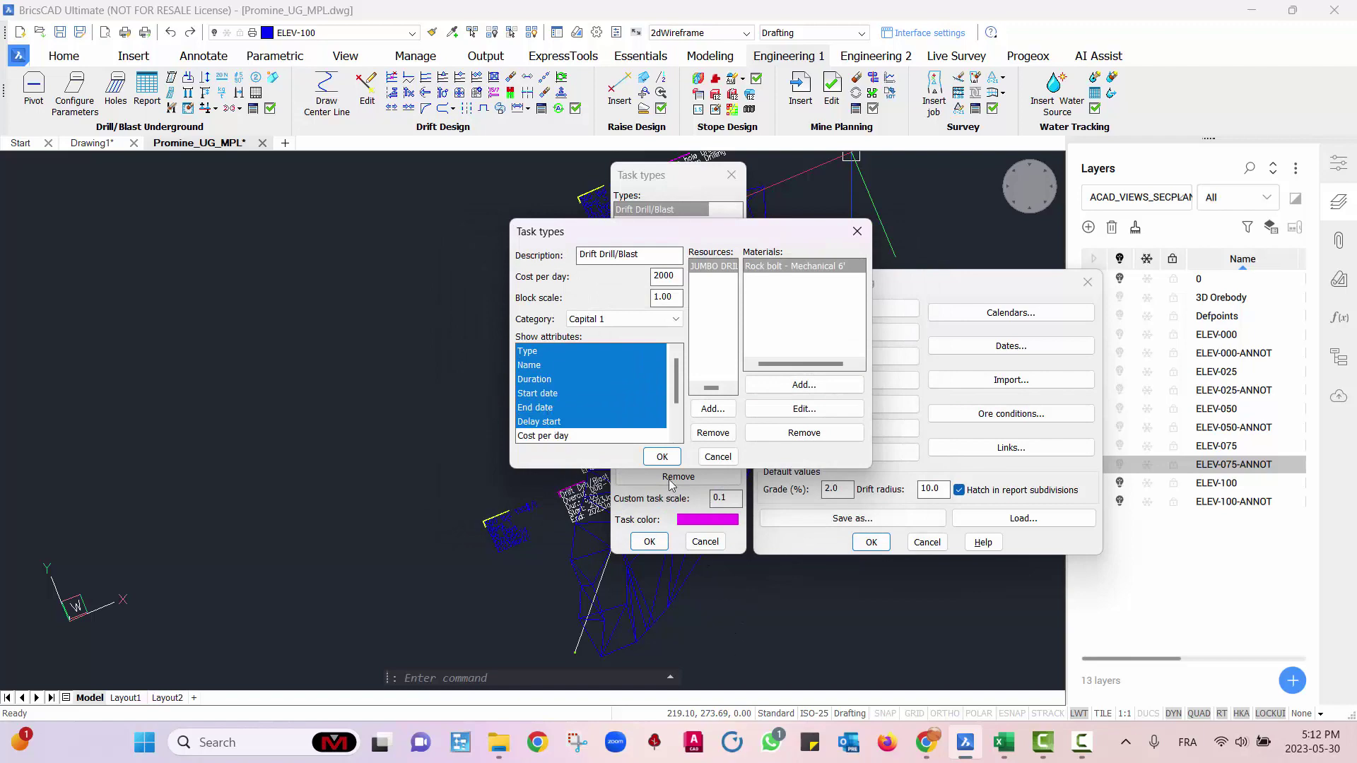
{"action": "left_click", "coordinate": [719, 456]}
{"action": "left_click", "coordinate": [705, 542]}
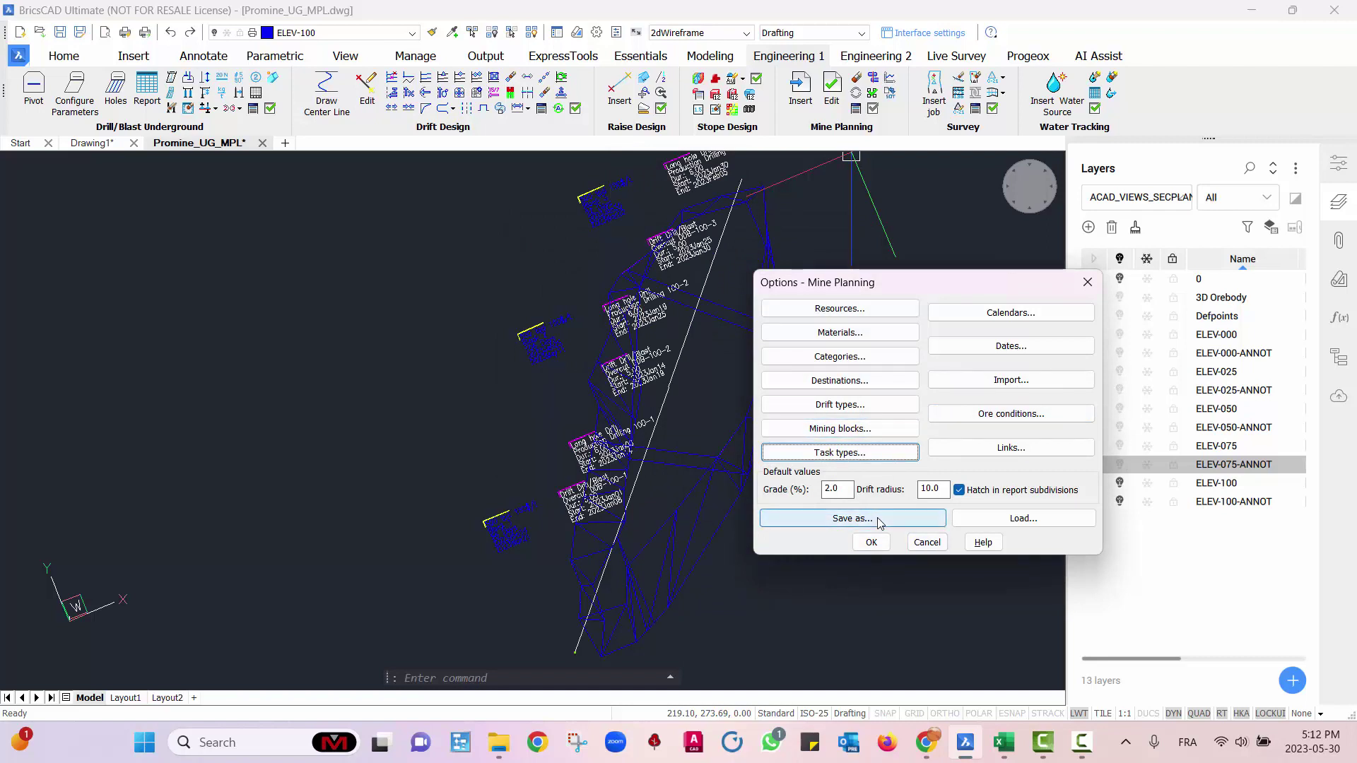
- Inspect the non-working days defined in the Vacations calendar and close the calendars without saving changes
{"action": "left_click", "coordinate": [999, 313]}
{"action": "left_click", "coordinate": [624, 327]}
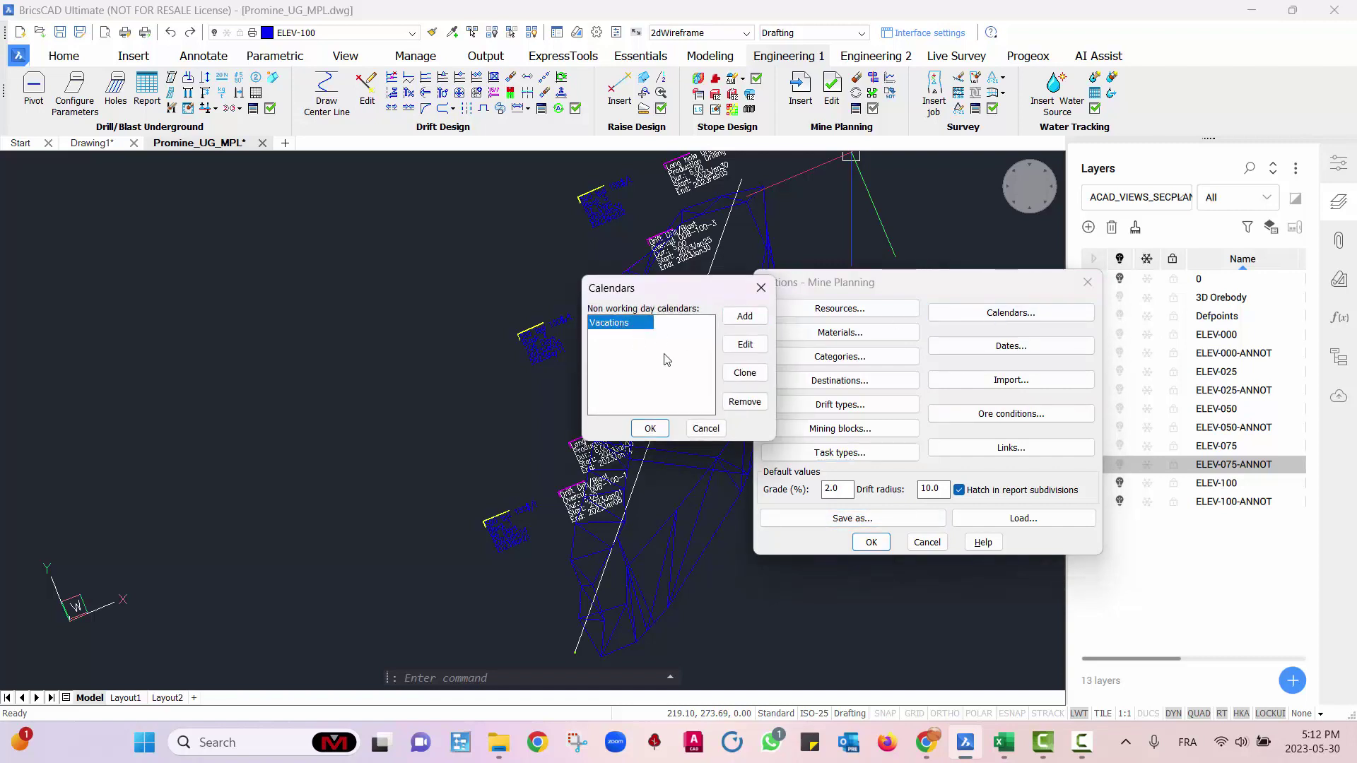
{"action": "left_click", "coordinate": [745, 344]}
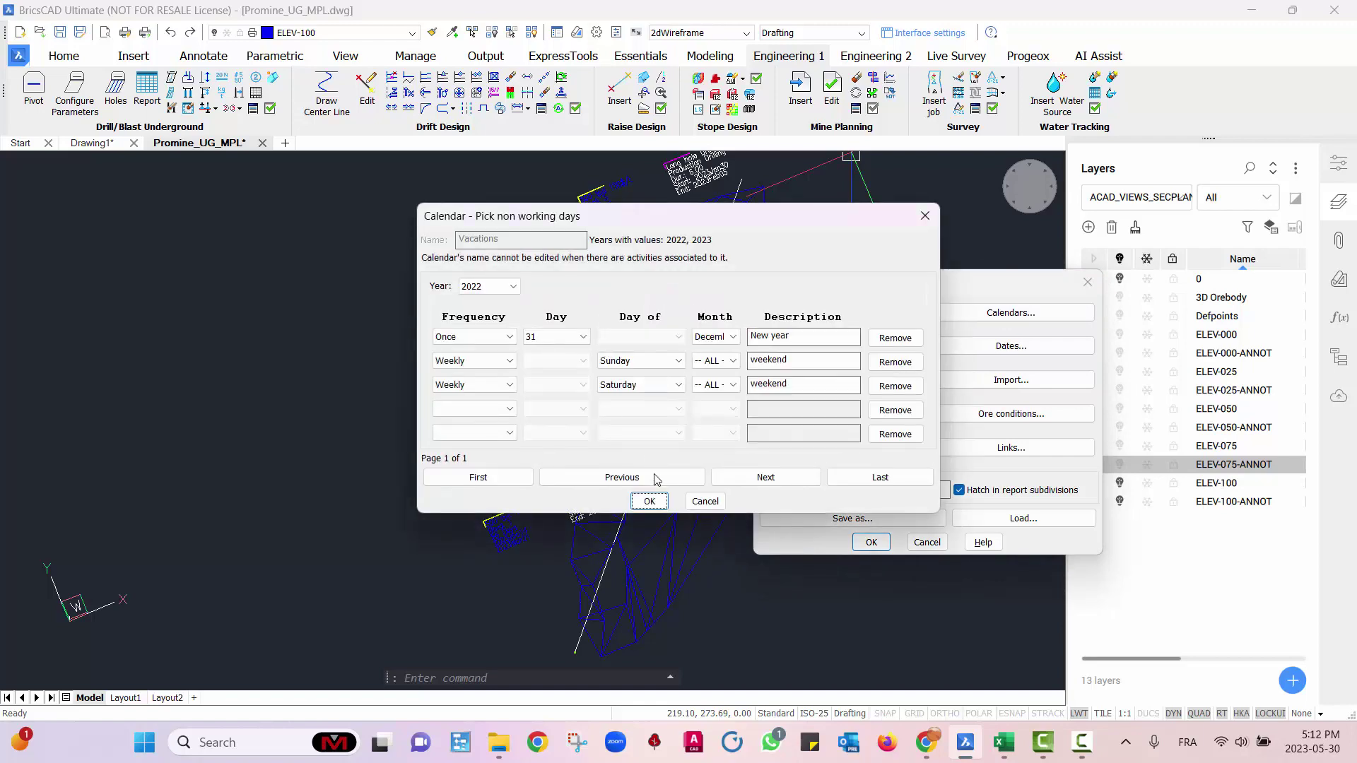
{"action": "left_click", "coordinate": [714, 505]}
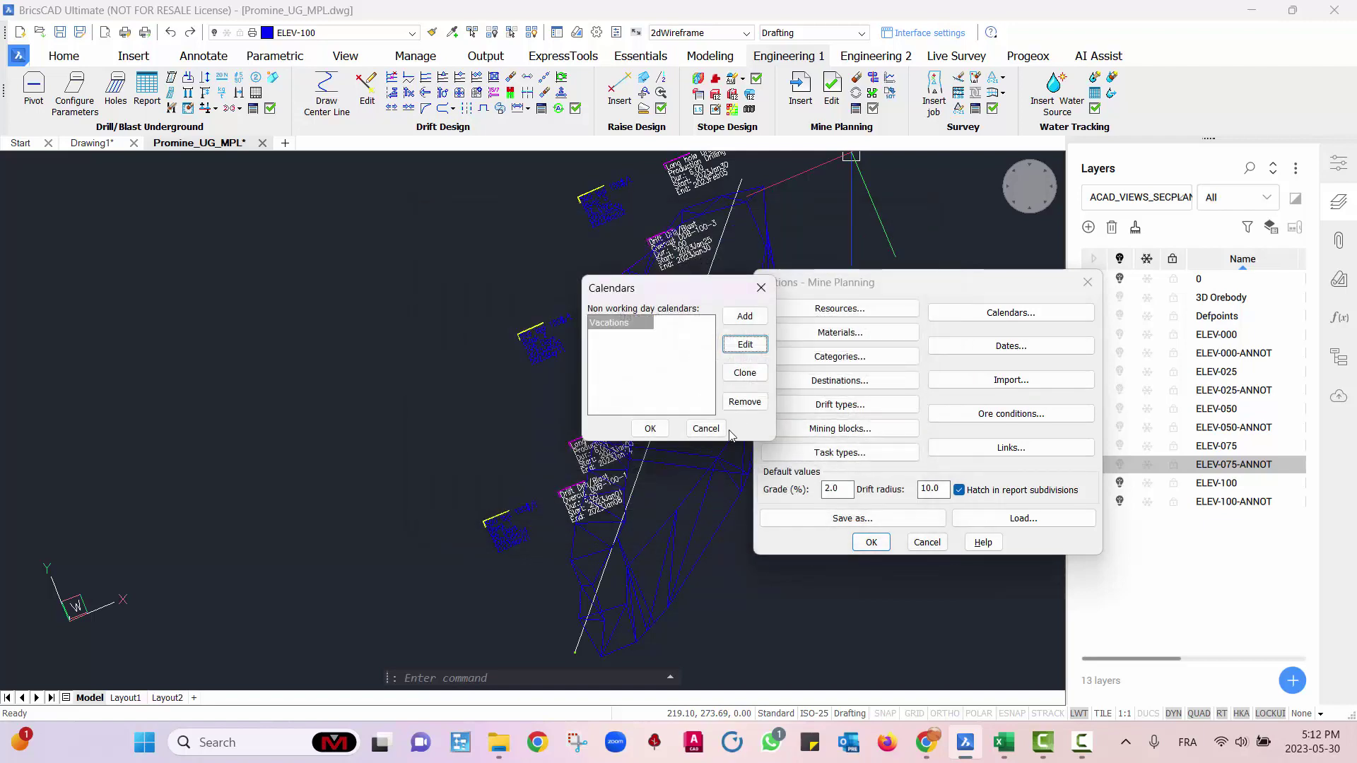
{"action": "left_click", "coordinate": [706, 427]}
- Check the date format and date size settings, and close the mine planning options without changes
{"action": "left_click", "coordinate": [961, 353]}
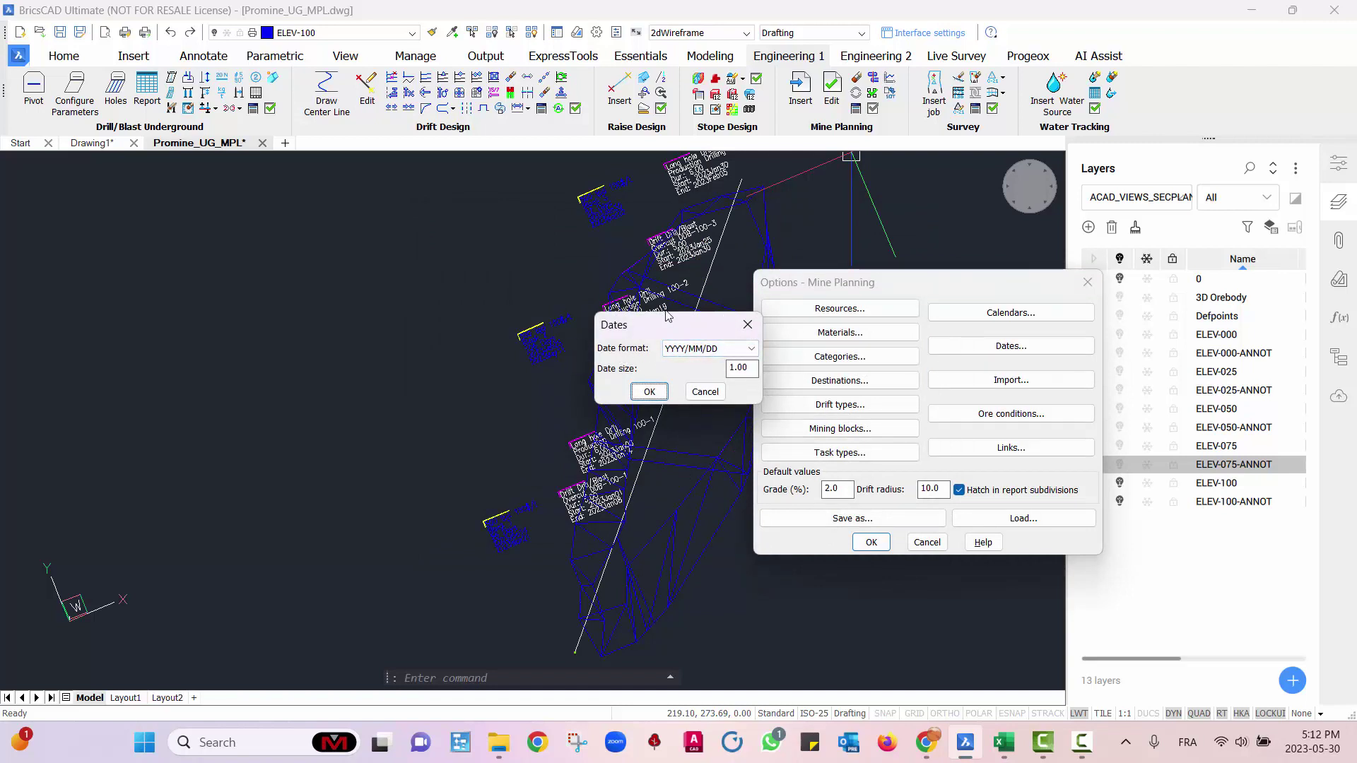
{"action": "left_click", "coordinate": [705, 391]}
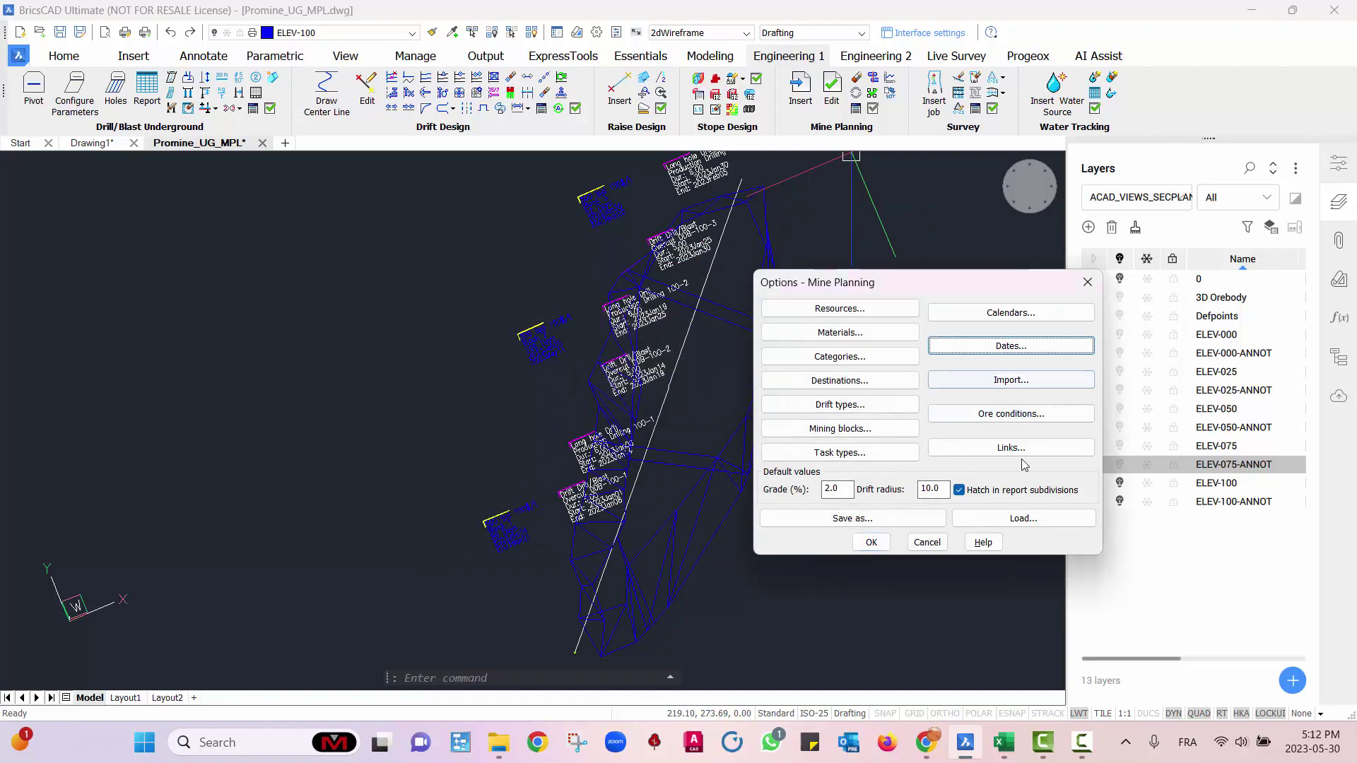
{"action": "left_click", "coordinate": [926, 543]}
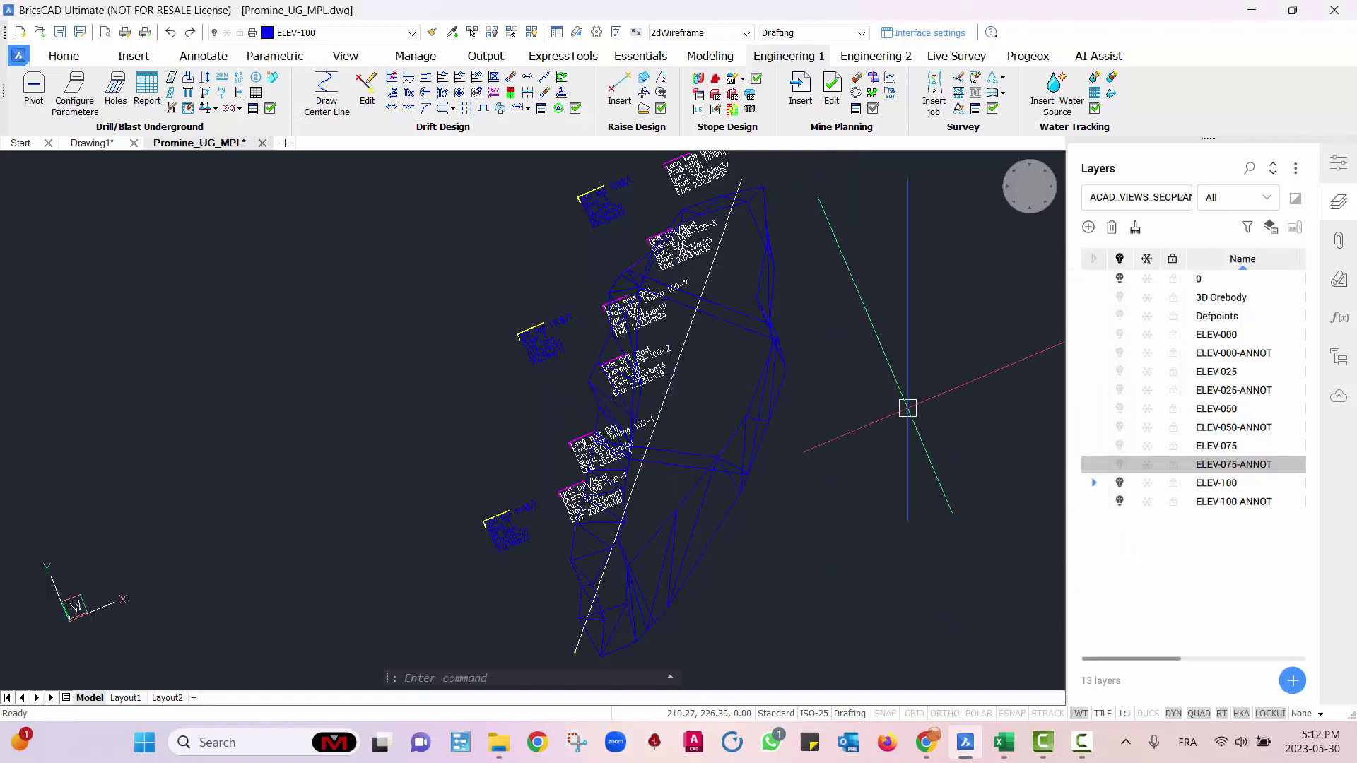
- Reopen the mine planning options to recheck the resource list, and cancel out of the options
{"action": "left_click", "coordinate": [874, 108]}
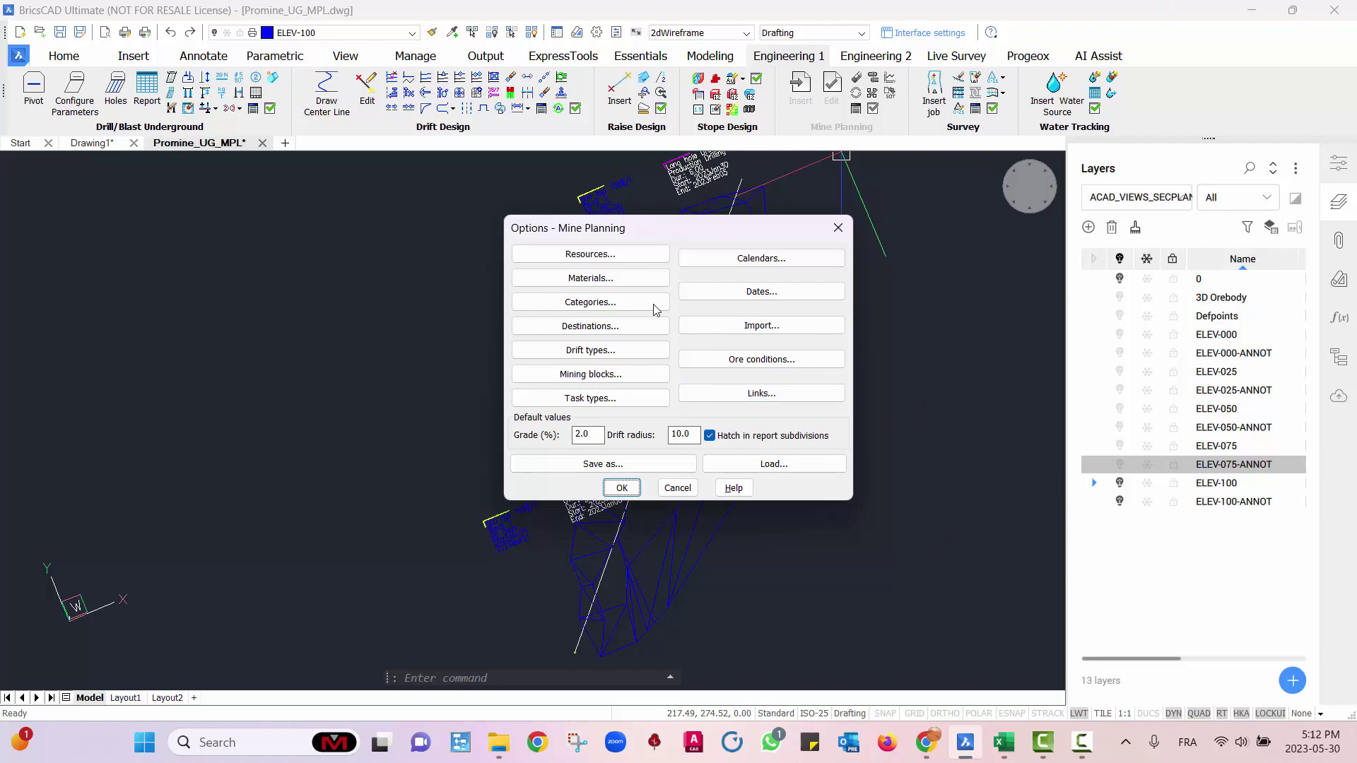
{"action": "left_click", "coordinate": [612, 256]}
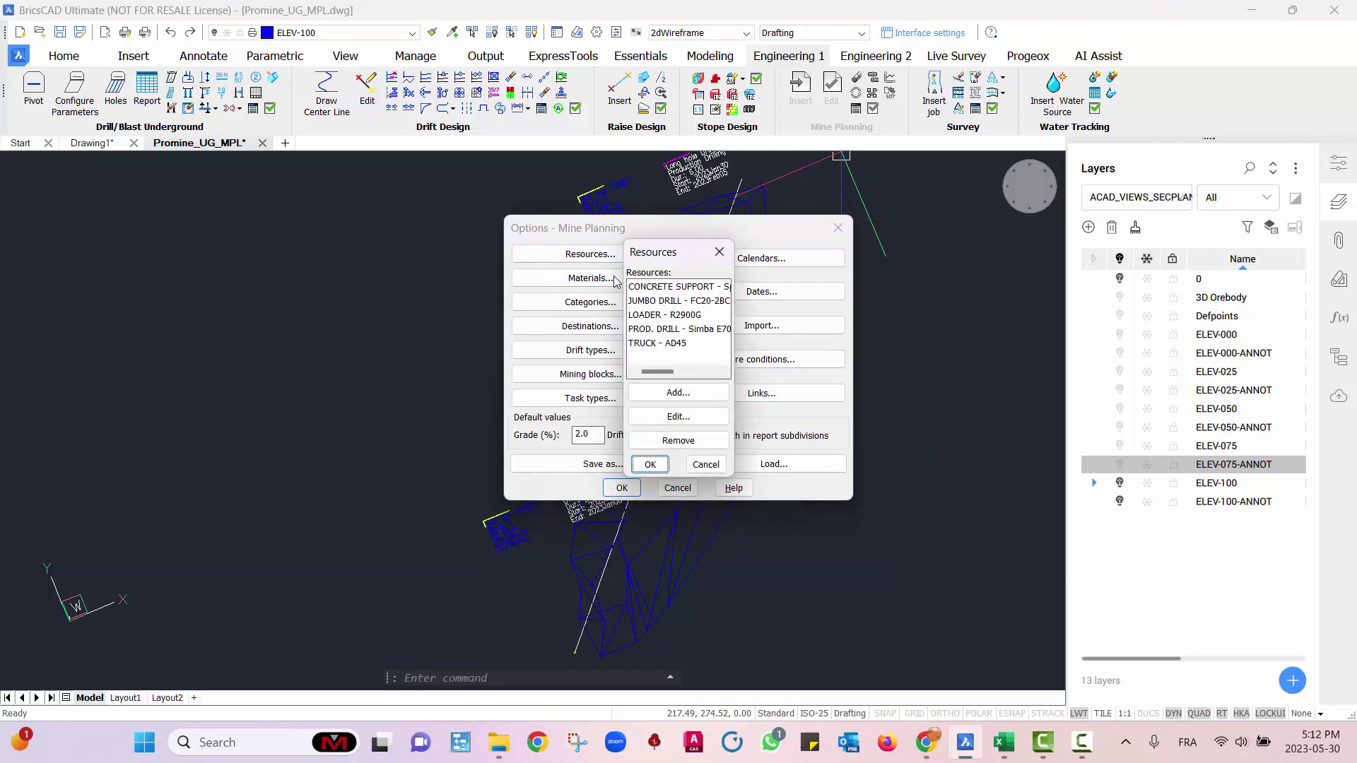
{"action": "left_click", "coordinate": [650, 464]}
{"action": "left_click", "coordinate": [676, 488]}
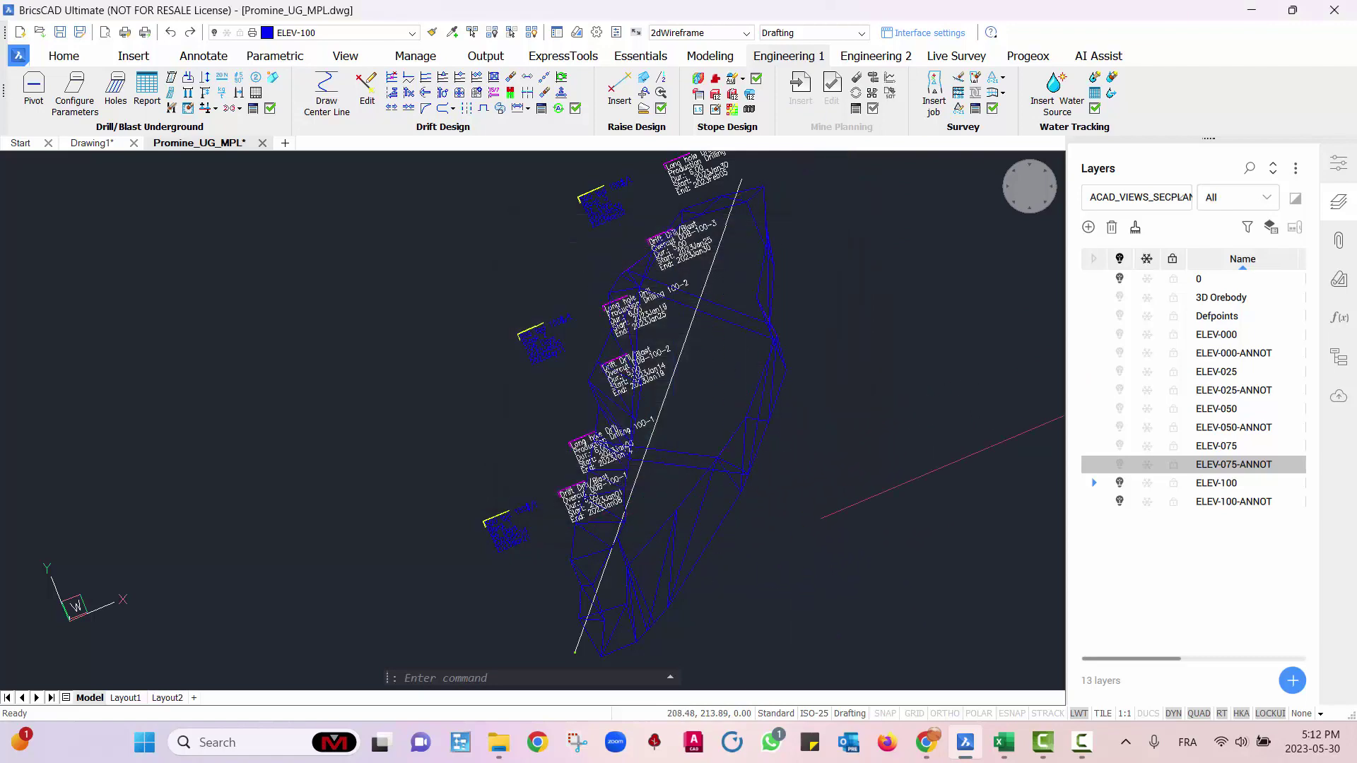
- Examine the Drift Drill/Blast and Long hole Drill activity labels along the level 100 stopes
{"action": "mouse_move", "coordinate": [789, 523]}
{"action": "middle_mouse_down"}
{"action": "mouse_move", "coordinate": [880, 544]}
{"action": "mouse_move", "coordinate": [822, 488]}
{"action": "middle_mouse_up"}
{"action": "middle_click_drag", "start_coordinate": [857, 525], "coordinate": [773, 365]}
{"action": "scroll", "coordinate": [638, 362], "scroll_direction": "up", "scroll_amount": 5}
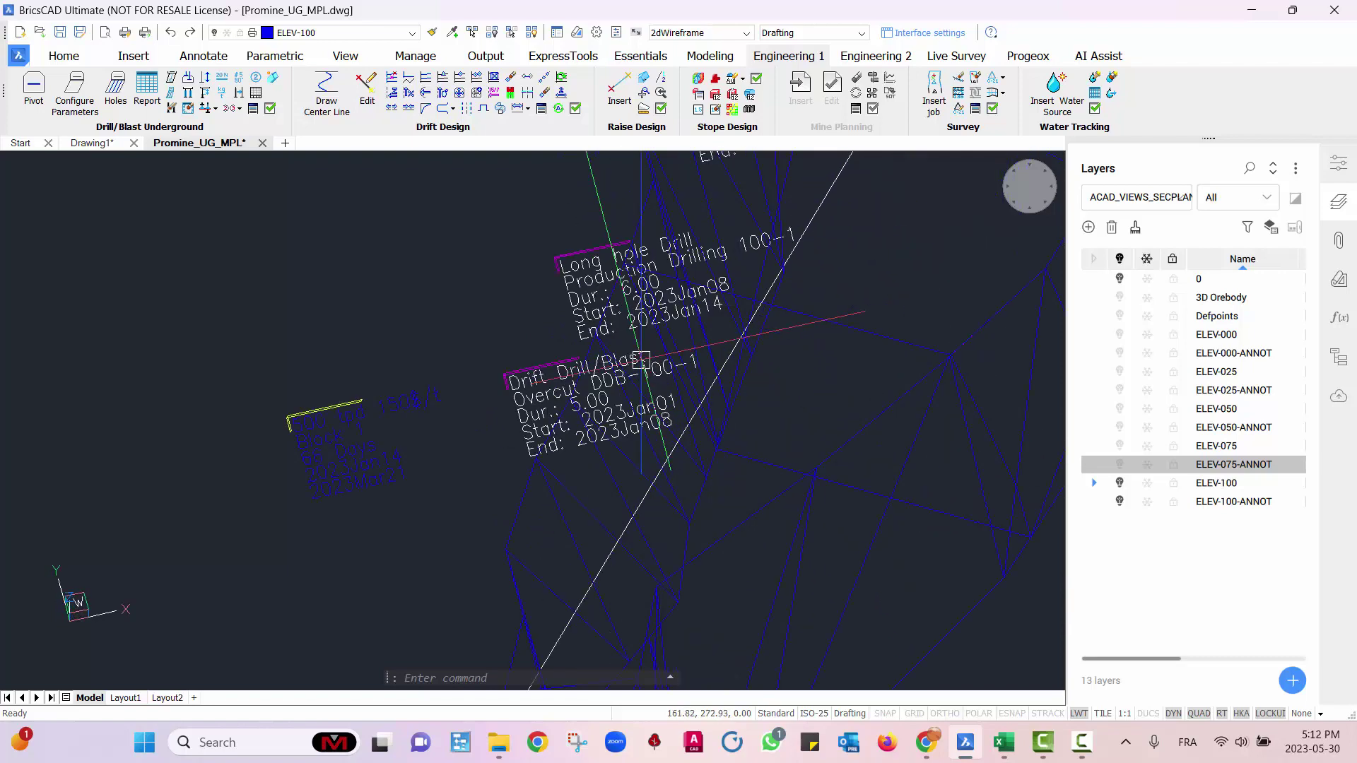
{"action": "scroll", "coordinate": [663, 432], "scroll_direction": "down", "scroll_amount": 3}
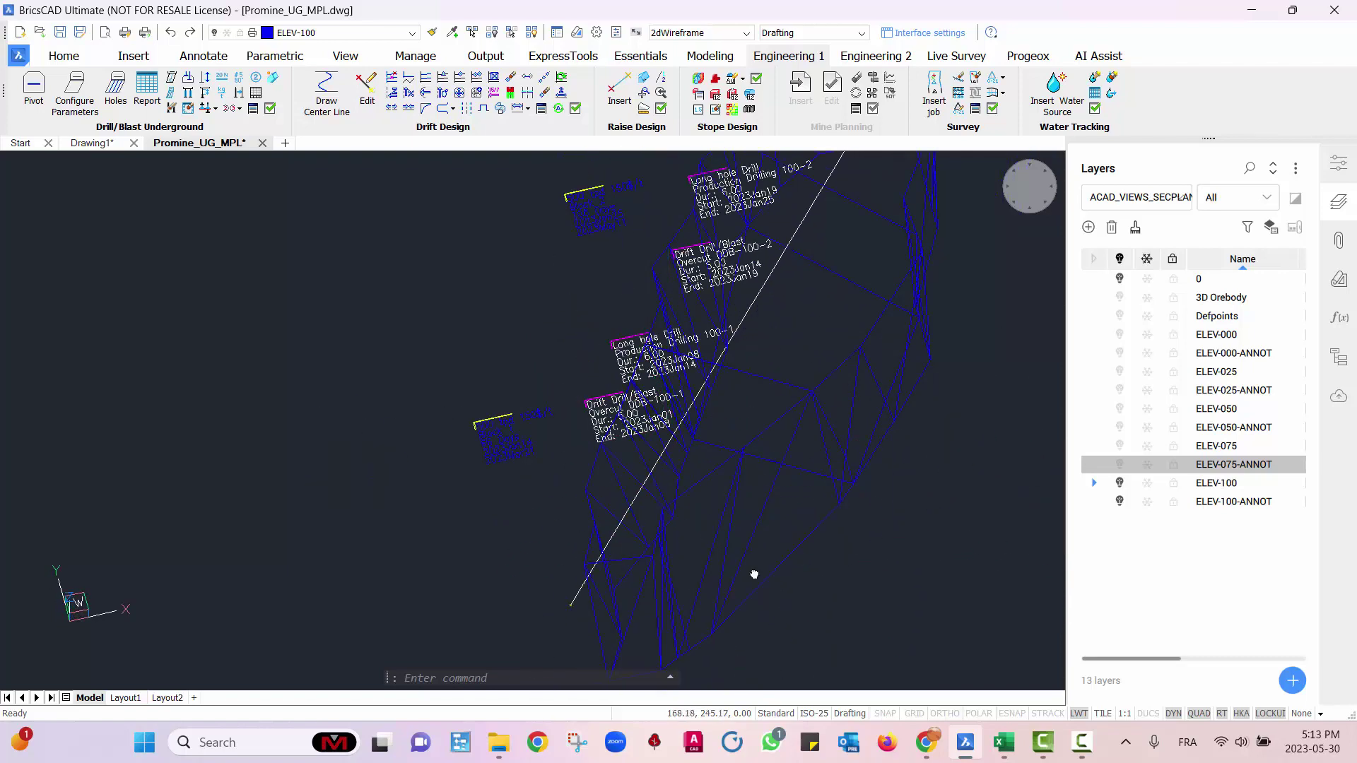
{"action": "middle_click_drag", "start_coordinate": [752, 573], "coordinate": [642, 489]}
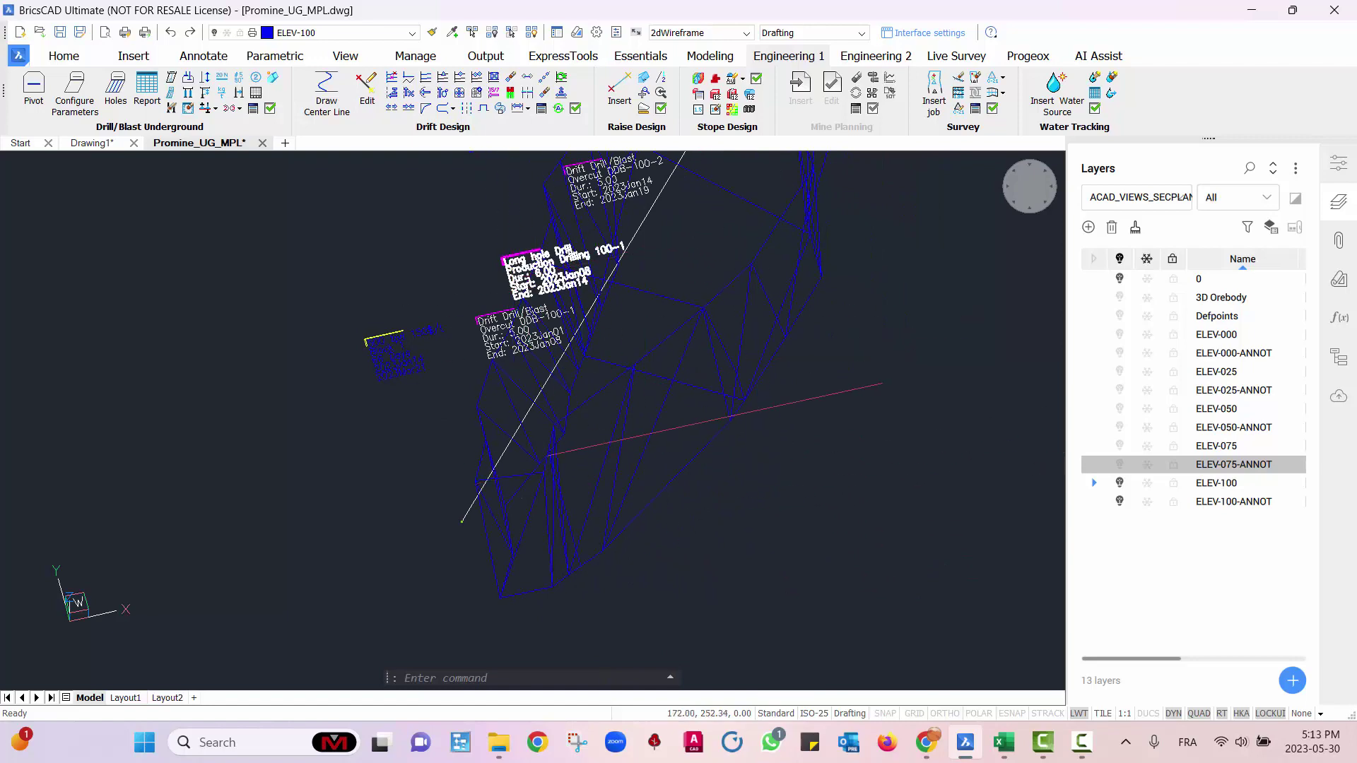
{"action": "middle_click_drag", "start_coordinate": [645, 433], "coordinate": [669, 477]}
- Switch the visible layers from ELEV-100 and ELEV-100-ANNOT to ELEV-075 and ELEV-075-ANNOT, with ELEV-075-ANNOT as the current layer
{"action": "left_click", "coordinate": [1120, 500]}
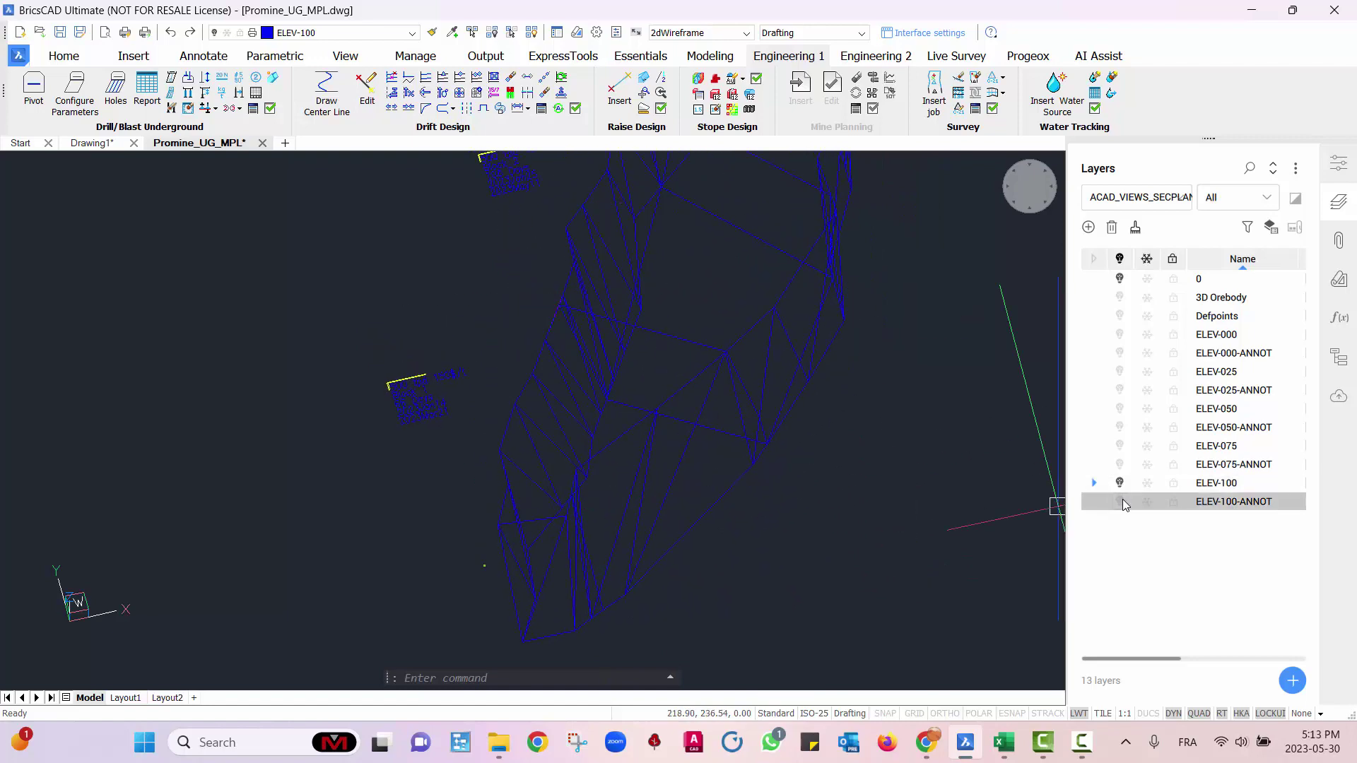
{"action": "left_click", "coordinate": [1120, 465]}
{"action": "left_click", "coordinate": [1120, 446]}
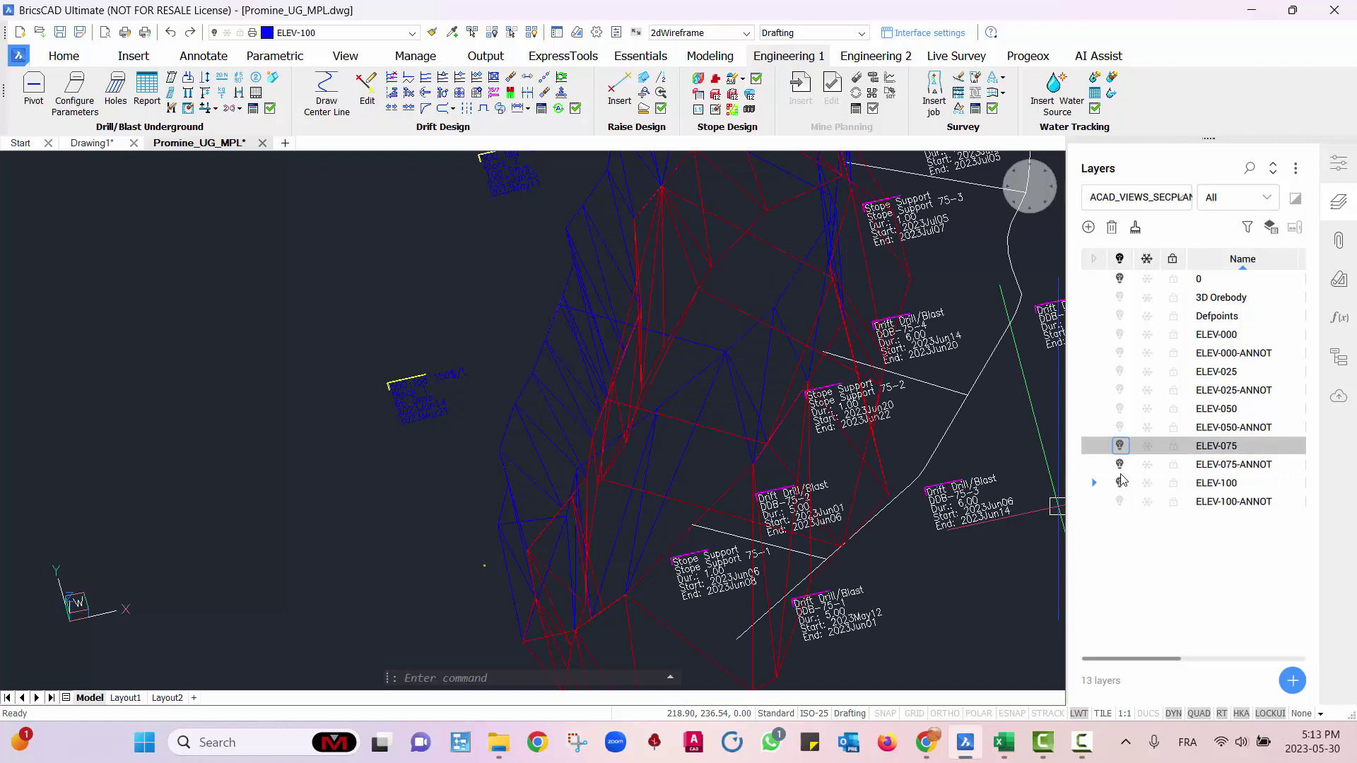
{"action": "left_click", "coordinate": [1095, 464]}
{"action": "left_click", "coordinate": [1120, 483]}
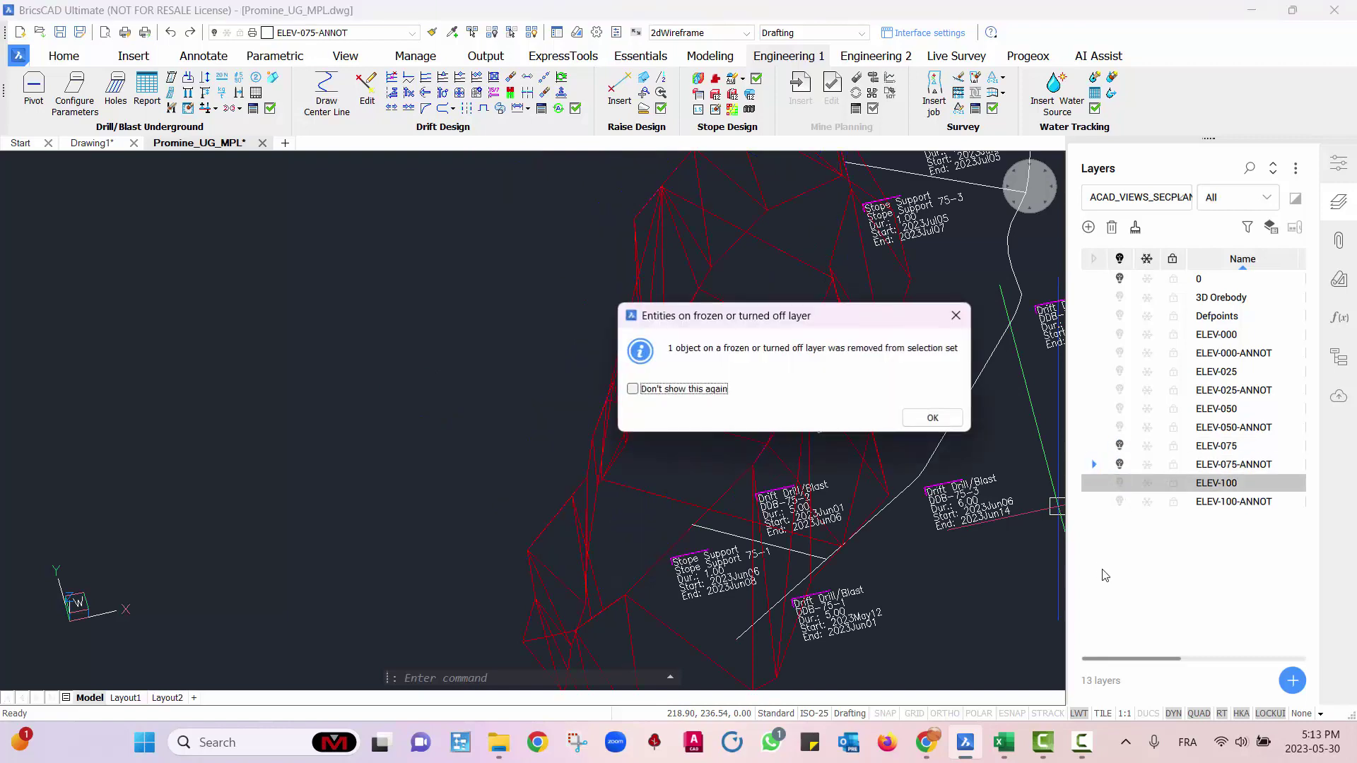
{"action": "left_click", "coordinate": [932, 418]}
- Examine the Drift Drill/Blast and Stope Support activity labels along the level 75 drifts in plan view
{"action": "scroll", "coordinate": [783, 499], "scroll_direction": "down", "scroll_amount": 5}
{"action": "middle_click_drag", "start_coordinate": [783, 499], "coordinate": [640, 482]}
{"action": "middle_click_drag", "start_coordinate": [657, 418], "coordinate": [738, 475], "text": "shift"}
{"action": "left_click", "coordinate": [1029, 187]}
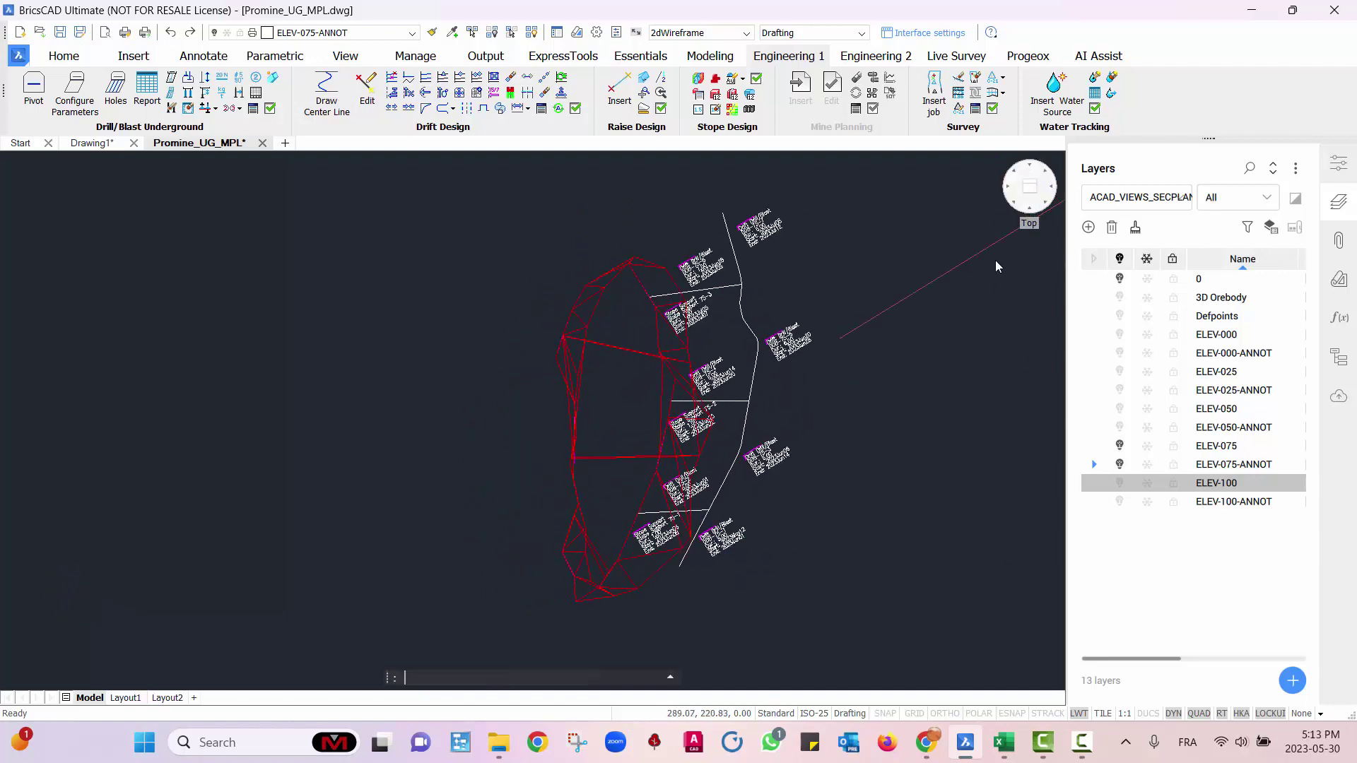
{"action": "scroll", "coordinate": [669, 517], "scroll_direction": "up", "scroll_amount": 2}
{"action": "middle_click_drag", "start_coordinate": [739, 536], "coordinate": [634, 628]}
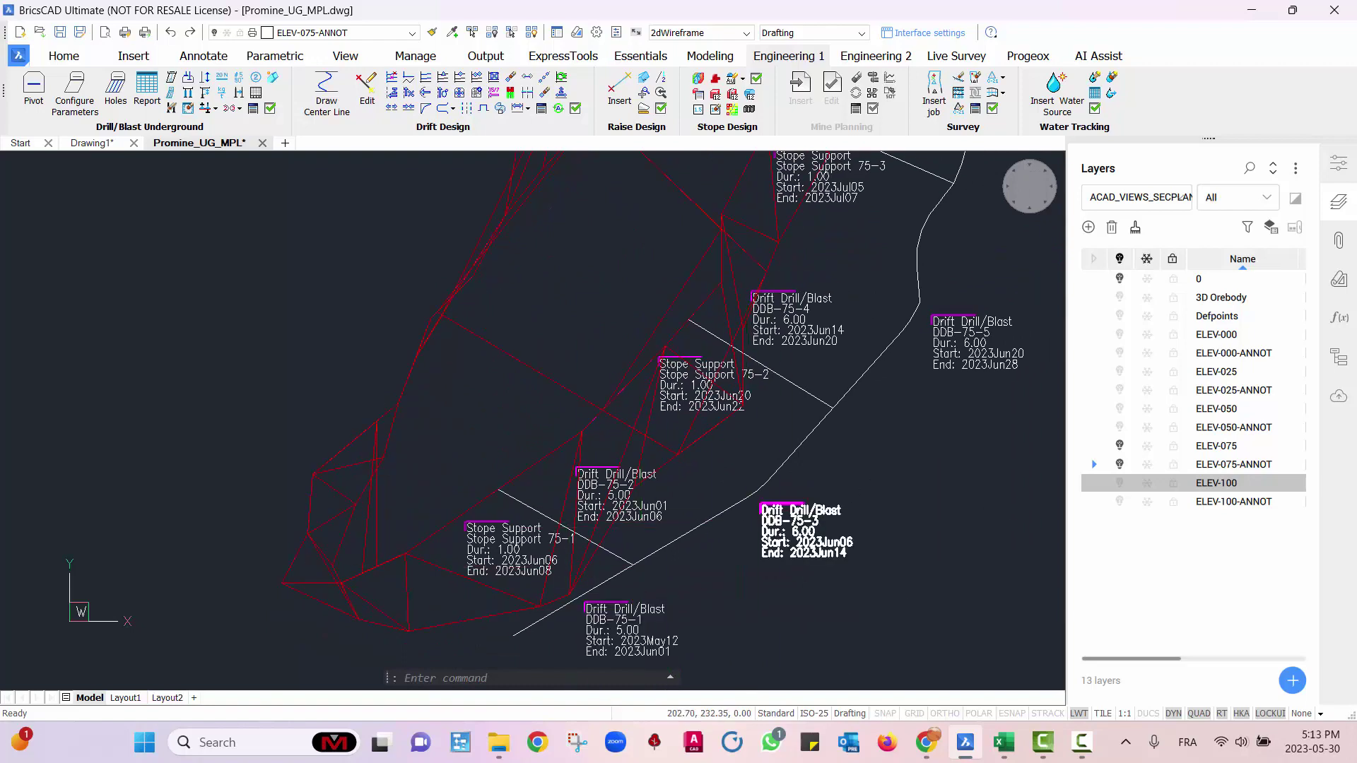
{"action": "scroll", "coordinate": [947, 262], "scroll_direction": "down", "scroll_amount": 2}
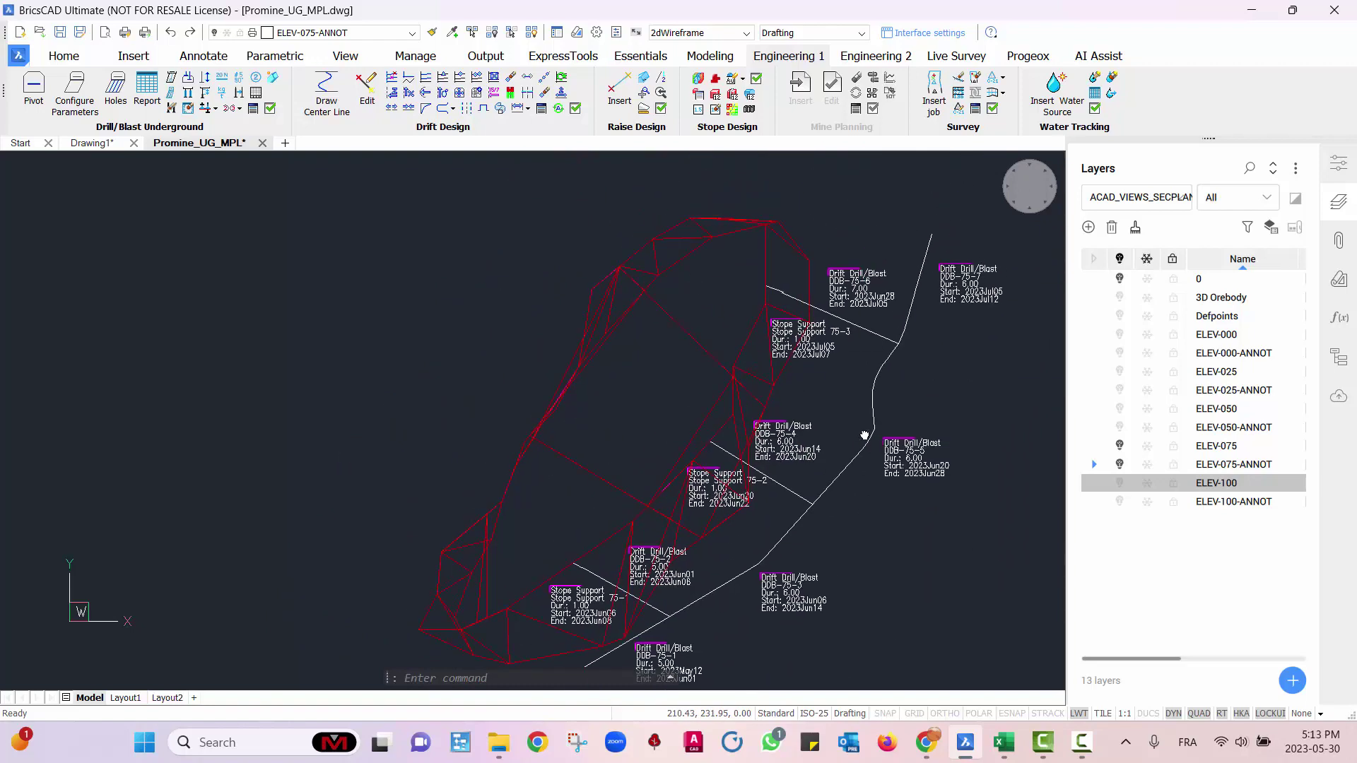
{"action": "middle_click_drag", "start_coordinate": [601, 419], "coordinate": [678, 399]}
{"action": "middle_click_drag", "start_coordinate": [545, 508], "coordinate": [472, 603]}
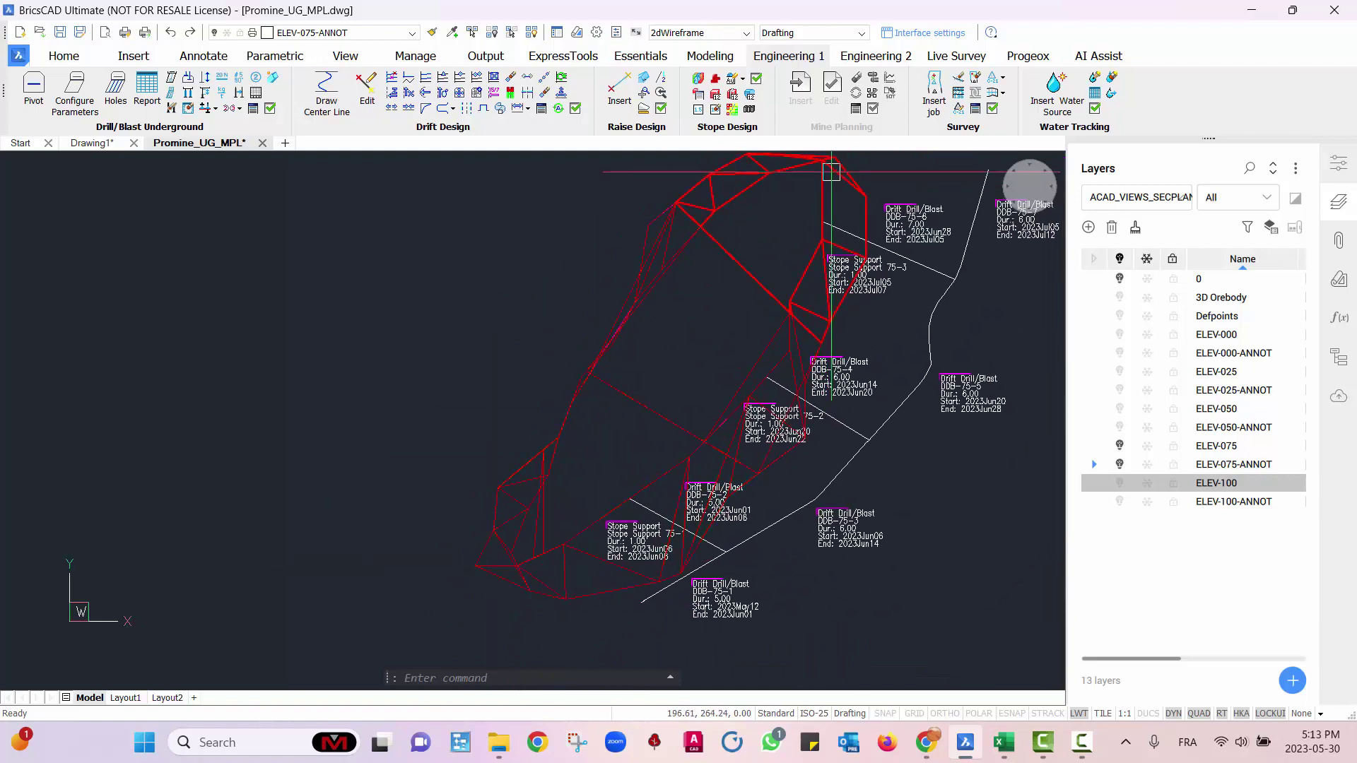
{"action": "middle_click_drag", "start_coordinate": [590, 366], "coordinate": [539, 506]}
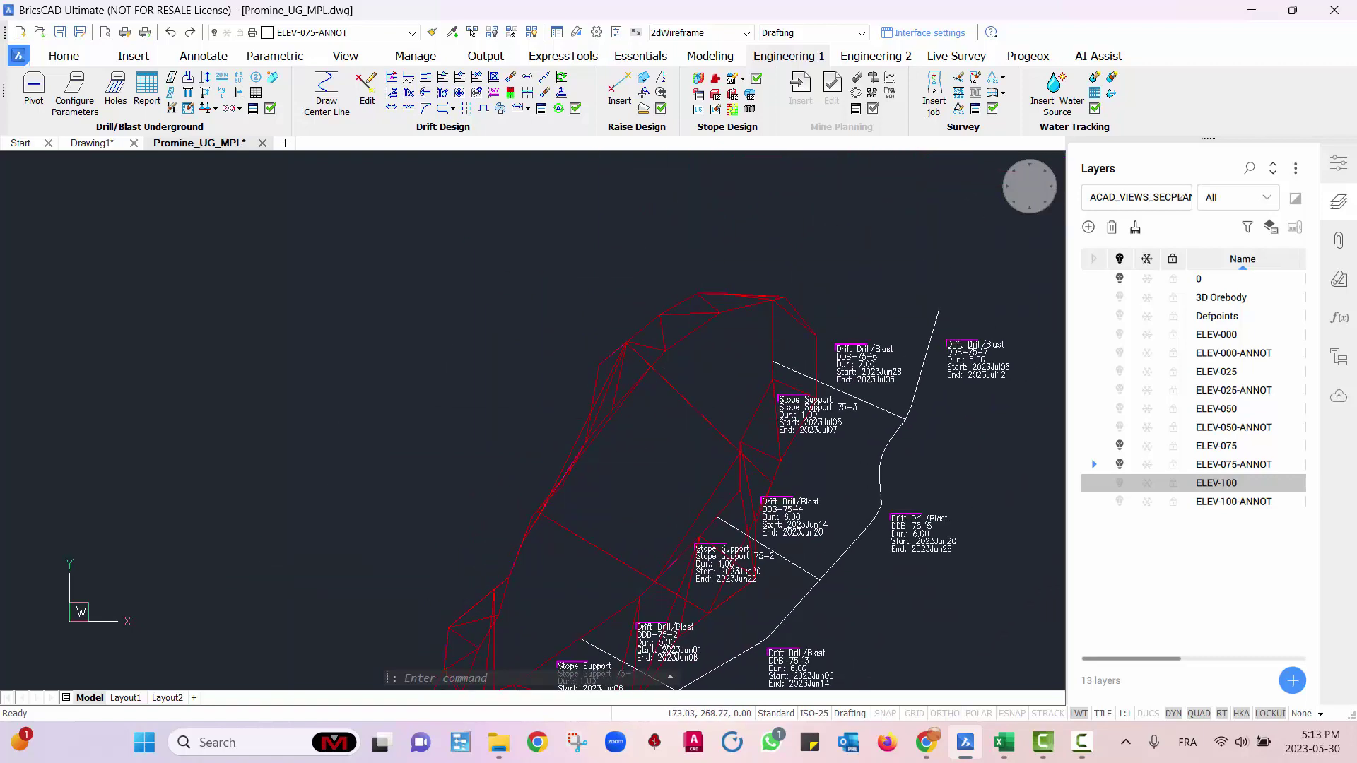
{"action": "middle_click_drag", "start_coordinate": [727, 552], "coordinate": [621, 251]}
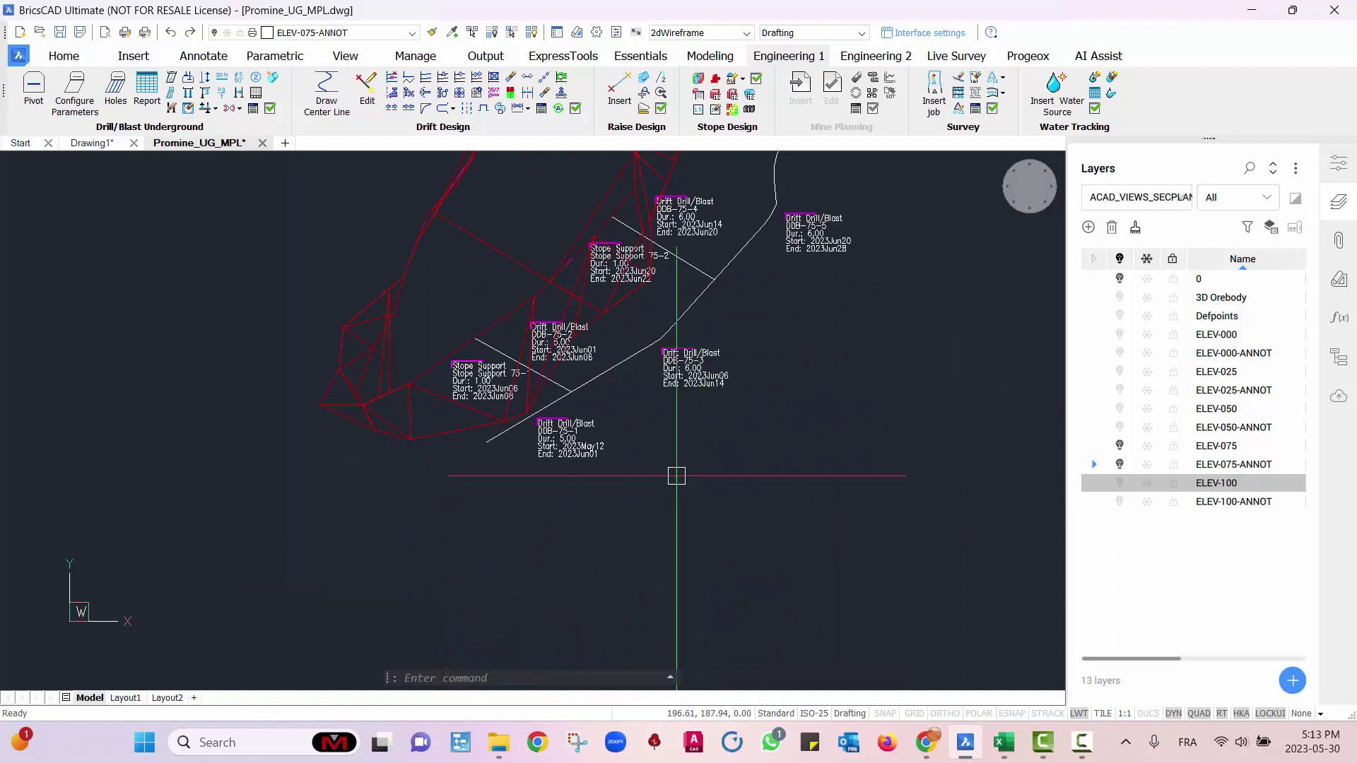
{"action": "middle_click_drag", "start_coordinate": [661, 490], "coordinate": [670, 622]}
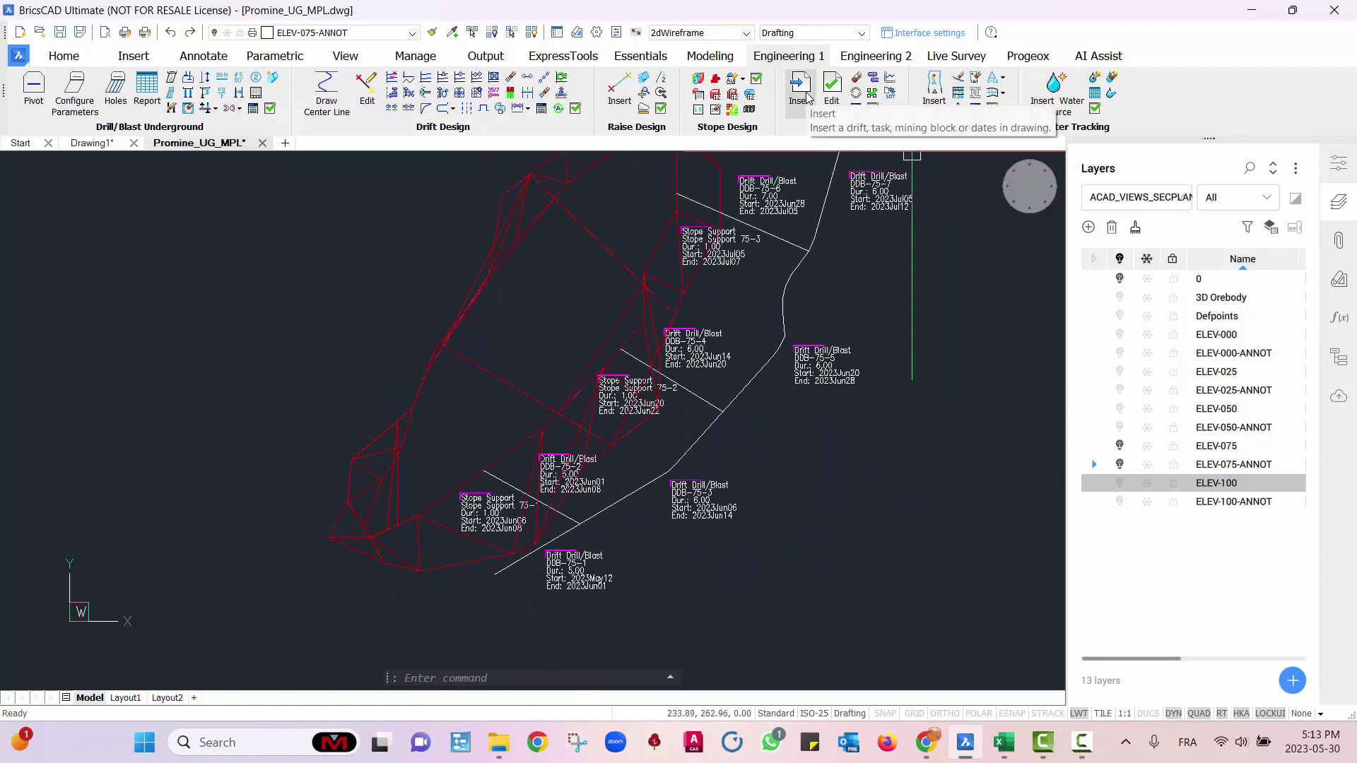
- Insert a straight mine planning drift about 104.9 long, from the orebody's southwest corner to just beyond its northeast end
{"action": "left_click", "coordinate": [801, 89]}
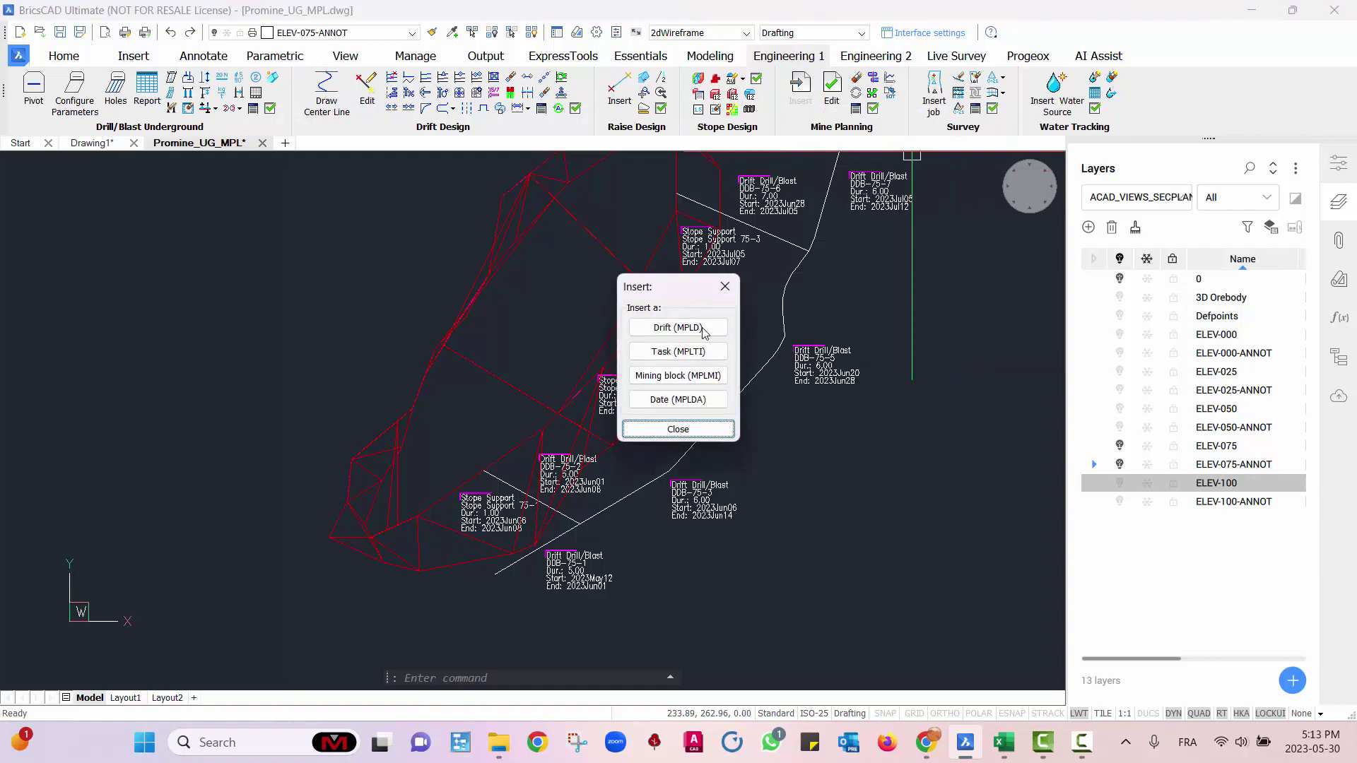
{"action": "left_click", "coordinate": [678, 327]}
{"action": "scroll", "coordinate": [455, 545], "scroll_direction": "up", "scroll_amount": 5}
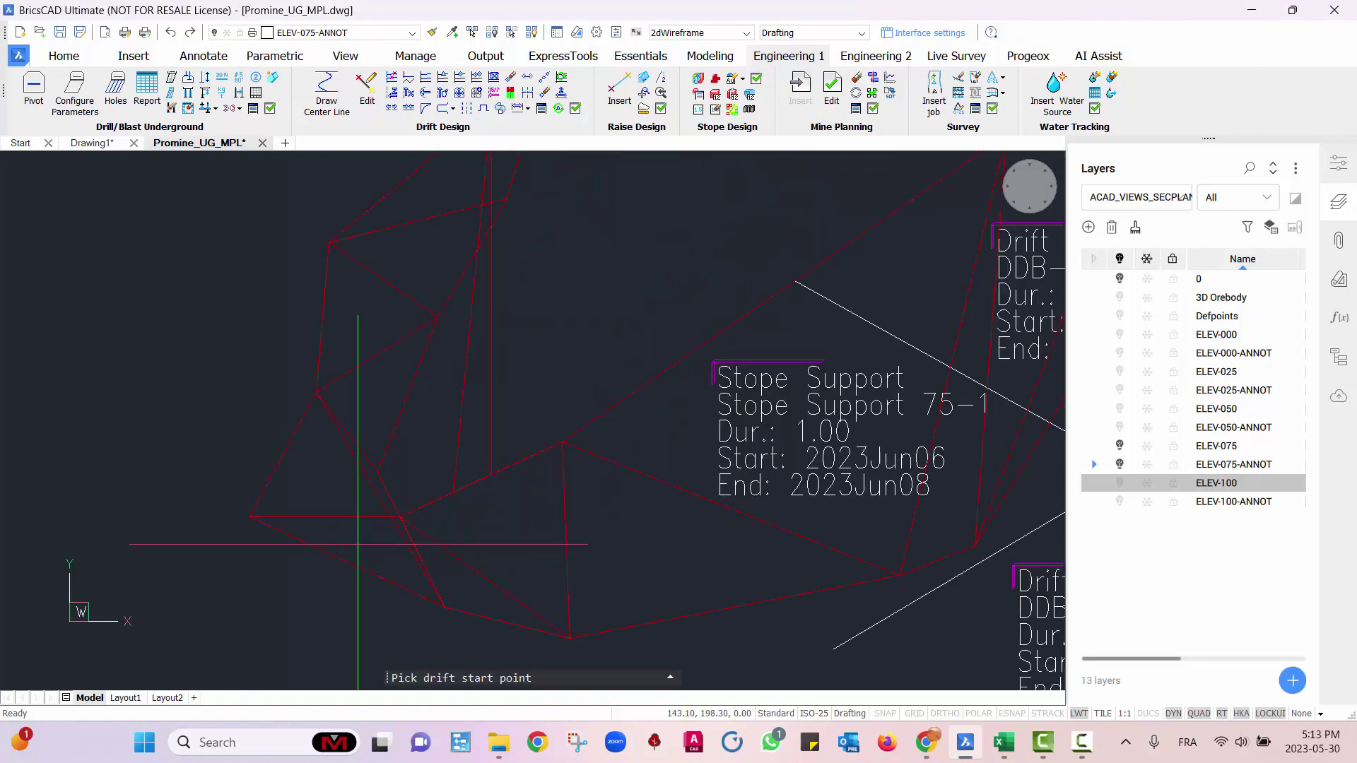
{"action": "left_click", "coordinate": [253, 518]}
{"action": "scroll", "coordinate": [457, 541], "scroll_direction": "down", "scroll_amount": 2}
{"action": "scroll", "coordinate": [457, 541], "scroll_direction": "down", "scroll_amount": 4}
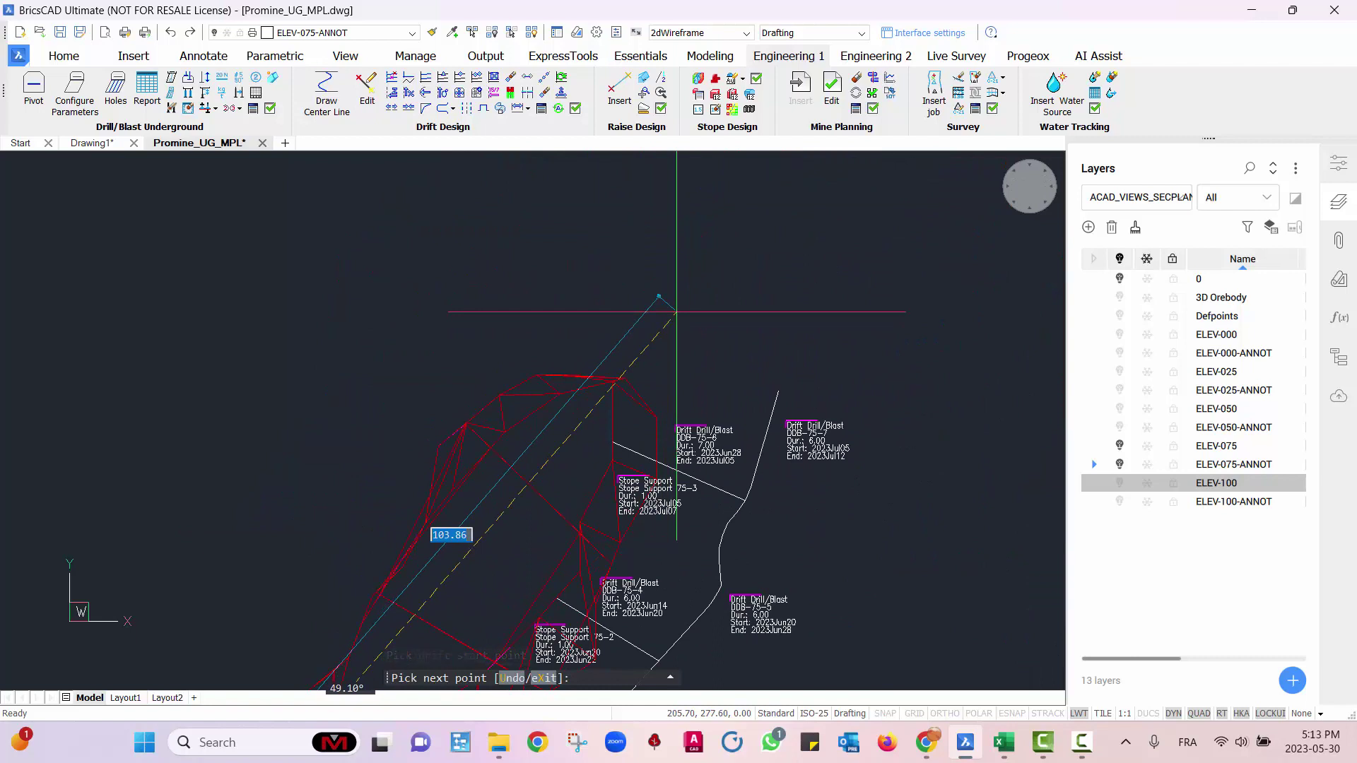
{"action": "left_click", "coordinate": [682, 309]}
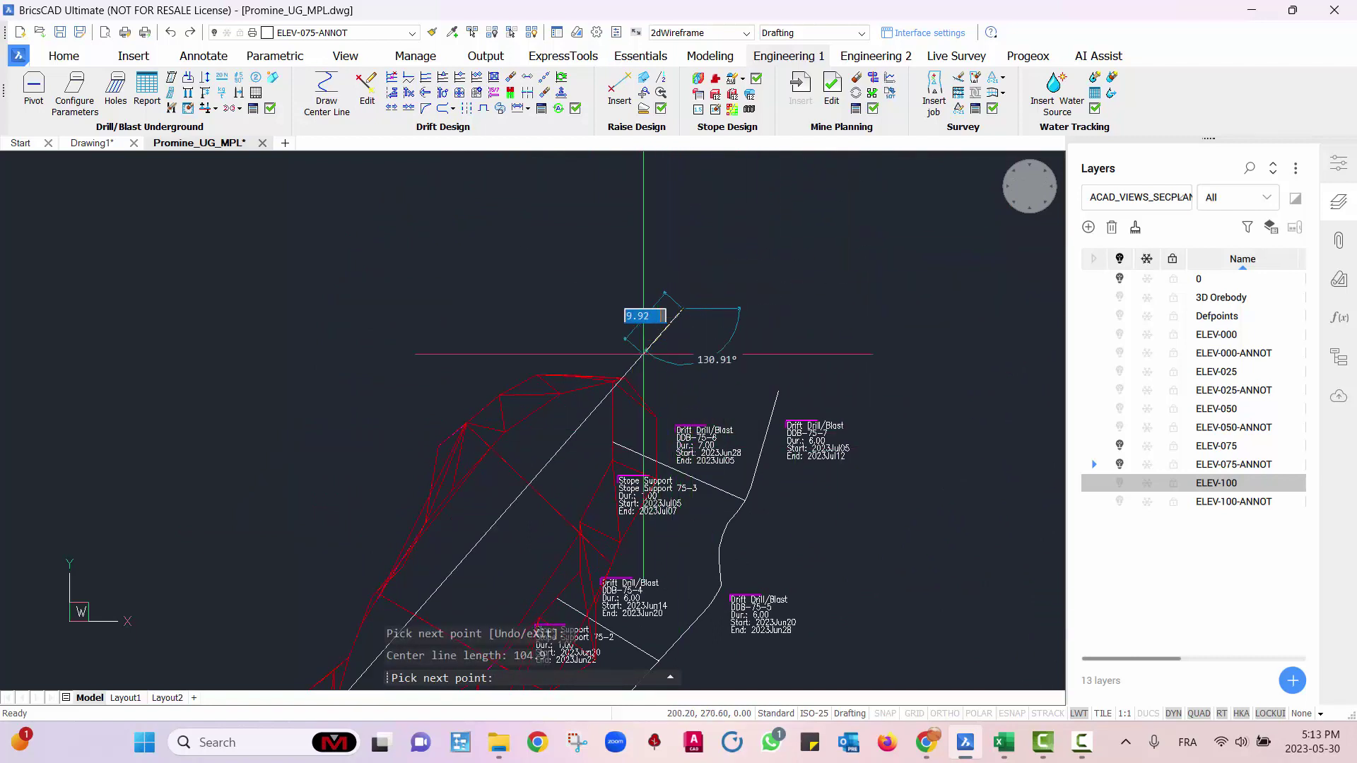
{"action": "scroll", "coordinate": [651, 342], "scroll_direction": "down", "scroll_amount": 2}
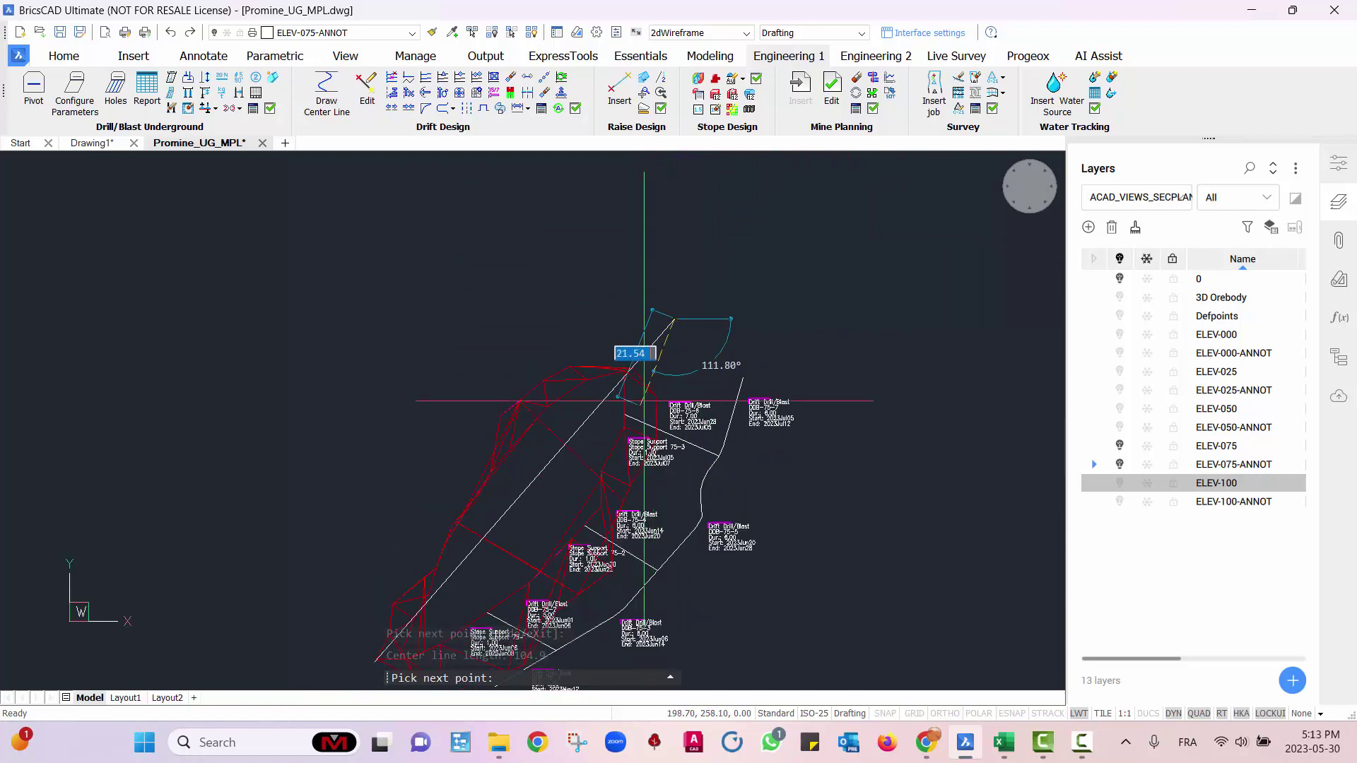
{"action": "scroll", "coordinate": [644, 401], "scroll_direction": "up", "scroll_amount": 2}
{"action": "key", "text": "Return"}
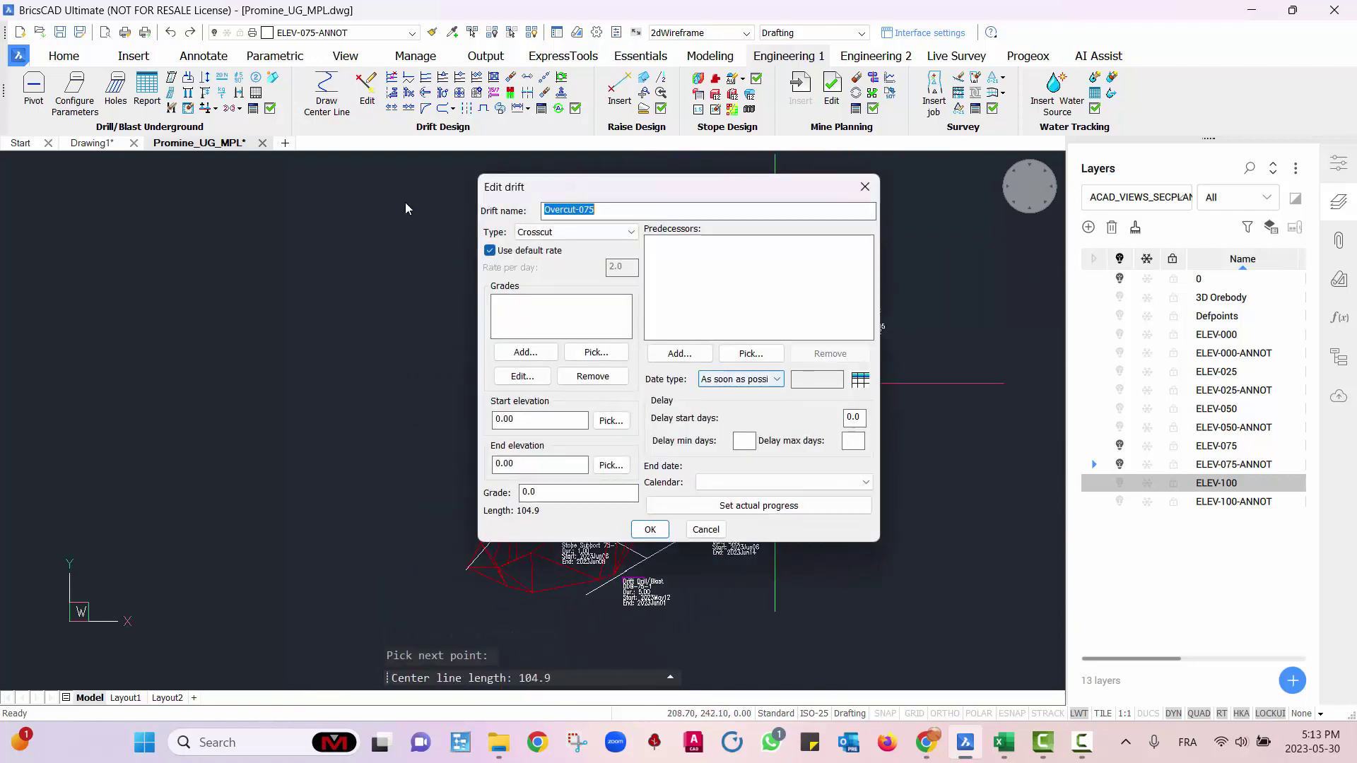
- Keep Overcut-075 as the drift name and set the drift type to Stope Over/Undercut
{"action": "mouse_move", "coordinate": [616, 190]}
{"action": "left_mouse_down"}
{"action": "mouse_move", "coordinate": [634, 271]}
{"action": "mouse_move", "coordinate": [846, 285]}
{"action": "left_mouse_up"}
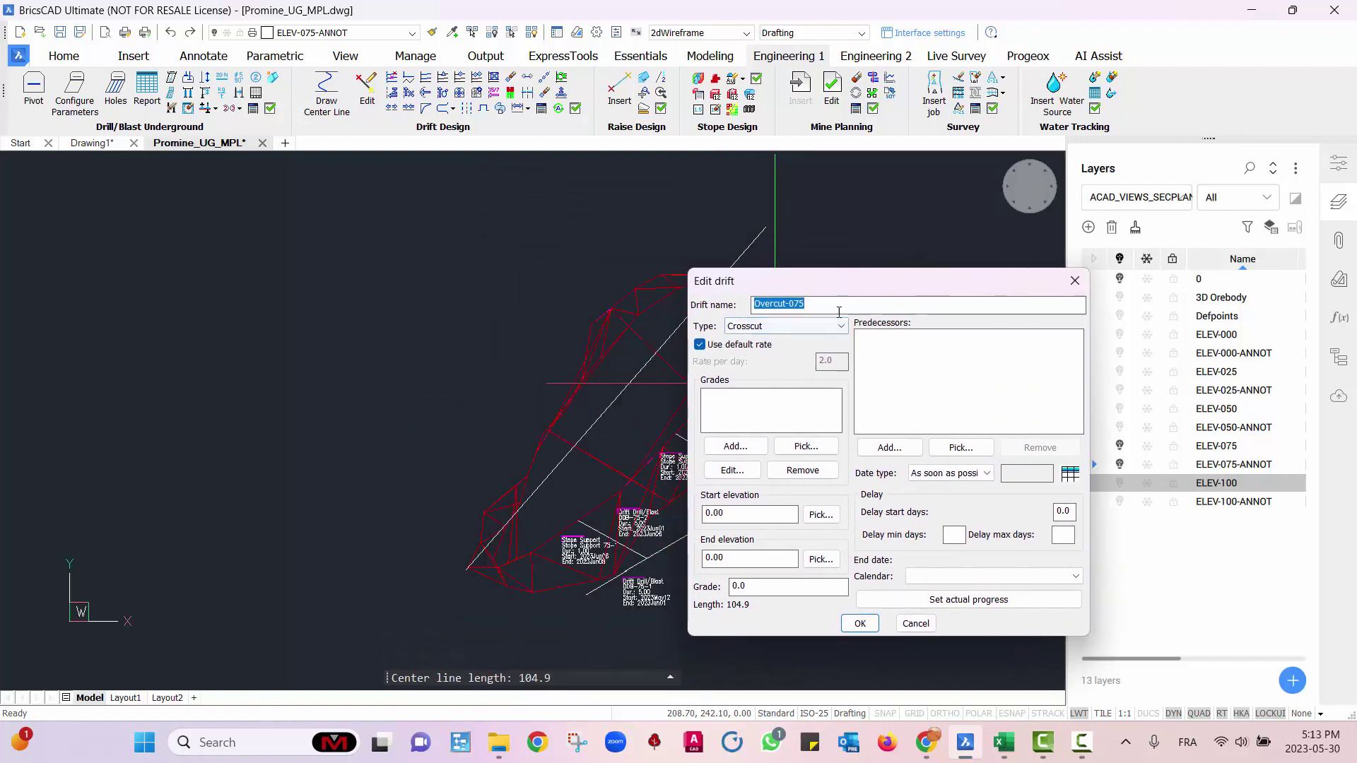
{"action": "left_click", "coordinate": [816, 304]}
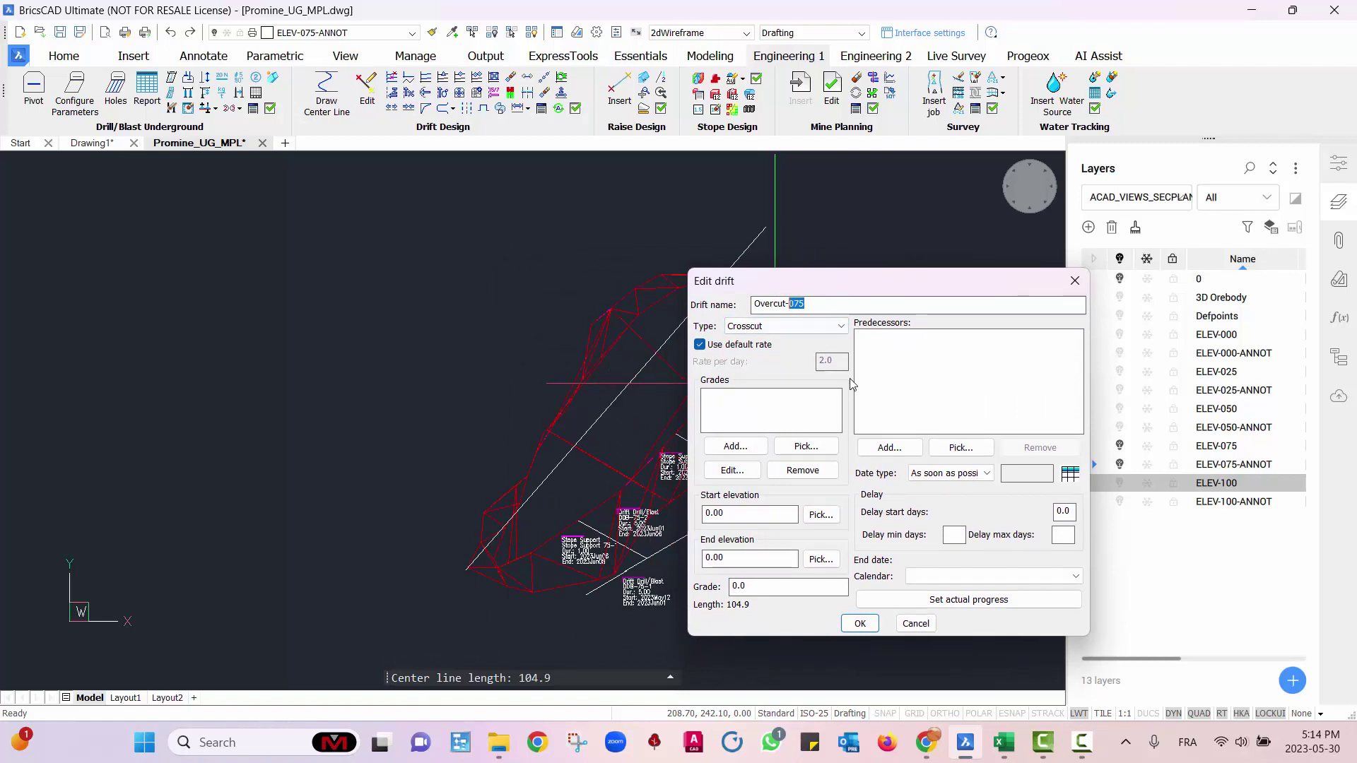
{"action": "left_click", "coordinate": [755, 331]}
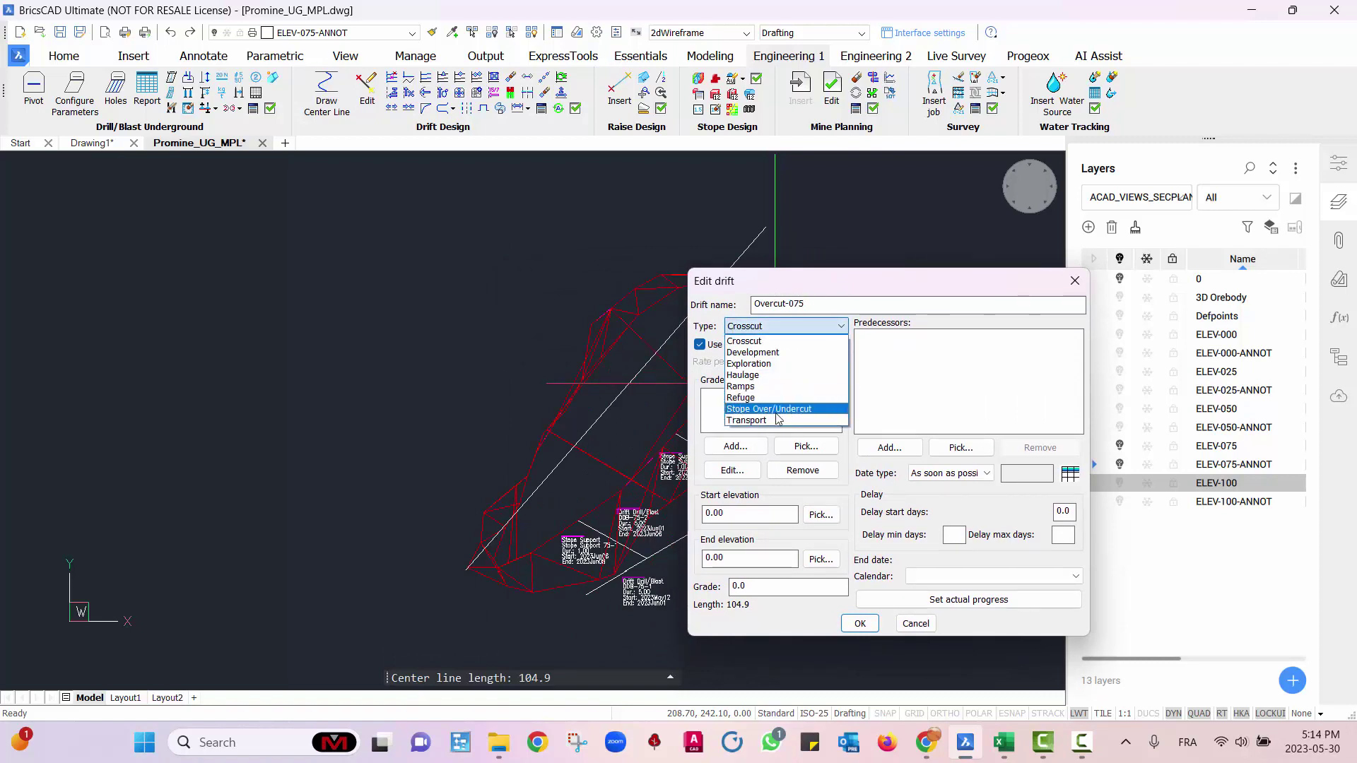
{"action": "left_click", "coordinate": [782, 412]}
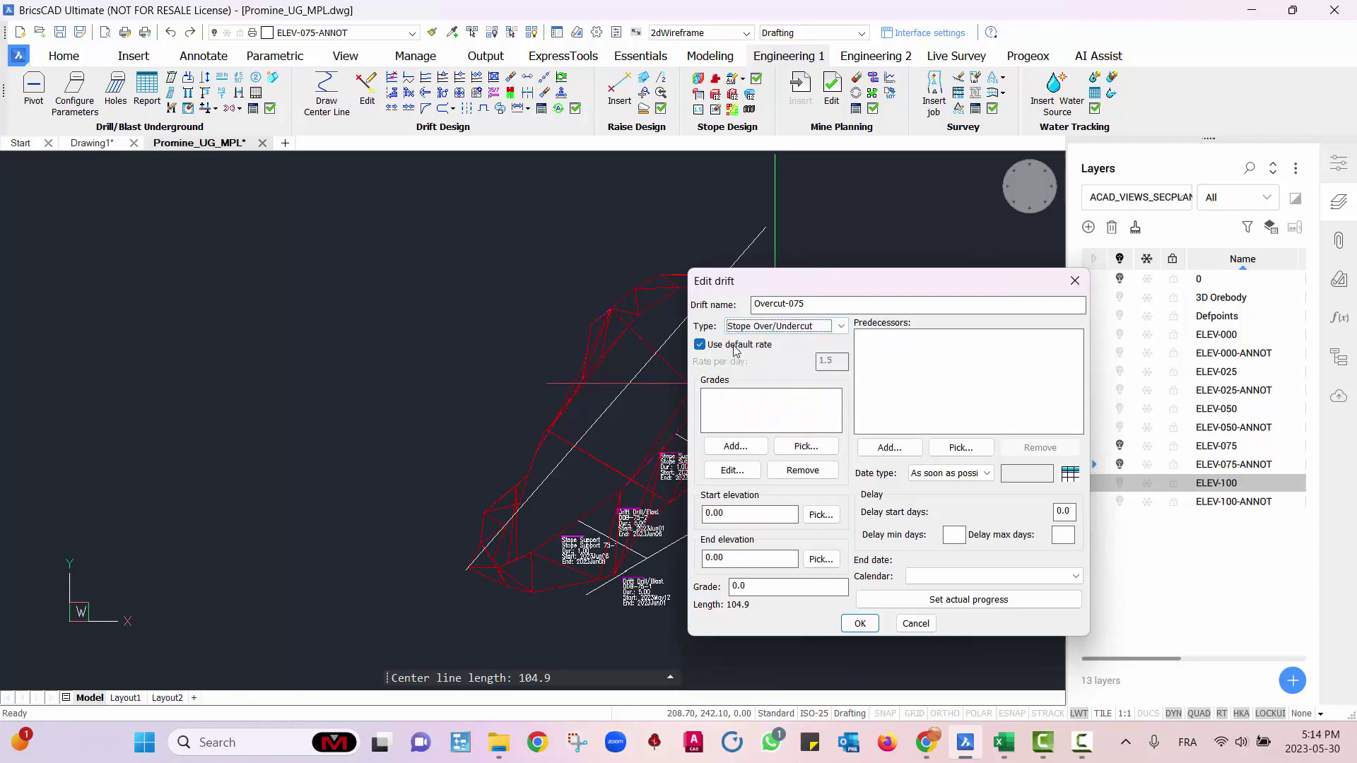
- Add an Au grade of 1.8 and a Cu grade of 4.00 to the Overcut-075 drift
{"action": "left_click", "coordinate": [755, 452]}
{"action": "left_click", "coordinate": [690, 348]}
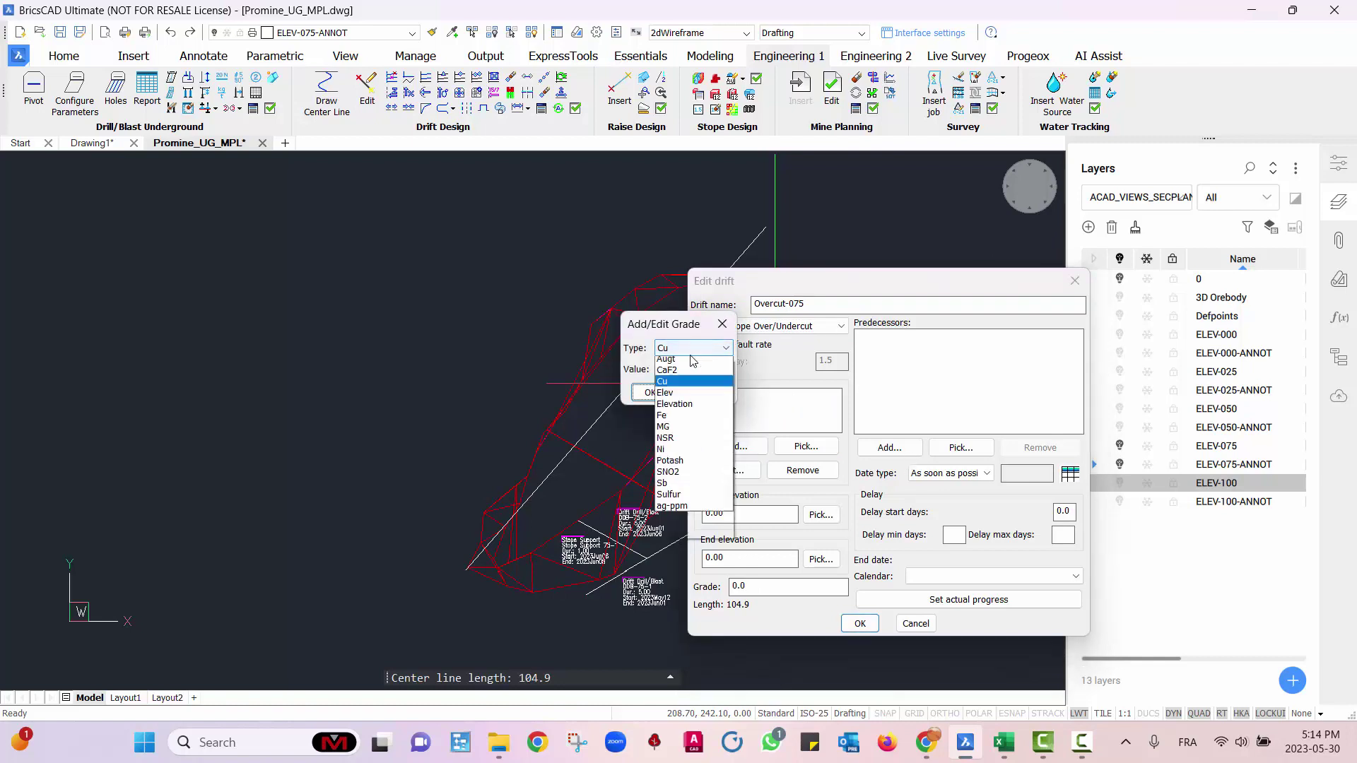
{"action": "left_click", "coordinate": [676, 464]}
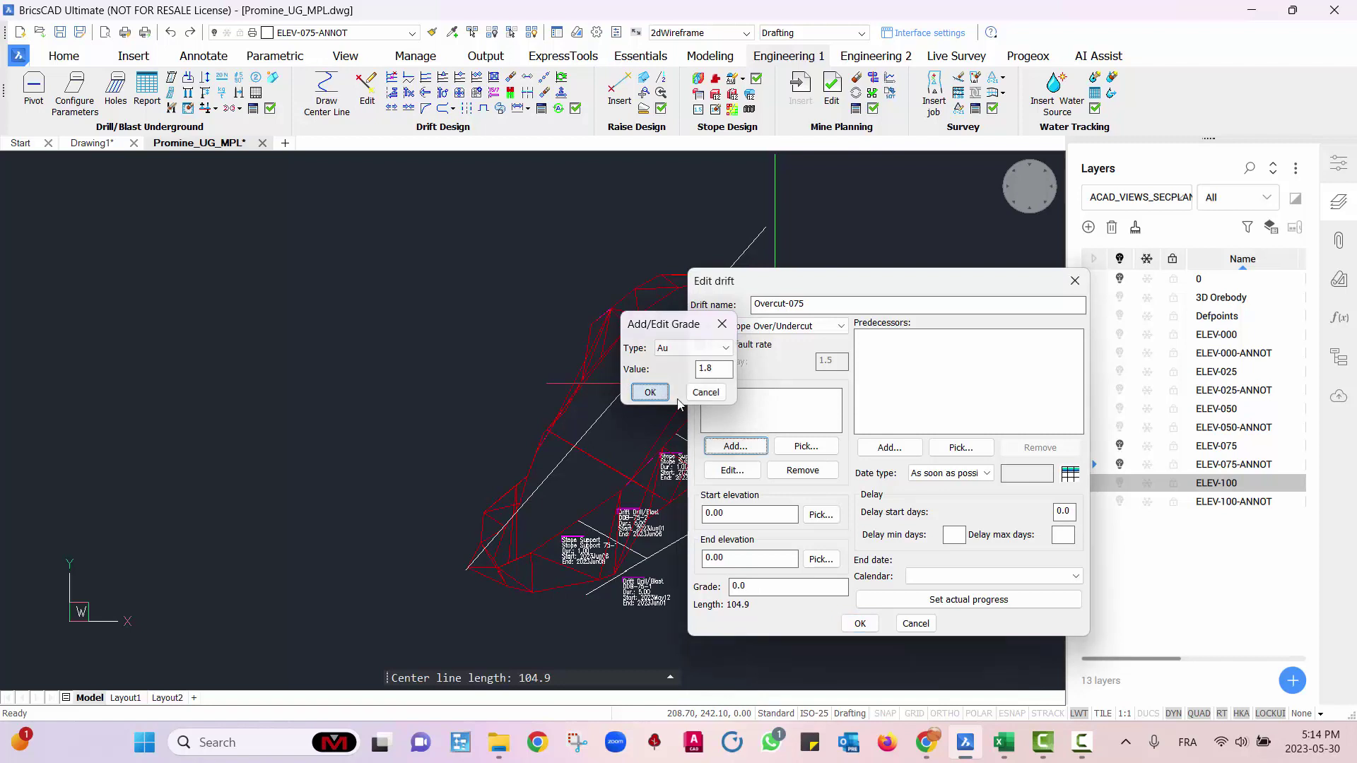
{"action": "left_click", "coordinate": [654, 392]}
{"action": "left_click", "coordinate": [760, 452]}
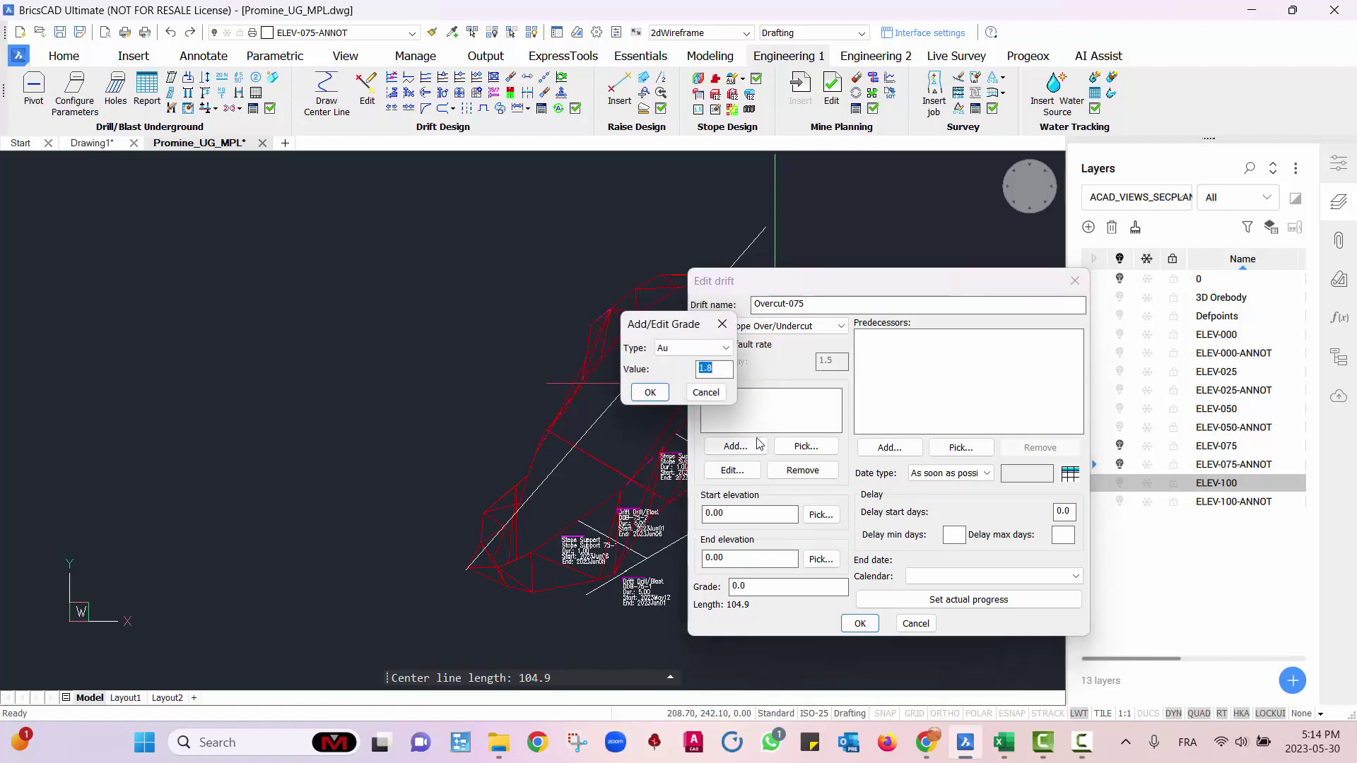
{"action": "left_click", "coordinate": [693, 353]}
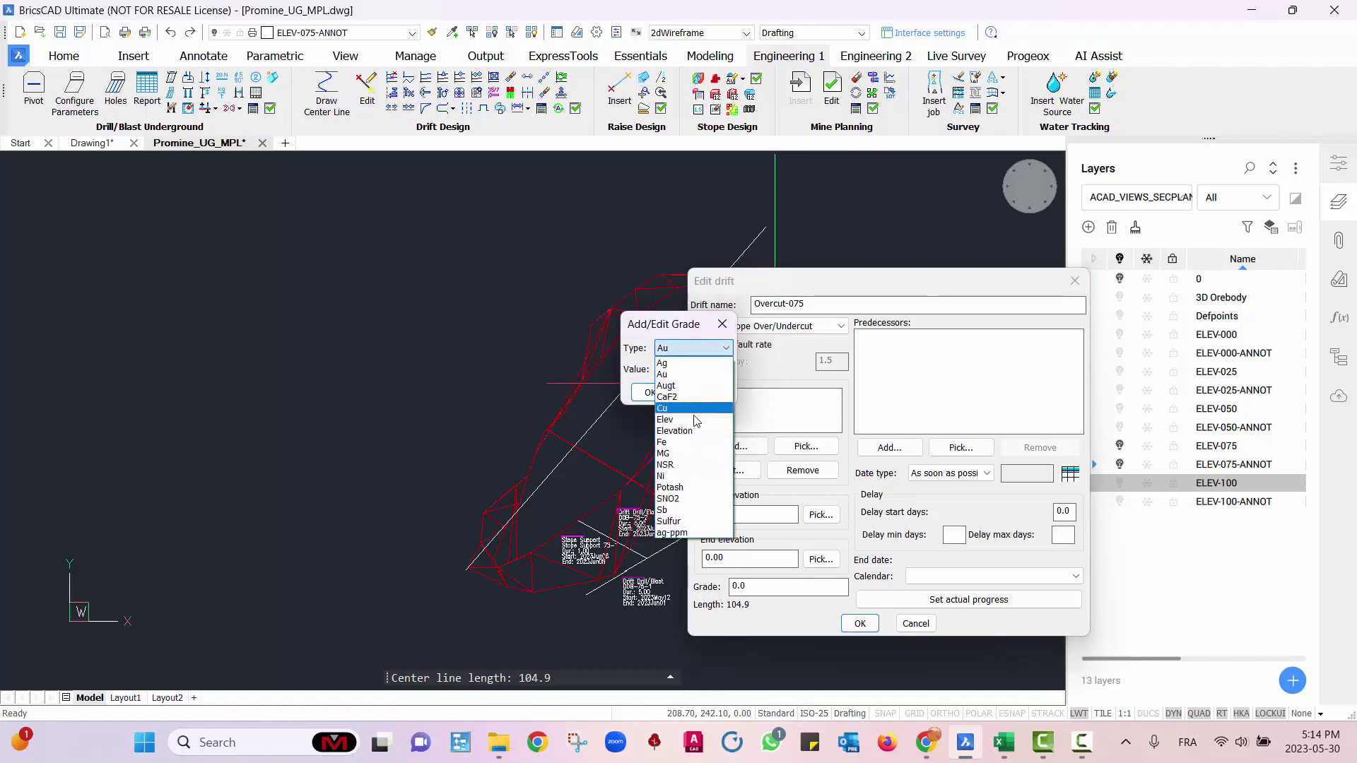
{"action": "left_click", "coordinate": [693, 410]}
{"action": "double_click", "coordinate": [713, 372]}
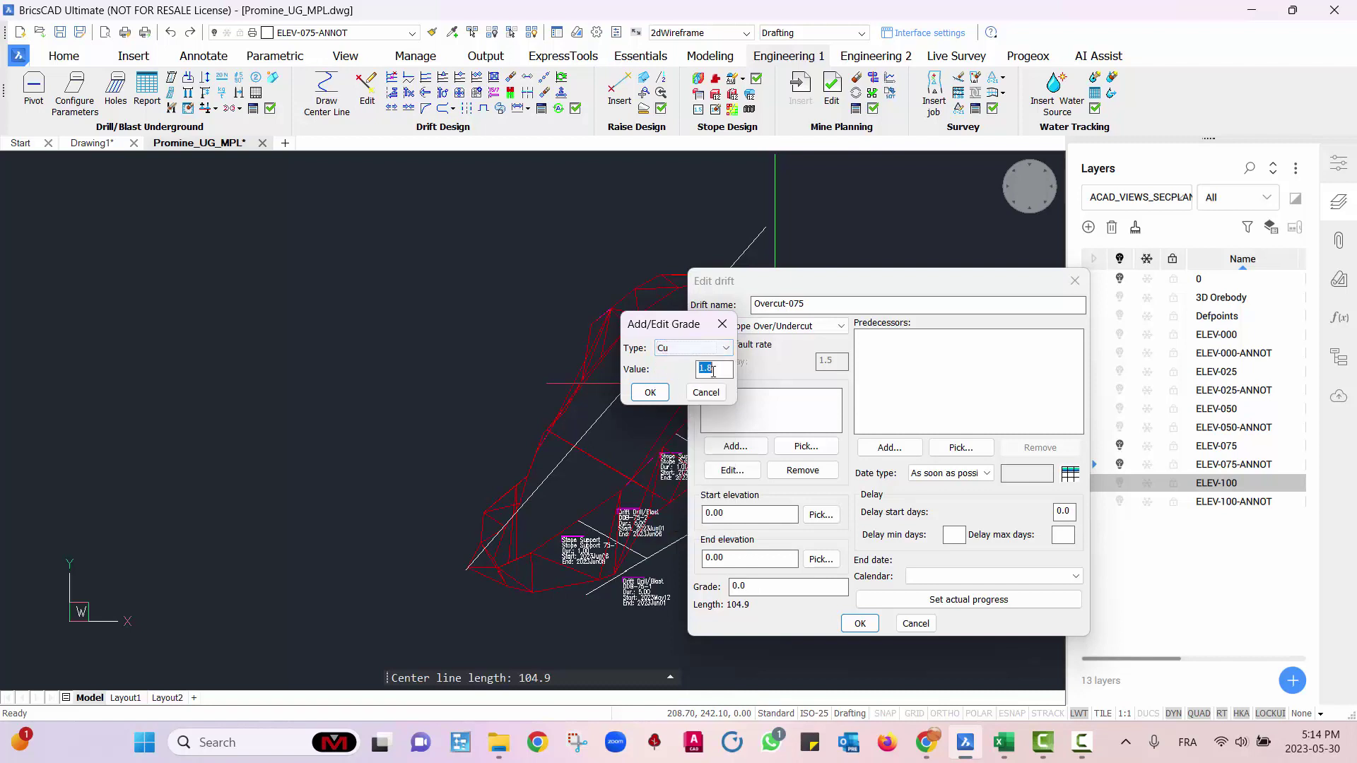
{"action": "left_click", "coordinate": [650, 393]}
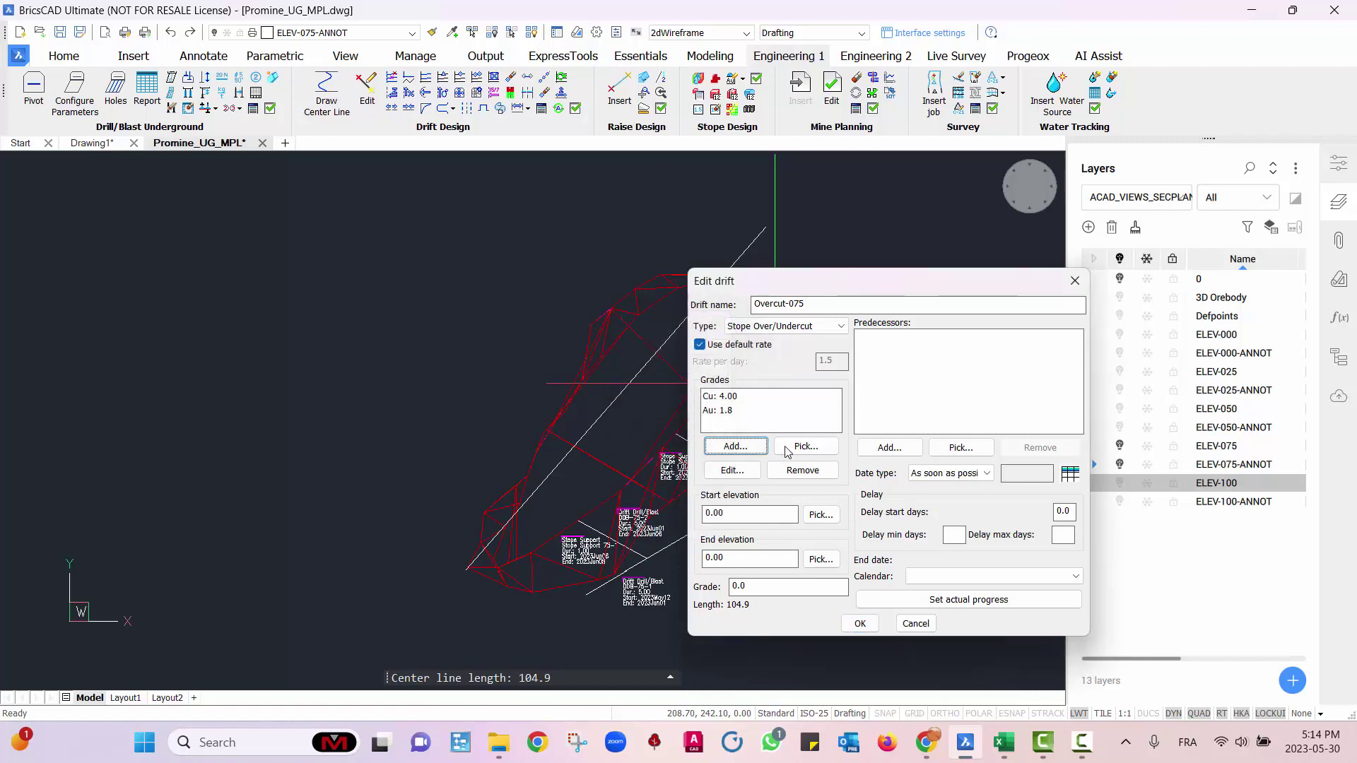
- Set the drift's start elevation to 75, end elevation to 77.10 and grade to 2
{"action": "double_click", "coordinate": [719, 516]}
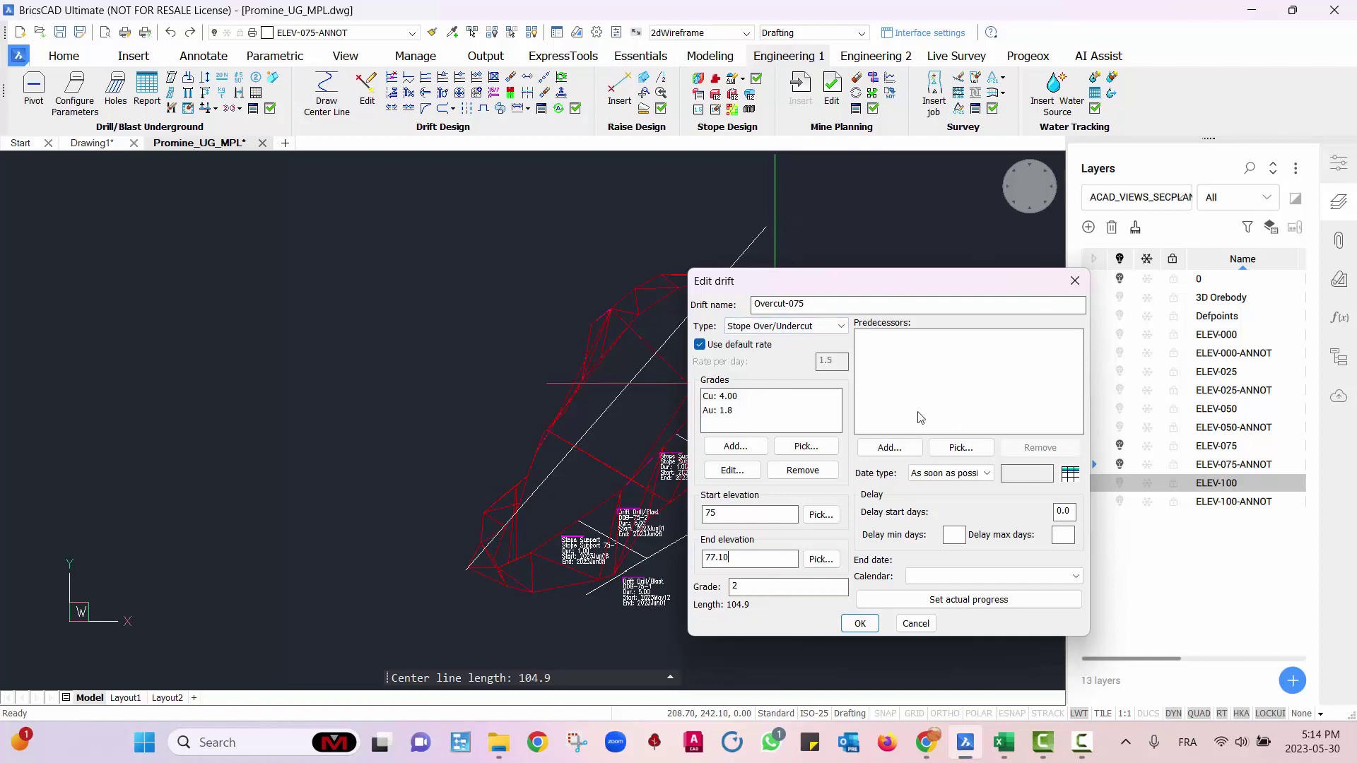
{"action": "mouse_move", "coordinate": [871, 289]}
{"action": "left_mouse_down"}
{"action": "mouse_move", "coordinate": [959, 424]}
{"action": "mouse_move", "coordinate": [692, 257]}
{"action": "mouse_move", "coordinate": [374, 297]}
{"action": "mouse_move", "coordinate": [237, 222]}
{"action": "left_mouse_up"}
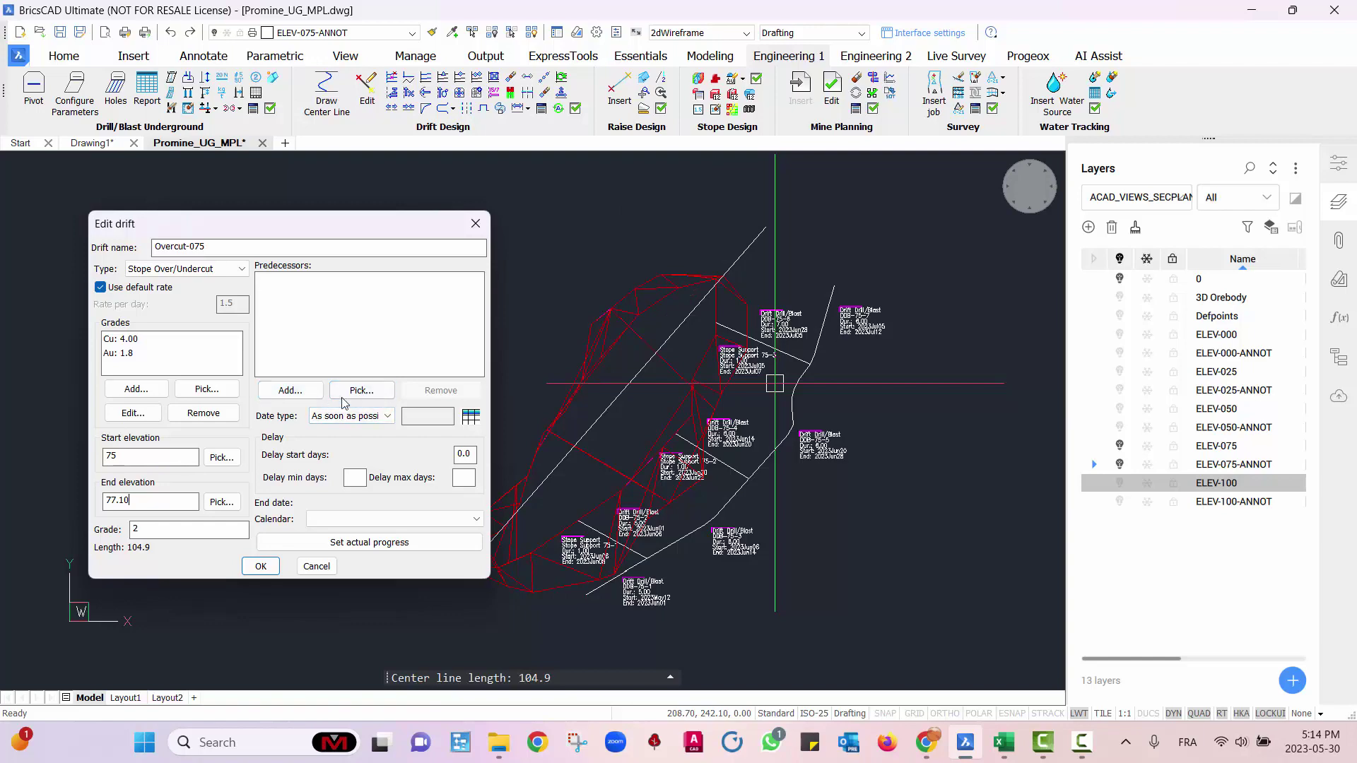
{"action": "left_click_drag", "start_coordinate": [355, 218], "coordinate": [621, 229]}
- Add the mining block Block 3 as the predecessor of the Overcut-075 drift
{"action": "left_click", "coordinate": [556, 401]}
{"action": "scroll", "coordinate": [612, 422], "scroll_direction": "down", "scroll_amount": 1}
{"action": "scroll", "coordinate": [612, 422], "scroll_direction": "up", "scroll_amount": 1}
{"action": "left_click_drag", "start_coordinate": [635, 180], "coordinate": [485, 262]}
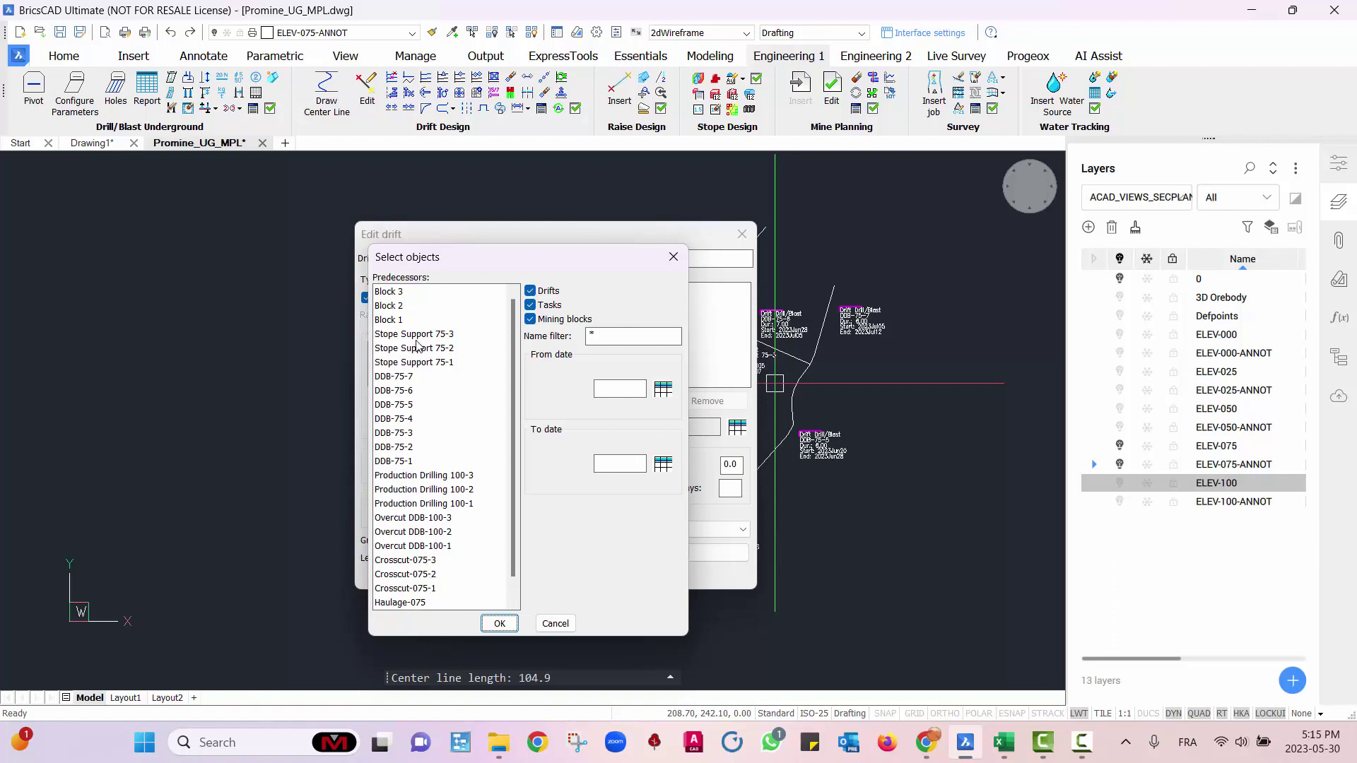
{"action": "left_click", "coordinate": [415, 293]}
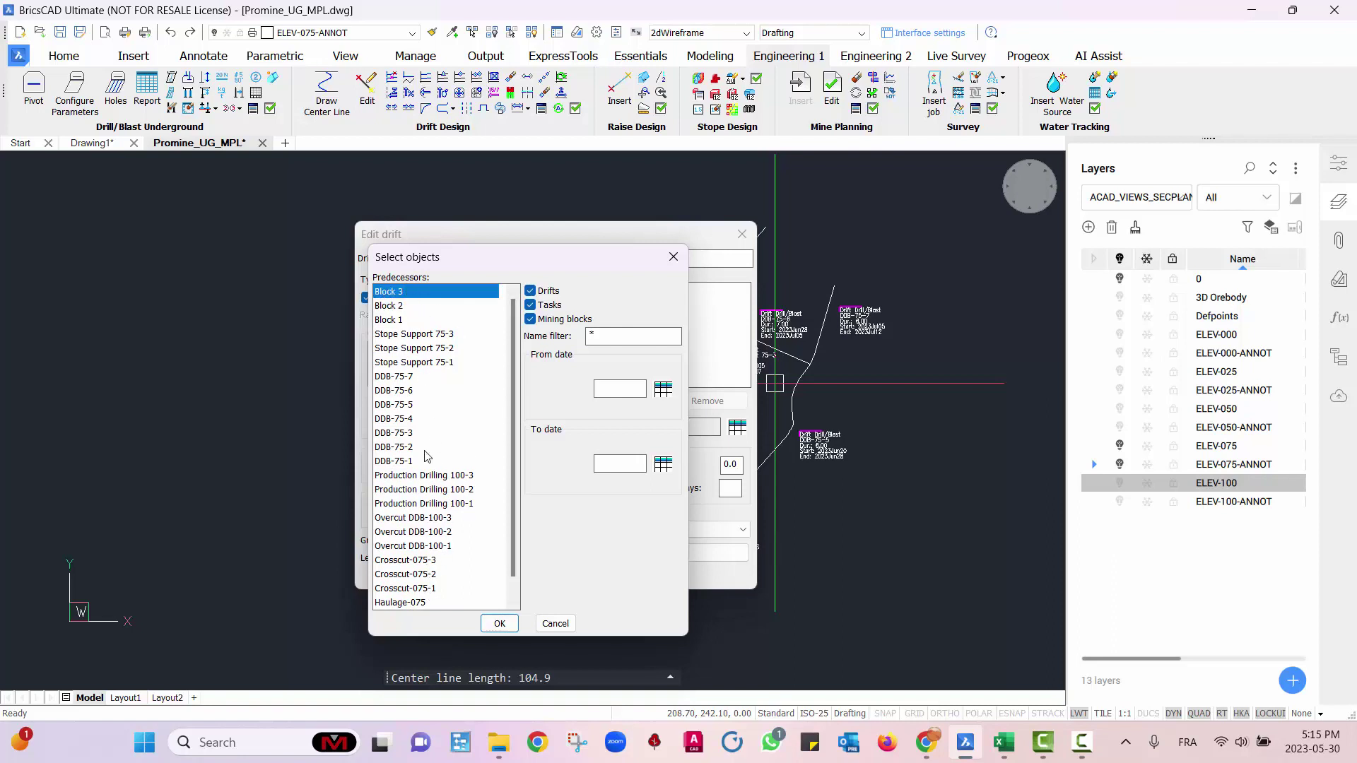
{"action": "left_click", "coordinate": [502, 623]}
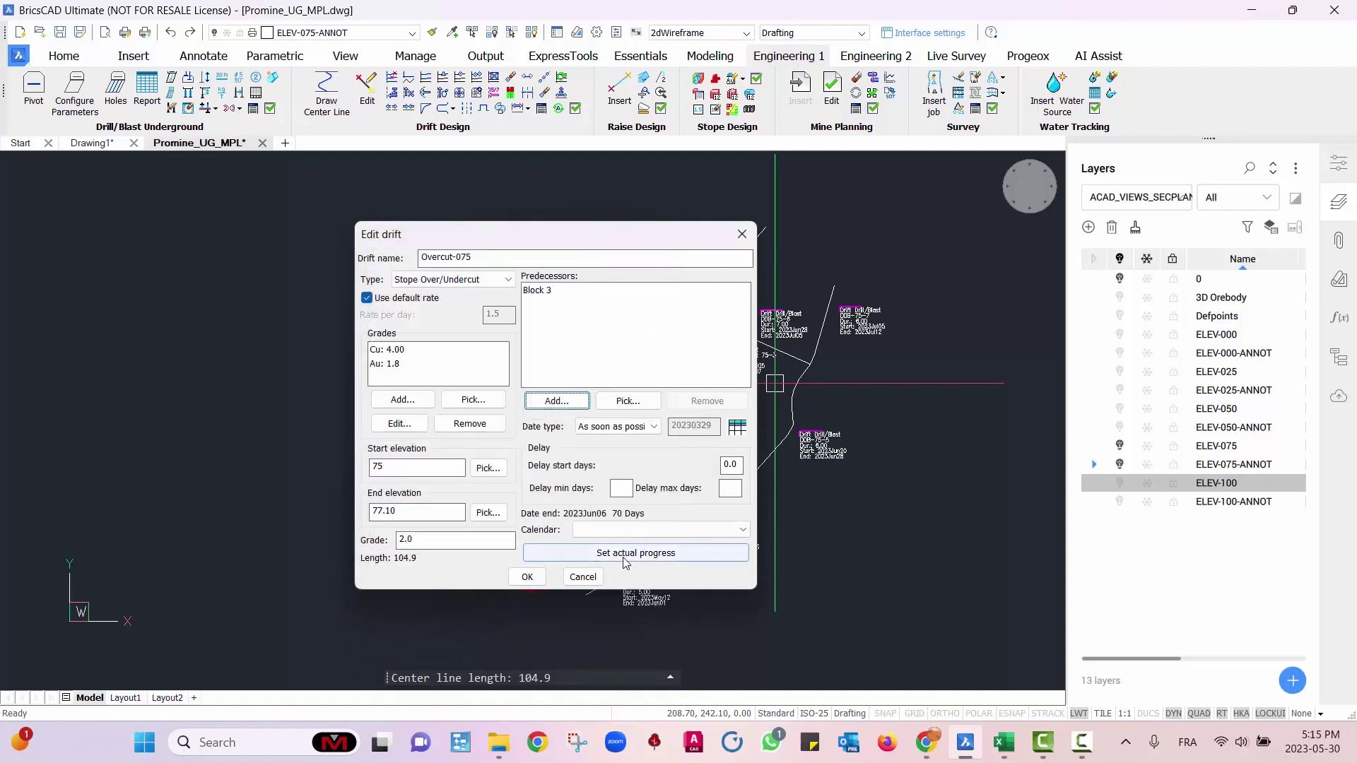
- Set the drift's start delay to 2 days and assign it the Vacations calendar
{"action": "double_click", "coordinate": [740, 463]}
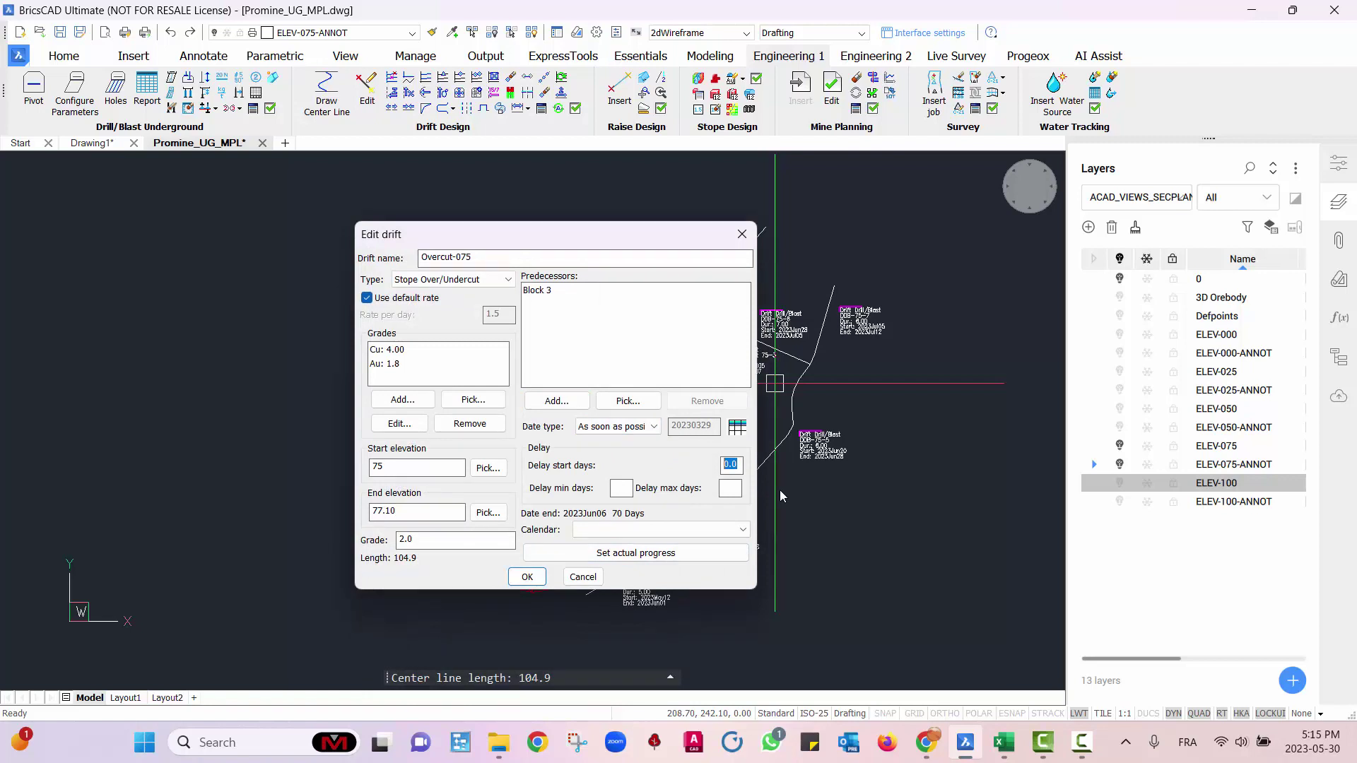
{"action": "type", "text": "2"}
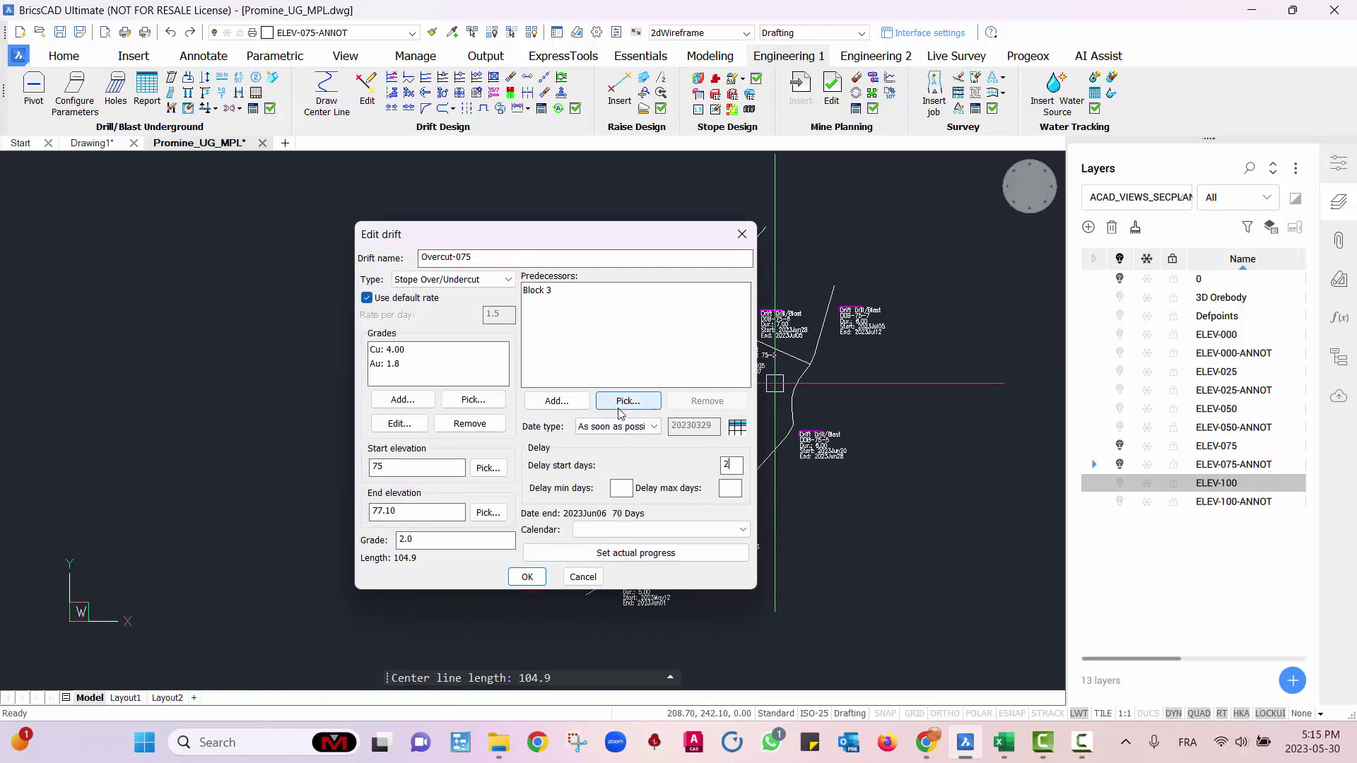
{"action": "left_click", "coordinate": [618, 530]}
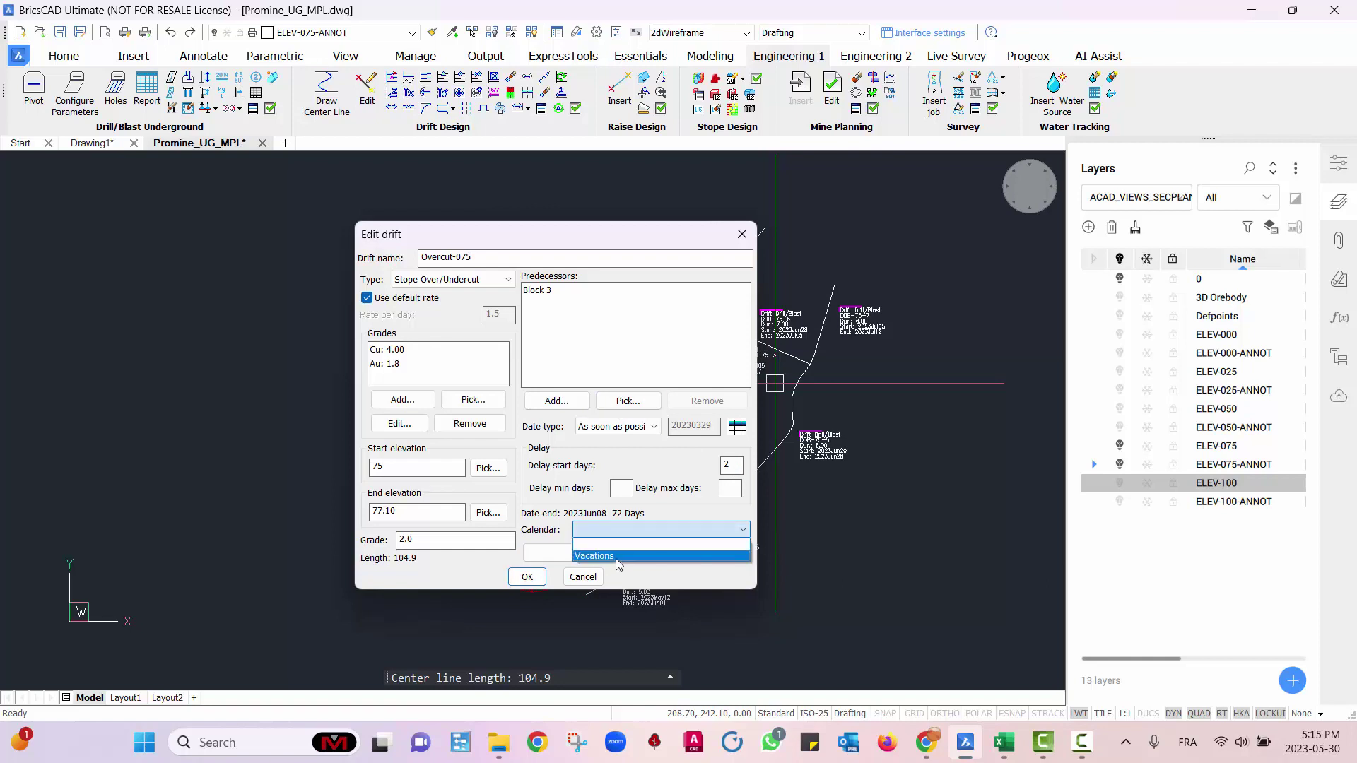
{"action": "left_click", "coordinate": [615, 556]}
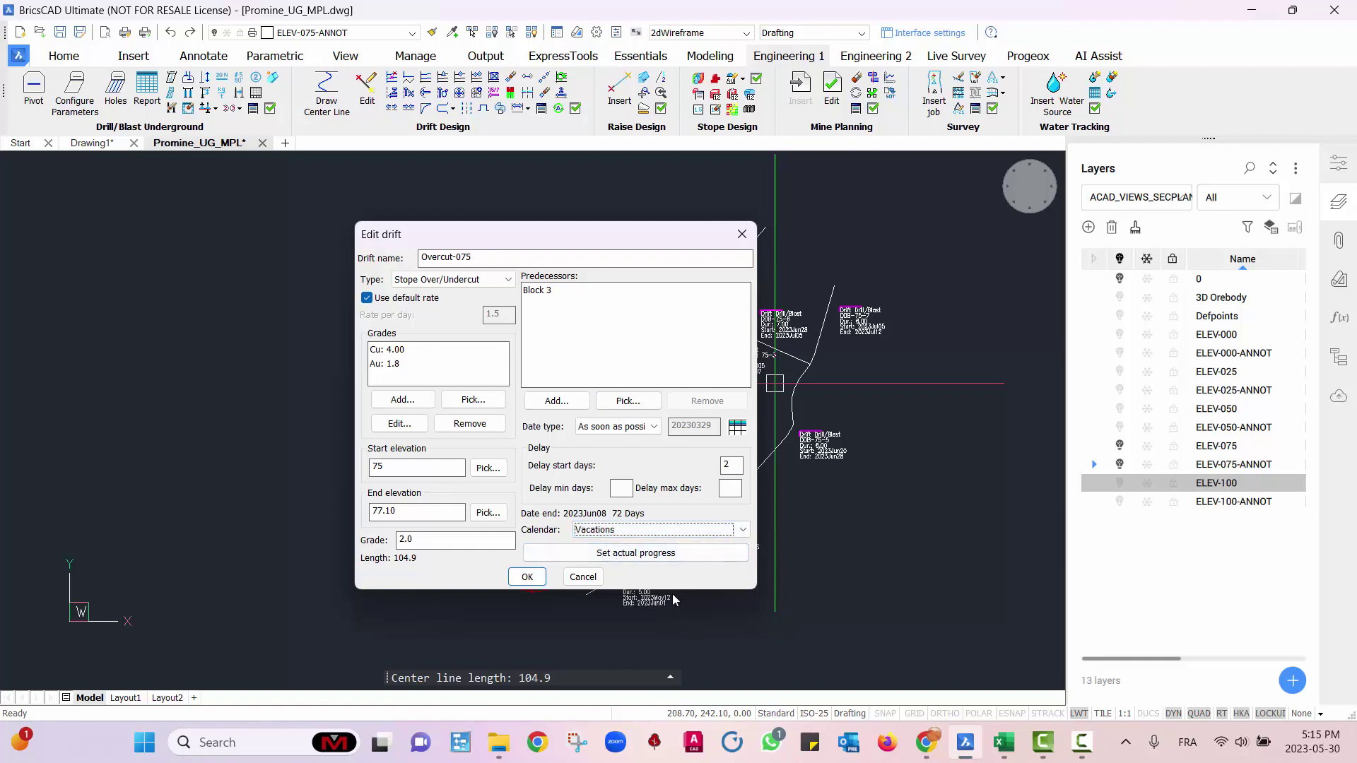
- Open the drift's actual progress settings, close them without an entry, and accept the Overcut-075 drift
{"action": "left_click", "coordinate": [610, 553]}
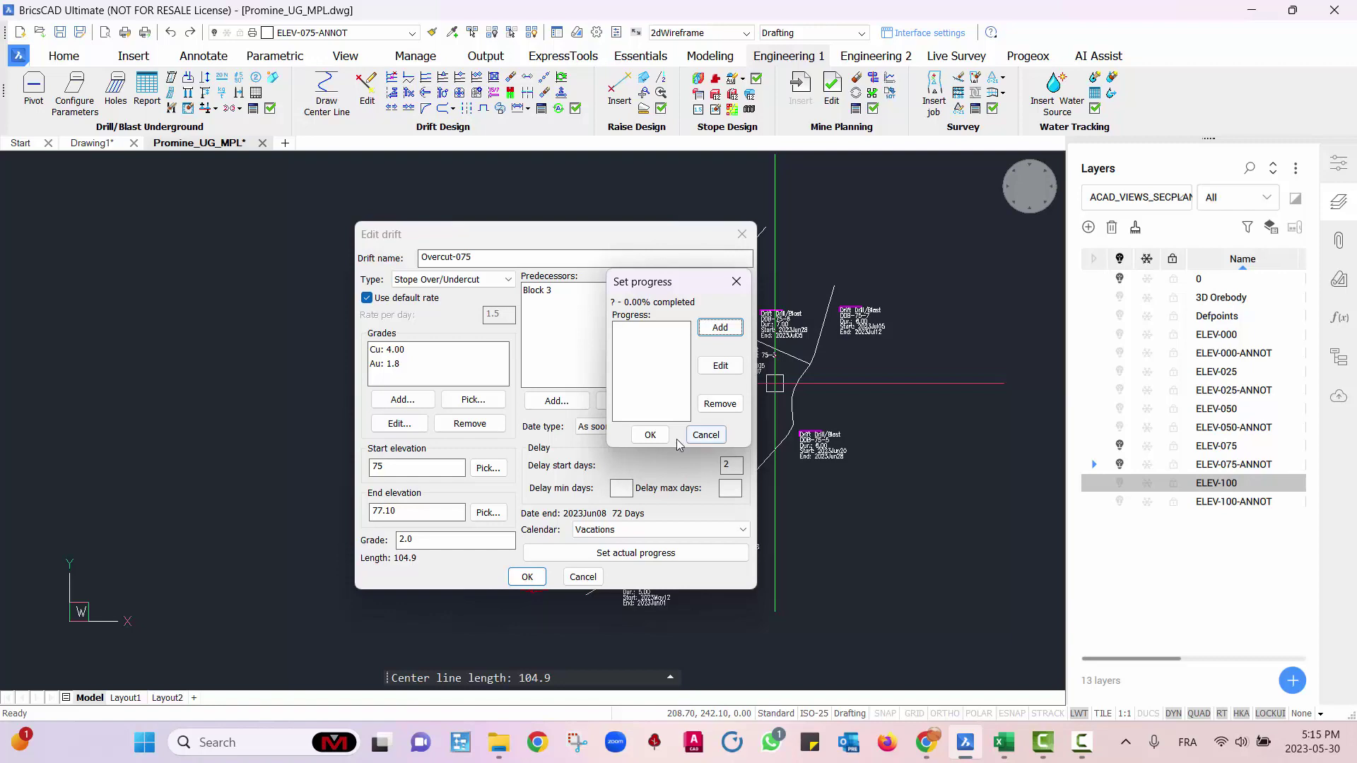
{"action": "left_click", "coordinate": [650, 435]}
{"action": "left_click", "coordinate": [528, 577]}
- Examine the Overcut-075 centre line in relation to the orebody wireframe and the level 75 tasks
{"action": "middle_click_drag", "start_coordinate": [608, 495], "coordinate": [699, 569], "text": "shift"}
{"action": "middle_click_drag", "start_coordinate": [604, 555], "coordinate": [622, 620], "text": "shift"}
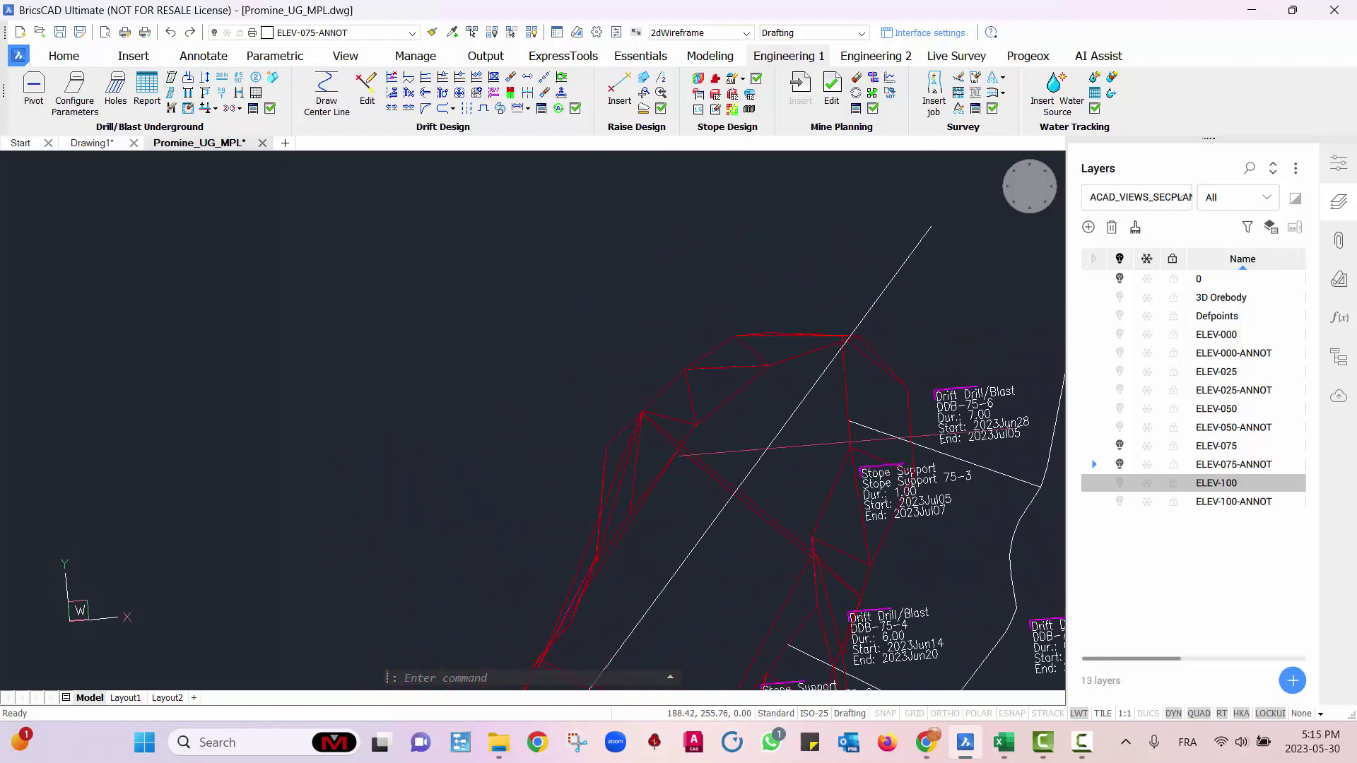
{"action": "left_click", "coordinate": [1010, 215]}
{"action": "mouse_move", "coordinate": [413, 550]}
{"action": "middle_mouse_down"}
{"action": "mouse_move", "coordinate": [696, 429]}
{"action": "mouse_move", "coordinate": [617, 500]}
{"action": "middle_mouse_up"}
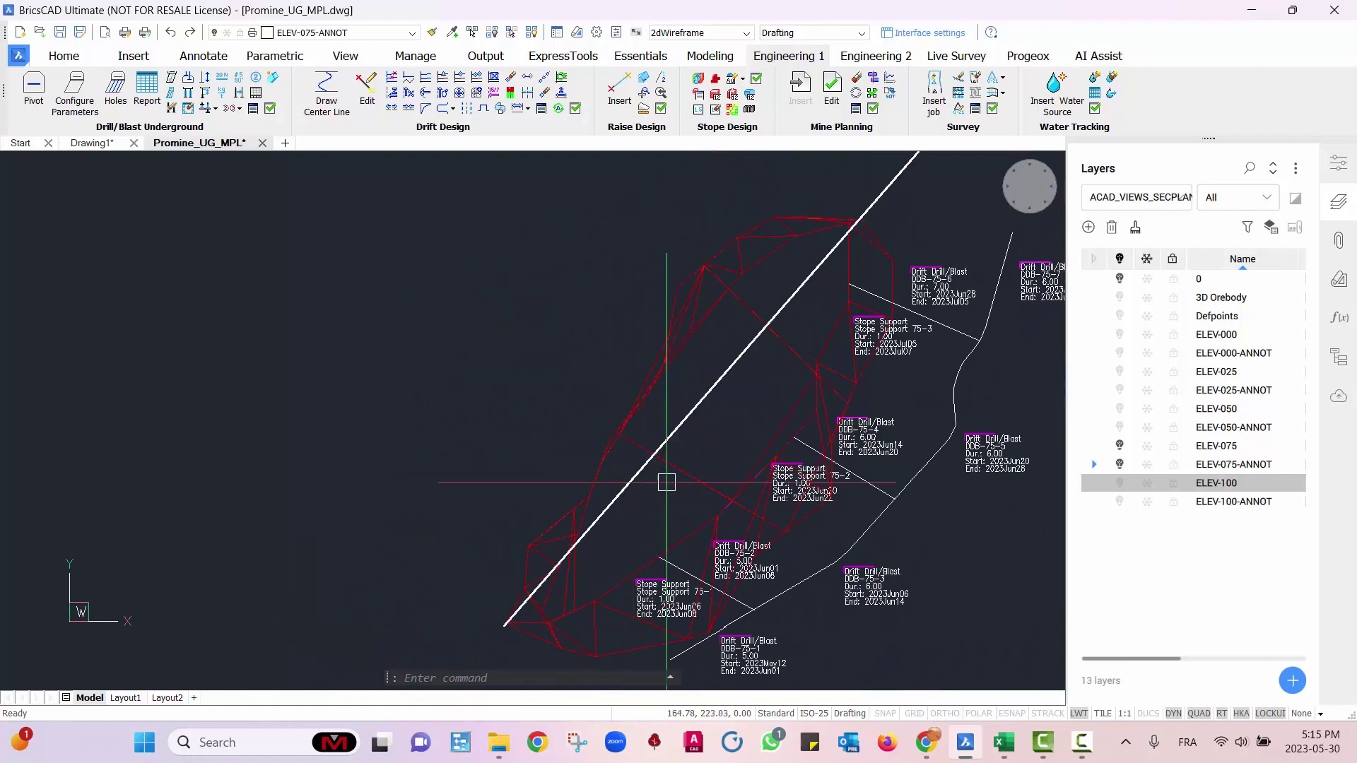
{"action": "mouse_move", "coordinate": [702, 388]}
{"action": "middle_mouse_down"}
{"action": "mouse_move", "coordinate": [672, 464]}
{"action": "mouse_move", "coordinate": [701, 362]}
{"action": "middle_mouse_up"}
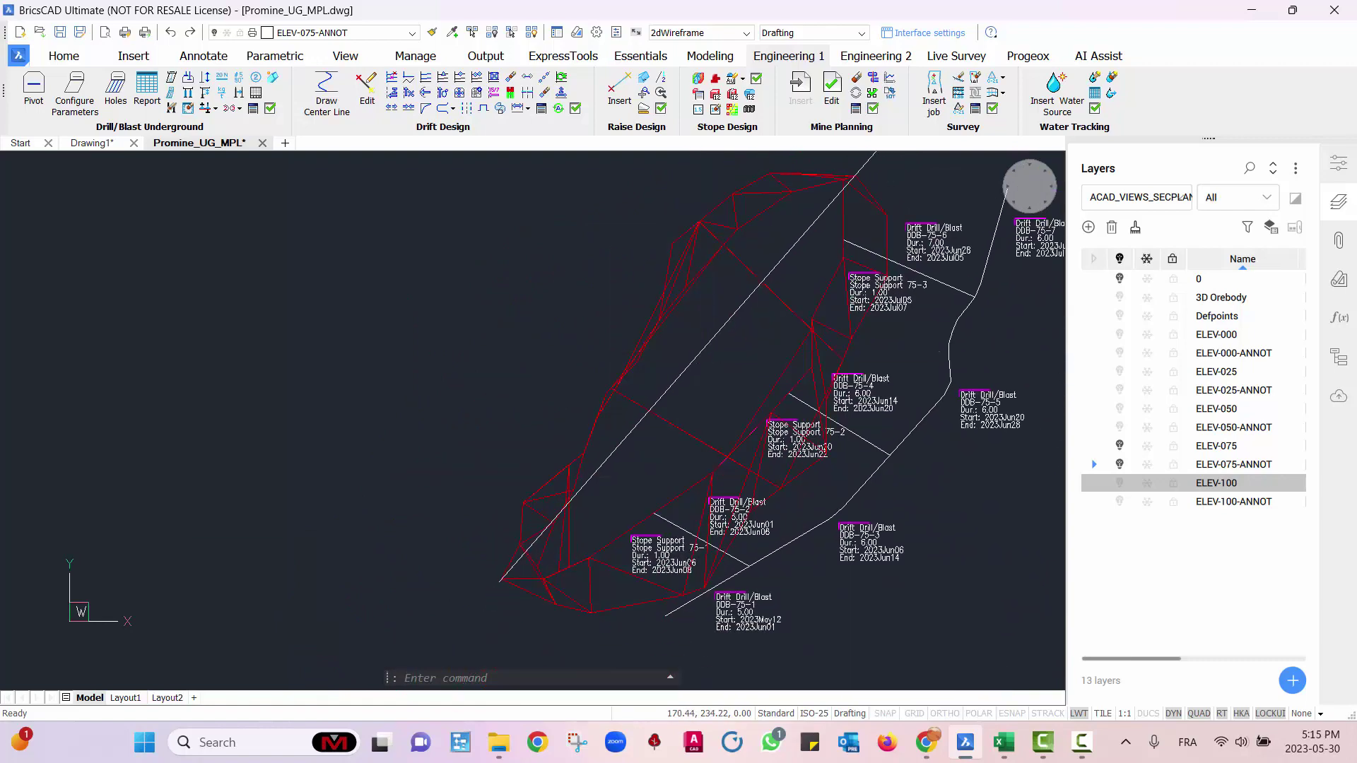
{"action": "middle_click_drag", "start_coordinate": [549, 358], "coordinate": [563, 415]}
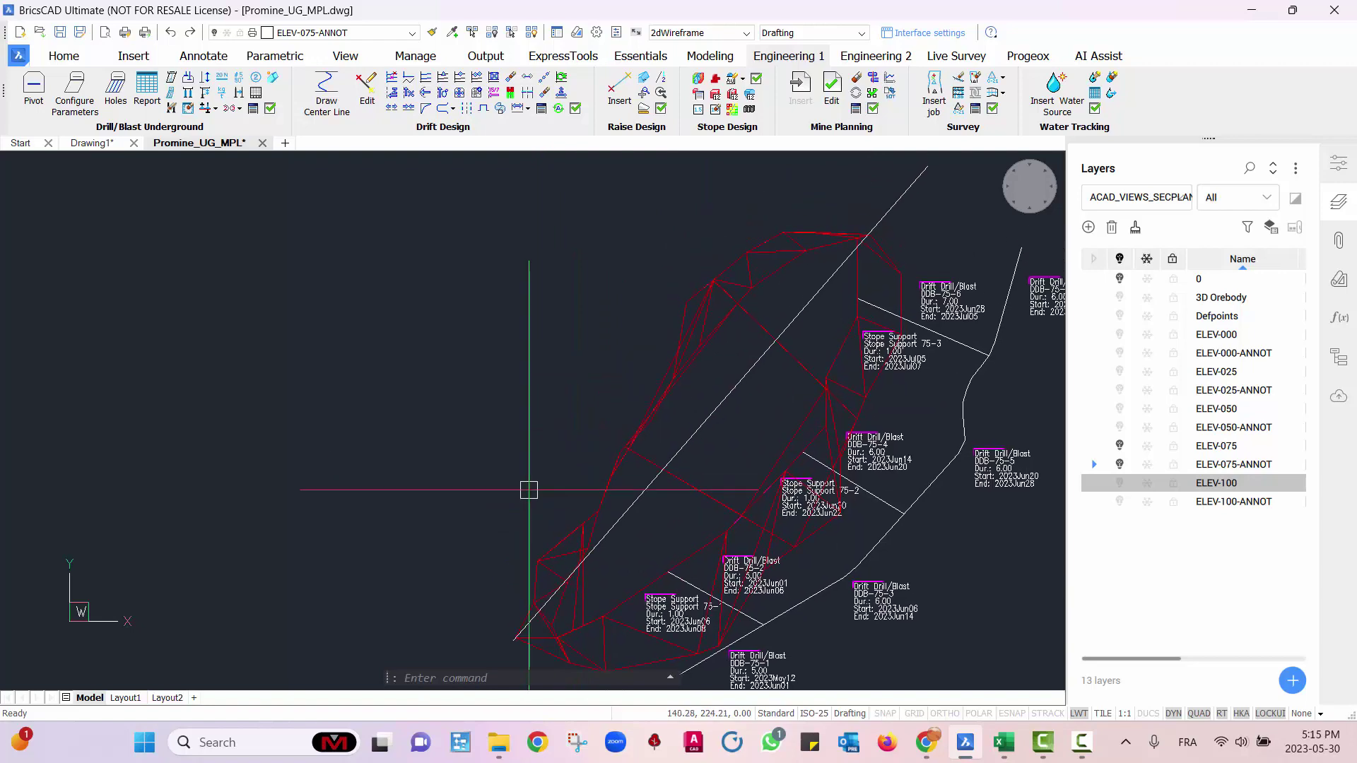
{"action": "mouse_move", "coordinate": [623, 322]}
{"action": "middle_mouse_down"}
{"action": "mouse_move", "coordinate": [539, 368]}
{"action": "mouse_move", "coordinate": [491, 470]}
{"action": "middle_mouse_up"}
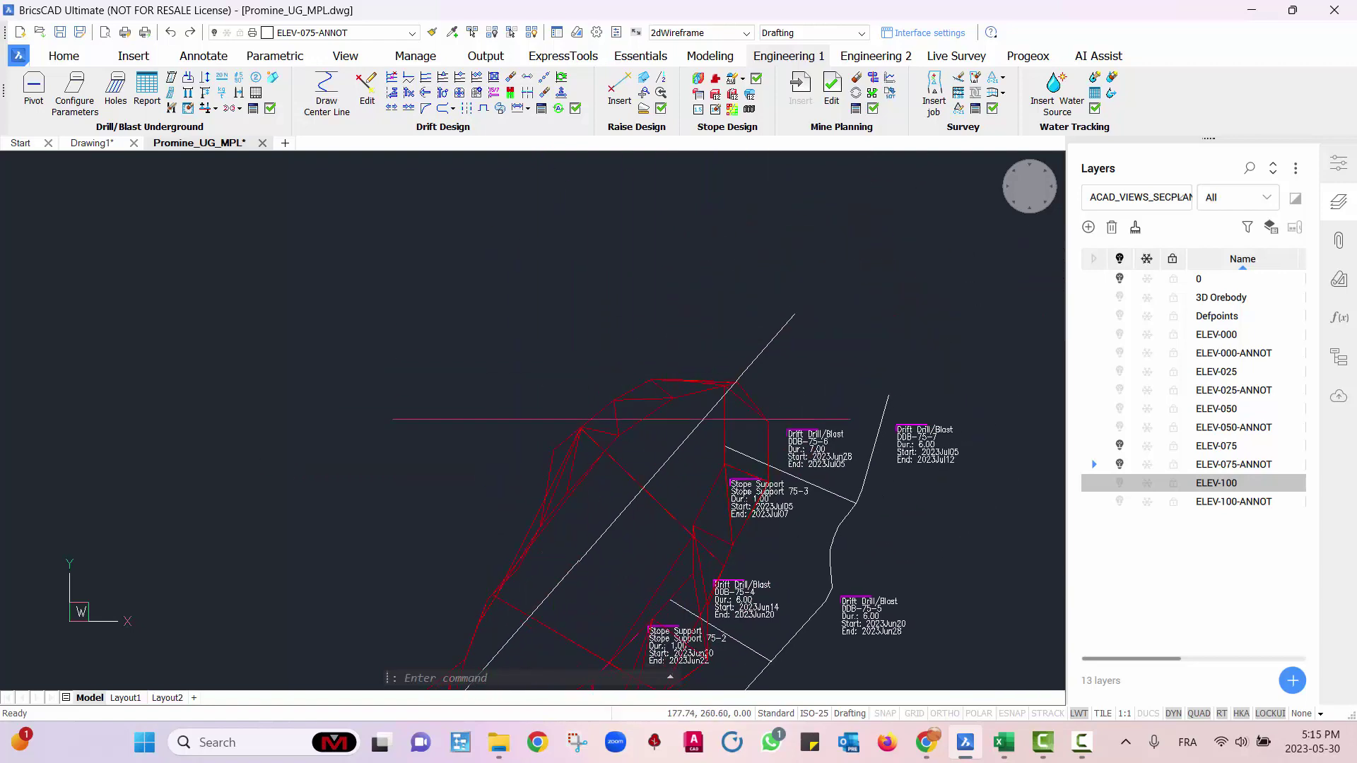
{"action": "mouse_move", "coordinate": [558, 545]}
{"action": "middle_mouse_down"}
{"action": "mouse_move", "coordinate": [622, 433]}
{"action": "mouse_move", "coordinate": [757, 300]}
{"action": "middle_mouse_up"}
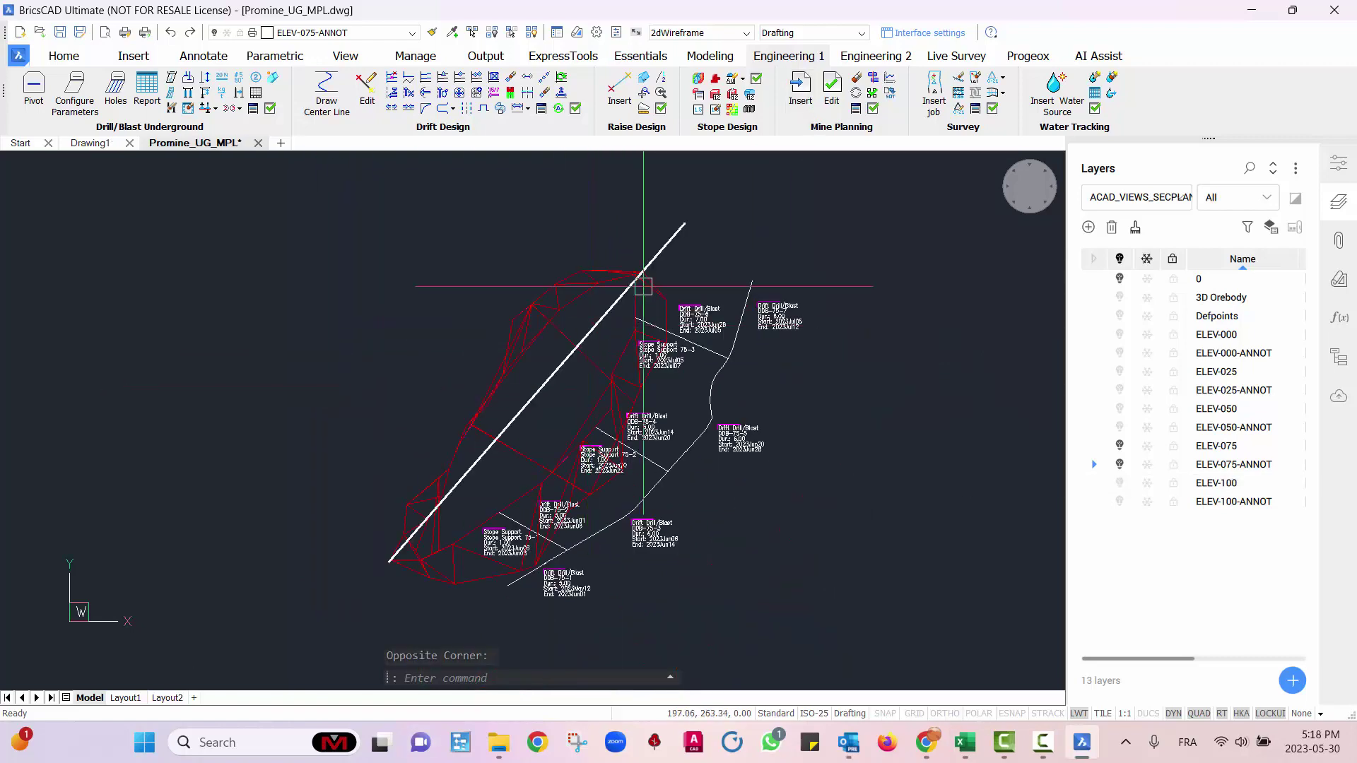
- Insert a Drift Drill/Blast task named DDB 075-1 with a duration of 2 west of the orebody's southern part
{"action": "left_click", "coordinate": [805, 112]}
{"action": "left_click", "coordinate": [675, 353]}
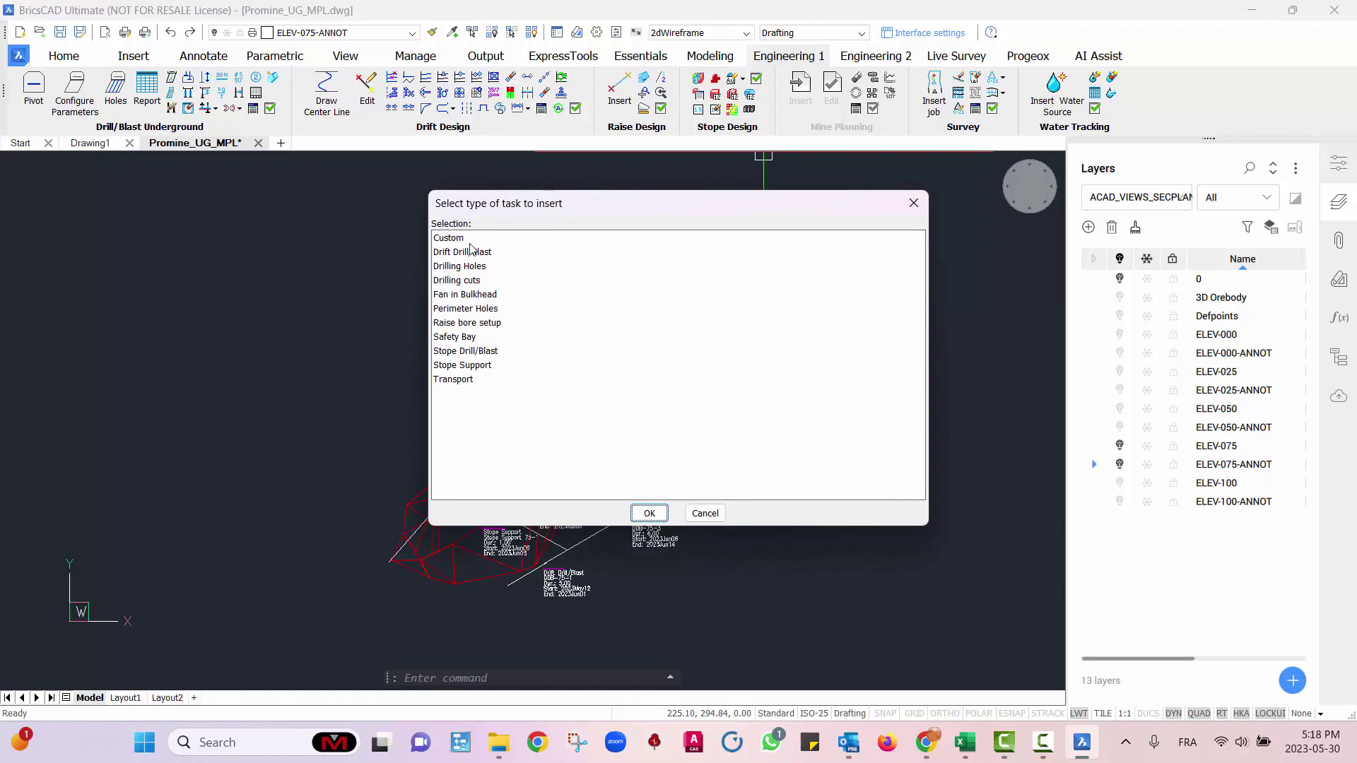
{"action": "left_click", "coordinate": [479, 253]}
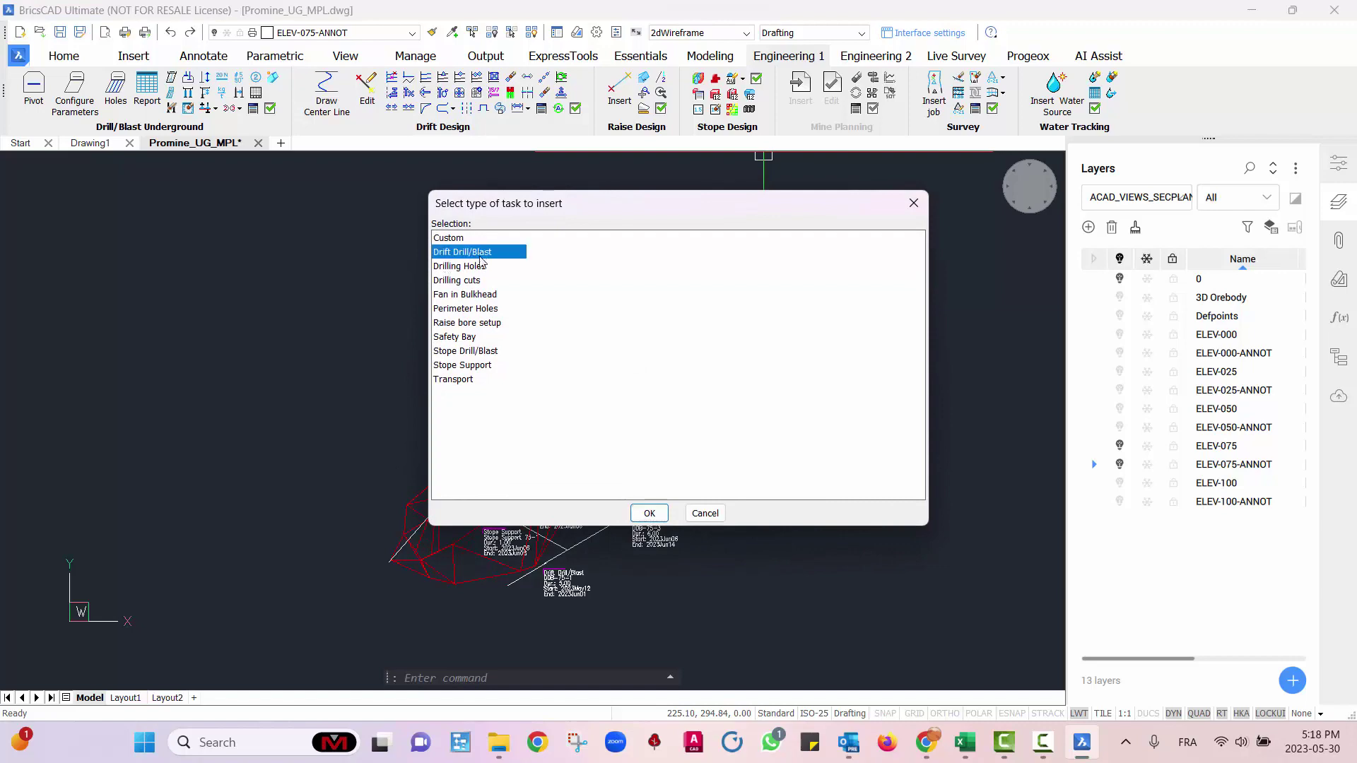
{"action": "left_click", "coordinate": [648, 514]}
{"action": "scroll", "coordinate": [387, 494], "scroll_direction": "up", "scroll_amount": 5}
{"action": "scroll", "coordinate": [470, 452], "scroll_direction": "up", "scroll_amount": 3}
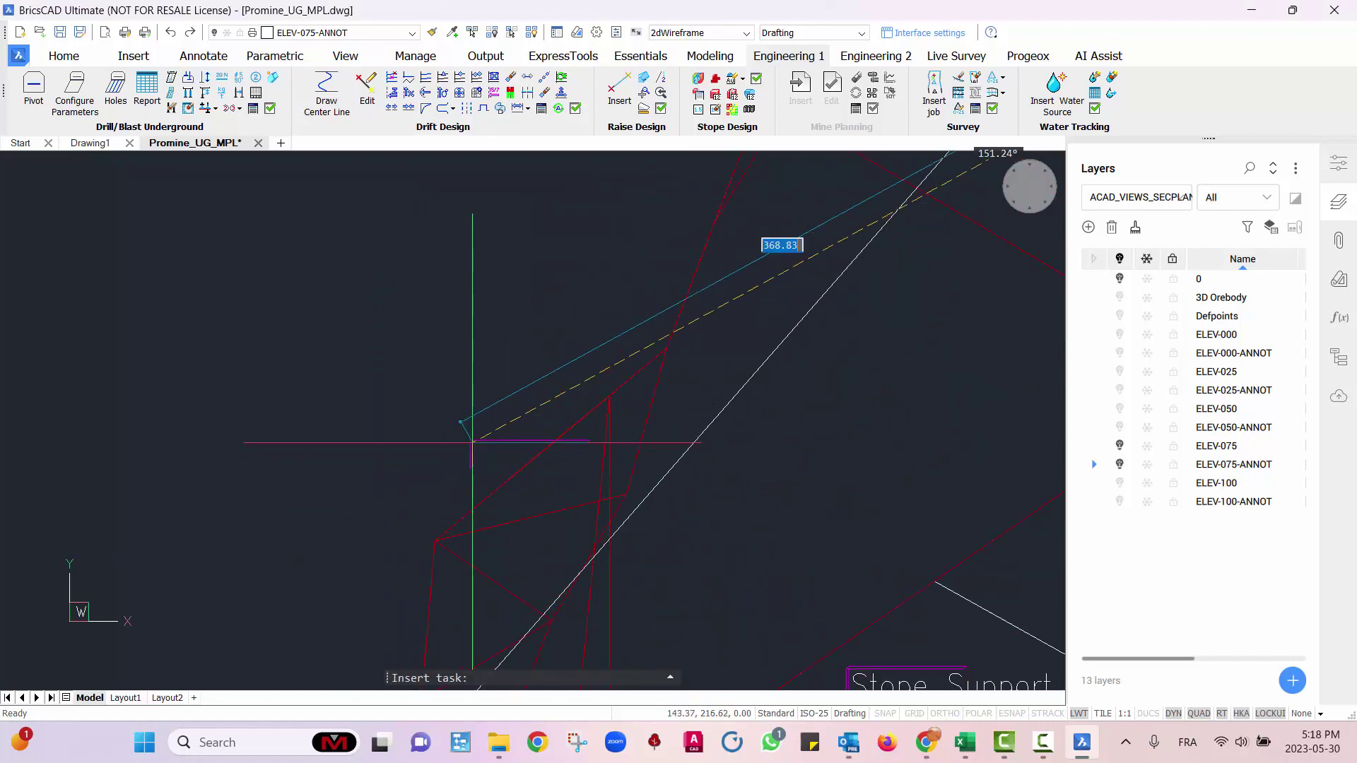
{"action": "middle_click_drag", "start_coordinate": [448, 348], "coordinate": [486, 489]}
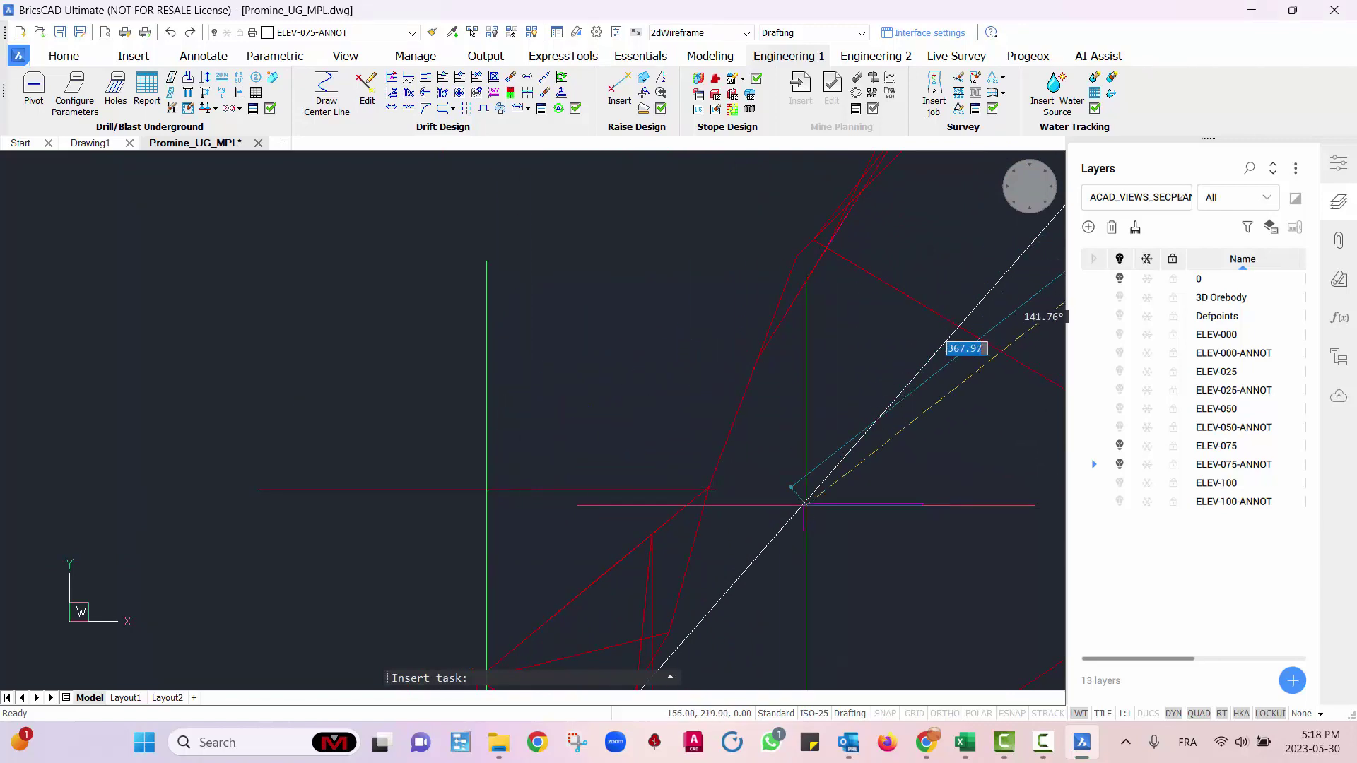
{"action": "scroll", "coordinate": [609, 463], "scroll_direction": "down", "scroll_amount": 4}
{"action": "middle_click_drag", "start_coordinate": [475, 498], "coordinate": [773, 553]}
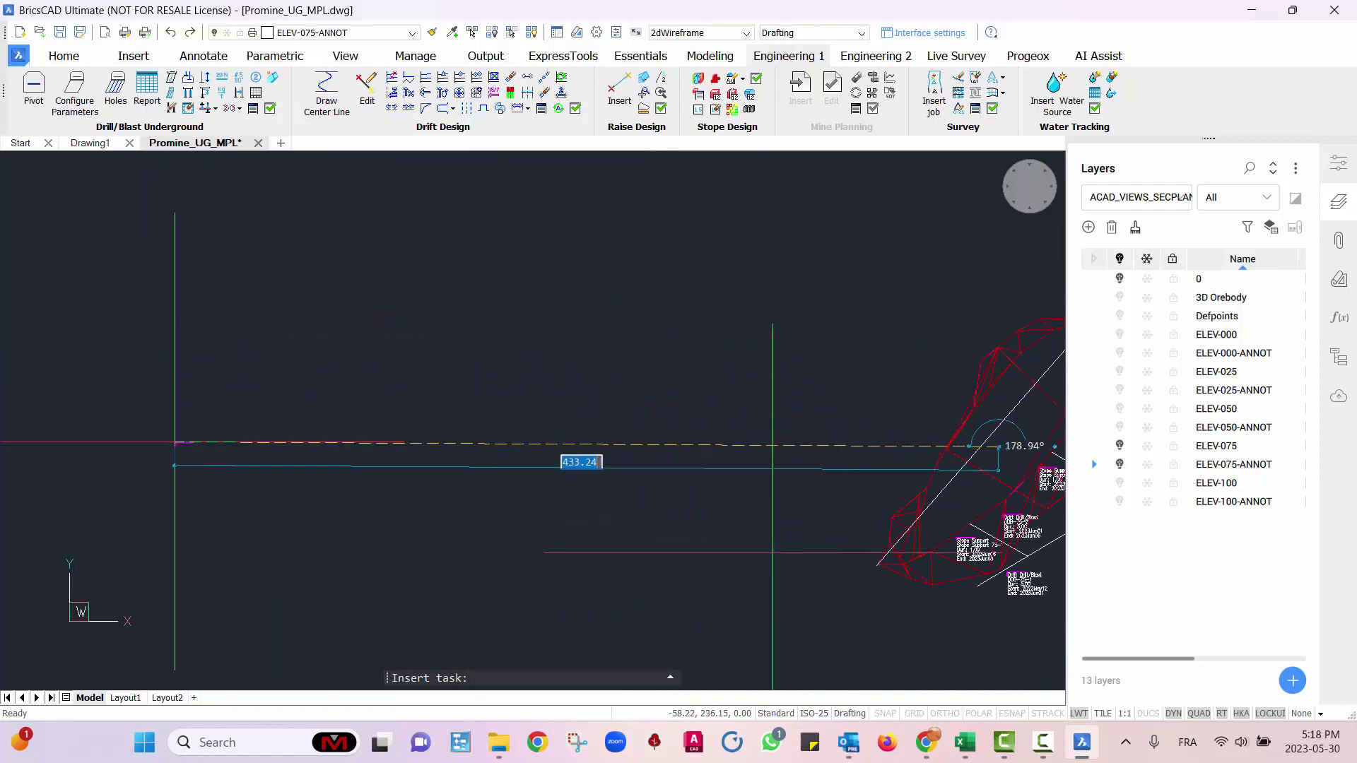
{"action": "middle_click_drag", "start_coordinate": [815, 537], "coordinate": [362, 540]}
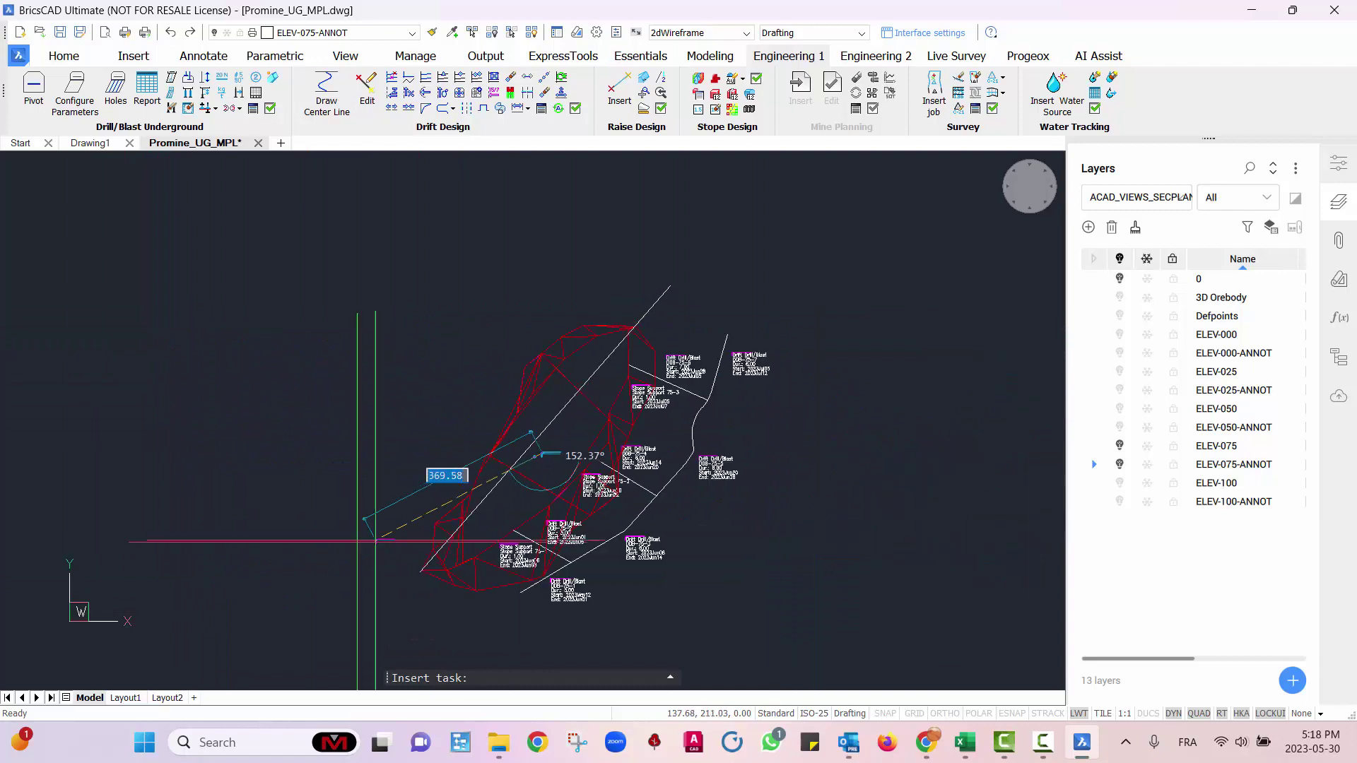
{"action": "scroll", "coordinate": [458, 489], "scroll_direction": "up", "scroll_amount": 3}
{"action": "scroll", "coordinate": [459, 478], "scroll_direction": "up", "scroll_amount": 5}
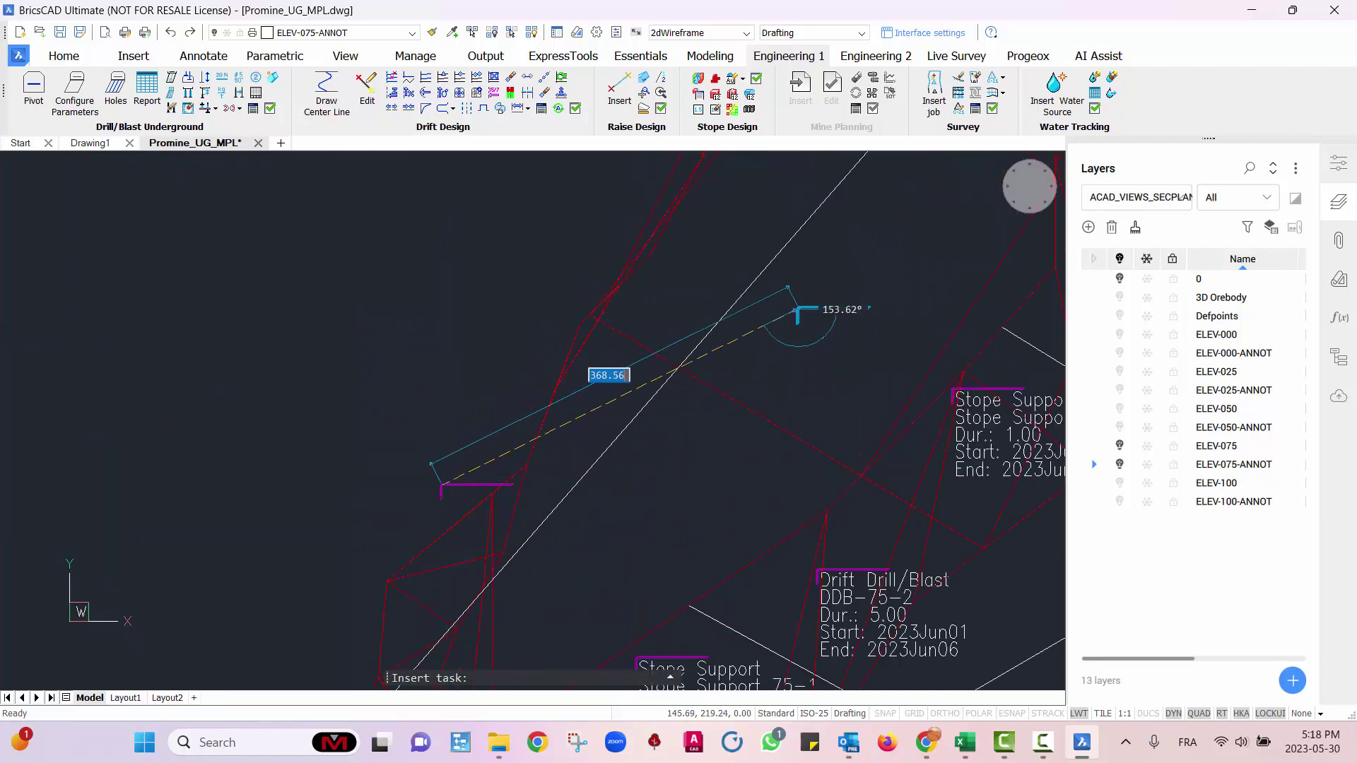
{"action": "left_click", "coordinate": [355, 431]}
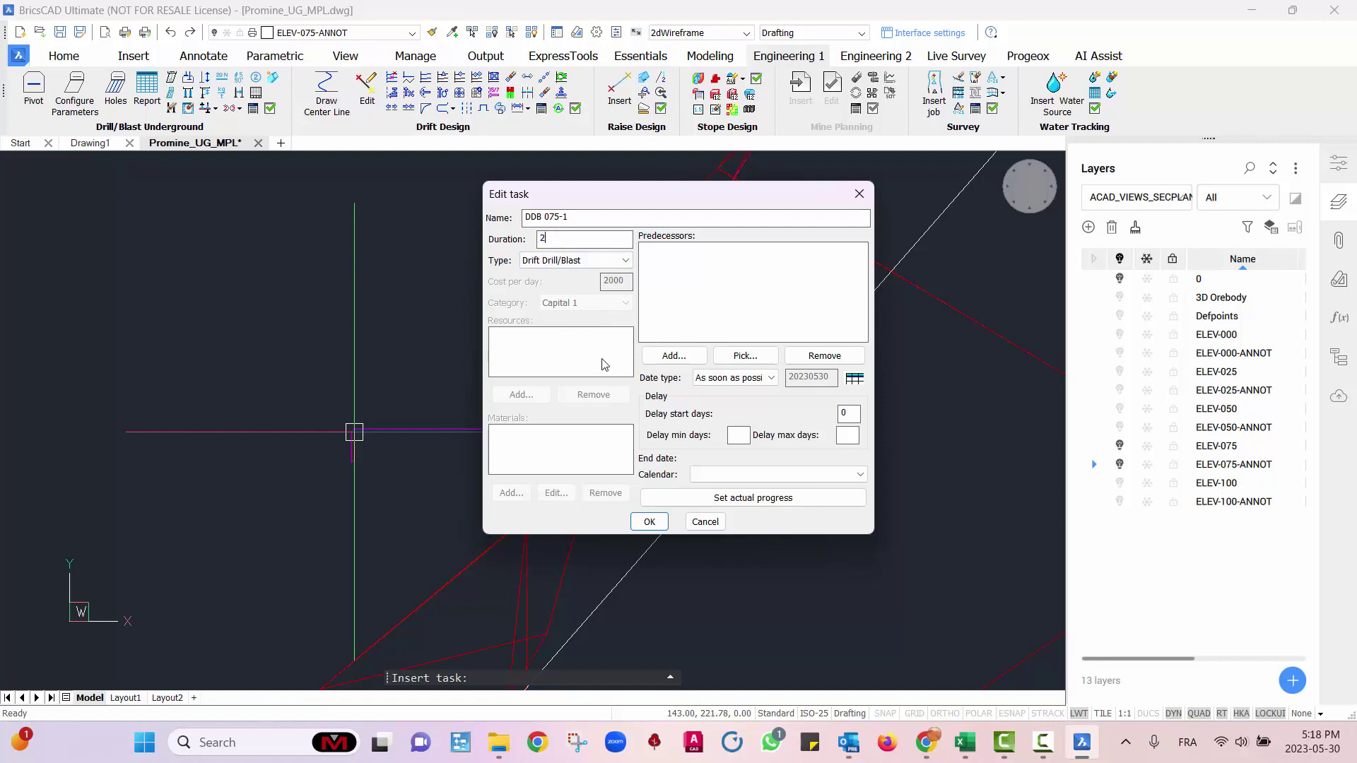
- Try the overcut drift's centre line as the predecessor of DDB 075-1, and remove it from the predecessors
{"action": "left_click", "coordinate": [746, 357]}
{"action": "scroll", "coordinate": [764, 517], "scroll_direction": "down", "scroll_amount": 3}
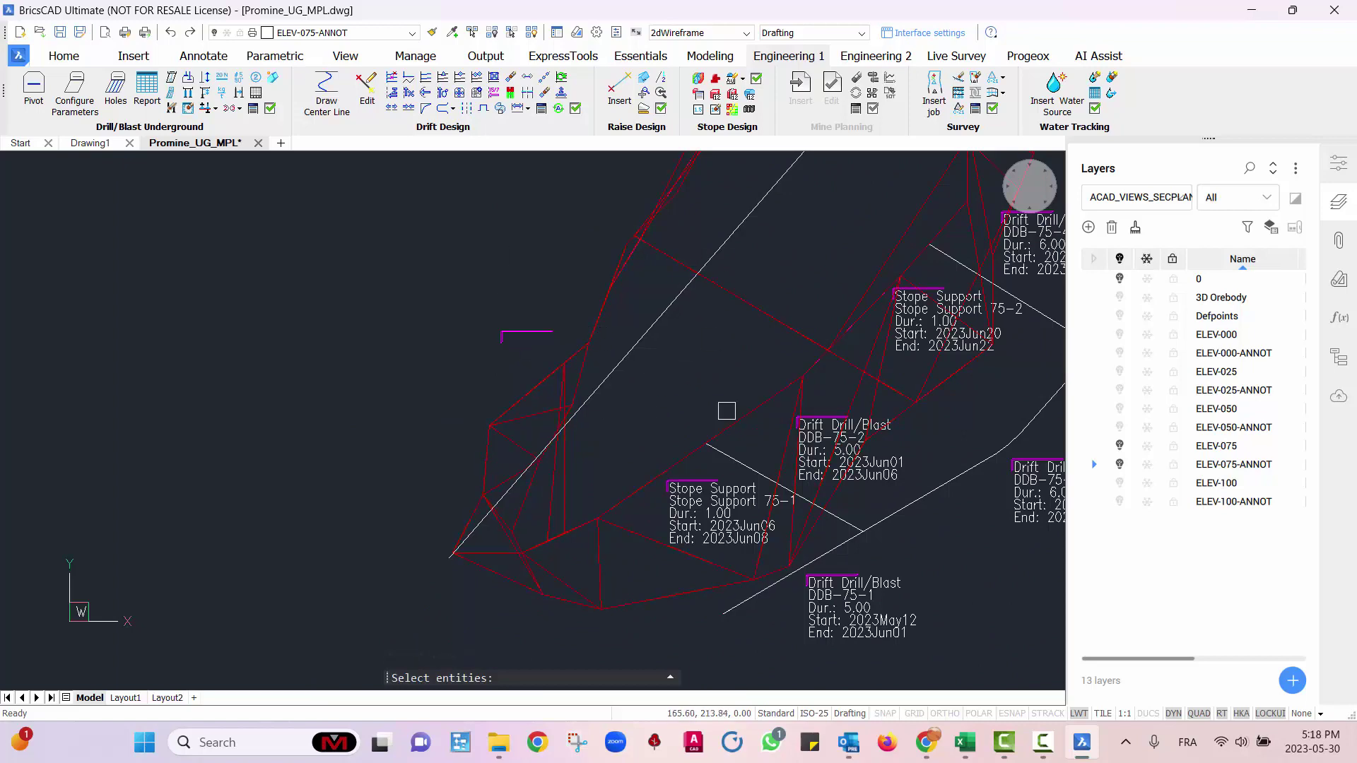
{"action": "left_click", "coordinate": [617, 366]}
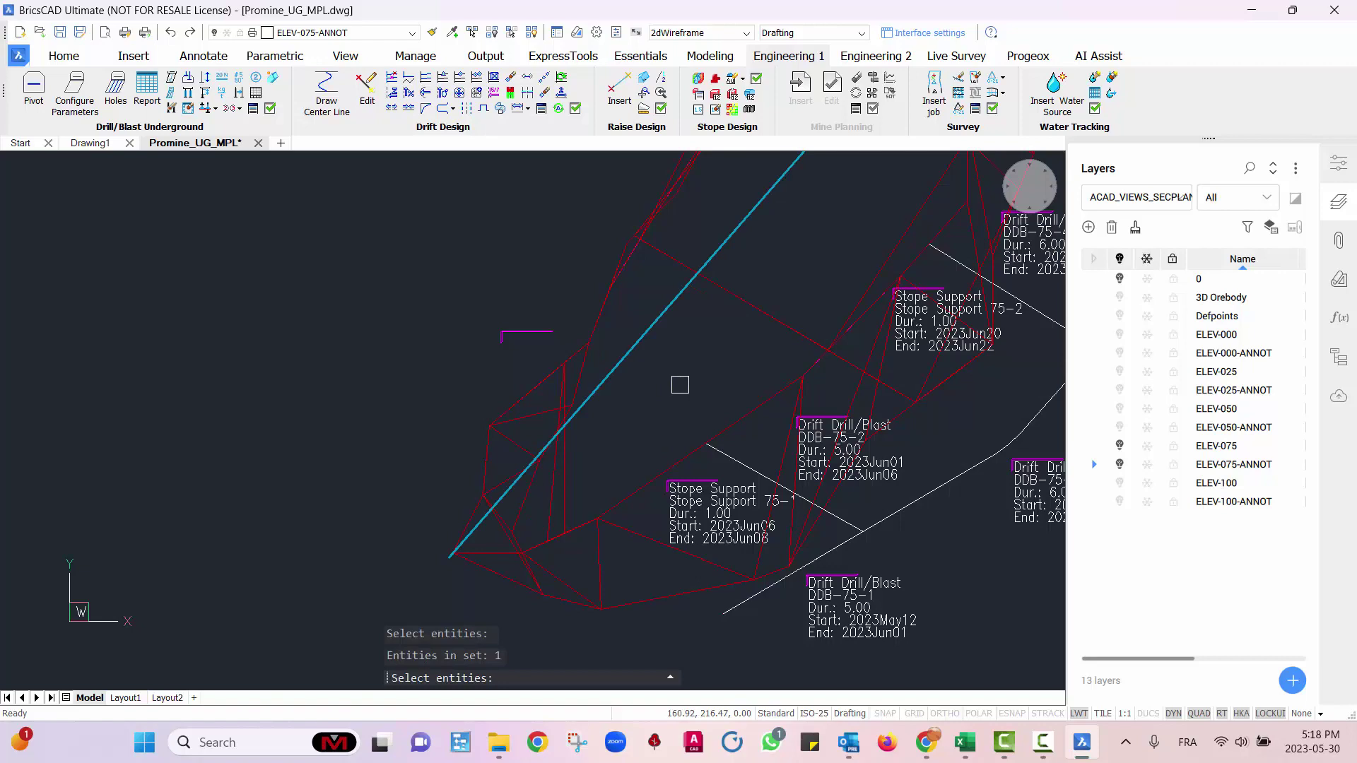
{"action": "key", "text": "Return"}
{"action": "left_click", "coordinate": [671, 247]}
{"action": "left_click", "coordinate": [824, 355]}
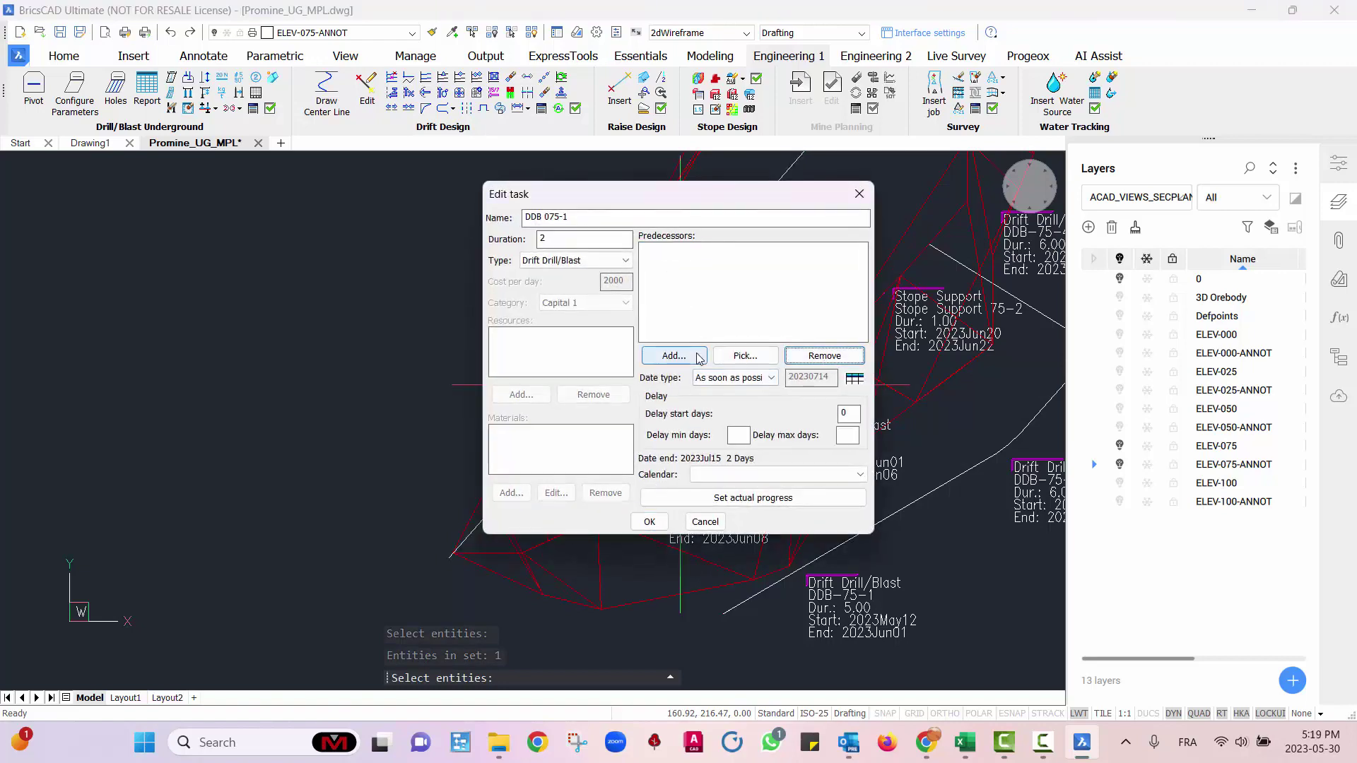
- Add the mining block Block 3 as the predecessor of DDB 075-1 and accept the task
{"action": "left_click", "coordinate": [673, 357]}
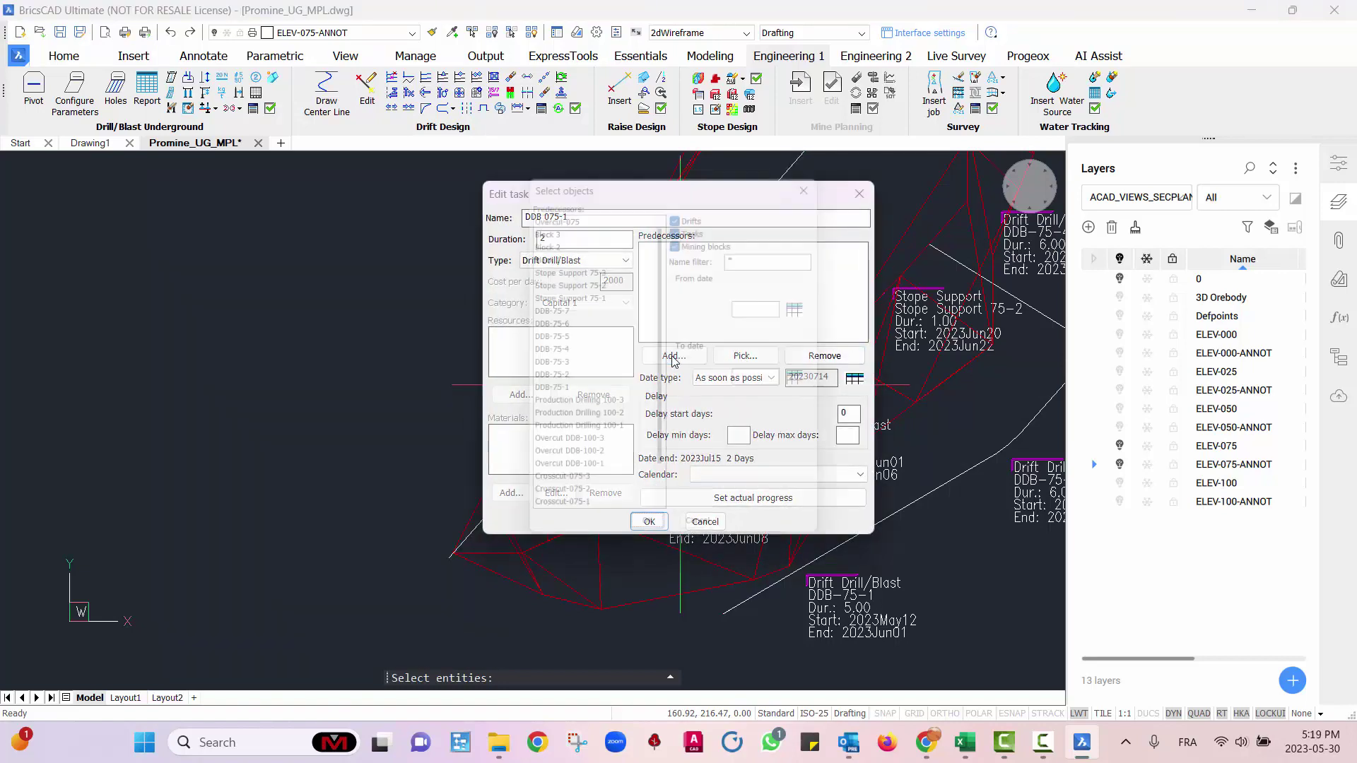
{"action": "left_click", "coordinate": [558, 224]}
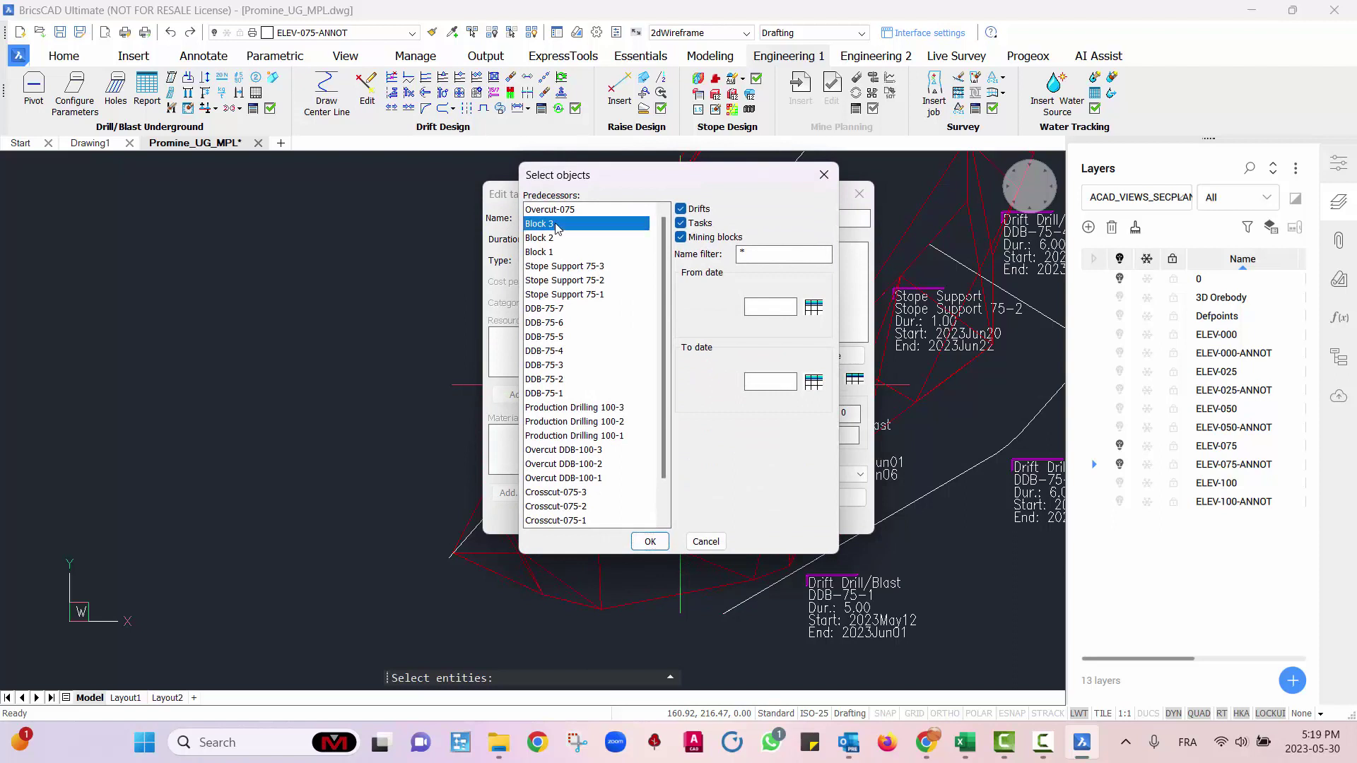
{"action": "left_click", "coordinate": [650, 542]}
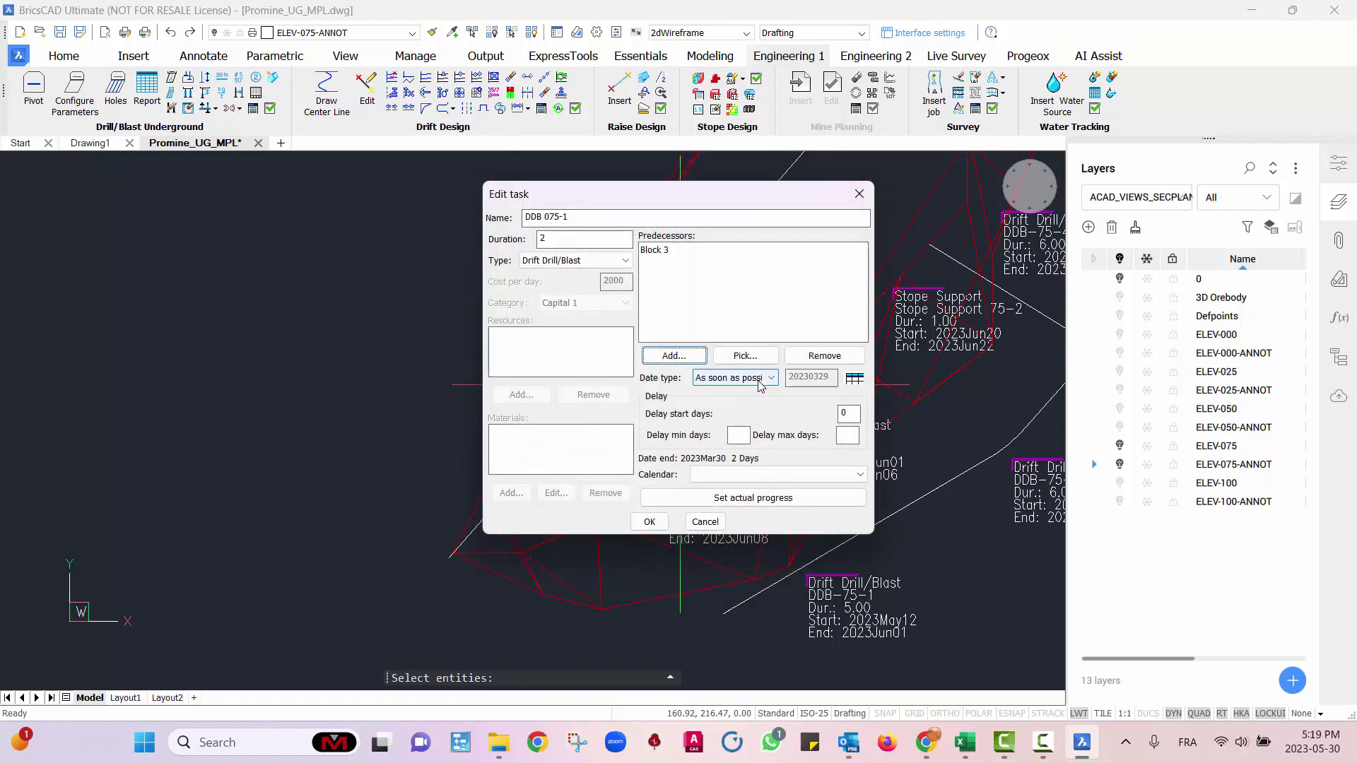
{"action": "left_click", "coordinate": [647, 522]}
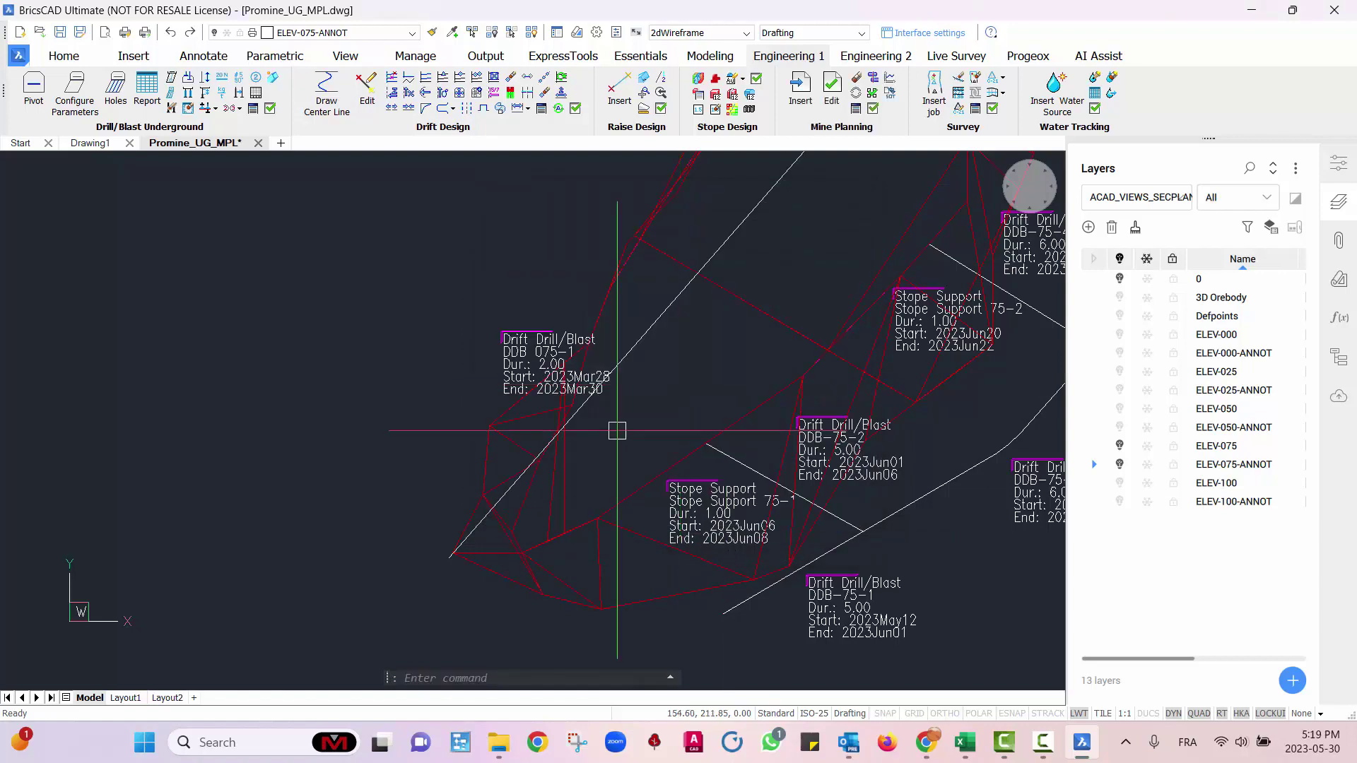
- Move the DDB 075-1 task label a short distance northwest, clear of the orebody outline
{"action": "scroll", "coordinate": [617, 434], "scroll_direction": "up", "scroll_amount": 5}
{"action": "left_click", "coordinate": [530, 278]}
{"action": "left_click", "coordinate": [458, 349]}
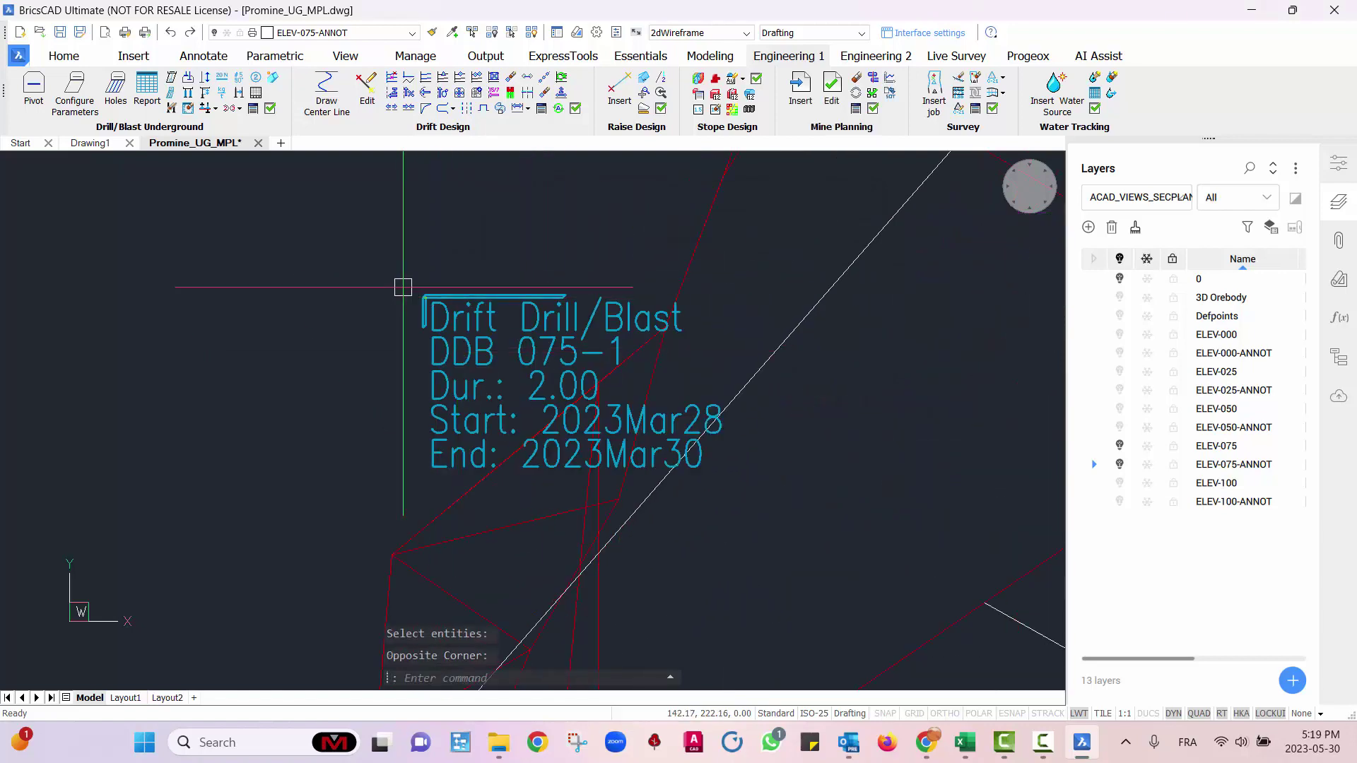
{"action": "type", "text": "m"}
{"action": "key", "text": "Return"}
{"action": "left_click", "coordinate": [529, 346]}
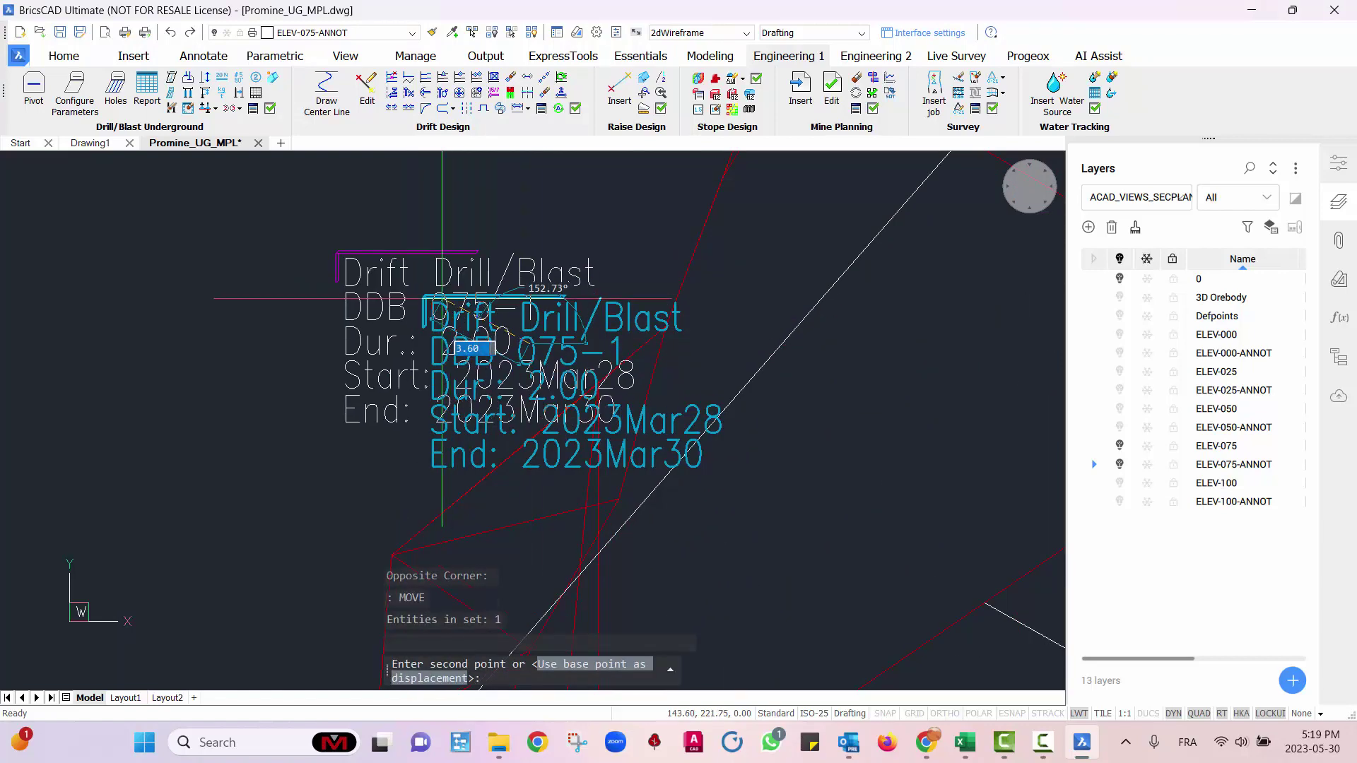
{"action": "left_click", "coordinate": [418, 288]}
{"action": "left_click", "coordinate": [832, 92]}
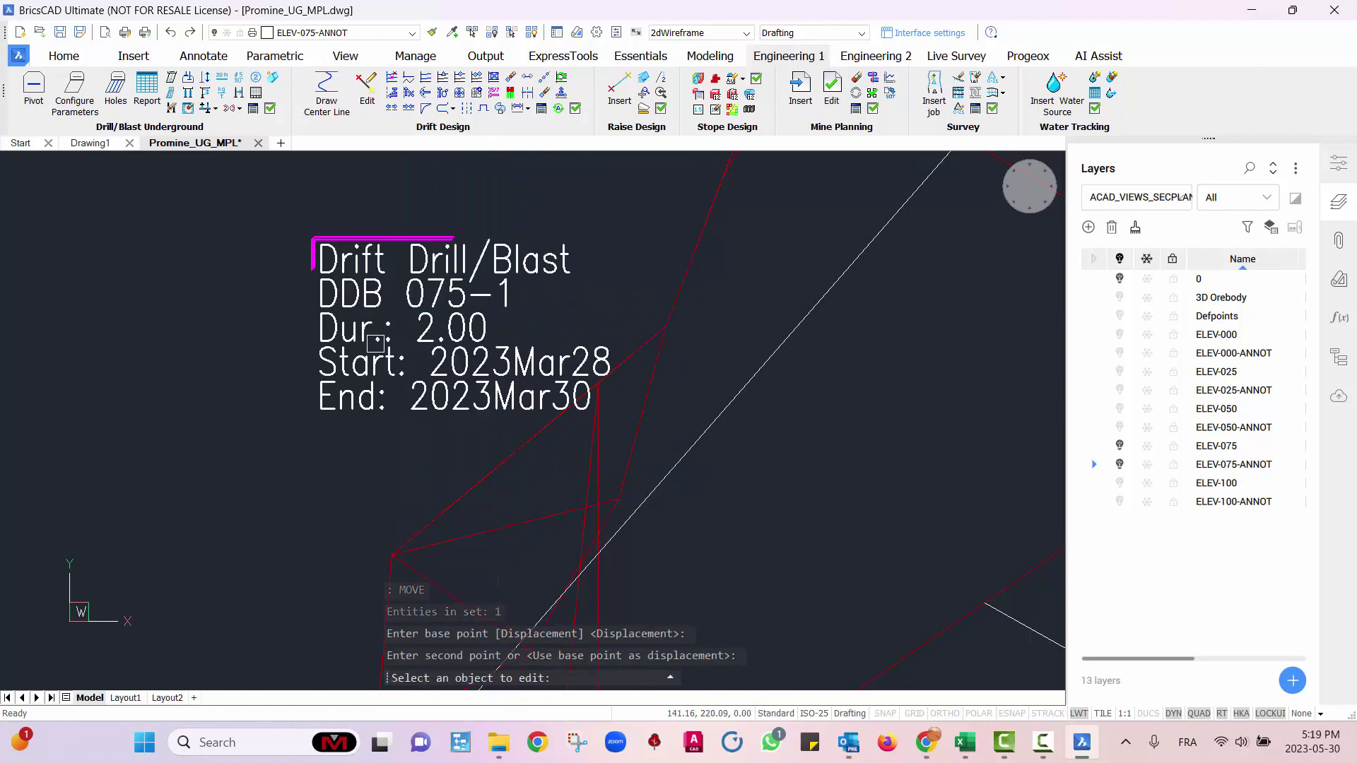
{"action": "left_click", "coordinate": [376, 344]}
{"action": "key", "text": "Return"}
{"action": "middle_click_drag", "start_coordinate": [470, 299], "coordinate": [547, 364]}
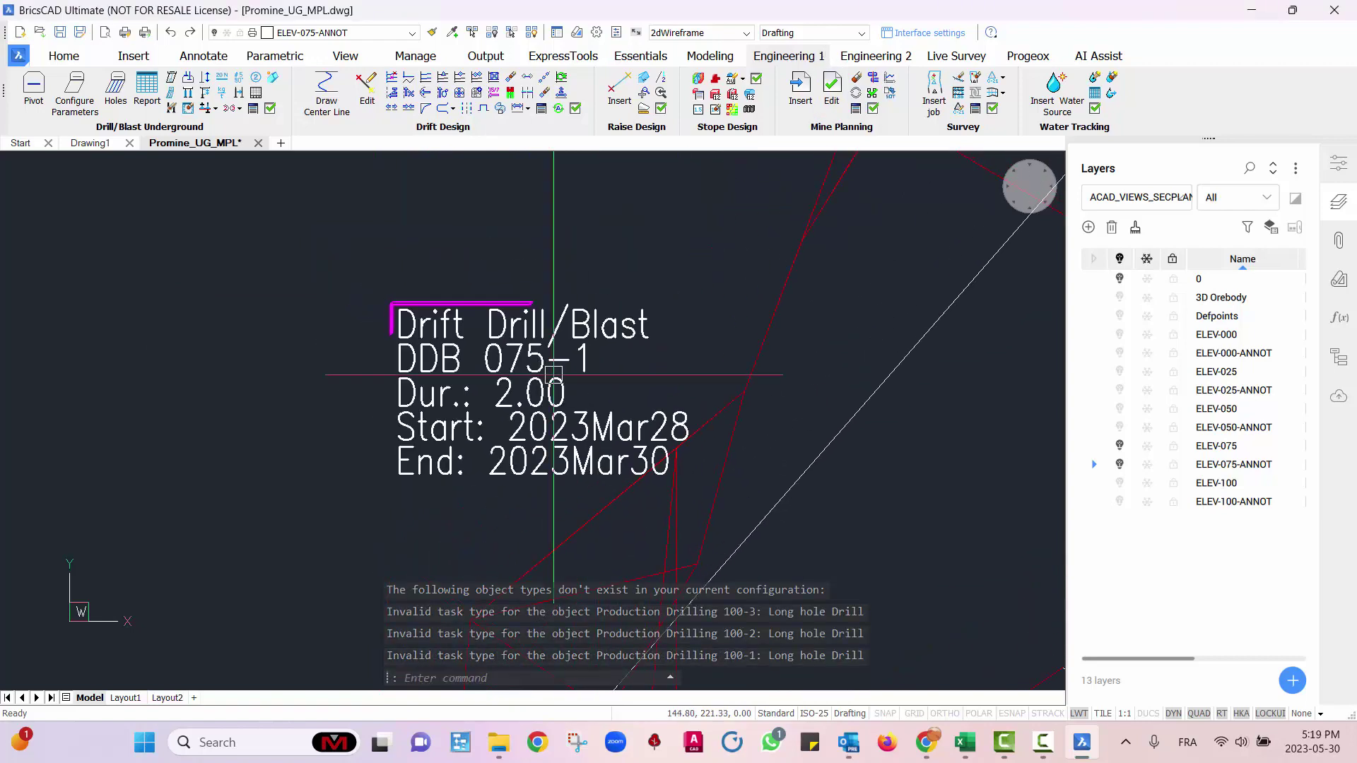
{"action": "key", "text": "Escape"}
- Insert a second Drift Drill/Blast task named DDB 075-2 west of the orebody's northern part
{"action": "scroll", "coordinate": [593, 399], "scroll_direction": "down", "scroll_amount": 2}
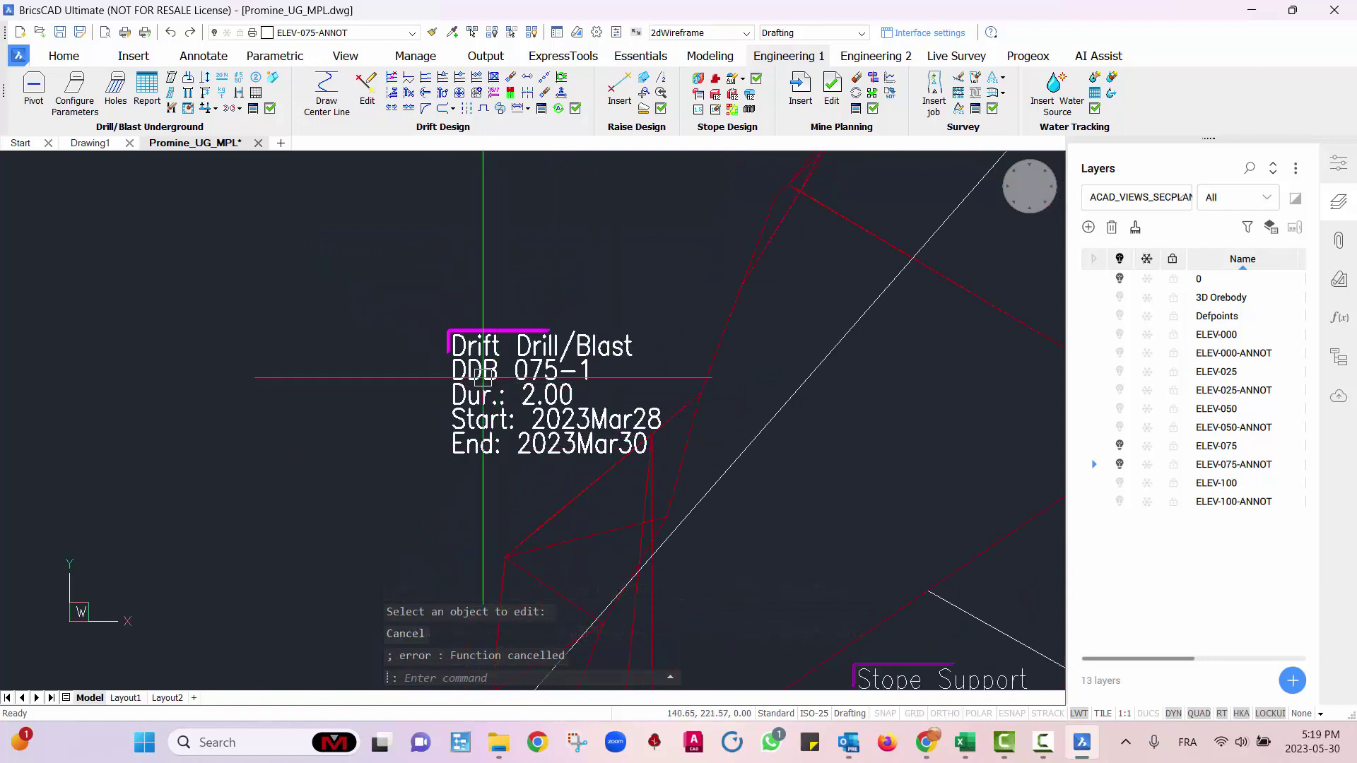
{"action": "mouse_move", "coordinate": [573, 385]}
{"action": "middle_mouse_down"}
{"action": "mouse_move", "coordinate": [463, 581]}
{"action": "mouse_move", "coordinate": [457, 461]}
{"action": "middle_mouse_up"}
{"action": "scroll", "coordinate": [460, 574], "scroll_direction": "down", "scroll_amount": 3}
{"action": "middle_click_drag", "start_coordinate": [666, 393], "coordinate": [535, 576]}
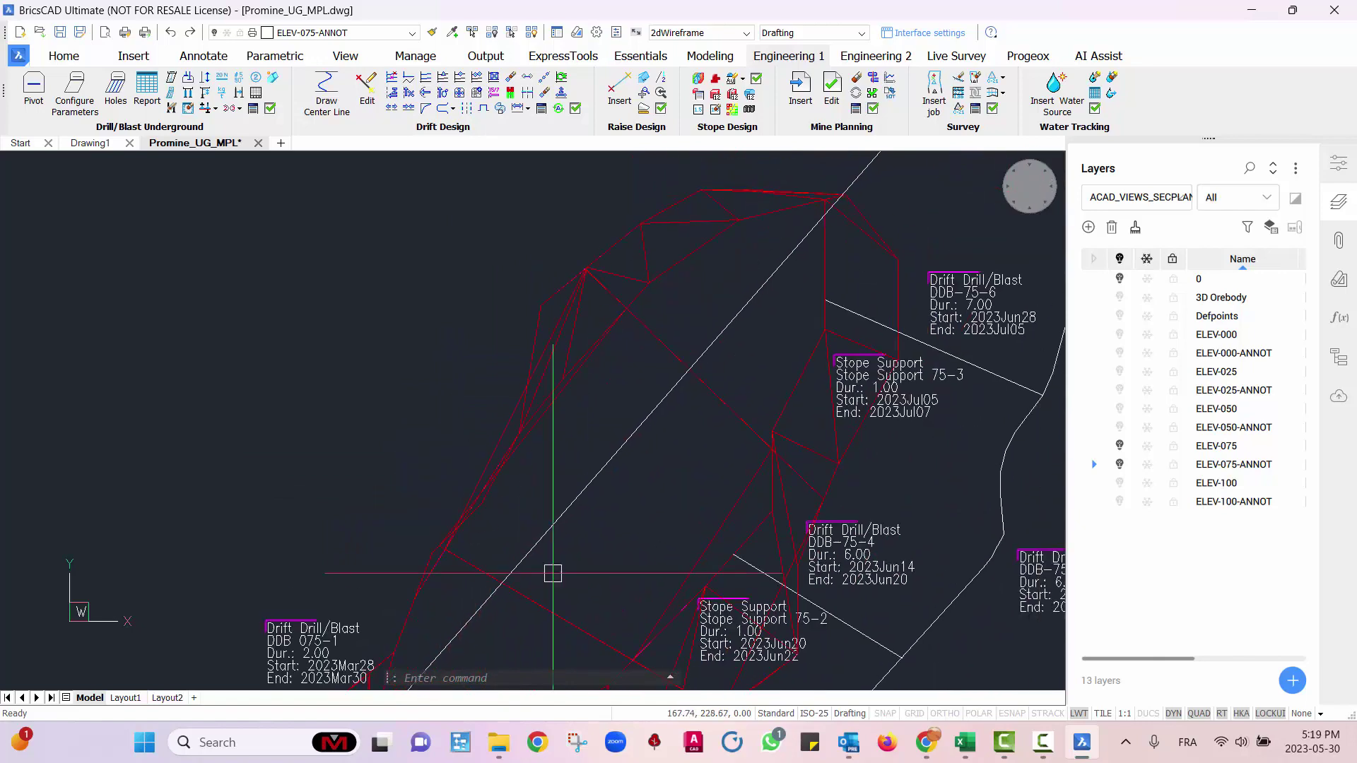
{"action": "left_click", "coordinate": [800, 88]}
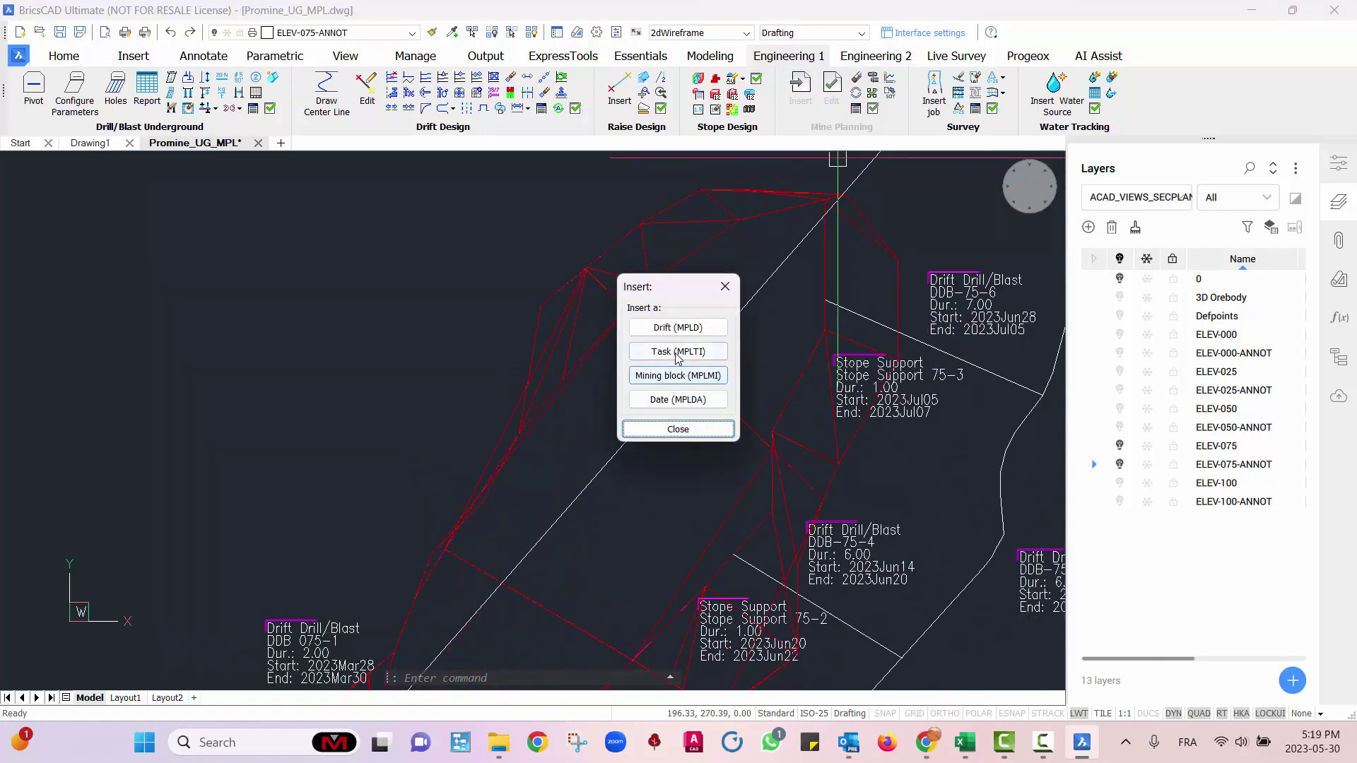
{"action": "left_click", "coordinate": [676, 353]}
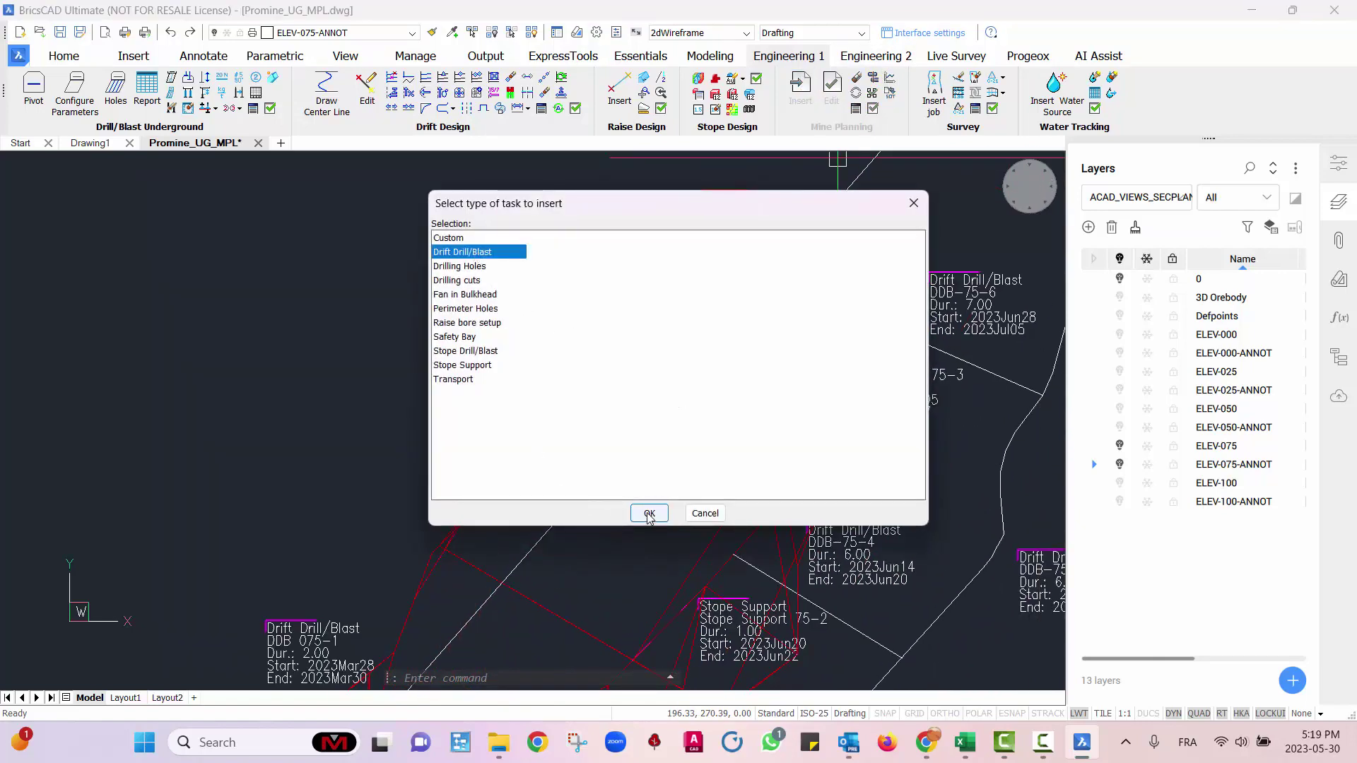
{"action": "left_click", "coordinate": [648, 513]}
{"action": "scroll", "coordinate": [533, 443], "scroll_direction": "up", "scroll_amount": 4}
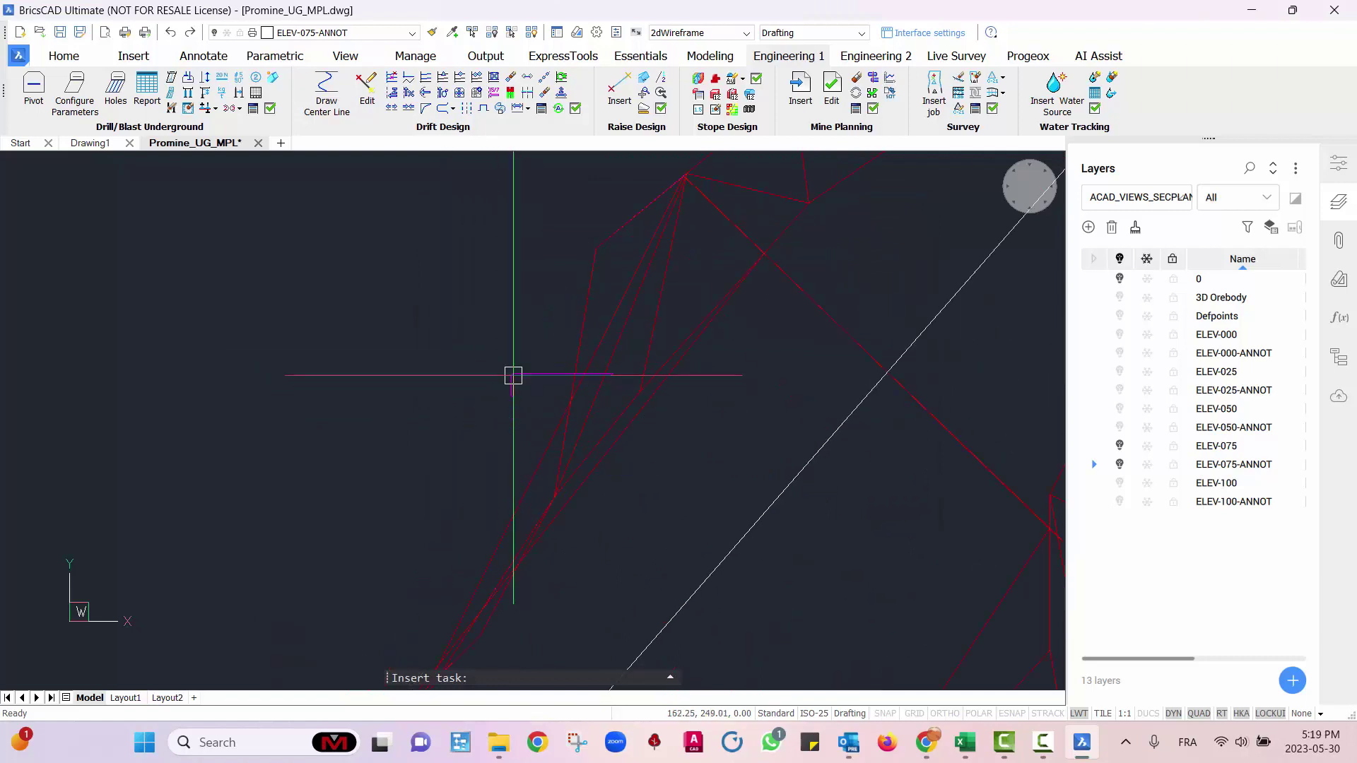
{"action": "left_click", "coordinate": [514, 375]}
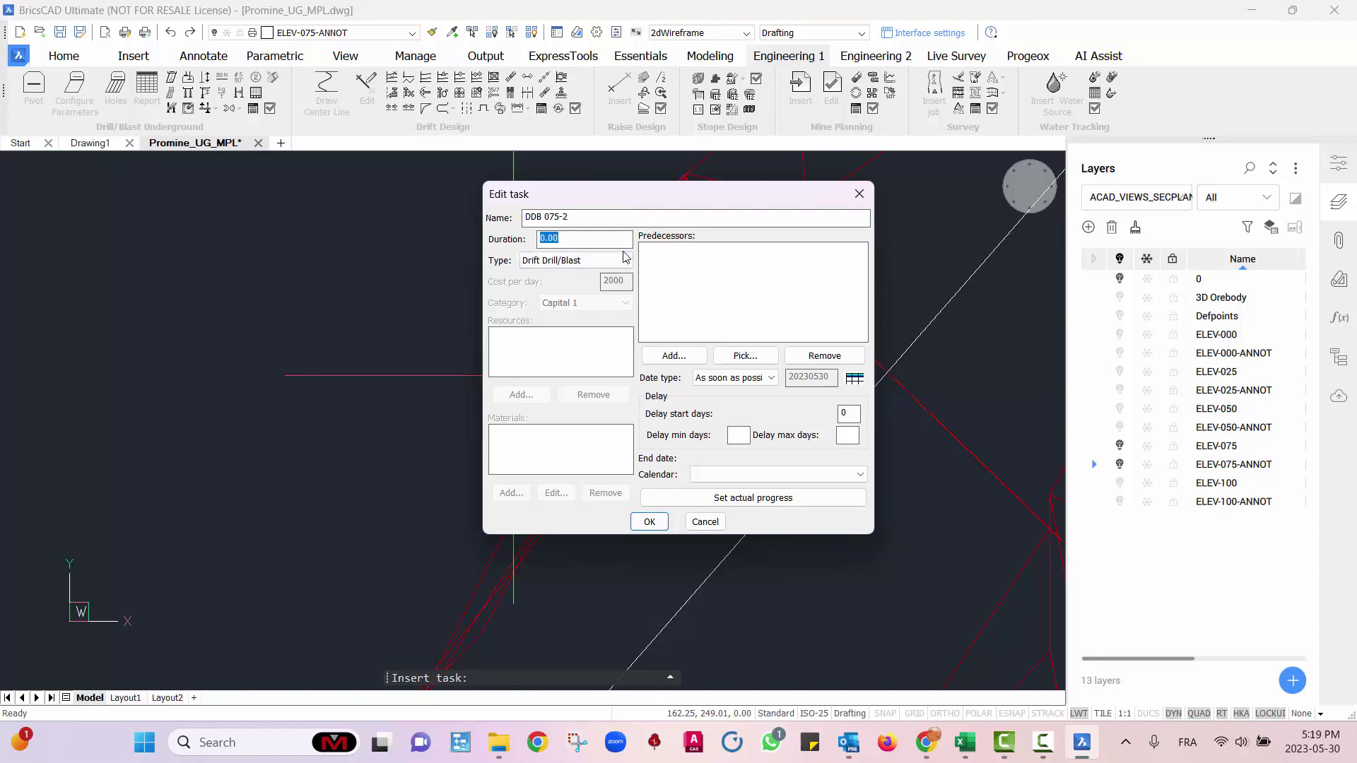
- Give DDB 075-2 a duration of 2, assign DDB 075-1 as its predecessor, and accept the task
{"action": "left_click", "coordinate": [745, 356]}
{"action": "scroll", "coordinate": [672, 303], "scroll_direction": "up", "scroll_amount": 3}
{"action": "left_click", "coordinate": [379, 598]}
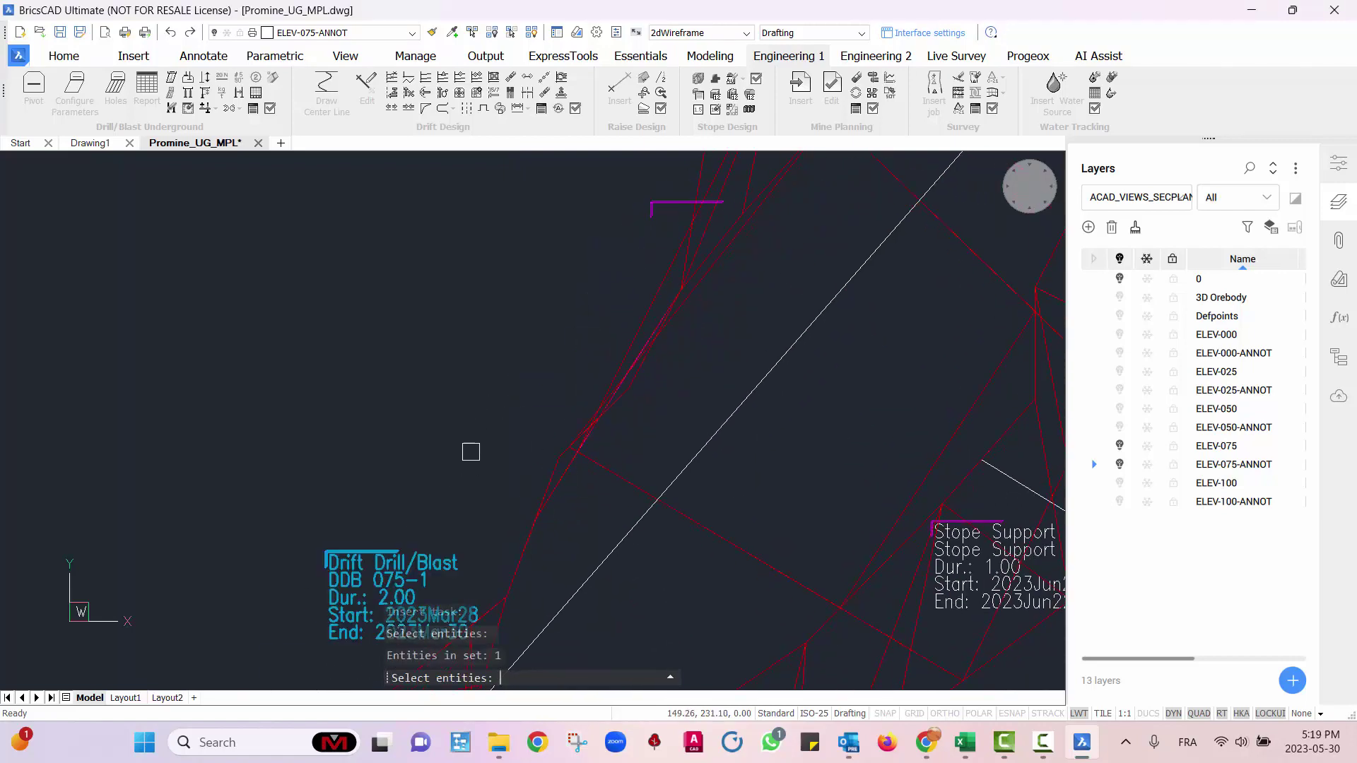
{"action": "key", "text": "Return"}
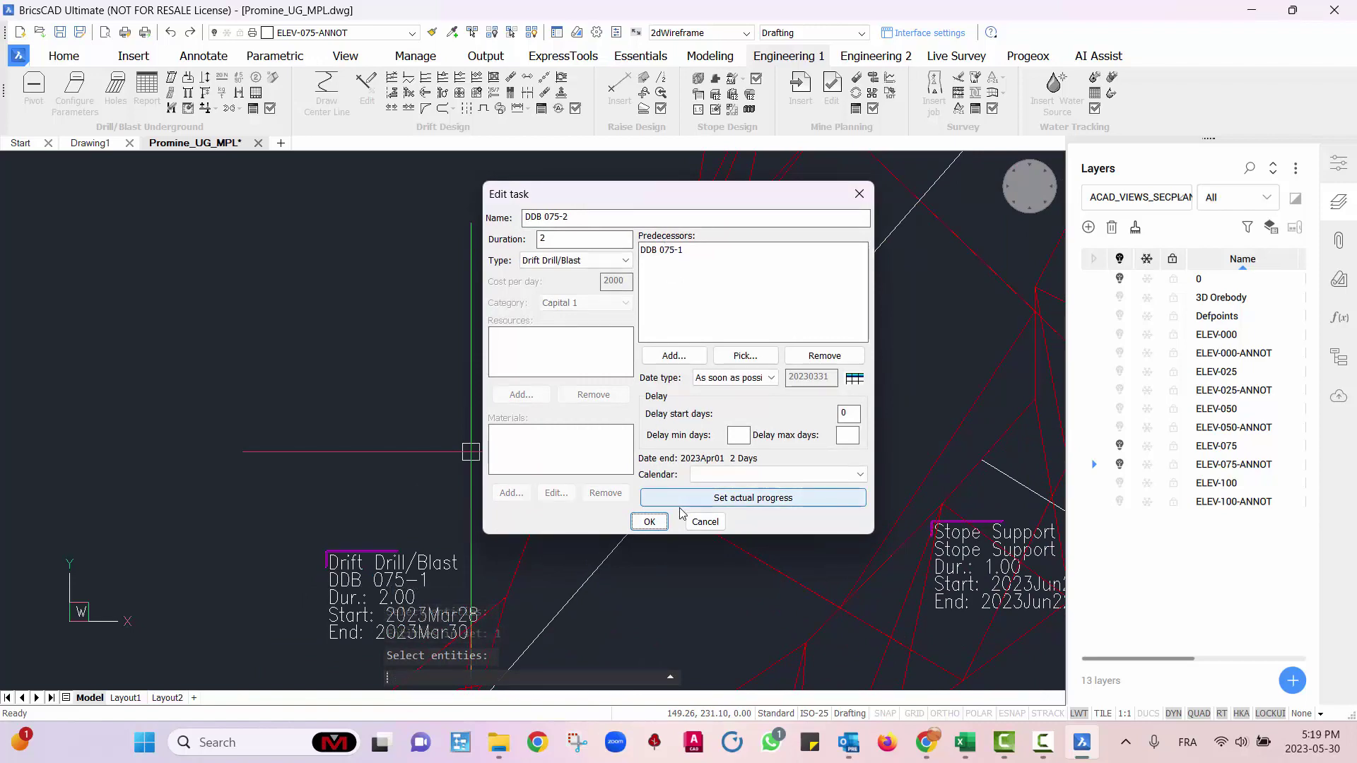
{"action": "left_click", "coordinate": [649, 521]}
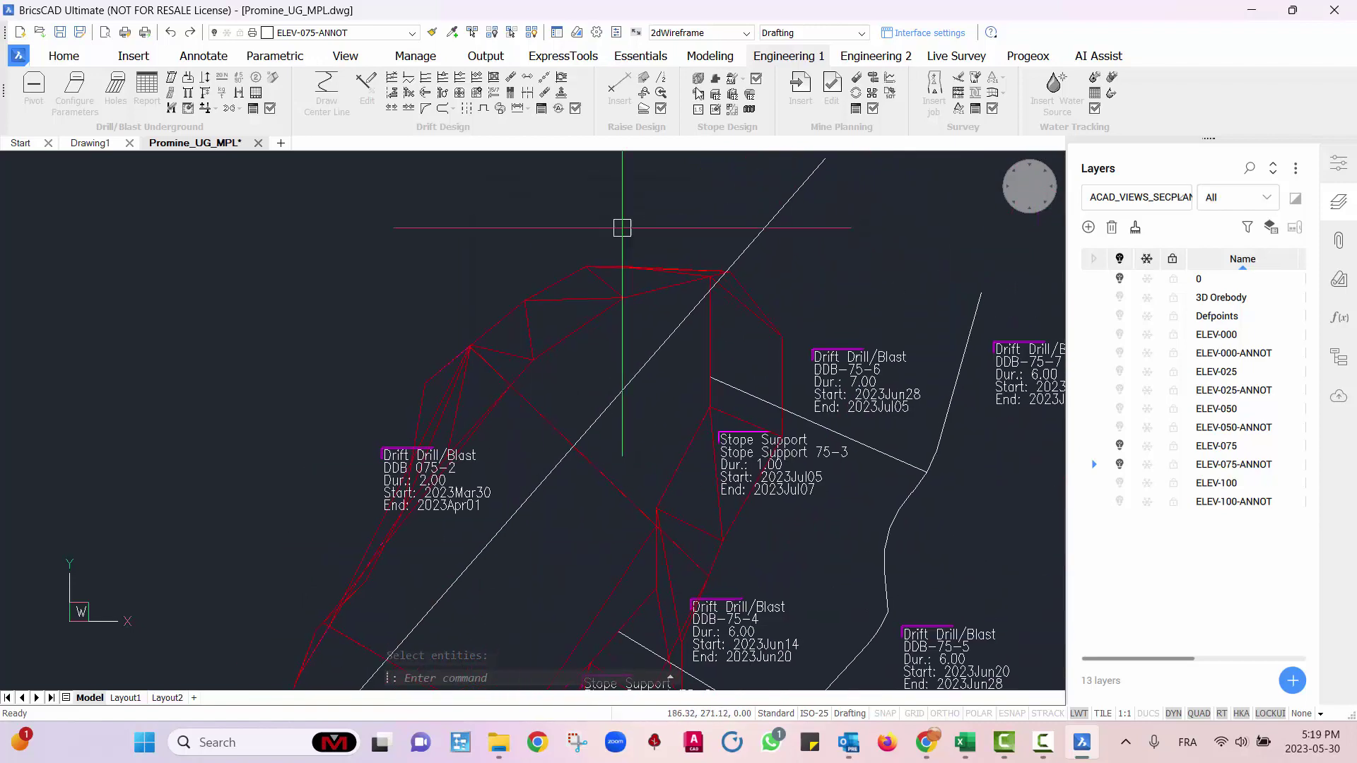
- Insert a third Drift Drill/Blast task just north of the orebody's upper end
{"action": "left_click", "coordinate": [806, 103]}
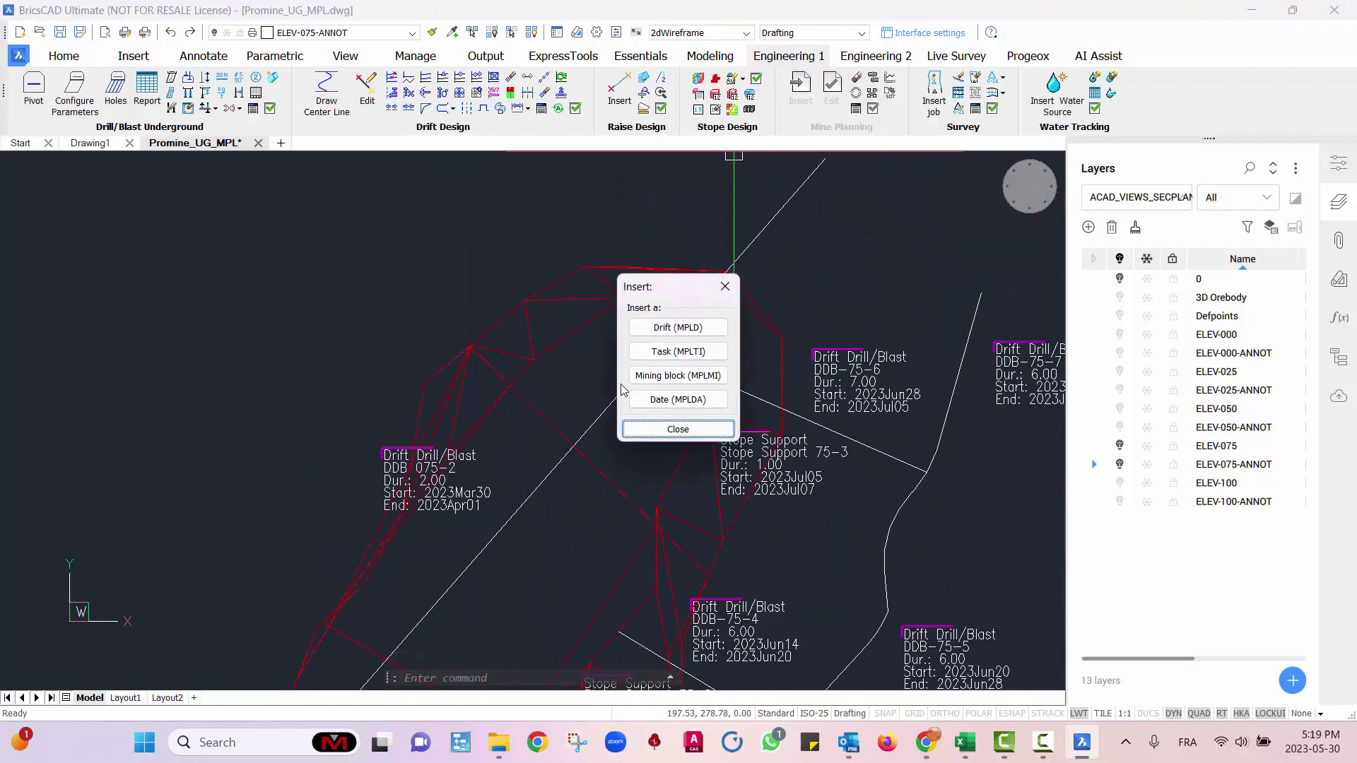
{"action": "left_click", "coordinate": [687, 353]}
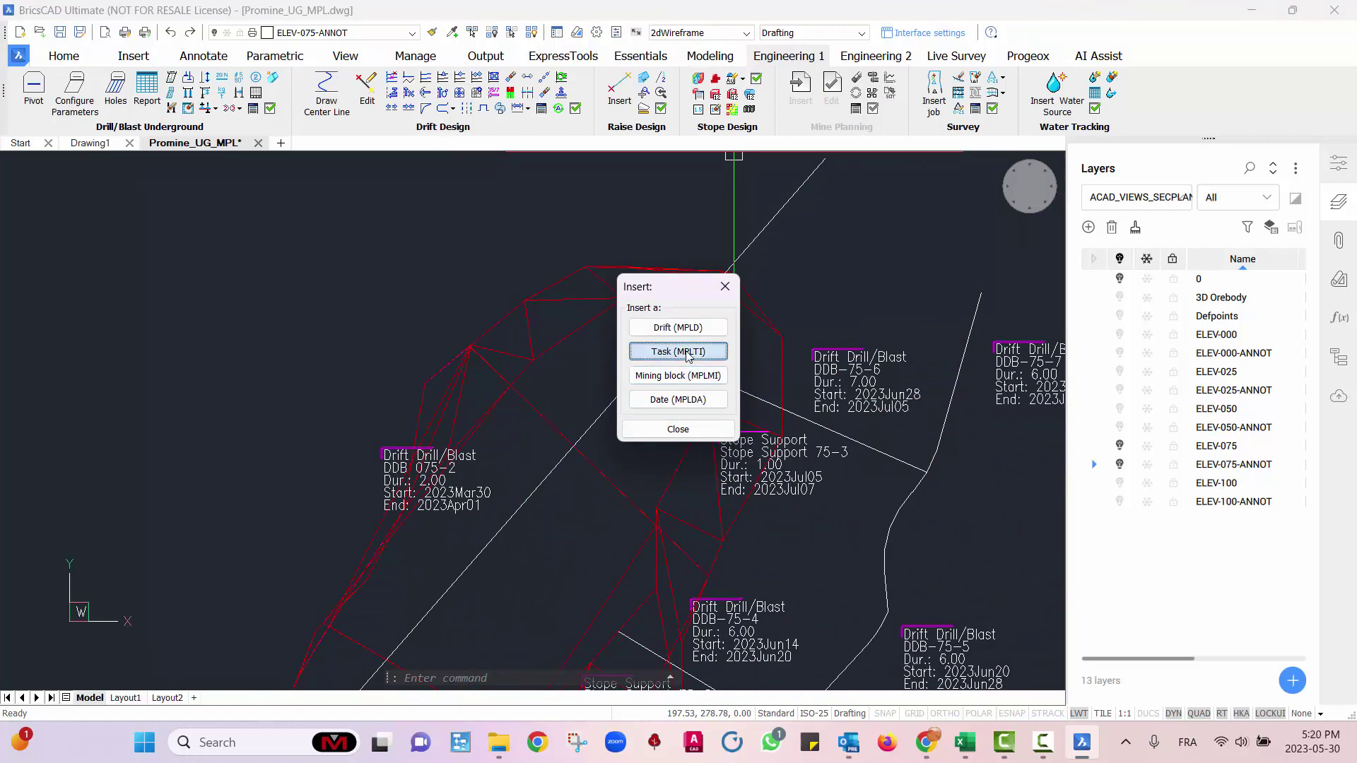
{"action": "left_click", "coordinate": [488, 253]}
{"action": "left_click", "coordinate": [649, 513]}
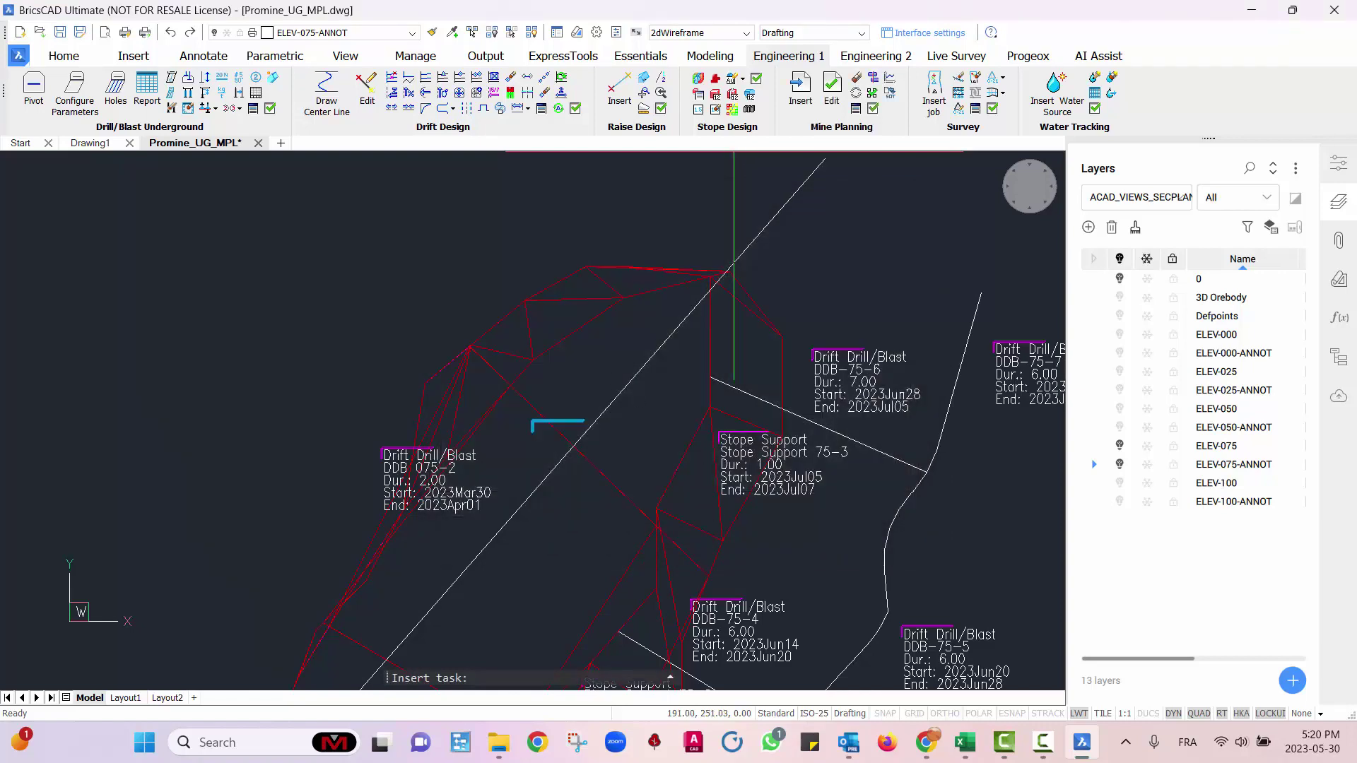
{"action": "scroll", "coordinate": [424, 298], "scroll_direction": "up", "scroll_amount": 5}
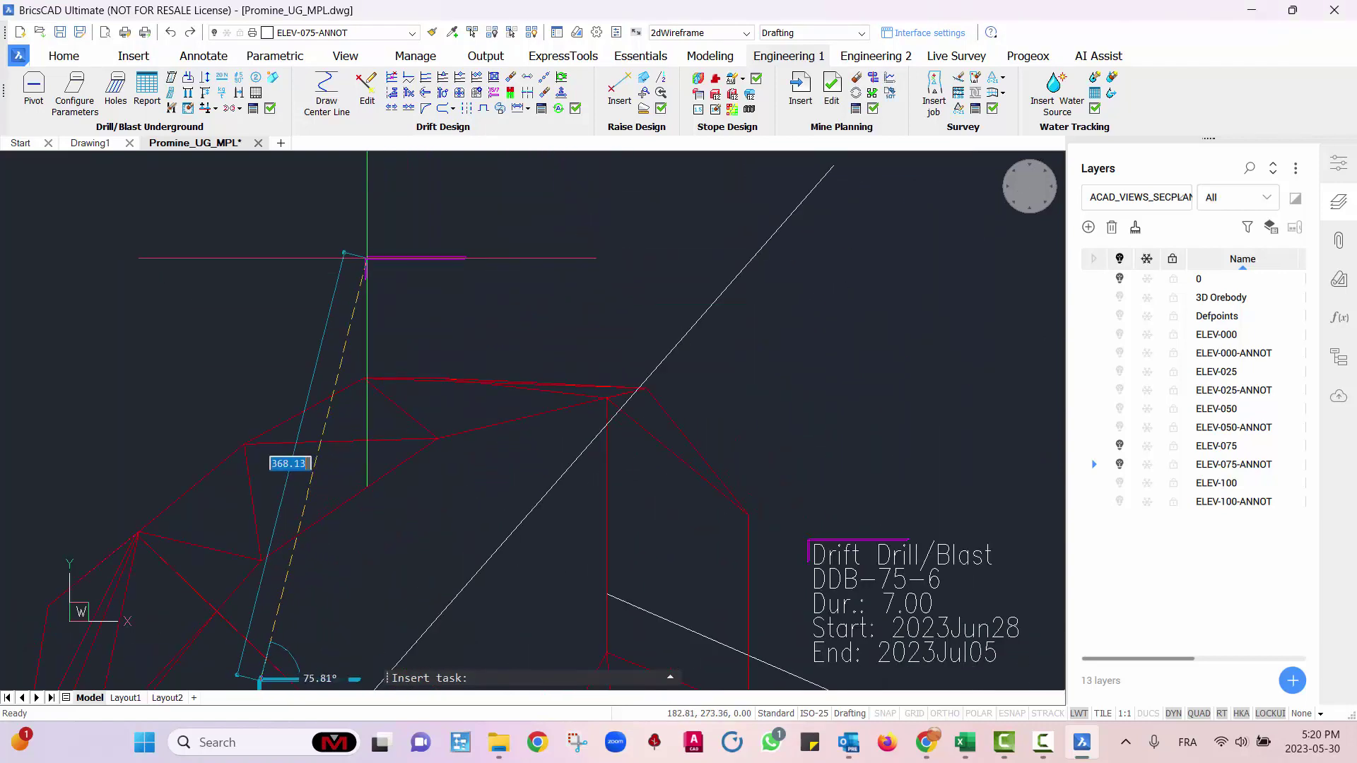
{"action": "left_click", "coordinate": [367, 258]}
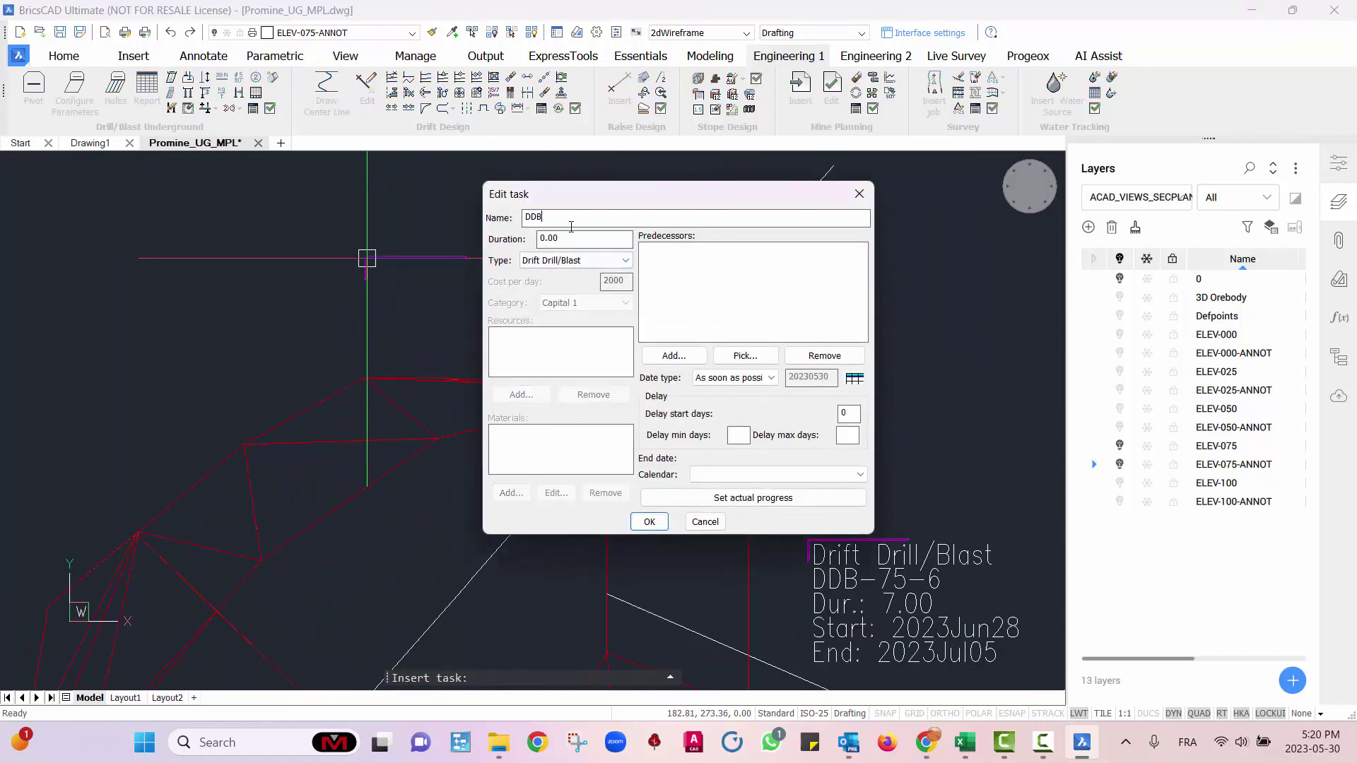
- Name the task DDB 075-3, give it a duration of 2, assign DDB 075-2 as its predecessor, and accept it
{"action": "left_click_drag", "start_coordinate": [613, 246], "coordinate": [530, 253]}
{"action": "left_click", "coordinate": [745, 356]}
{"action": "scroll", "coordinate": [537, 494], "scroll_direction": "up", "scroll_amount": 3}
{"action": "left_click", "coordinate": [537, 501]}
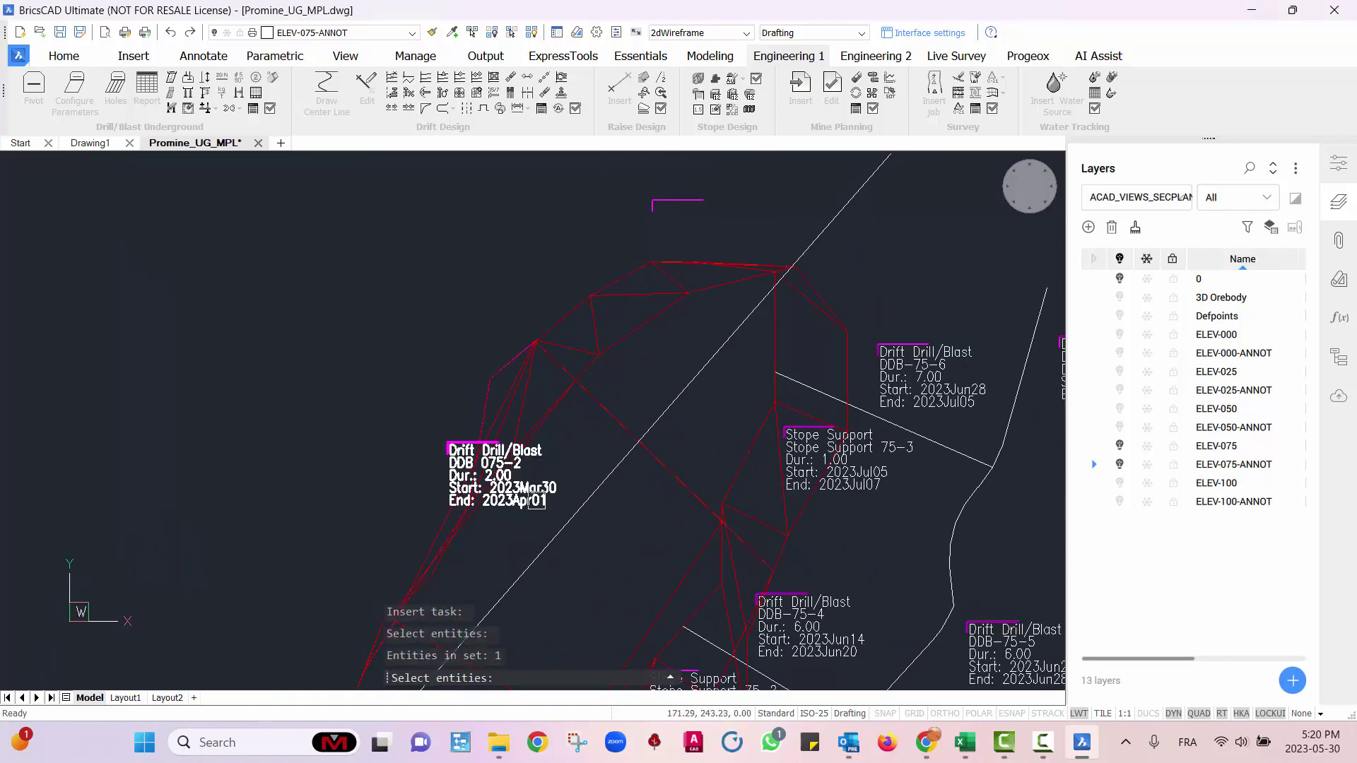
{"action": "key", "text": "Return"}
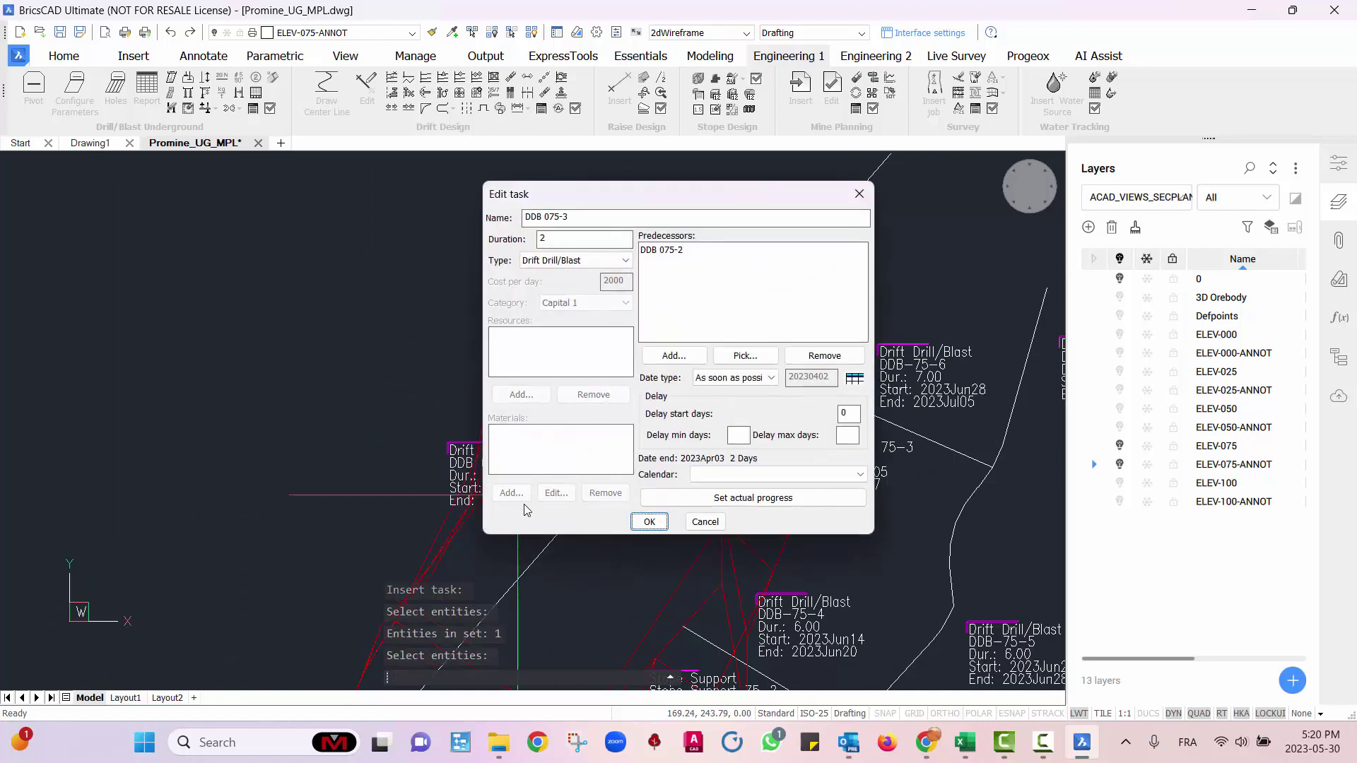
{"action": "left_click", "coordinate": [649, 522]}
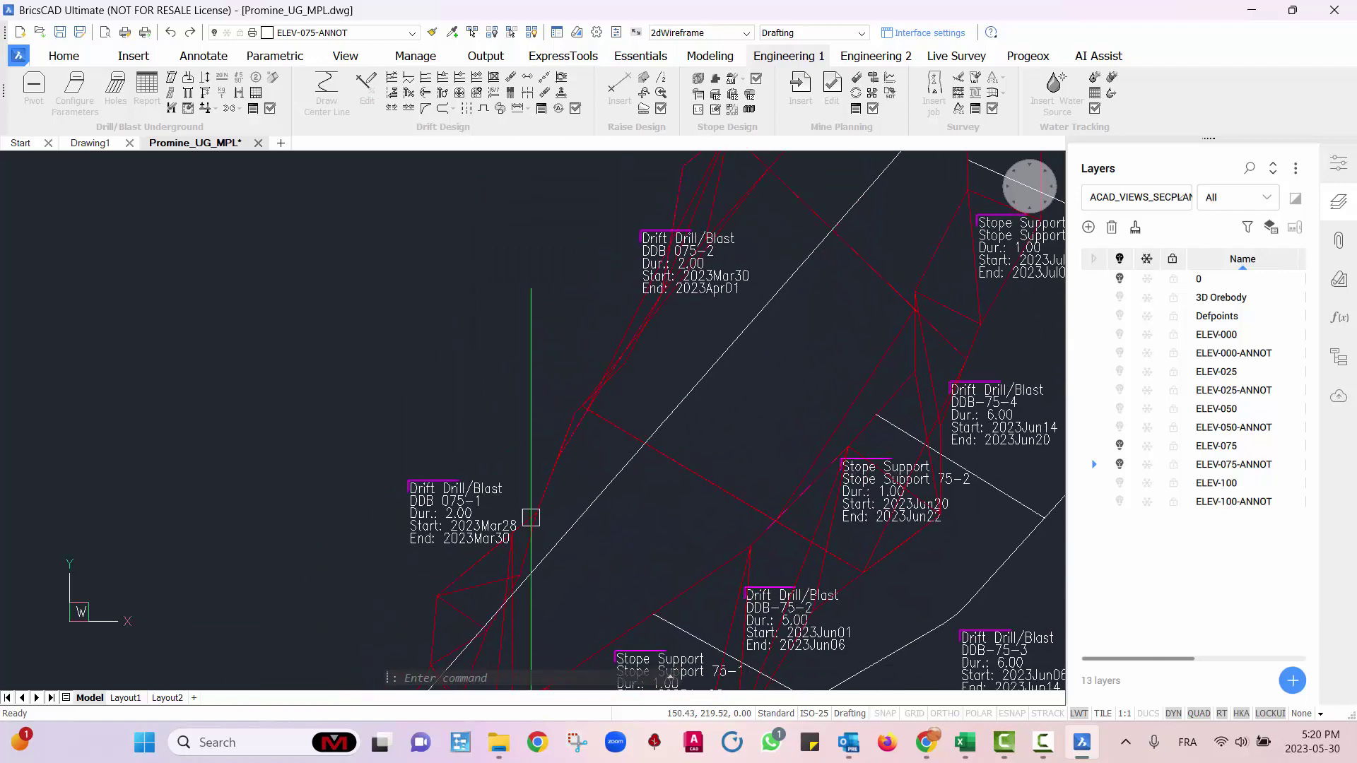
- Select the DDB 075-1, DDB 075-2 and DDB 075-3 task labels, set their Z position to 75, and clear the selection
{"action": "scroll", "coordinate": [617, 478], "scroll_direction": "up", "scroll_amount": 3}
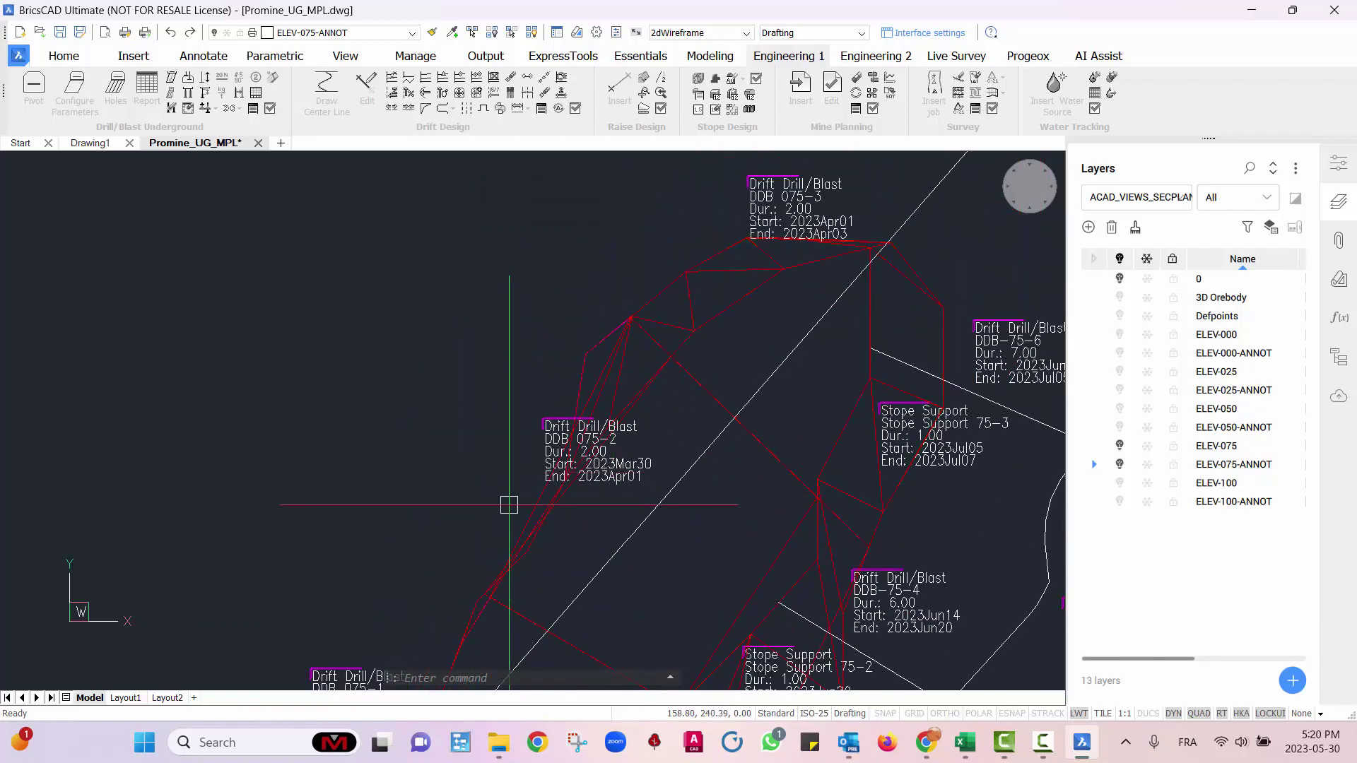
{"action": "scroll", "coordinate": [586, 518], "scroll_direction": "down", "scroll_amount": 1}
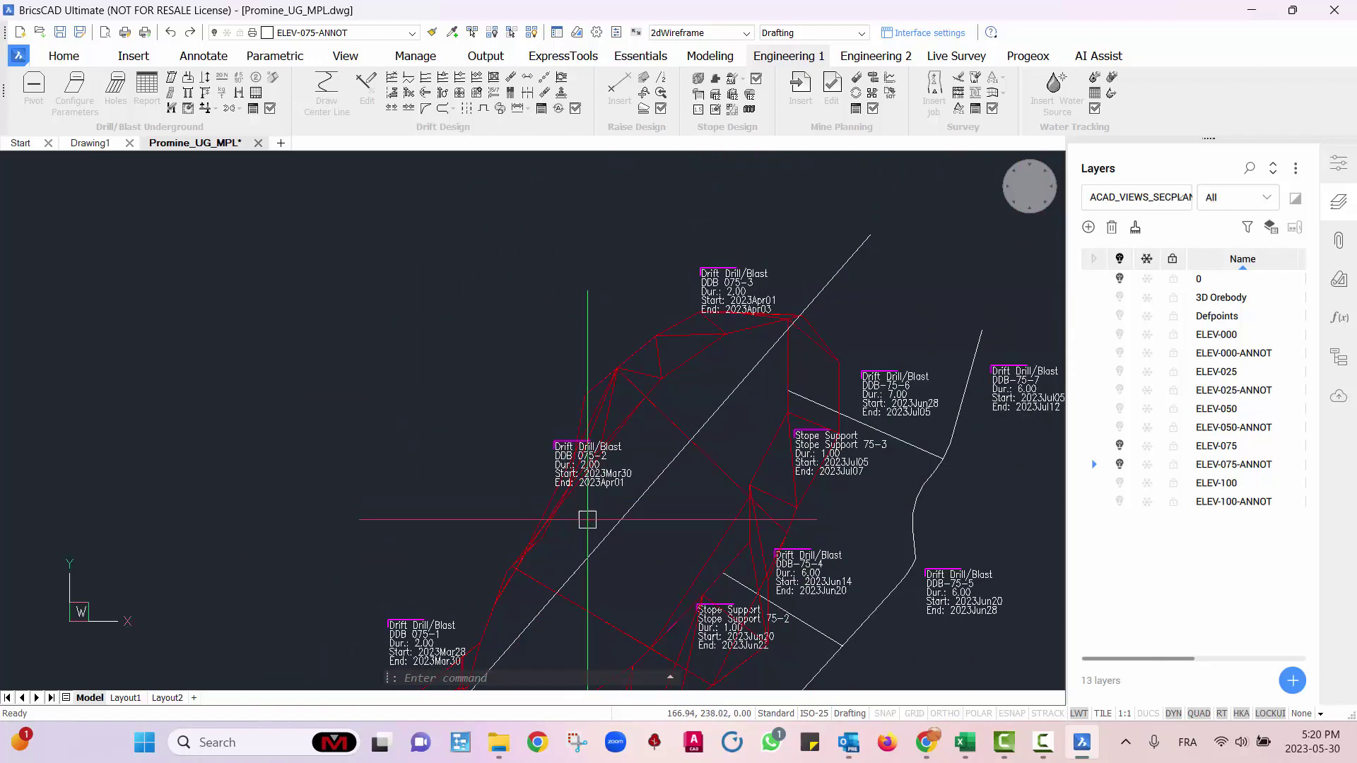
{"action": "middle_click_drag", "start_coordinate": [604, 608], "coordinate": [634, 502]}
{"action": "scroll", "coordinate": [640, 488], "scroll_direction": "down", "scroll_amount": 5}
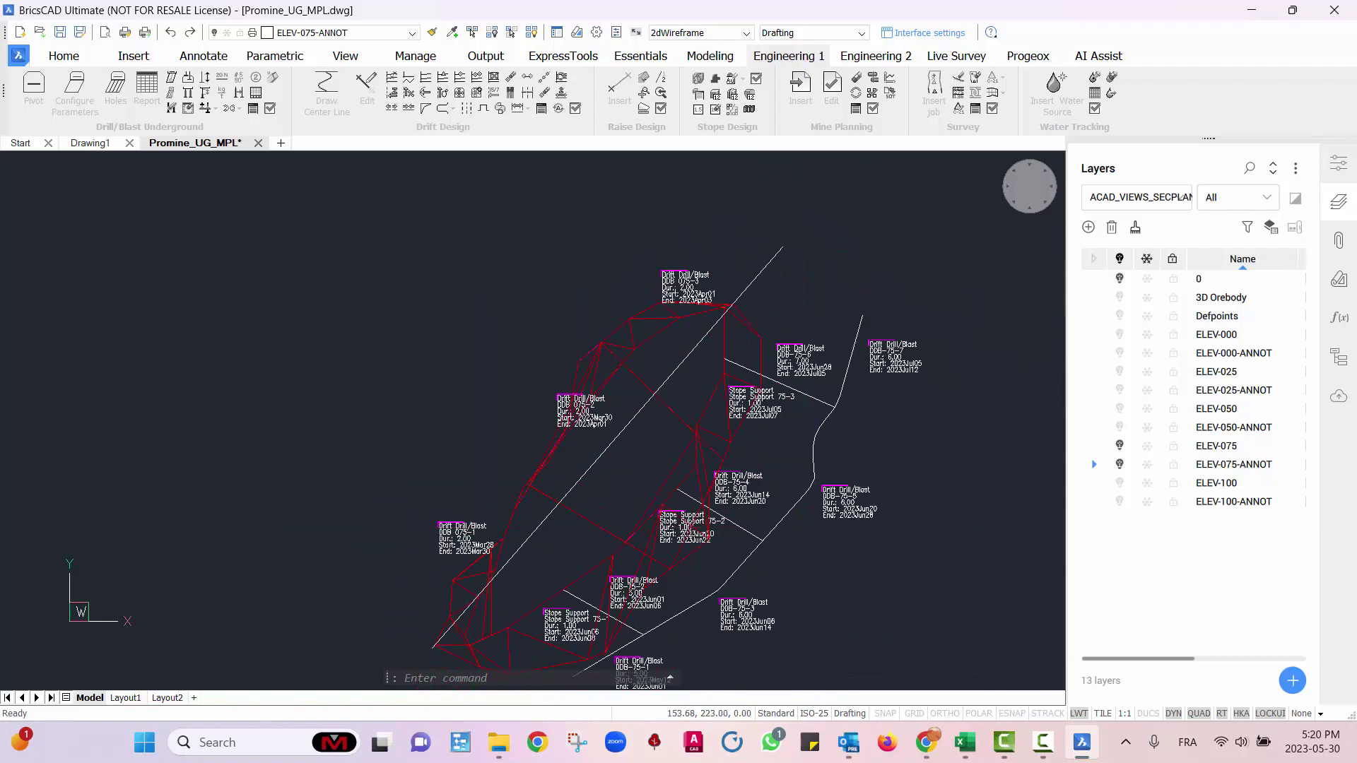
{"action": "middle_click_drag", "start_coordinate": [615, 523], "coordinate": [741, 363], "text": "shift"}
{"action": "scroll", "coordinate": [707, 368], "scroll_direction": "up", "scroll_amount": 5}
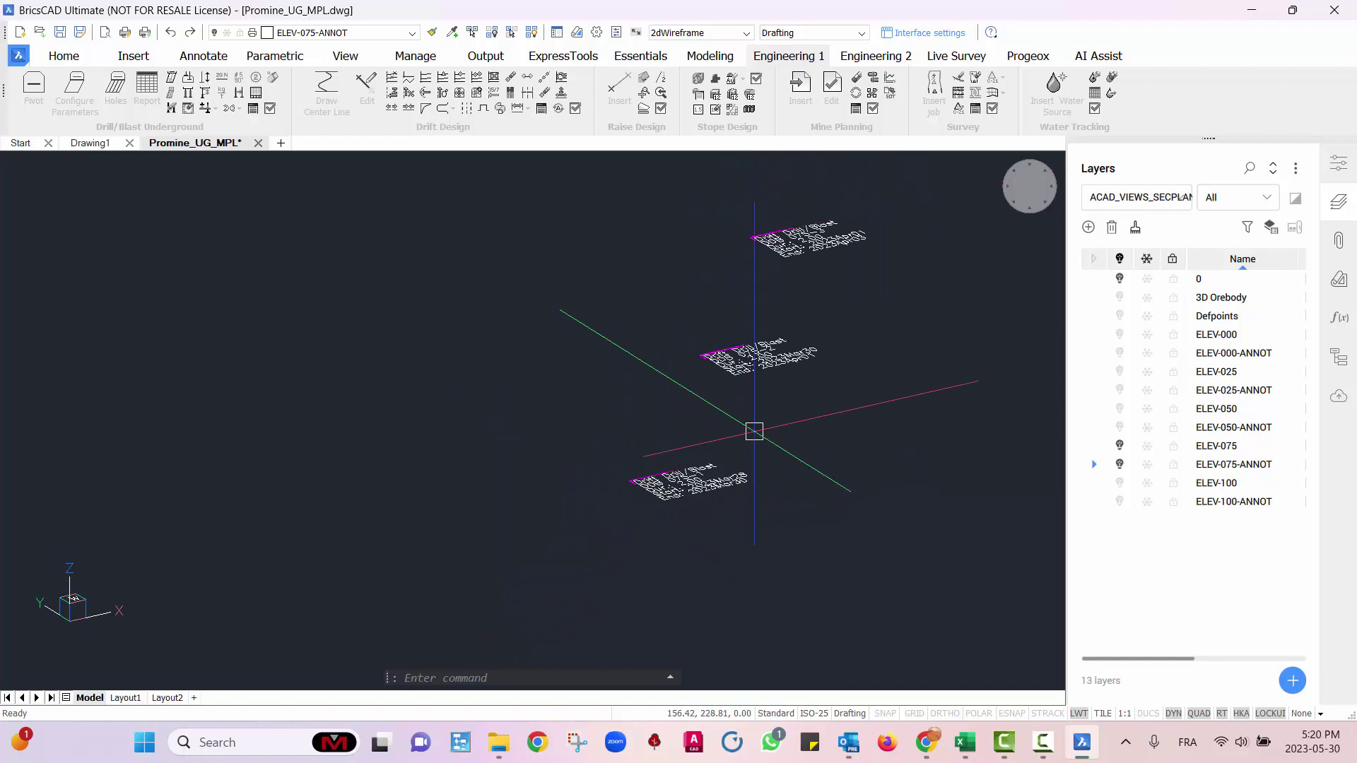
{"action": "left_click", "coordinate": [782, 506]}
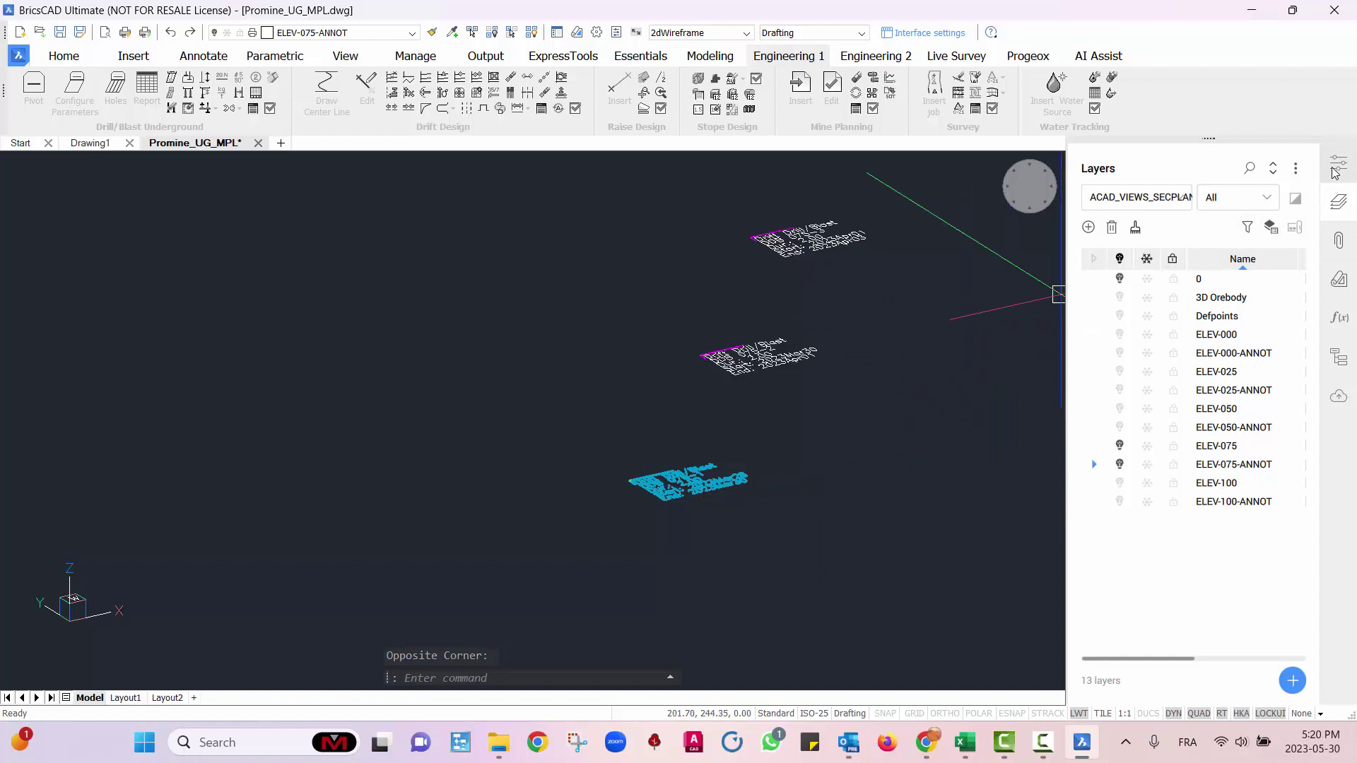
{"action": "left_click", "coordinate": [872, 443]}
{"action": "left_click", "coordinate": [661, 188]}
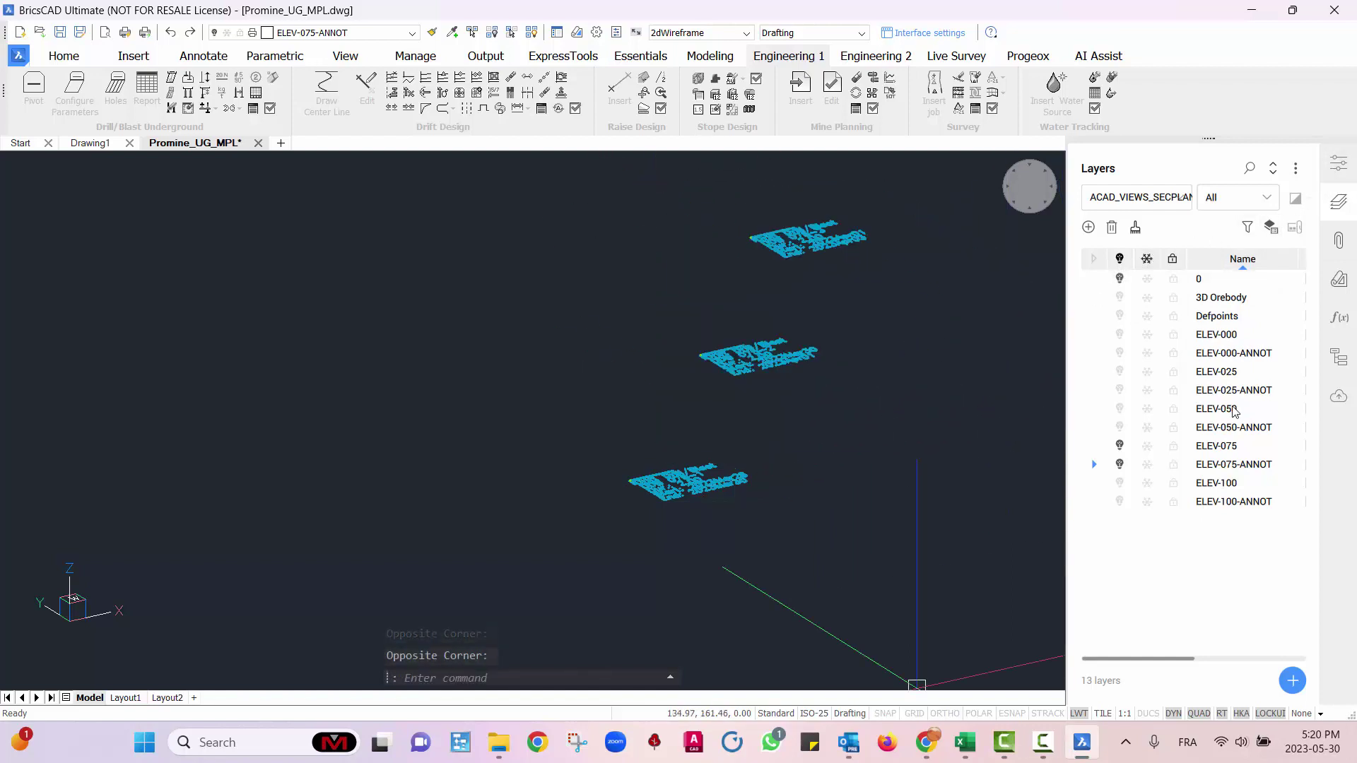
{"action": "left_click", "coordinate": [1333, 172]}
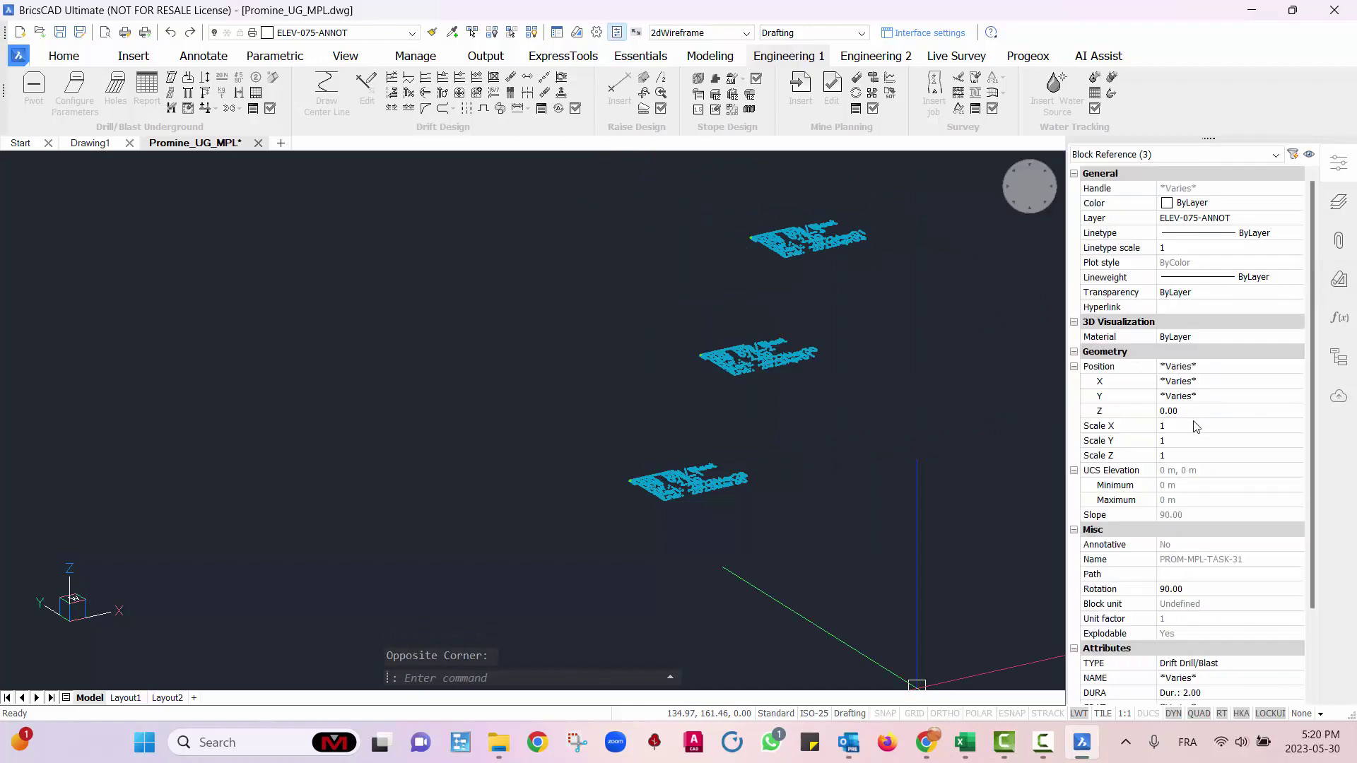
{"action": "type", "text": "75"}
{"action": "key", "text": "Return"}
{"action": "scroll", "coordinate": [894, 162], "scroll_direction": "down", "scroll_amount": 3}
{"action": "left_click", "coordinate": [1027, 56]}
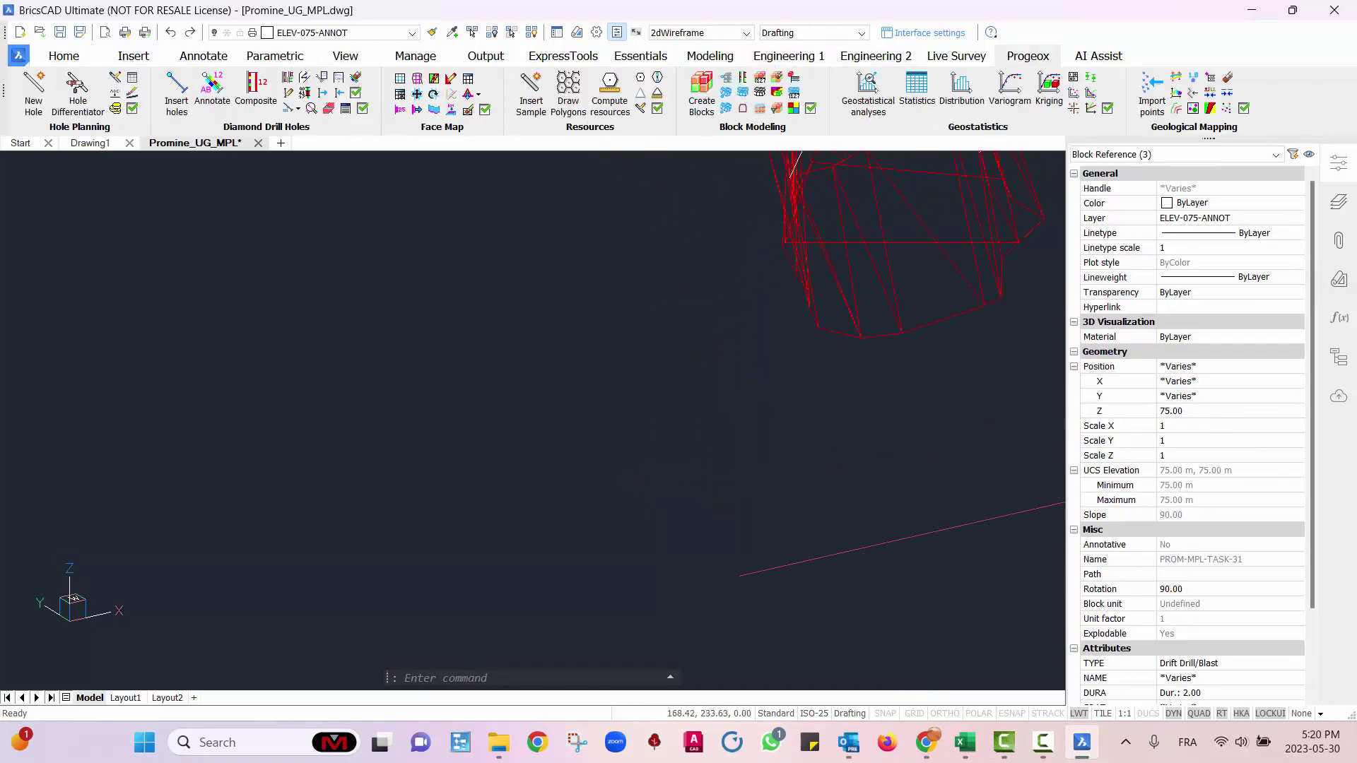
{"action": "key", "text": "Escape"}
- Insert a Long hole Drill task west of the orebody in plan view, between the DDB 075-1 and DDB 075-2 labels
{"action": "middle_click_drag", "start_coordinate": [845, 372], "coordinate": [834, 534]}
{"action": "scroll", "coordinate": [884, 343], "scroll_direction": "up", "scroll_amount": 3}
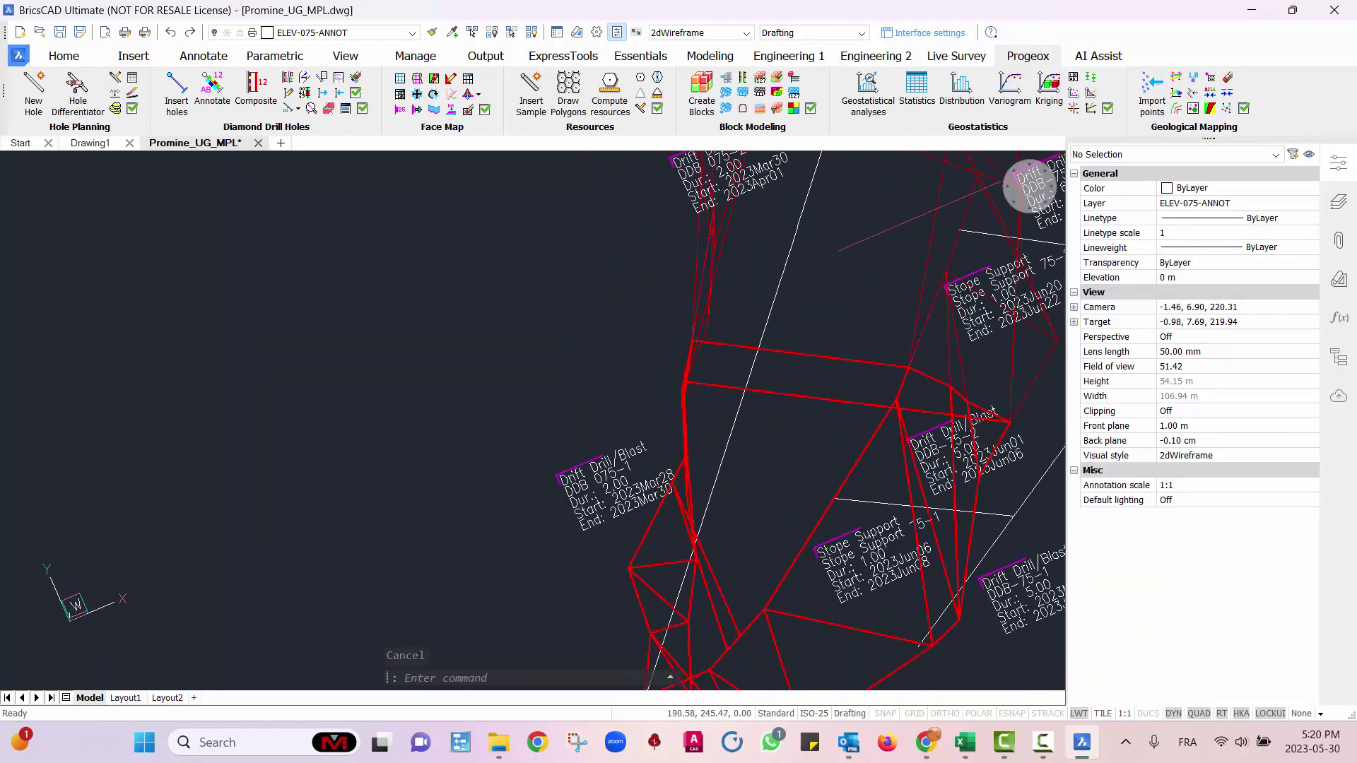
{"action": "left_click", "coordinate": [1030, 187]}
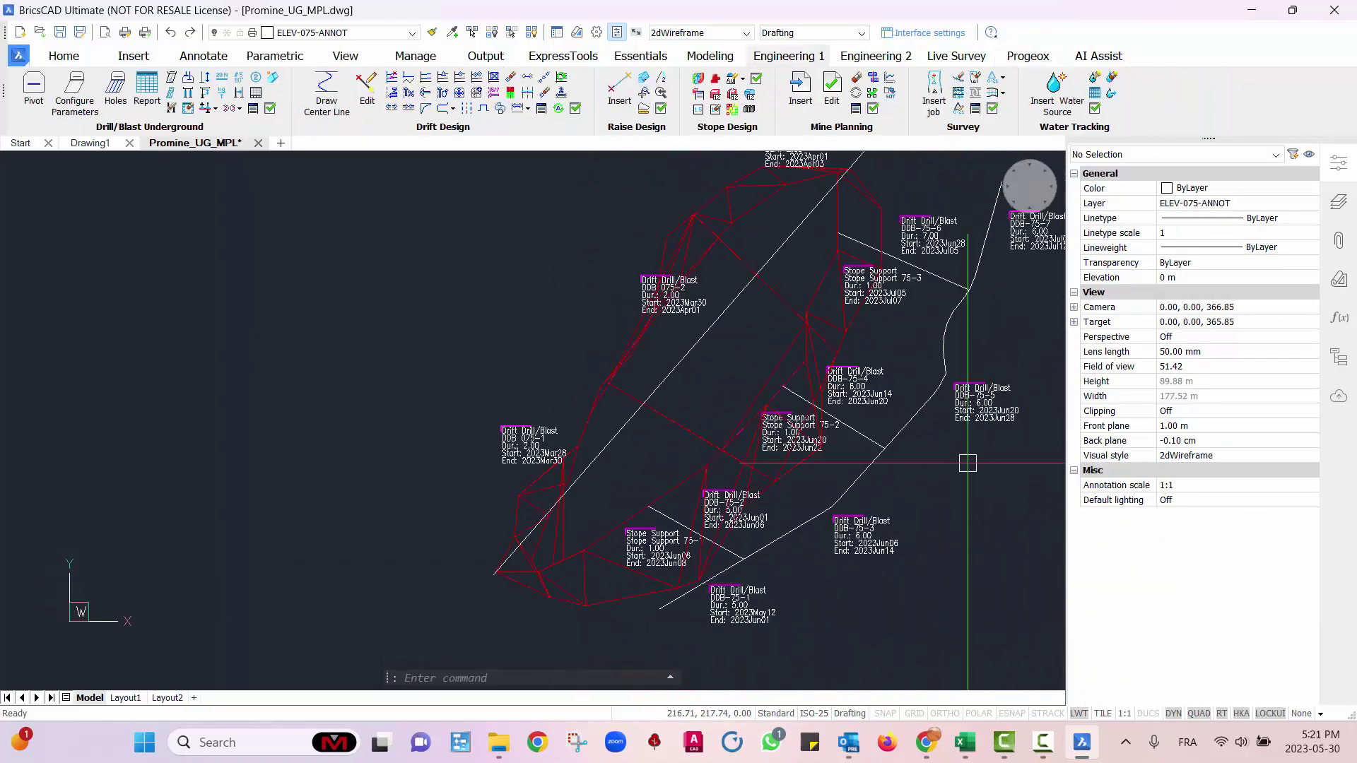
{"action": "middle_click_drag", "start_coordinate": [882, 415], "coordinate": [867, 476]}
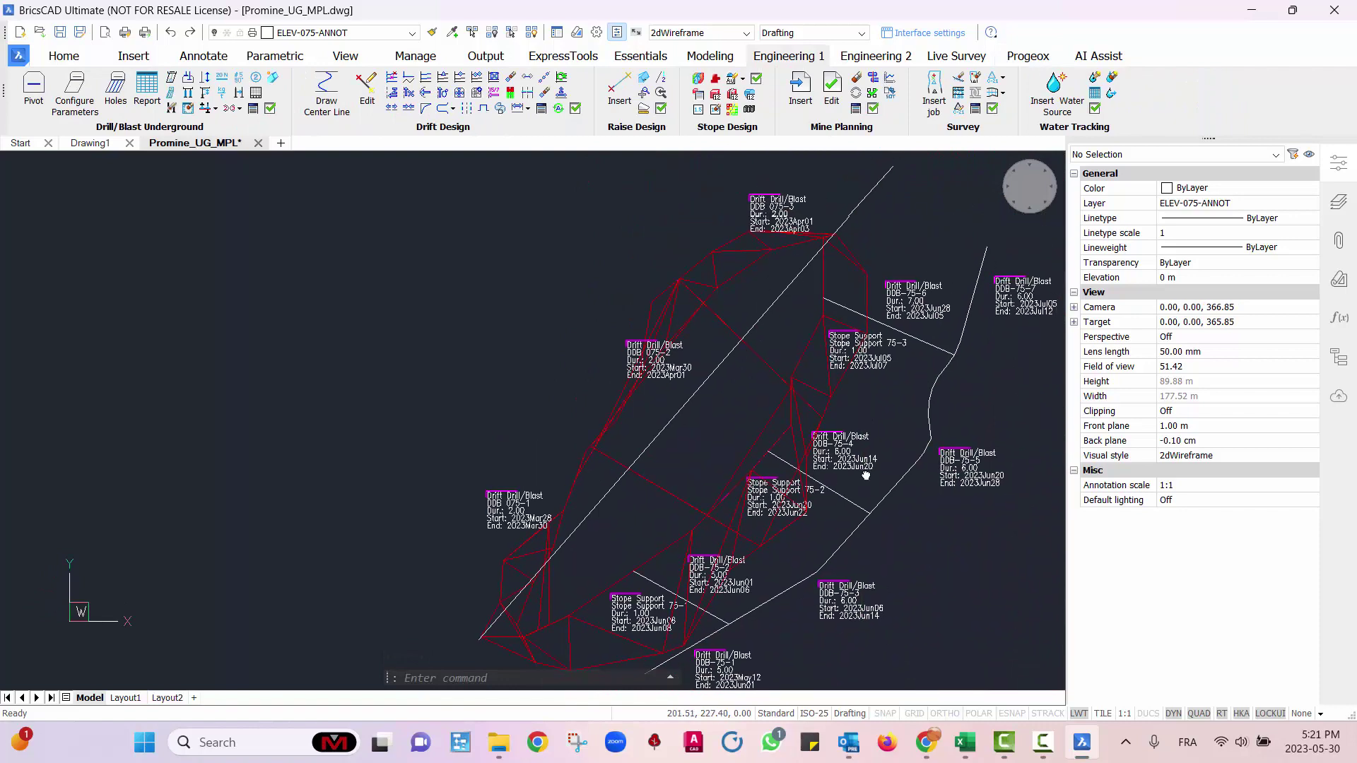
{"action": "left_click", "coordinate": [800, 88]}
{"action": "left_click", "coordinate": [689, 352]}
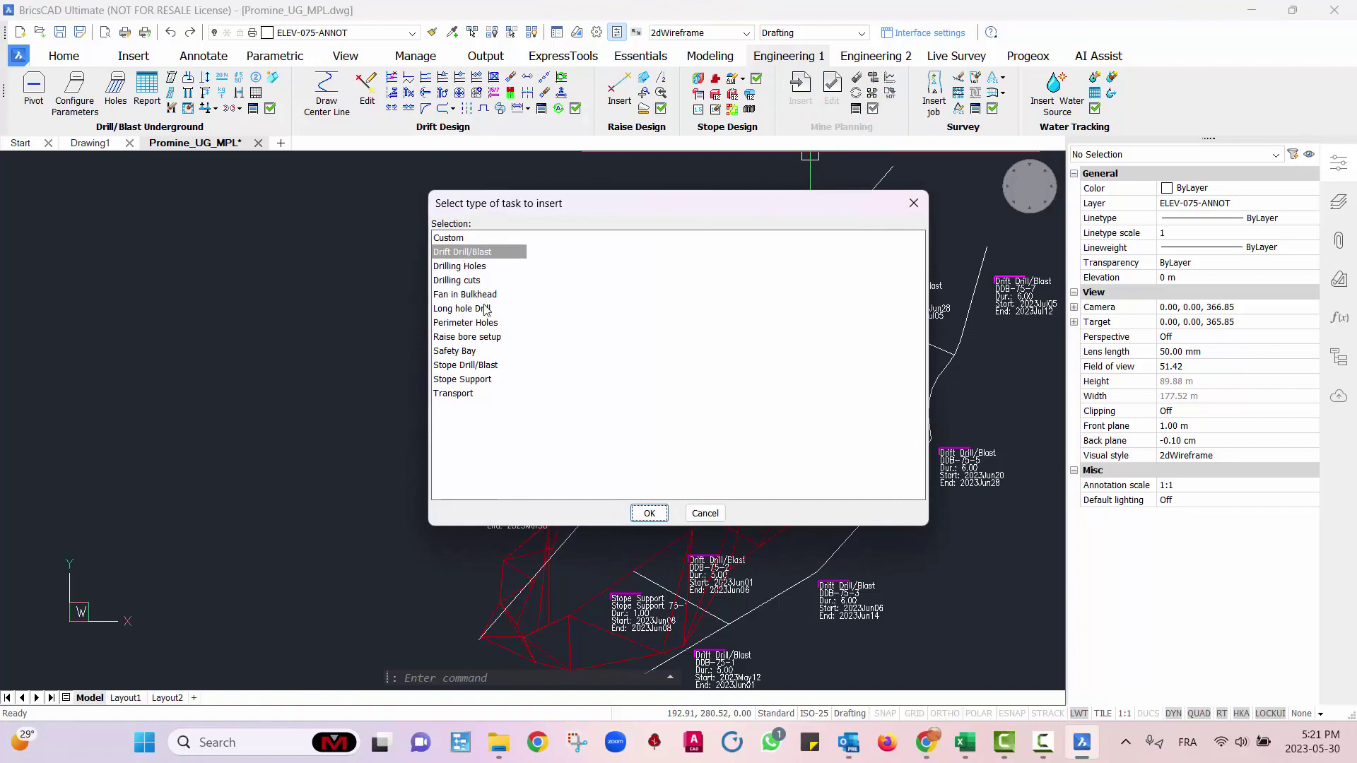
{"action": "left_click", "coordinate": [483, 311]}
{"action": "left_click", "coordinate": [649, 513]}
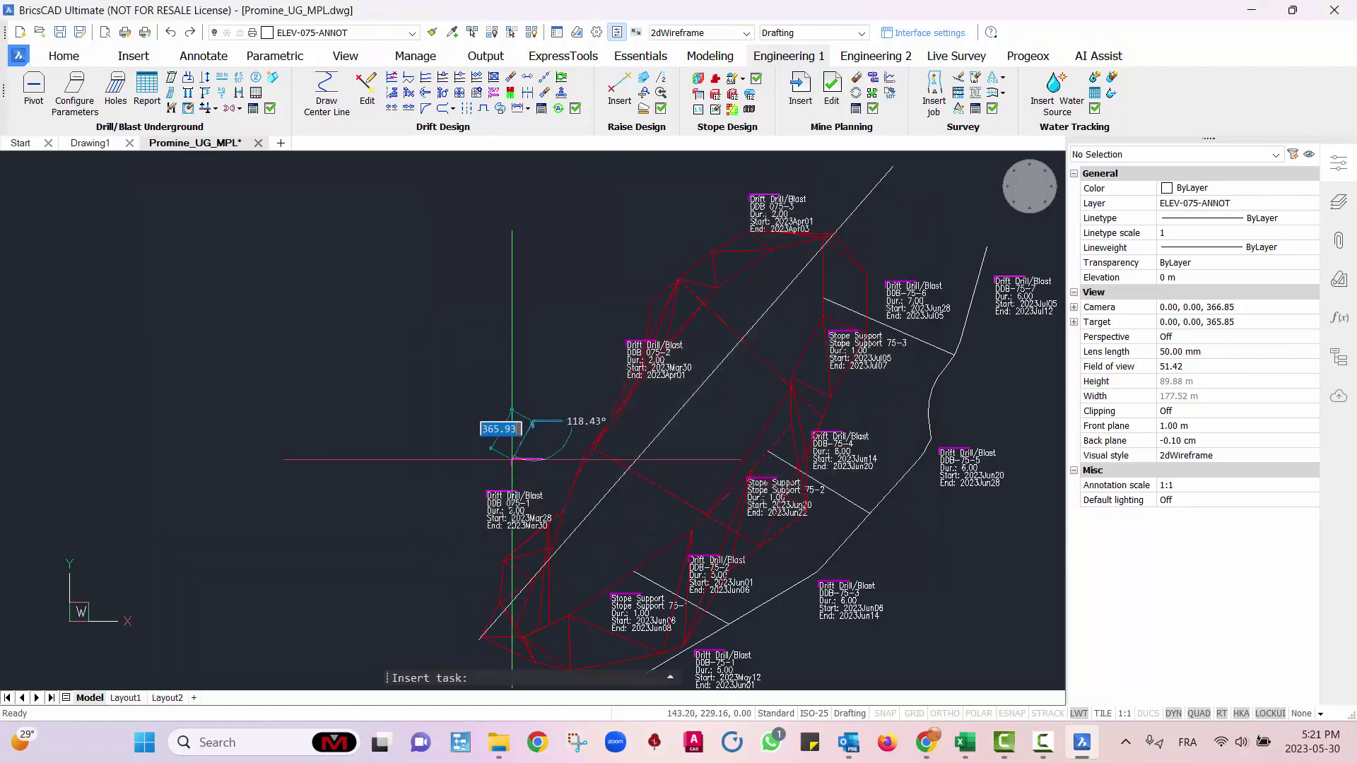
{"action": "scroll", "coordinate": [534, 494], "scroll_direction": "up", "scroll_amount": 5}
{"action": "middle_click_drag", "start_coordinate": [536, 510], "coordinate": [494, 522]}
{"action": "scroll", "coordinate": [483, 579], "scroll_direction": "down", "scroll_amount": 1}
{"action": "middle_click_drag", "start_coordinate": [484, 579], "coordinate": [521, 357]}
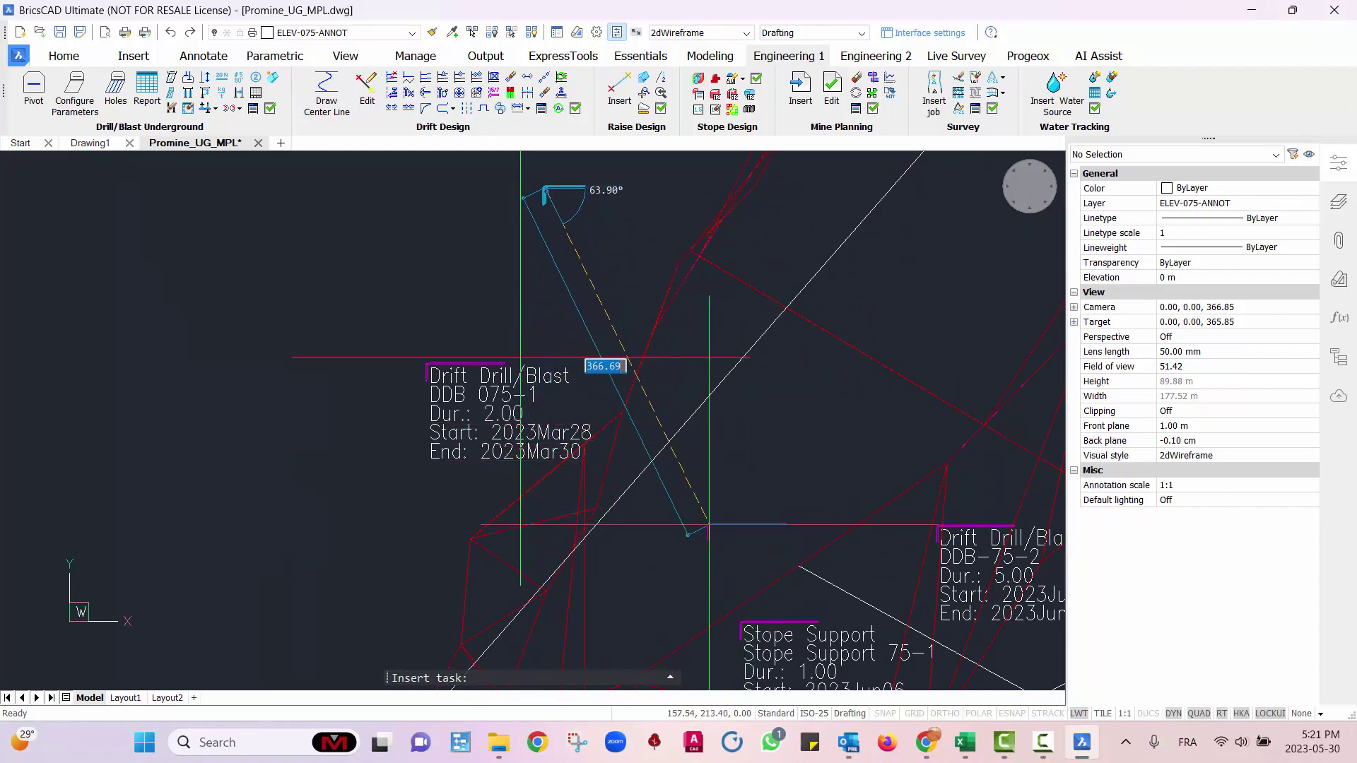
{"action": "middle_click_drag", "start_coordinate": [700, 412], "coordinate": [750, 555]}
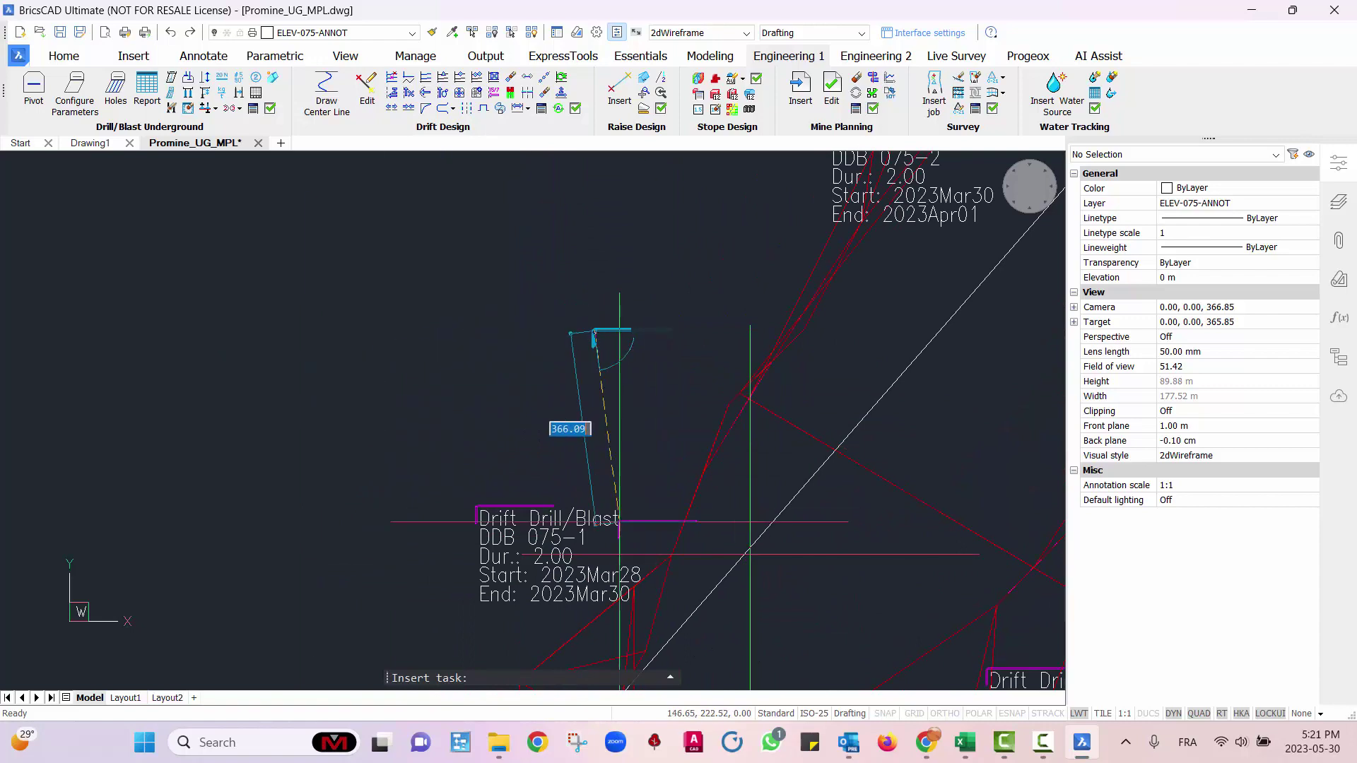
{"action": "mouse_move", "coordinate": [693, 472]}
{"action": "middle_mouse_down"}
{"action": "mouse_move", "coordinate": [626, 286]}
{"action": "mouse_move", "coordinate": [711, 538]}
{"action": "middle_mouse_up"}
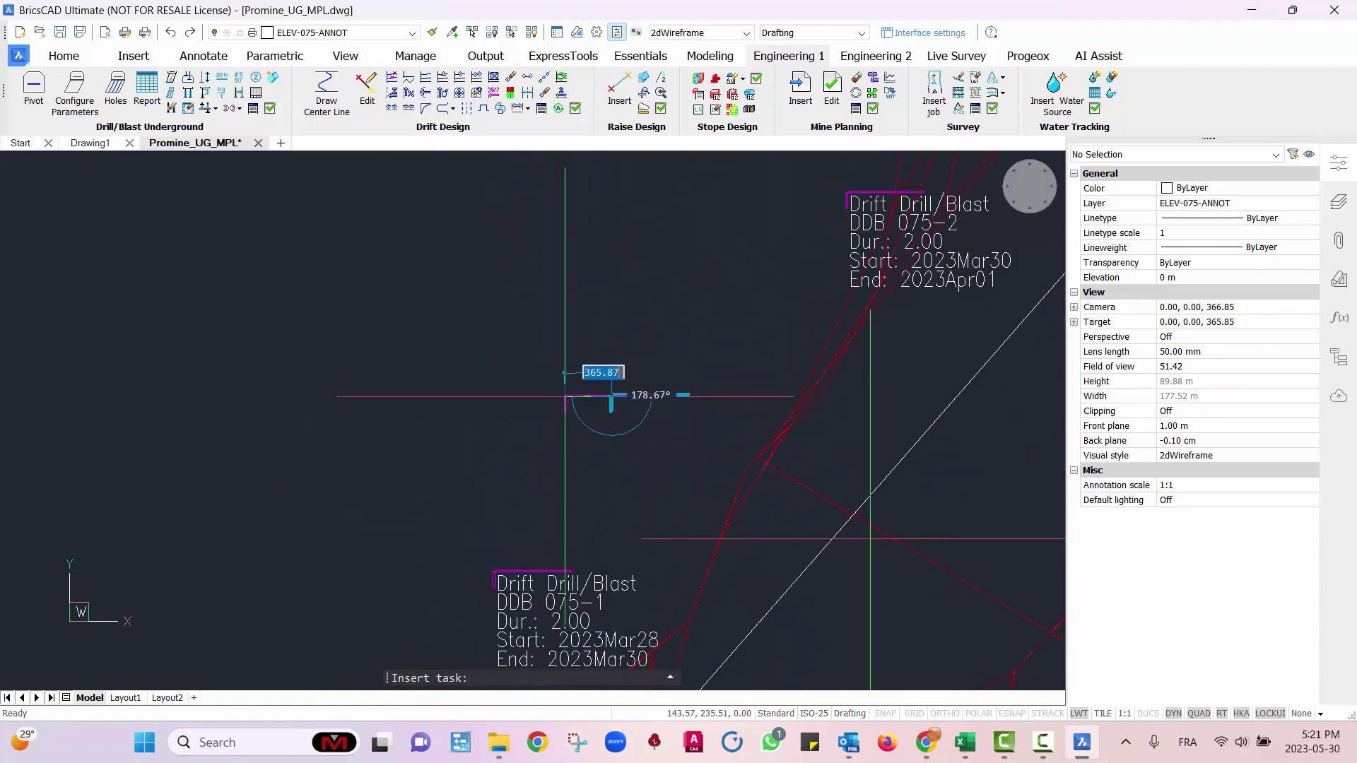
{"action": "left_click", "coordinate": [566, 398]}
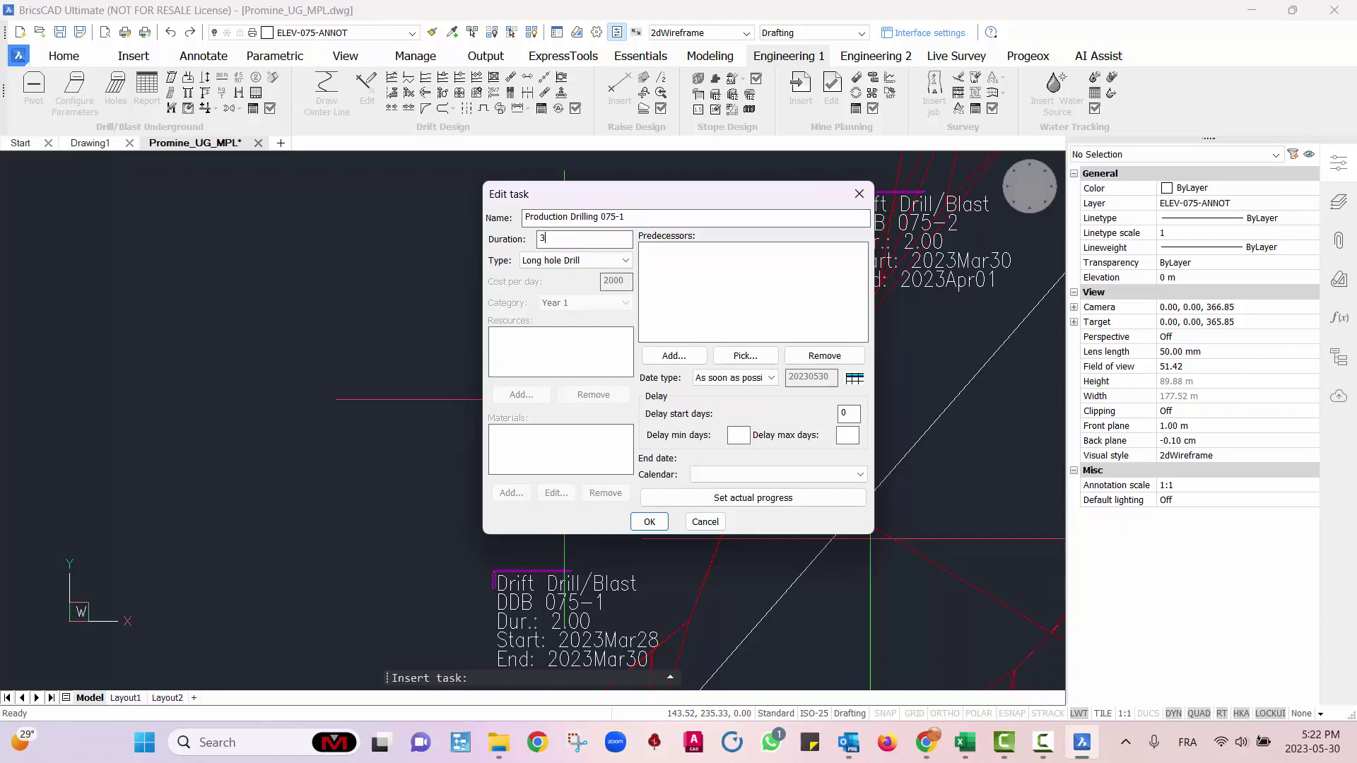
- Name the task Production Drilling 075-1 with a duration of 3, assign DDB 075-1 as its predecessor, and accept it
{"action": "left_click", "coordinate": [593, 260]}
{"action": "left_click", "coordinate": [590, 260]}
{"action": "left_click", "coordinate": [764, 356]}
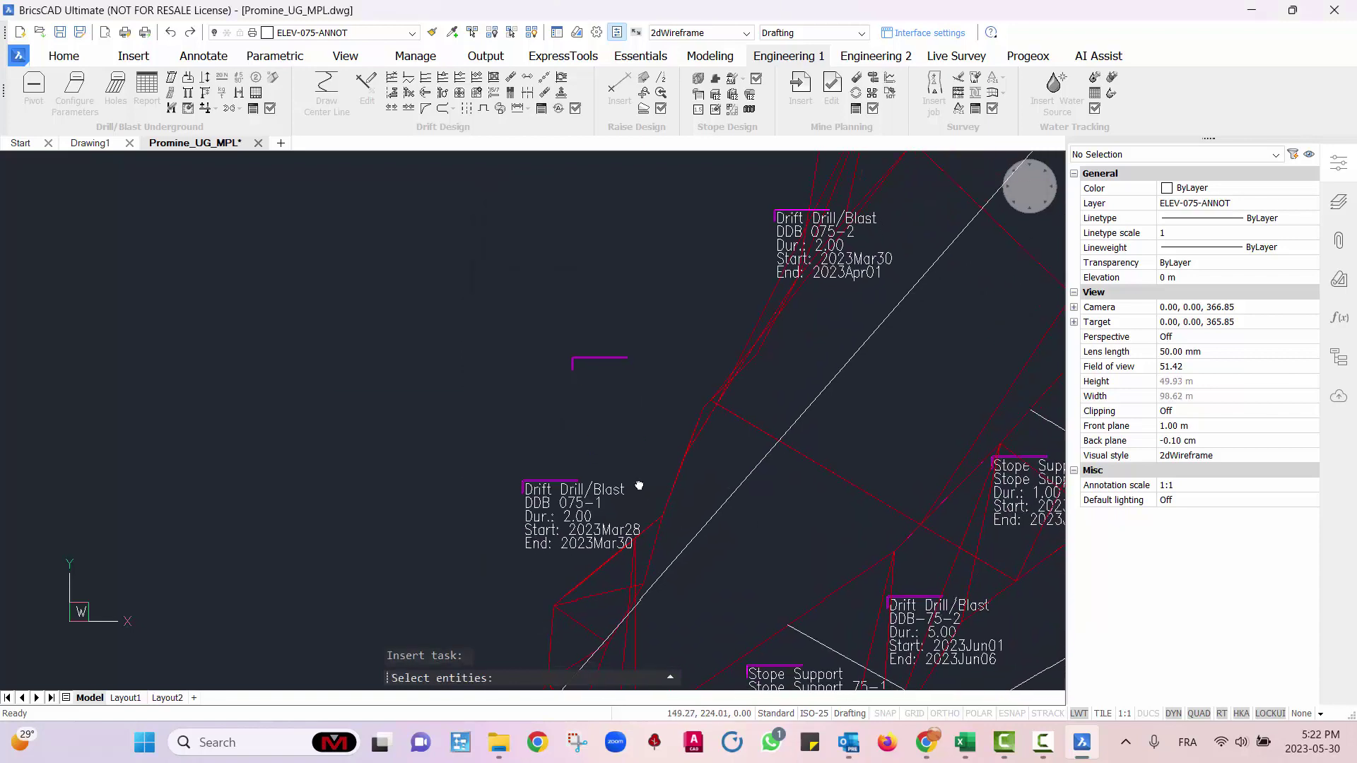
{"action": "scroll", "coordinate": [639, 485], "scroll_direction": "down", "scroll_amount": 2}
{"action": "left_click", "coordinate": [636, 489]}
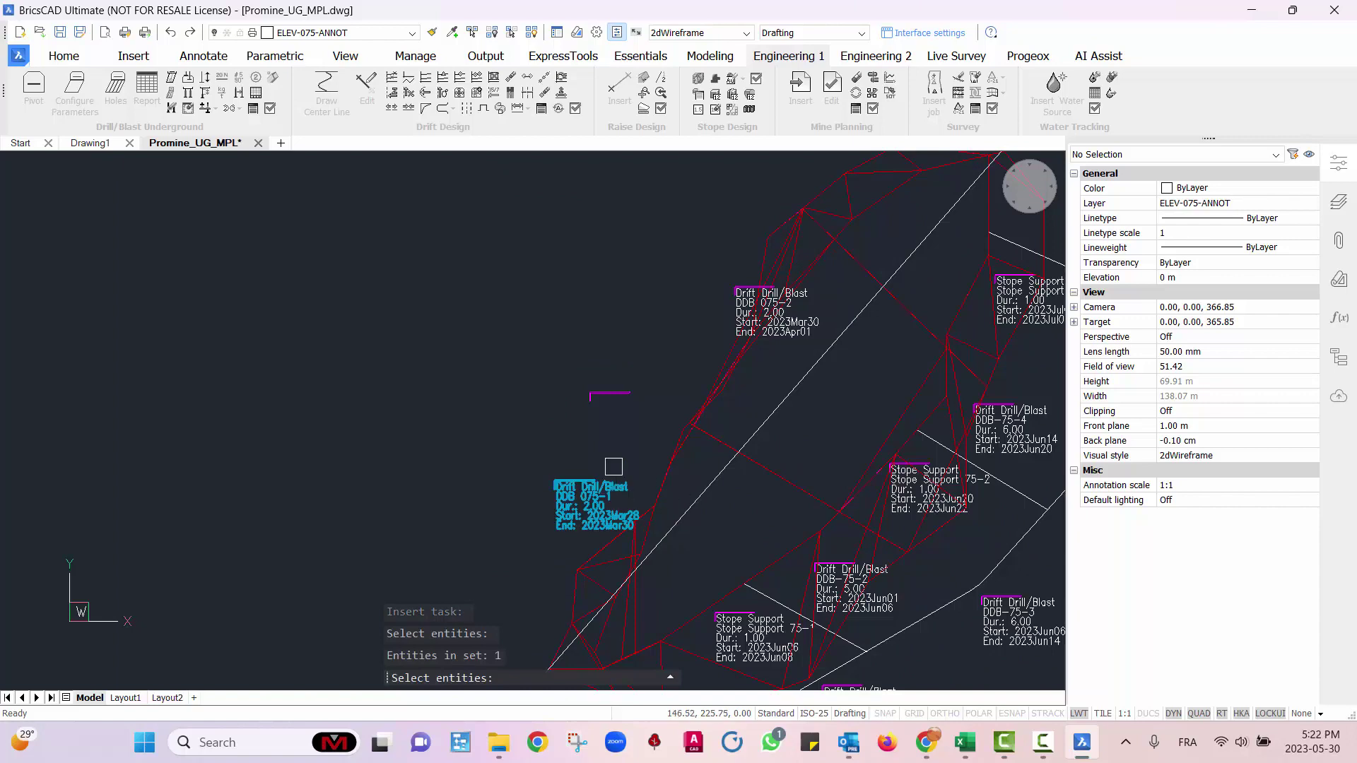
{"action": "key", "text": "Return"}
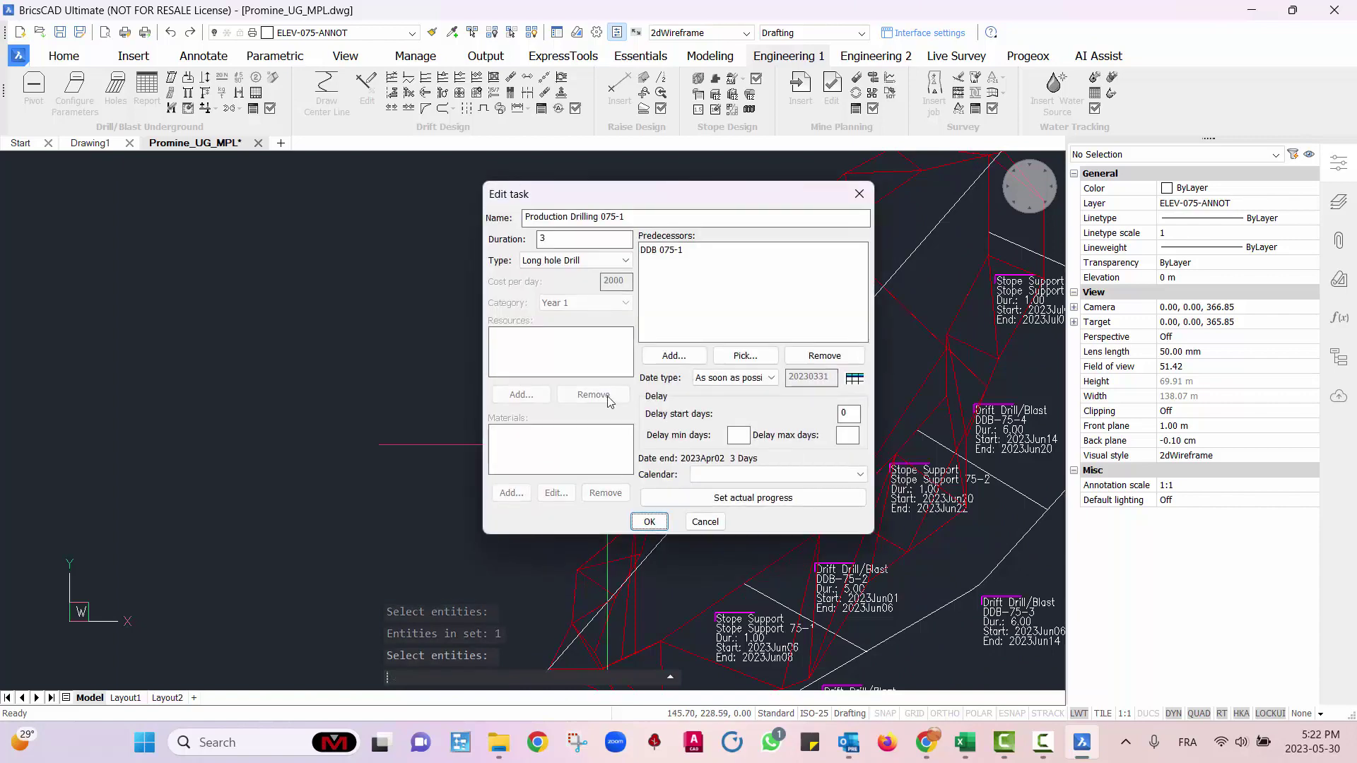
{"action": "left_click", "coordinate": [700, 475]}
{"action": "left_click", "coordinate": [728, 506]}
{"action": "left_click", "coordinate": [649, 522]}
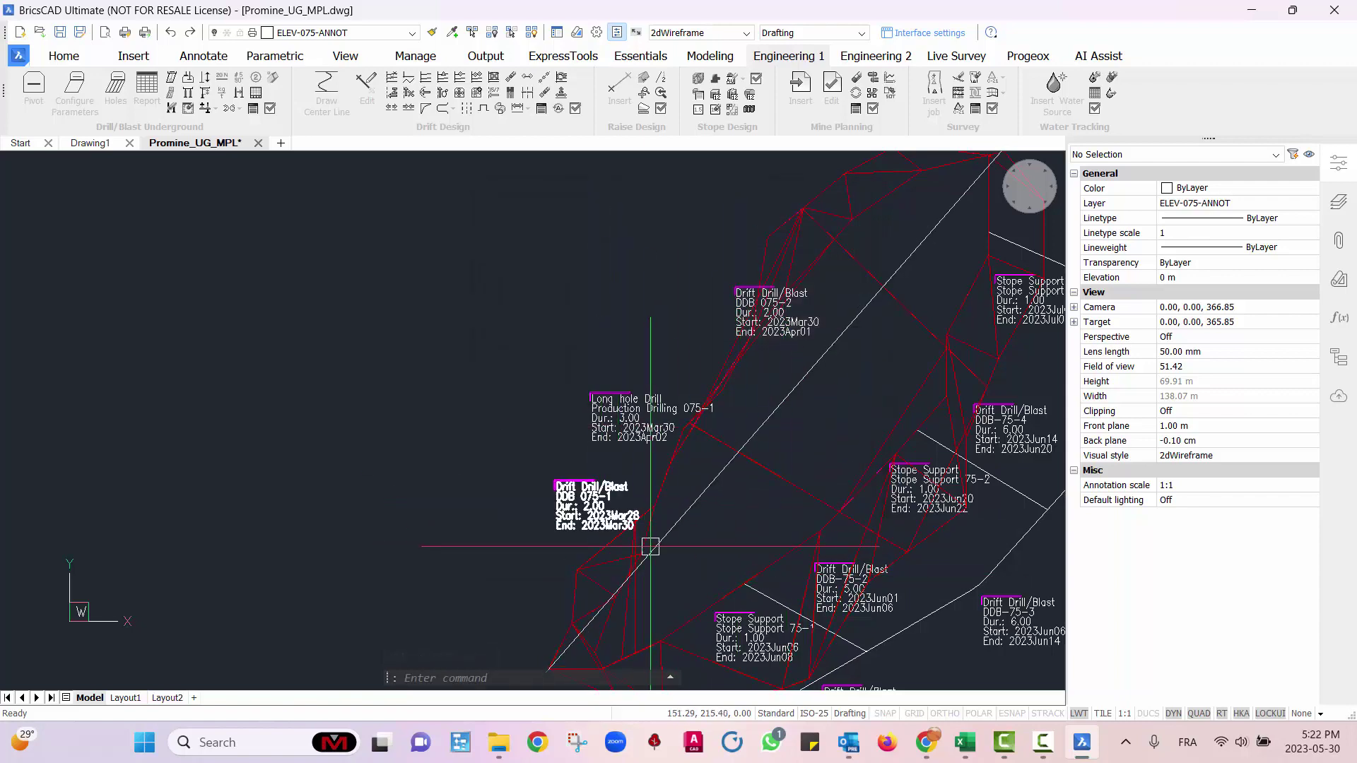
- Move the Production Drilling 075-1 task label a short distance southwest, closer to the DDB 075-1 label
{"action": "left_click", "coordinate": [639, 362]}
{"action": "left_click", "coordinate": [603, 438]}
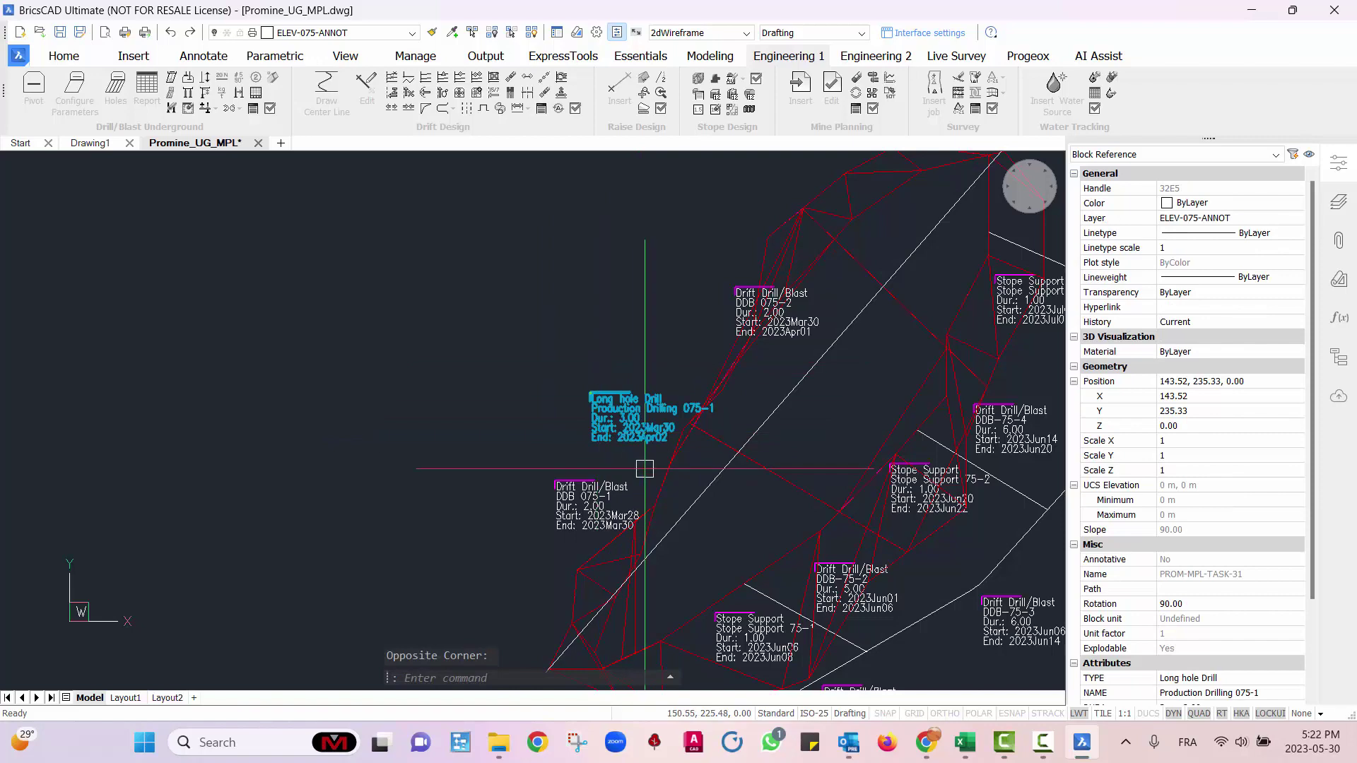
{"action": "key", "text": "Return"}
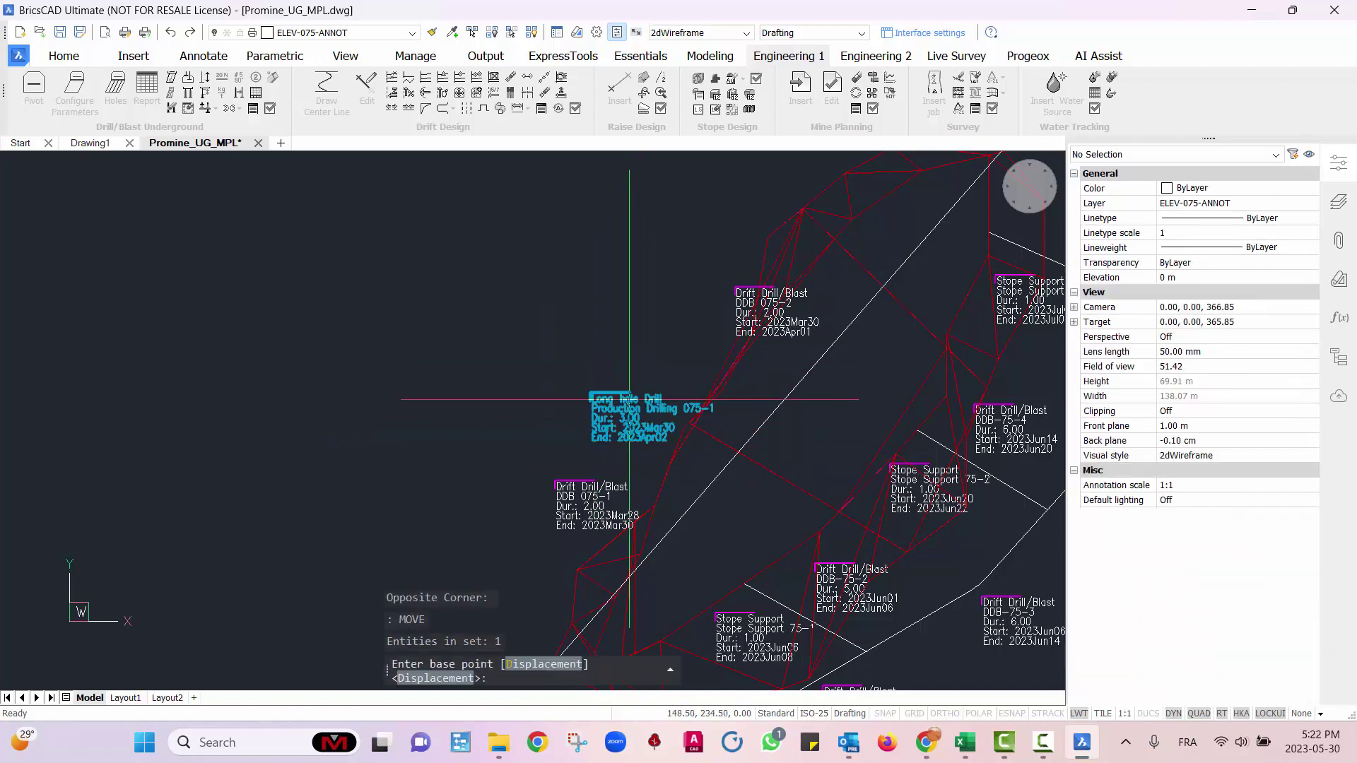
{"action": "scroll", "coordinate": [640, 433], "scroll_direction": "up", "scroll_amount": 2}
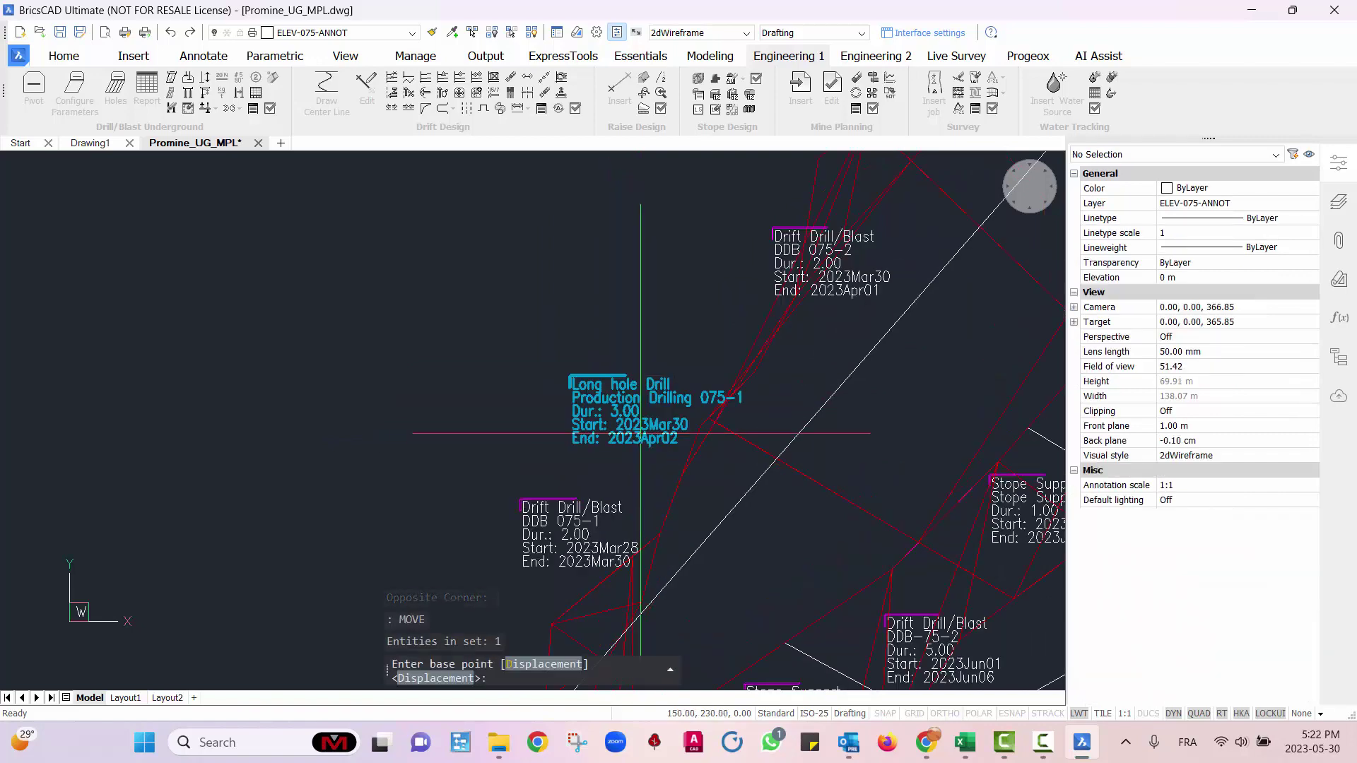
{"action": "left_click", "coordinate": [625, 393]}
{"action": "left_click", "coordinate": [614, 413]}
{"action": "mouse_move", "coordinate": [699, 379]}
{"action": "middle_mouse_down"}
{"action": "mouse_move", "coordinate": [695, 488]}
{"action": "mouse_move", "coordinate": [708, 357]}
{"action": "middle_mouse_up"}
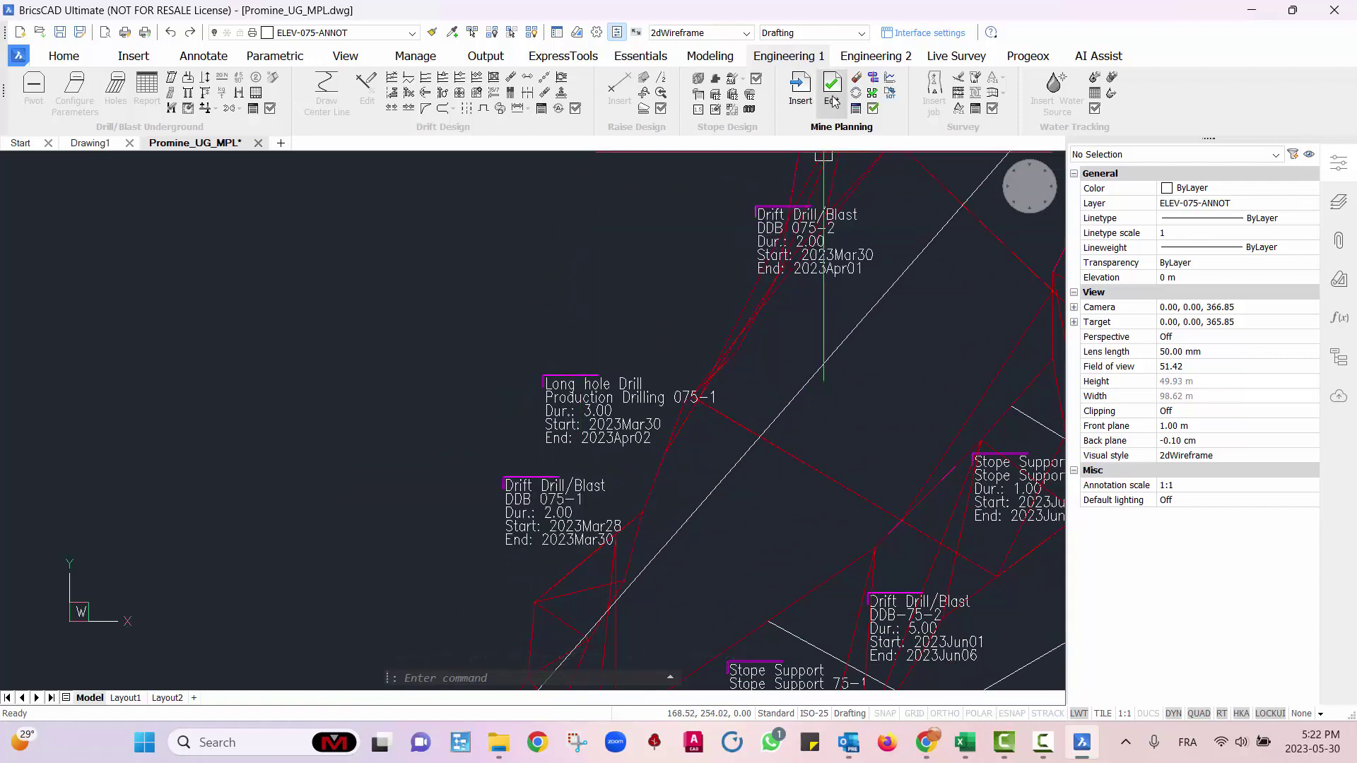
- Edit the DDB 075-2 task to add Production Drilling 075-1 as a predecessor, accept it, and end the edit command
{"action": "left_click", "coordinate": [832, 85]}
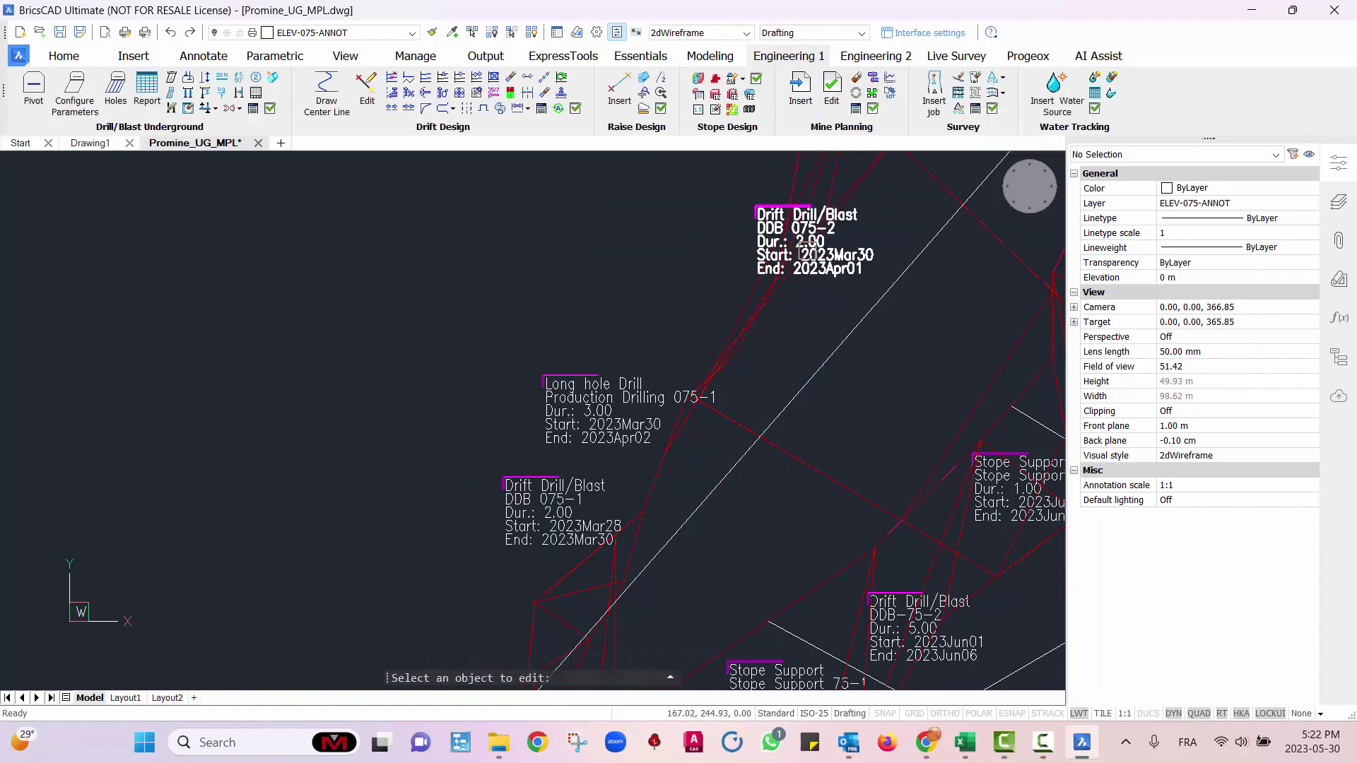
{"action": "left_click", "coordinate": [810, 244]}
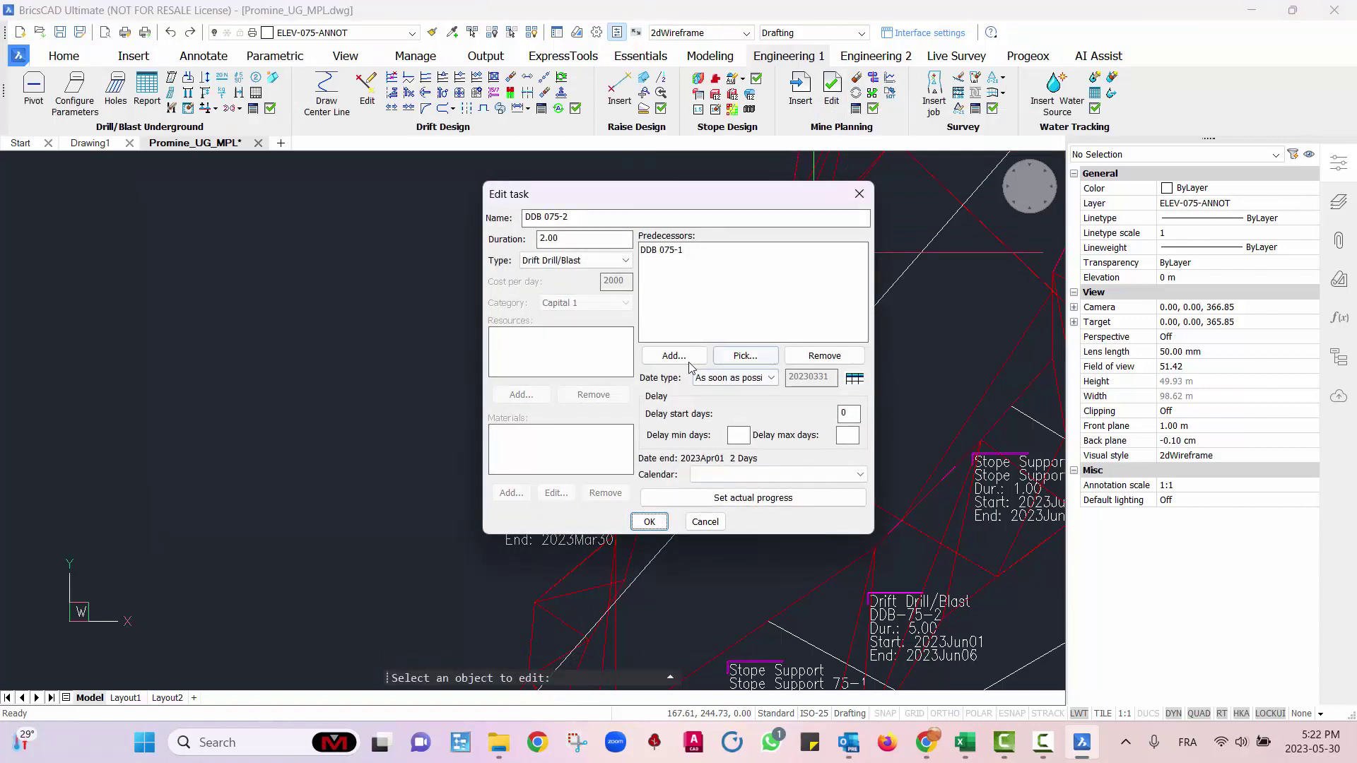
{"action": "left_click", "coordinate": [745, 355]}
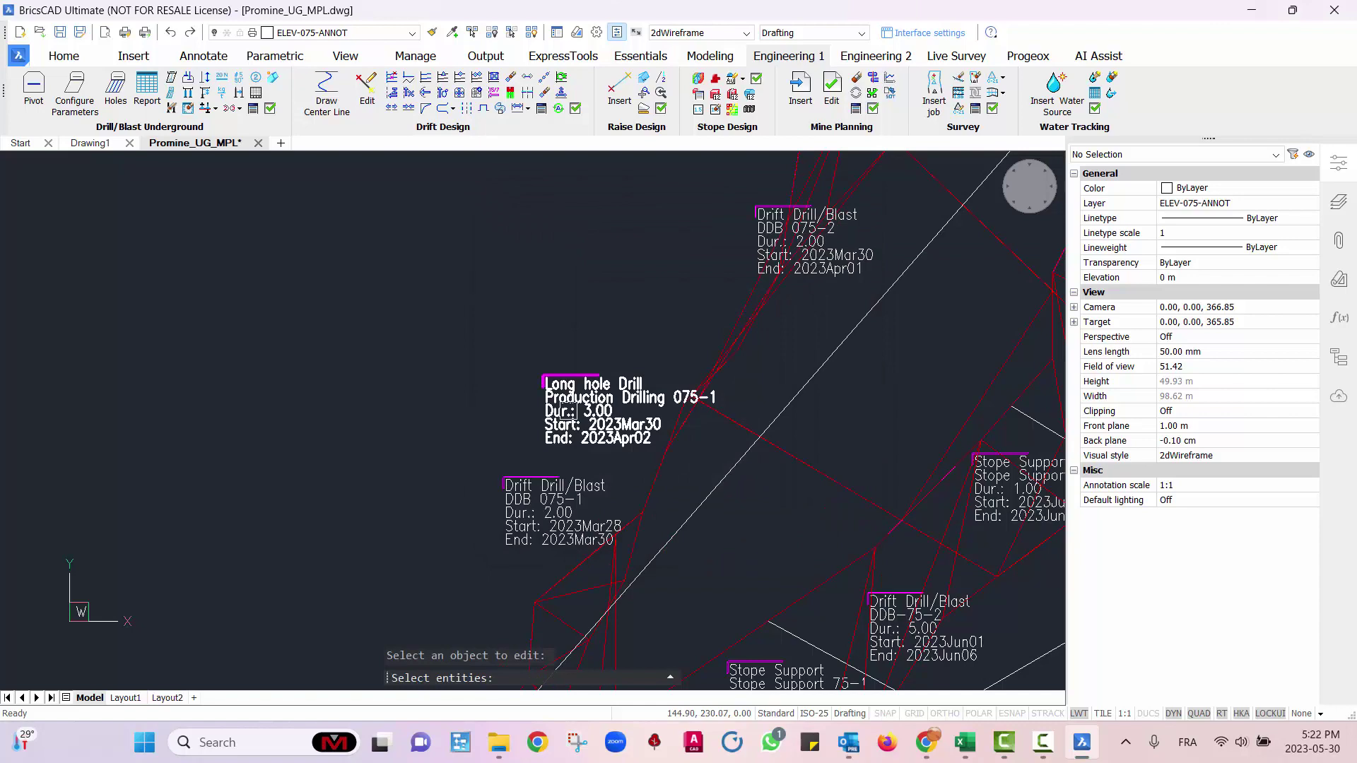
{"action": "left_click", "coordinate": [571, 410]}
{"action": "key", "text": "Return"}
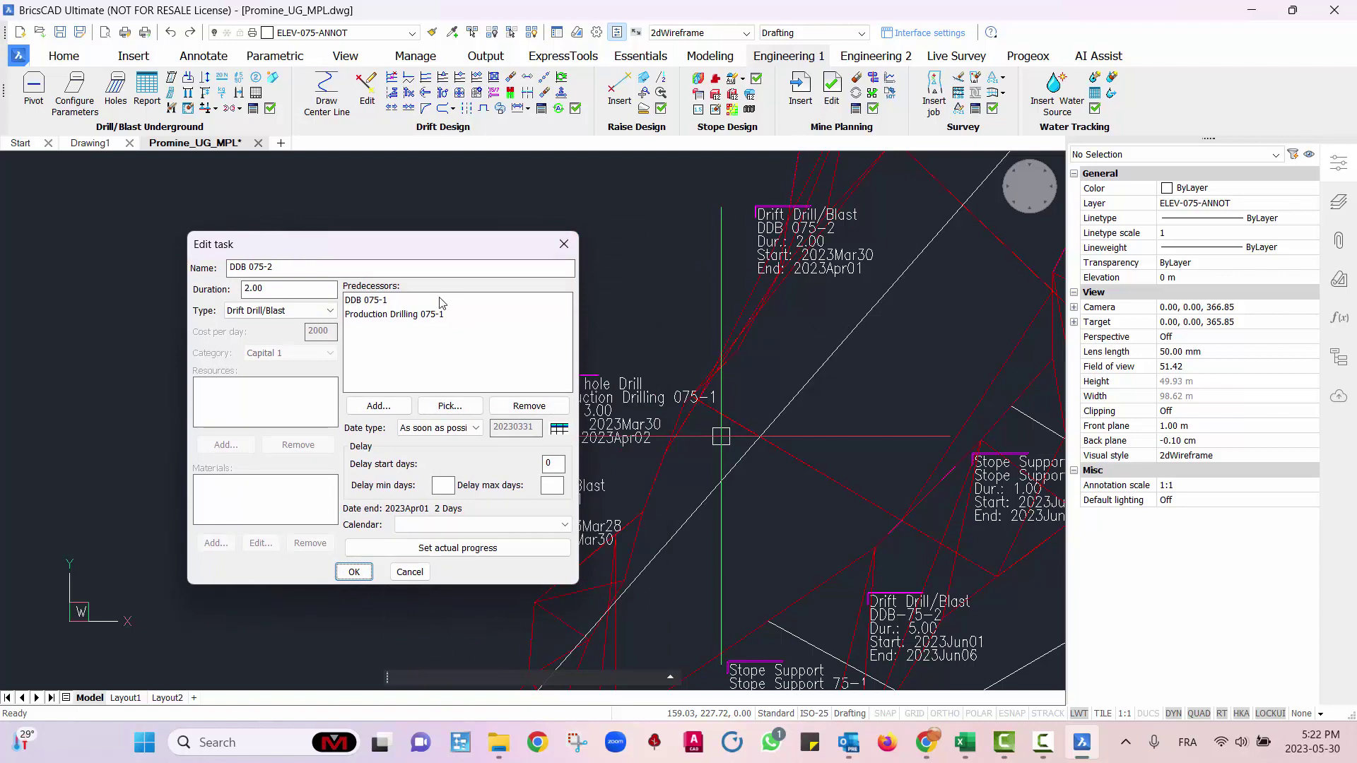
{"action": "left_click", "coordinate": [382, 301]}
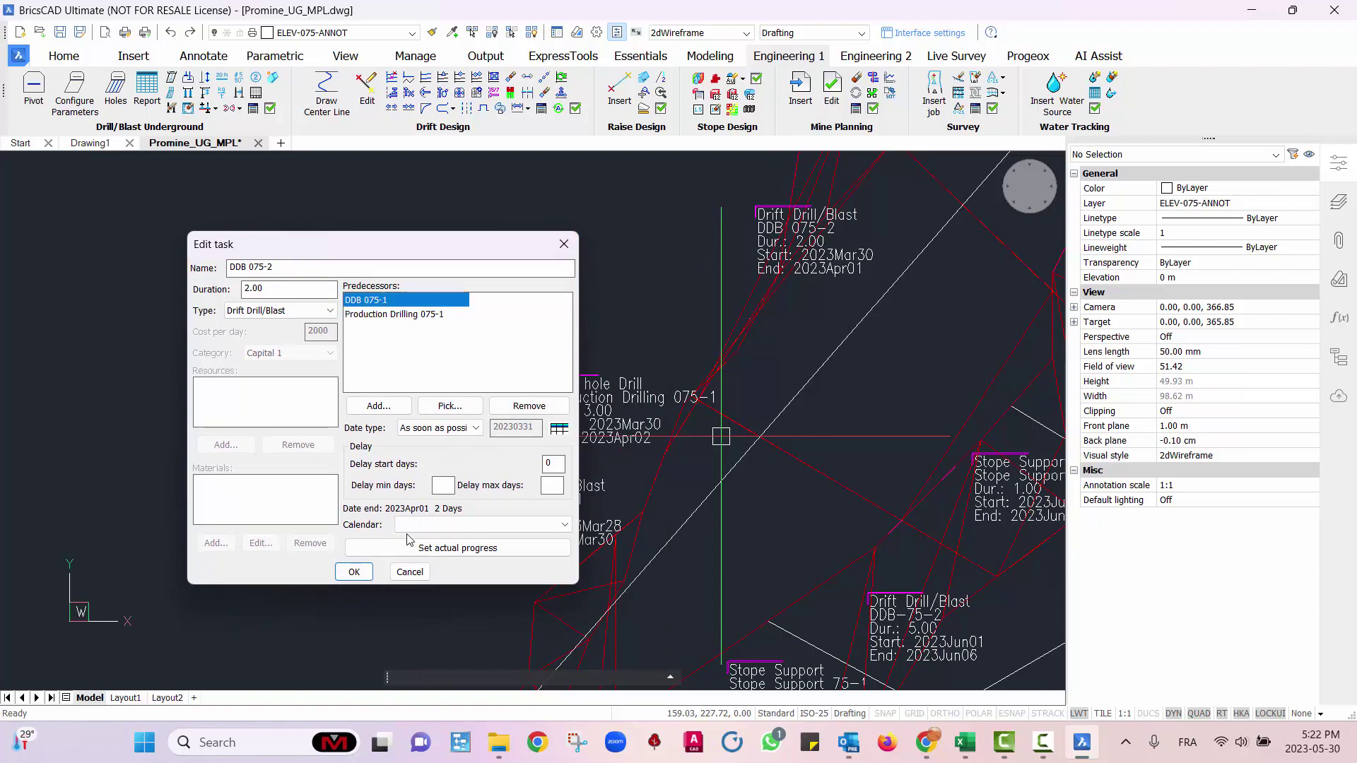
{"action": "left_click", "coordinate": [354, 572]}
{"action": "scroll", "coordinate": [767, 367], "scroll_direction": "down", "scroll_amount": 3}
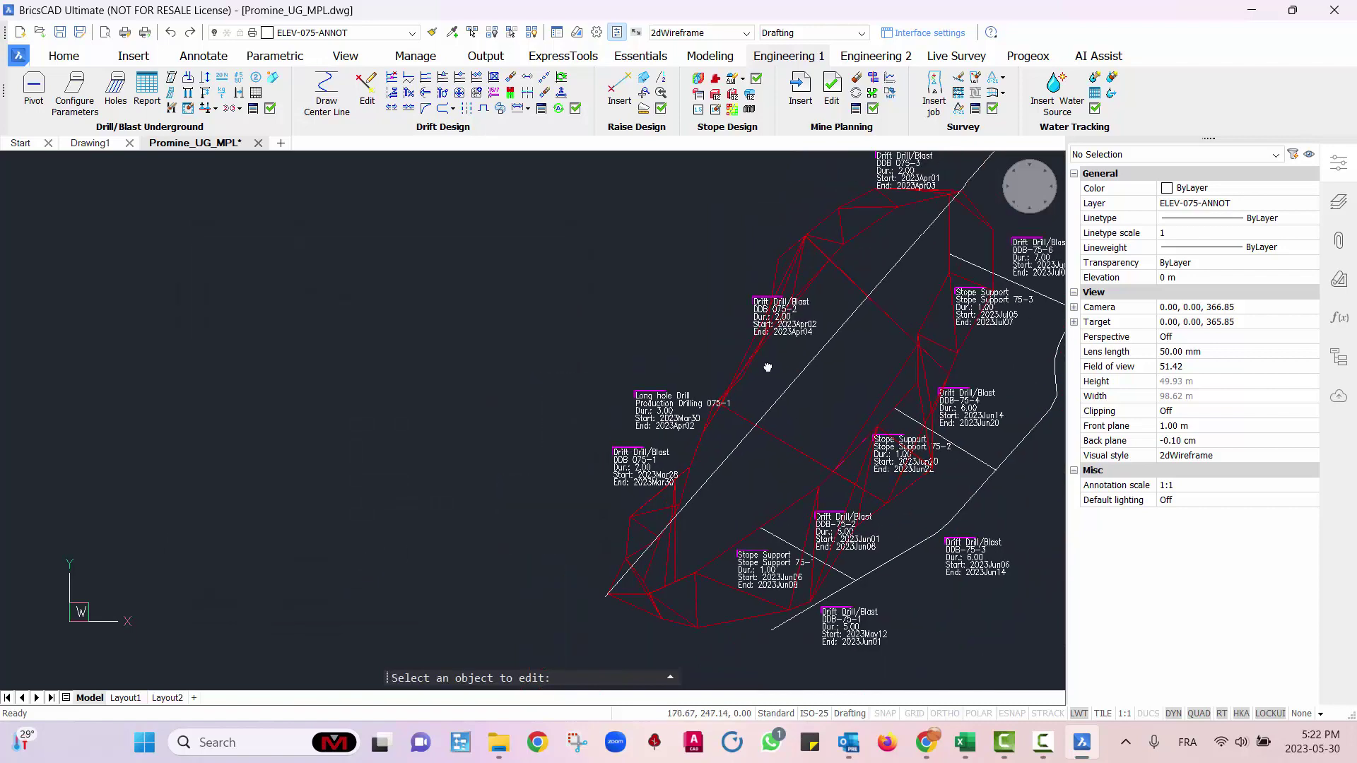
{"action": "key", "text": "Escape"}
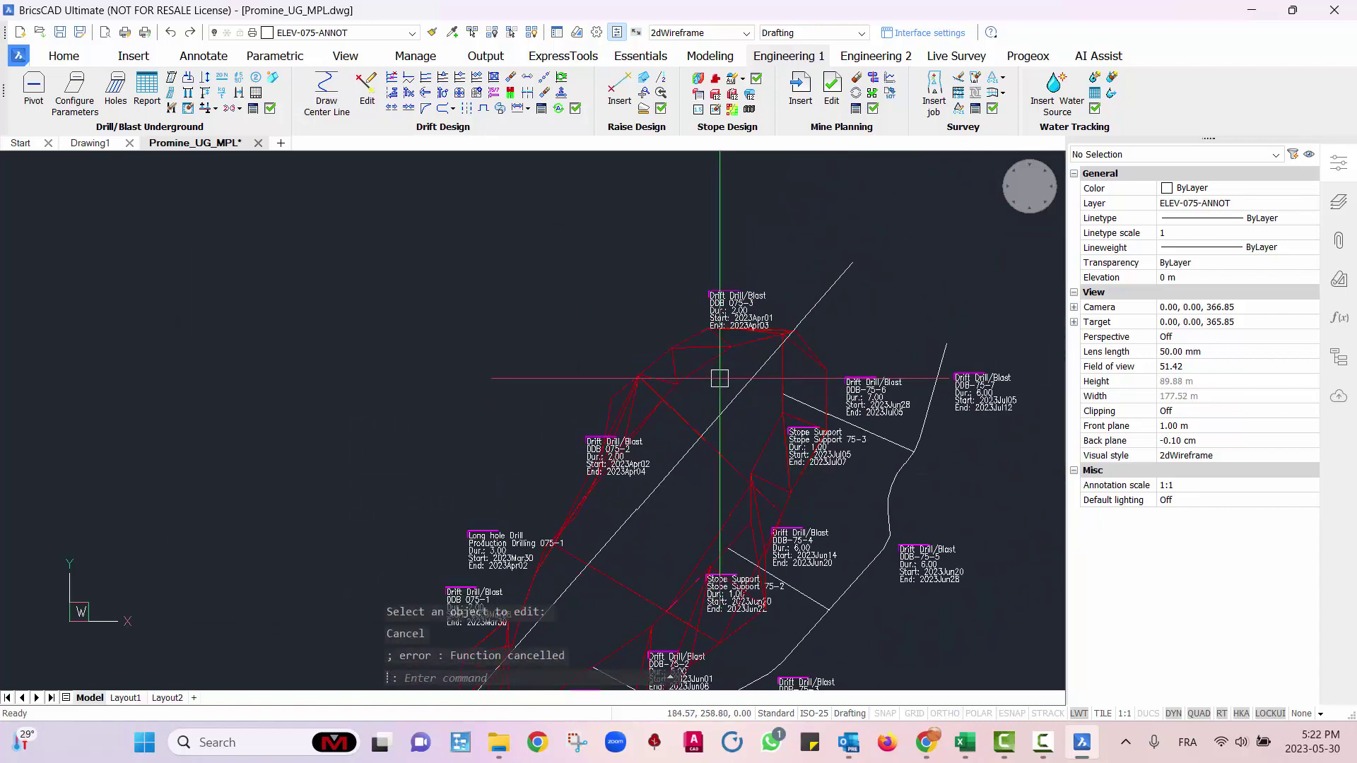
- Insert a Long hole Drill task in plan view between the DDB 075-2 and DDB 075-3 labels, just north of DDB 075-2
{"action": "left_click", "coordinate": [800, 89]}
{"action": "left_click", "coordinate": [692, 351]}
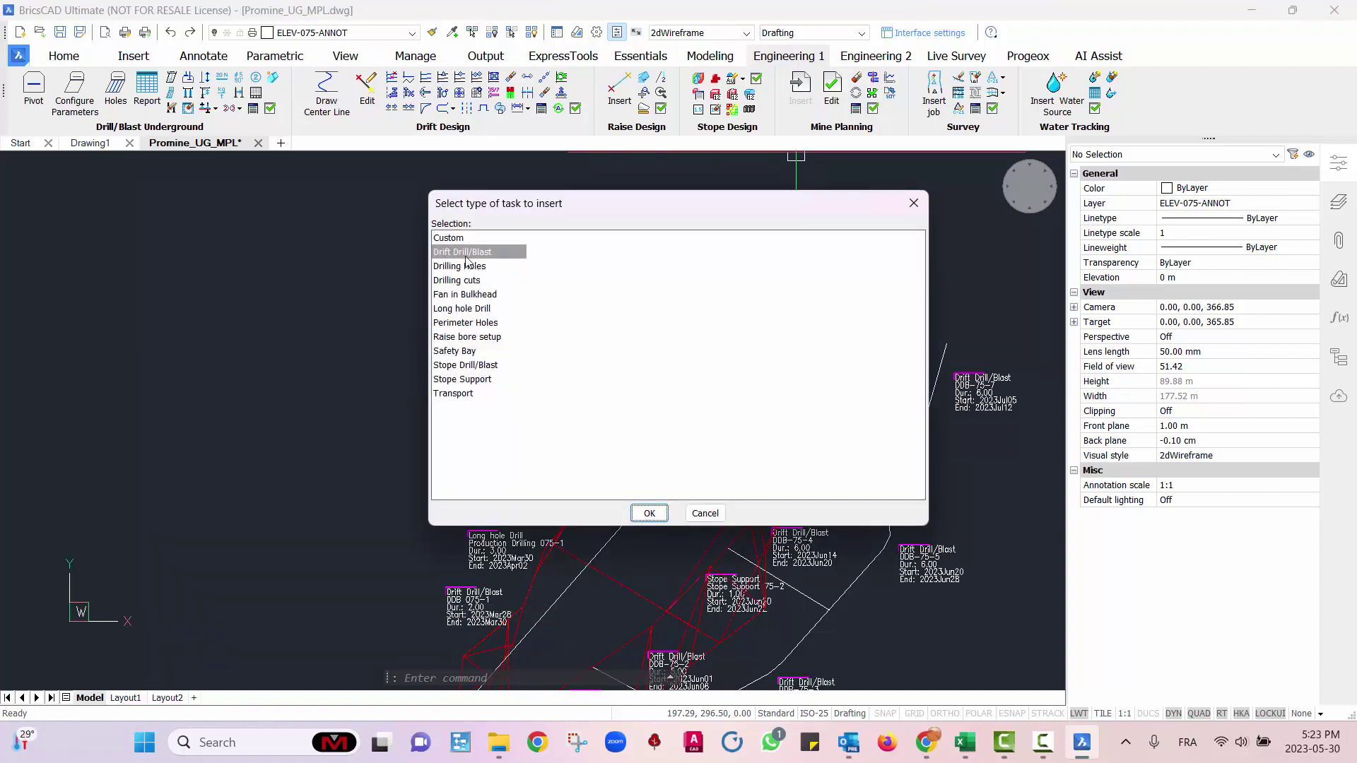
{"action": "double_click", "coordinate": [470, 309]}
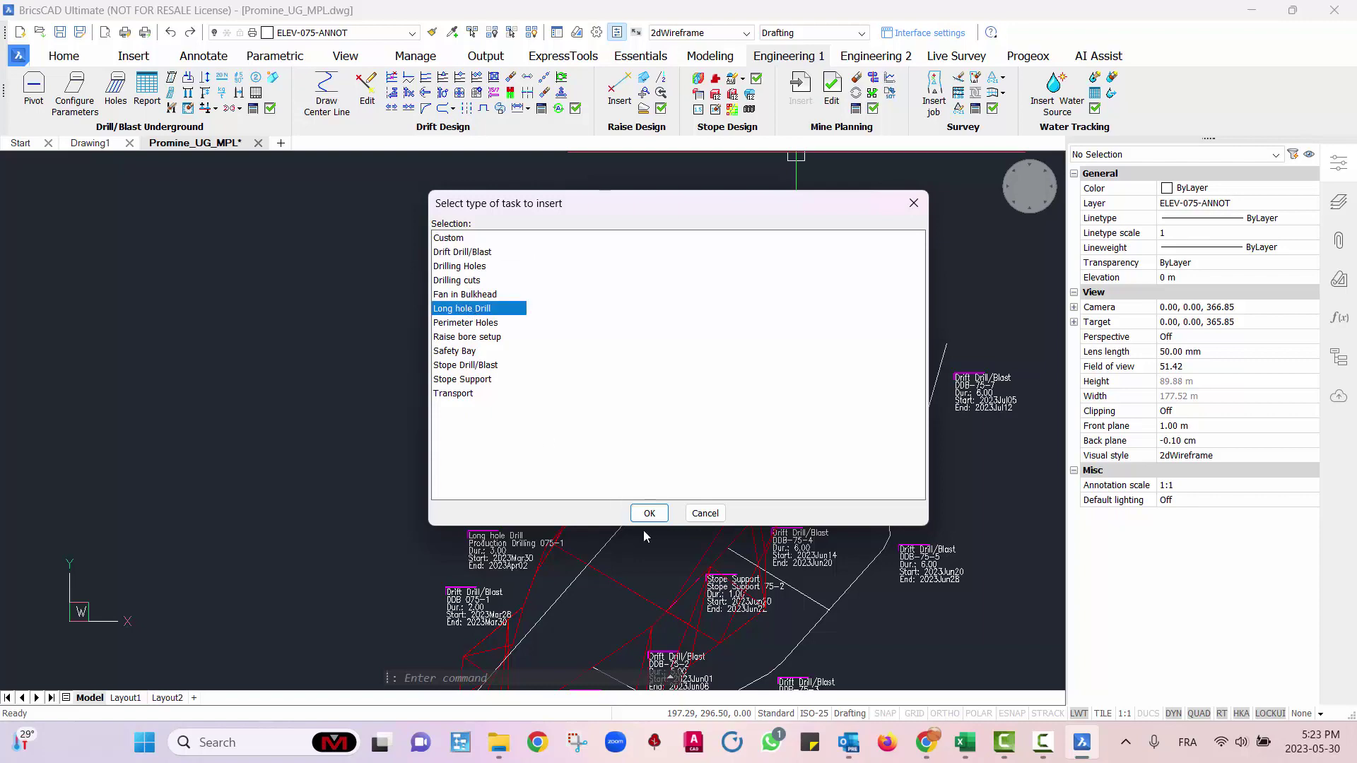
{"action": "middle_click_drag", "start_coordinate": [724, 319], "coordinate": [586, 492]}
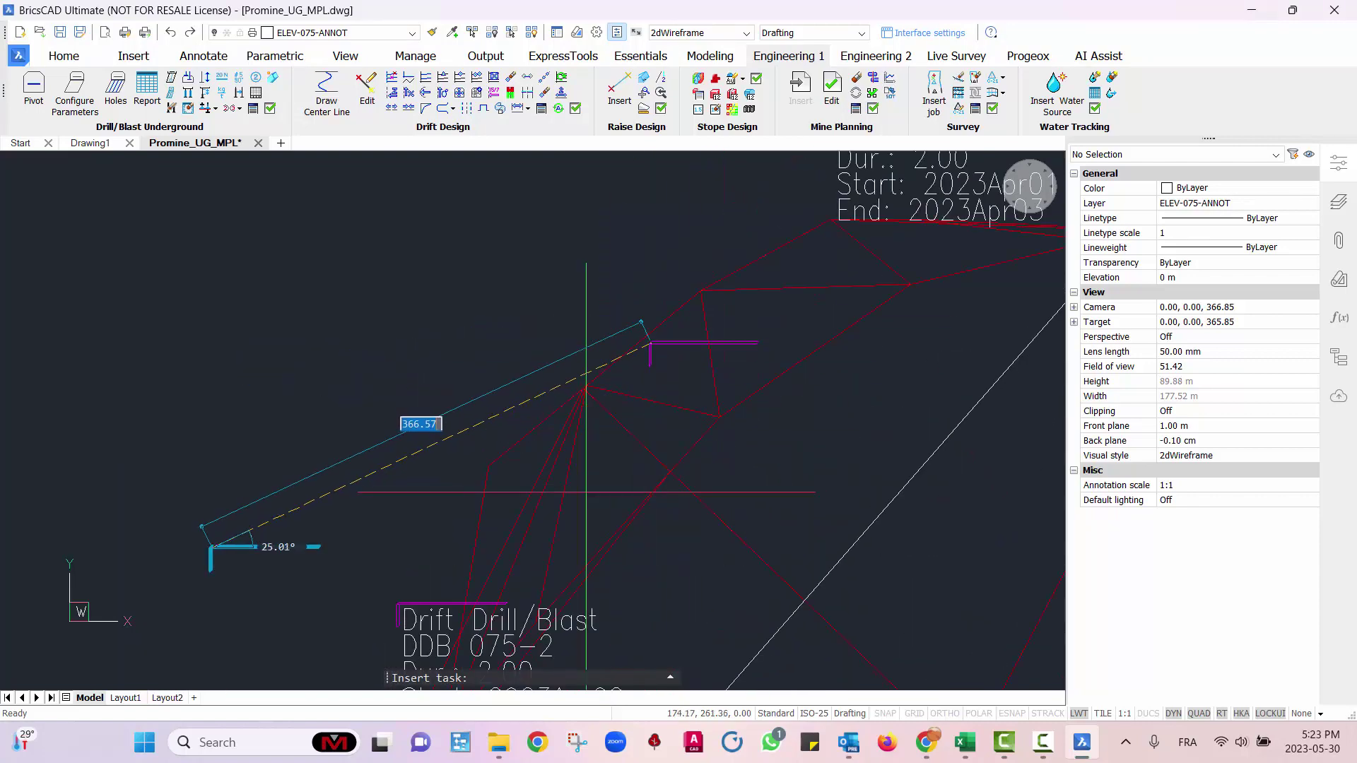
{"action": "left_click", "coordinate": [540, 420]}
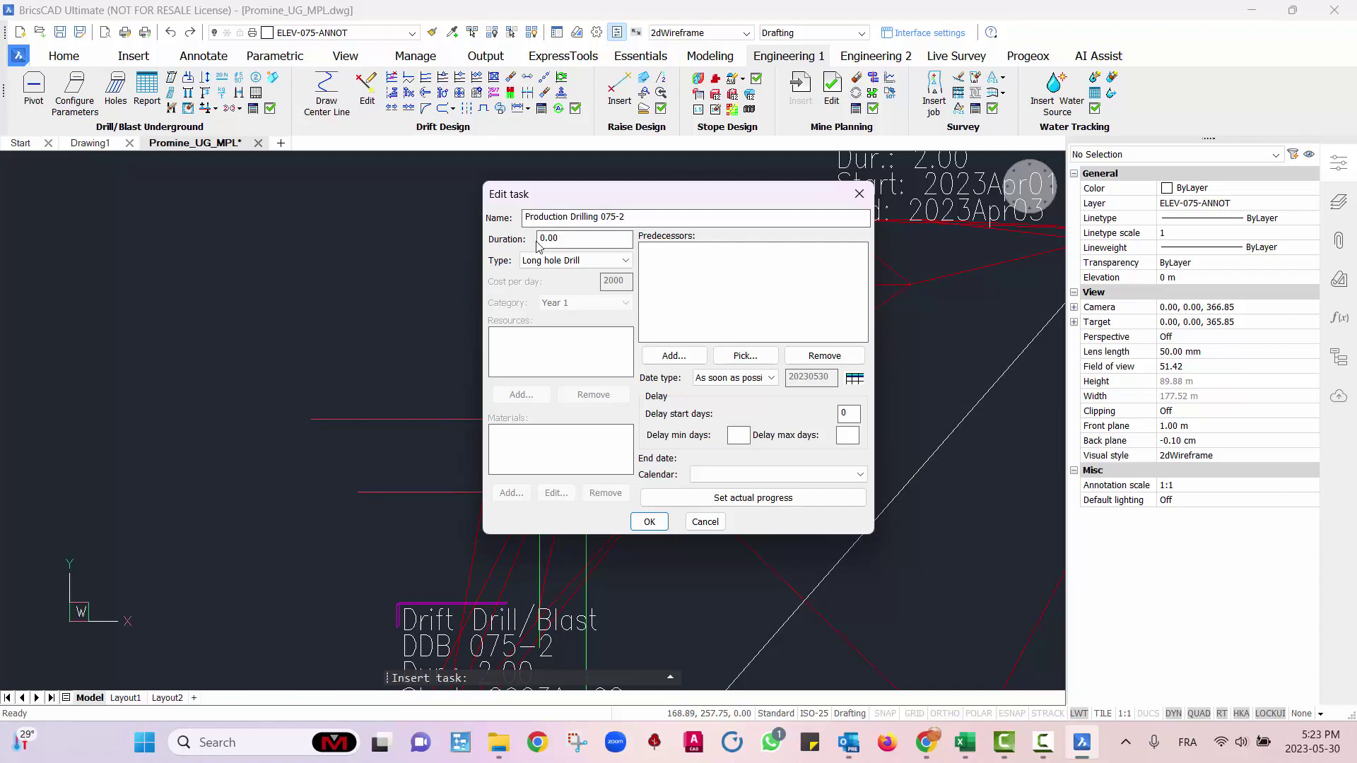
- Give the Production Drilling 075-2 task a duration of 3, DDB 075-2 as predecessor and the Vacations calendar, and accept it
{"action": "type", "text": "3"}
{"action": "left_click", "coordinate": [742, 357]}
{"action": "scroll", "coordinate": [660, 487], "scroll_direction": "down", "scroll_amount": 3}
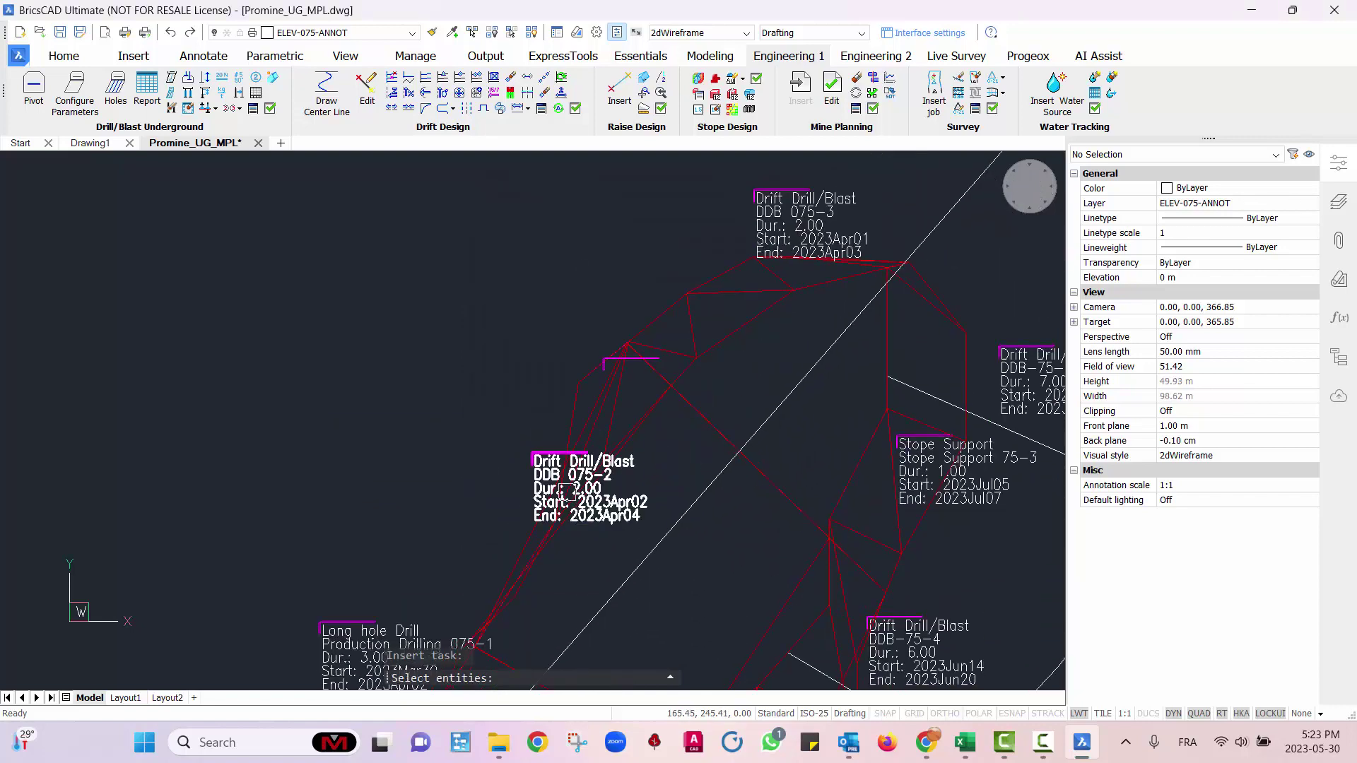
{"action": "scroll", "coordinate": [558, 481], "scroll_direction": "up", "scroll_amount": 5}
{"action": "left_click", "coordinate": [556, 455]}
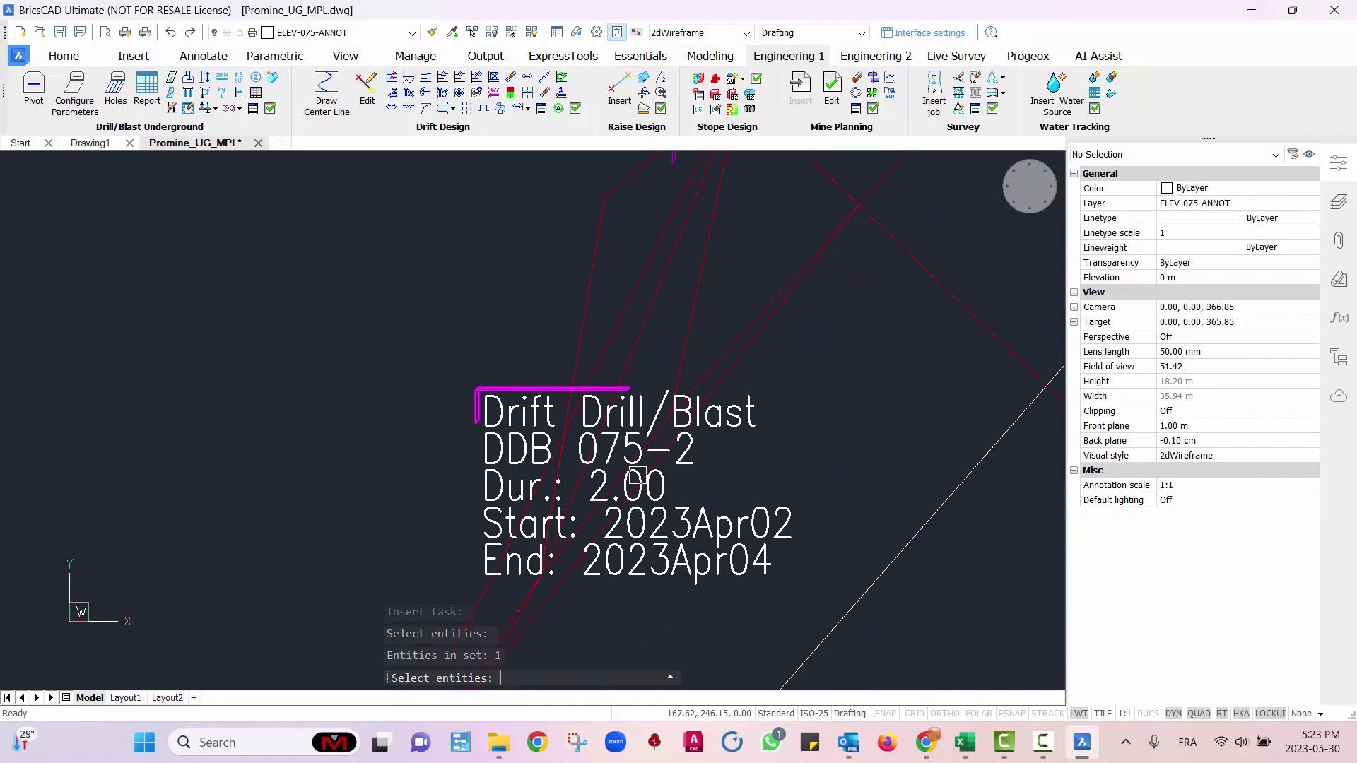
{"action": "key", "text": "Return"}
{"action": "left_click", "coordinate": [777, 475]}
{"action": "left_click", "coordinate": [770, 487]}
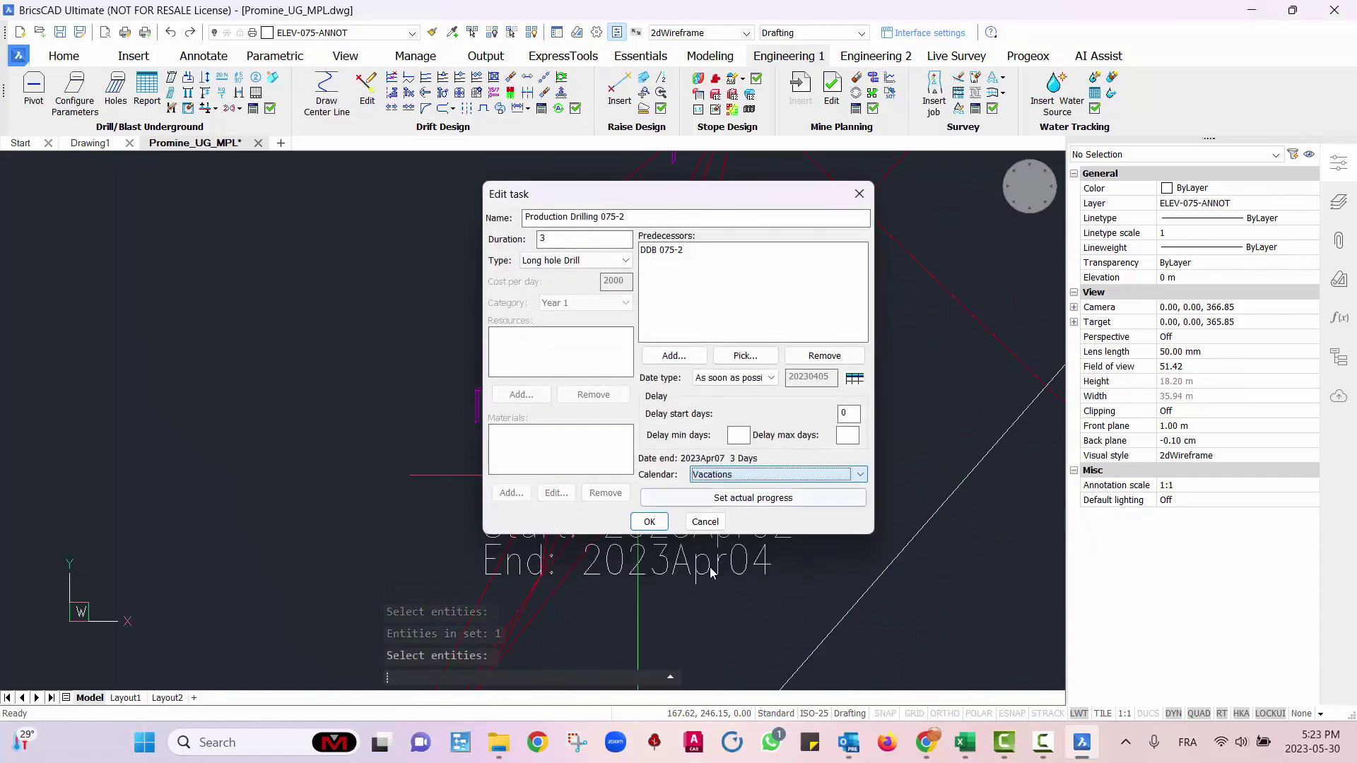
{"action": "left_click", "coordinate": [649, 521]}
- Edit the DDB 075-3 task to add Production Drilling 075-2 as a predecessor, accept it, and end the edit command
{"action": "scroll", "coordinate": [812, 390], "scroll_direction": "down", "scroll_amount": 5}
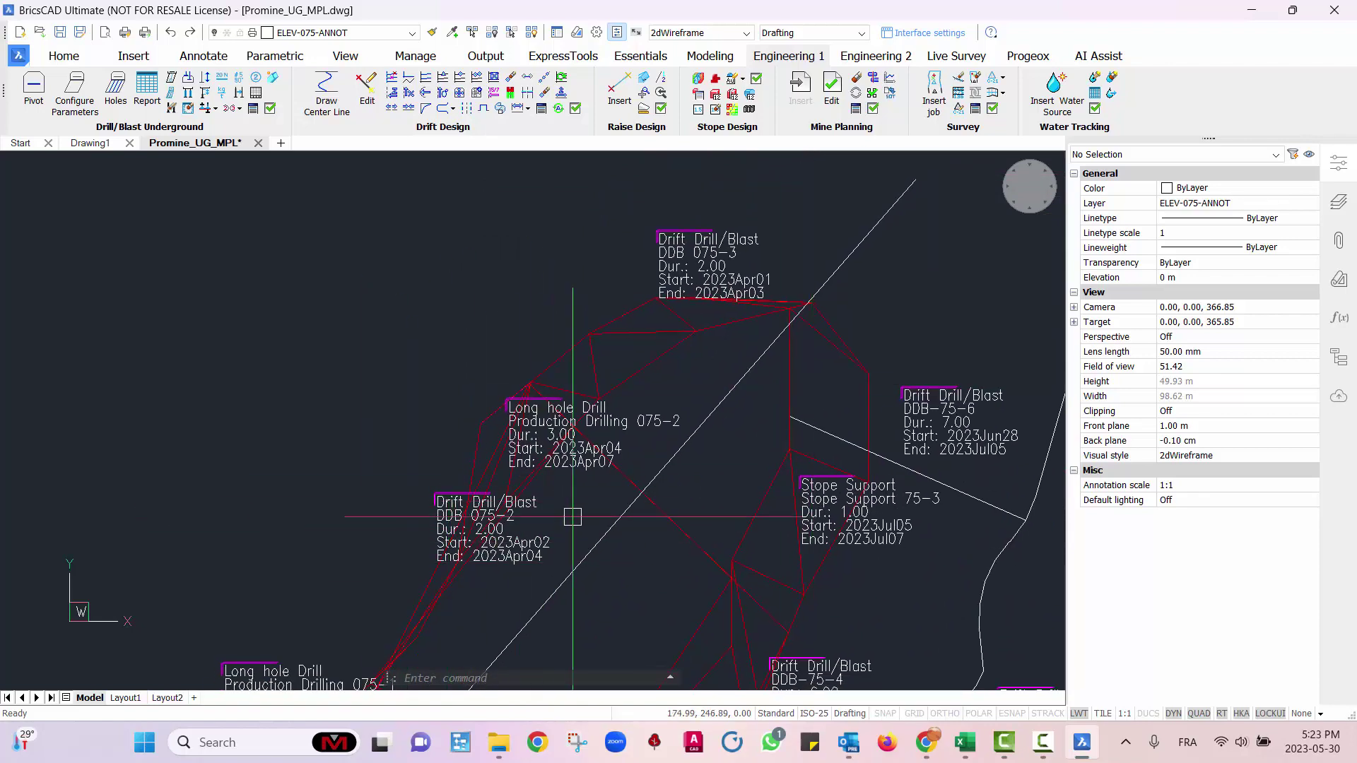
{"action": "left_click", "coordinate": [831, 104]}
{"action": "left_click", "coordinate": [707, 254]}
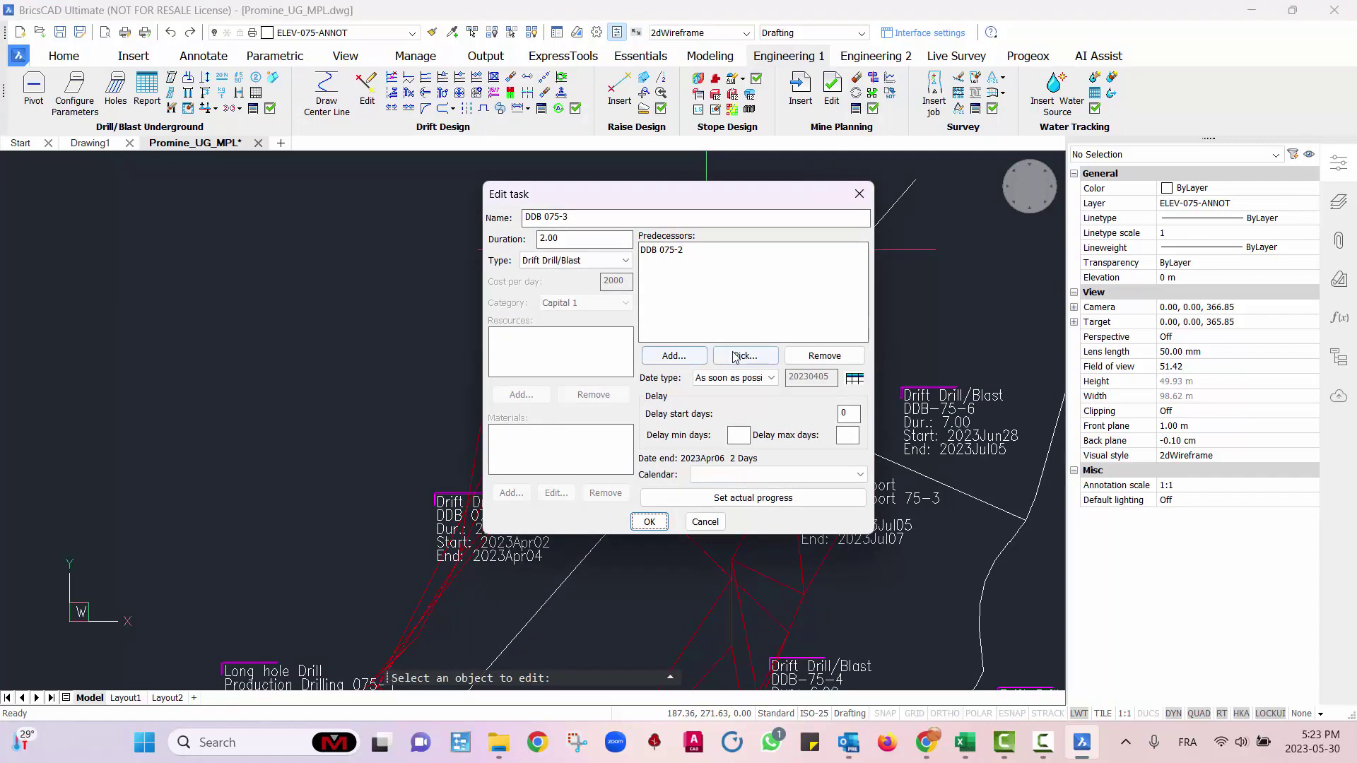
{"action": "left_click", "coordinate": [735, 356]}
{"action": "scroll", "coordinate": [530, 448], "scroll_direction": "up", "scroll_amount": 5}
{"action": "left_click", "coordinate": [536, 356]}
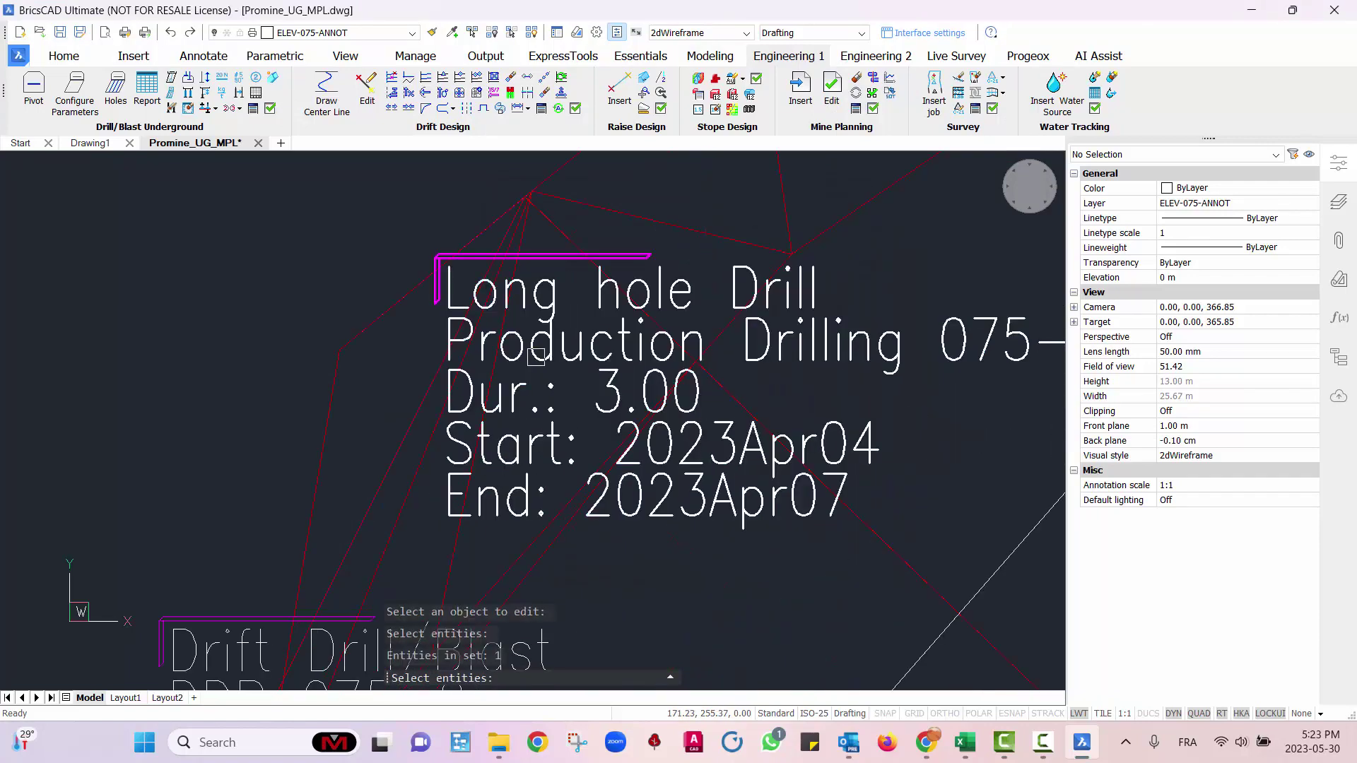
{"action": "key", "text": "Return"}
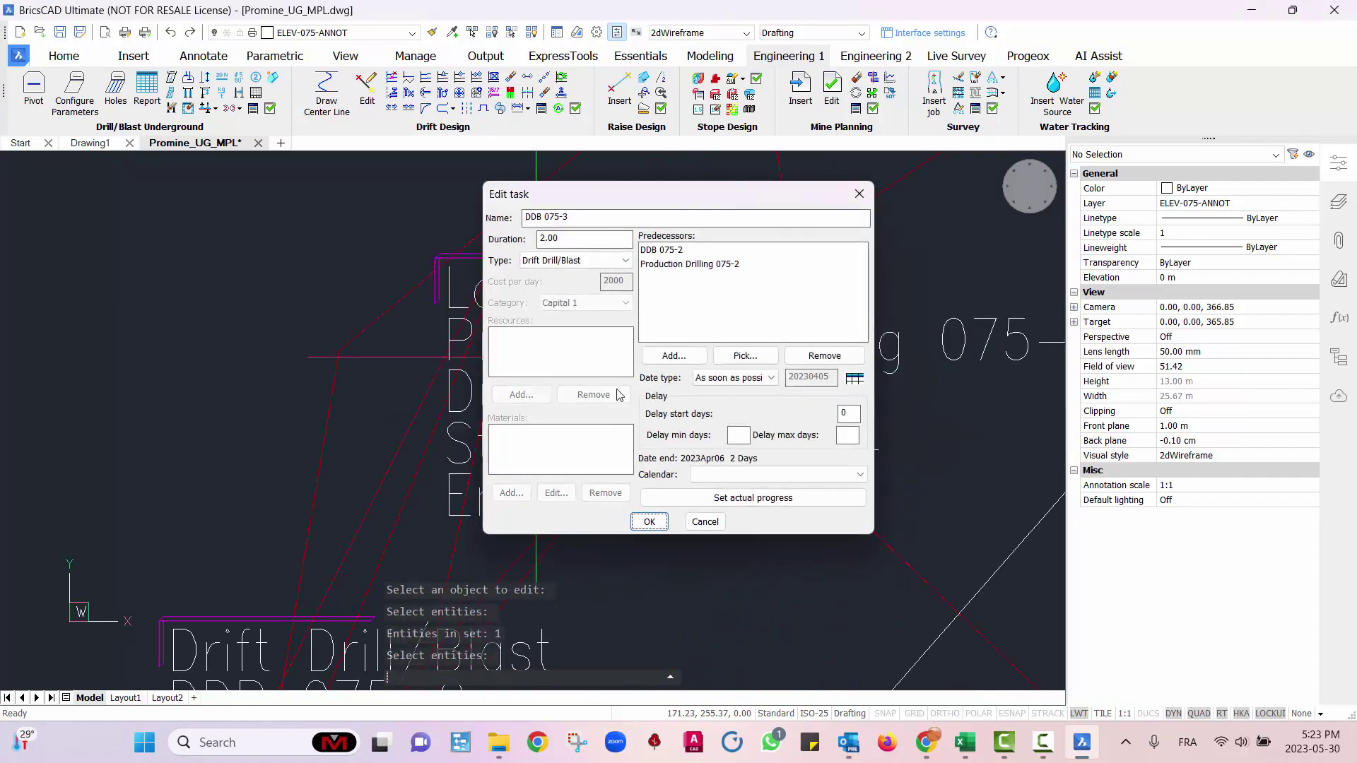
{"action": "left_click", "coordinate": [679, 251]}
{"action": "left_click", "coordinate": [689, 267]}
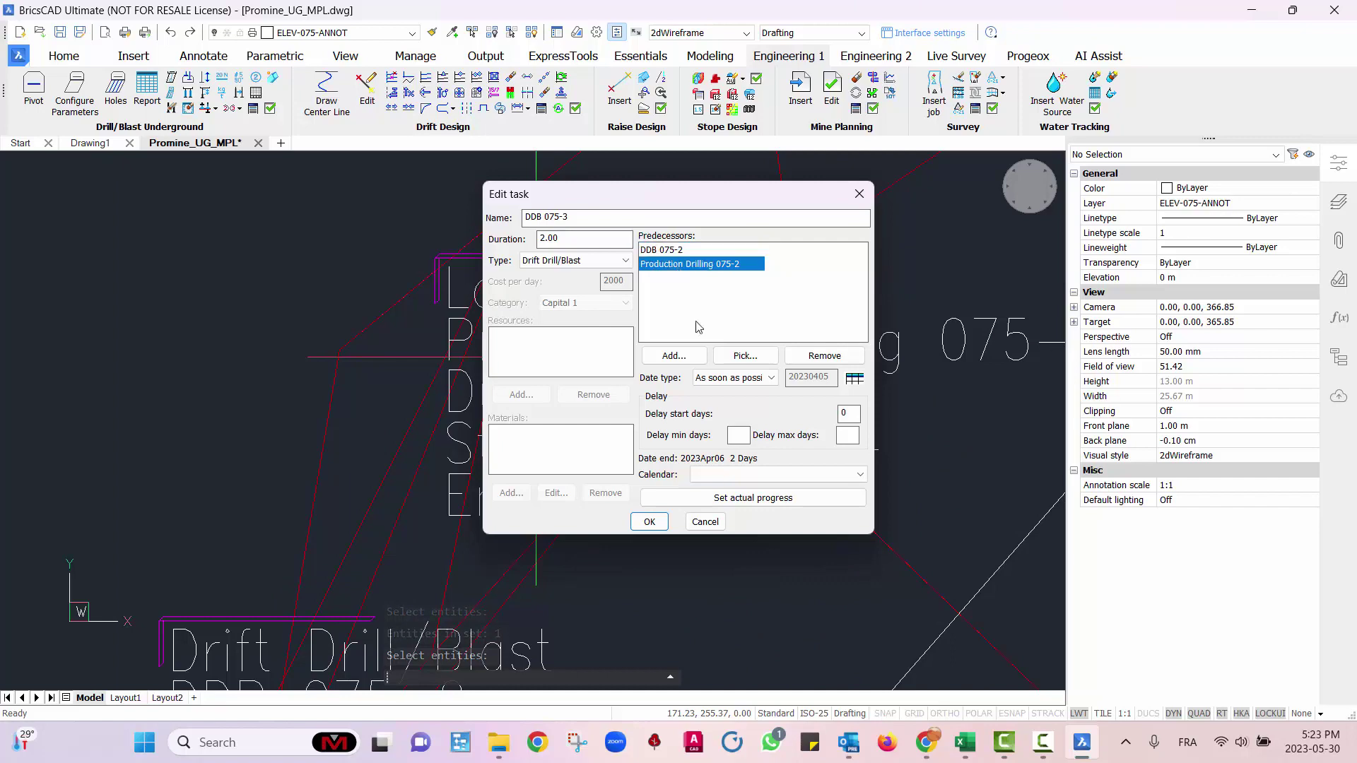
{"action": "left_click", "coordinate": [649, 521]}
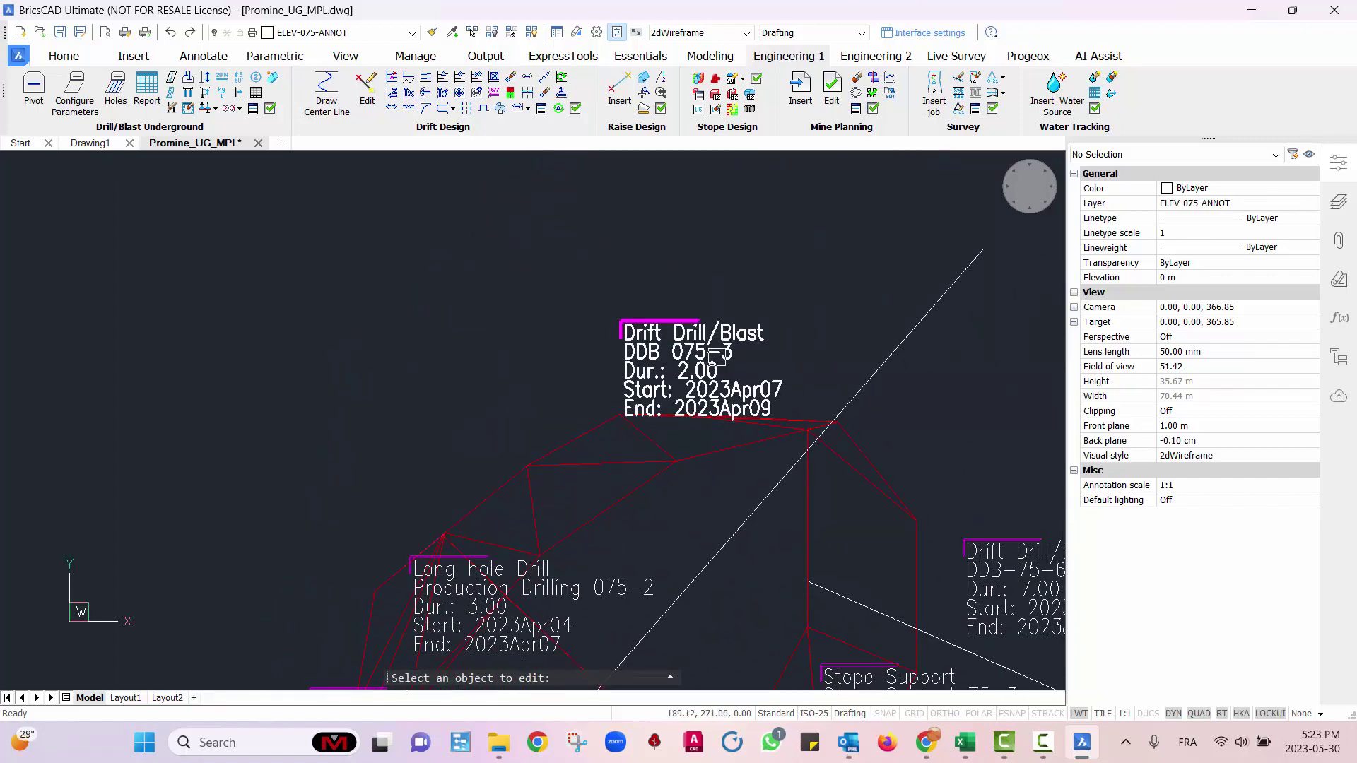
{"action": "key", "text": "Escape"}
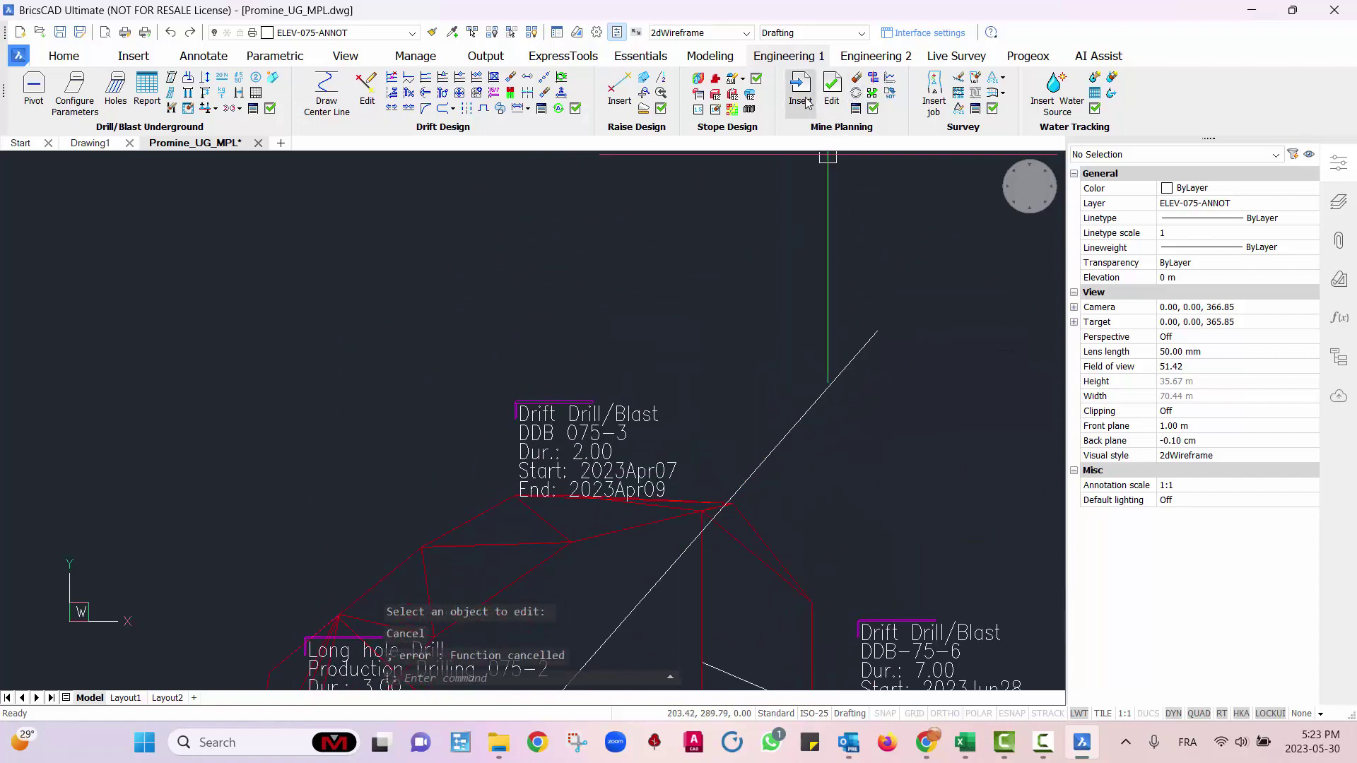
- Insert another Long hole Drill task in plan view, northeast of the DDB 075-3 label
{"action": "left_click", "coordinate": [802, 91]}
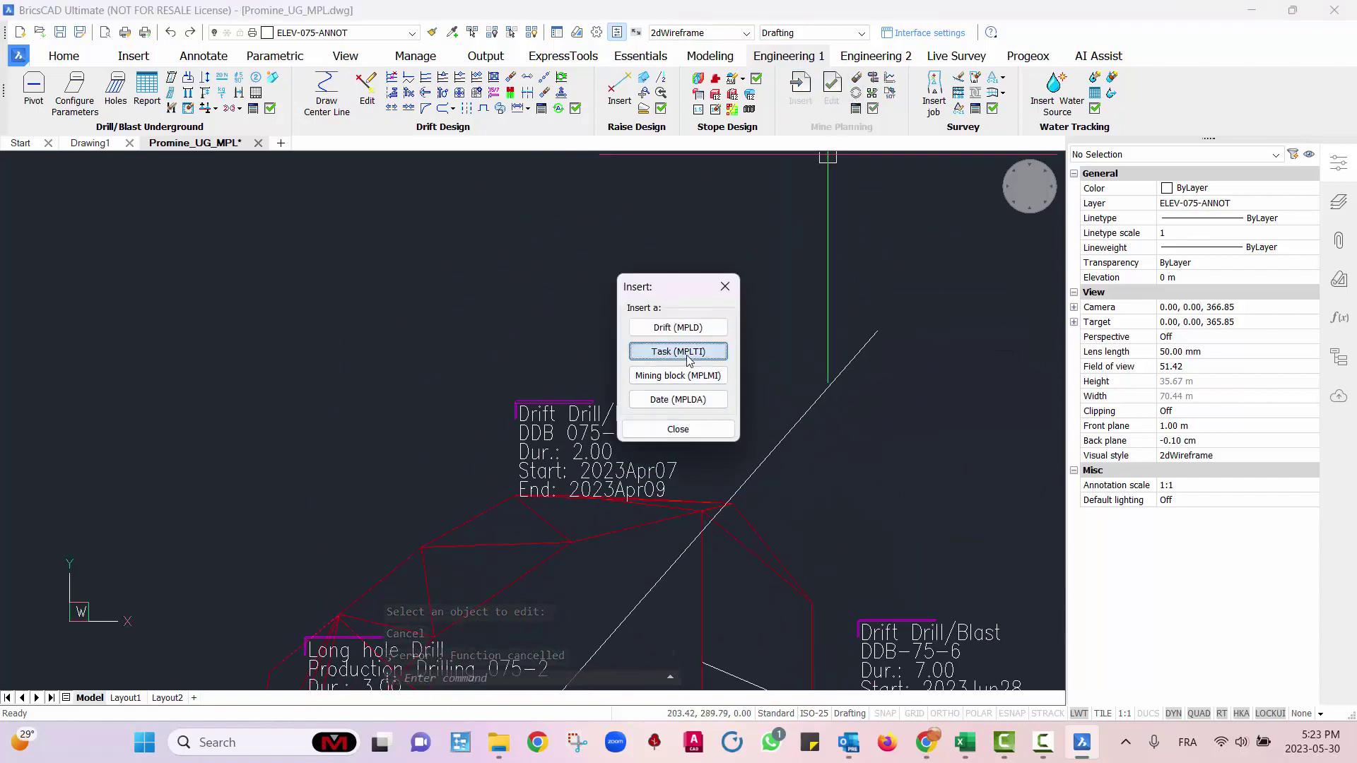
{"action": "left_click", "coordinate": [689, 354]}
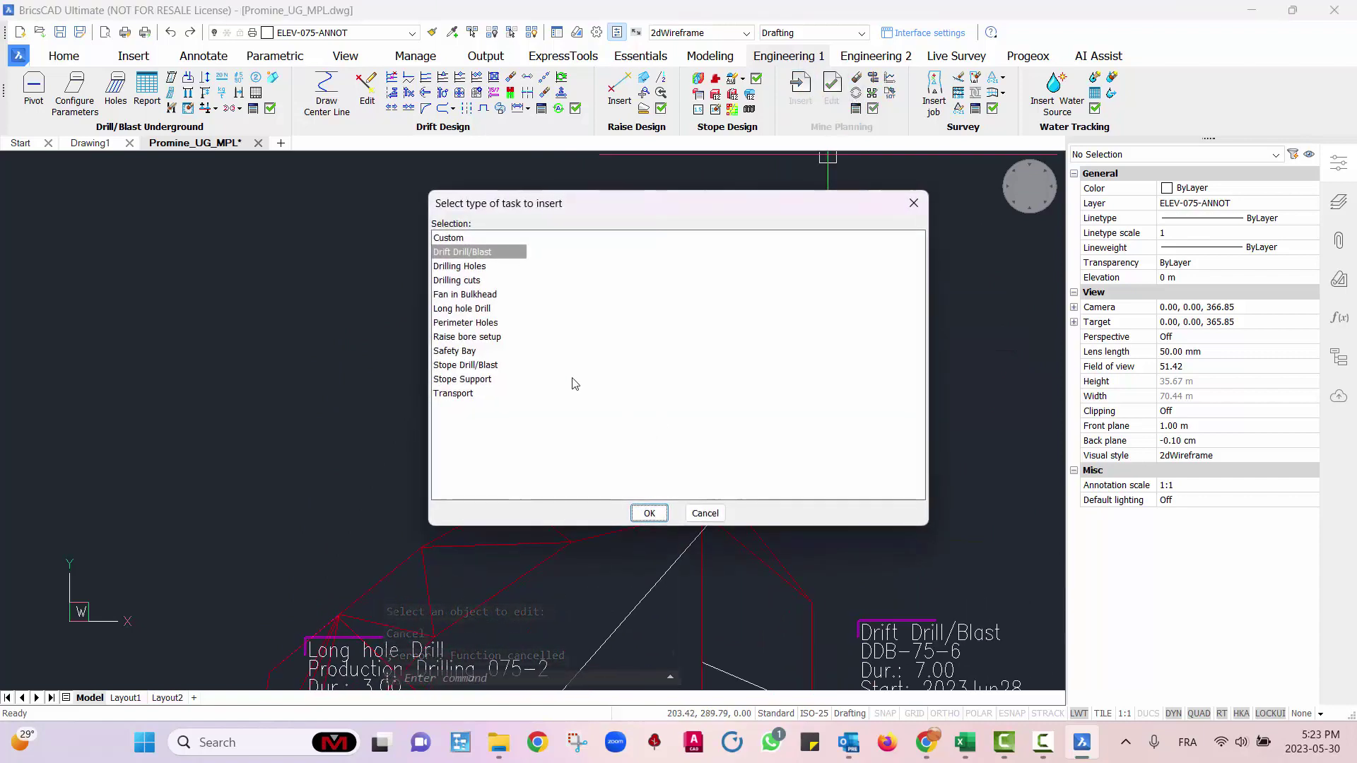
{"action": "left_click", "coordinate": [483, 311]}
{"action": "left_click", "coordinate": [665, 515]}
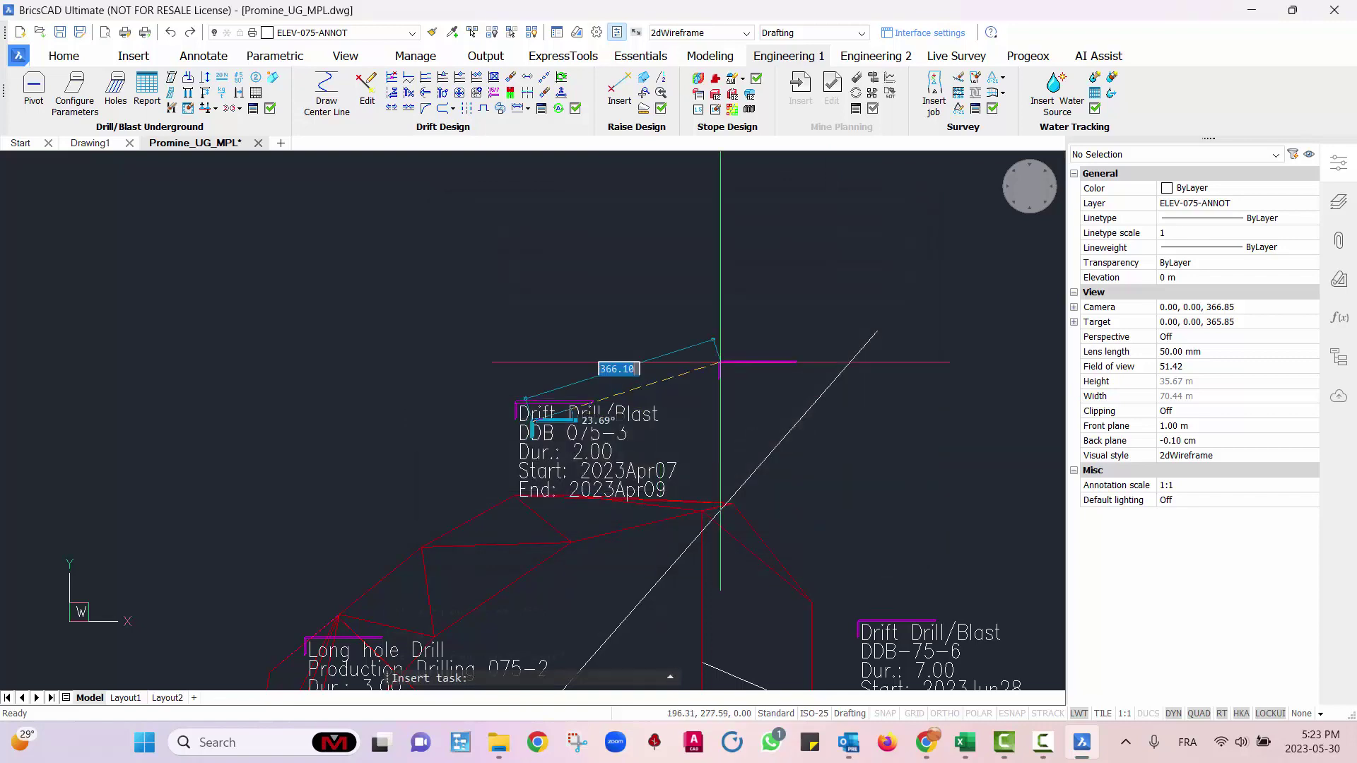
{"action": "left_click", "coordinate": [643, 252]}
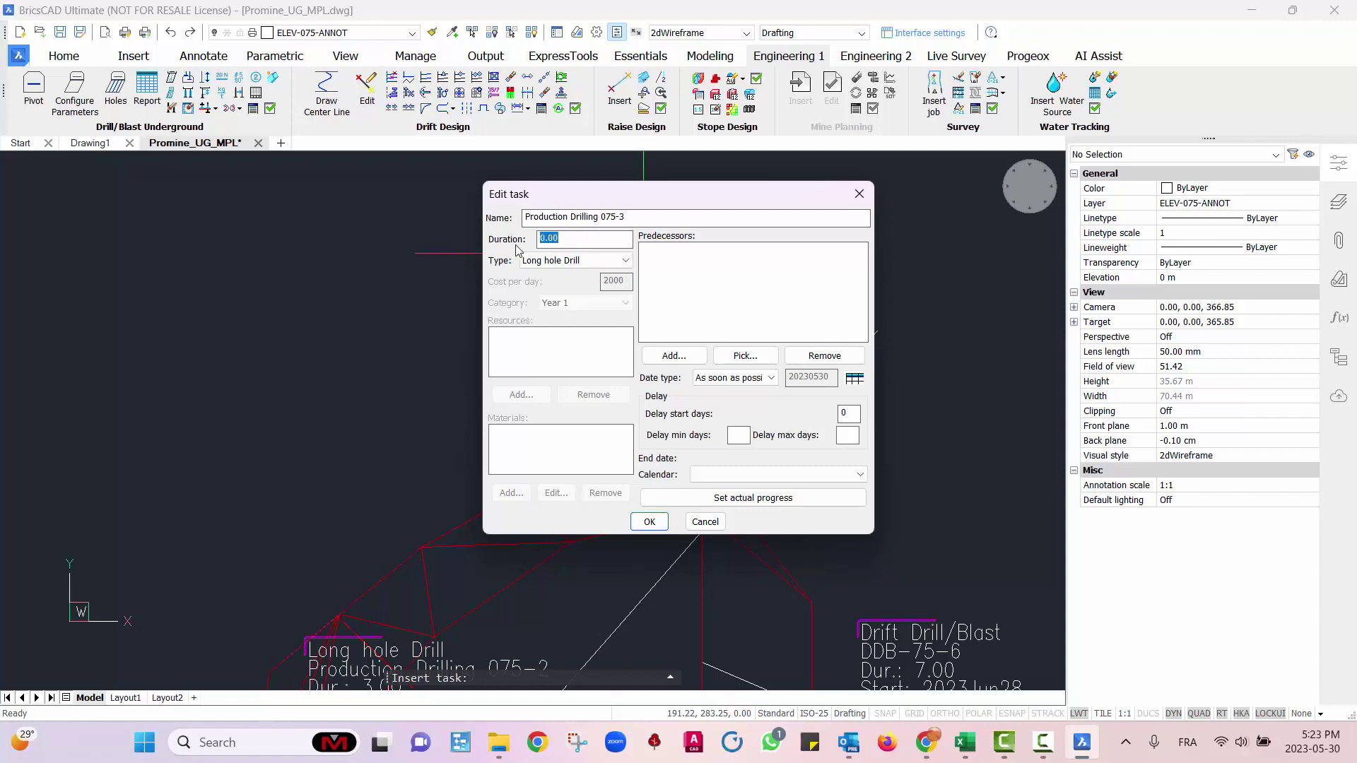
- Give the Production Drilling 075-3 task a duration of 3, DDB 075-3 as predecessor and the Vacations calendar, and accept it
{"action": "left_click", "coordinate": [776, 354]}
{"action": "left_click", "coordinate": [717, 420]}
{"action": "key", "text": "Return"}
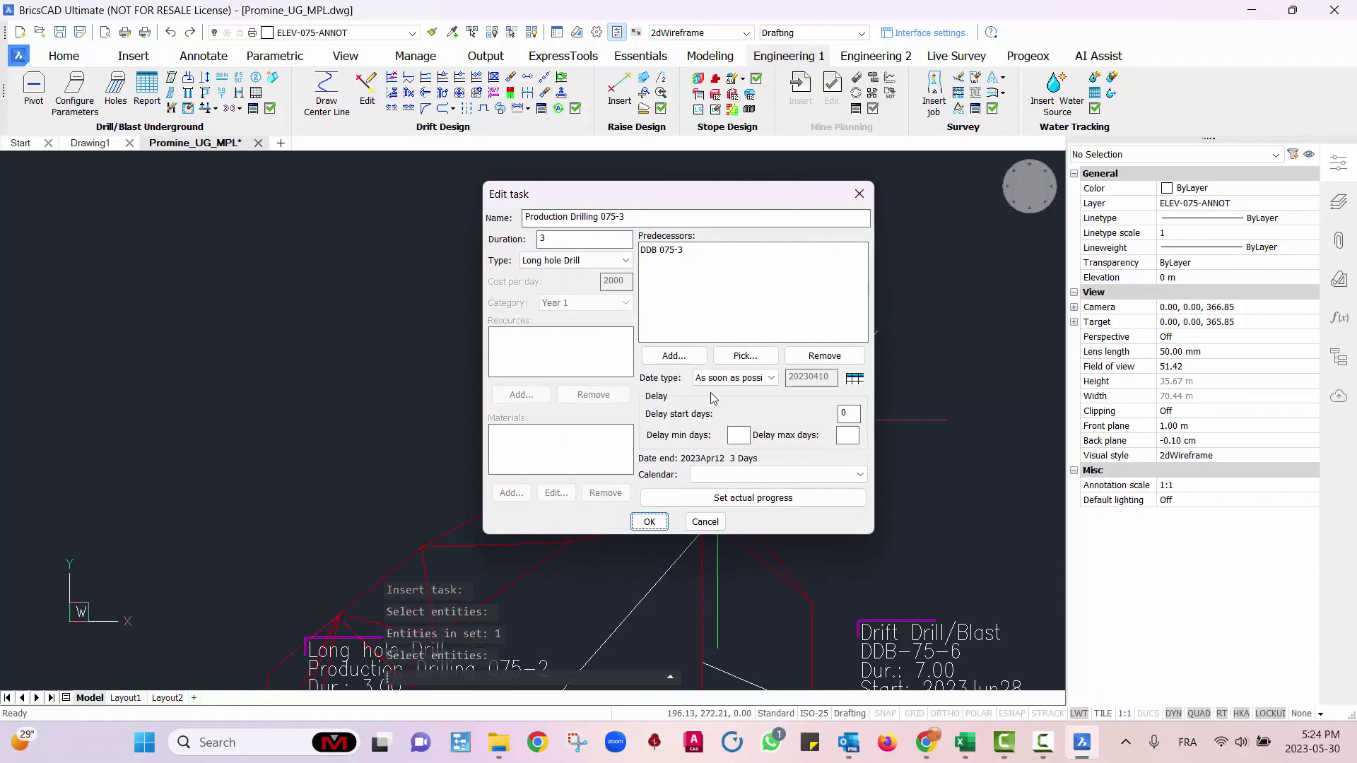
{"action": "left_click", "coordinate": [754, 474]}
{"action": "left_click", "coordinate": [751, 502]}
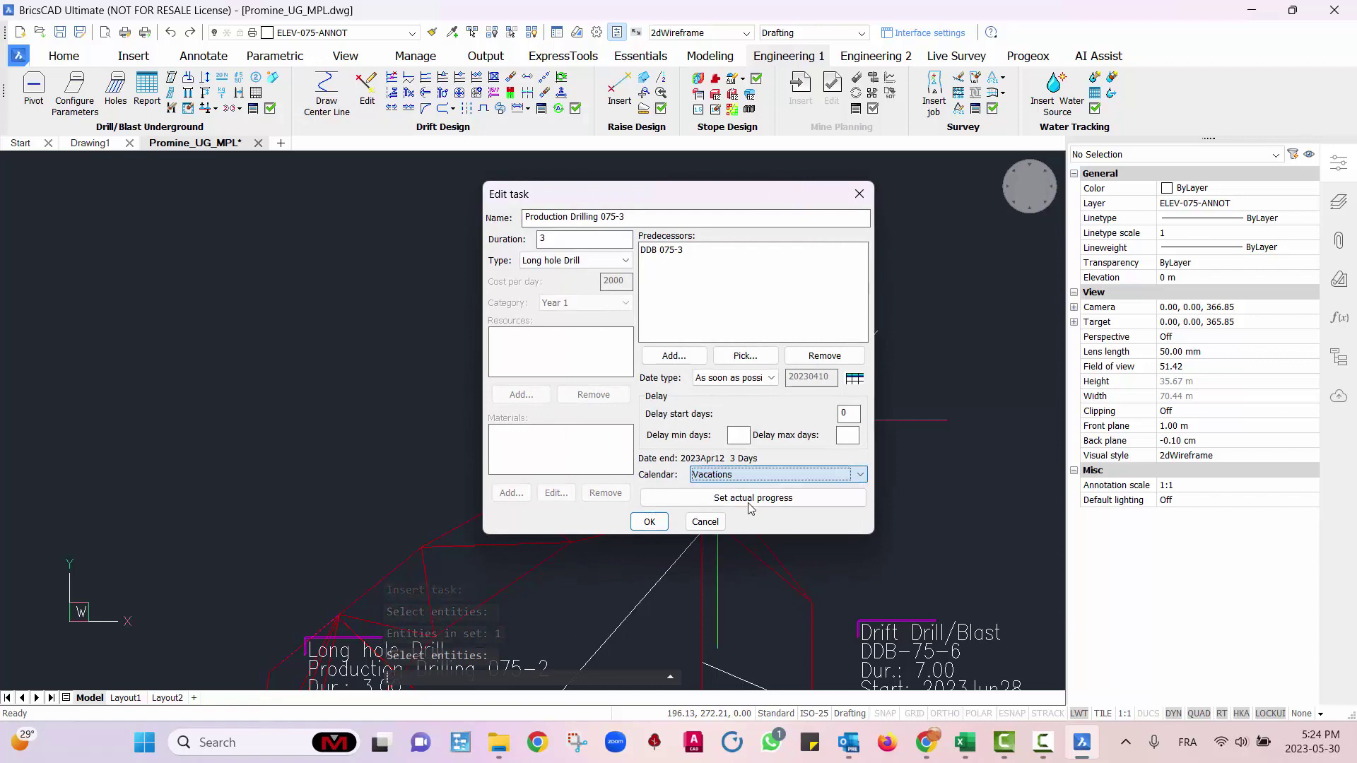
{"action": "left_click", "coordinate": [650, 529]}
- Select the three Production Drilling task labels lying below the orebody, set their Z position to 75, and clear the selection
{"action": "scroll", "coordinate": [810, 382], "scroll_direction": "down", "scroll_amount": 5}
{"action": "mouse_move", "coordinate": [805, 519]}
{"action": "middle_mouse_down", "text": "shift"}
{"action": "mouse_move", "coordinate": [918, 367]}
{"action": "mouse_move", "coordinate": [868, 495]}
{"action": "mouse_move", "coordinate": [868, 400]}
{"action": "middle_mouse_up", "text": "shift"}
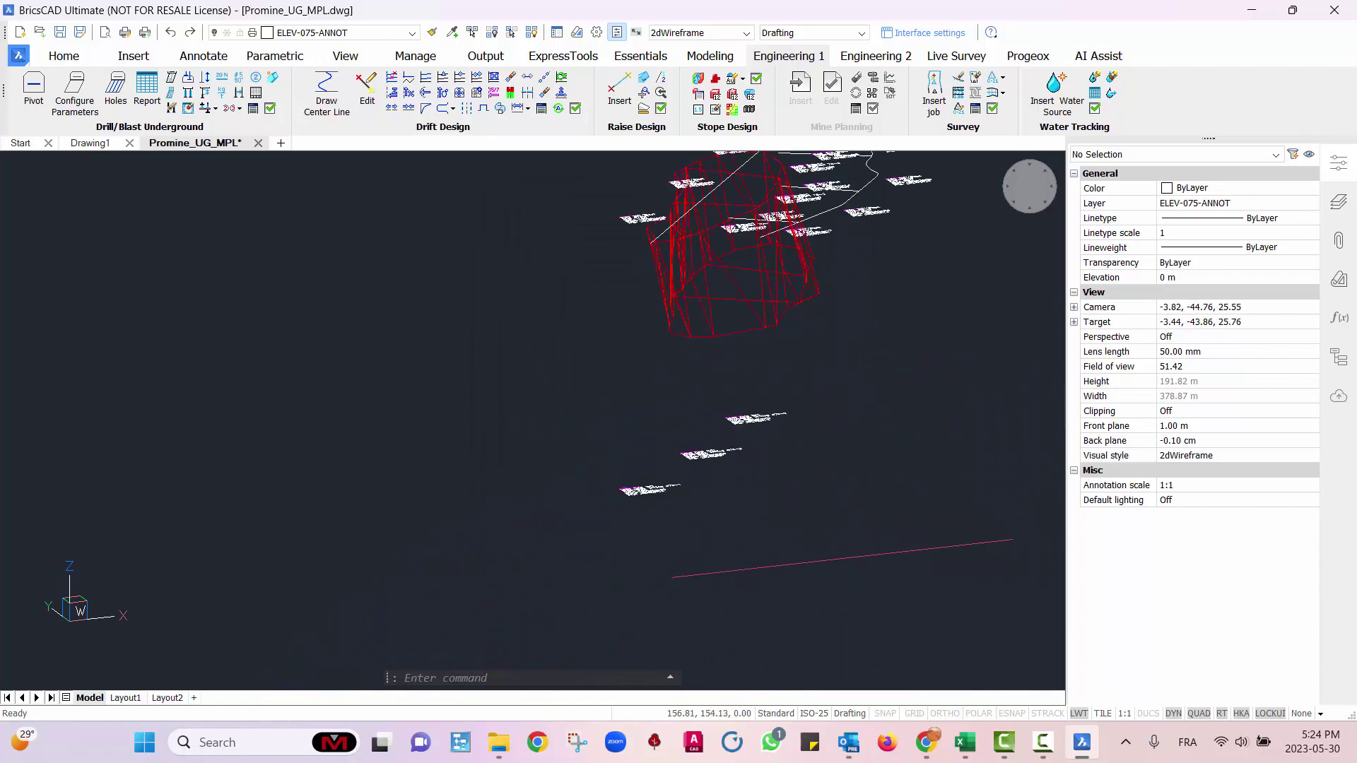
{"action": "scroll", "coordinate": [785, 564], "scroll_direction": "up", "scroll_amount": 3}
{"action": "left_click", "coordinate": [855, 560]}
{"action": "left_click", "coordinate": [470, 309]}
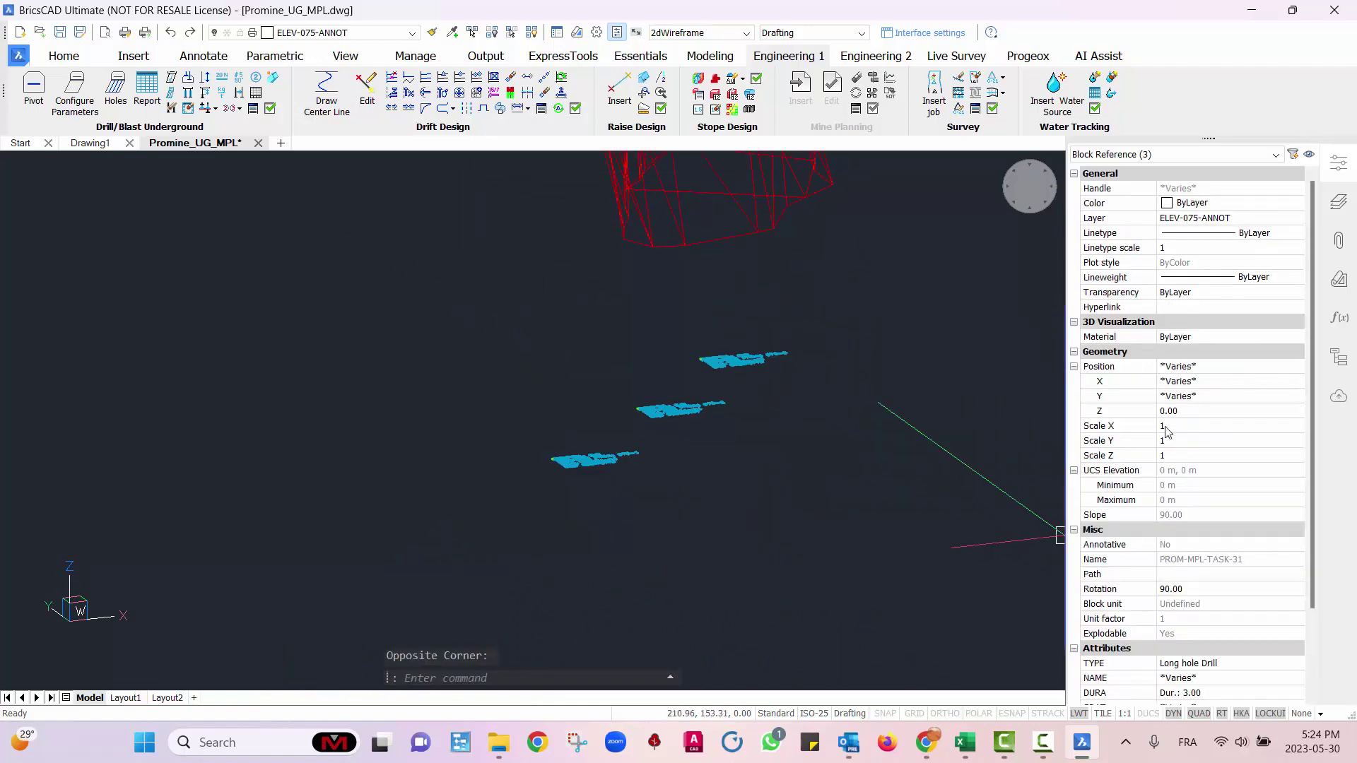
{"action": "type", "text": "75"}
{"action": "key", "text": "Return"}
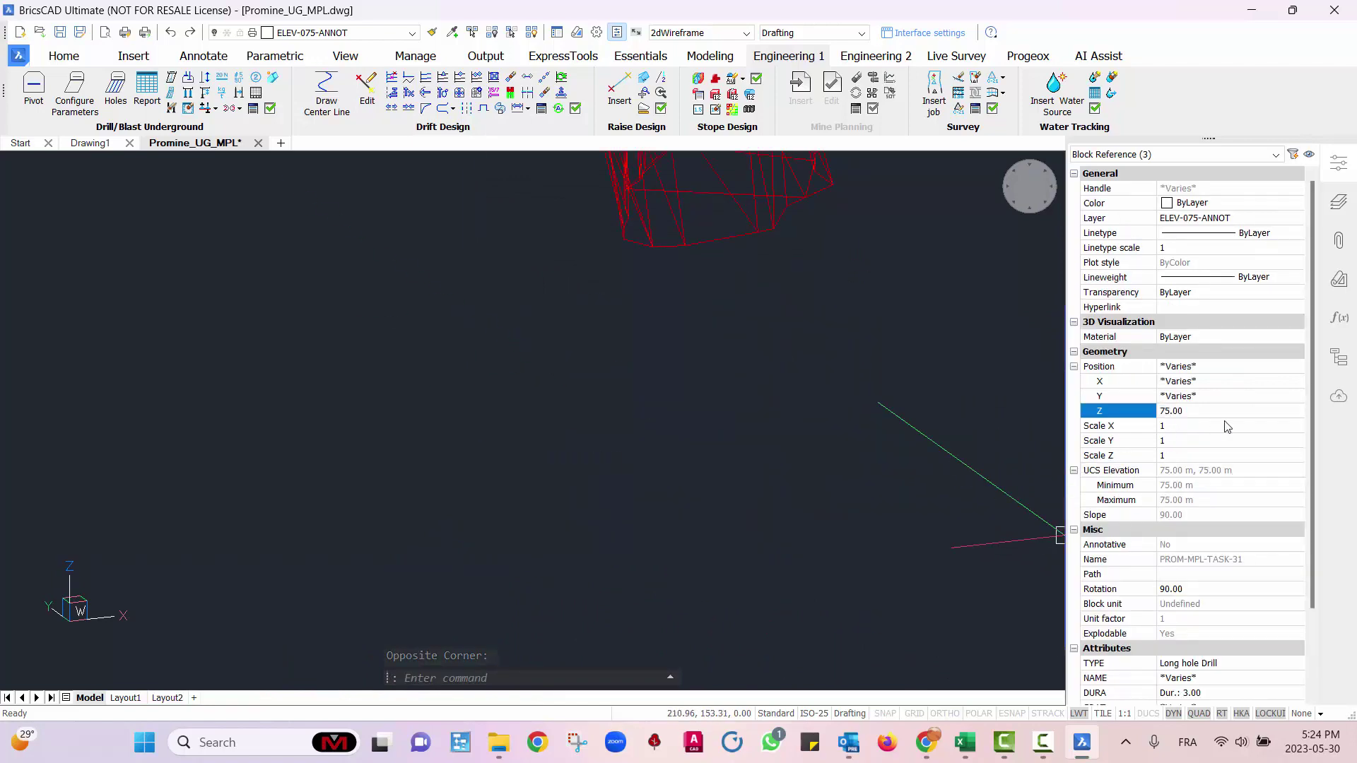
{"action": "scroll", "coordinate": [769, 297], "scroll_direction": "down", "scroll_amount": 2}
{"action": "middle_click_drag", "start_coordinate": [769, 233], "coordinate": [668, 587]}
{"action": "key", "text": "Escape"}
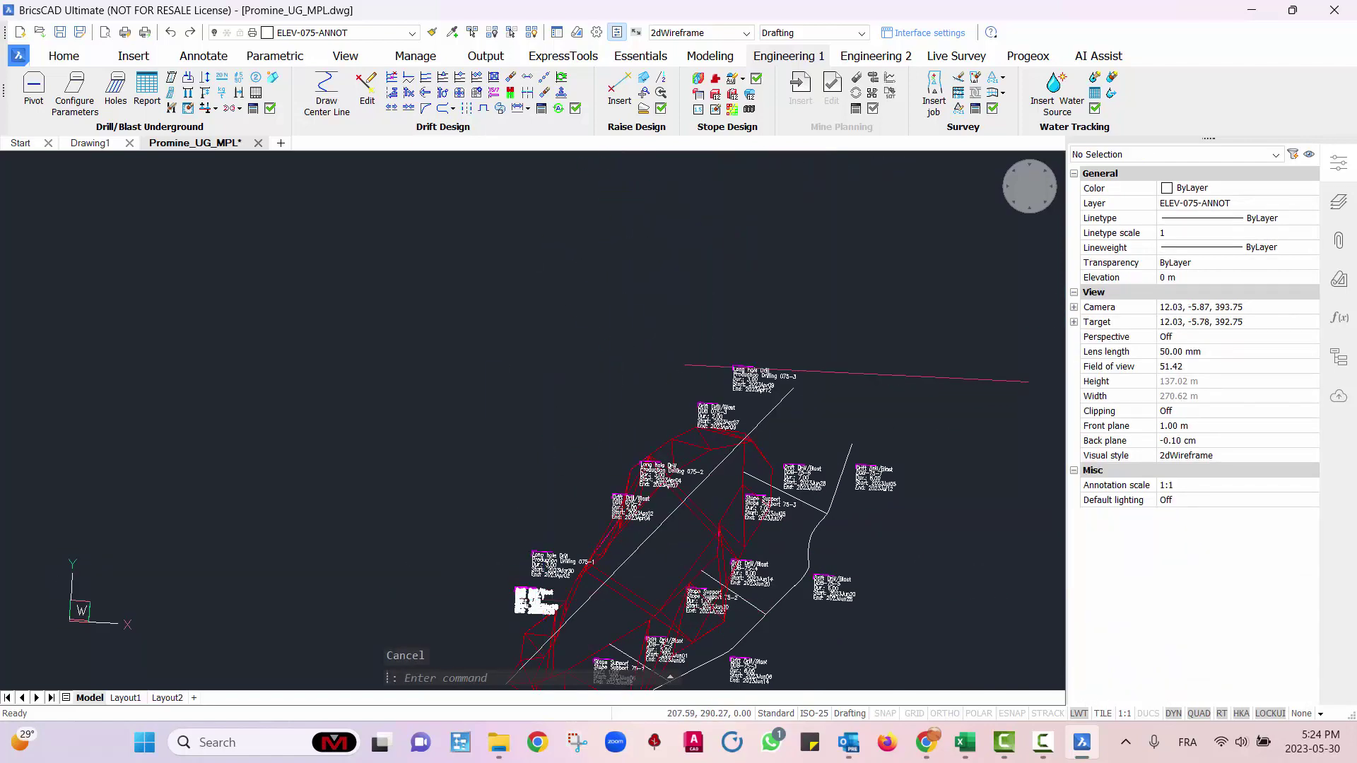
{"action": "scroll", "coordinate": [562, 539], "scroll_direction": "up", "scroll_amount": 2}
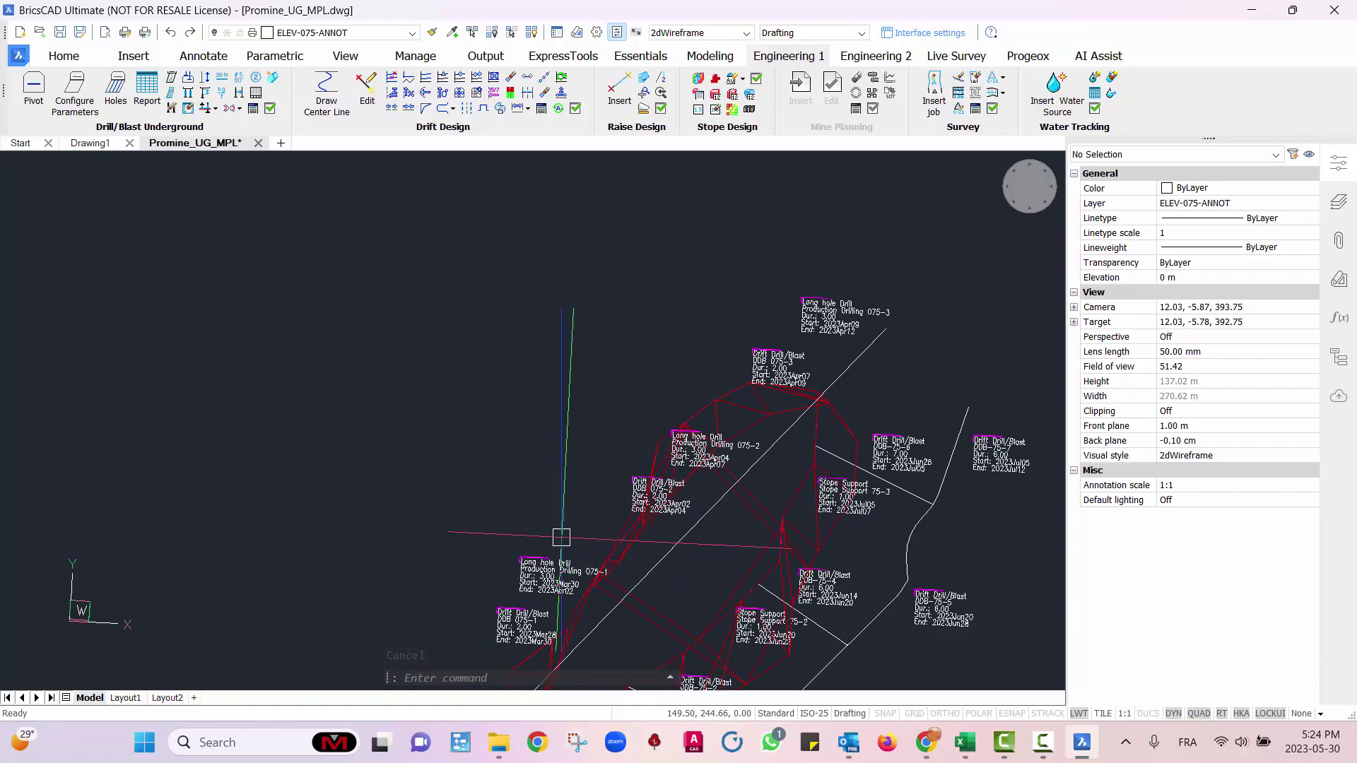
- Insert a 500 tpd 150$/t mining block named Block 4 beside the Production Drilling 075-1 label
{"action": "middle_click_drag", "start_coordinate": [716, 591], "coordinate": [592, 374], "text": "shift"}
{"action": "middle_click_drag", "start_coordinate": [775, 549], "coordinate": [644, 446], "text": "shift"}
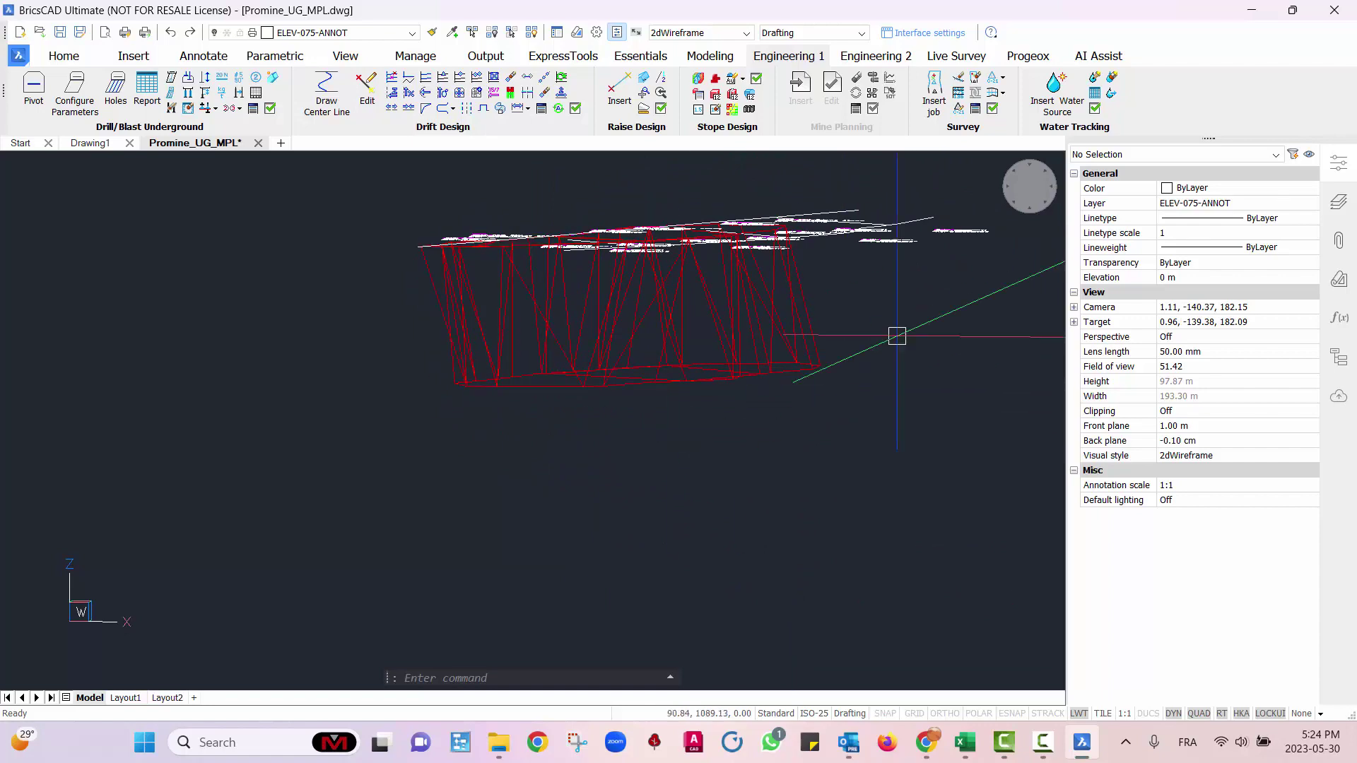
{"action": "middle_click_drag", "start_coordinate": [679, 395], "coordinate": [675, 523], "text": "shift"}
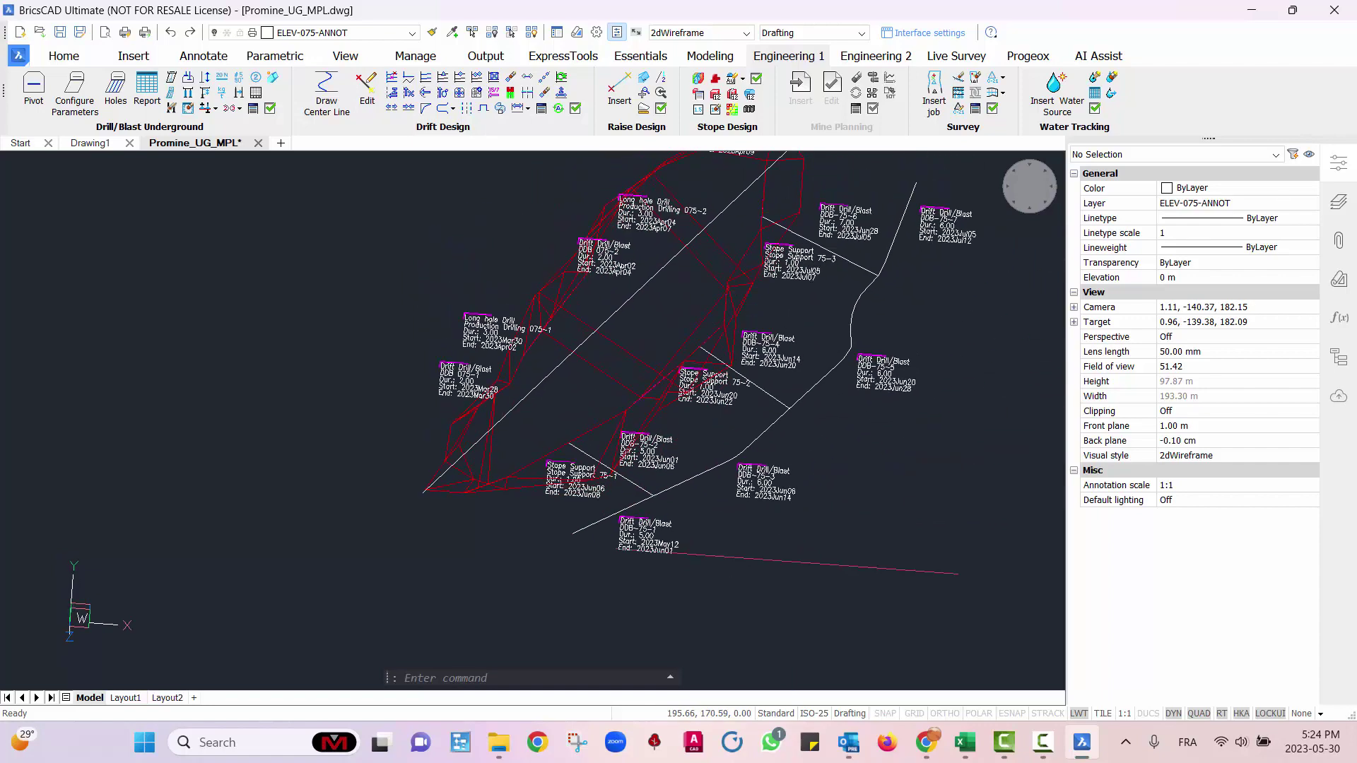
{"action": "middle_click_drag", "start_coordinate": [510, 380], "coordinate": [624, 501]}
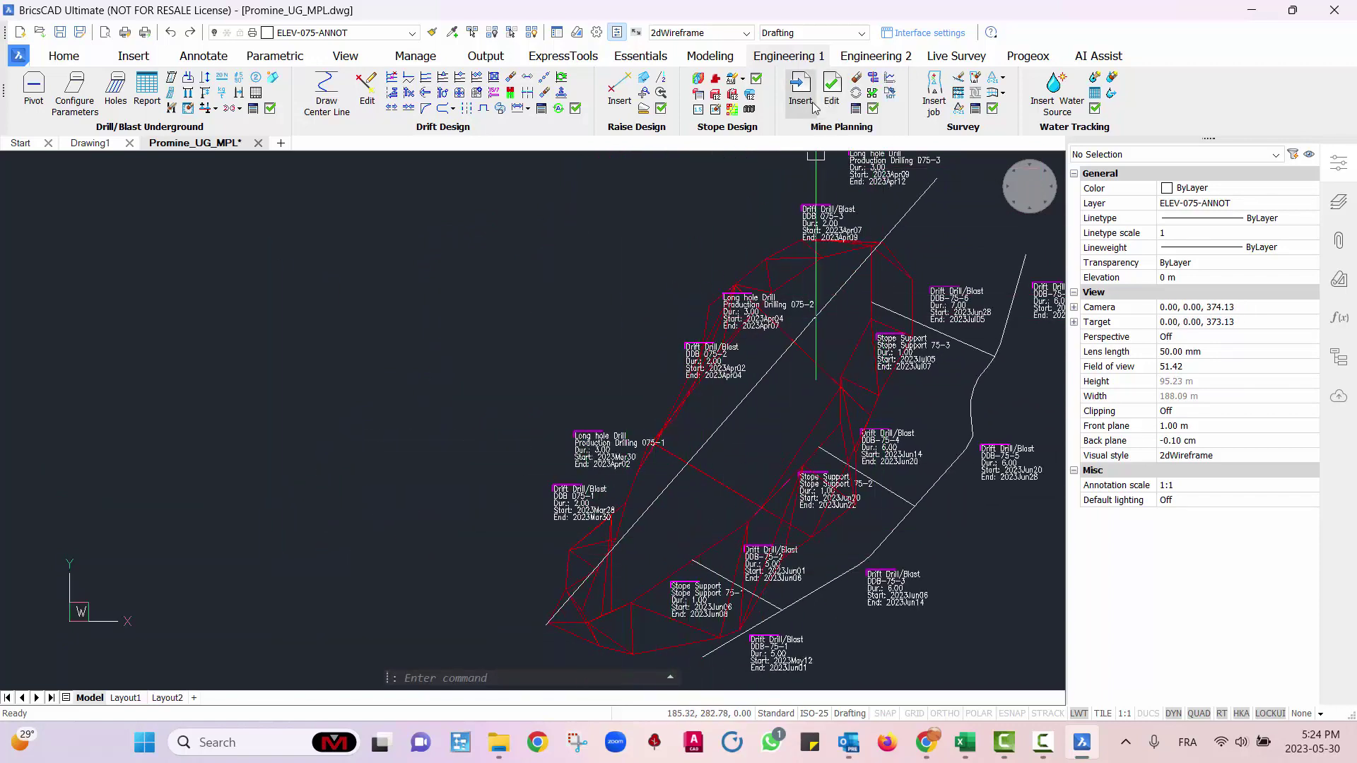
{"action": "left_click", "coordinate": [802, 99]}
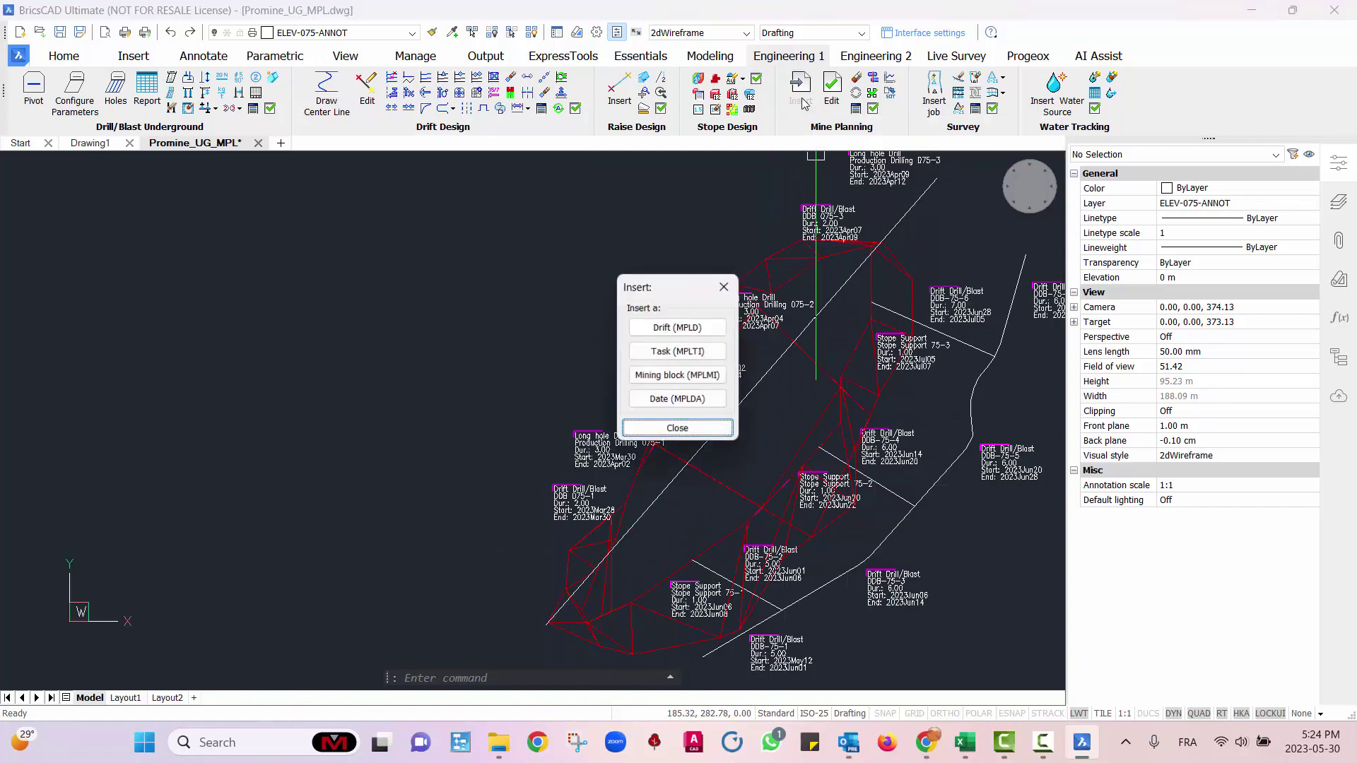
{"action": "left_click", "coordinate": [667, 377]}
{"action": "left_click", "coordinate": [465, 309]}
{"action": "left_click", "coordinate": [647, 513]}
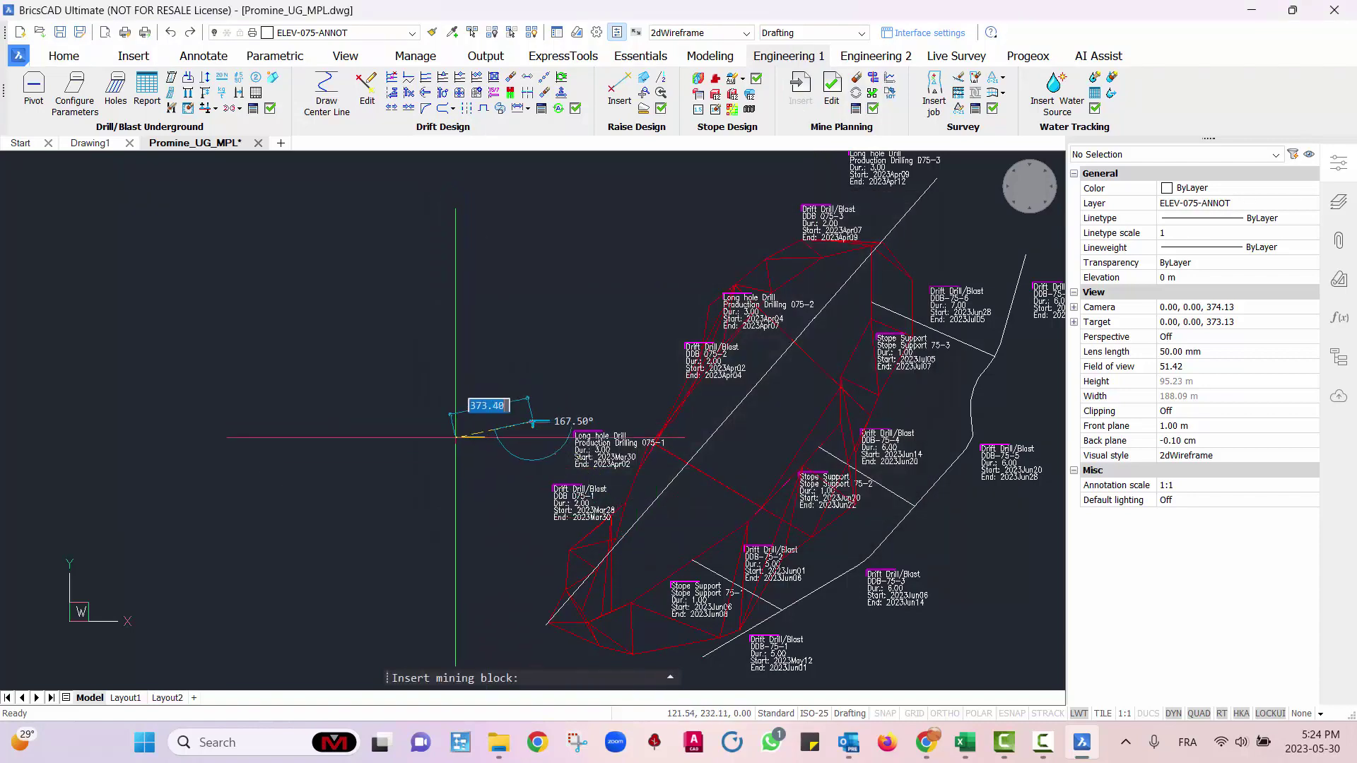
{"action": "left_click", "coordinate": [463, 448]}
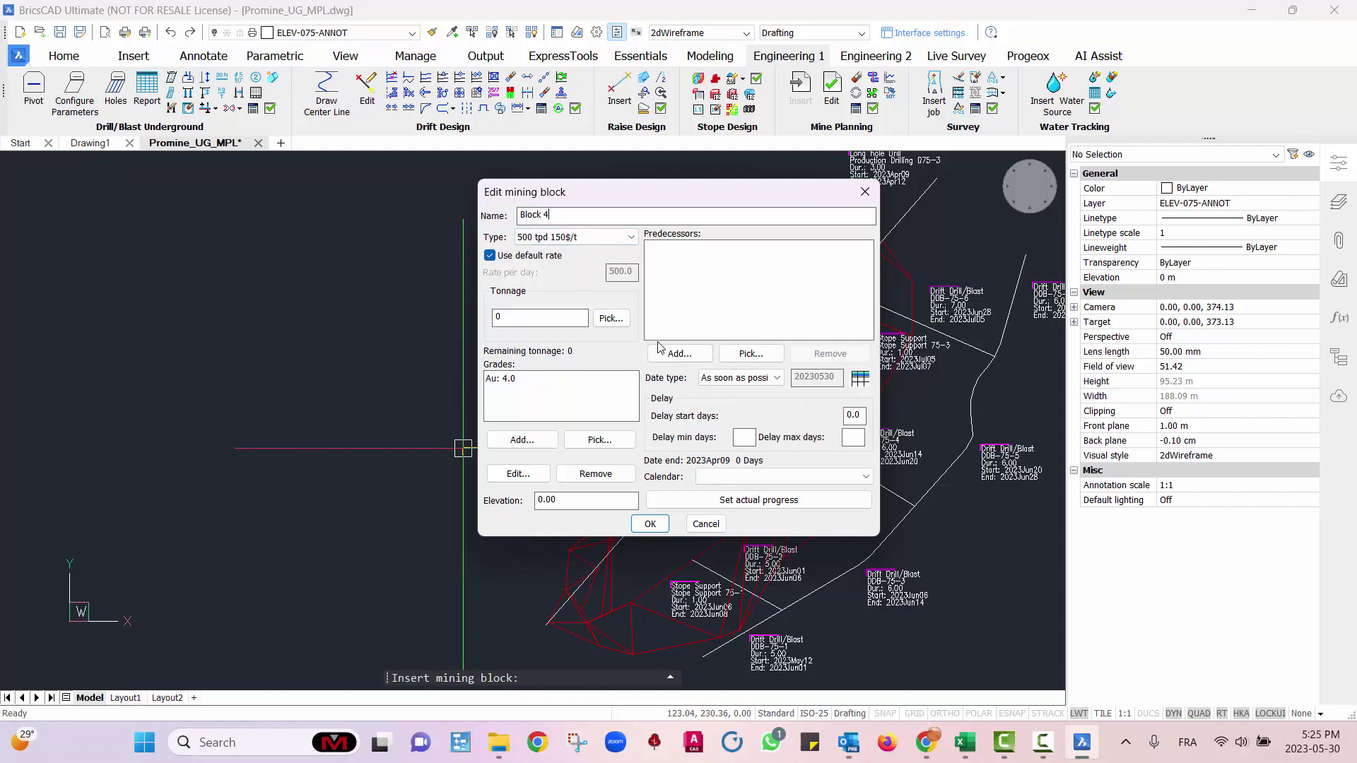
- Calculate Block 4's tonnage from the lower stope mesh's volume at a fixed density of 2.750, accepting the unclosed mesh
{"action": "left_click", "coordinate": [610, 319]}
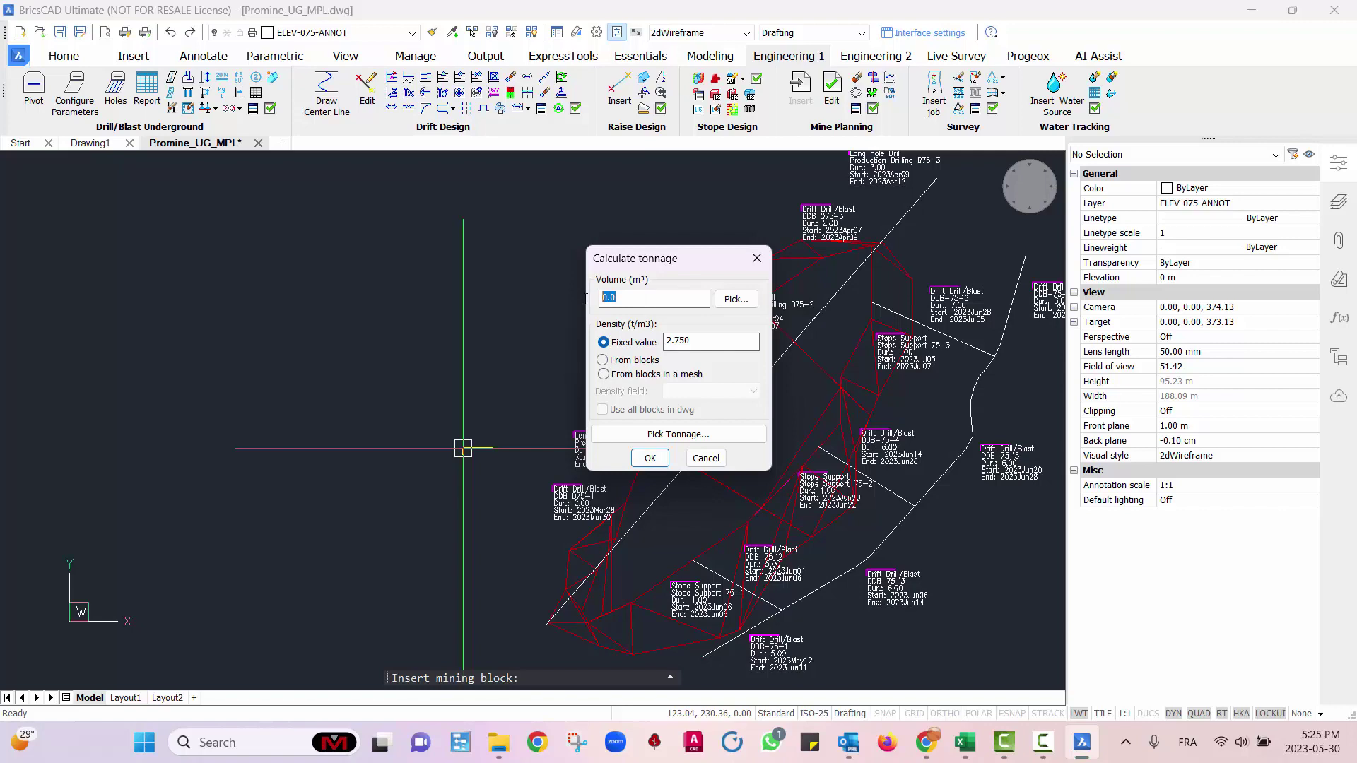
{"action": "left_click", "coordinate": [736, 299]}
{"action": "scroll", "coordinate": [637, 495], "scroll_direction": "up", "scroll_amount": 5}
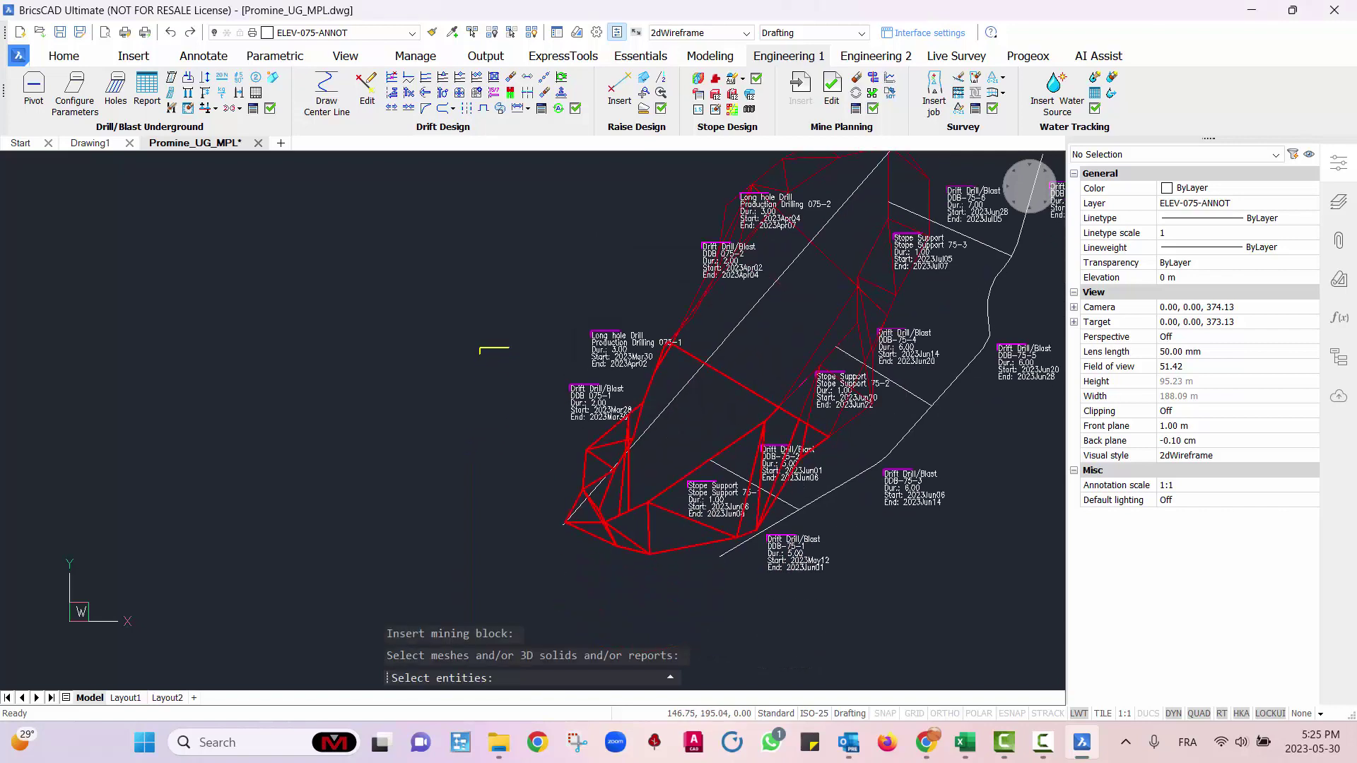
{"action": "left_click", "coordinate": [607, 531]}
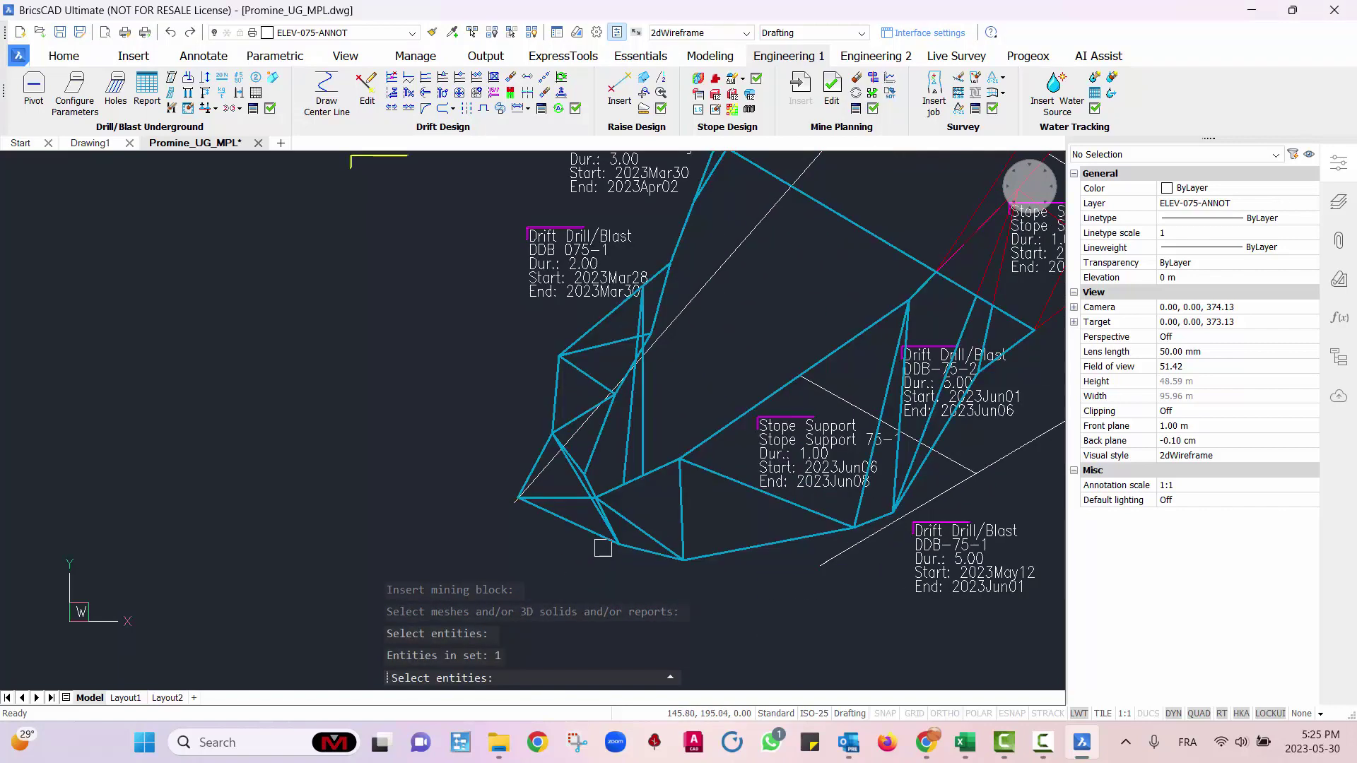
{"action": "key", "text": "Return"}
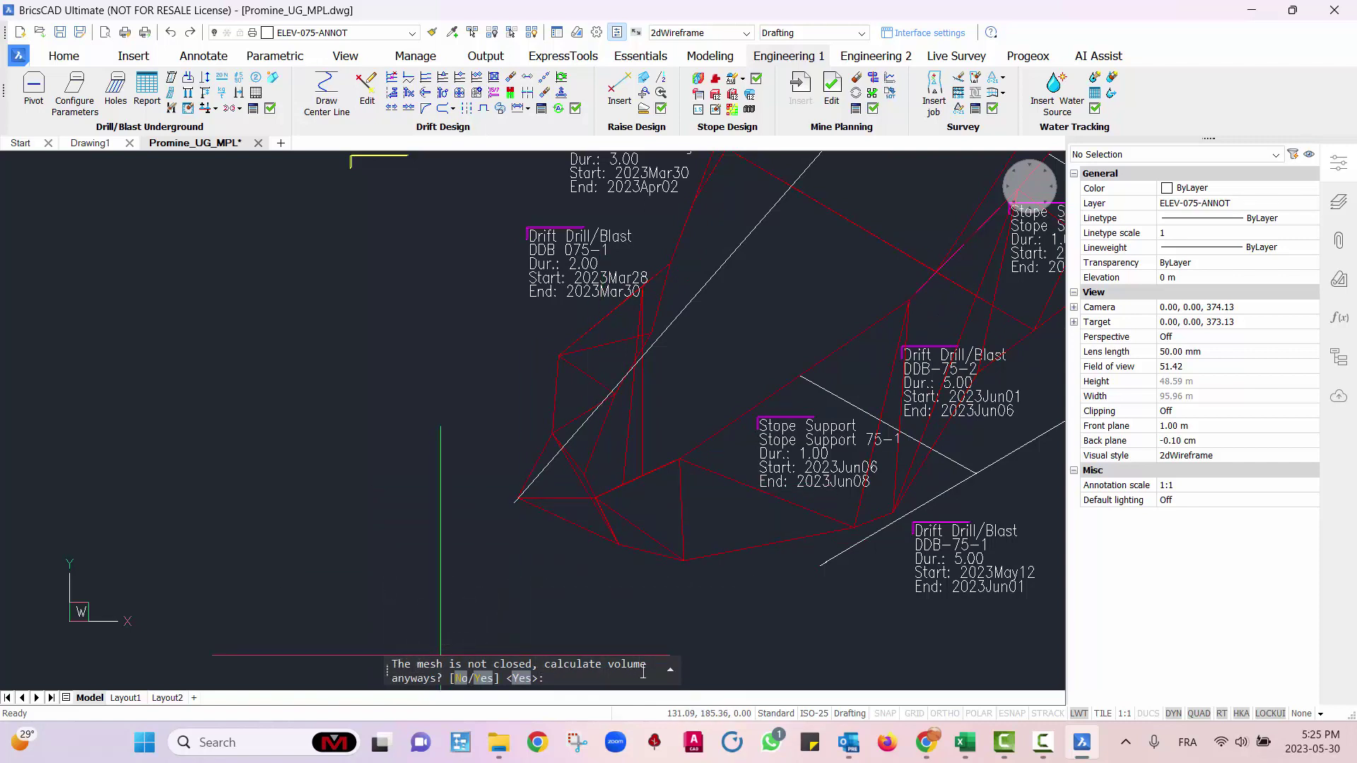
{"action": "left_click", "coordinate": [482, 679]}
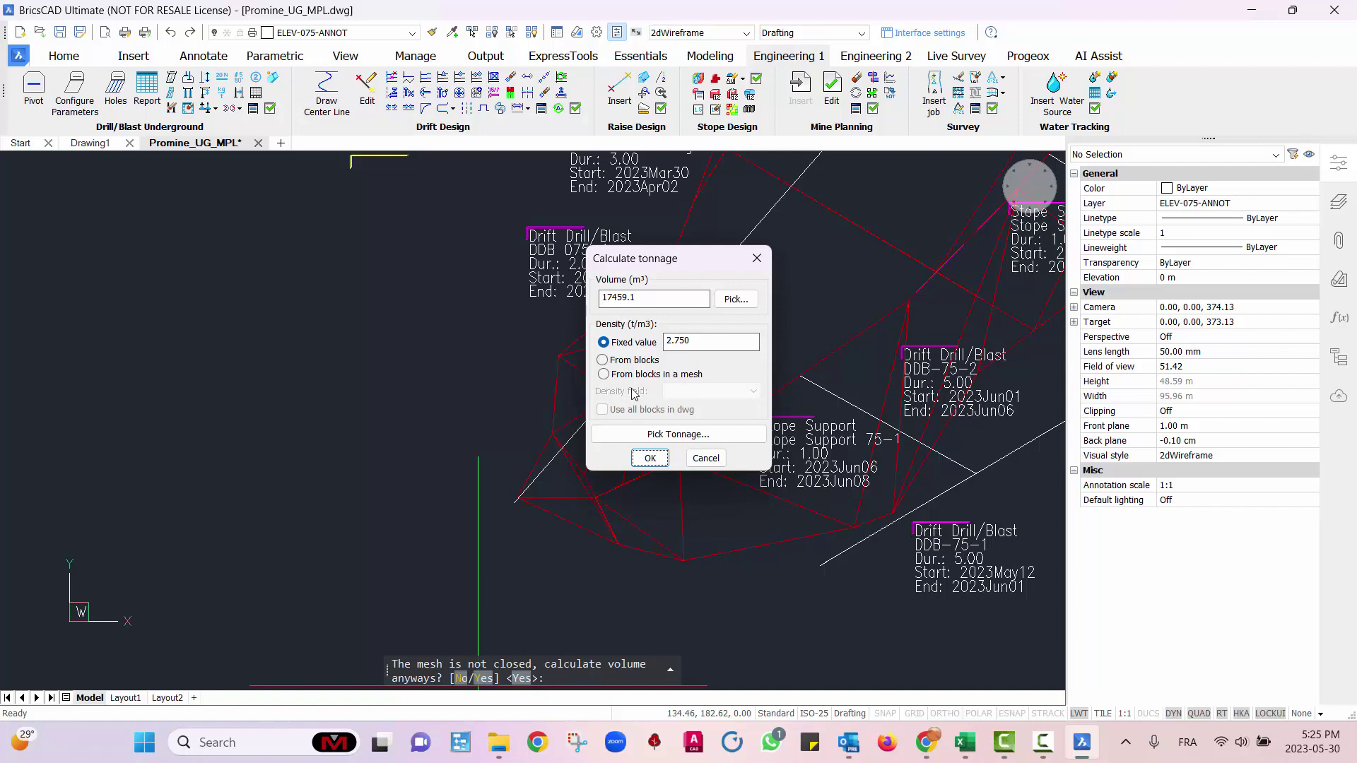
{"action": "left_click", "coordinate": [651, 459]}
{"action": "double_click", "coordinate": [550, 322]}
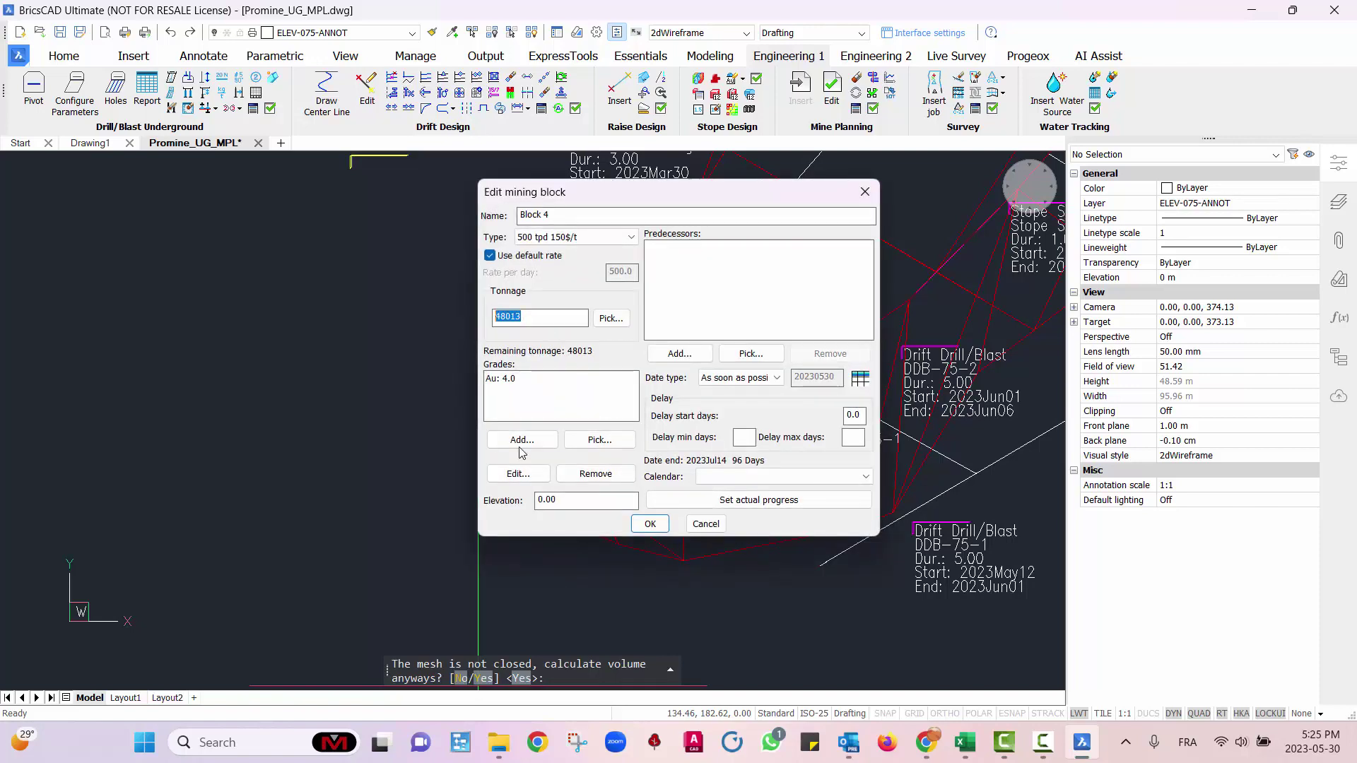
- Add a Cu grade of 3.50 to Block 4
{"action": "left_click", "coordinate": [518, 384]}
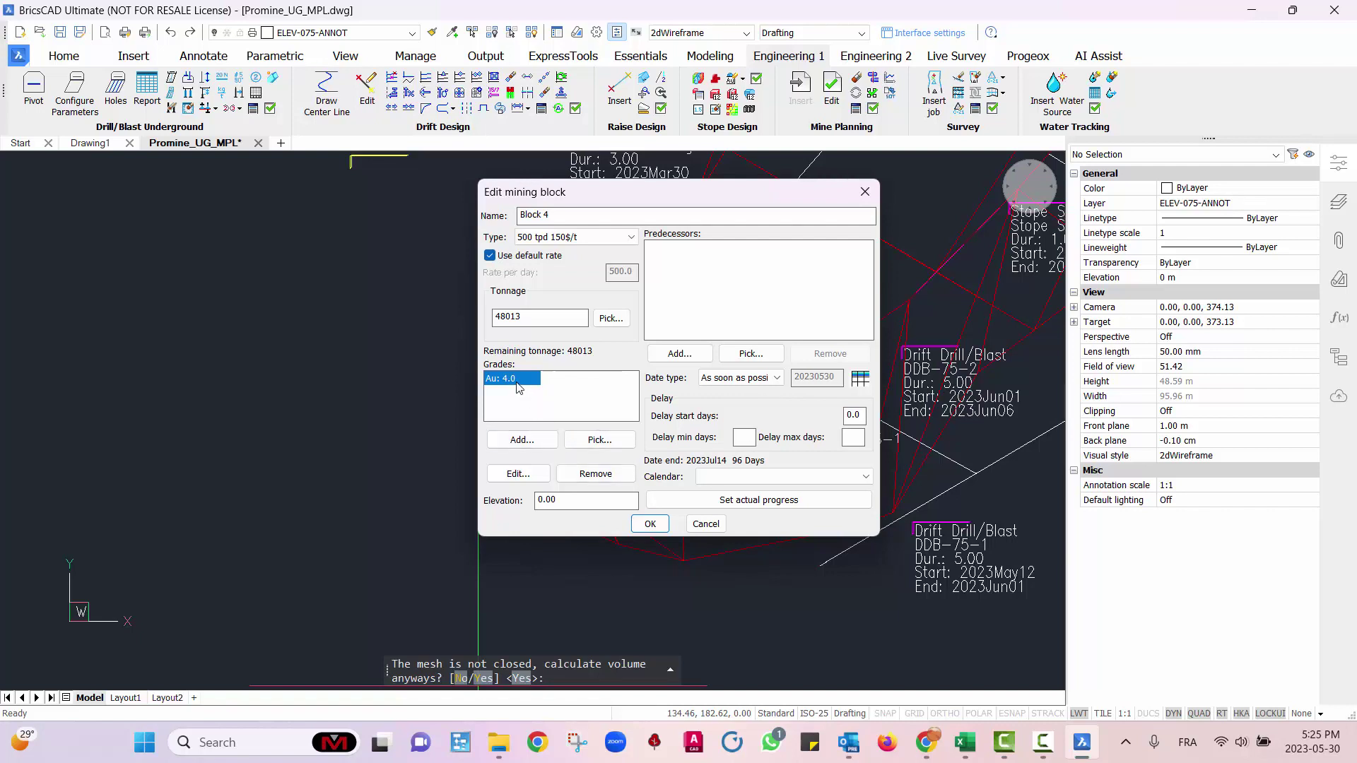
{"action": "left_click", "coordinate": [541, 442]}
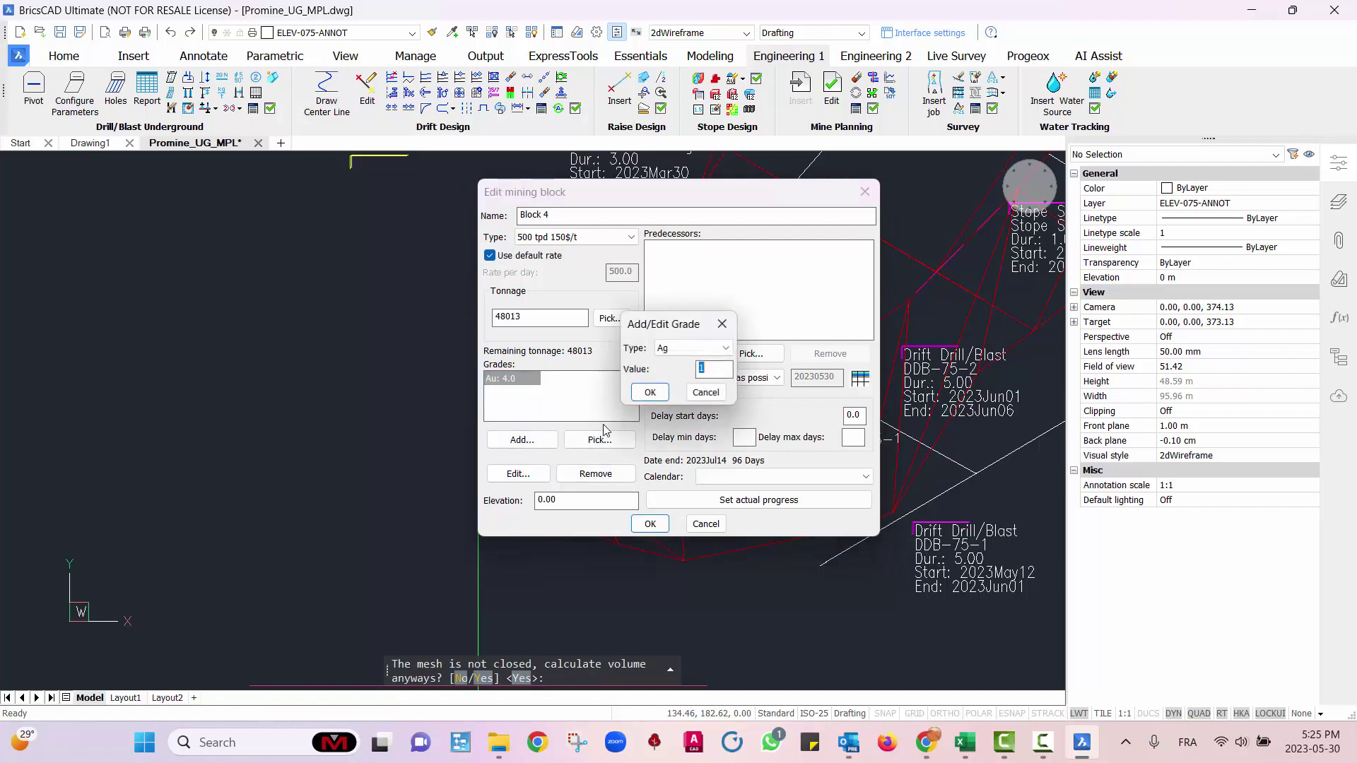
{"action": "left_click", "coordinate": [689, 347]}
{"action": "left_click", "coordinate": [689, 361]}
{"action": "left_click", "coordinate": [690, 349]}
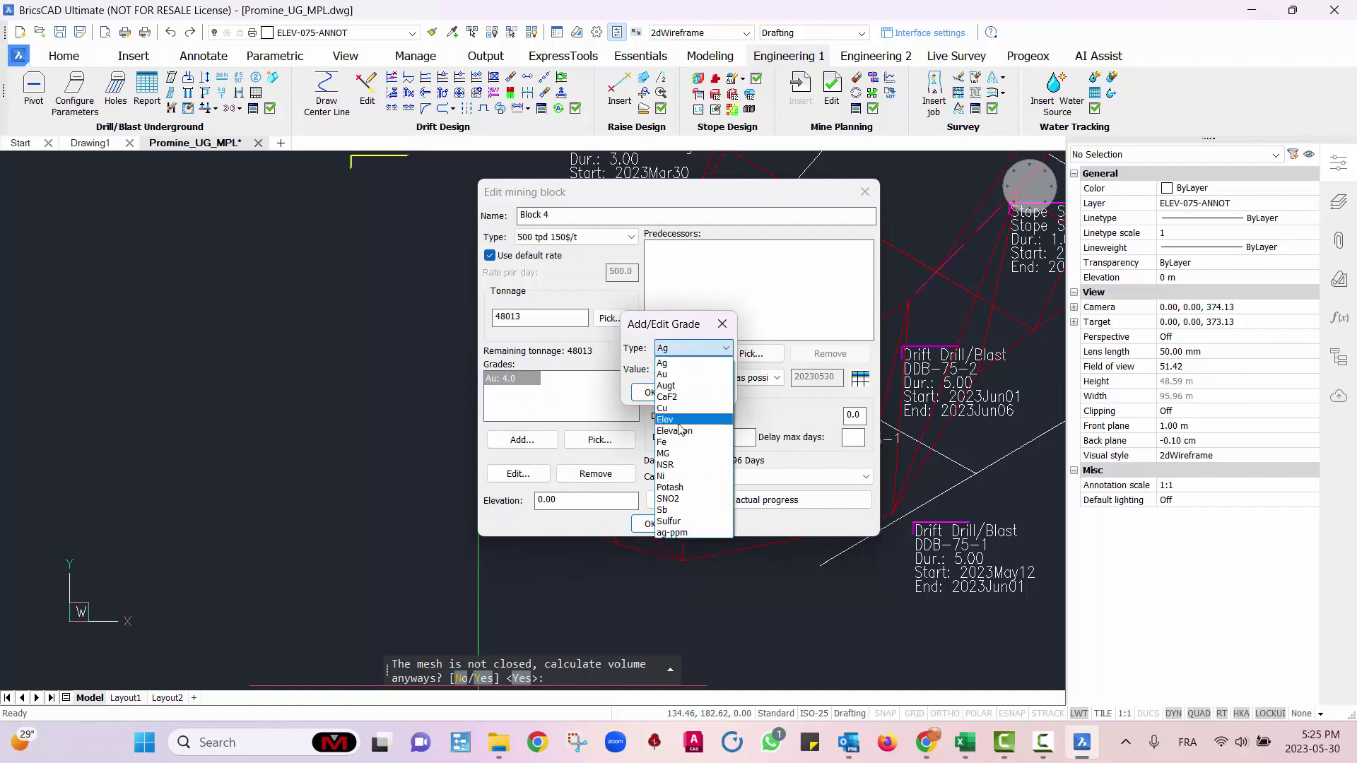
{"action": "left_click", "coordinate": [719, 365]}
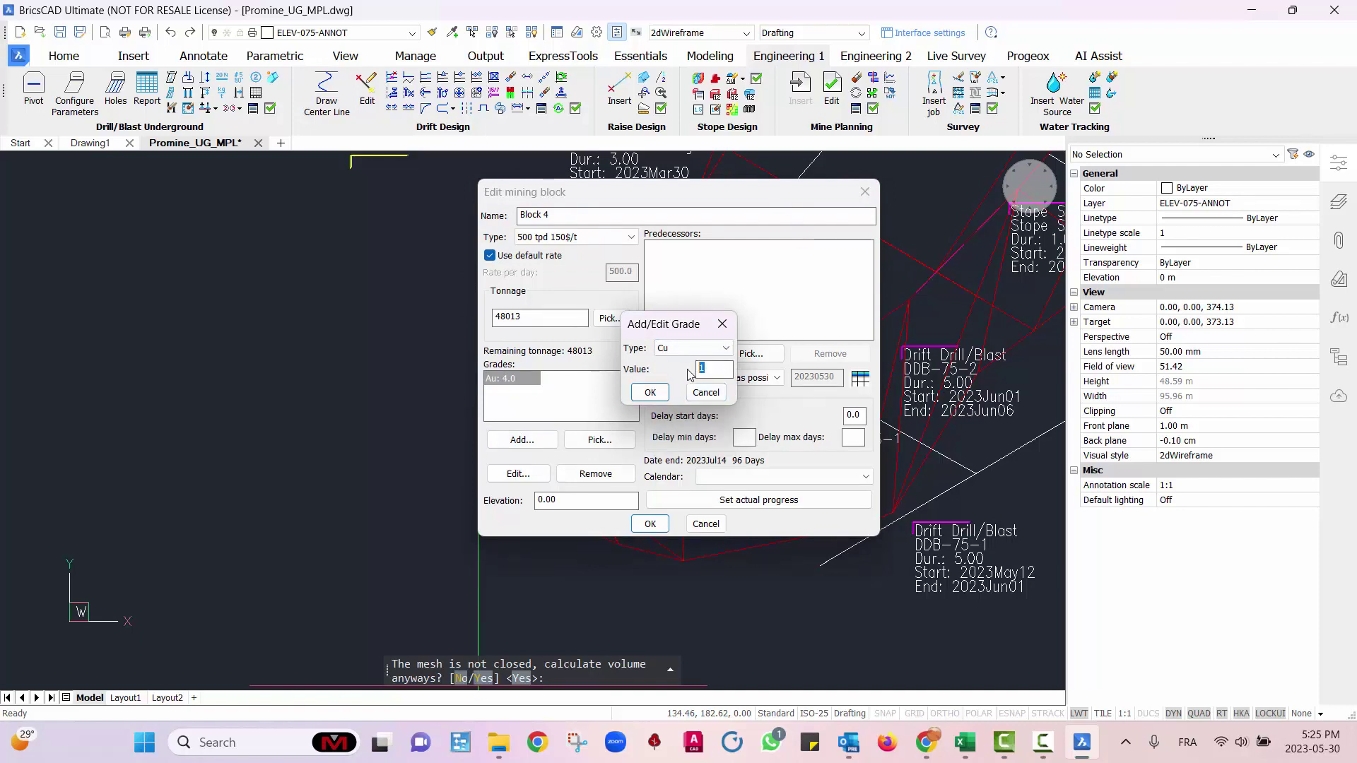
{"action": "left_click", "coordinate": [650, 393]}
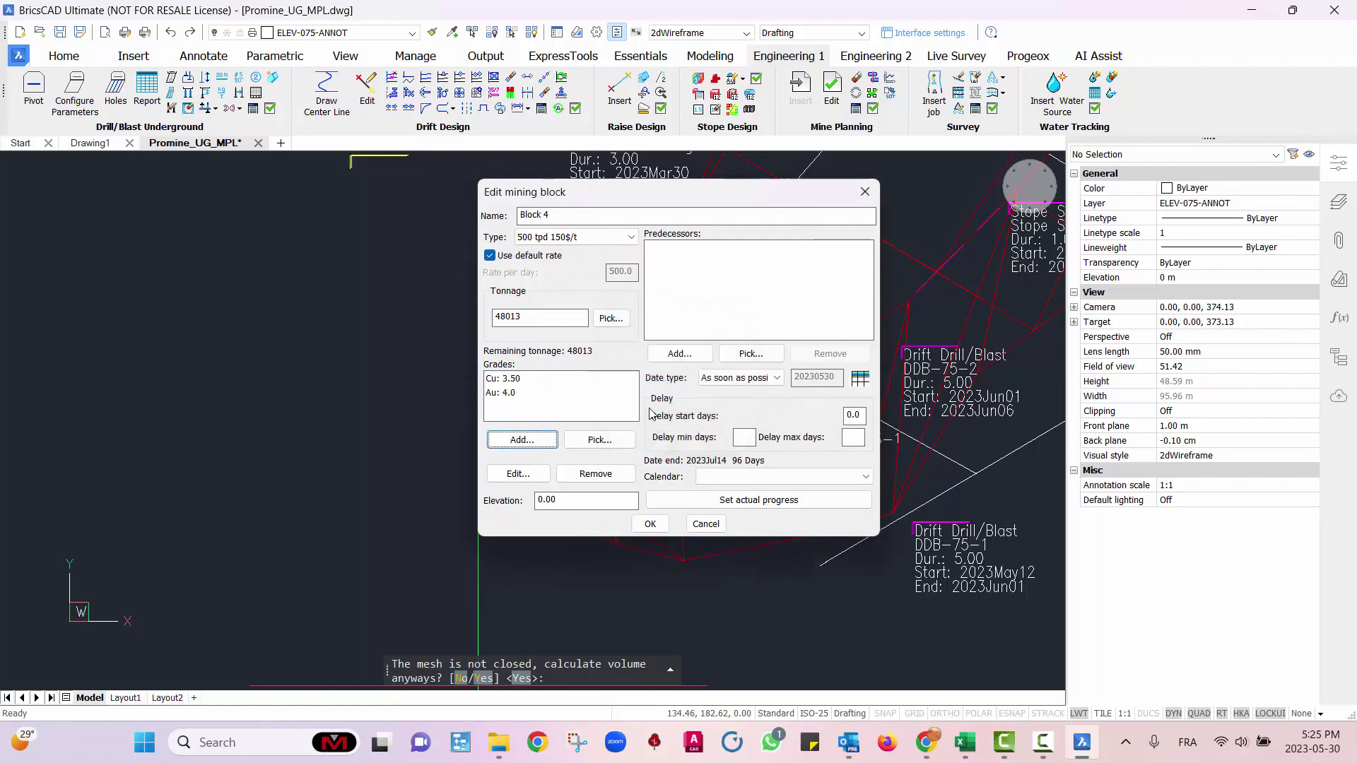
- Set Block 4's elevation to 75
{"action": "key", "text": "Tab"}
{"action": "type", "text": "75"}
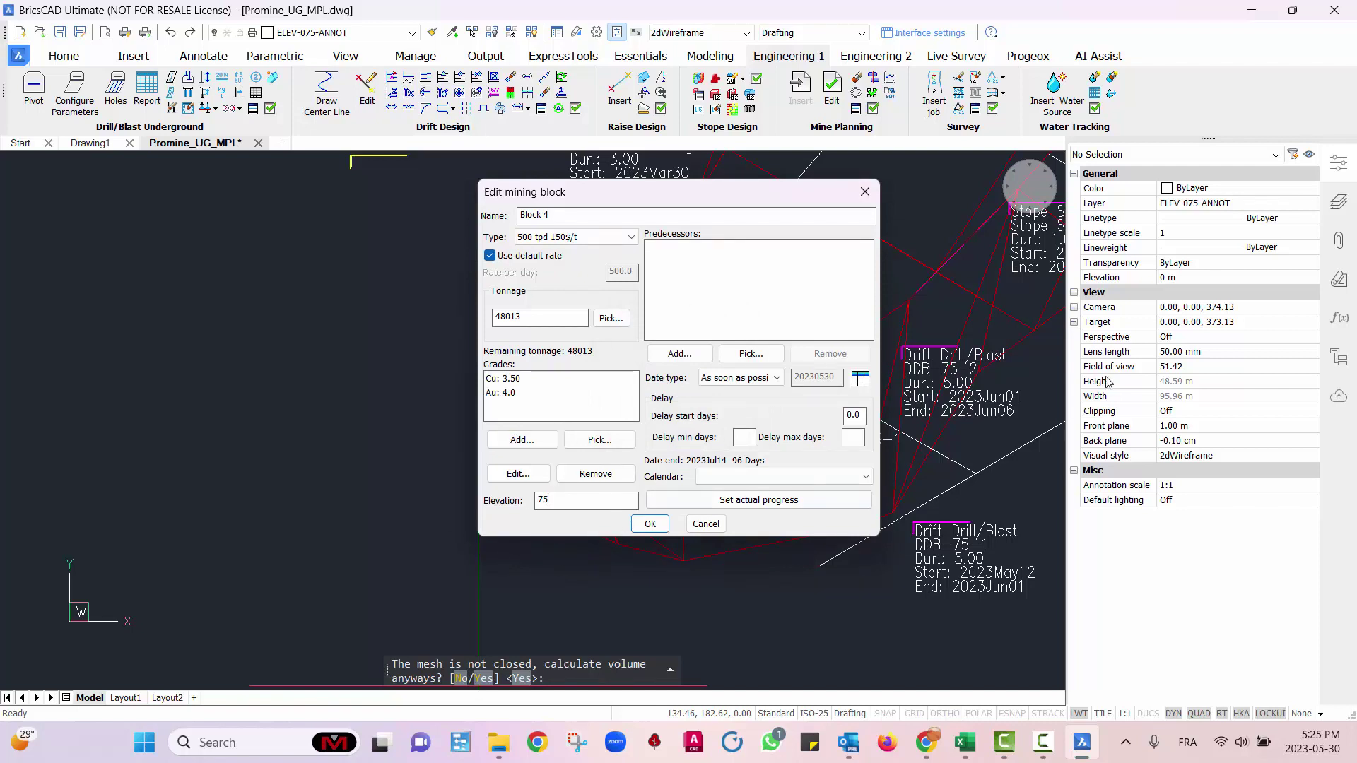
{"action": "left_click_drag", "start_coordinate": [571, 507], "coordinate": [519, 506]}
- Assign the Production Drilling 075-1 task from the drawing as Block 4's predecessor and confirm the mining block
{"action": "left_click", "coordinate": [750, 353]}
{"action": "middle_click_drag", "start_coordinate": [541, 300], "coordinate": [604, 555]}
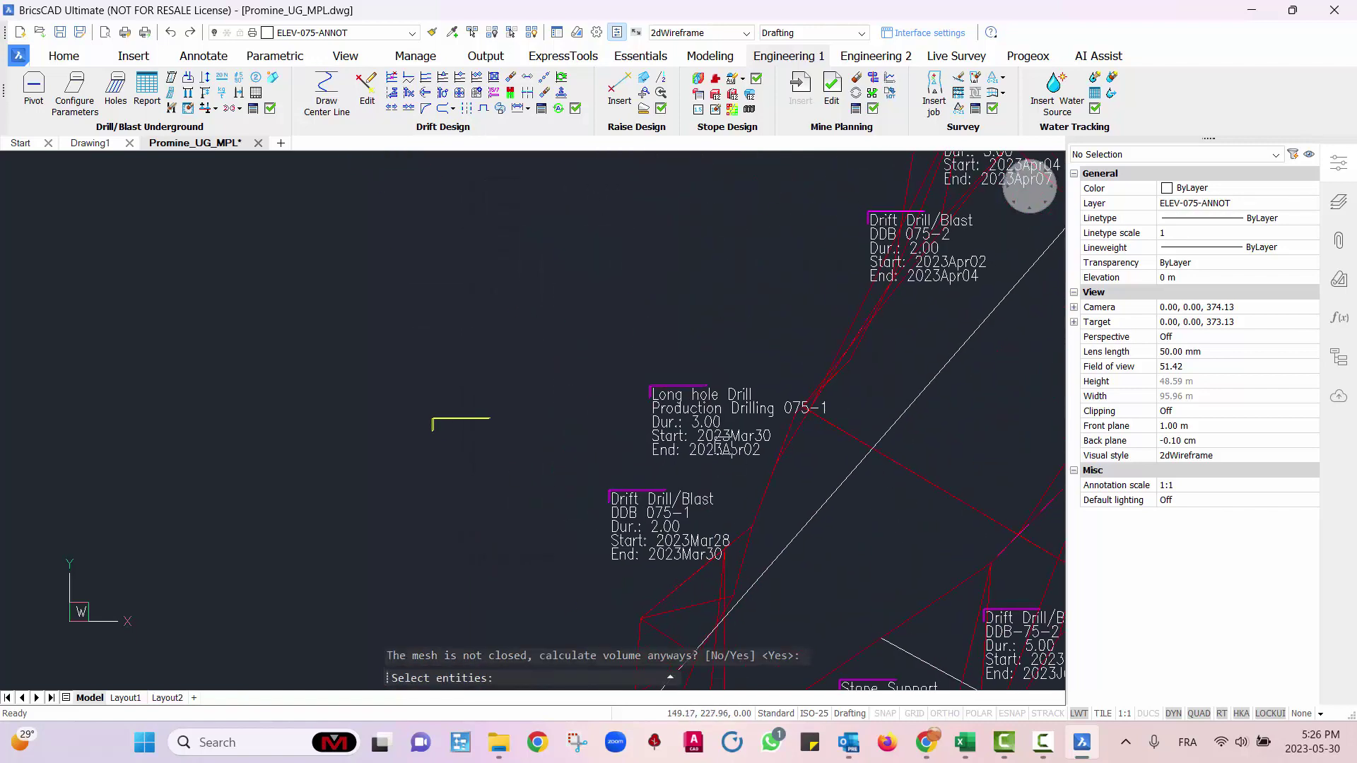
{"action": "left_click", "coordinate": [696, 426]}
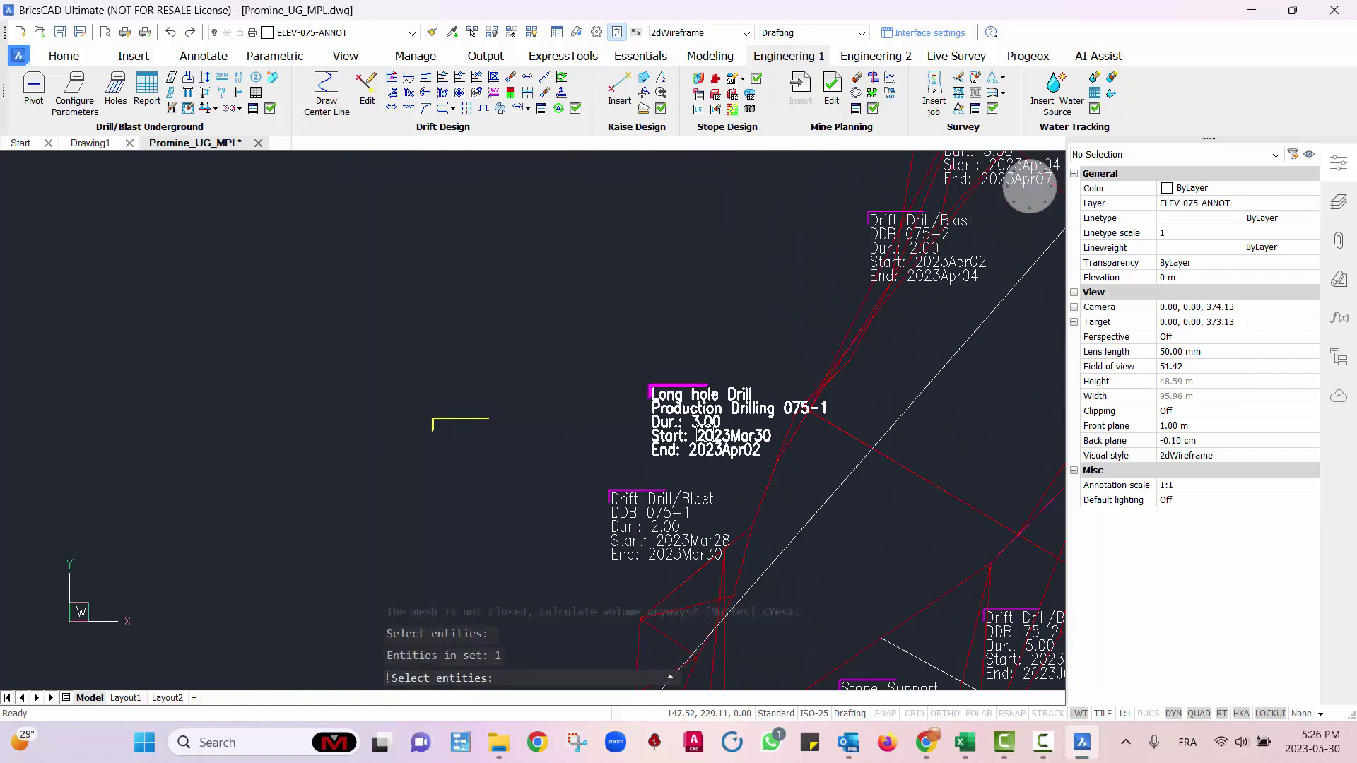
{"action": "key", "text": "Return"}
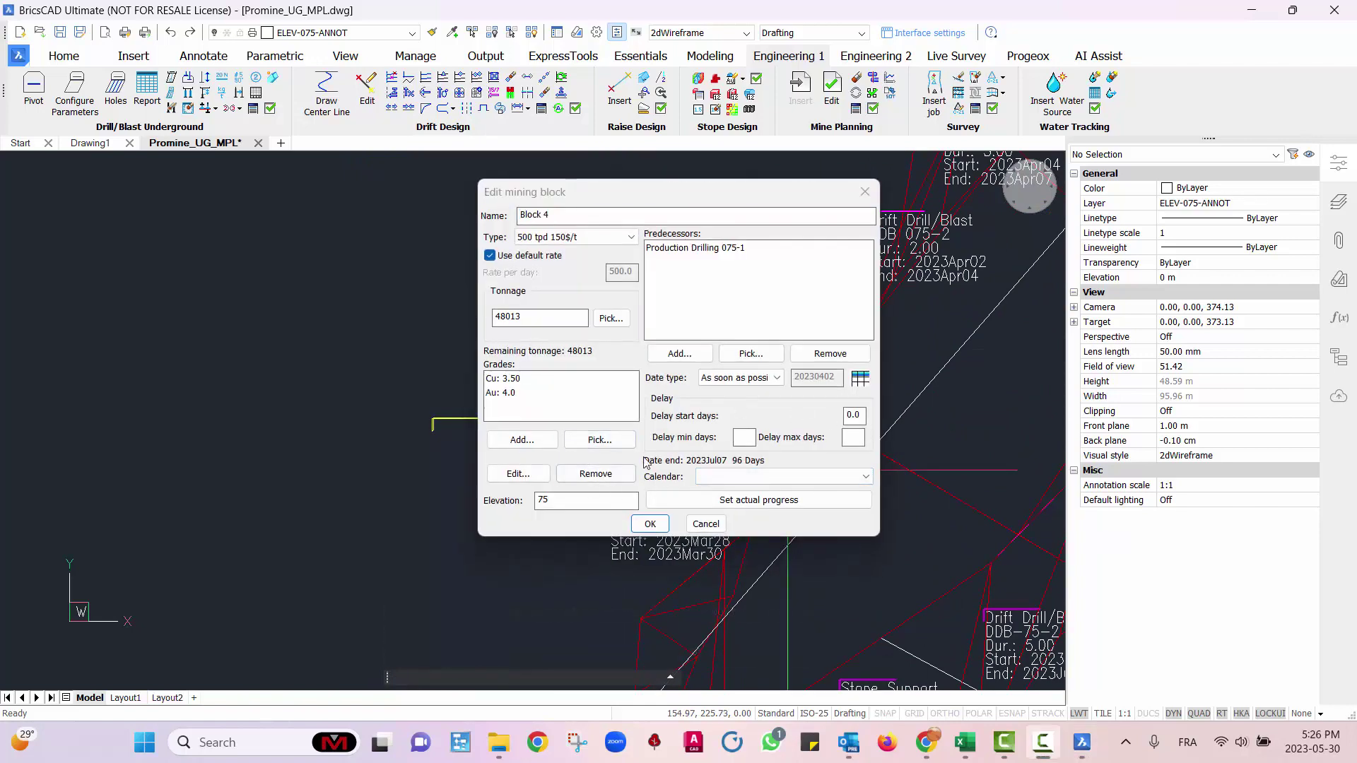
{"action": "left_click", "coordinate": [626, 196]}
{"action": "left_click_drag", "start_coordinate": [692, 196], "coordinate": [958, 192]}
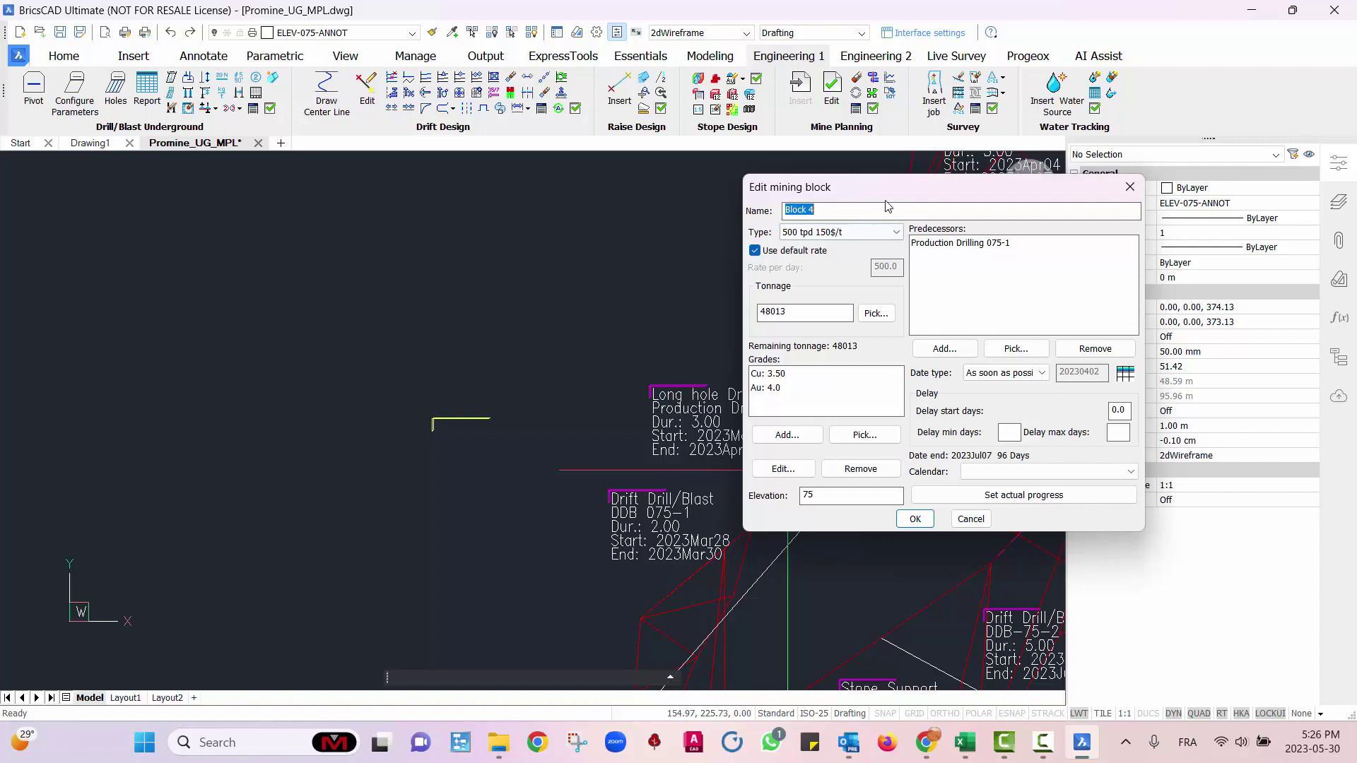
{"action": "left_click_drag", "start_coordinate": [888, 206], "coordinate": [1003, 213]}
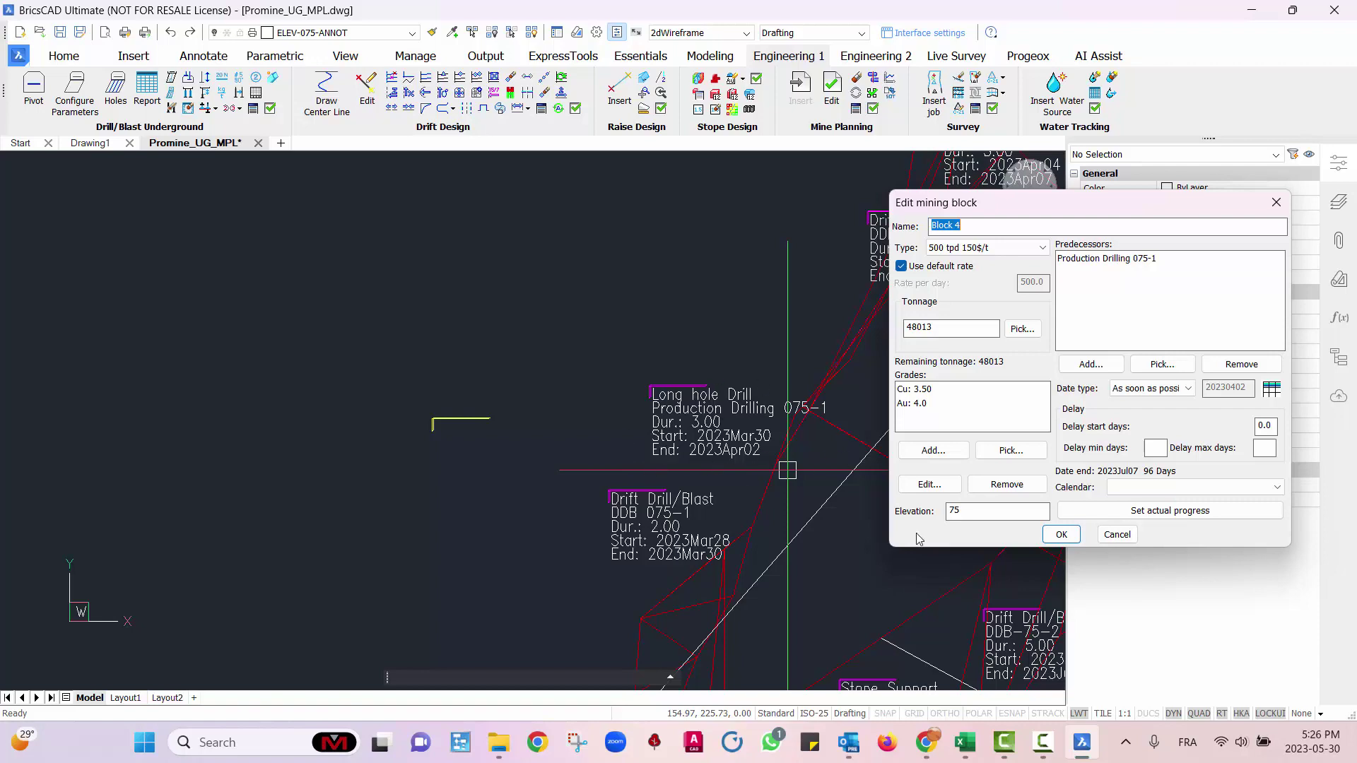
{"action": "left_click_drag", "start_coordinate": [958, 204], "coordinate": [889, 202]}
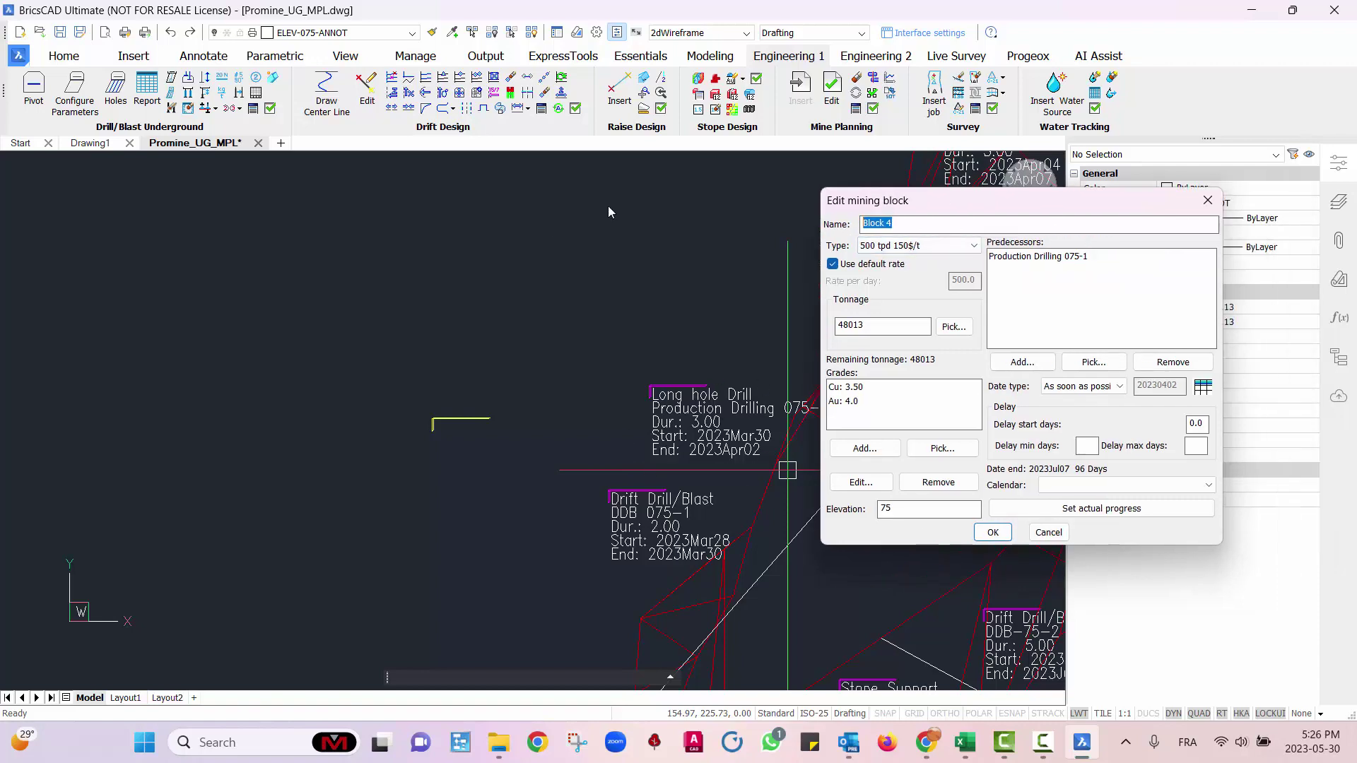
{"action": "left_click_drag", "start_coordinate": [611, 212], "coordinate": [512, 198]}
{"action": "left_click", "coordinate": [714, 482]}
{"action": "left_click", "coordinate": [713, 508]}
{"action": "left_click", "coordinate": [616, 529]}
- Examine the inserted Block 4 label for its type, duration, start date and end date
{"action": "middle_click_drag", "start_coordinate": [562, 483], "coordinate": [348, 564]}
{"action": "scroll", "coordinate": [233, 558], "scroll_direction": "up", "scroll_amount": 6}
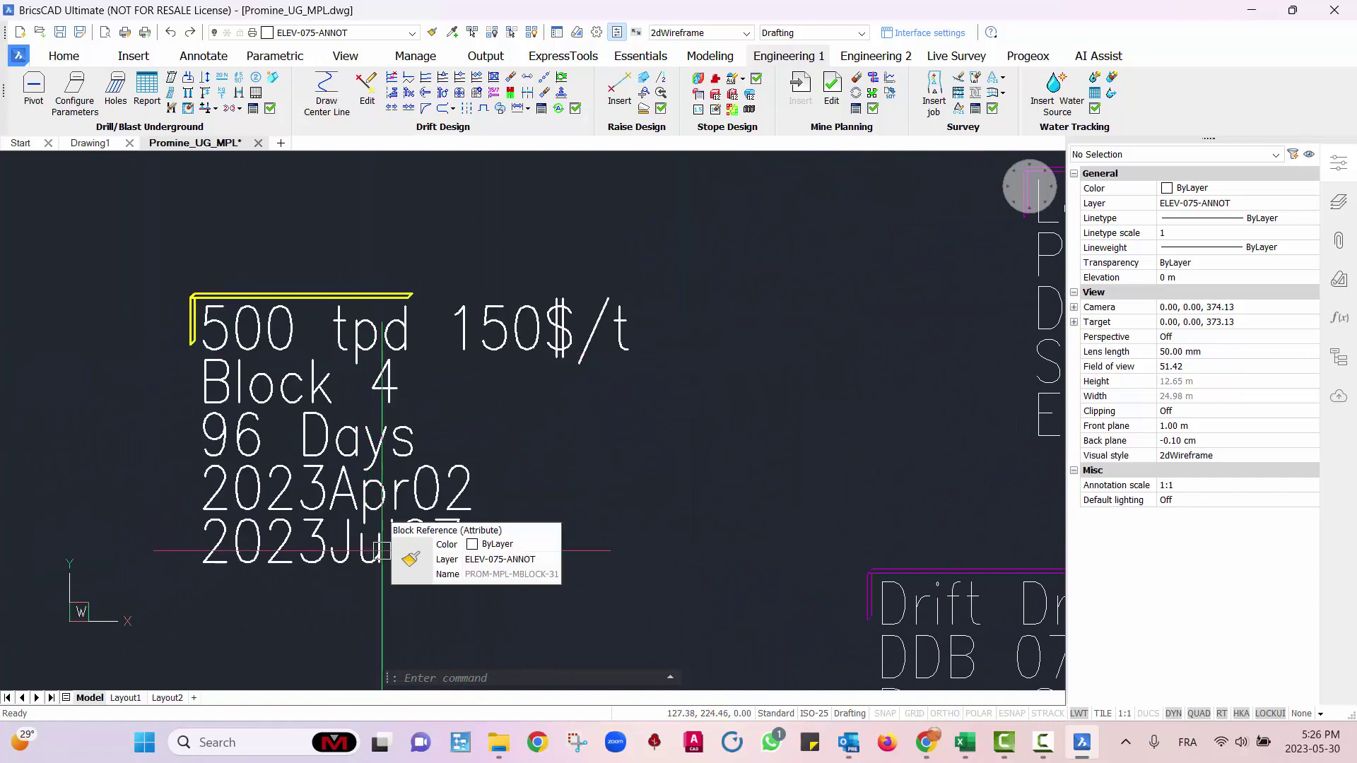
{"action": "scroll", "coordinate": [636, 551], "scroll_direction": "down", "scroll_amount": 5}
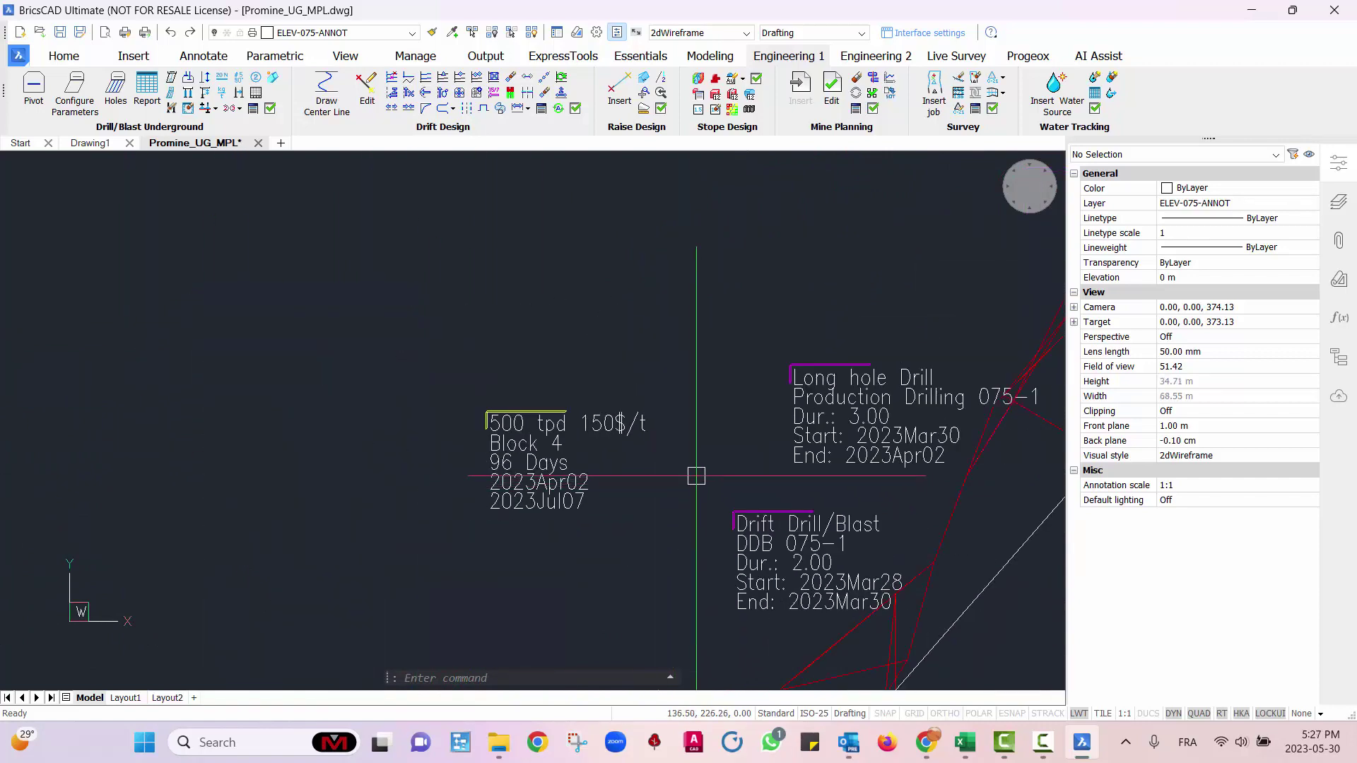
{"action": "scroll", "coordinate": [696, 476], "scroll_direction": "down", "scroll_amount": 3}
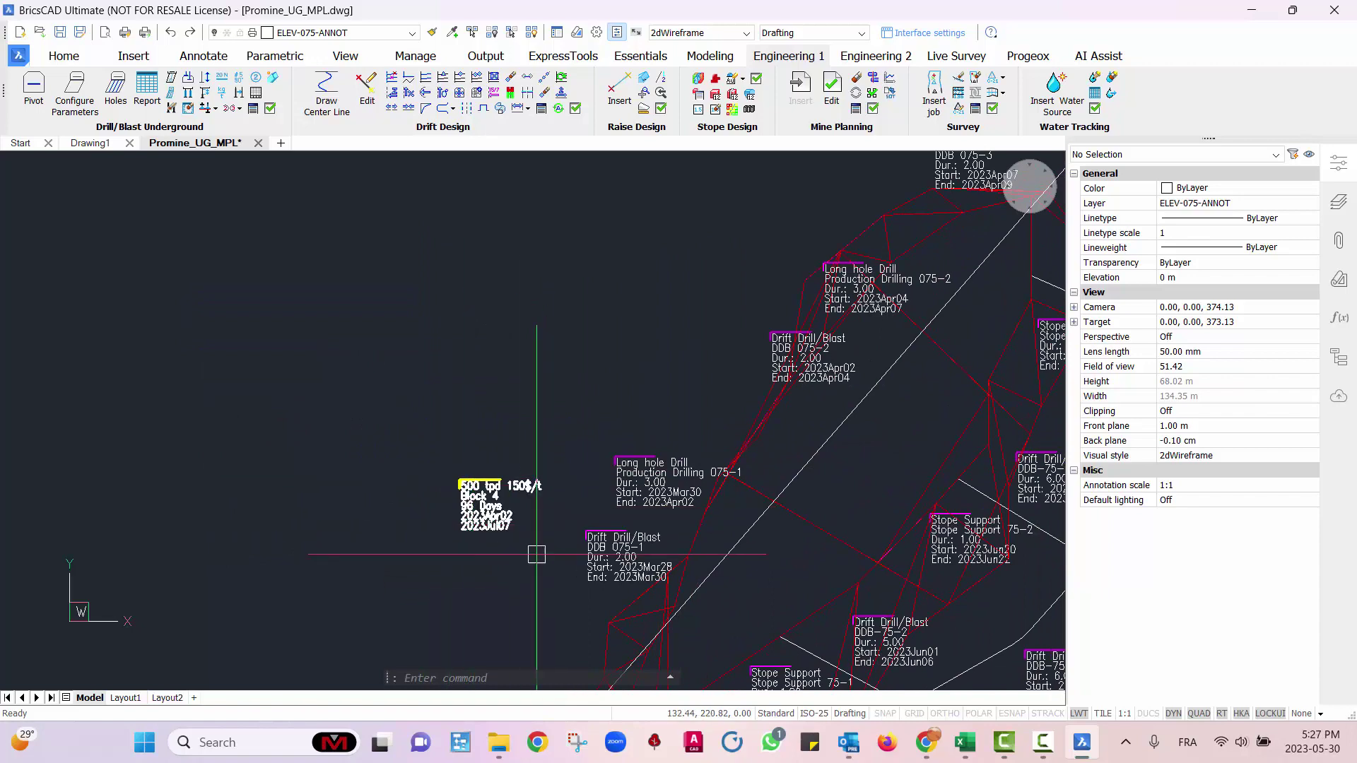
{"action": "scroll", "coordinate": [498, 541], "scroll_direction": "up", "scroll_amount": 3}
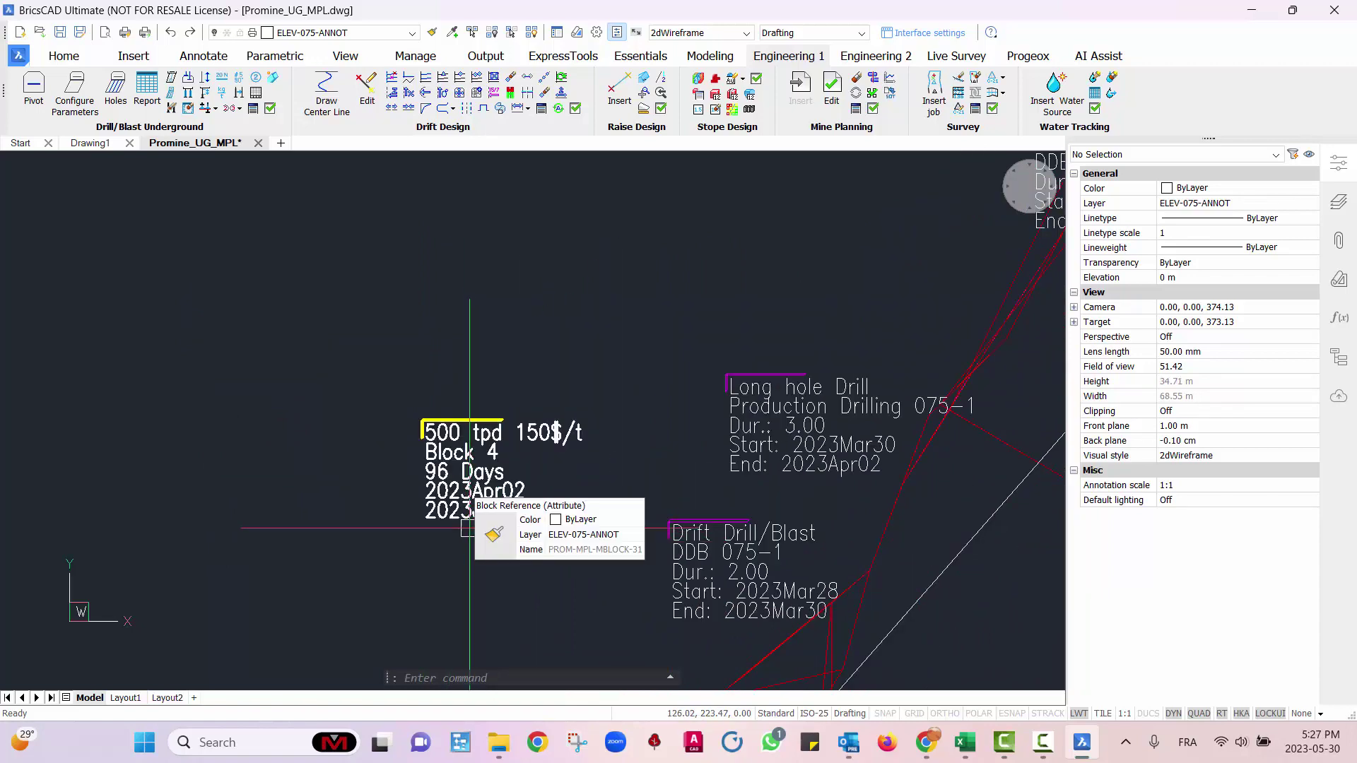
{"action": "scroll", "coordinate": [435, 481], "scroll_direction": "up", "scroll_amount": 3}
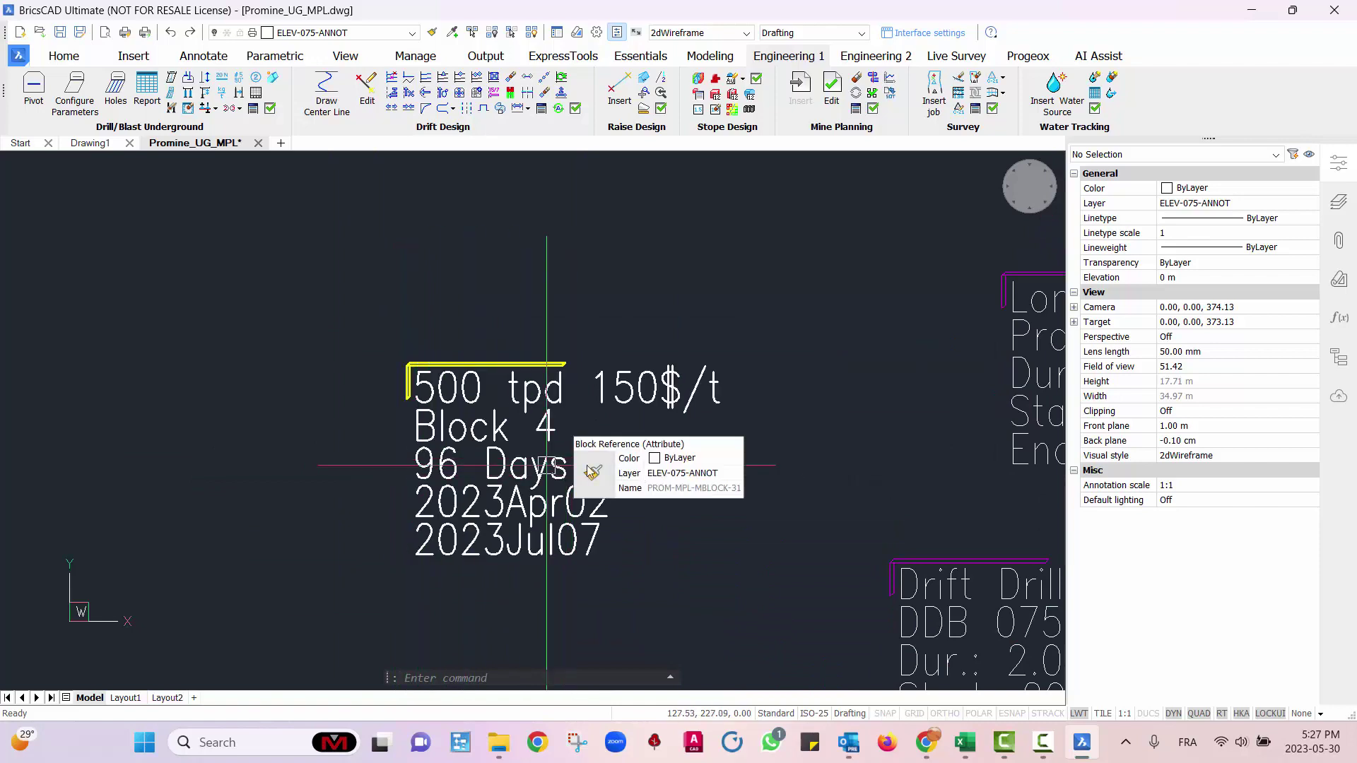
- Insert a 500 tpd 150$/t mining block named Block 5 beside the Production Drilling 075-2 label
{"action": "scroll", "coordinate": [608, 537], "scroll_direction": "down", "scroll_amount": 3}
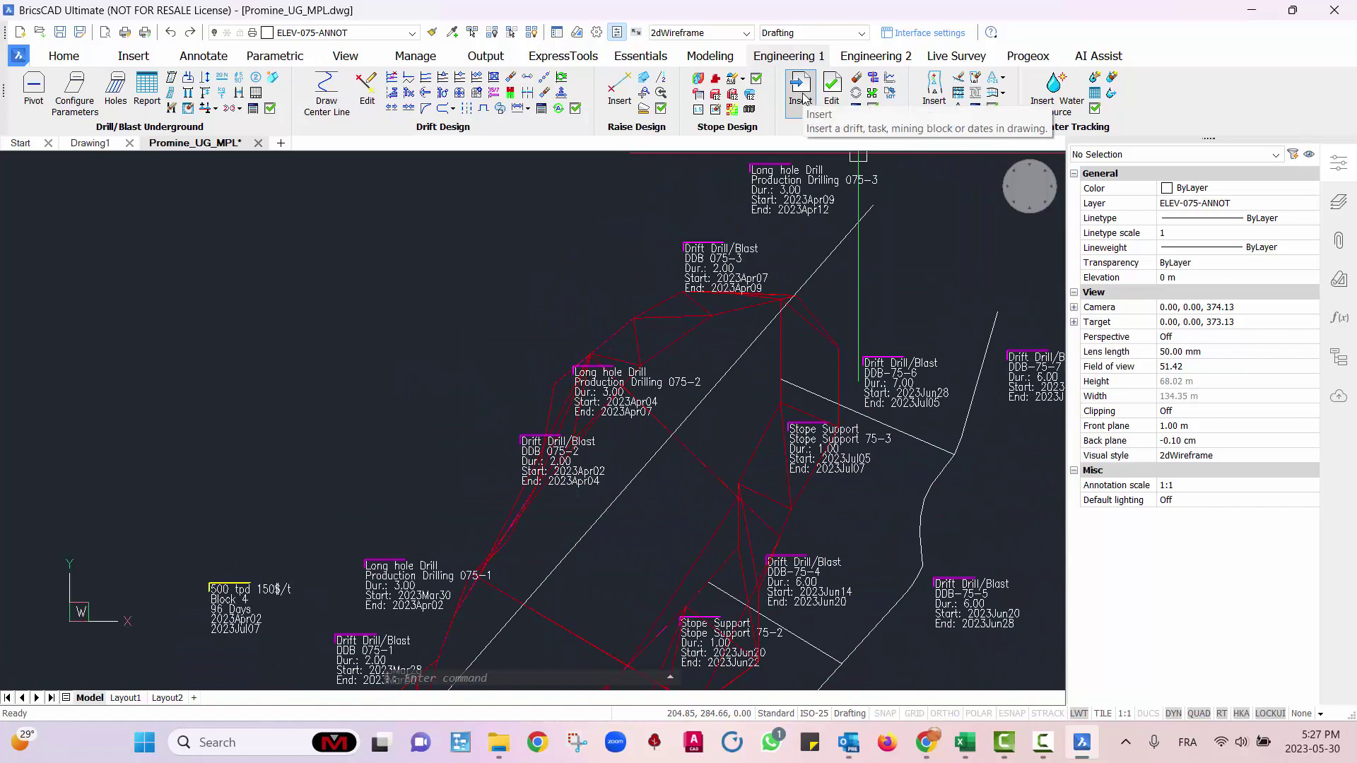
{"action": "left_click", "coordinate": [802, 91]}
{"action": "left_click", "coordinate": [673, 373]}
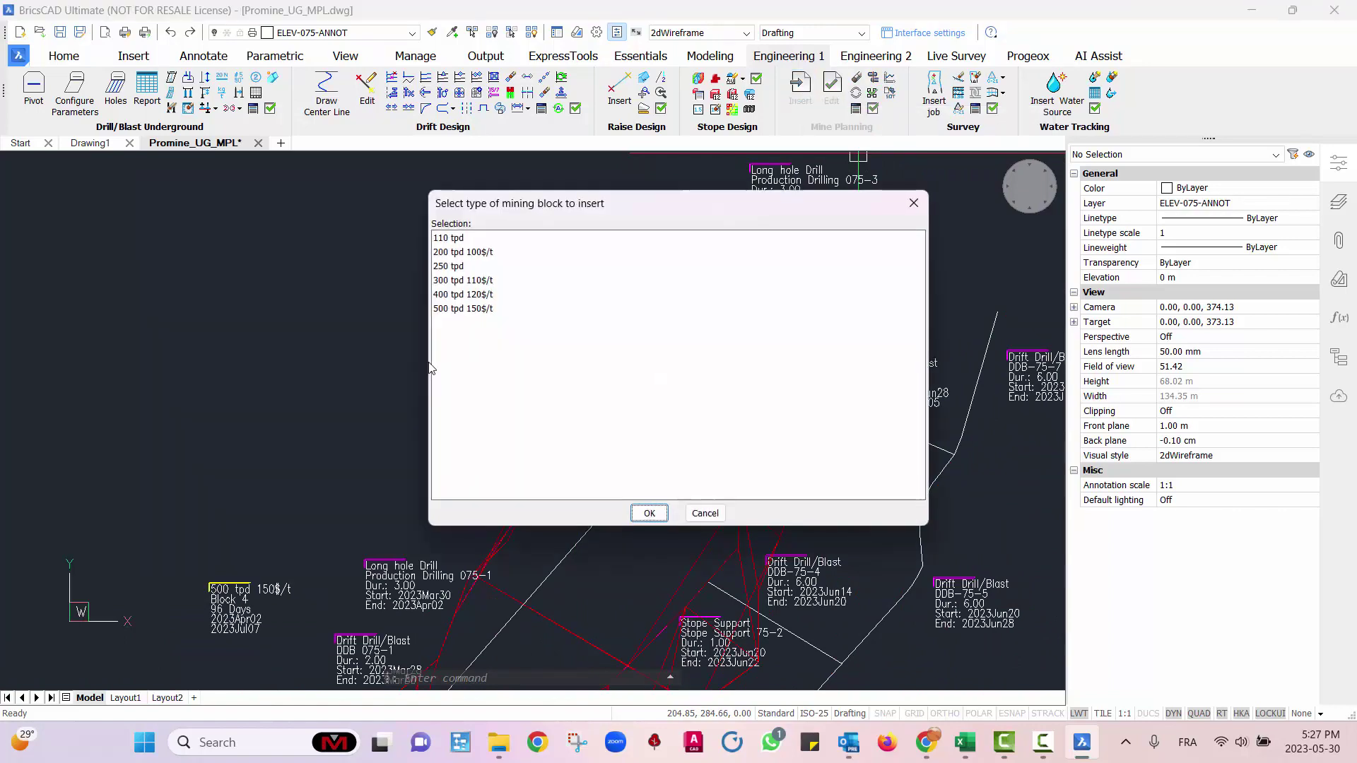
{"action": "left_click", "coordinate": [481, 309]}
{"action": "left_click", "coordinate": [649, 513]}
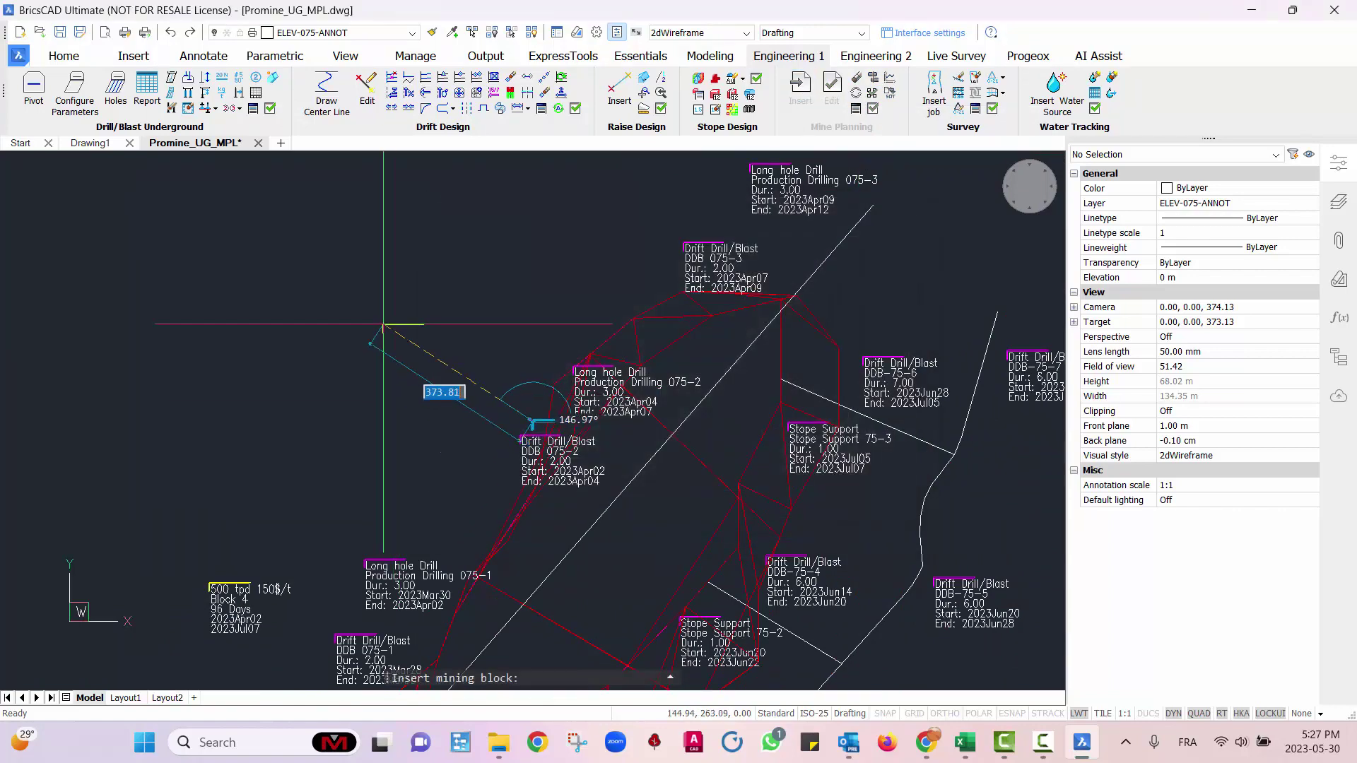
{"action": "scroll", "coordinate": [393, 358], "scroll_direction": "up", "scroll_amount": 2}
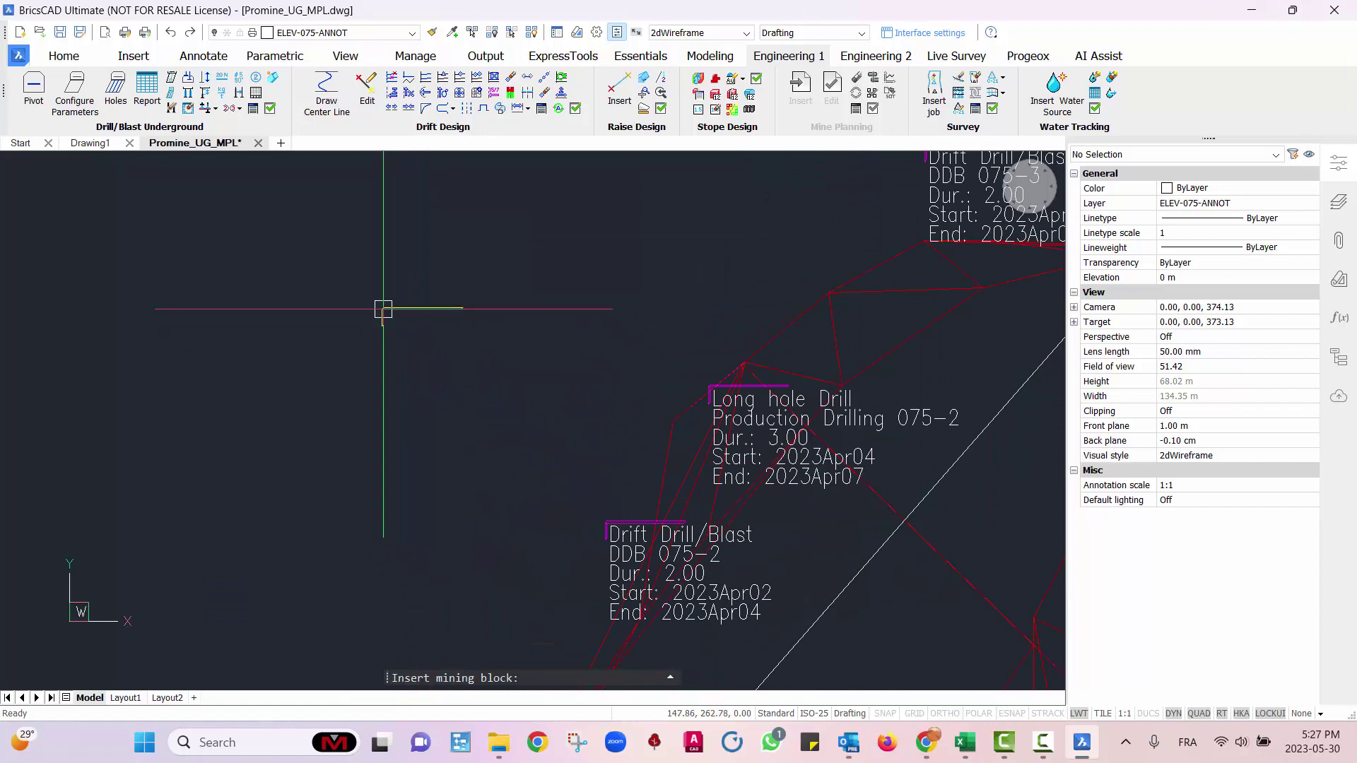
{"action": "left_click", "coordinate": [383, 309]}
{"action": "left_click", "coordinate": [566, 215]}
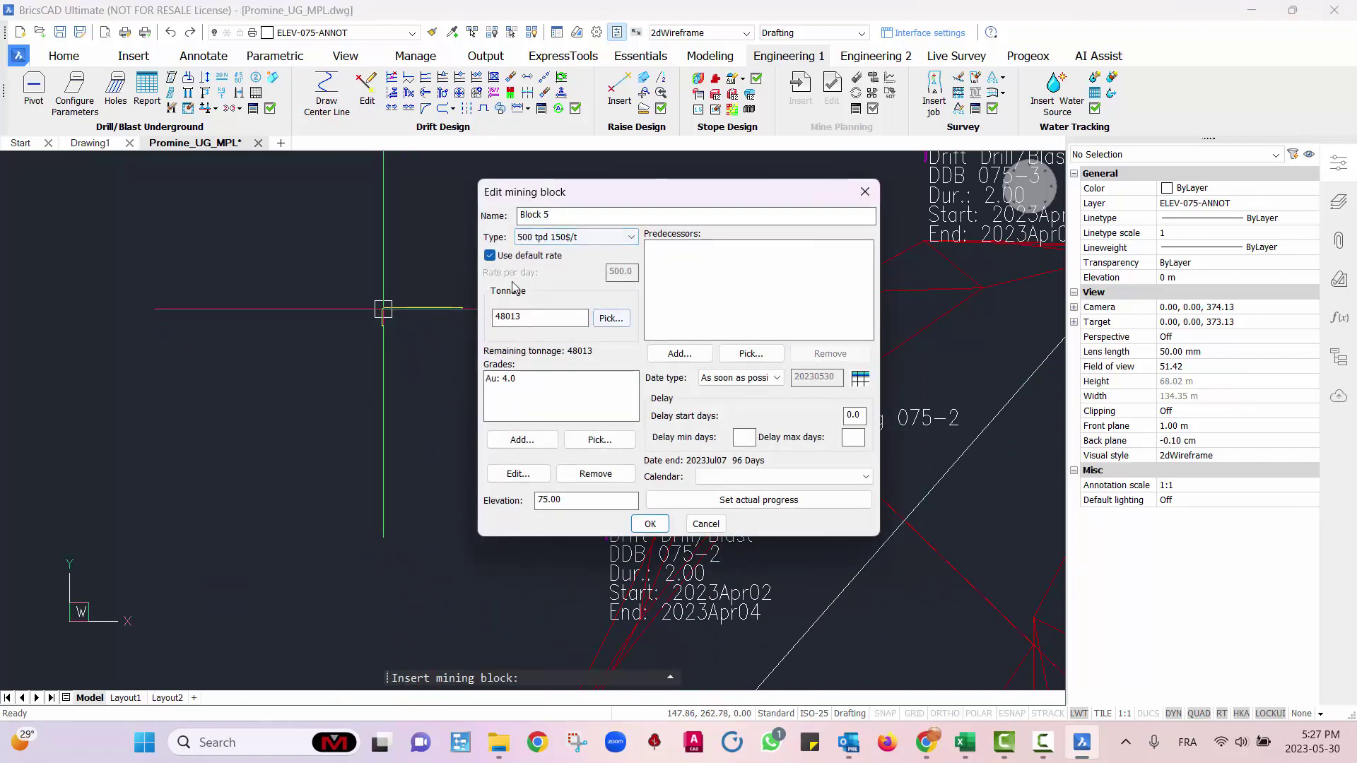
- Calculate Block 5's tonnage from the volume of the central stope mesh, accepting the open mesh, with a fixed density of 2.750 t/m3
{"action": "left_click", "coordinate": [610, 318]}
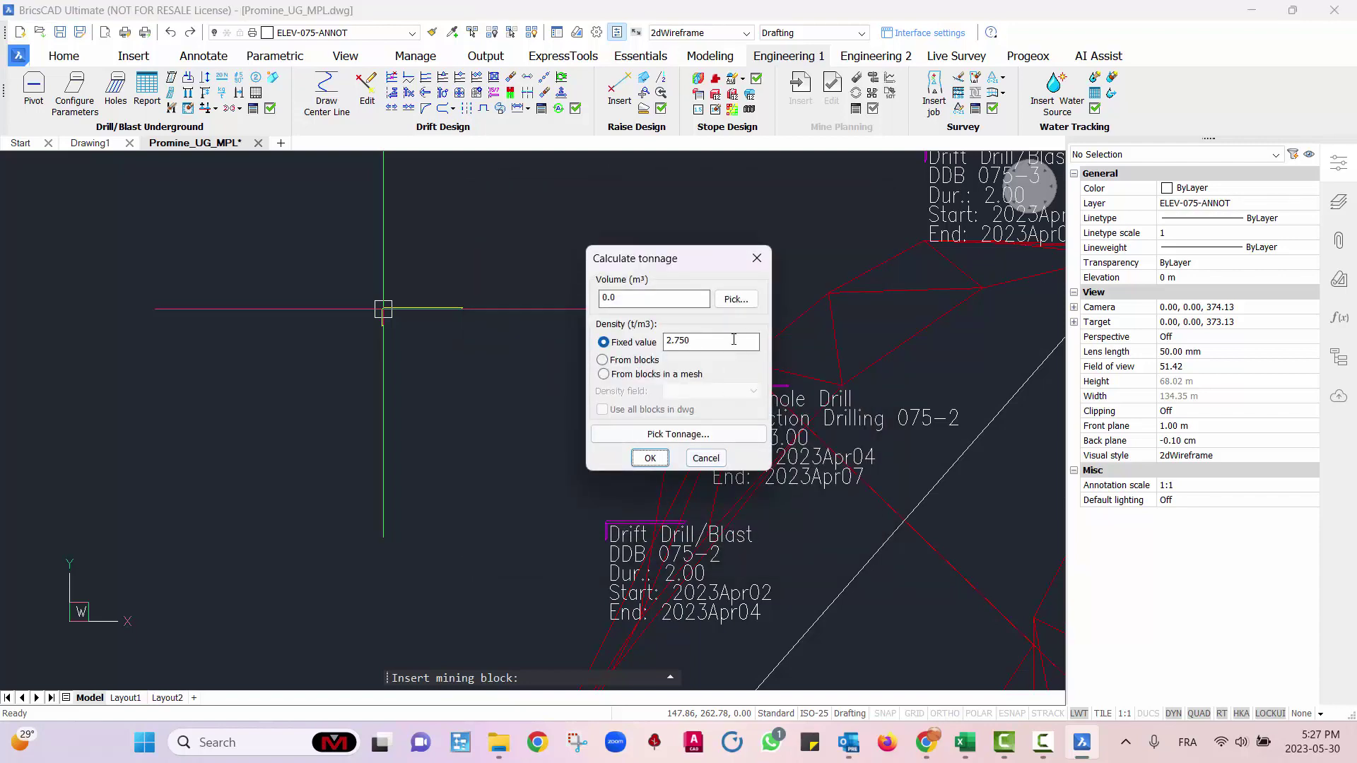
{"action": "left_click", "coordinate": [743, 308]}
{"action": "scroll", "coordinate": [763, 576], "scroll_direction": "down", "scroll_amount": 1}
{"action": "middle_click_drag", "start_coordinate": [763, 576], "coordinate": [655, 338]}
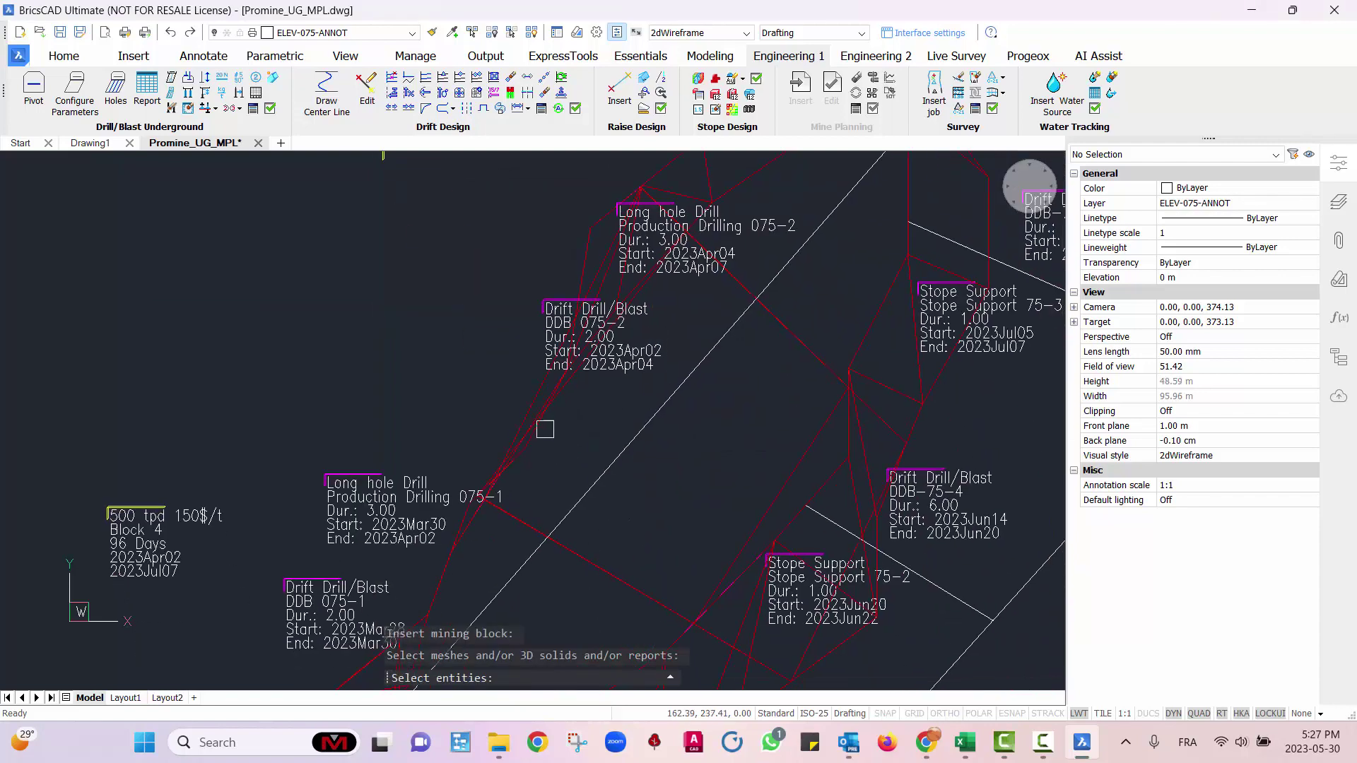
{"action": "left_click", "coordinate": [530, 436]}
{"action": "key", "text": "Return"}
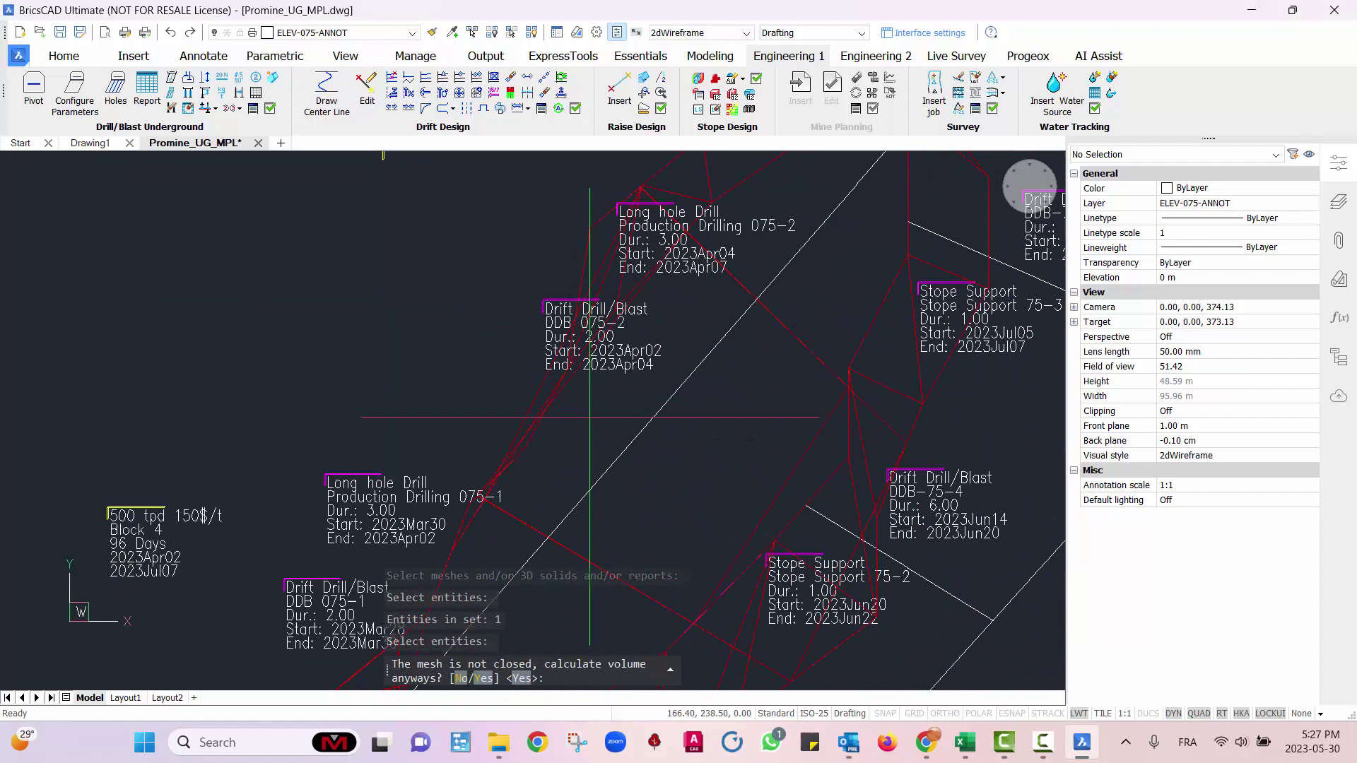
{"action": "left_click", "coordinate": [482, 678]}
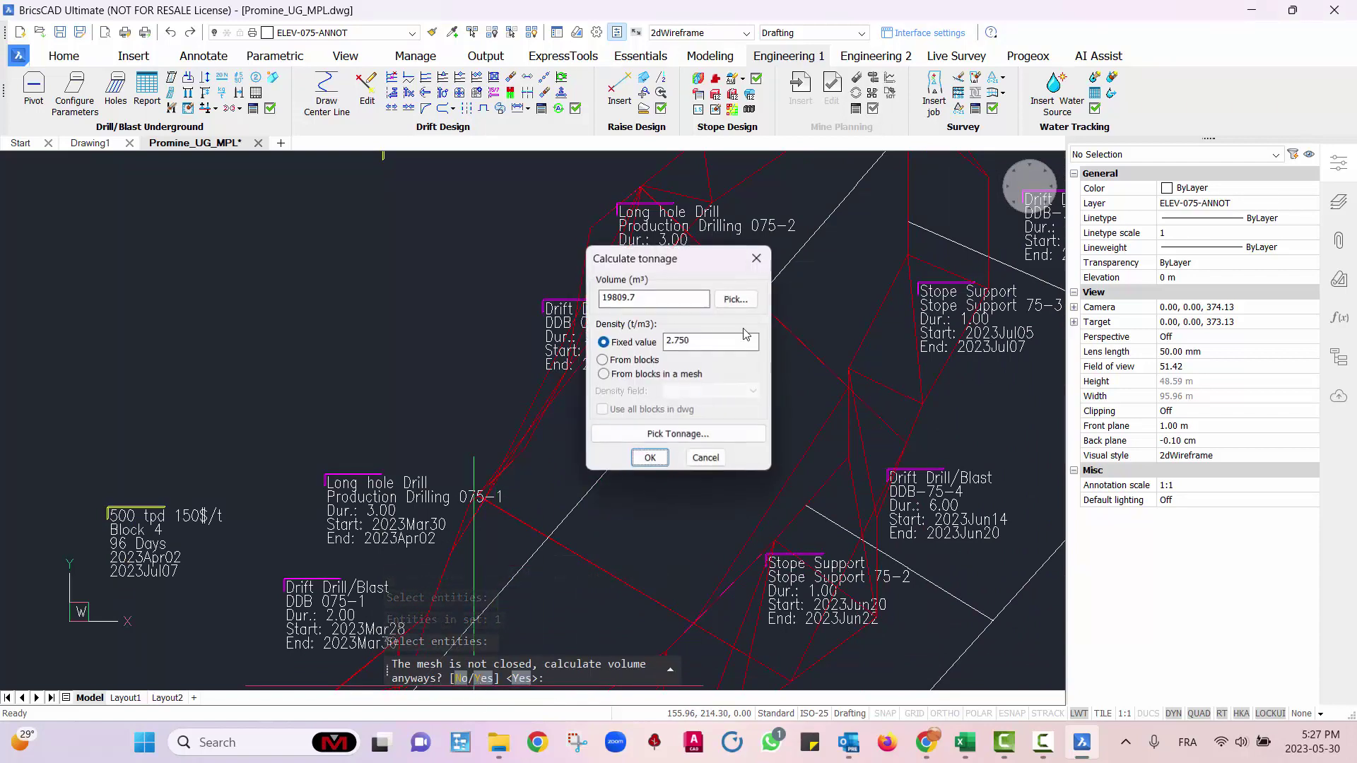
{"action": "left_click", "coordinate": [654, 463]}
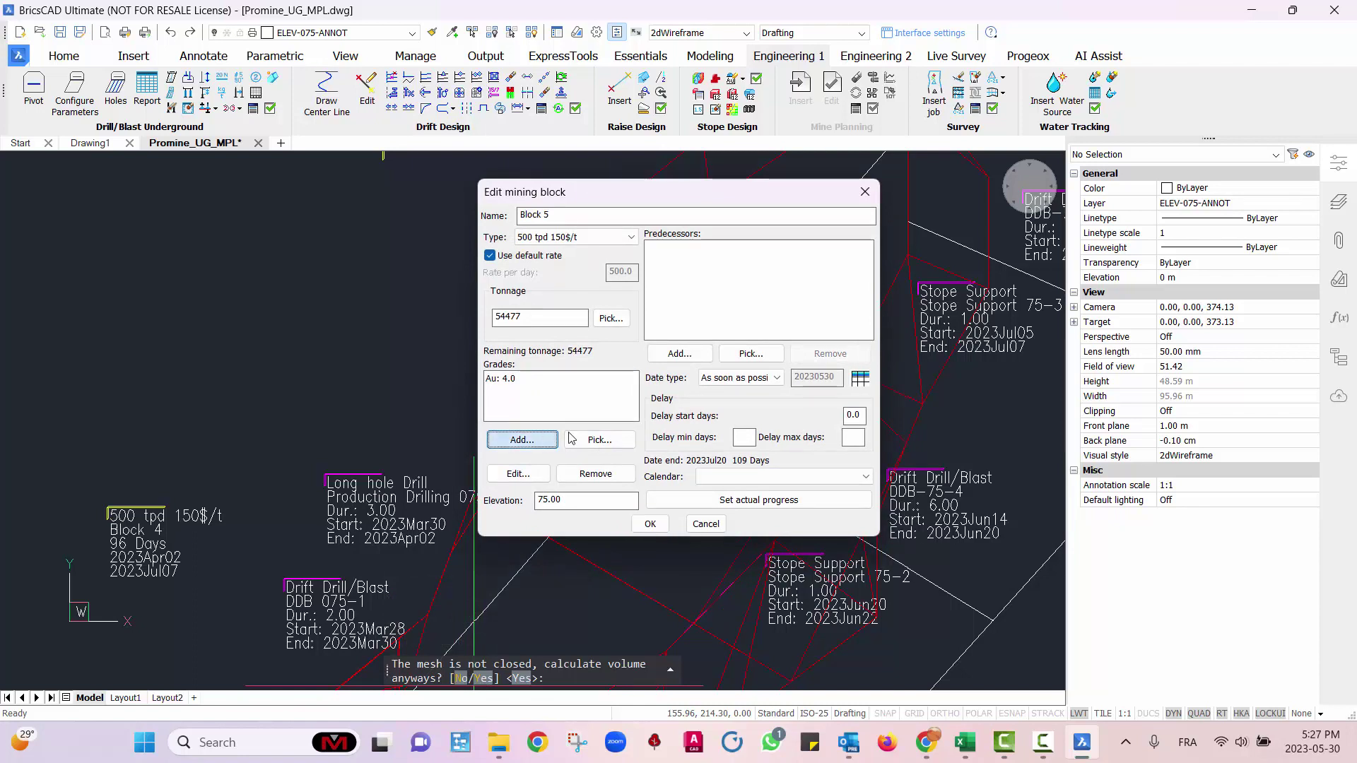
- Add a Cu grade of 2.7 to Block 5
{"action": "left_click", "coordinate": [546, 440]}
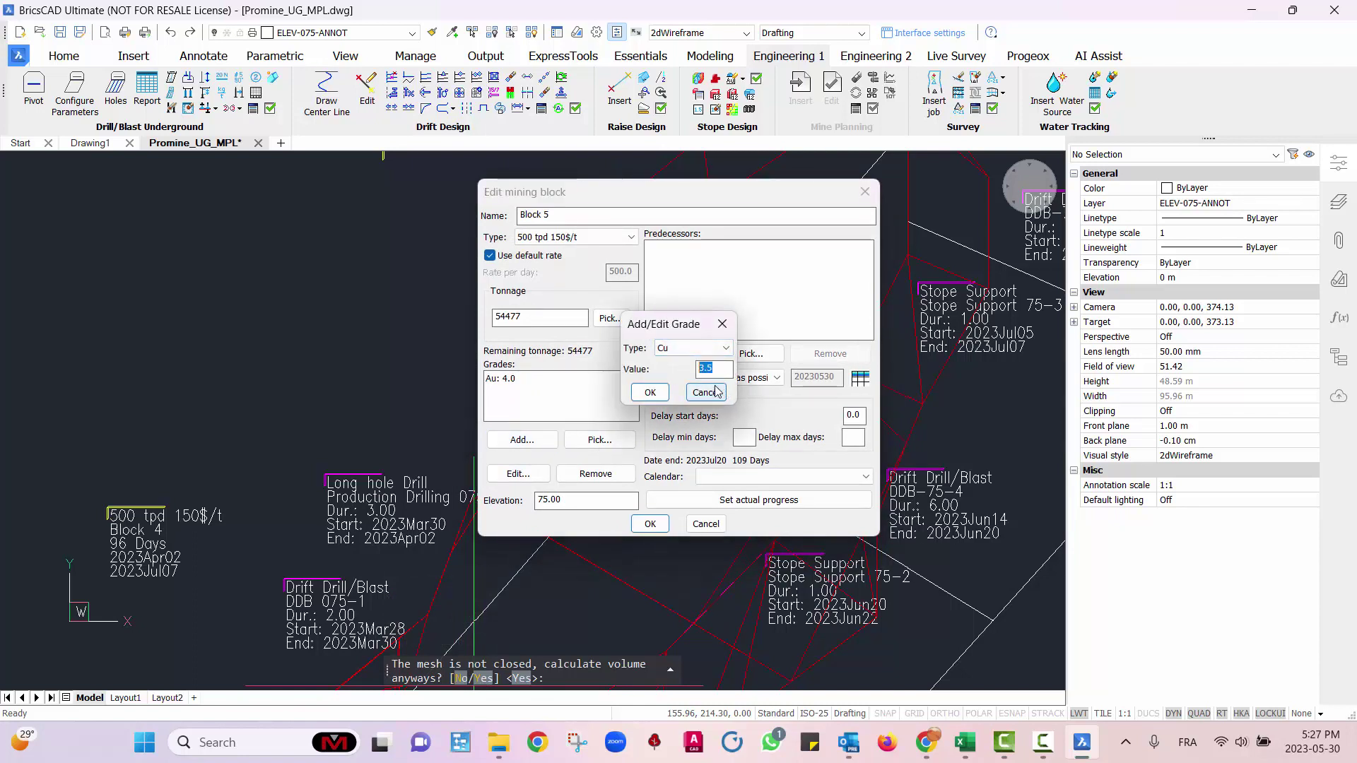
{"action": "type", "text": "2.7"}
{"action": "left_click", "coordinate": [644, 395]}
- Assign Production Drilling 075-2 from the drawing as Block 5's predecessor, apply the Vacations calendar and confirm the block
{"action": "left_click", "coordinate": [750, 353]}
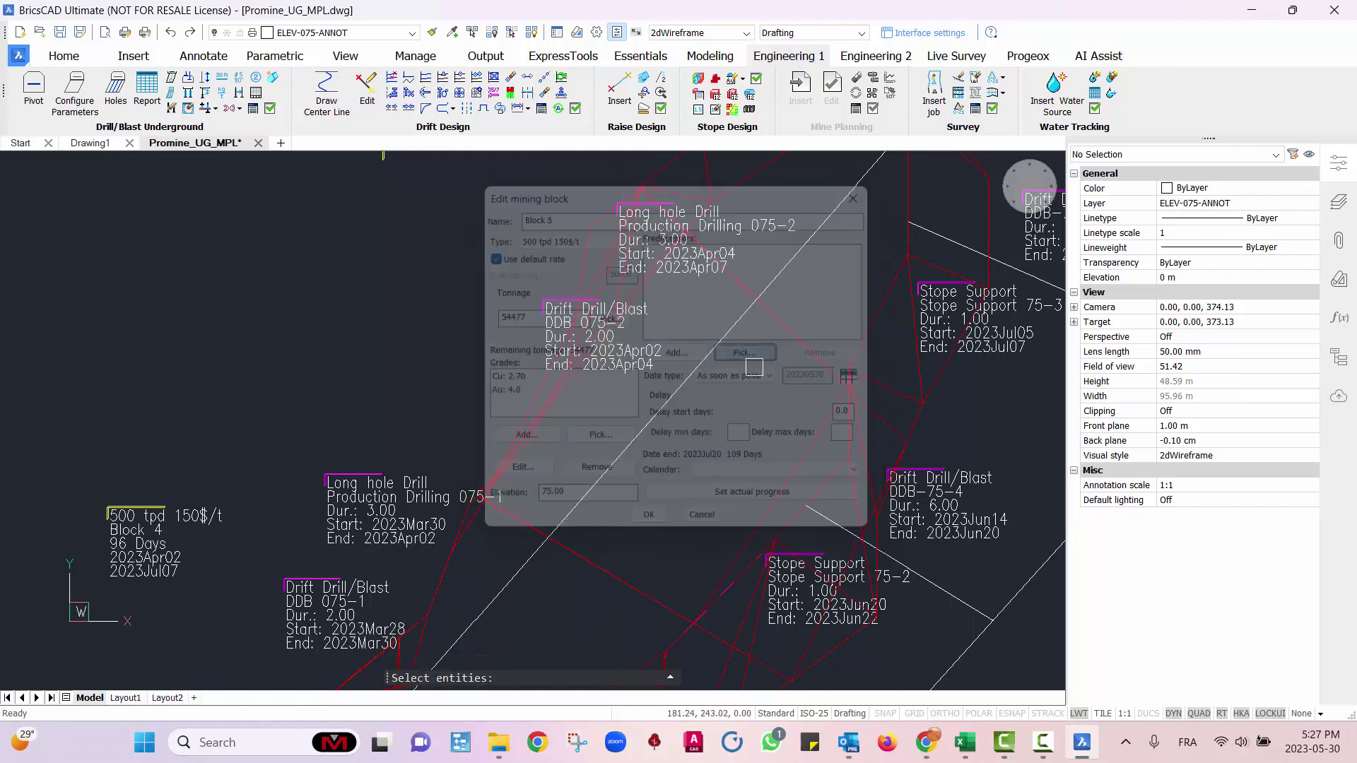
{"action": "scroll", "coordinate": [622, 357], "scroll_direction": "up", "scroll_amount": 3}
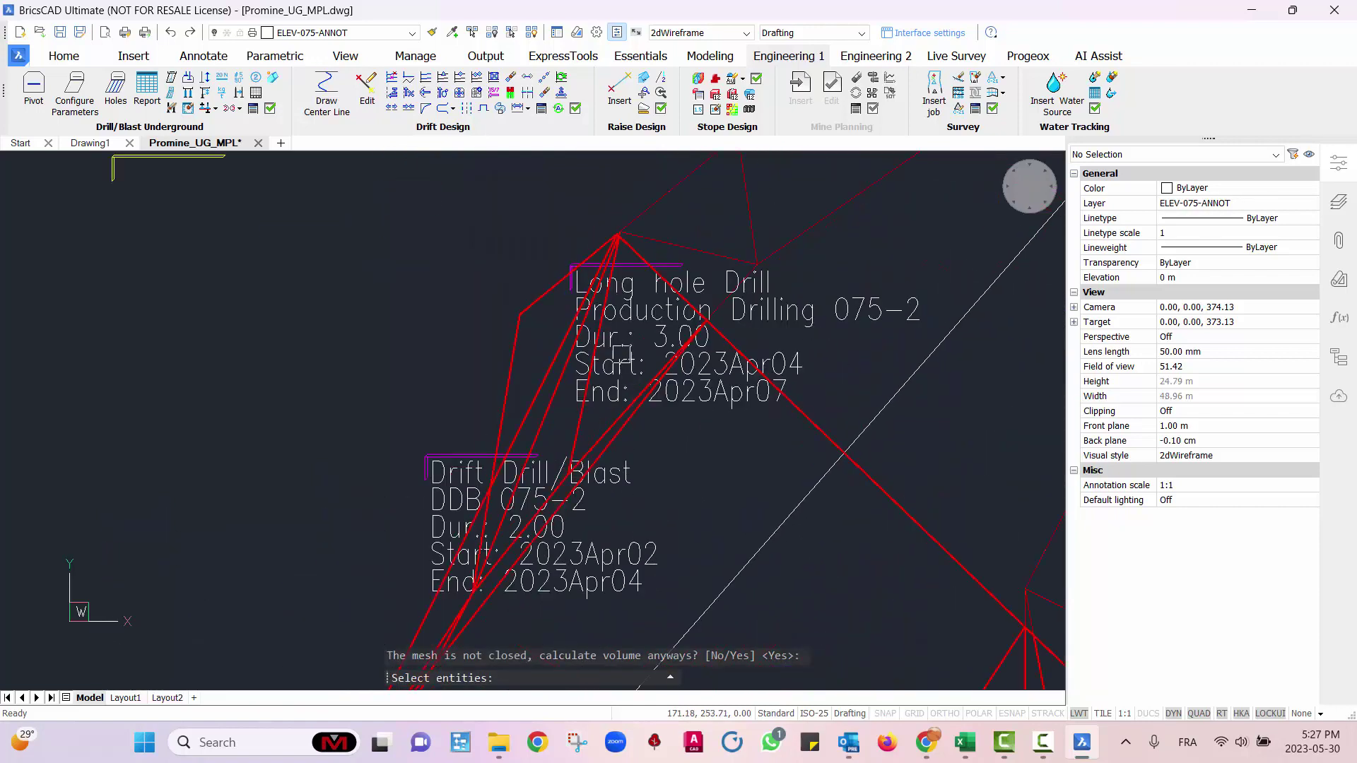
{"action": "left_click", "coordinate": [613, 316]}
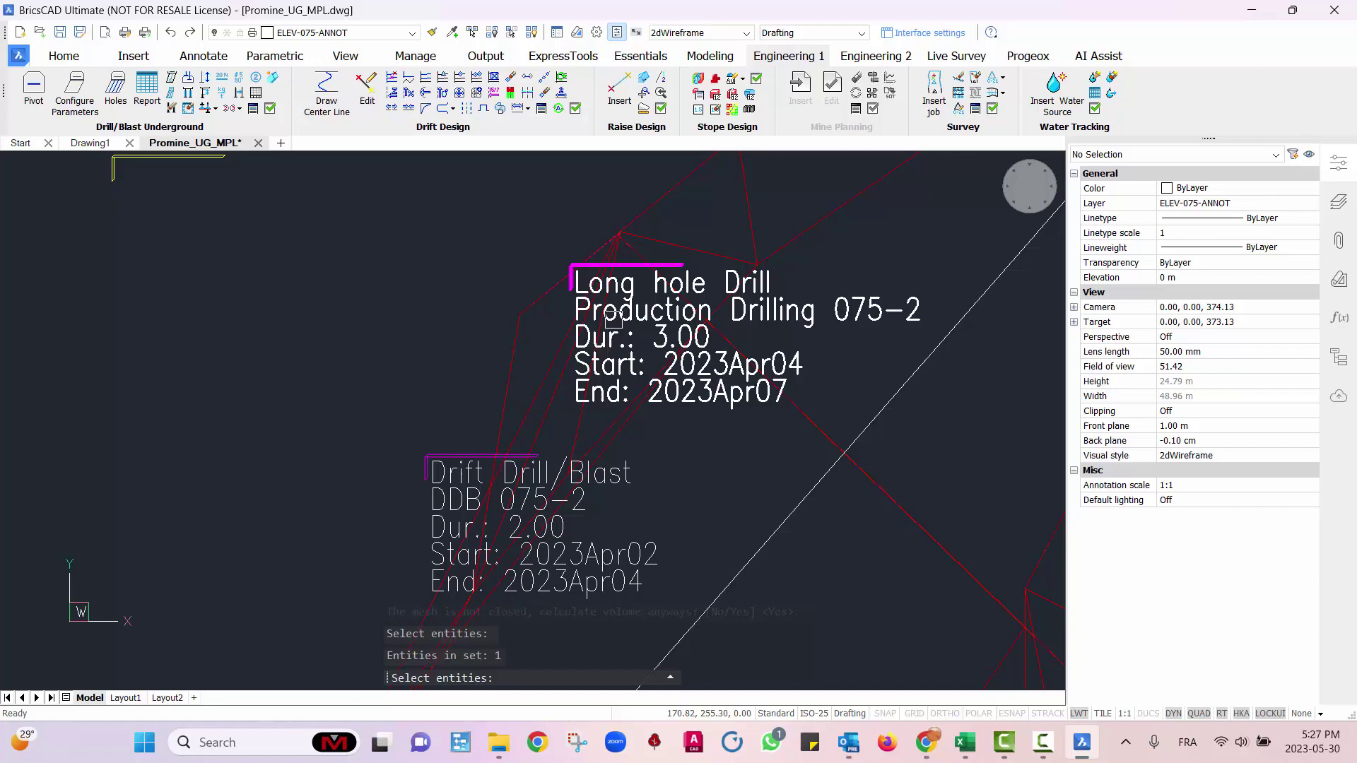
{"action": "key", "text": "Return"}
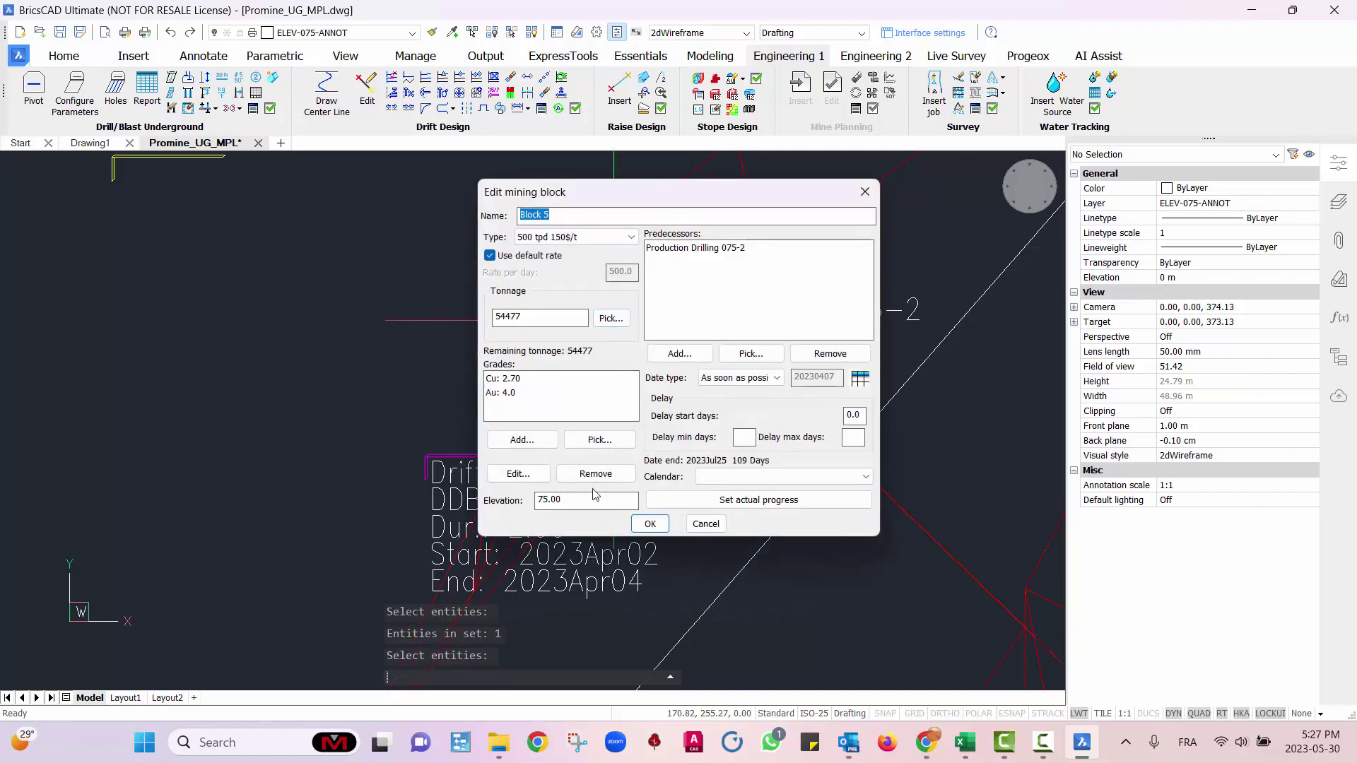
{"action": "left_click", "coordinate": [728, 477]}
{"action": "left_click", "coordinate": [727, 494]}
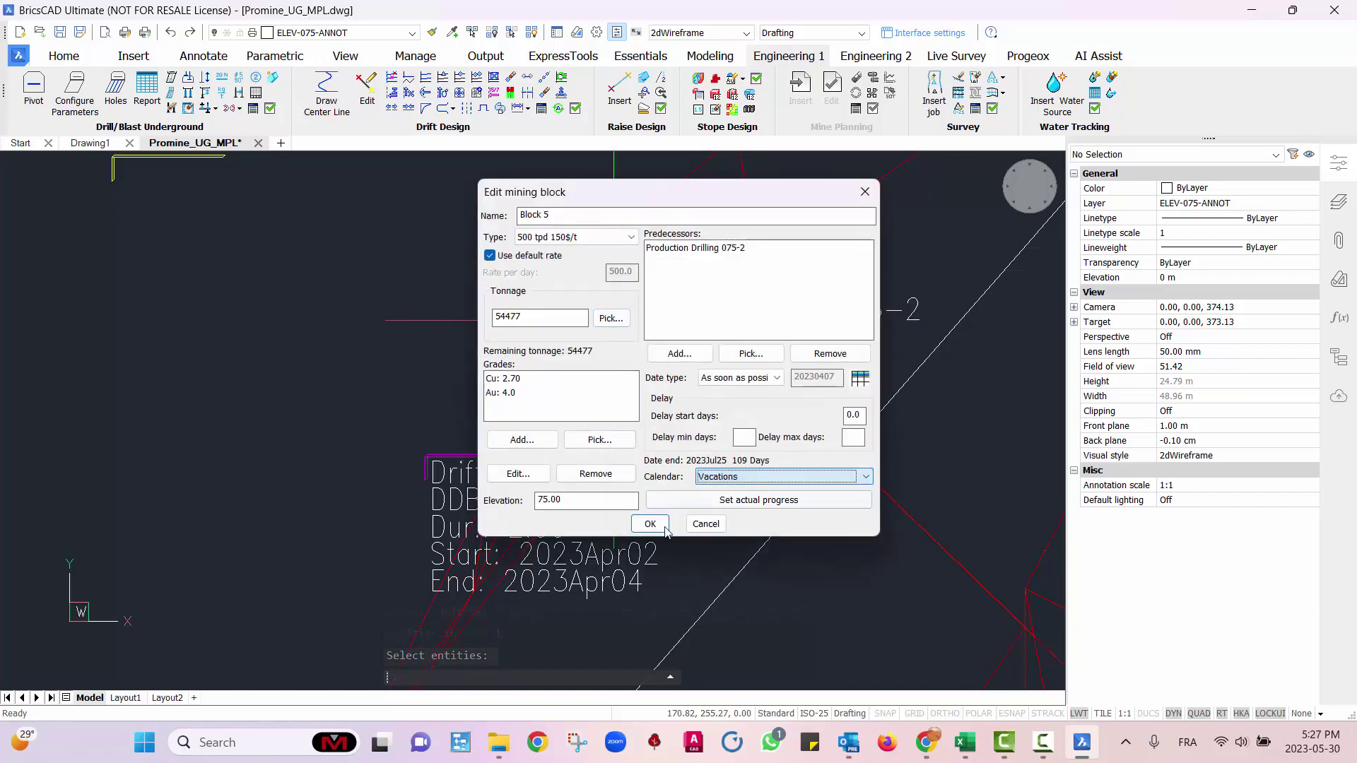
{"action": "left_click", "coordinate": [649, 524]}
- Insert a 500 tpd 150$/t mining block named Block 6 beside the Production Drilling 075-3 label
{"action": "scroll", "coordinate": [544, 599], "scroll_direction": "down", "scroll_amount": 5}
{"action": "scroll", "coordinate": [672, 448], "scroll_direction": "up", "scroll_amount": 6}
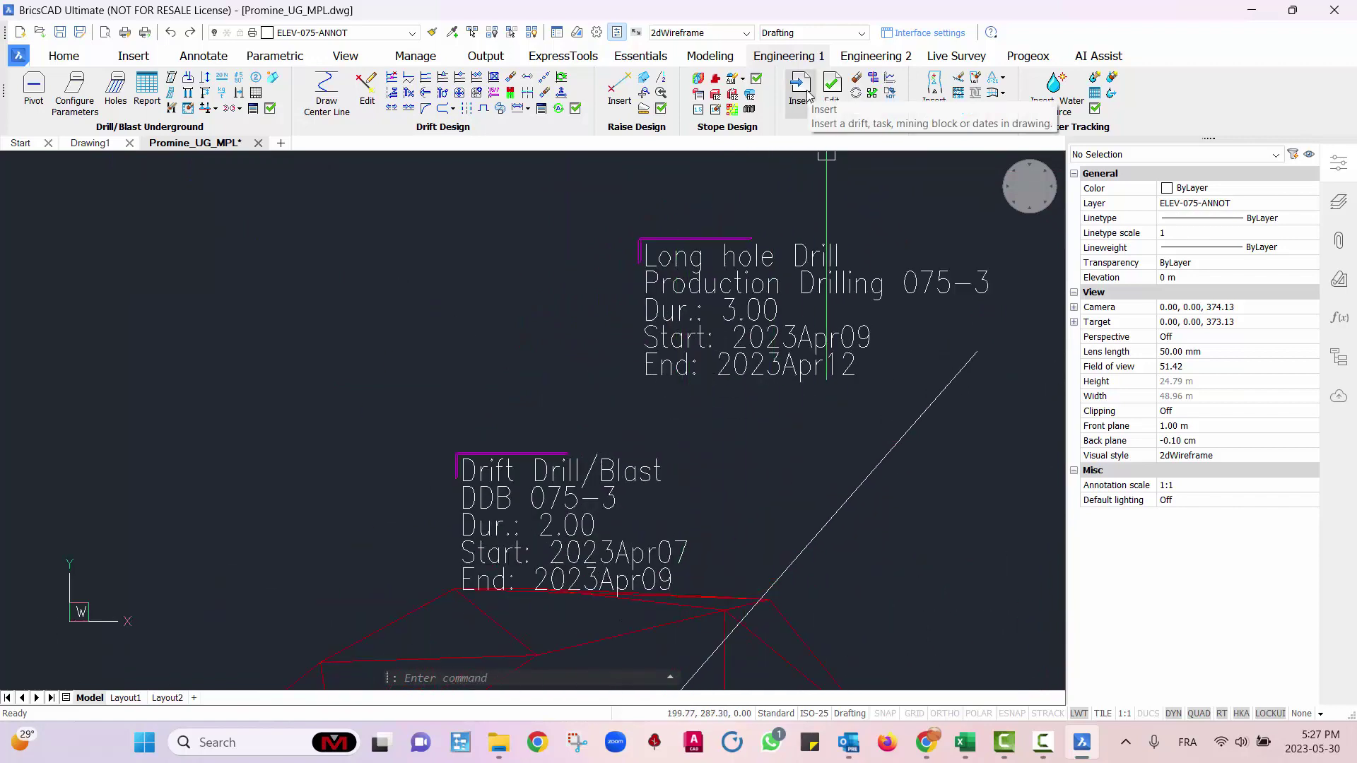
{"action": "left_click", "coordinate": [800, 88]}
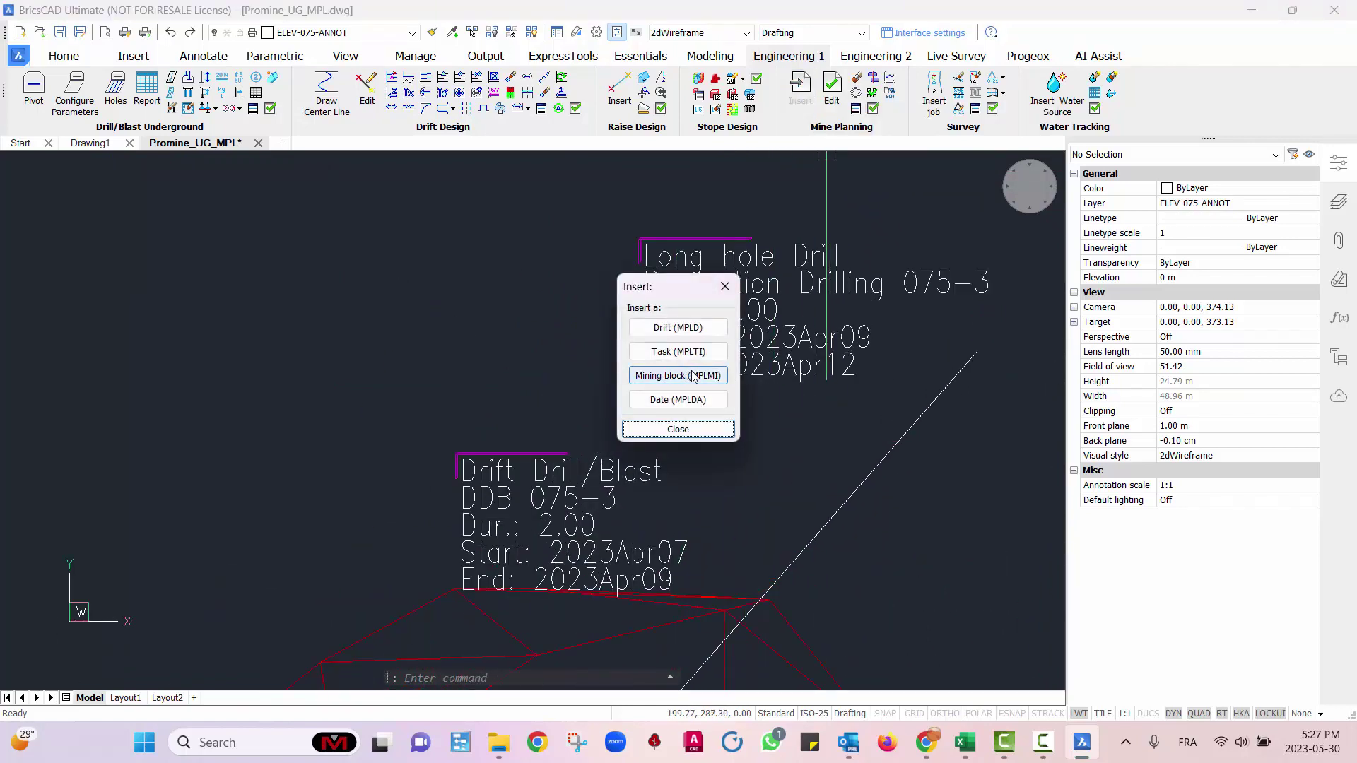
{"action": "left_click", "coordinate": [679, 376]}
{"action": "left_click", "coordinate": [485, 310]}
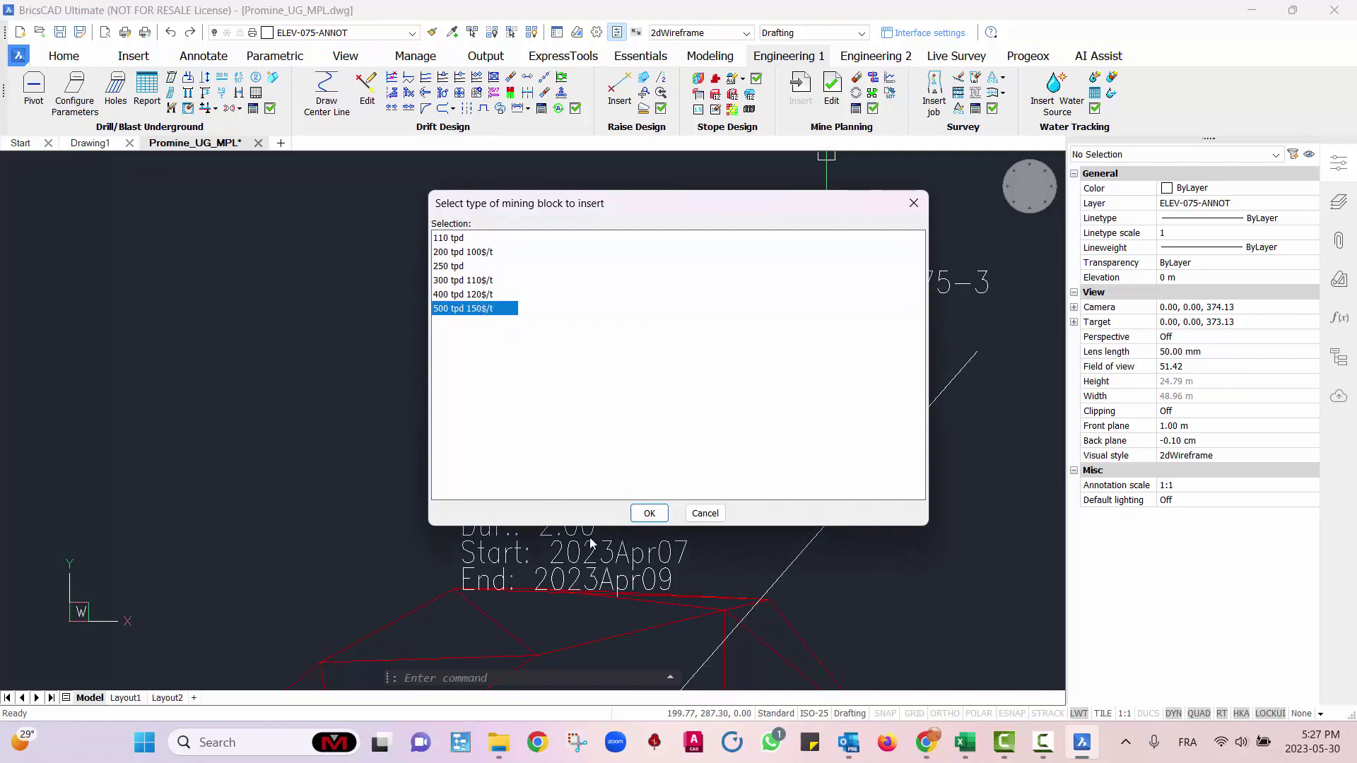
{"action": "left_click", "coordinate": [647, 513]}
{"action": "scroll", "coordinate": [521, 450], "scroll_direction": "down", "scroll_amount": 5}
{"action": "scroll", "coordinate": [523, 495], "scroll_direction": "up", "scroll_amount": 2}
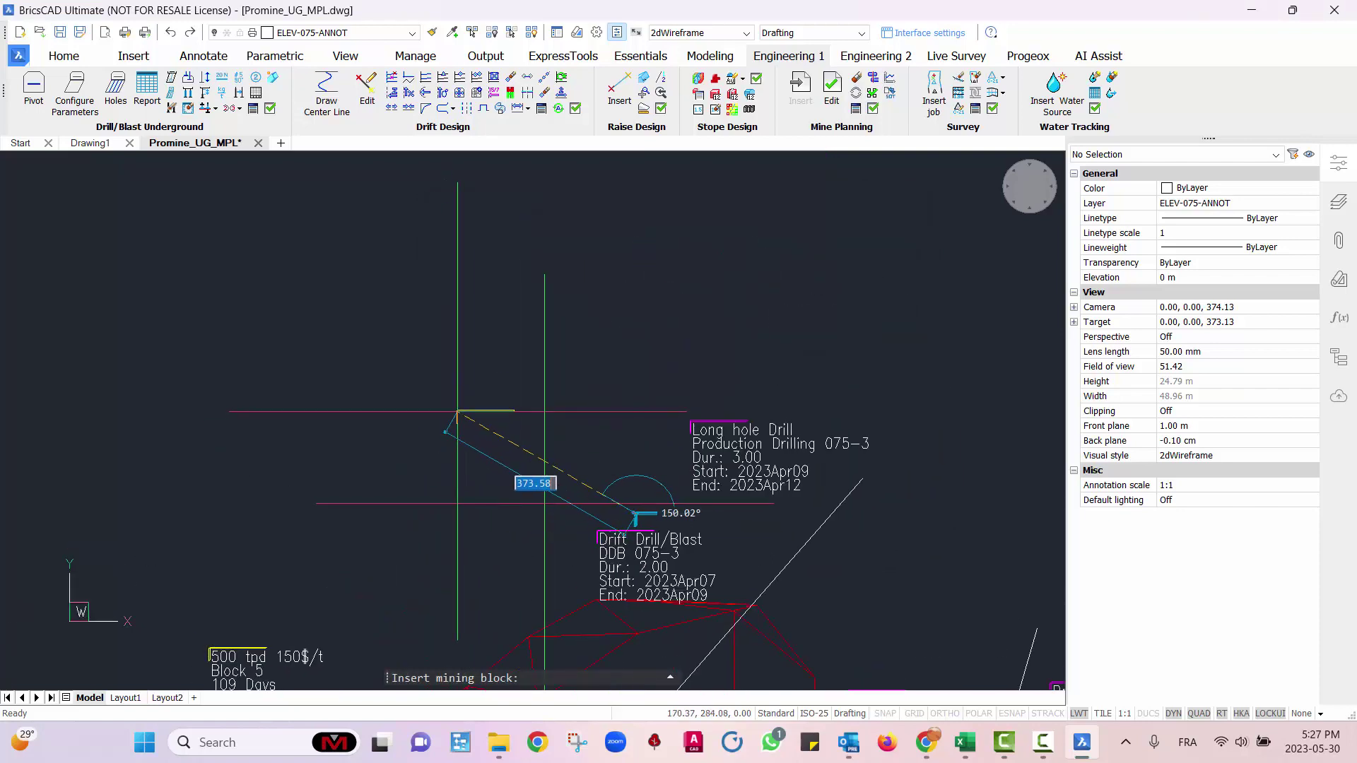
{"action": "left_click", "coordinate": [464, 416]}
{"action": "left_click", "coordinate": [576, 214]}
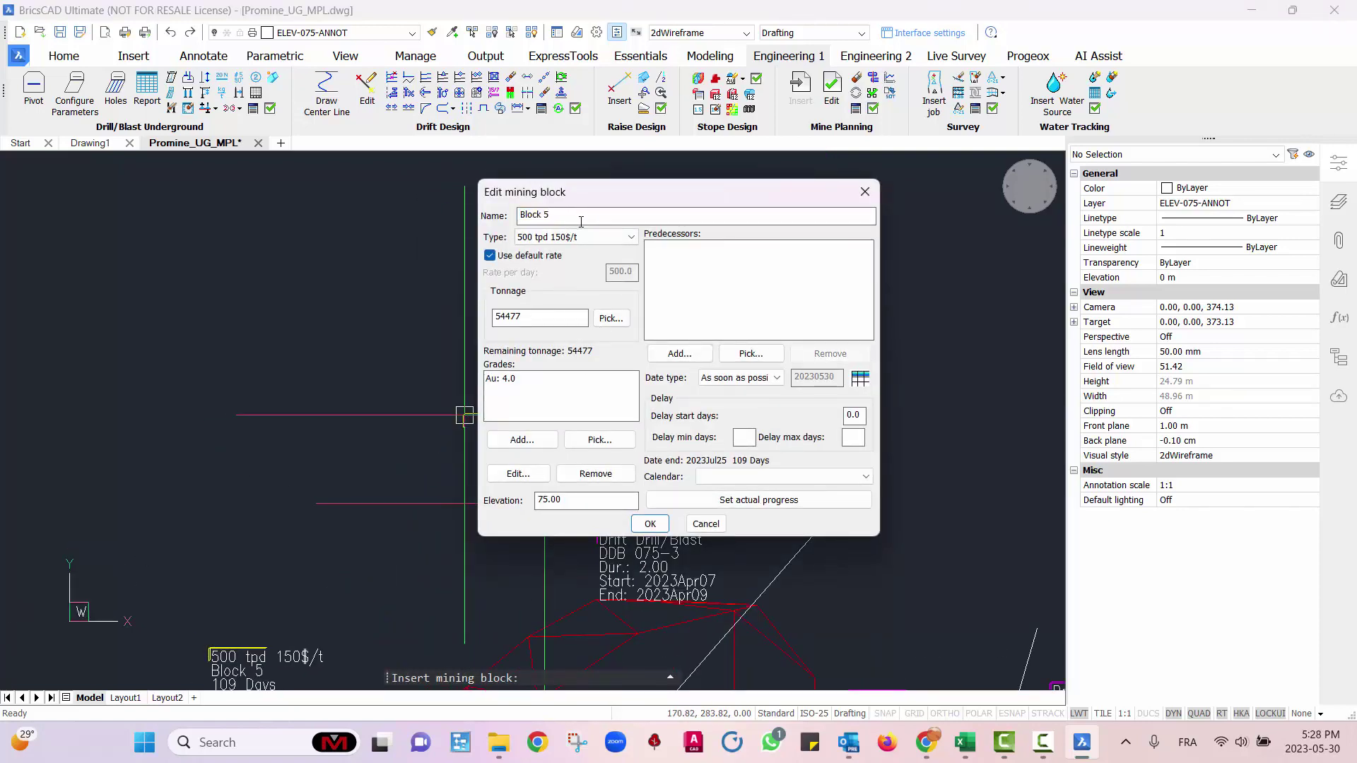
- Calculate Block 6's tonnage from the volume of the northern stope mesh with a fixed density of 2.750 t/m3
{"action": "left_click", "coordinate": [611, 318]}
{"action": "left_click", "coordinate": [756, 310]}
{"action": "middle_click_drag", "start_coordinate": [737, 525], "coordinate": [743, 213]}
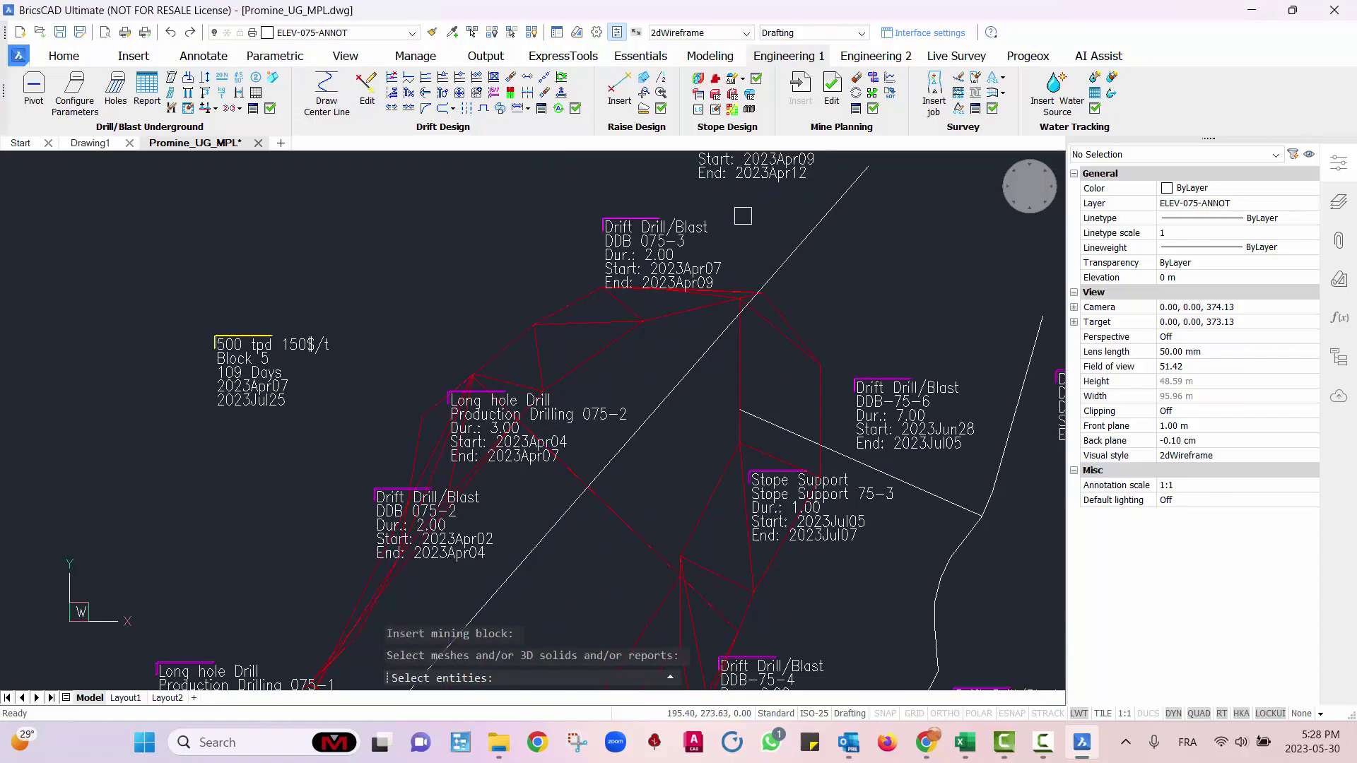
{"action": "left_click", "coordinate": [568, 327]}
{"action": "key", "text": "Return"}
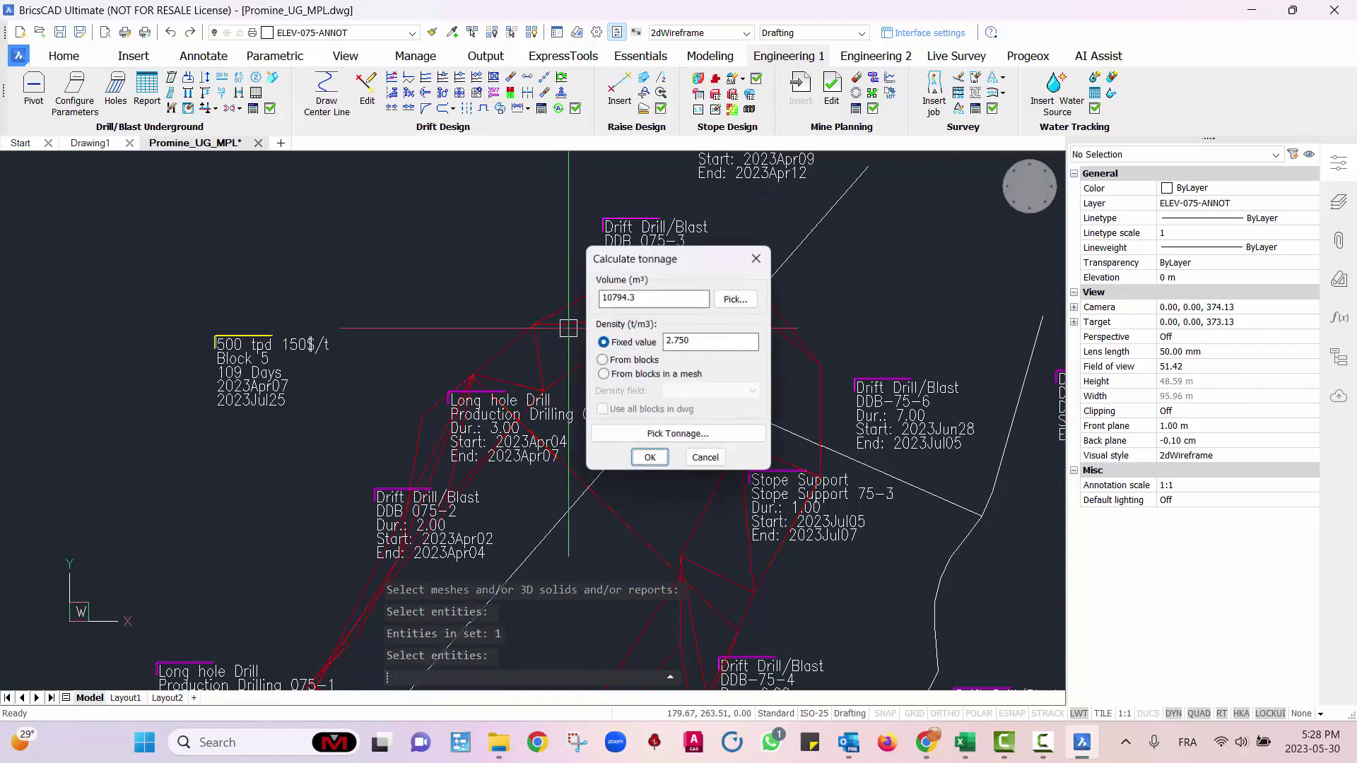
{"action": "left_click", "coordinate": [660, 459]}
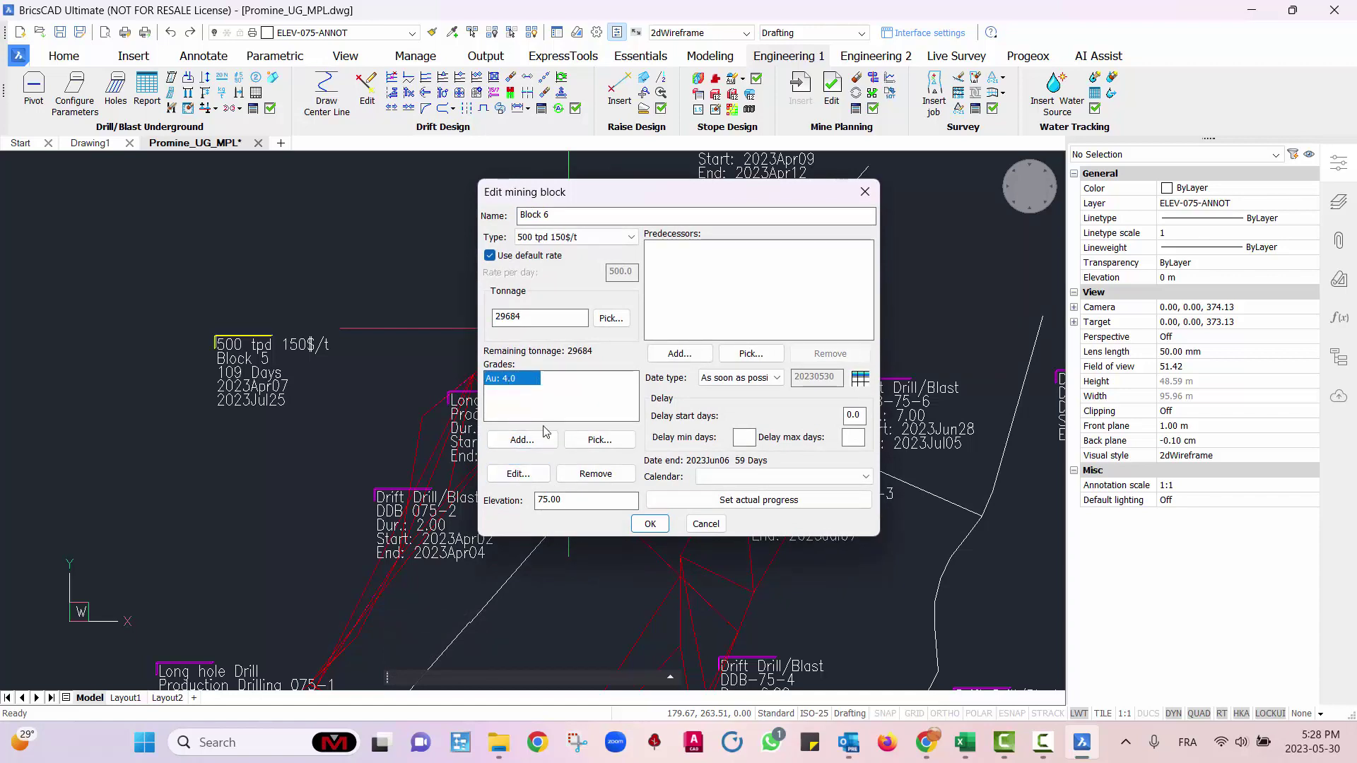
- Assign Production Drilling 075-3 from the drawing as Block 6's predecessor, apply the Vacations calendar and confirm the block
{"action": "mouse_move", "coordinate": [638, 195]}
{"action": "left_mouse_down"}
{"action": "mouse_move", "coordinate": [687, 216]}
{"action": "mouse_move", "coordinate": [953, 227]}
{"action": "mouse_move", "coordinate": [602, 205]}
{"action": "left_mouse_up"}
{"action": "left_click_drag", "start_coordinate": [691, 210], "coordinate": [543, 188]}
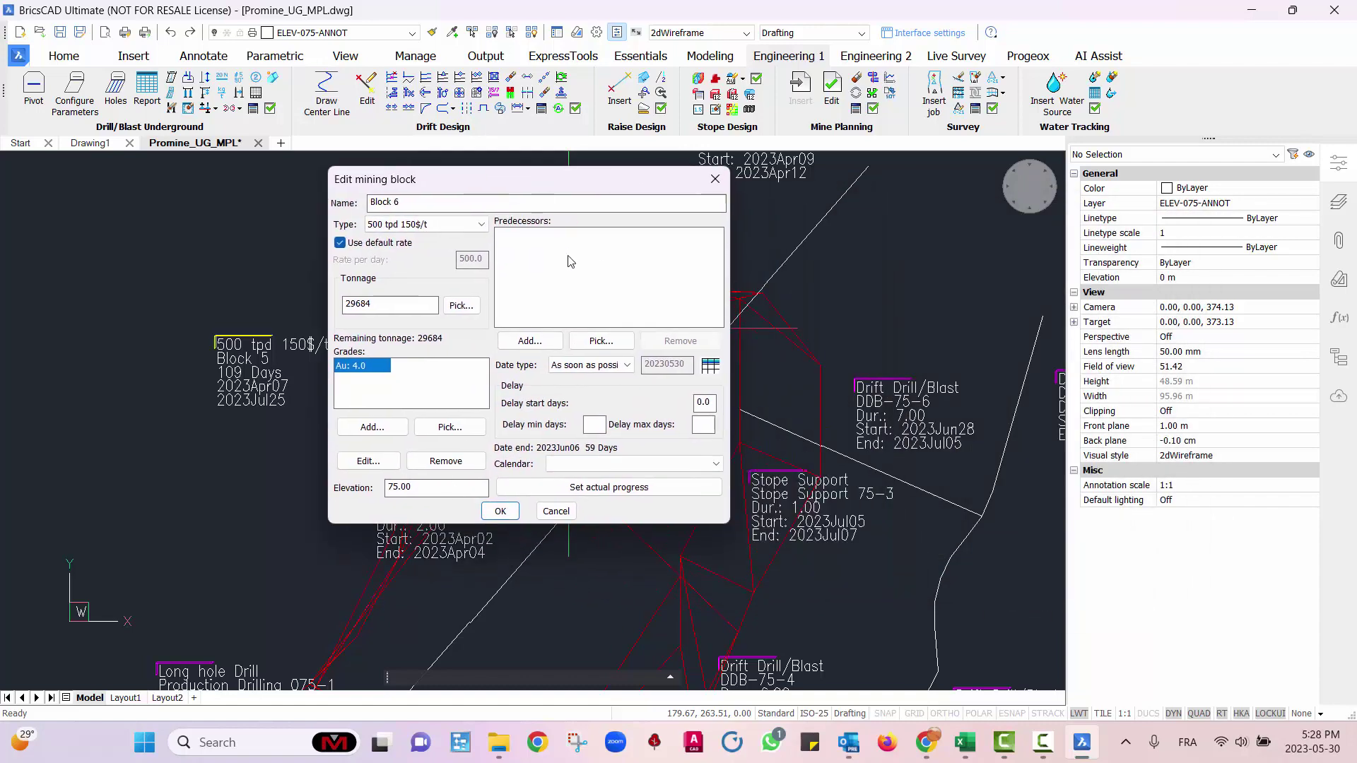
{"action": "left_click", "coordinate": [595, 346]}
{"action": "middle_click_drag", "start_coordinate": [595, 346], "coordinate": [572, 528]}
{"action": "left_click", "coordinate": [728, 326]}
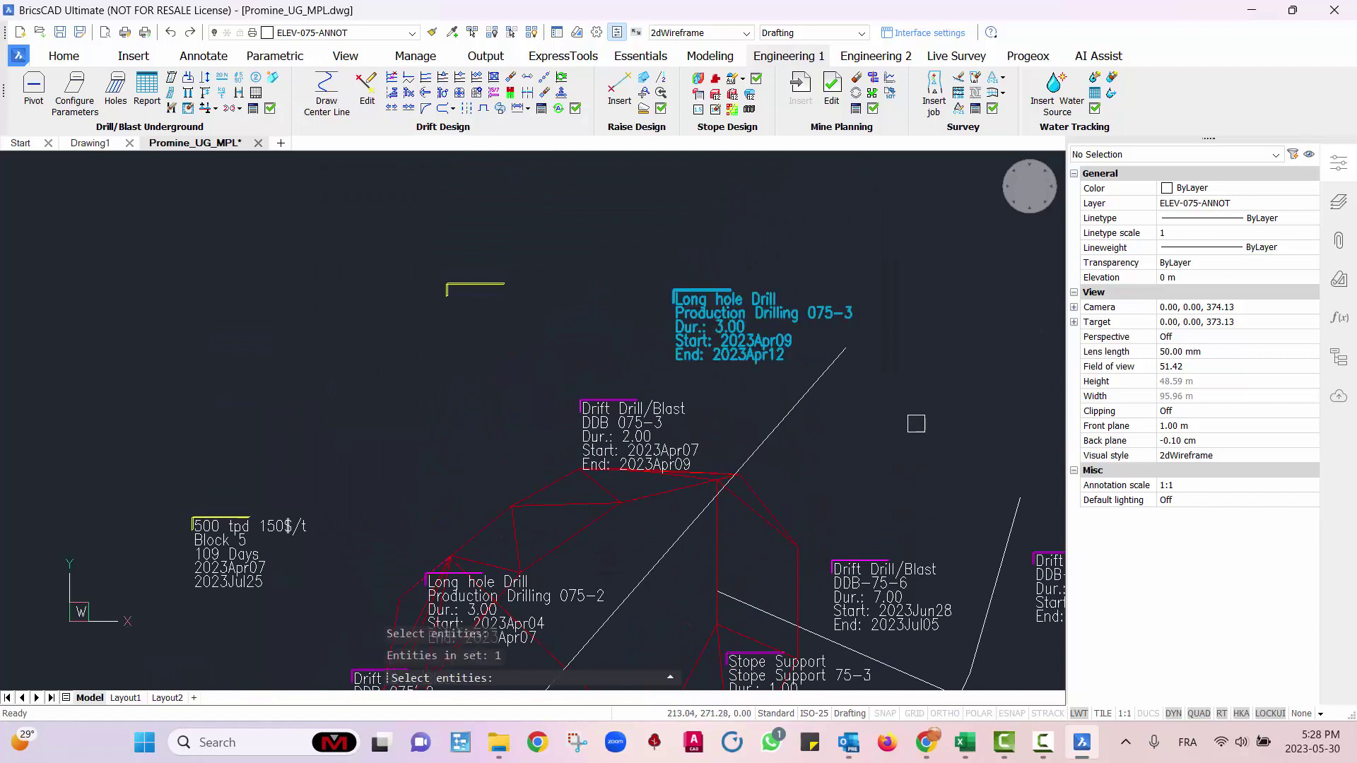
{"action": "key", "text": "Return"}
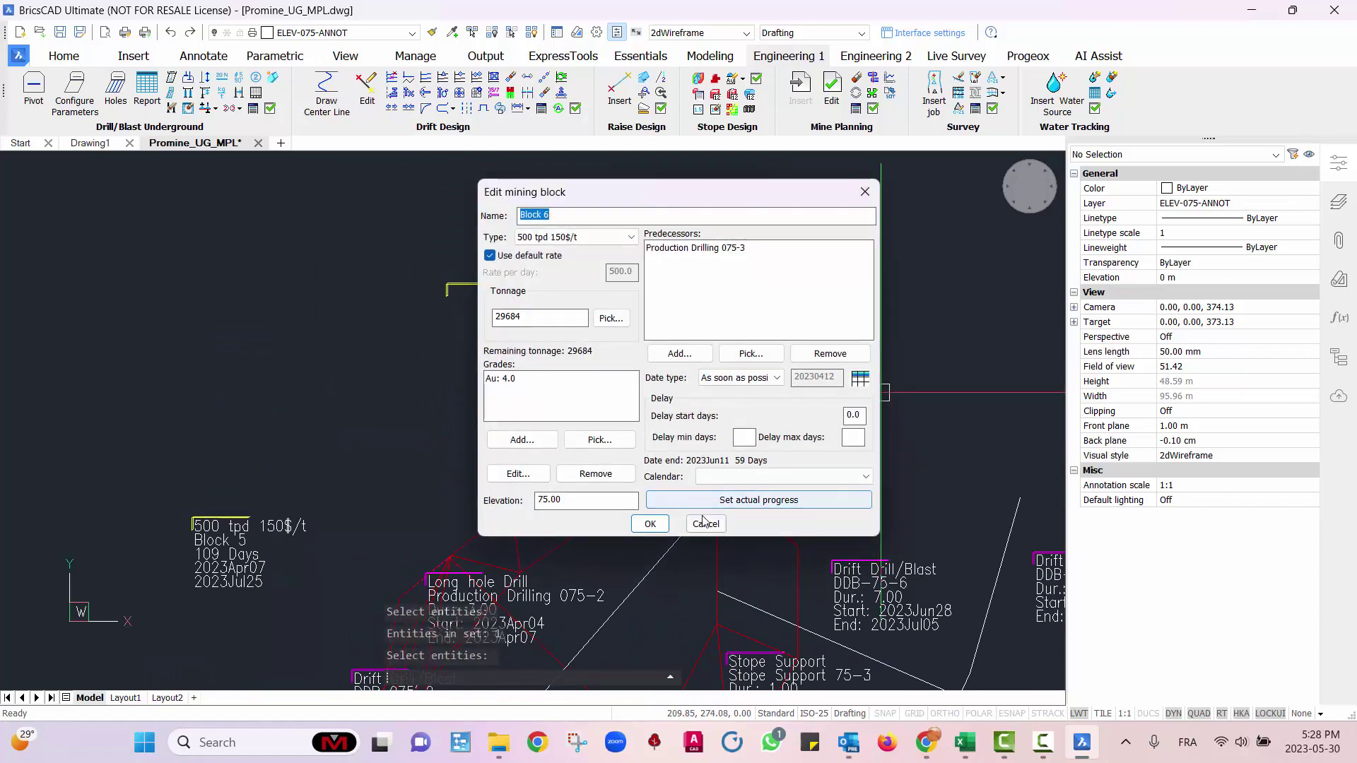
{"action": "left_click", "coordinate": [735, 477]}
{"action": "left_click", "coordinate": [732, 504]}
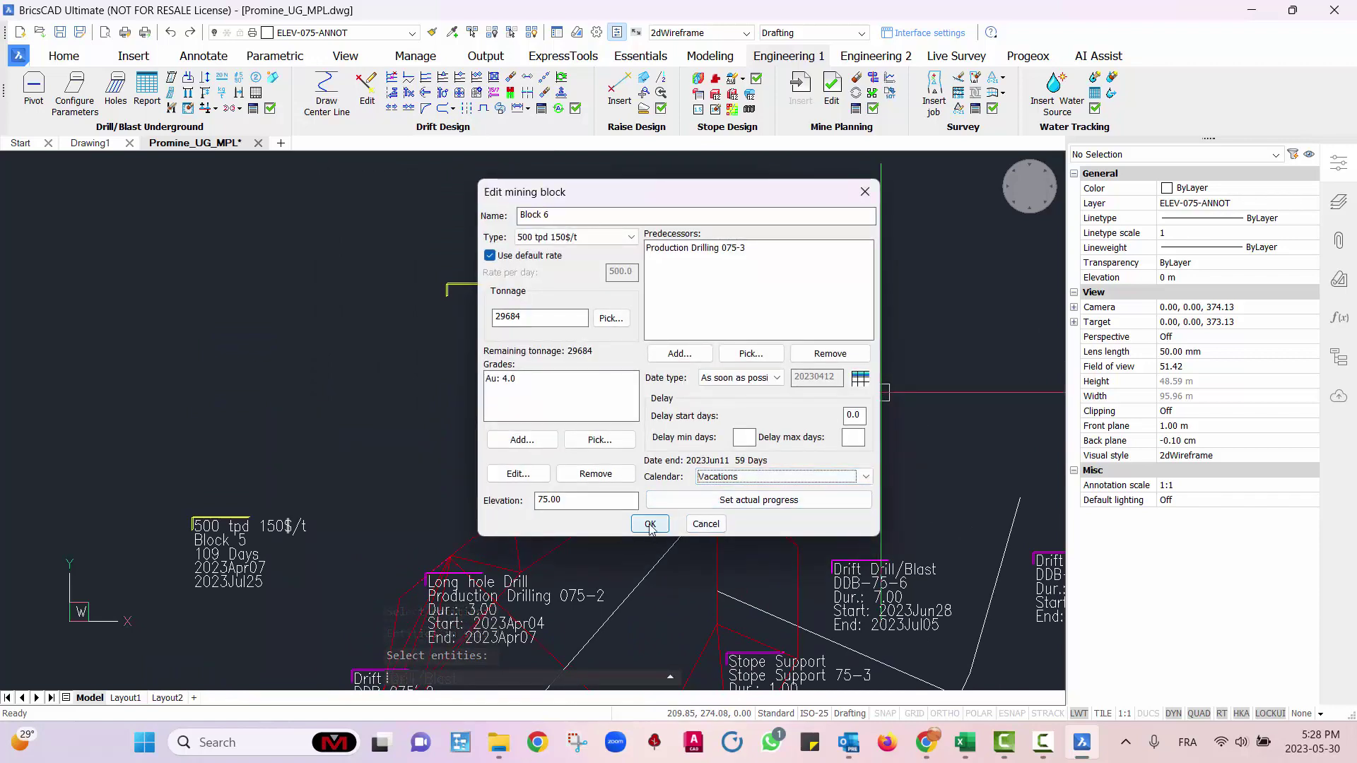
{"action": "left_click", "coordinate": [651, 527]}
- Select the three inserted mining block labels and set their Z position to 75
{"action": "scroll", "coordinate": [707, 424], "scroll_direction": "down", "scroll_amount": 3}
{"action": "middle_click_drag", "start_coordinate": [707, 424], "coordinate": [782, 645], "text": "shift"}
{"action": "left_click_drag", "start_coordinate": [782, 646], "coordinate": [636, 409]}
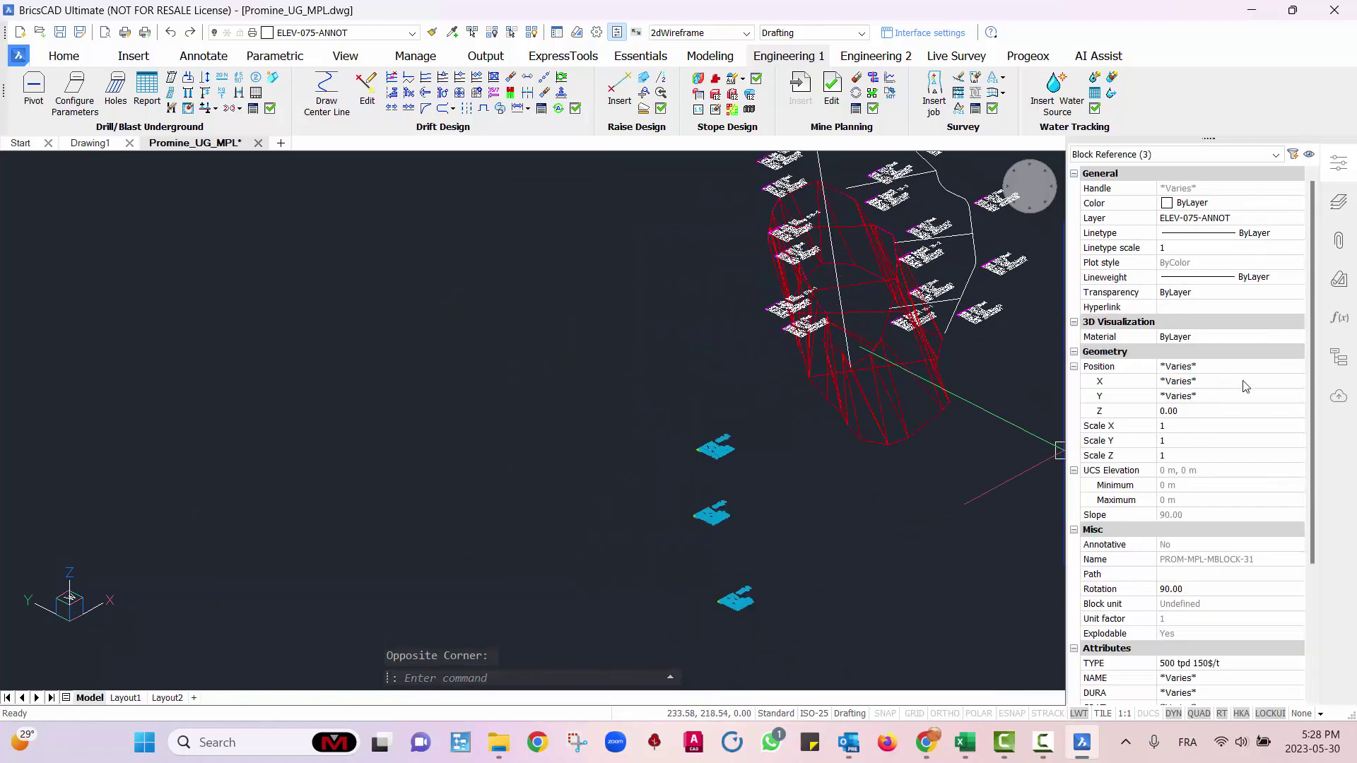
{"action": "type", "text": "75"}
{"action": "key", "text": "Return"}
{"action": "key", "text": "Escape"}
{"action": "middle_click_drag", "start_coordinate": [834, 297], "coordinate": [665, 541], "text": "shift"}
{"action": "scroll", "coordinate": [666, 541], "scroll_direction": "up", "scroll_amount": 3}
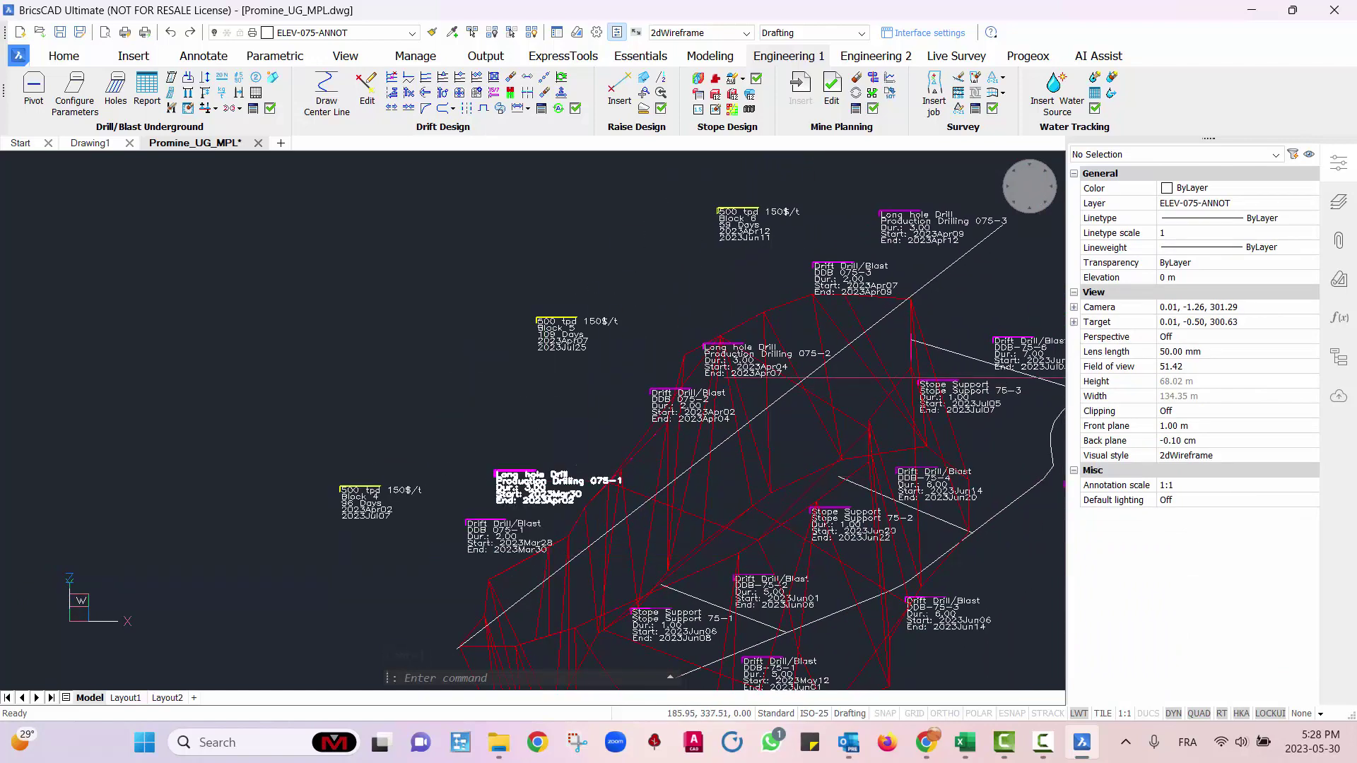
- Turn on the ELEV-050-ANNOT layer, make it current, and turn off the ELEV-075-ANNOT layer
{"action": "middle_click_drag", "start_coordinate": [864, 378], "coordinate": [882, 373]}
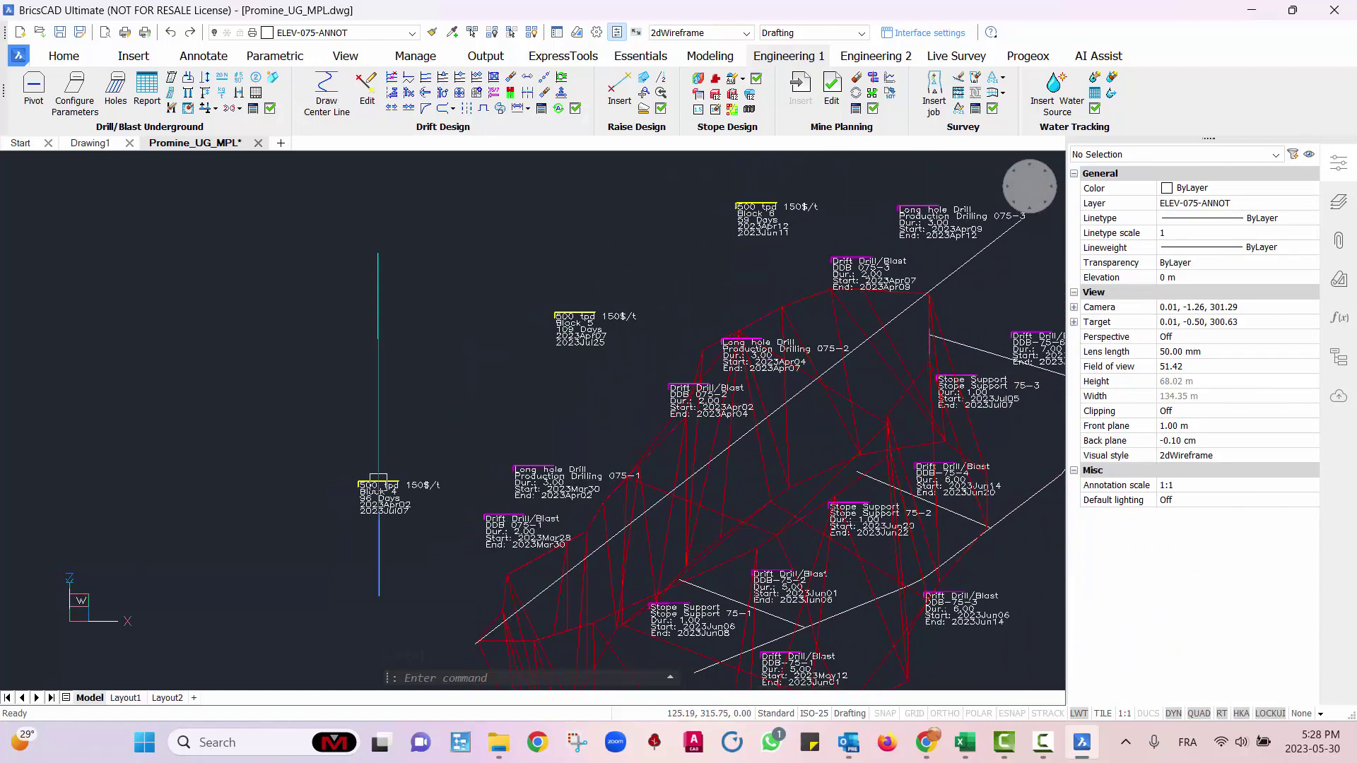
{"action": "mouse_move", "coordinate": [743, 683]}
{"action": "middle_mouse_down"}
{"action": "mouse_move", "coordinate": [746, 502]}
{"action": "mouse_move", "coordinate": [675, 417]}
{"action": "mouse_move", "coordinate": [548, 382]}
{"action": "middle_mouse_up"}
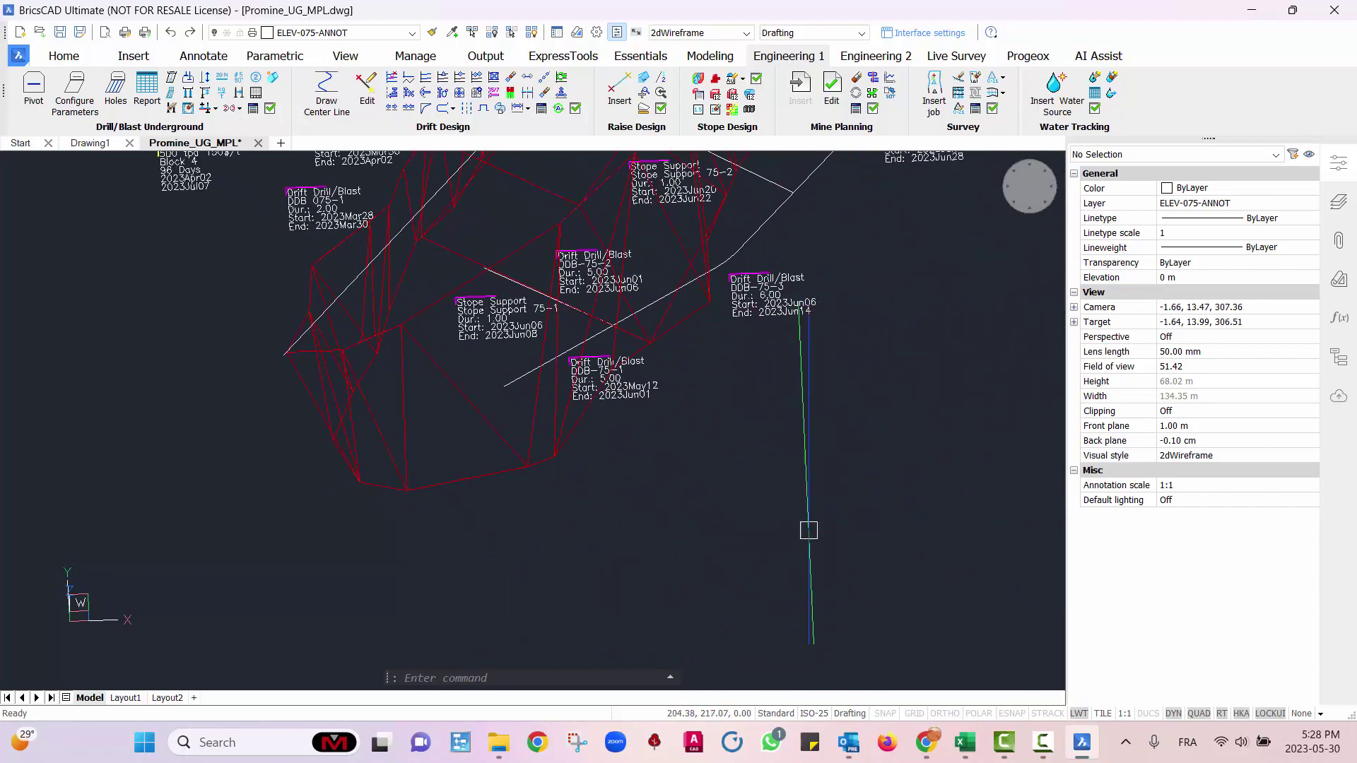
{"action": "left_click", "coordinate": [1340, 204]}
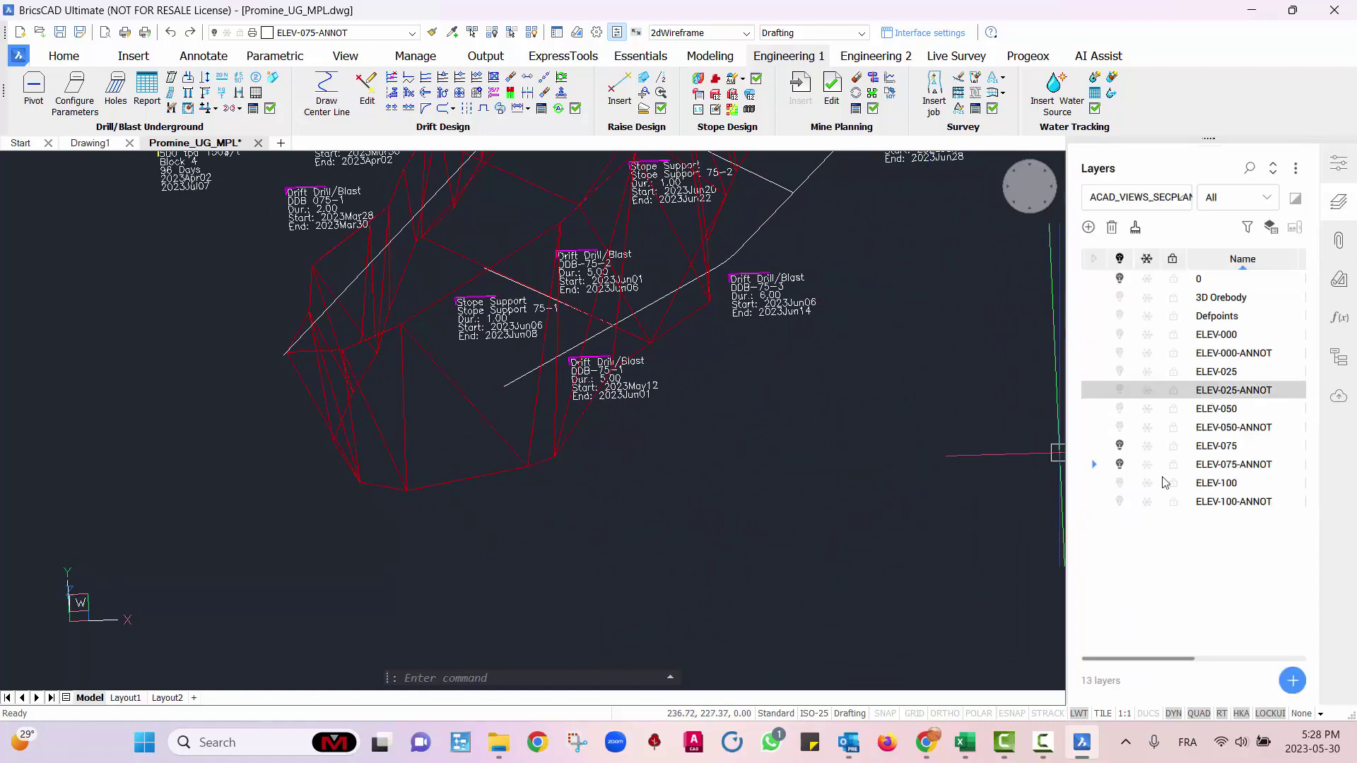
{"action": "left_click", "coordinate": [1120, 446]}
{"action": "left_click", "coordinate": [1120, 446]}
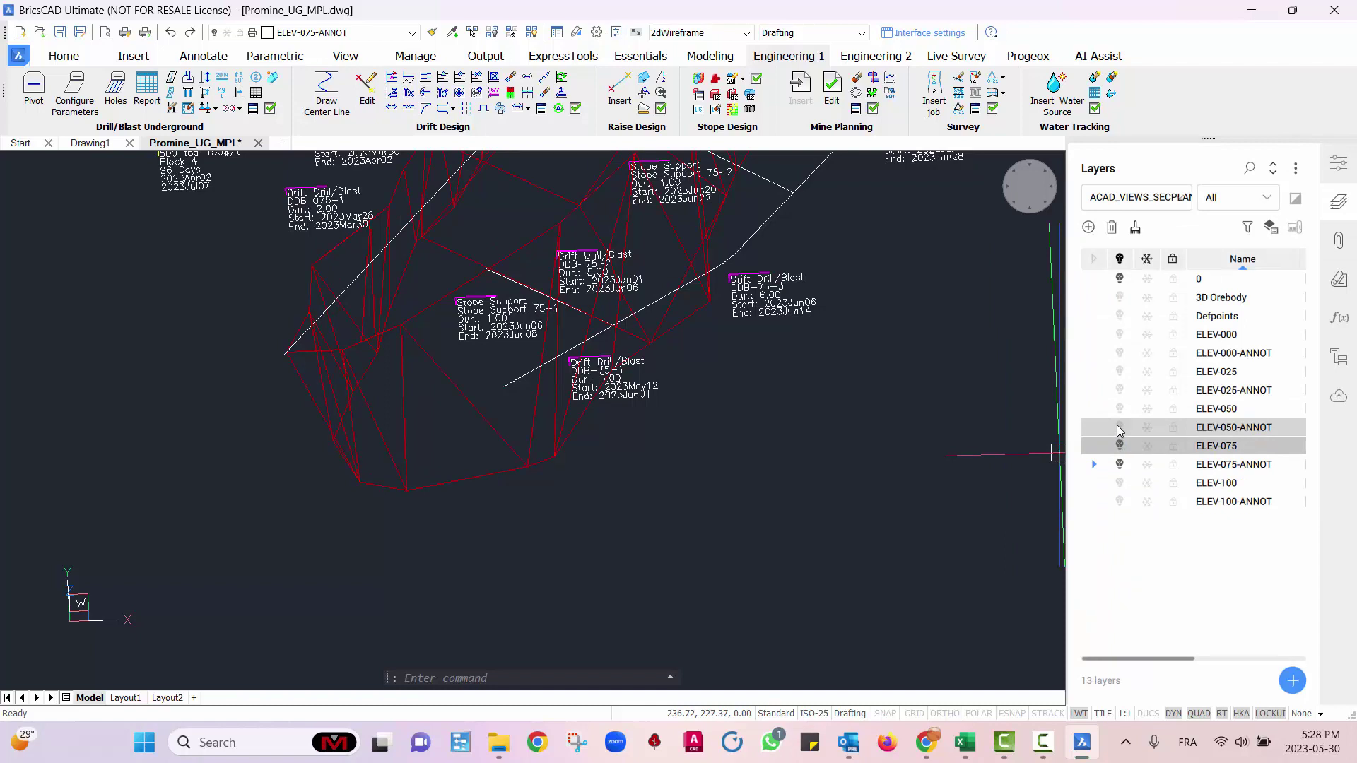
{"action": "left_click", "coordinate": [1119, 428]}
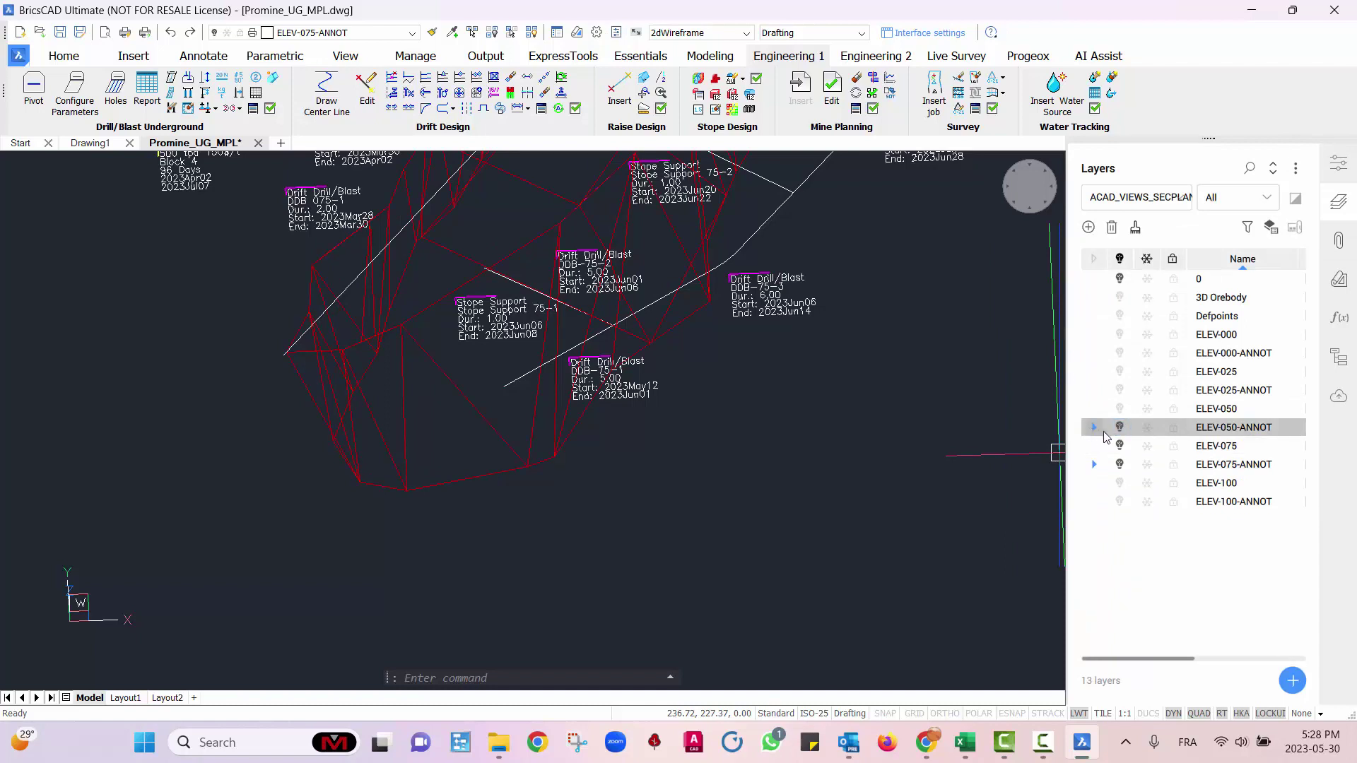
{"action": "left_click", "coordinate": [1093, 427]}
{"action": "left_click", "coordinate": [1119, 465]}
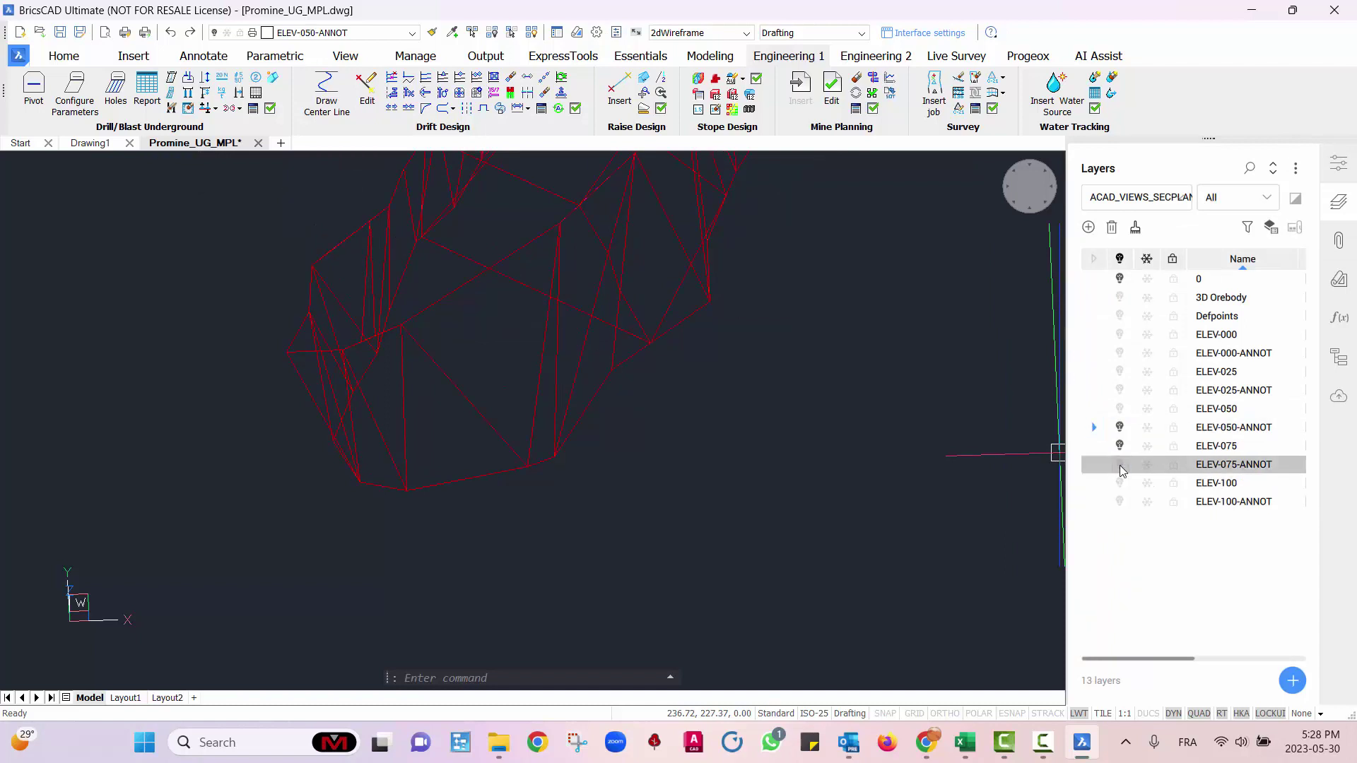
- Examine the remaining stope meshes from several 3D angles and in plan view
{"action": "middle_click_drag", "start_coordinate": [893, 477], "coordinate": [951, 558], "text": "shift"}
{"action": "left_click", "coordinate": [1022, 215]}
{"action": "middle_click_drag", "start_coordinate": [686, 454], "coordinate": [610, 312]}
{"action": "middle_click_drag", "start_coordinate": [951, 441], "coordinate": [864, 396], "text": "shift"}
{"action": "left_click", "coordinate": [1029, 188]}
{"action": "middle_click_drag", "start_coordinate": [441, 348], "coordinate": [553, 447]}
{"action": "scroll", "coordinate": [544, 439], "scroll_direction": "up", "scroll_amount": 5}
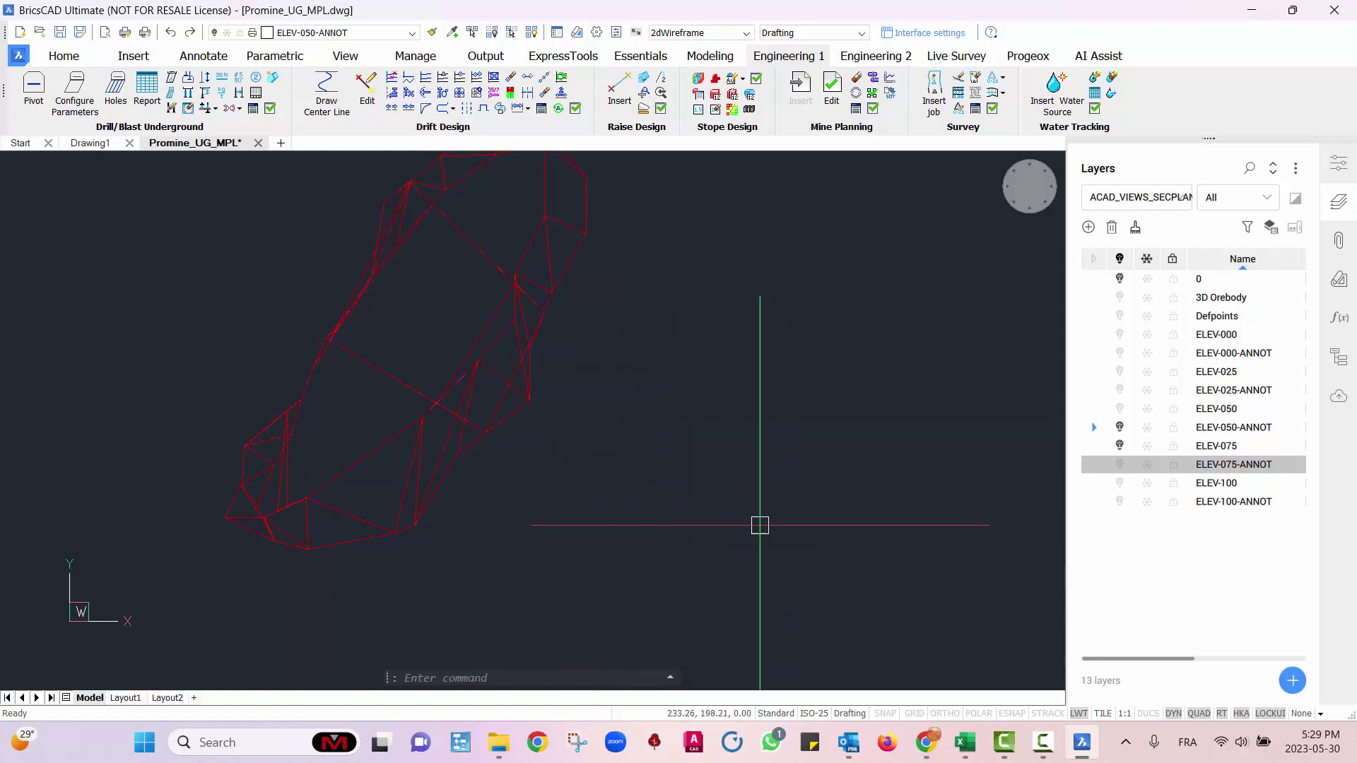
{"action": "scroll", "coordinate": [833, 432], "scroll_direction": "down", "scroll_amount": 5}
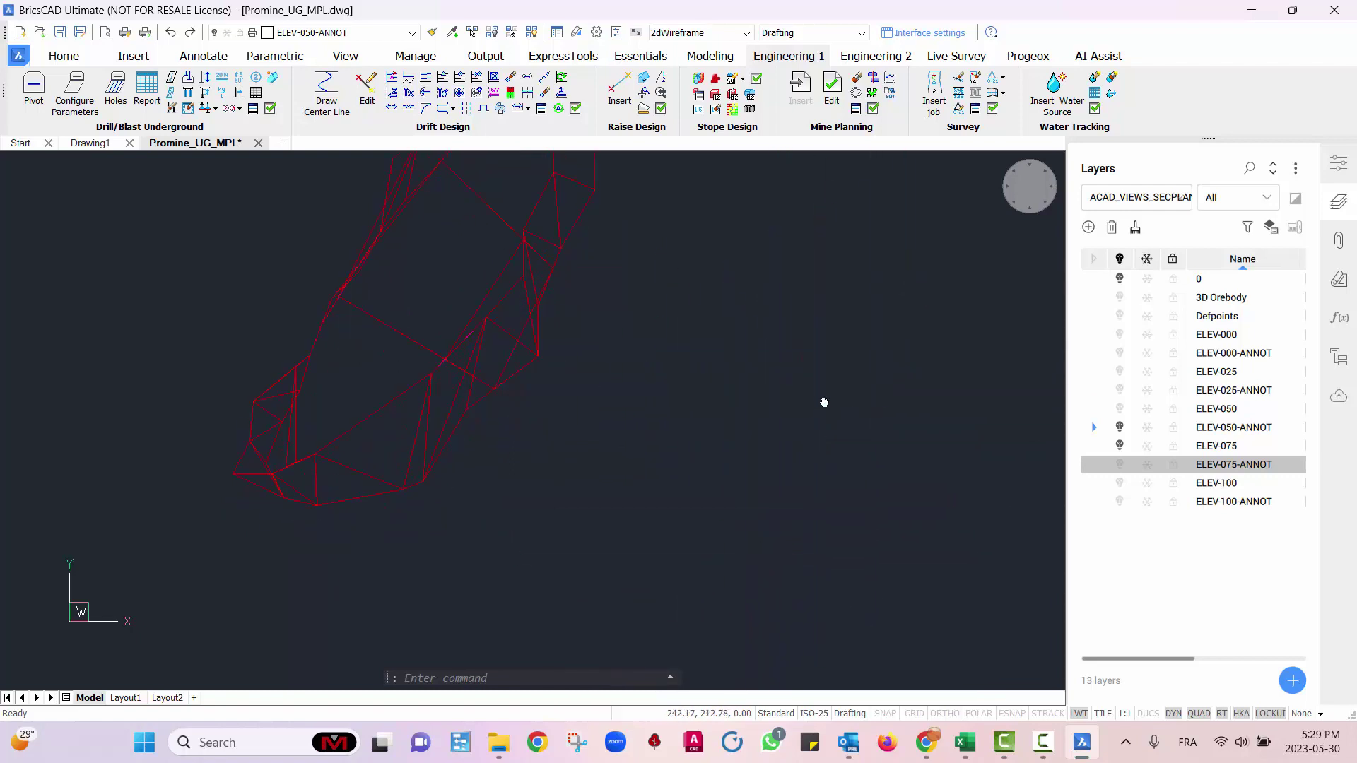
- Define a new section named "section safe distance 50" with the Elevation type
{"action": "left_click", "coordinate": [649, 57]}
{"action": "left_click", "coordinate": [335, 87]}
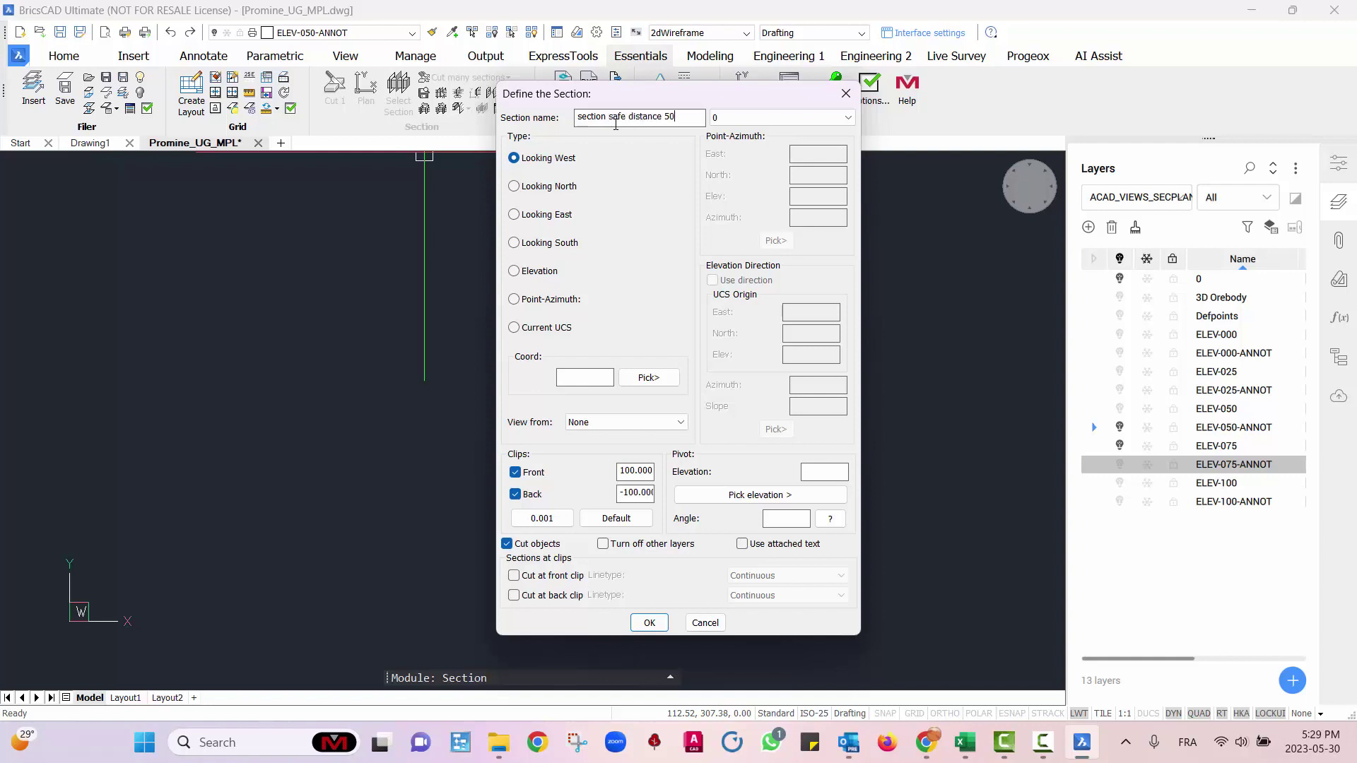
{"action": "left_click", "coordinate": [544, 280]}
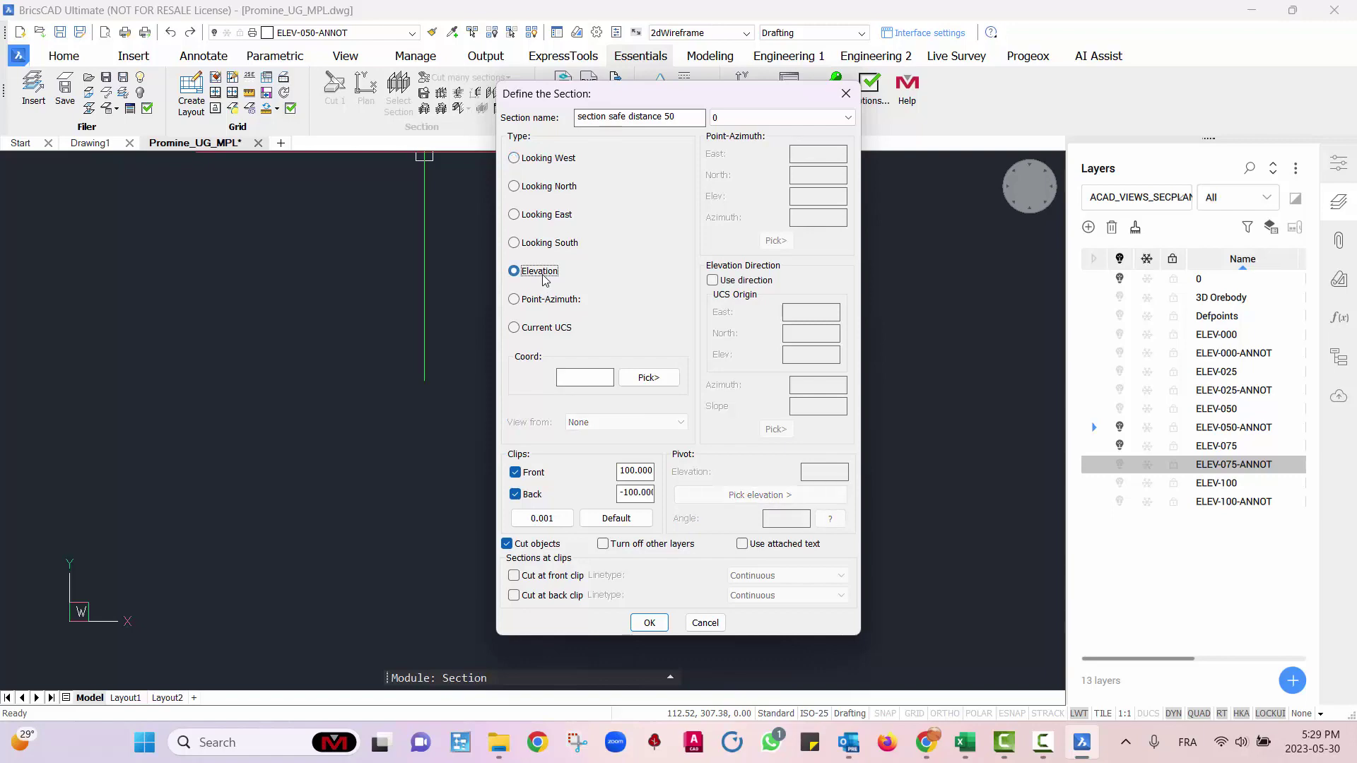
- Take the section coordinate from an endpoint on the stope mesh's lower edge and cut the section with 0.001 front and back clips
{"action": "left_click", "coordinate": [649, 378]}
{"action": "scroll", "coordinate": [591, 485], "scroll_direction": "up", "scroll_amount": 5}
{"action": "middle_click_drag", "start_coordinate": [733, 534], "coordinate": [707, 314]}
{"action": "middle_click_drag", "start_coordinate": [696, 580], "coordinate": [666, 481], "text": "shift"}
{"action": "middle_click_drag", "start_coordinate": [662, 523], "coordinate": [636, 406]}
{"action": "scroll", "coordinate": [607, 463], "scroll_direction": "up", "scroll_amount": 3}
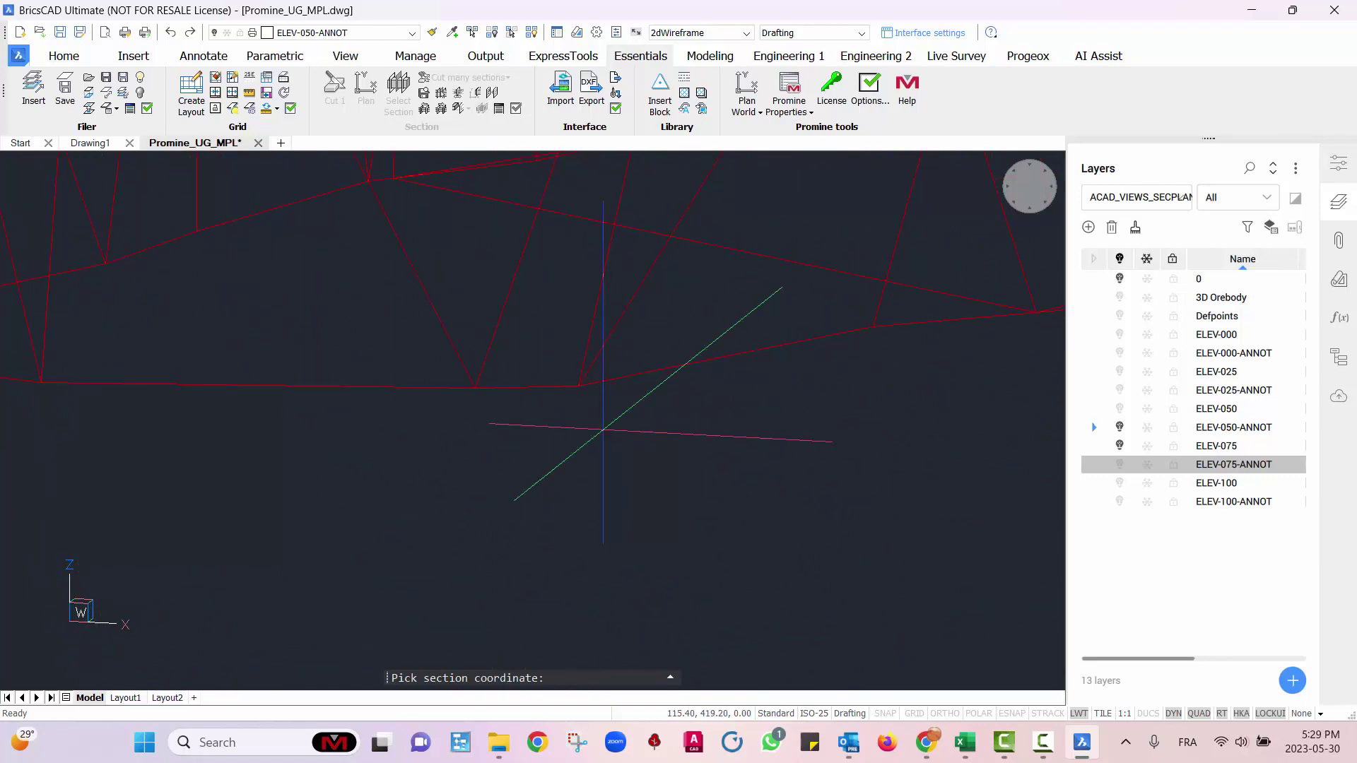
{"action": "right_click", "coordinate": [603, 429], "text": "shift"}
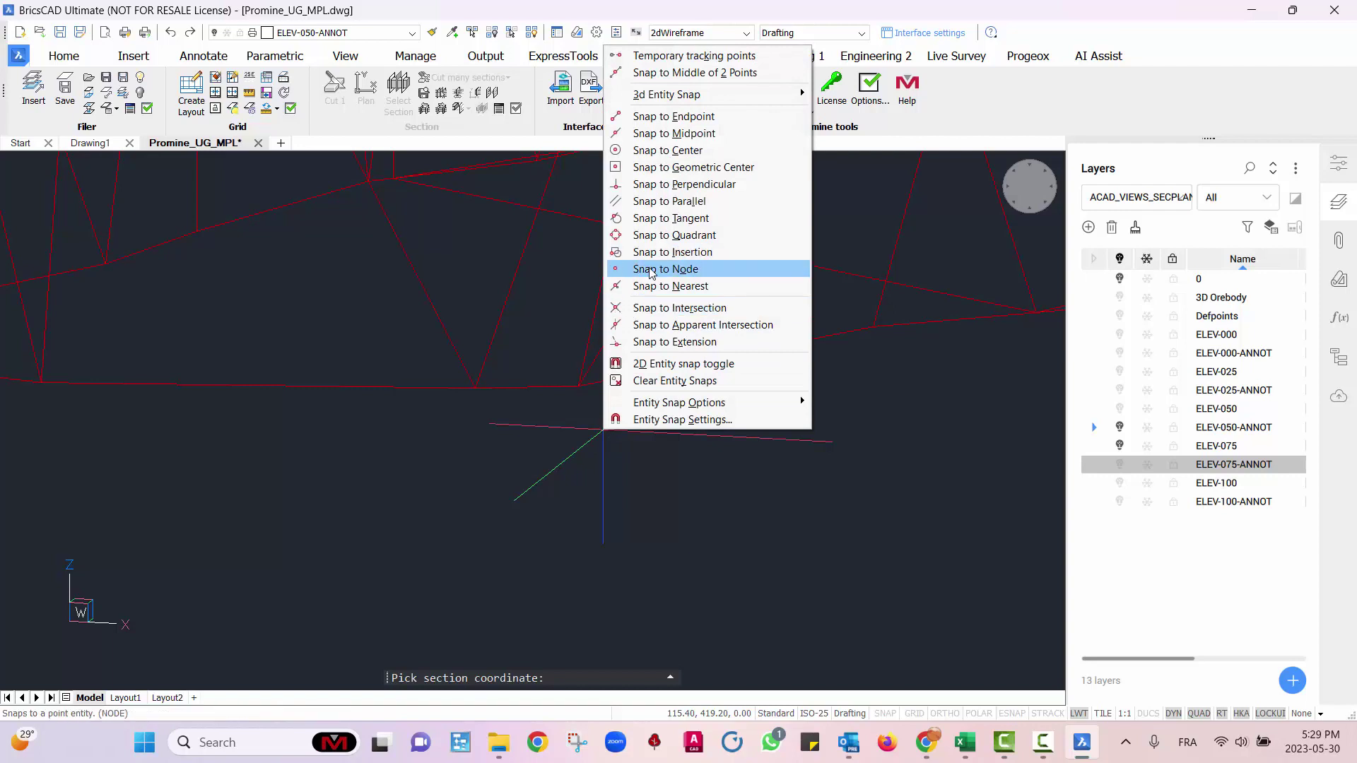
{"action": "left_click", "coordinate": [654, 116]}
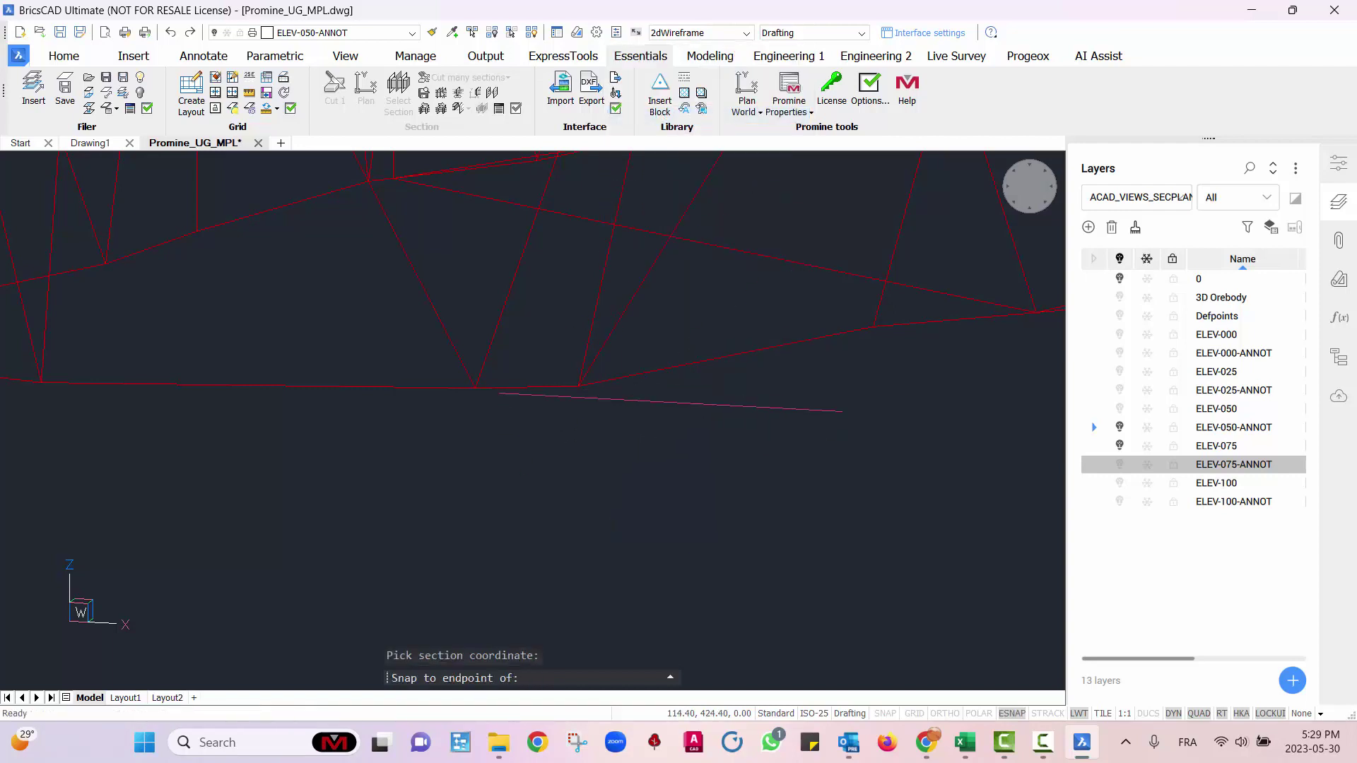
{"action": "left_click", "coordinate": [576, 385]}
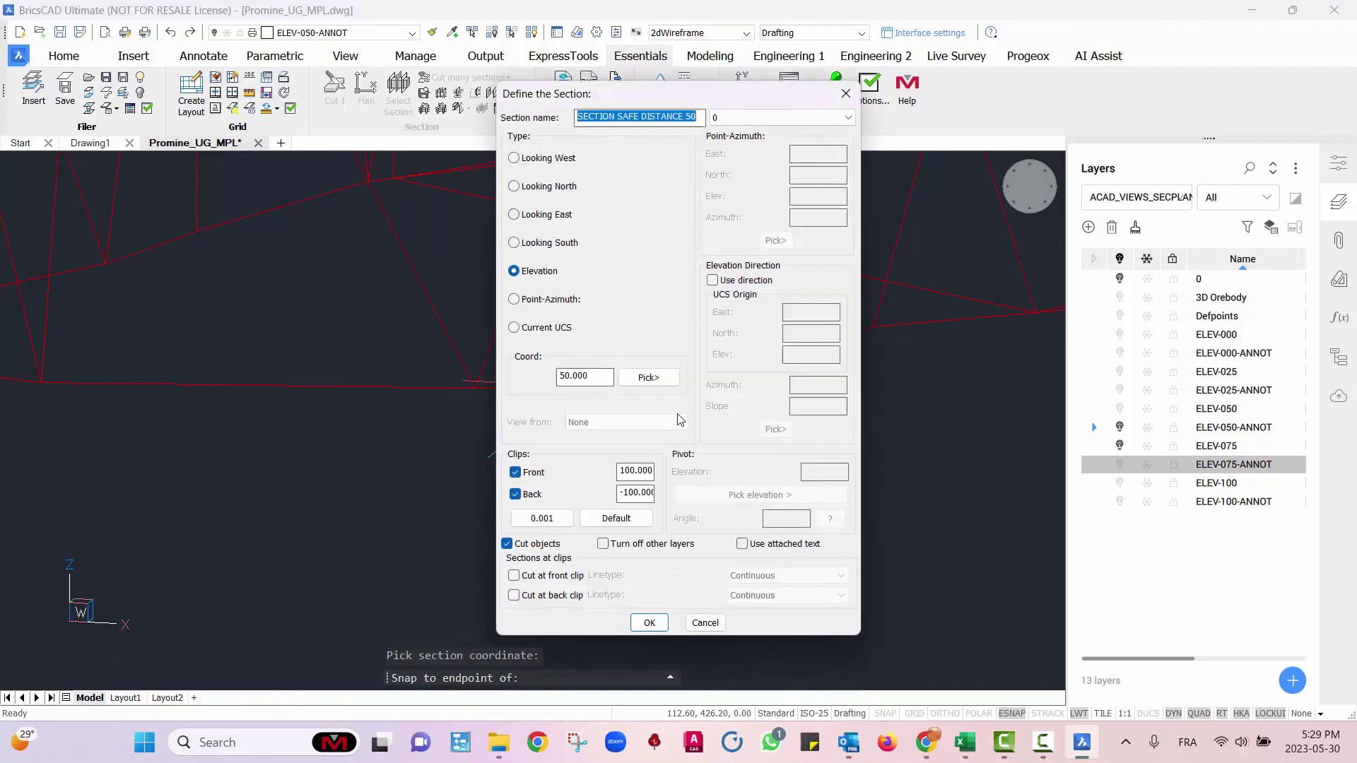
{"action": "left_click", "coordinate": [545, 523]}
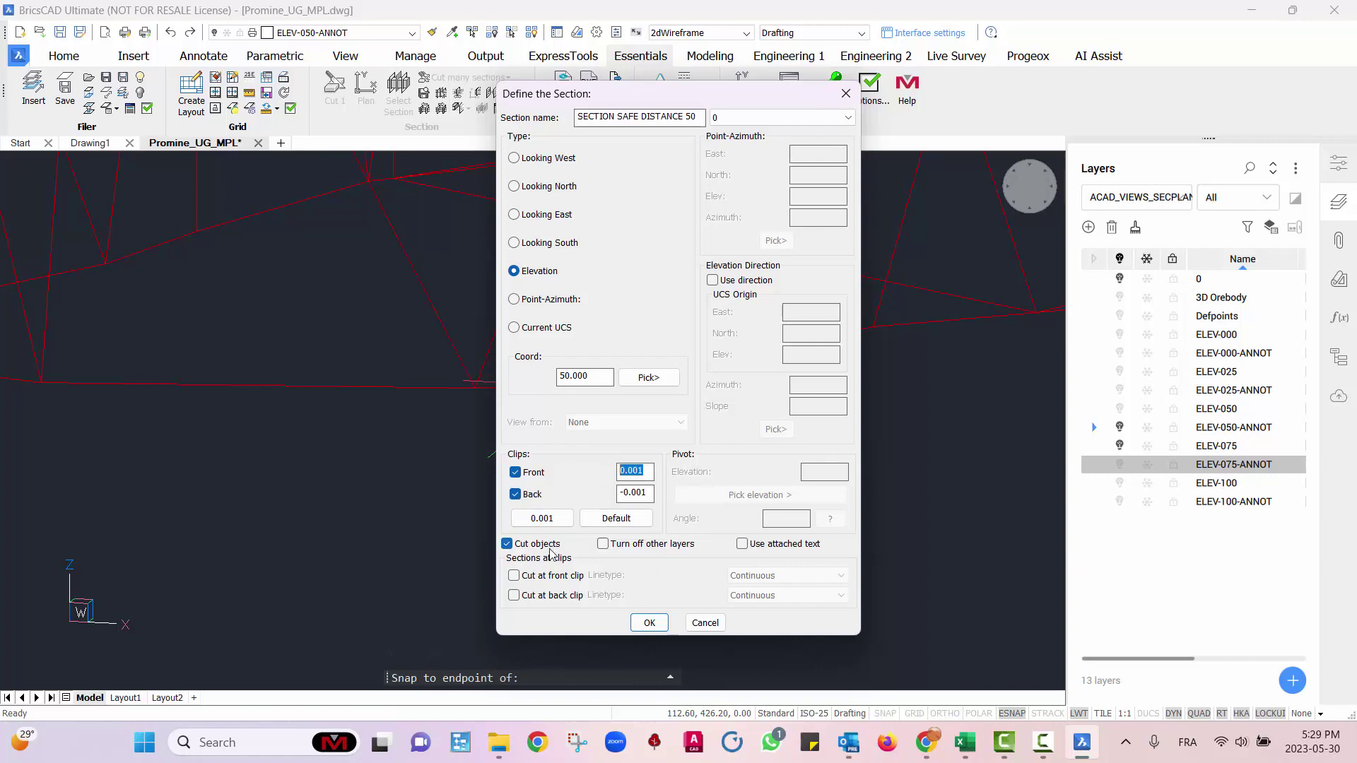
{"action": "left_click", "coordinate": [663, 628]}
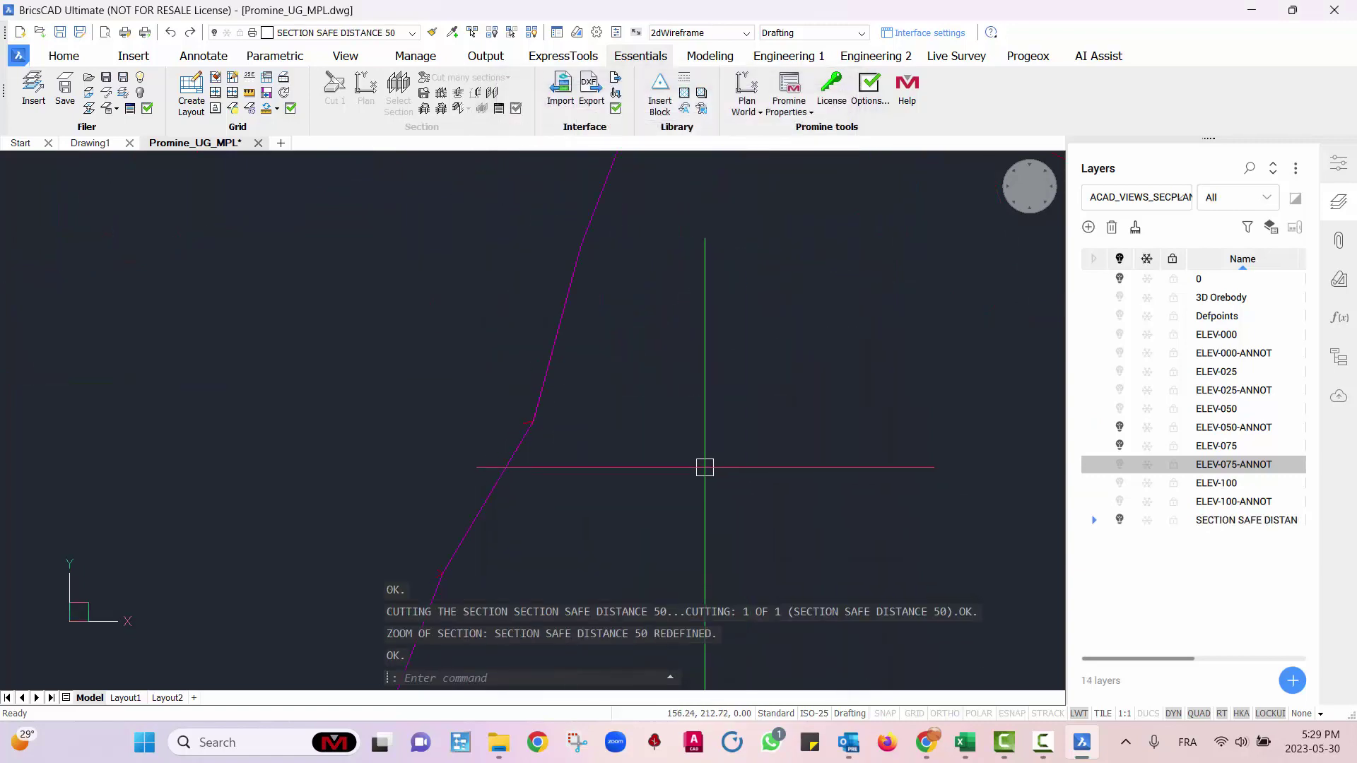
- Compare the cut section outline with the stope mesh, leave the section for plan view and examine the outline in 3D
{"action": "left_click", "coordinate": [639, 463]}
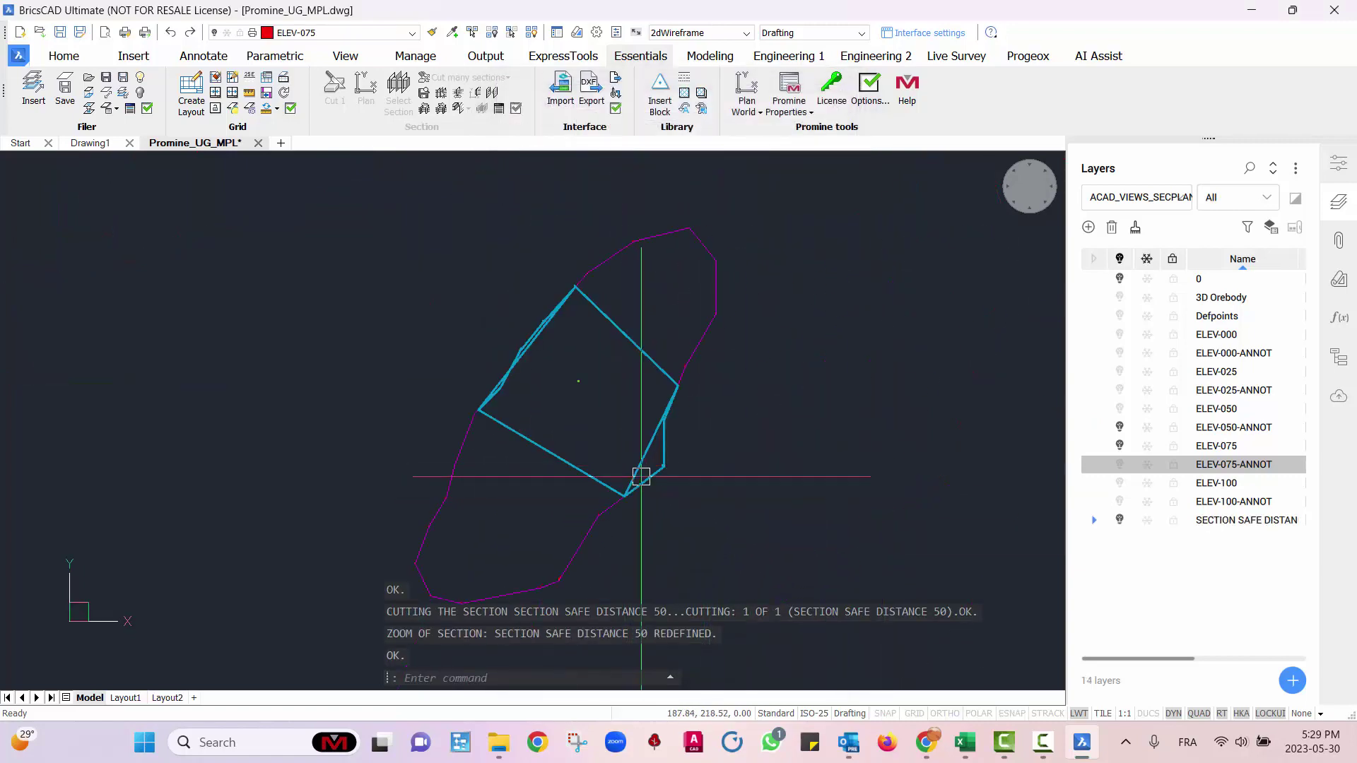
{"action": "scroll", "coordinate": [610, 508], "scroll_direction": "up", "scroll_amount": 5}
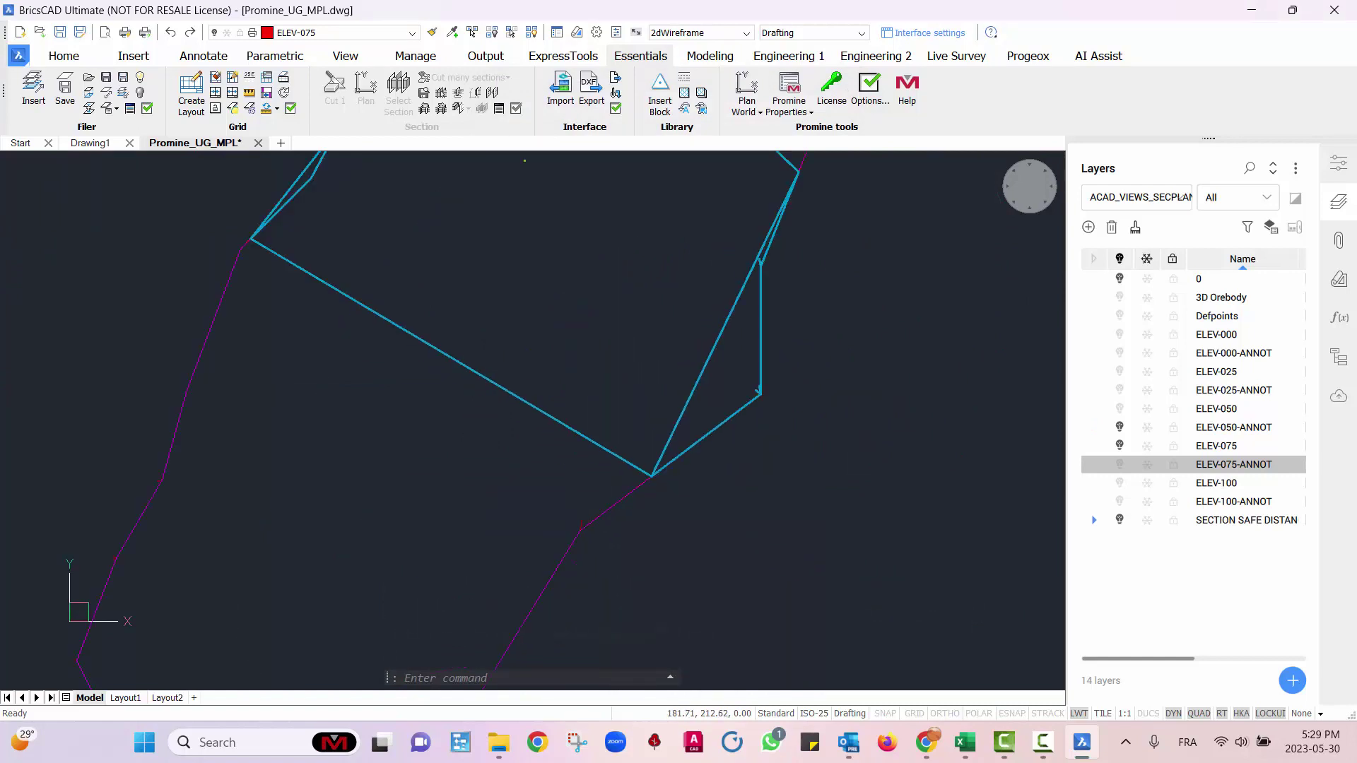
{"action": "scroll", "coordinate": [721, 379], "scroll_direction": "down", "scroll_amount": 3}
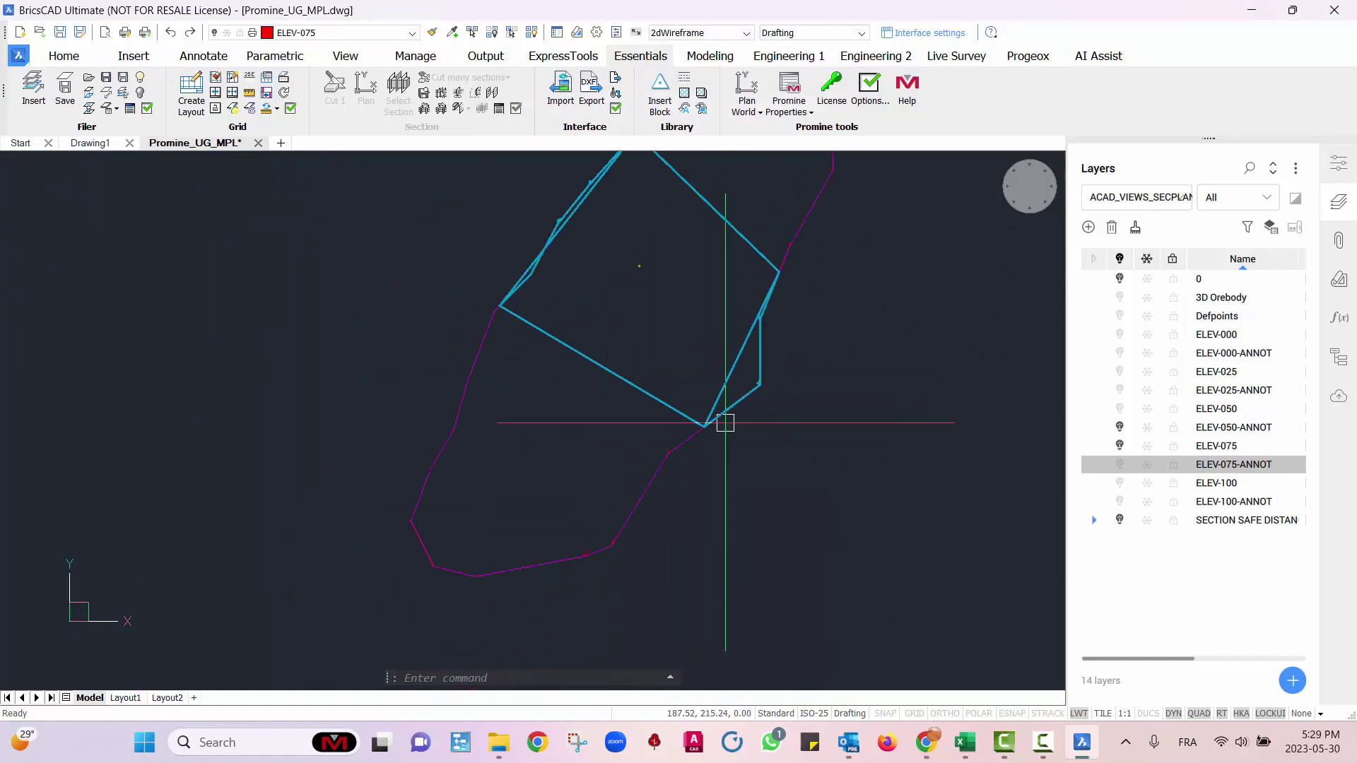
{"action": "left_click", "coordinate": [467, 421]}
{"action": "middle_click_drag", "start_coordinate": [467, 421], "coordinate": [827, 512], "text": "shift"}
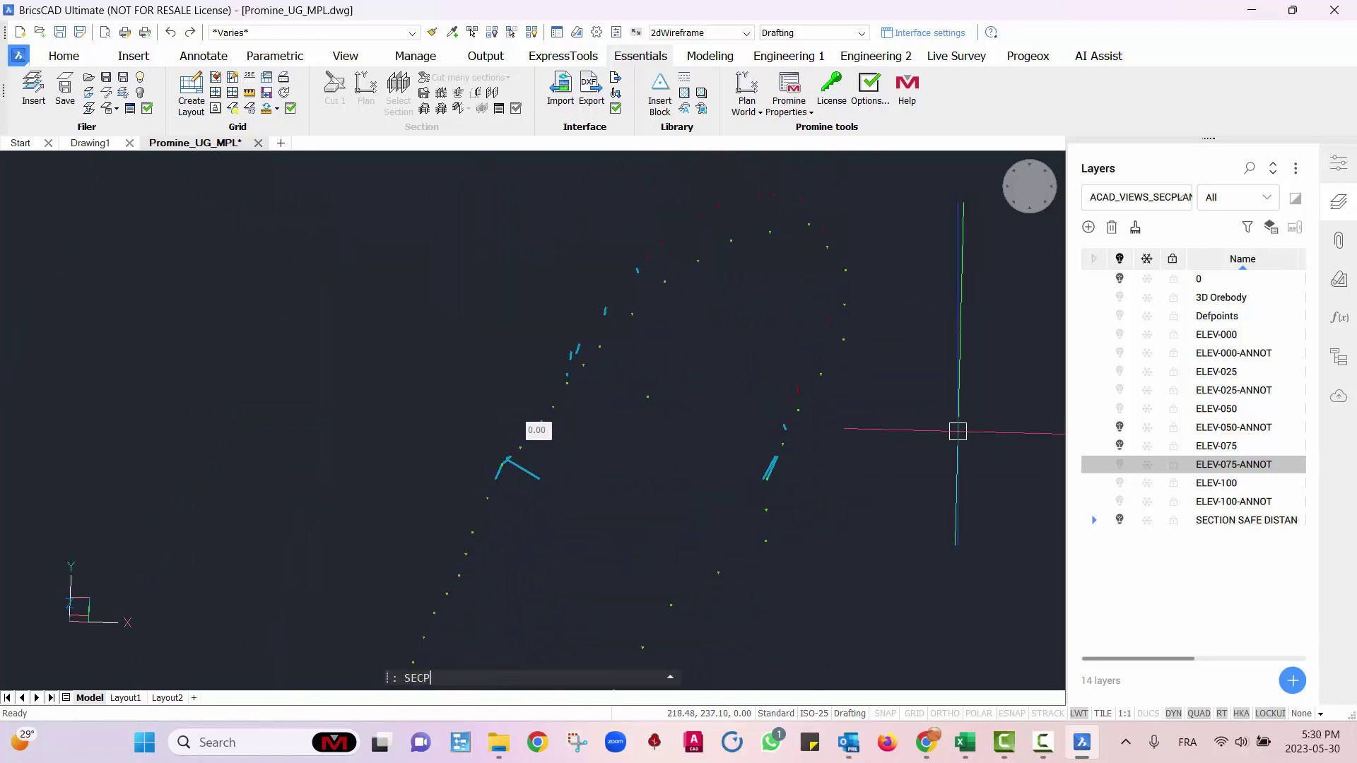
{"action": "key", "text": "Return"}
{"action": "key", "text": "Escape"}
{"action": "middle_click_drag", "start_coordinate": [970, 416], "coordinate": [1039, 452], "text": "shift"}
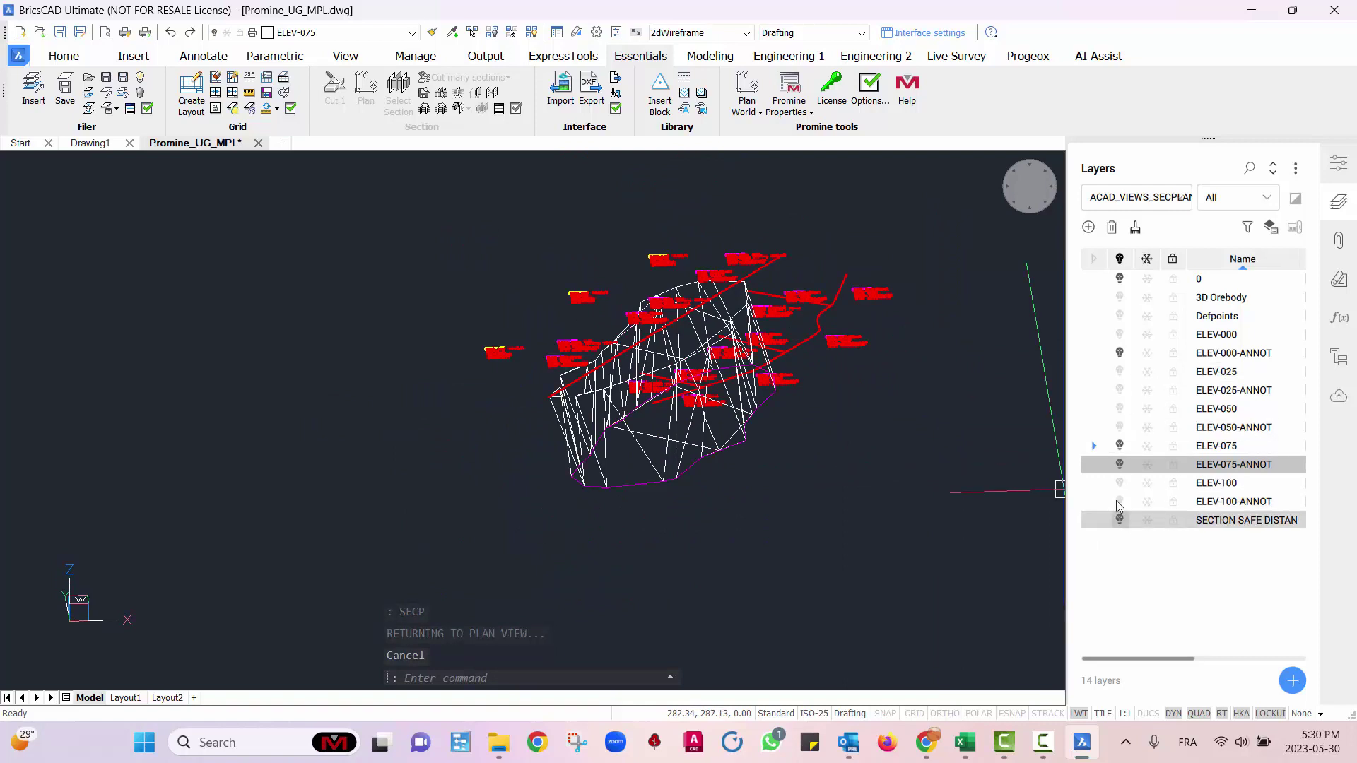
- Make ELEV-075-ANNOT the current layer and turn off the ELEV-075 layer to isolate the section outline
{"action": "left_click", "coordinate": [1120, 464]}
{"action": "left_click", "coordinate": [1121, 465]}
{"action": "double_click", "coordinate": [1121, 465]}
{"action": "left_click", "coordinate": [1120, 447]}
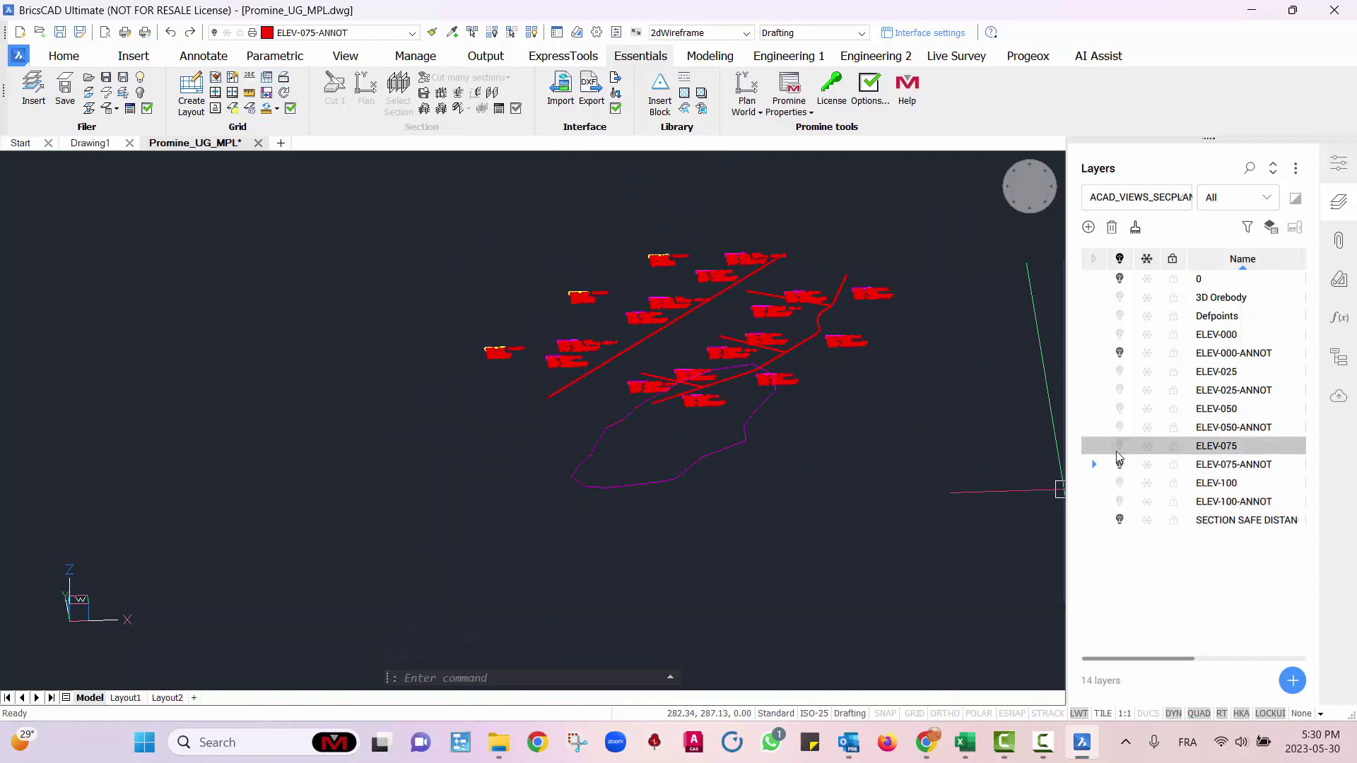
{"action": "scroll", "coordinate": [829, 468], "scroll_direction": "up", "scroll_amount": 6}
{"action": "middle_click_drag", "start_coordinate": [827, 466], "coordinate": [792, 489], "text": "shift"}
{"action": "middle_click_drag", "start_coordinate": [733, 503], "coordinate": [969, 564]}
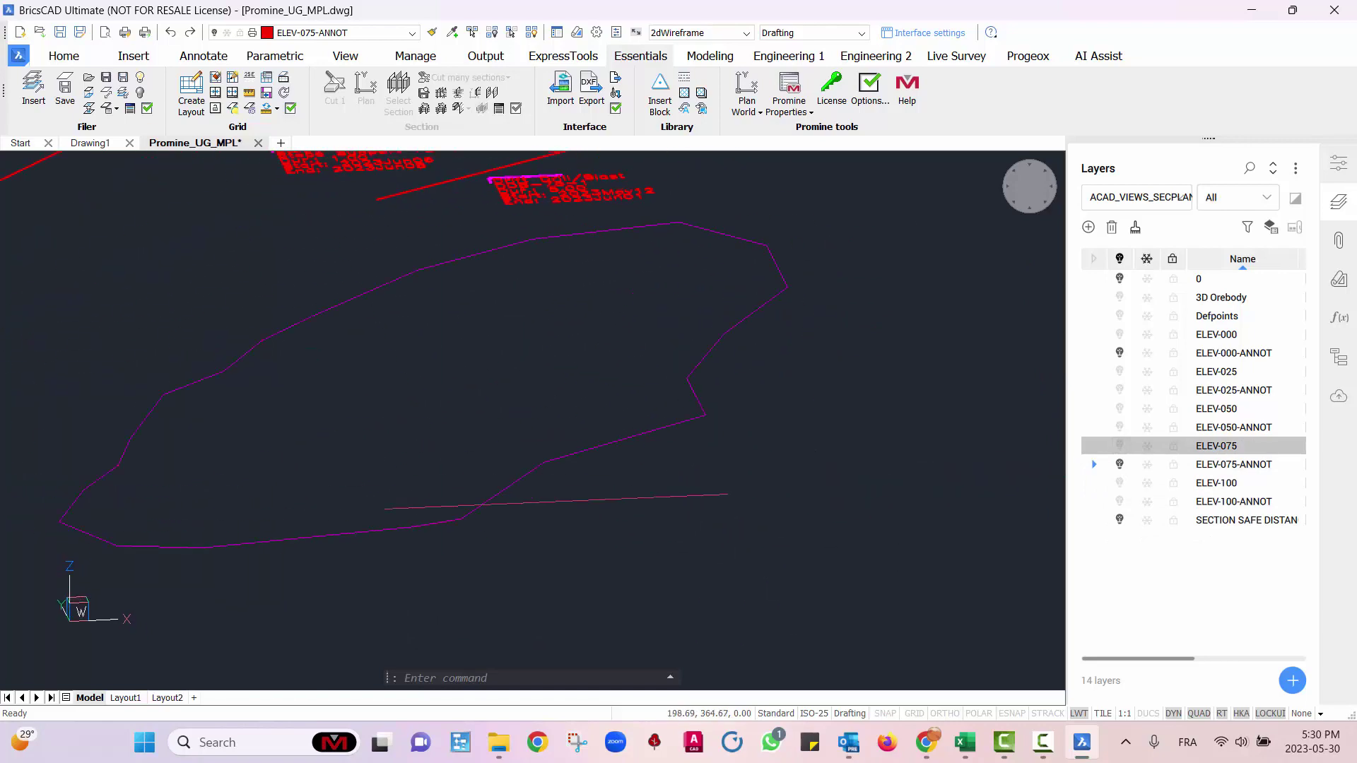
{"action": "left_click", "coordinate": [1119, 447]}
{"action": "left_click", "coordinate": [1120, 446]}
{"action": "left_click", "coordinate": [1121, 448]}
{"action": "left_click", "coordinate": [1121, 448]}
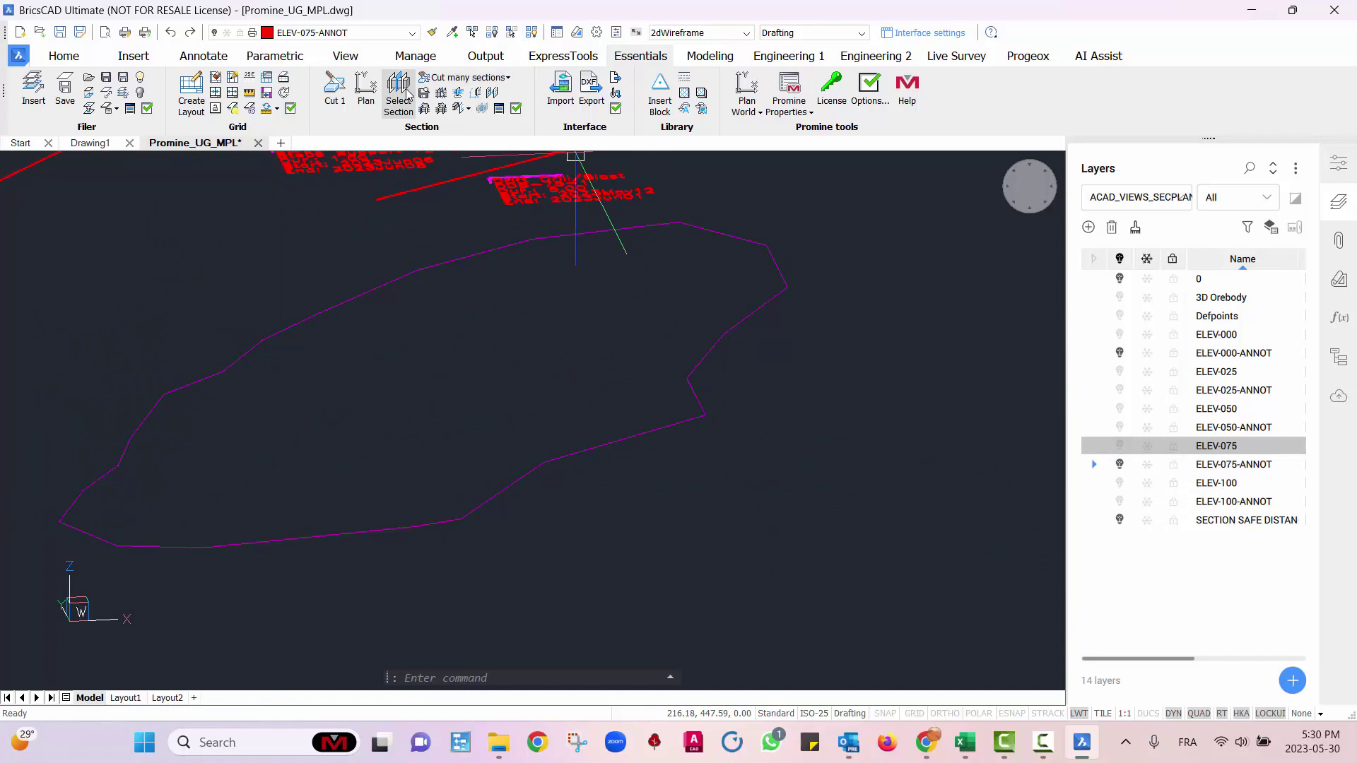
- Open the saved section SECTION SAFE DISTANCE 50
{"action": "left_click", "coordinate": [408, 92]}
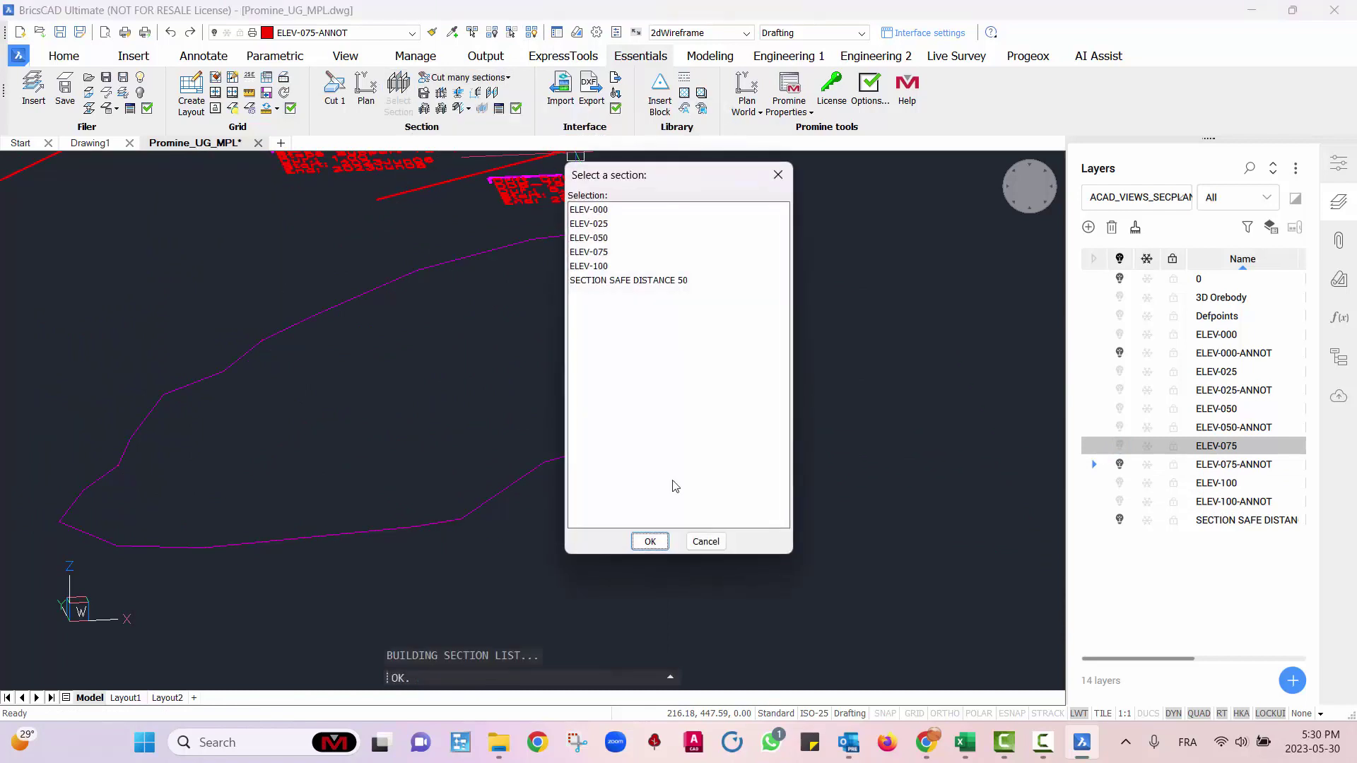
{"action": "left_click", "coordinate": [630, 283]}
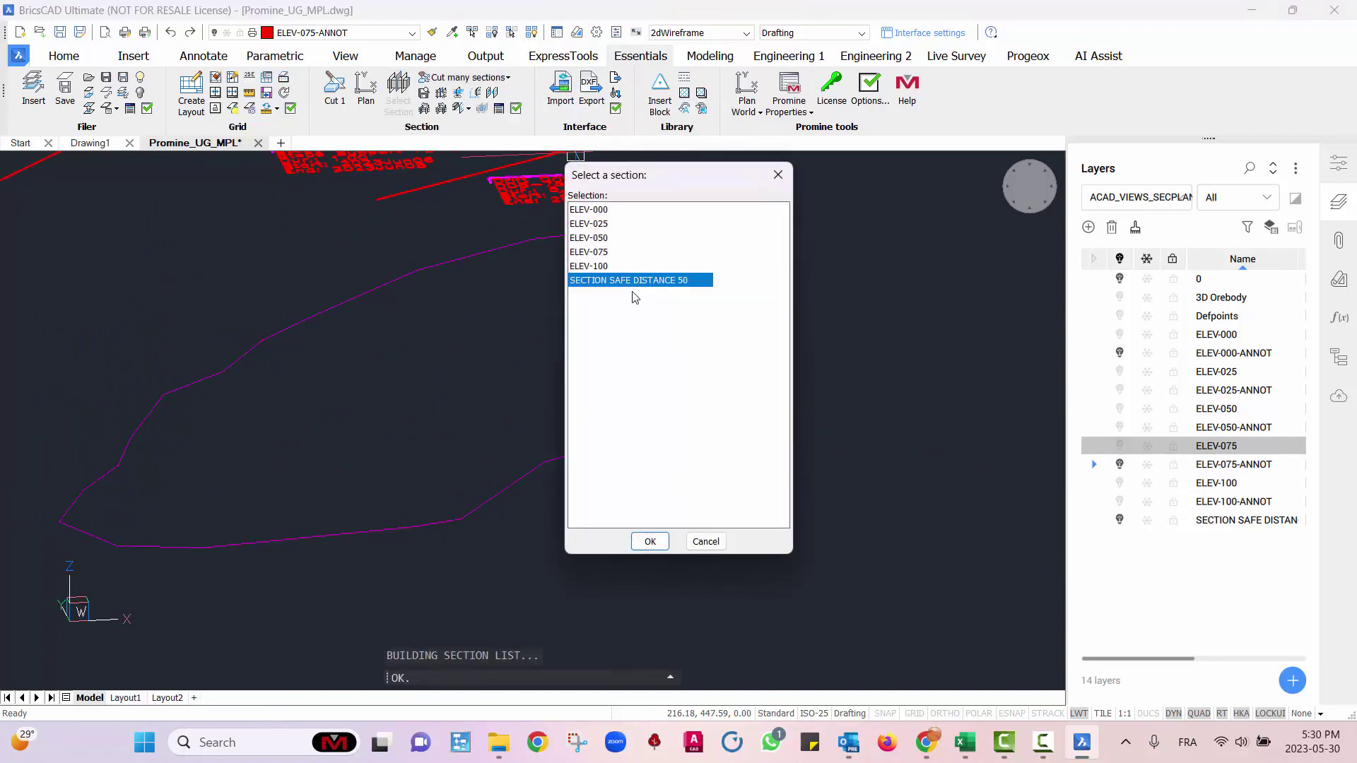
{"action": "left_click", "coordinate": [650, 542]}
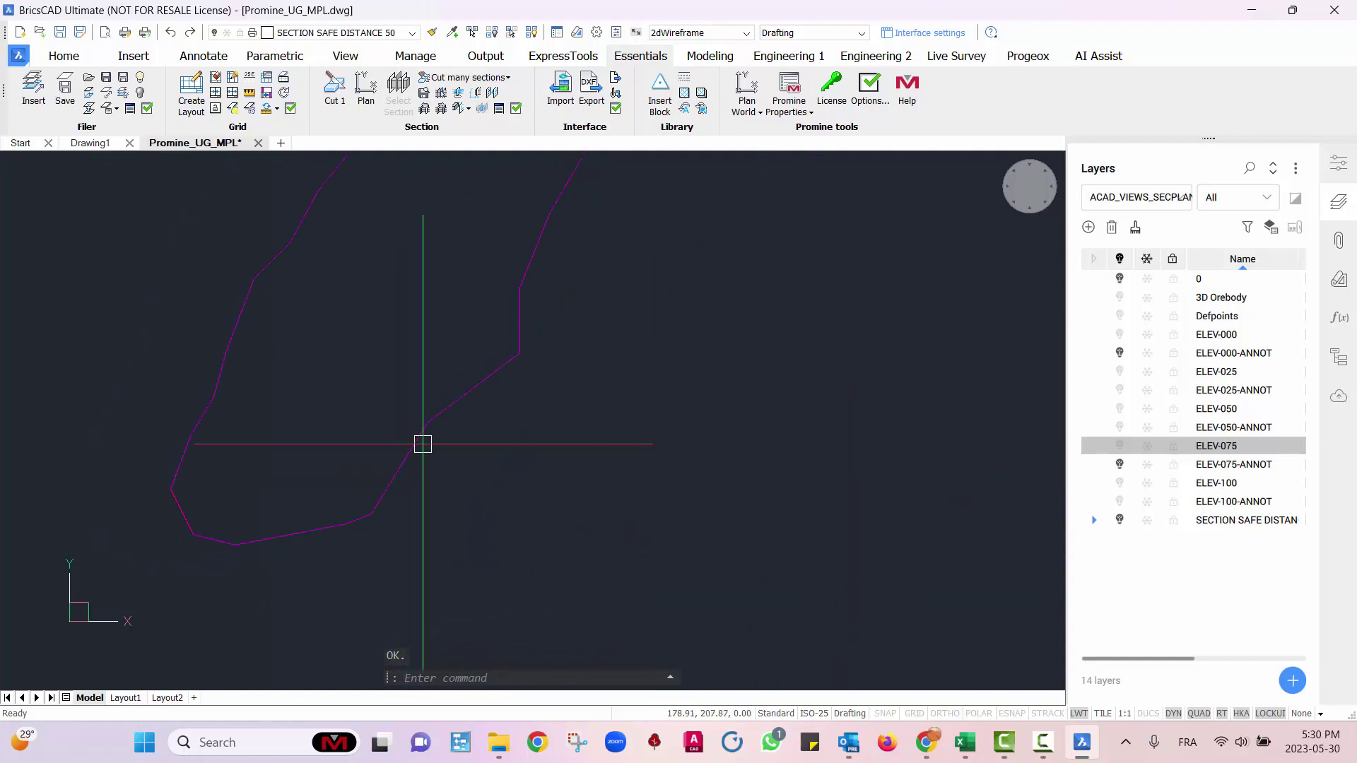
- Offset the section outline outward through a point about 20.5 units outside it to mark the safe distance
{"action": "left_click", "coordinate": [419, 431]}
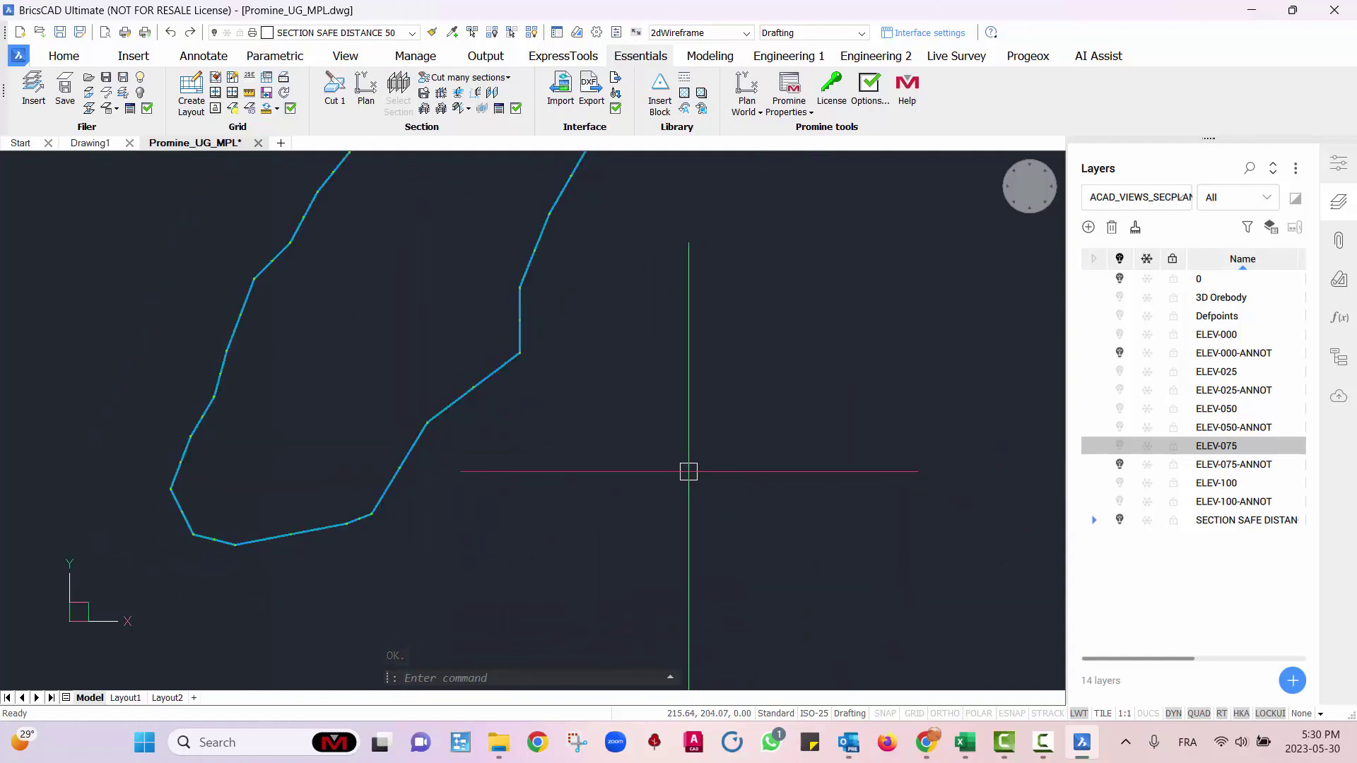
{"action": "type", "text": "OFFSE"}
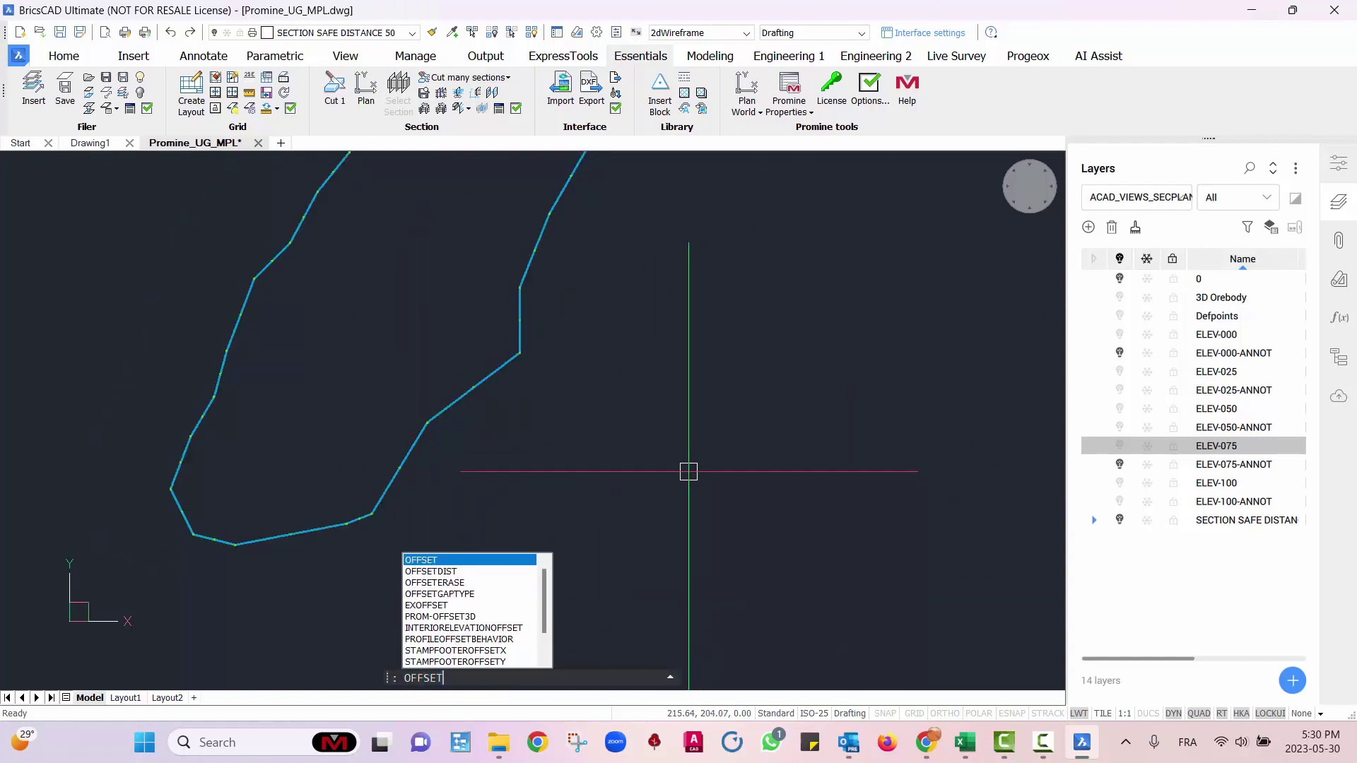
{"action": "type", "text": "T"}
{"action": "key", "text": "Return"}
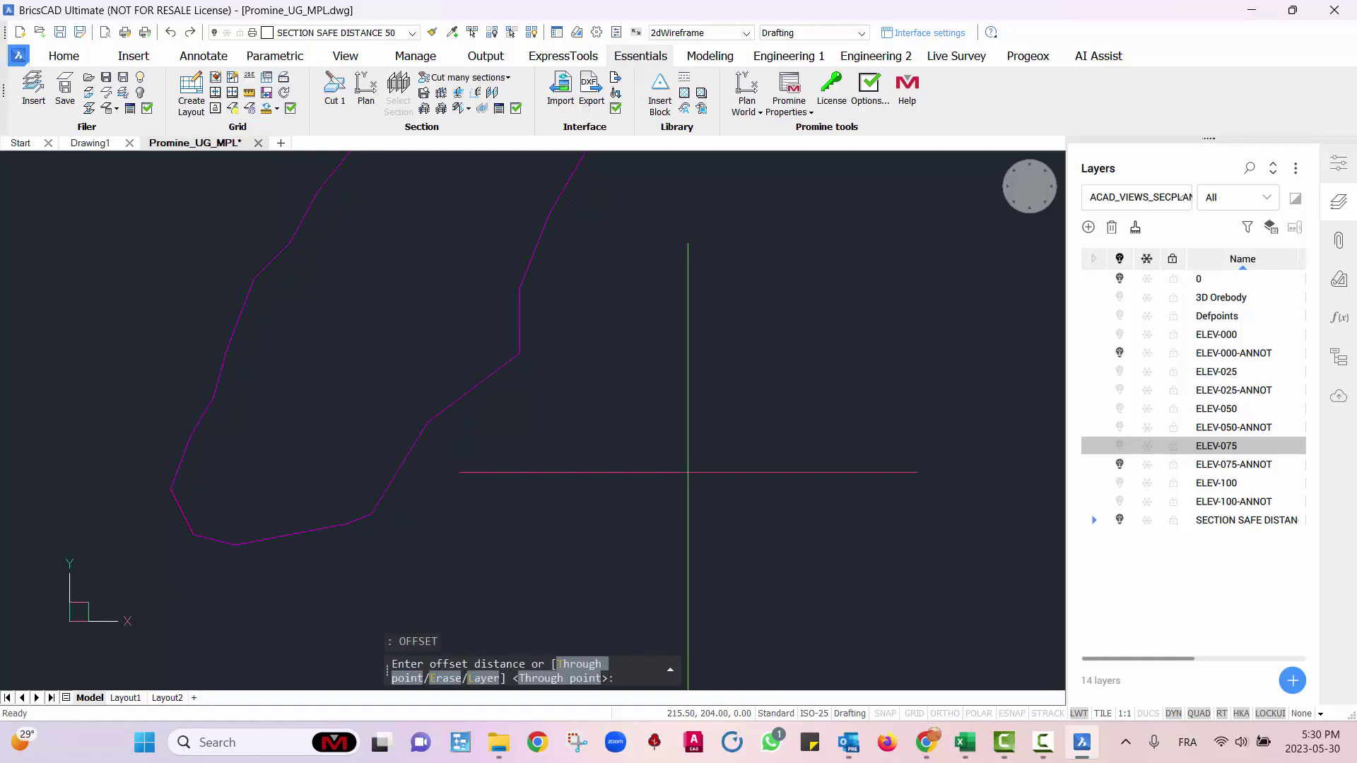
{"action": "left_click", "coordinate": [573, 670]}
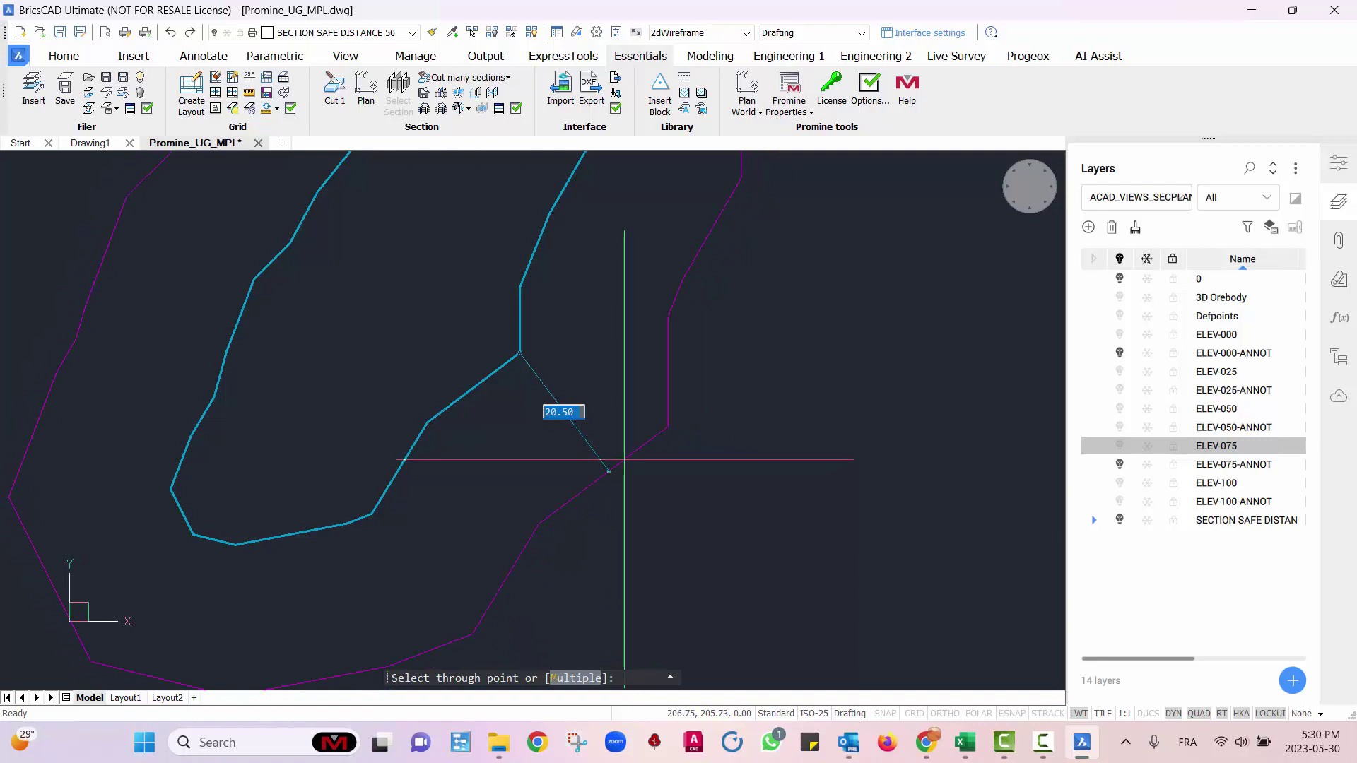
{"action": "left_click", "coordinate": [624, 460]}
{"action": "scroll", "coordinate": [663, 518], "scroll_direction": "down", "scroll_amount": 3}
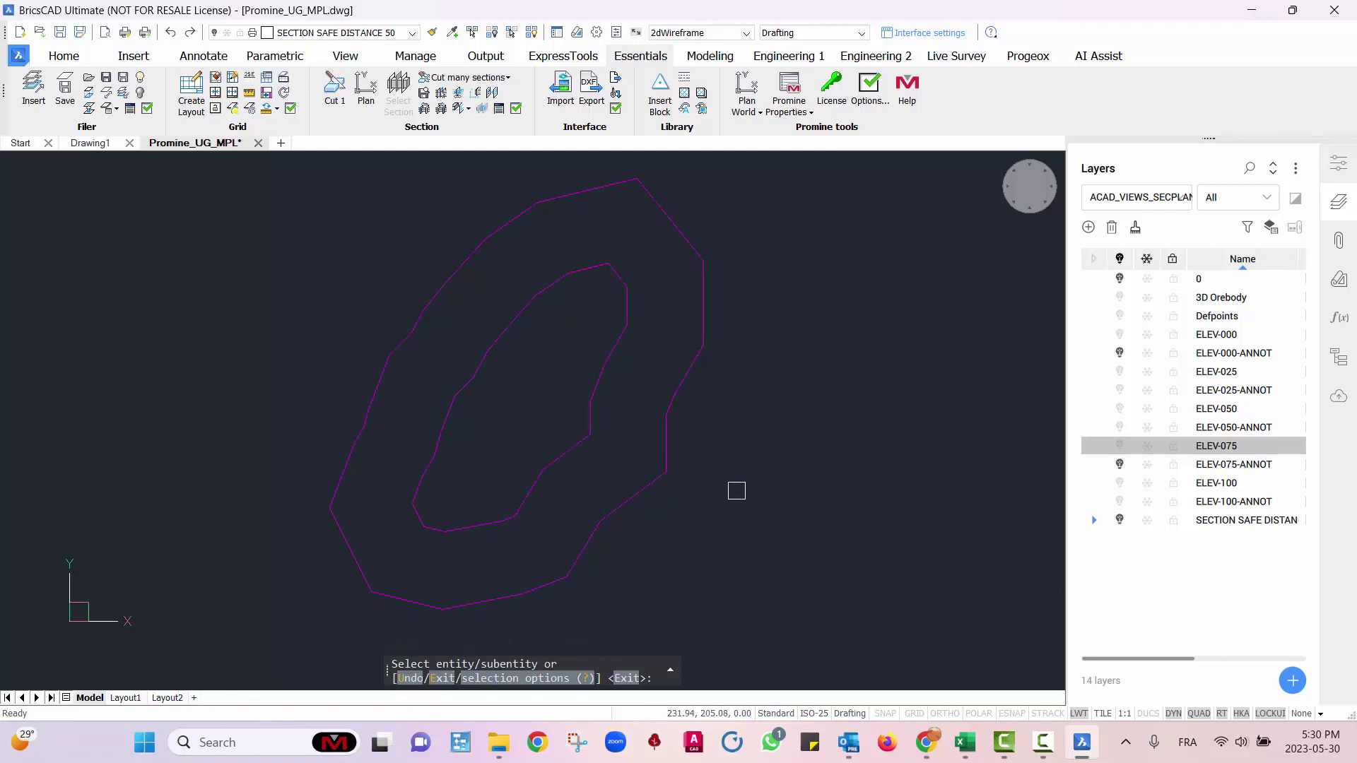
{"action": "key", "text": "Escape"}
- Return from the section to plan view and turn off the ELEV-075-ANNOT layer
{"action": "type", "text": "sECP"}
{"action": "key", "text": "Return"}
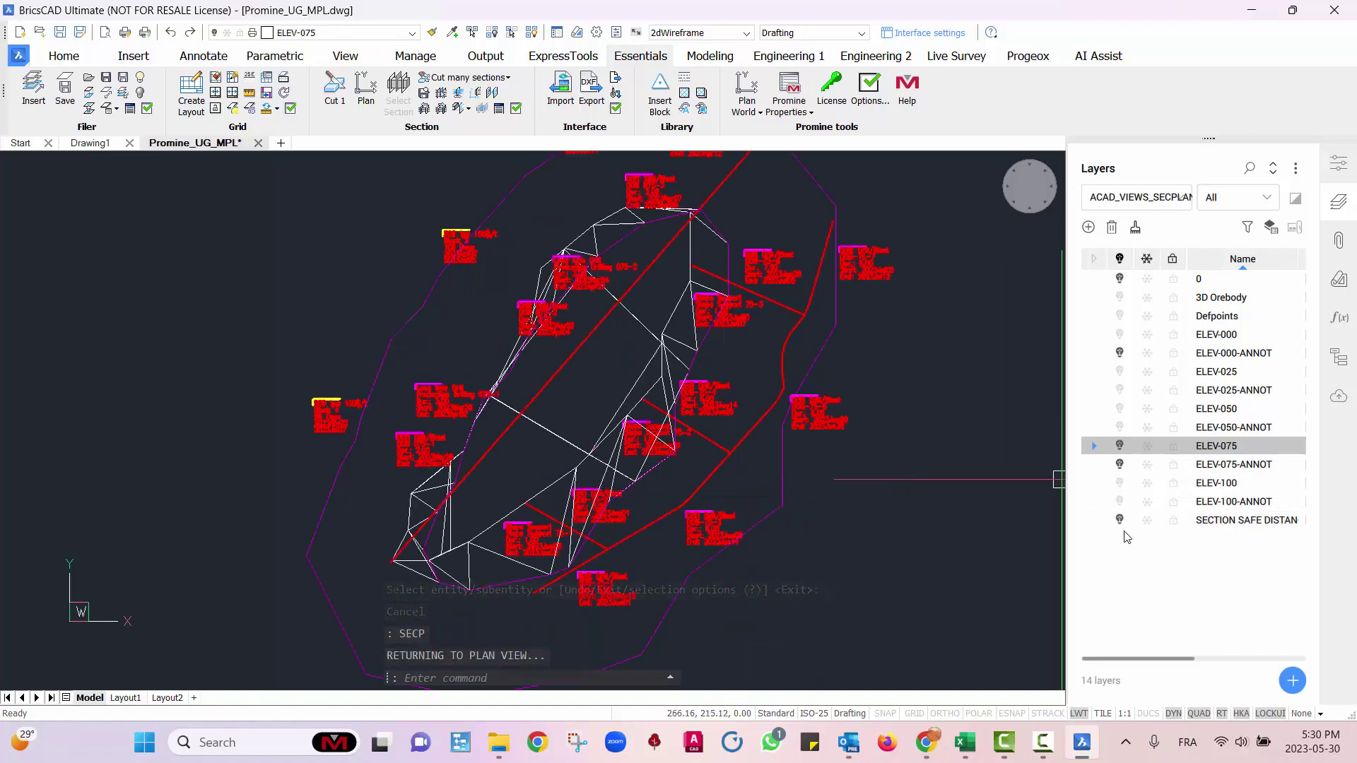
{"action": "left_click", "coordinate": [1120, 520]}
{"action": "left_click", "coordinate": [1119, 465]}
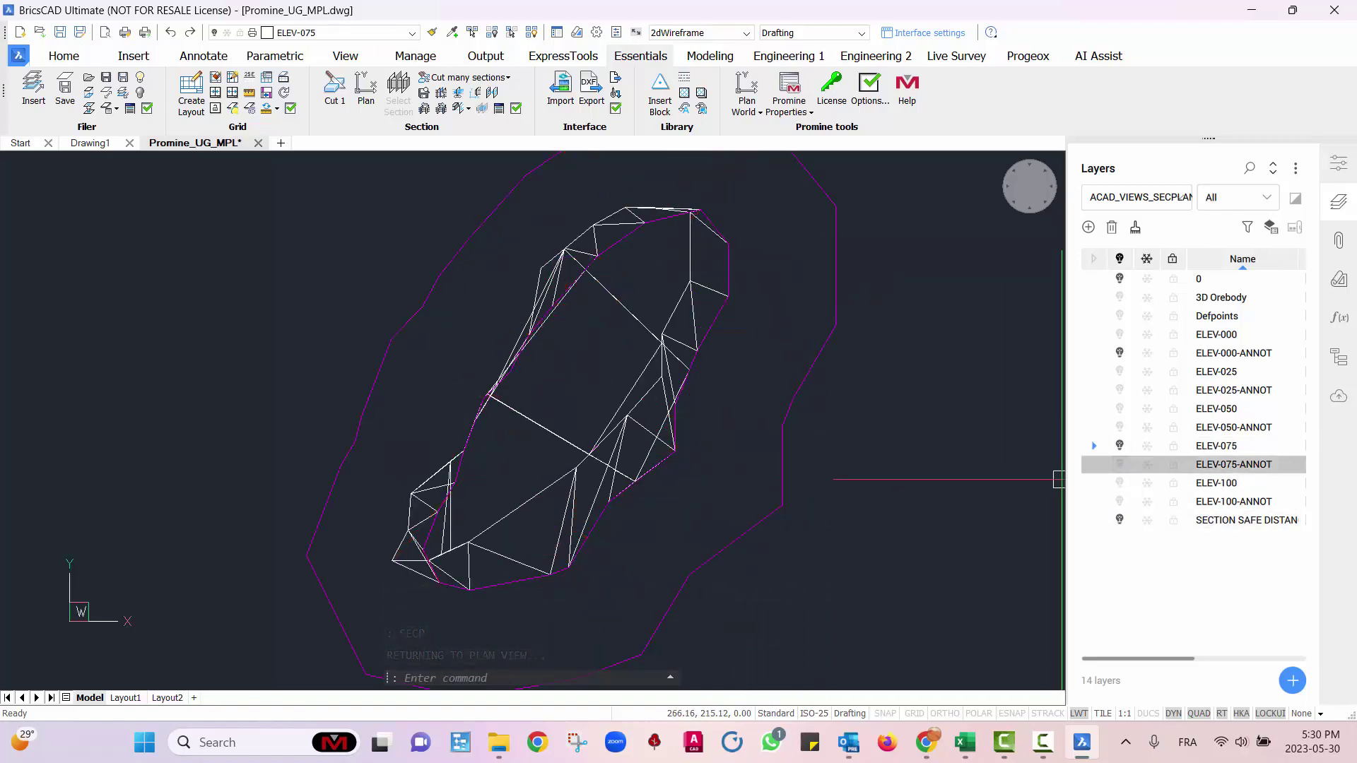
{"action": "scroll", "coordinate": [712, 422], "scroll_direction": "up", "scroll_amount": 2}
{"action": "scroll", "coordinate": [672, 420], "scroll_direction": "up", "scroll_amount": 2}
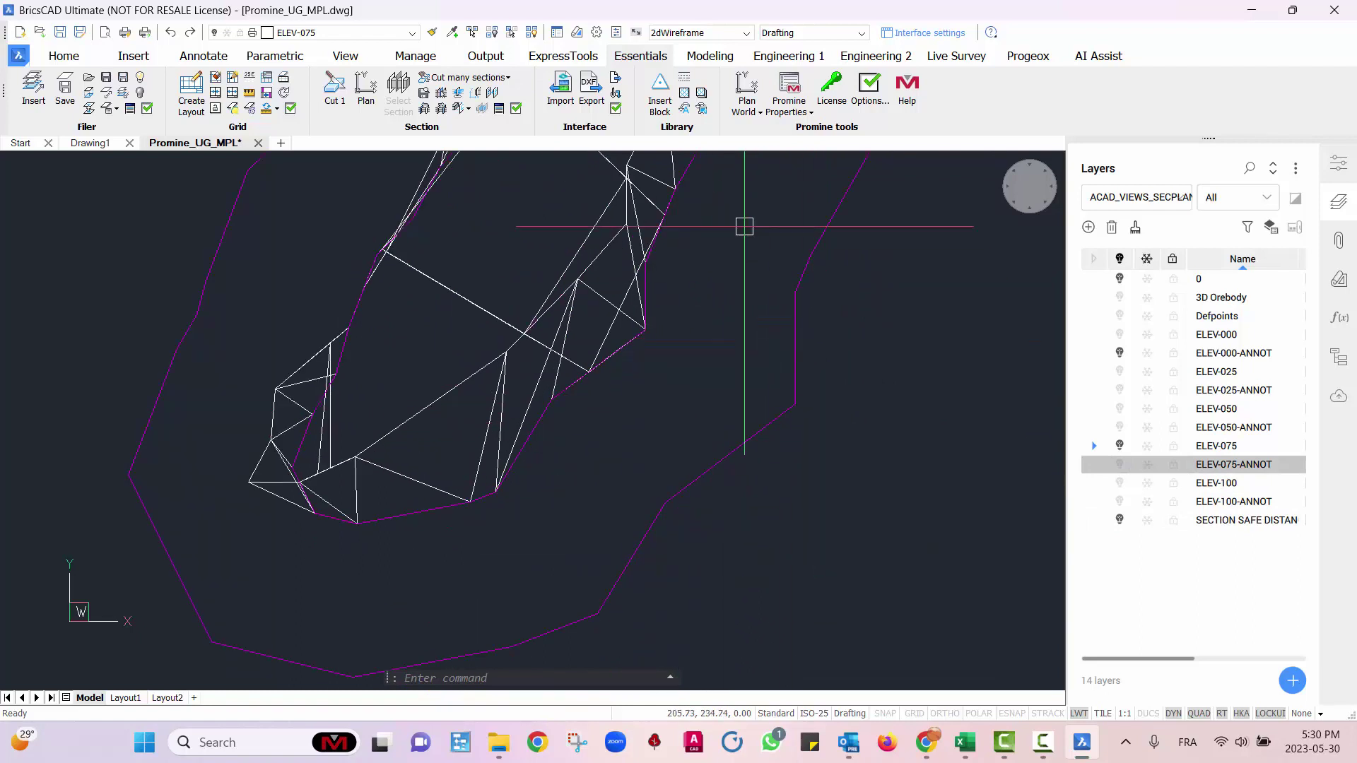
- Insert a drift starting just outside the safe-distance outline's southeastern bend and draw its first two centre-line segments, about 41 units in total
{"action": "left_click", "coordinate": [803, 60]}
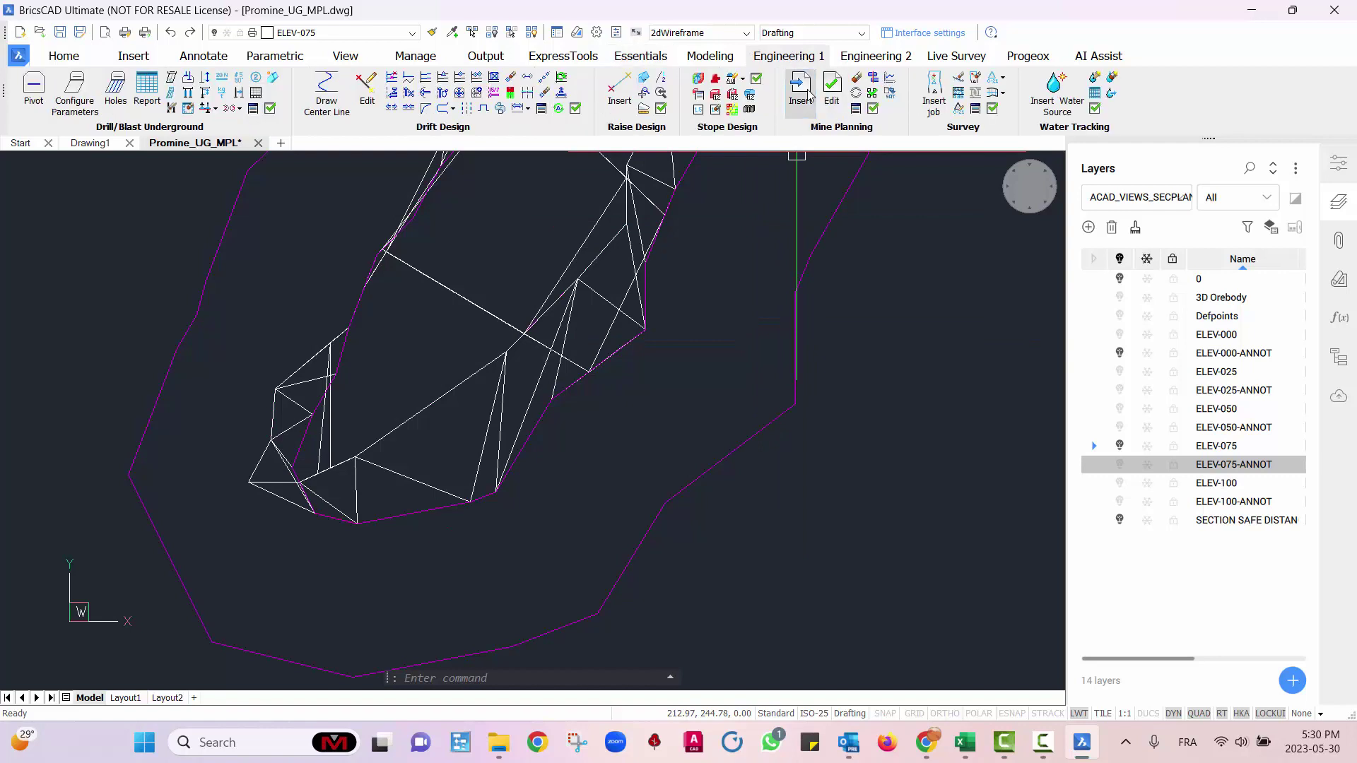
{"action": "left_click", "coordinate": [802, 90]}
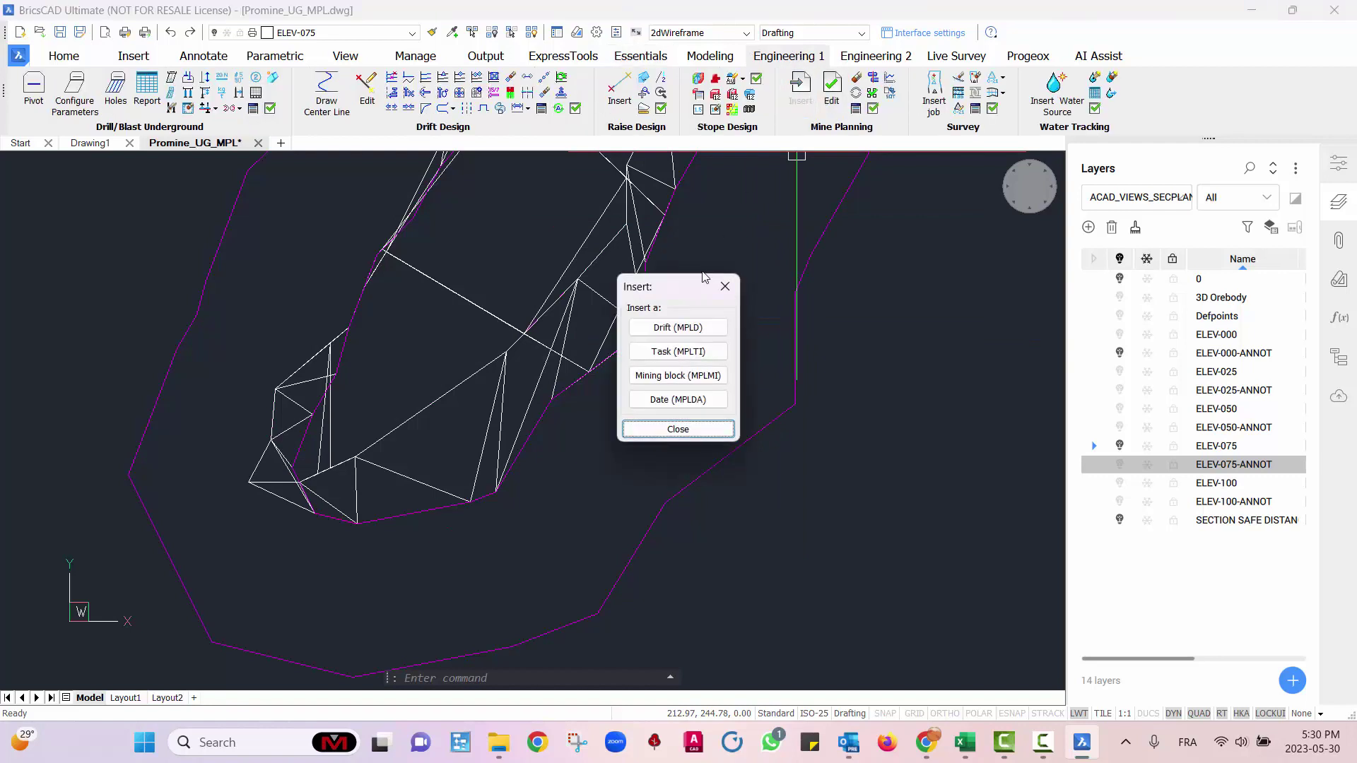
{"action": "left_click", "coordinate": [663, 329]}
{"action": "scroll", "coordinate": [631, 619], "scroll_direction": "up", "scroll_amount": 2}
{"action": "scroll", "coordinate": [631, 618], "scroll_direction": "up", "scroll_amount": 2}
{"action": "left_click", "coordinate": [525, 546]}
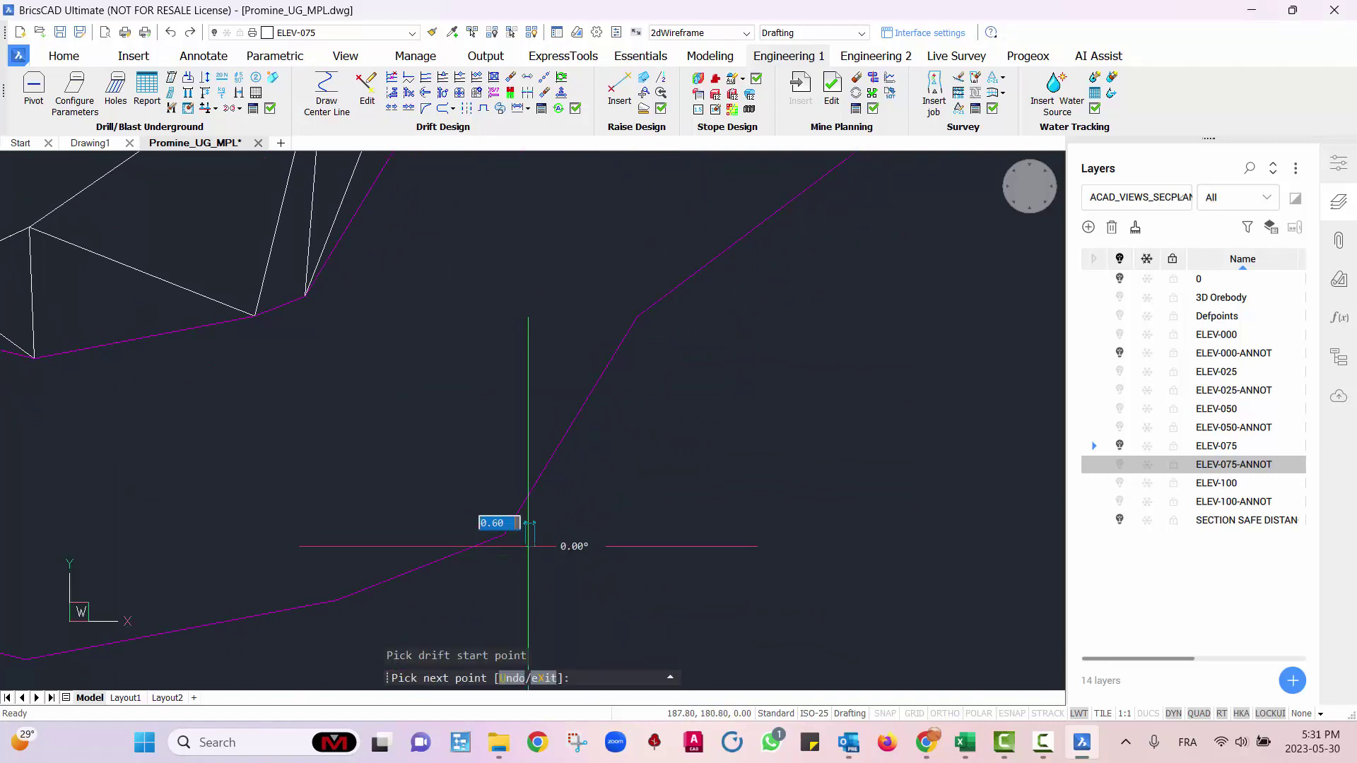
{"action": "left_click", "coordinate": [657, 330]}
{"action": "scroll", "coordinate": [572, 603], "scroll_direction": "down", "scroll_amount": 2}
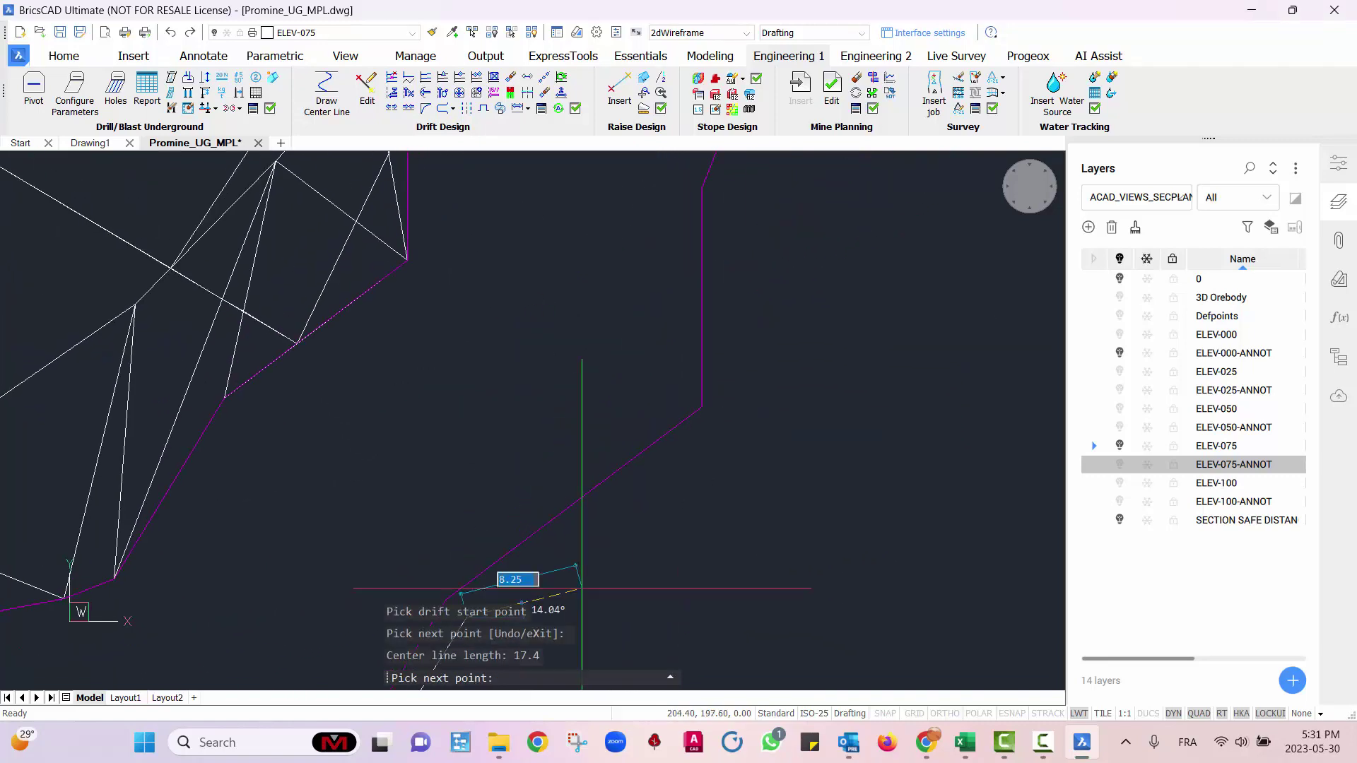
{"action": "left_click", "coordinate": [750, 426]}
- Continue the drift centre line north along the outside of the safe-distance outline to a total of about 96.5 units and finish it
{"action": "mouse_move", "coordinate": [796, 324]}
{"action": "middle_mouse_down"}
{"action": "mouse_move", "coordinate": [758, 573]}
{"action": "mouse_move", "coordinate": [770, 542]}
{"action": "middle_mouse_up"}
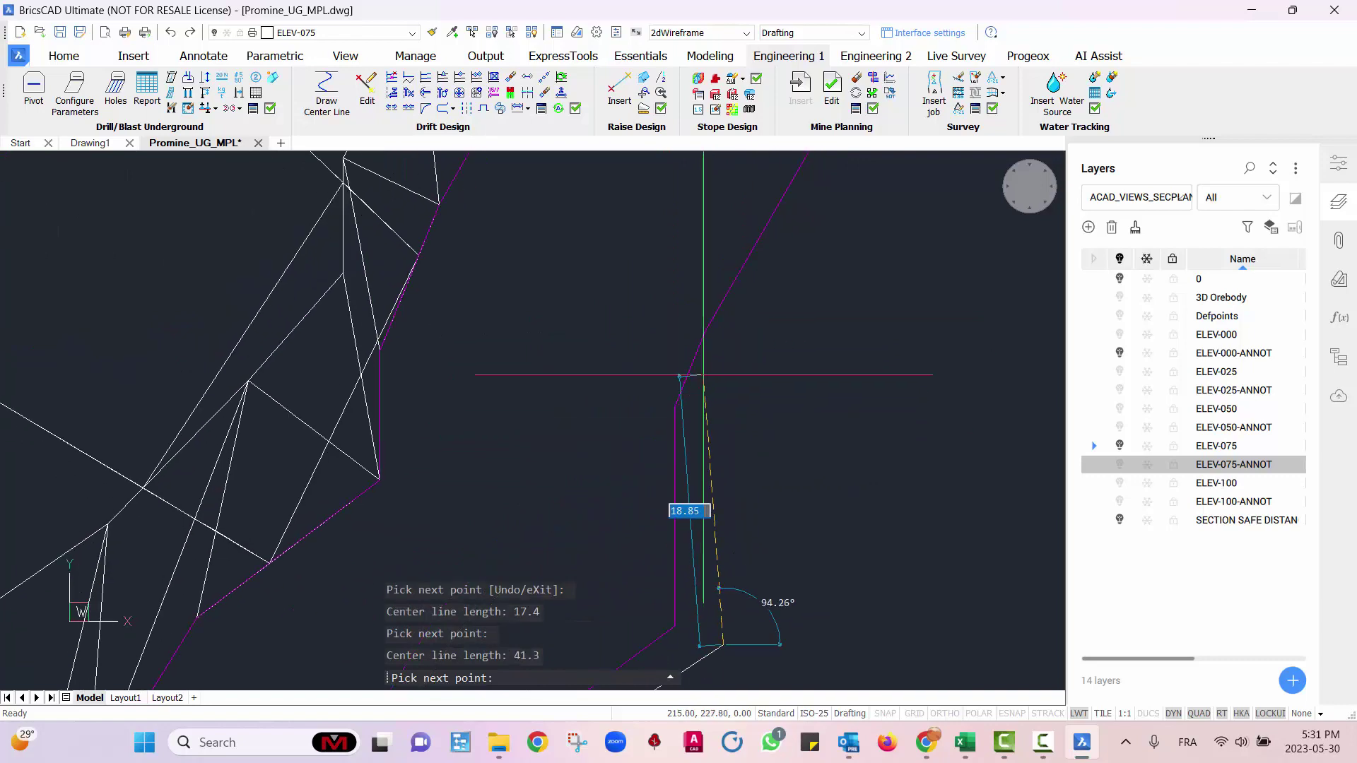
{"action": "left_click", "coordinate": [716, 412]}
{"action": "middle_click_drag", "start_coordinate": [815, 442], "coordinate": [811, 547]}
{"action": "left_click", "coordinate": [863, 280]}
{"action": "middle_click_drag", "start_coordinate": [863, 282], "coordinate": [887, 499]}
{"action": "left_click", "coordinate": [872, 220]}
{"action": "key", "text": "Return"}
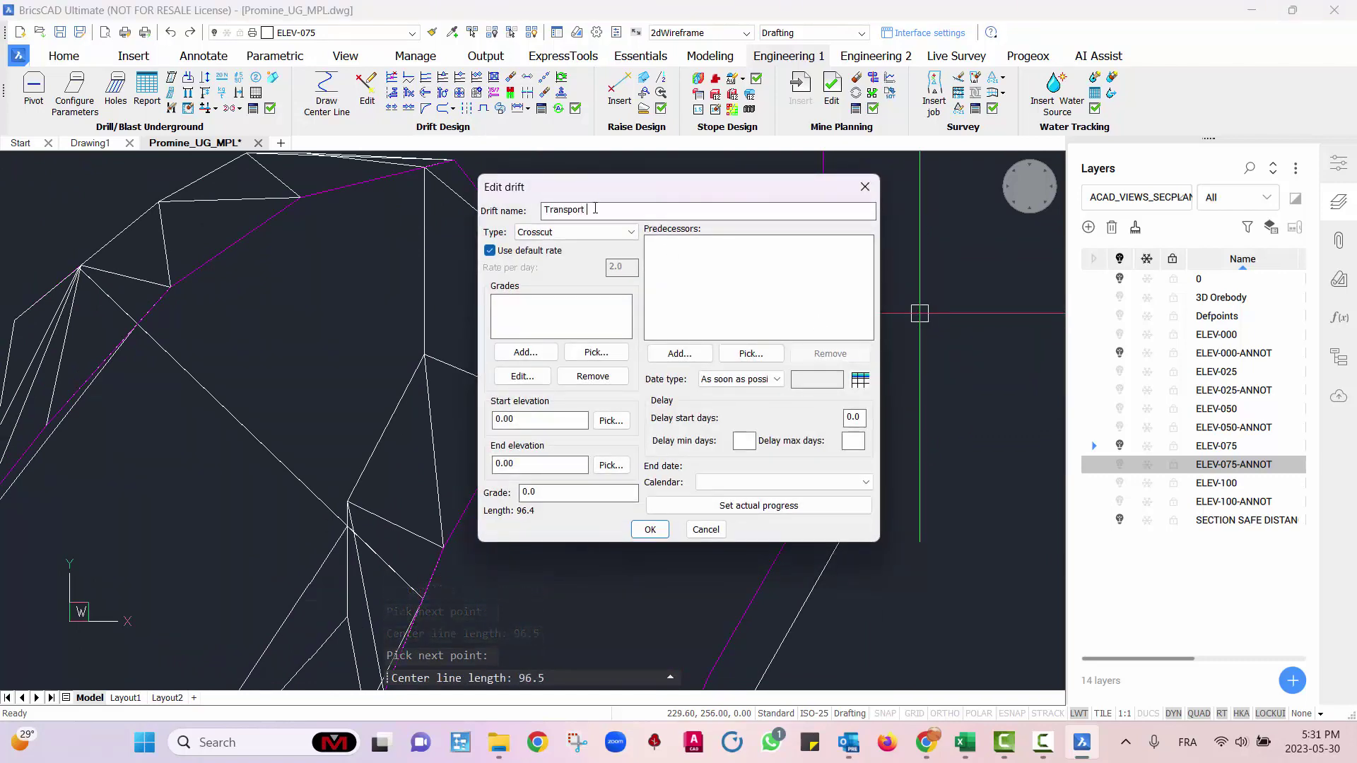
- Define the drift as Transport 50 of type Transport, with an Au grade of 0, a start elevation of 50 and a slope grade of 2
{"action": "left_click", "coordinate": [570, 233]}
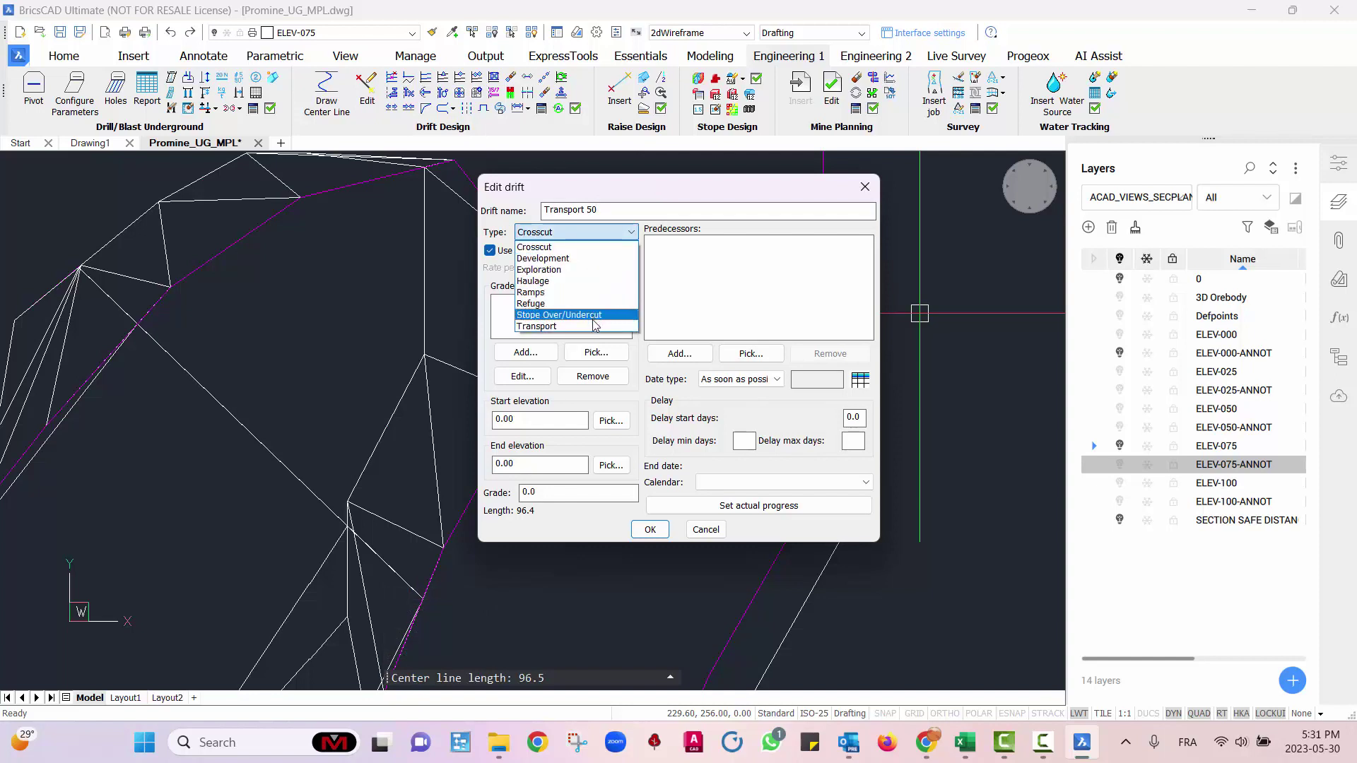
{"action": "left_click", "coordinate": [574, 325]}
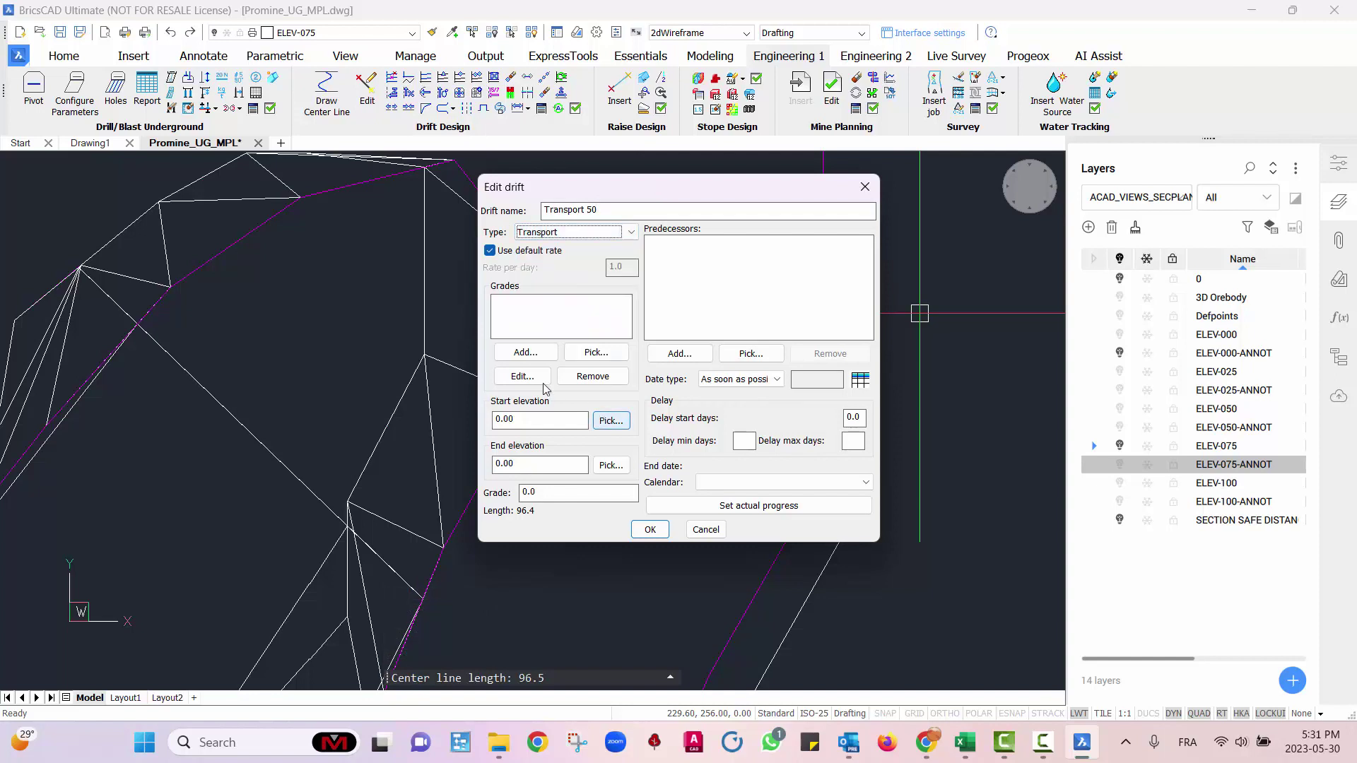
{"action": "left_click", "coordinate": [525, 352]}
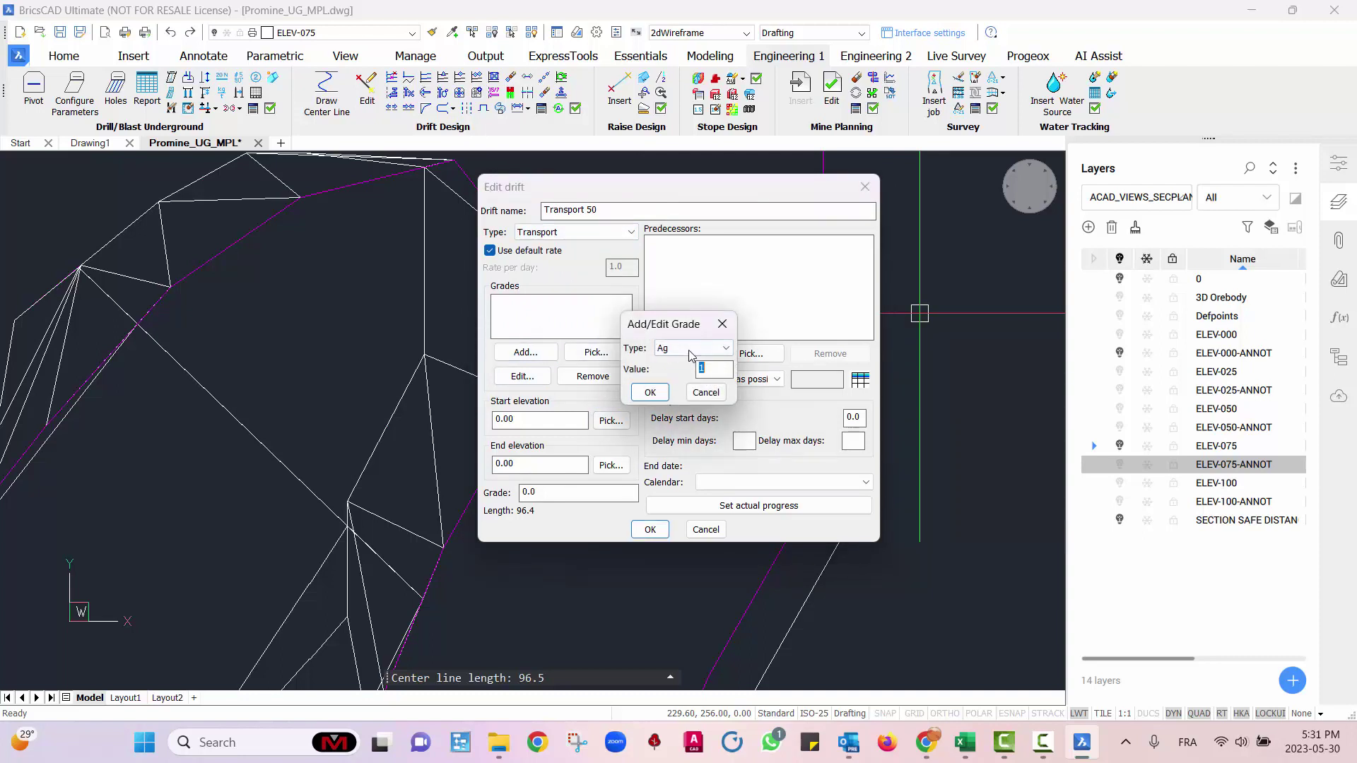
{"action": "left_click", "coordinate": [685, 351]}
{"action": "left_click", "coordinate": [705, 370]}
{"action": "left_click", "coordinate": [662, 393]}
{"action": "double_click", "coordinate": [529, 420]}
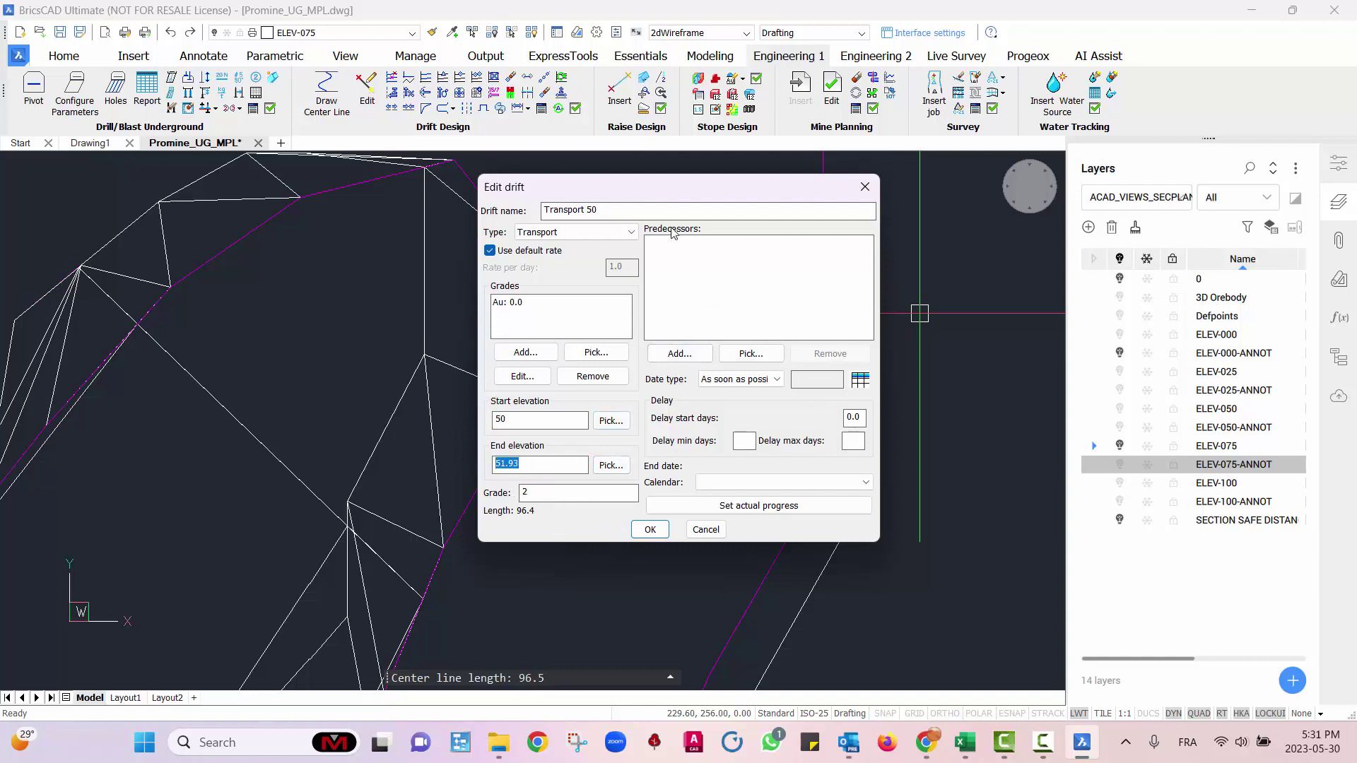
- Add Production Drilling 075-3 as the predecessor of the Transport 50 drift
{"action": "left_click", "coordinate": [679, 353]}
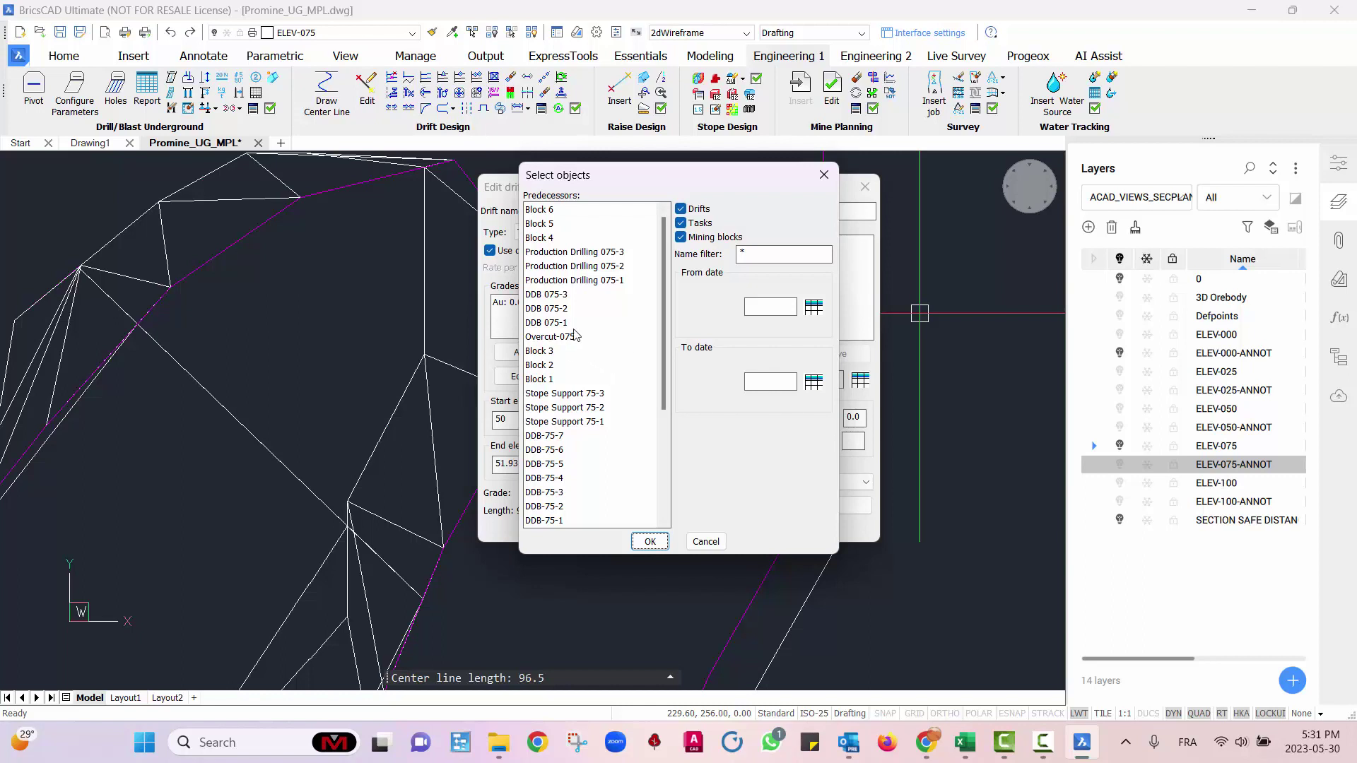
{"action": "scroll", "coordinate": [581, 337], "scroll_direction": "down", "scroll_amount": 4}
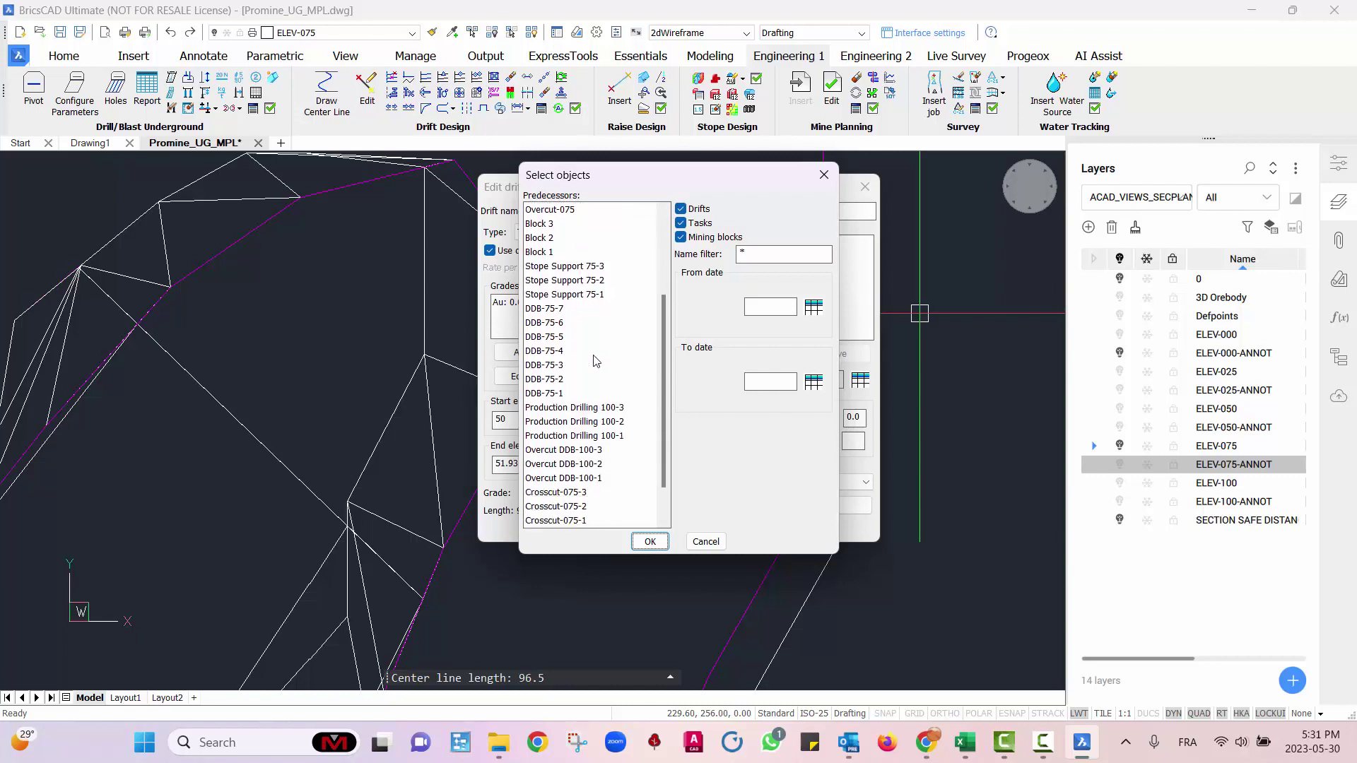
{"action": "scroll", "coordinate": [612, 429], "scroll_direction": "up", "scroll_amount": 2}
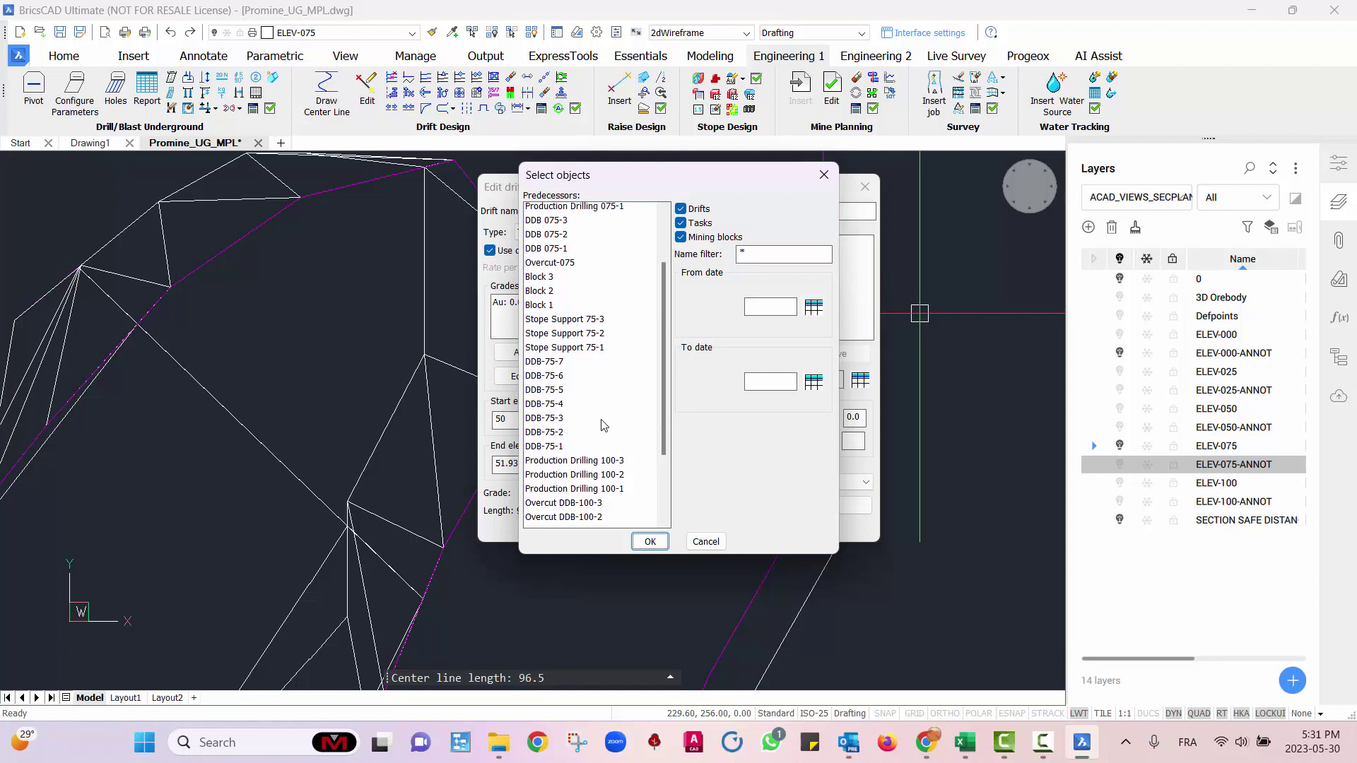
{"action": "scroll", "coordinate": [599, 380], "scroll_direction": "down", "scroll_amount": 2}
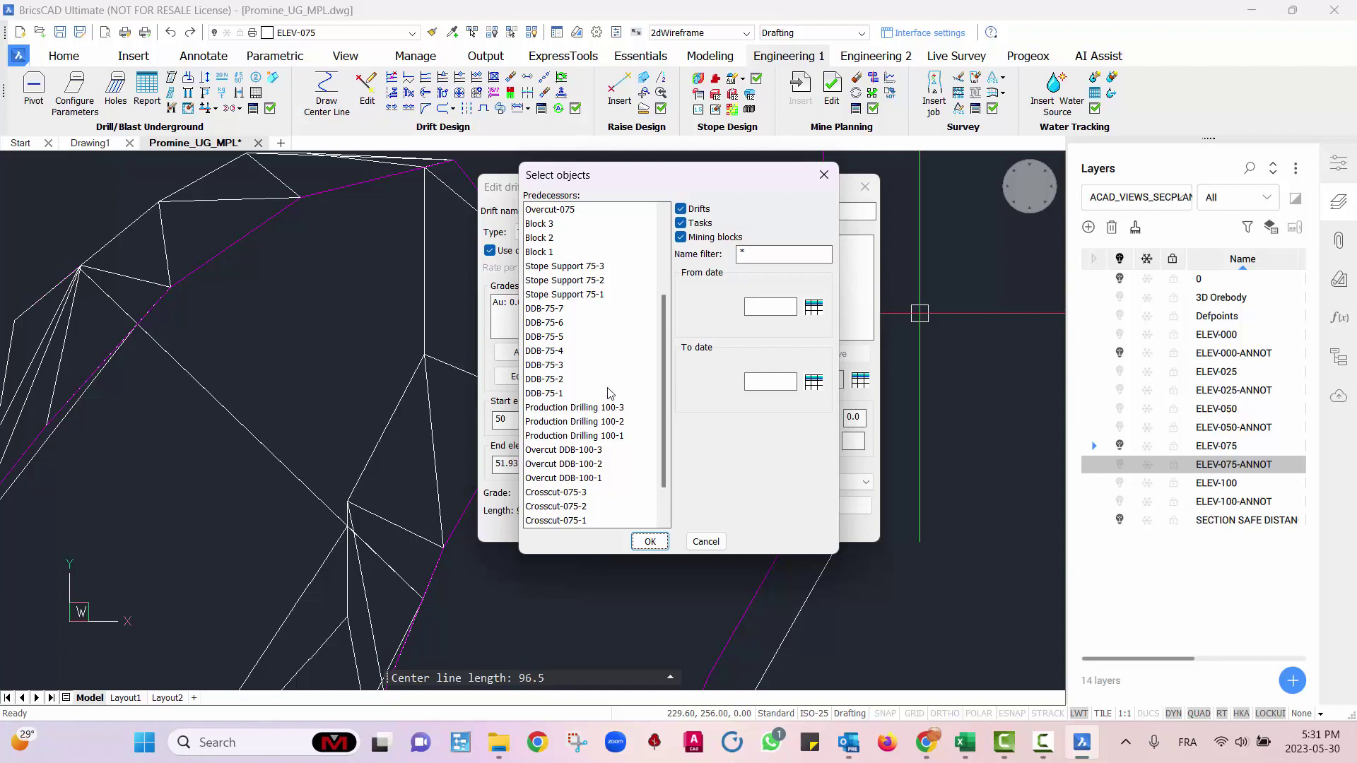
{"action": "scroll", "coordinate": [598, 371], "scroll_direction": "down", "scroll_amount": 1}
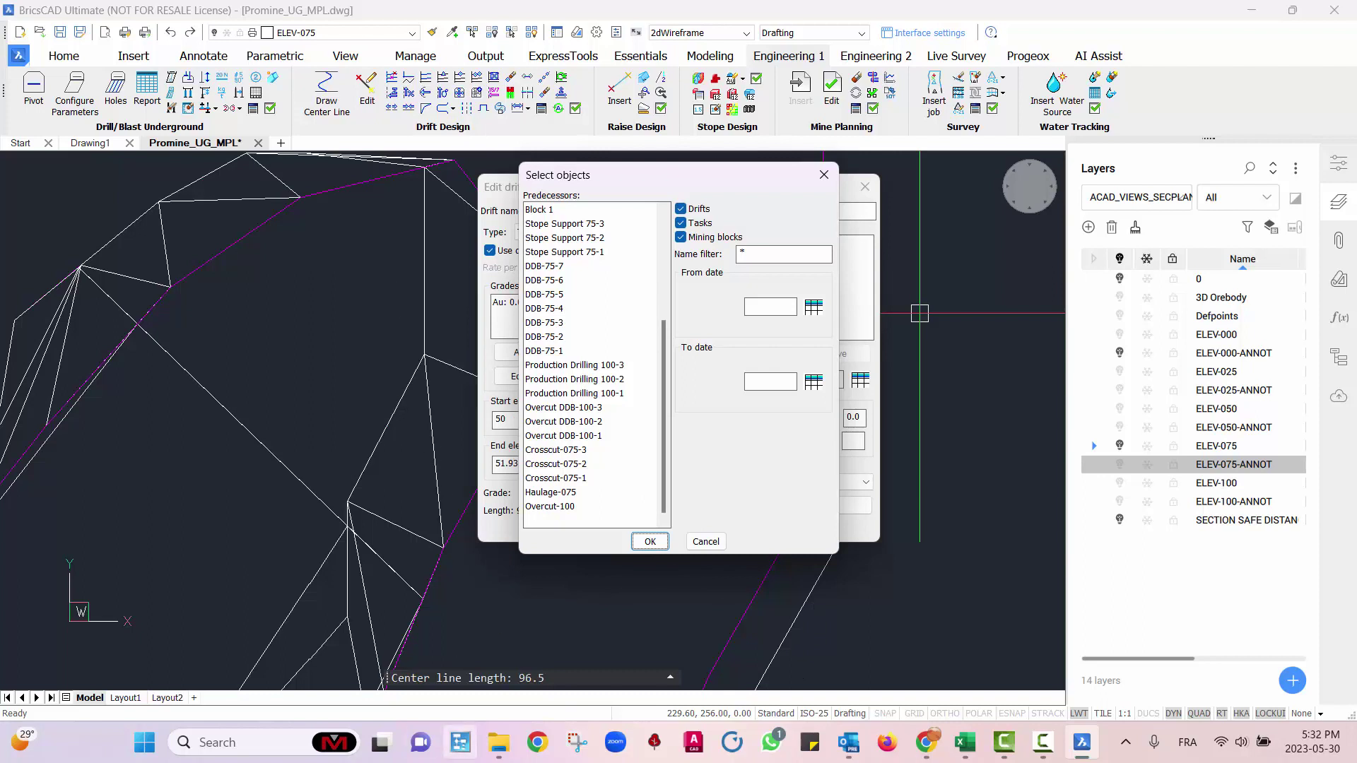
{"action": "left_click_drag", "start_coordinate": [663, 343], "coordinate": [661, 222]}
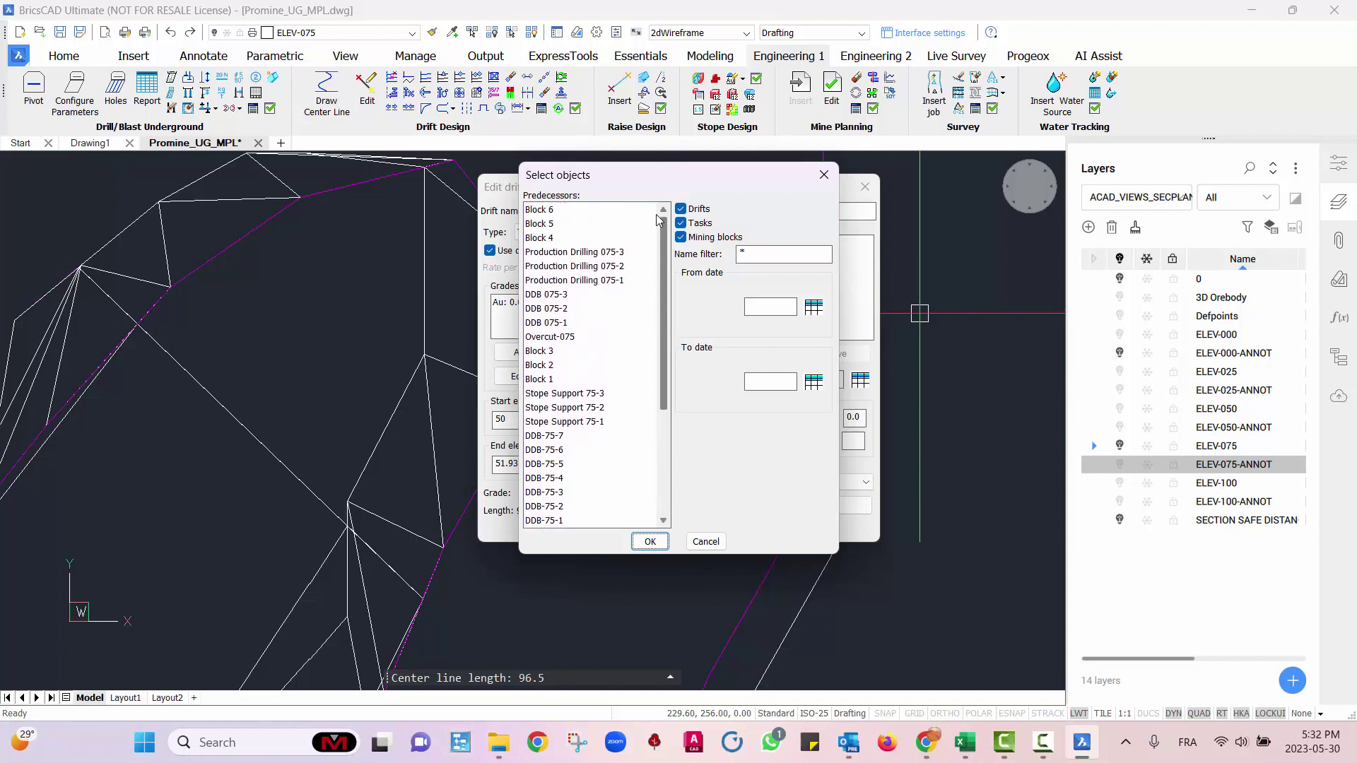
{"action": "left_click", "coordinate": [583, 256]}
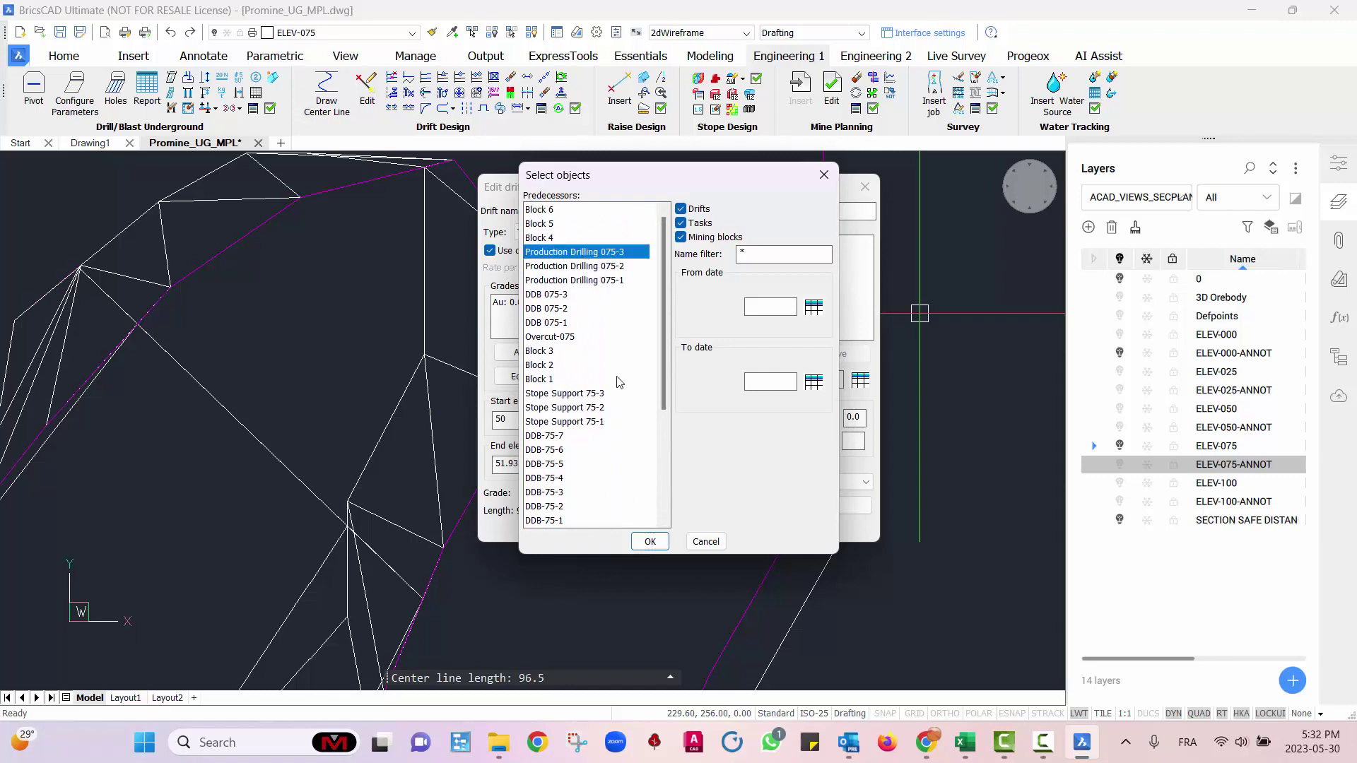
{"action": "left_click", "coordinate": [649, 542]}
- Assign the Vacations calendar to the Transport 50 drift and accept its definition
{"action": "left_click", "coordinate": [813, 482]}
{"action": "left_click", "coordinate": [769, 509]}
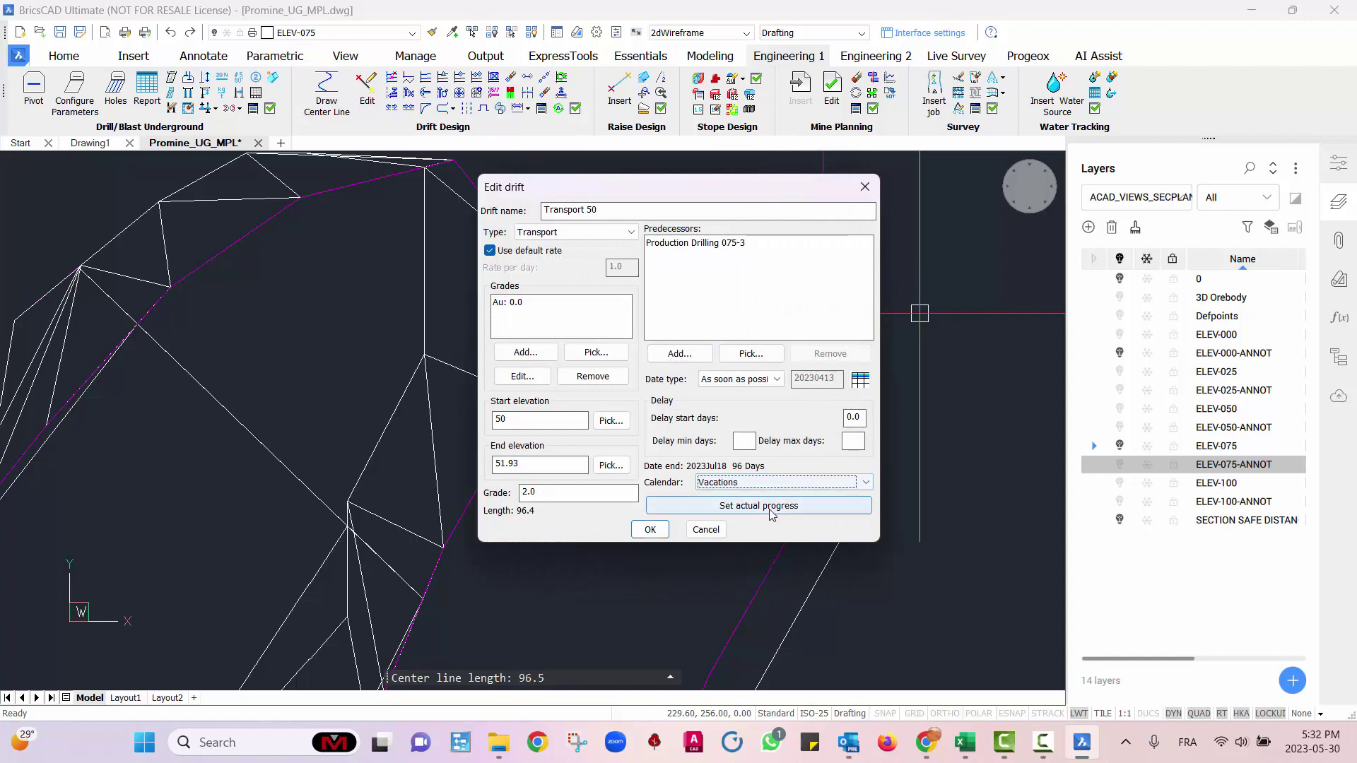
{"action": "left_click", "coordinate": [653, 535]}
- Delete the offset safe-distance outline around the stopes
{"action": "scroll", "coordinate": [736, 543], "scroll_direction": "down", "scroll_amount": 6}
{"action": "middle_click_drag", "start_coordinate": [793, 574], "coordinate": [824, 460]}
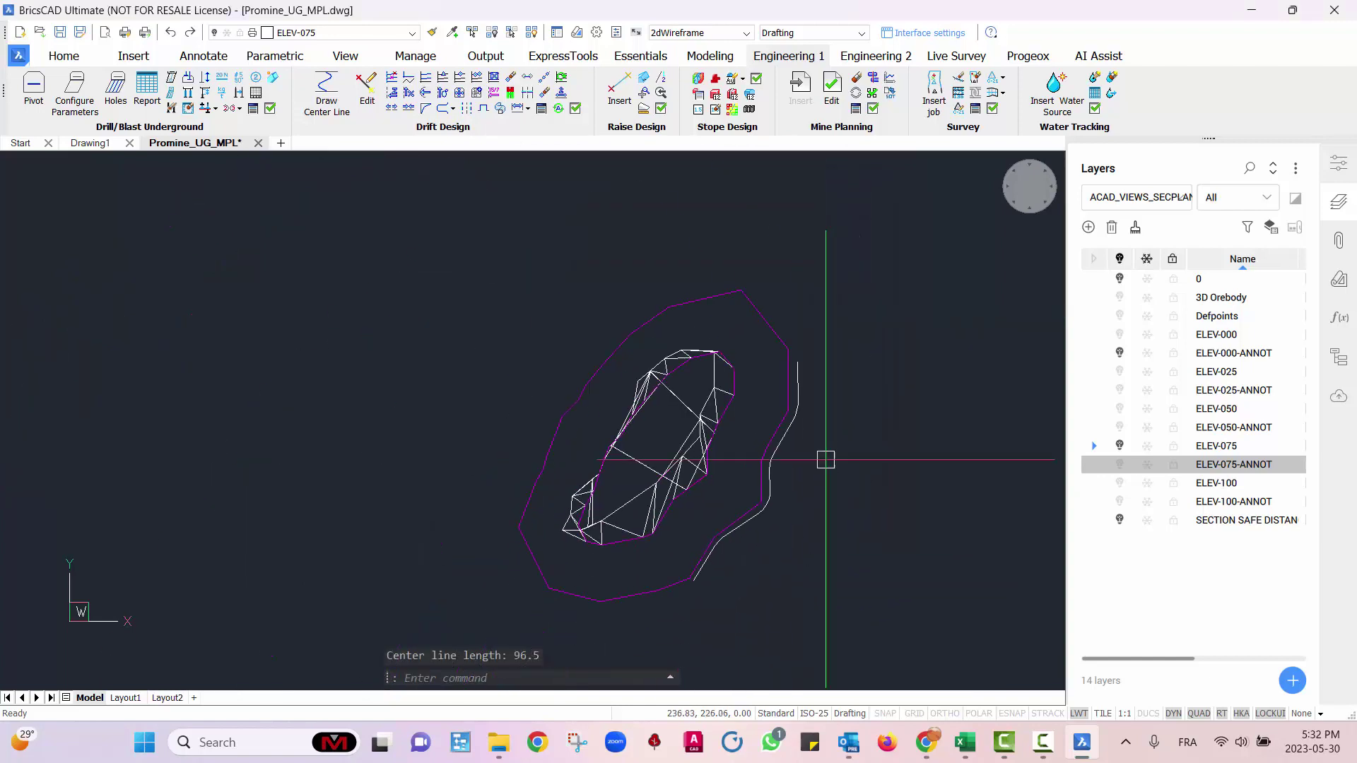
{"action": "scroll", "coordinate": [768, 341], "scroll_direction": "up", "scroll_amount": 1}
{"action": "left_click", "coordinate": [785, 335]}
{"action": "key", "text": "Delete"}
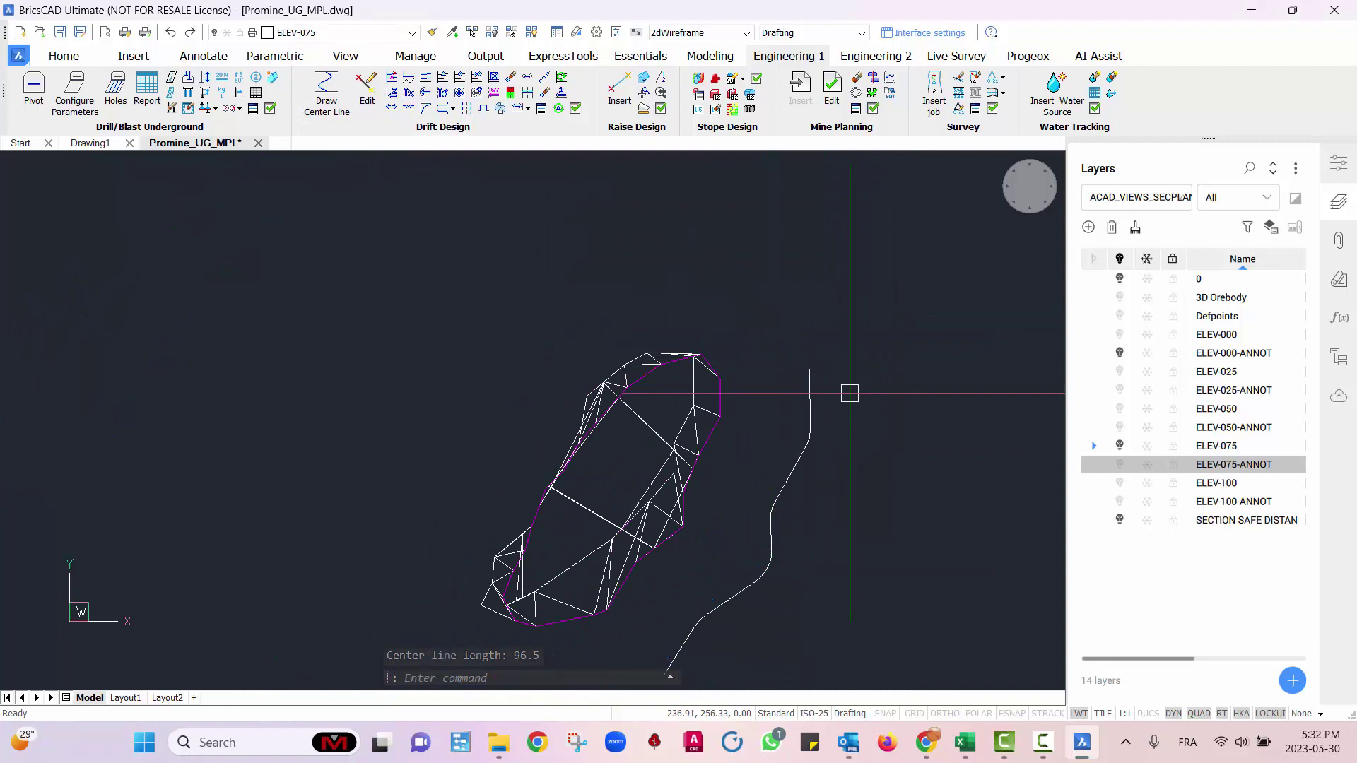
- Erase the SAFE DISTANCE 50 section together with its layer
{"action": "left_click", "coordinate": [641, 56]}
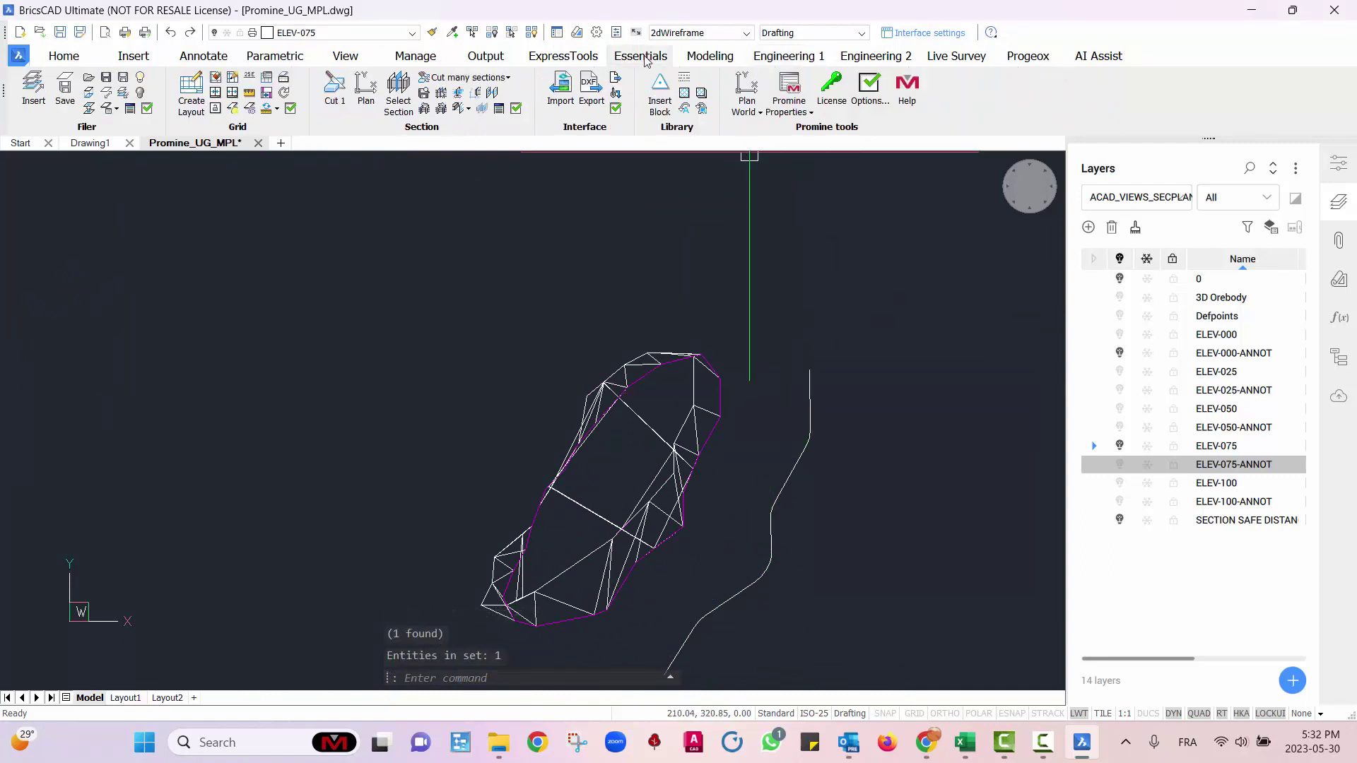
{"action": "left_click", "coordinate": [469, 110]}
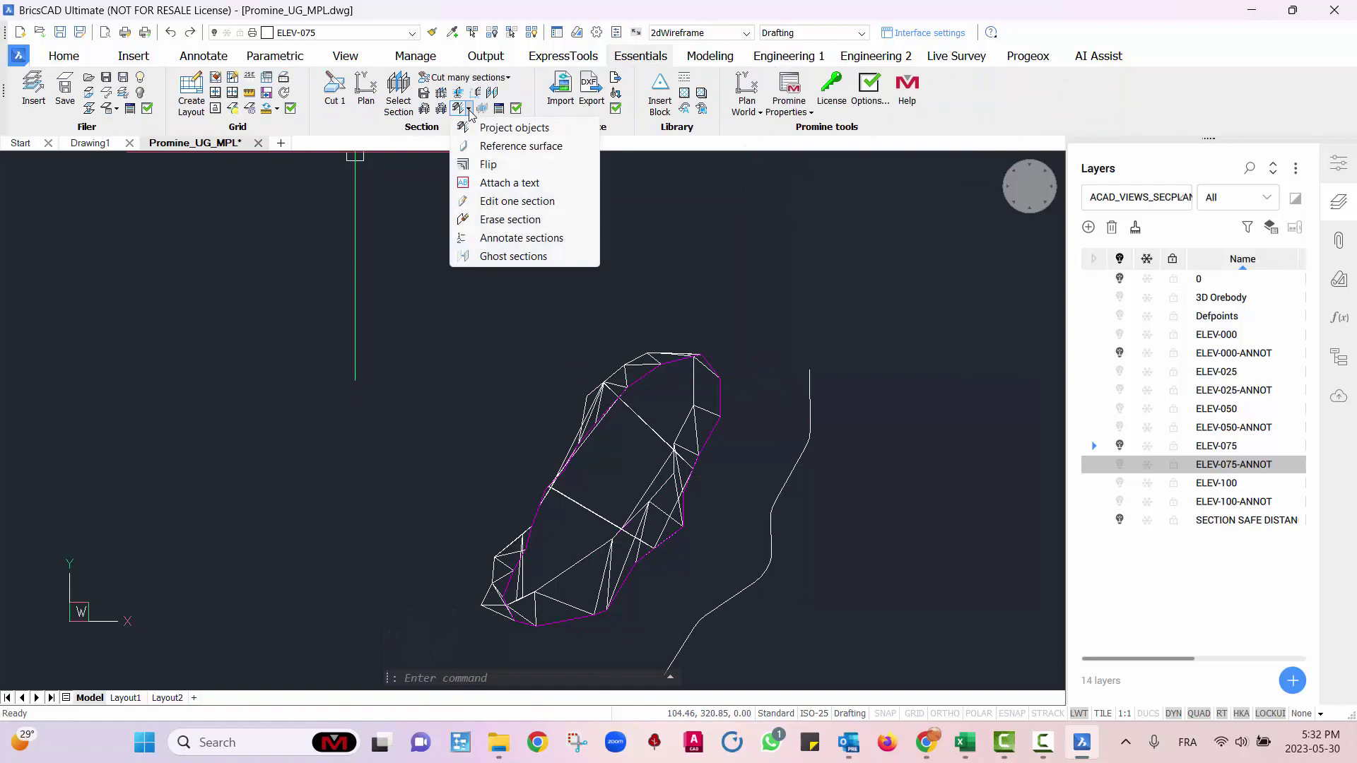
{"action": "left_click", "coordinate": [510, 219]}
{"action": "left_click", "coordinate": [506, 309]}
{"action": "left_click", "coordinate": [655, 518]}
- Examine the transport drift and the stopes up close and from a tilted 3D view, and restore the plan view
{"action": "middle_click_drag", "start_coordinate": [656, 577], "coordinate": [610, 464]}
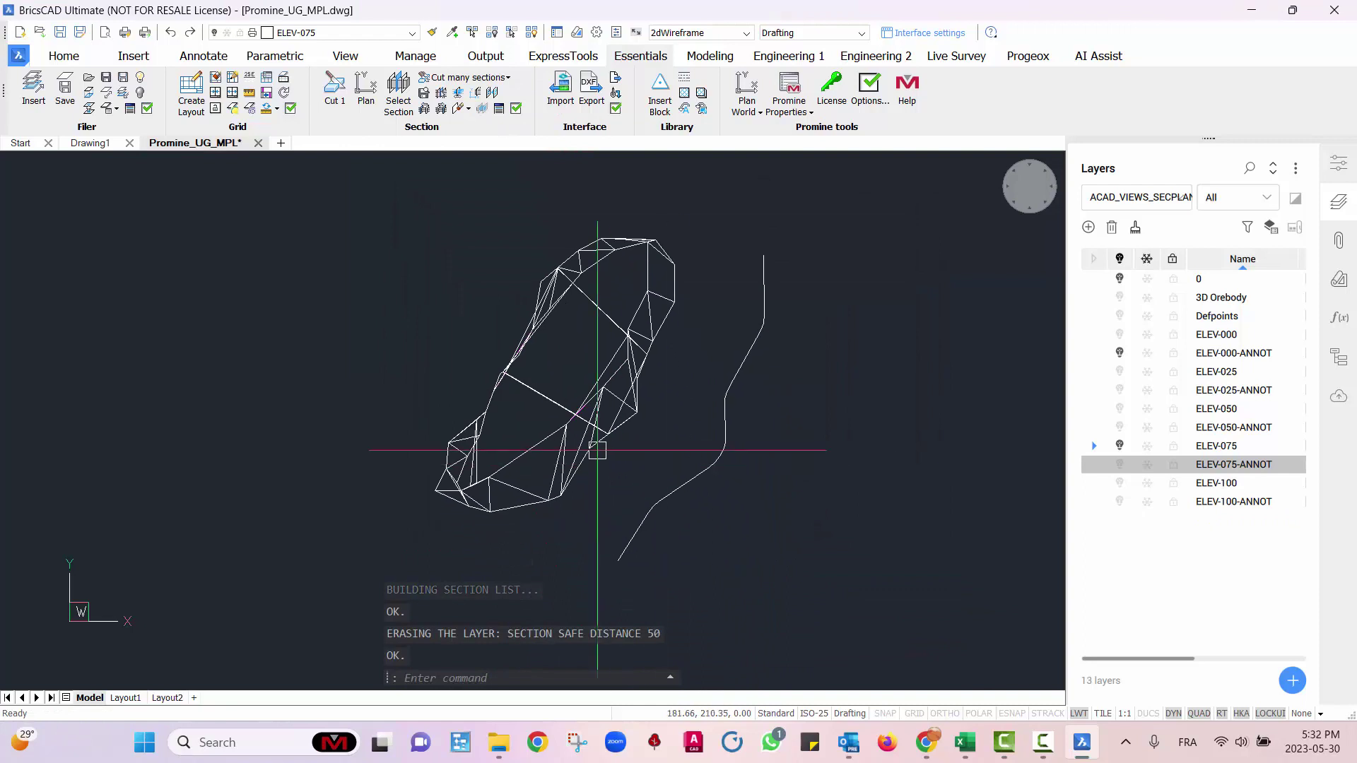
{"action": "scroll", "coordinate": [642, 491], "scroll_direction": "up", "scroll_amount": 3}
{"action": "mouse_move", "coordinate": [721, 523]}
{"action": "middle_mouse_down"}
{"action": "mouse_move", "coordinate": [746, 458]}
{"action": "mouse_move", "coordinate": [764, 485]}
{"action": "middle_mouse_up"}
{"action": "scroll", "coordinate": [795, 535], "scroll_direction": "down", "scroll_amount": 3}
{"action": "middle_click_drag", "start_coordinate": [891, 572], "coordinate": [850, 589], "text": "shift"}
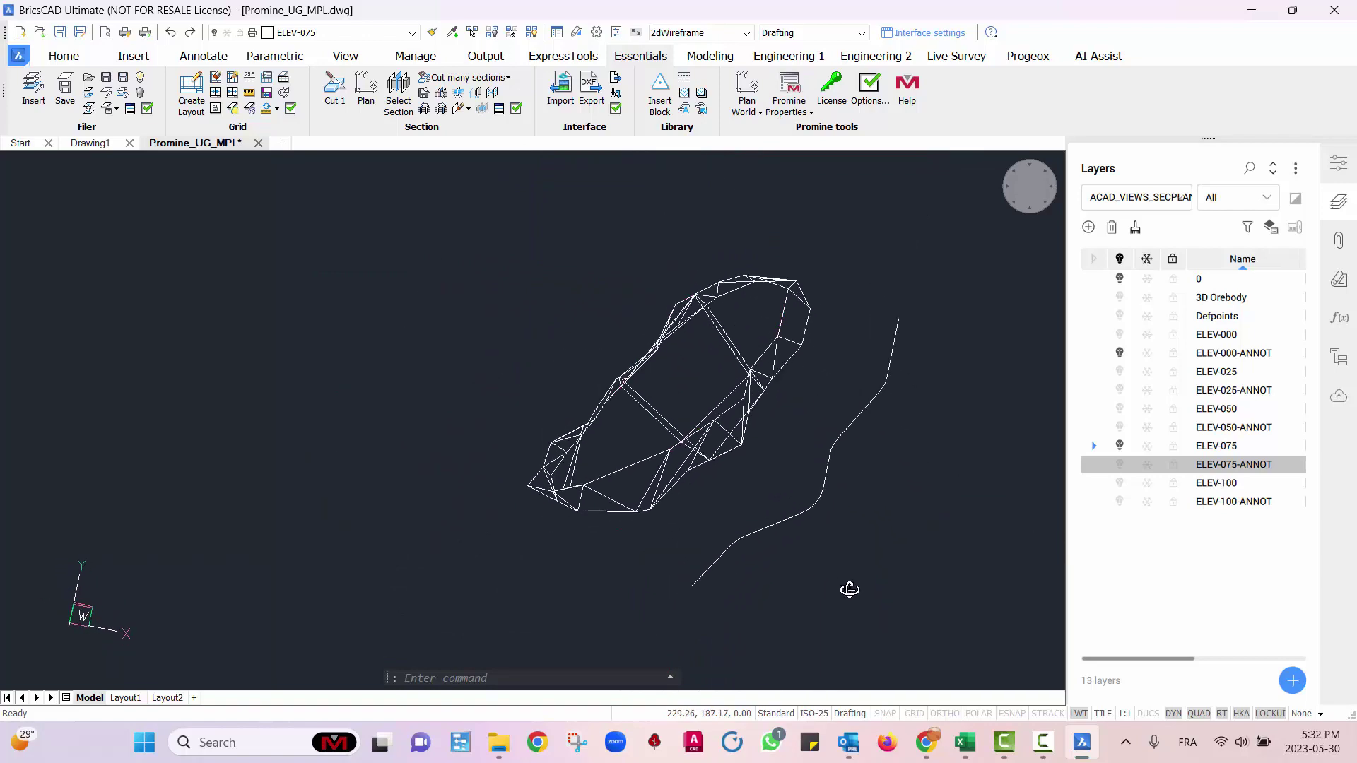
{"action": "left_click", "coordinate": [1027, 189]}
{"action": "scroll", "coordinate": [707, 516], "scroll_direction": "down", "scroll_amount": 3}
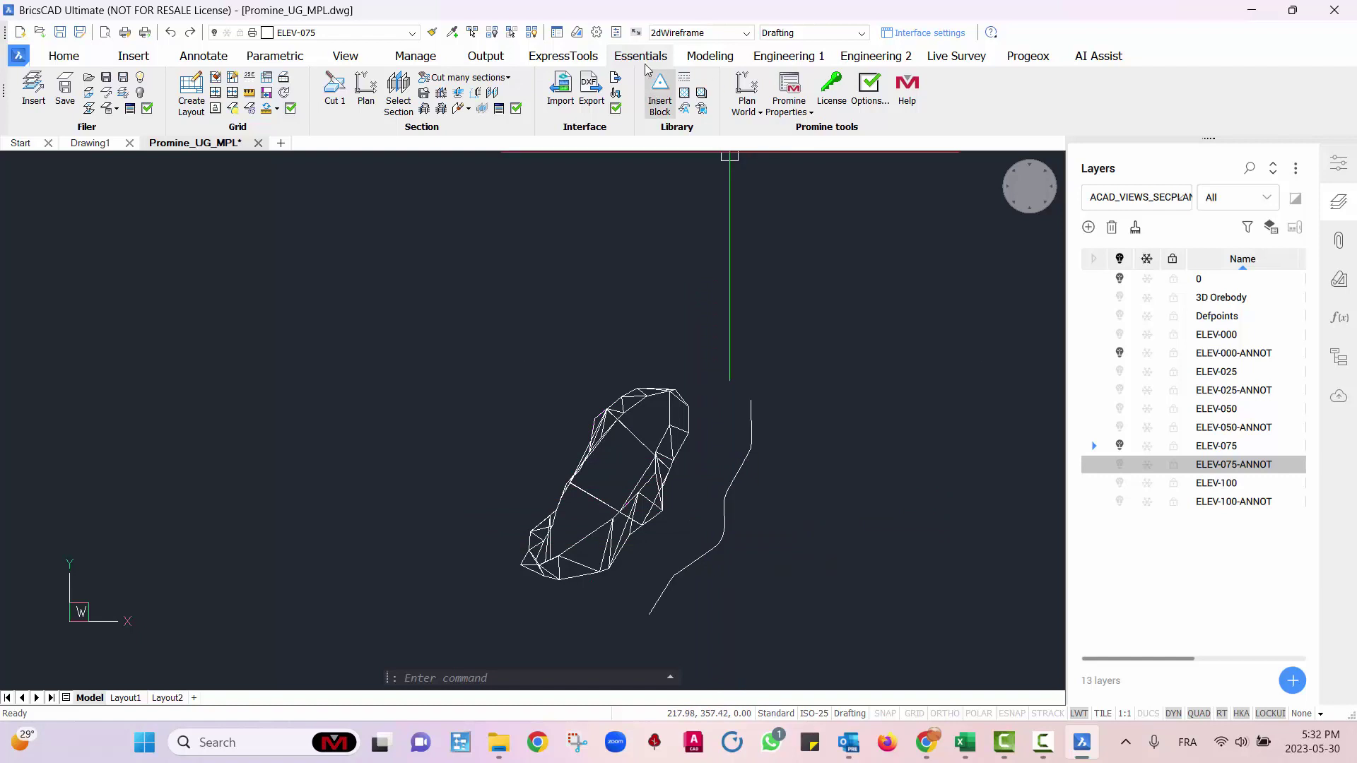
- Insert a new drift with its start point snapped to the nearest point on the transport drift's southern bend
{"action": "left_click", "coordinate": [770, 58]}
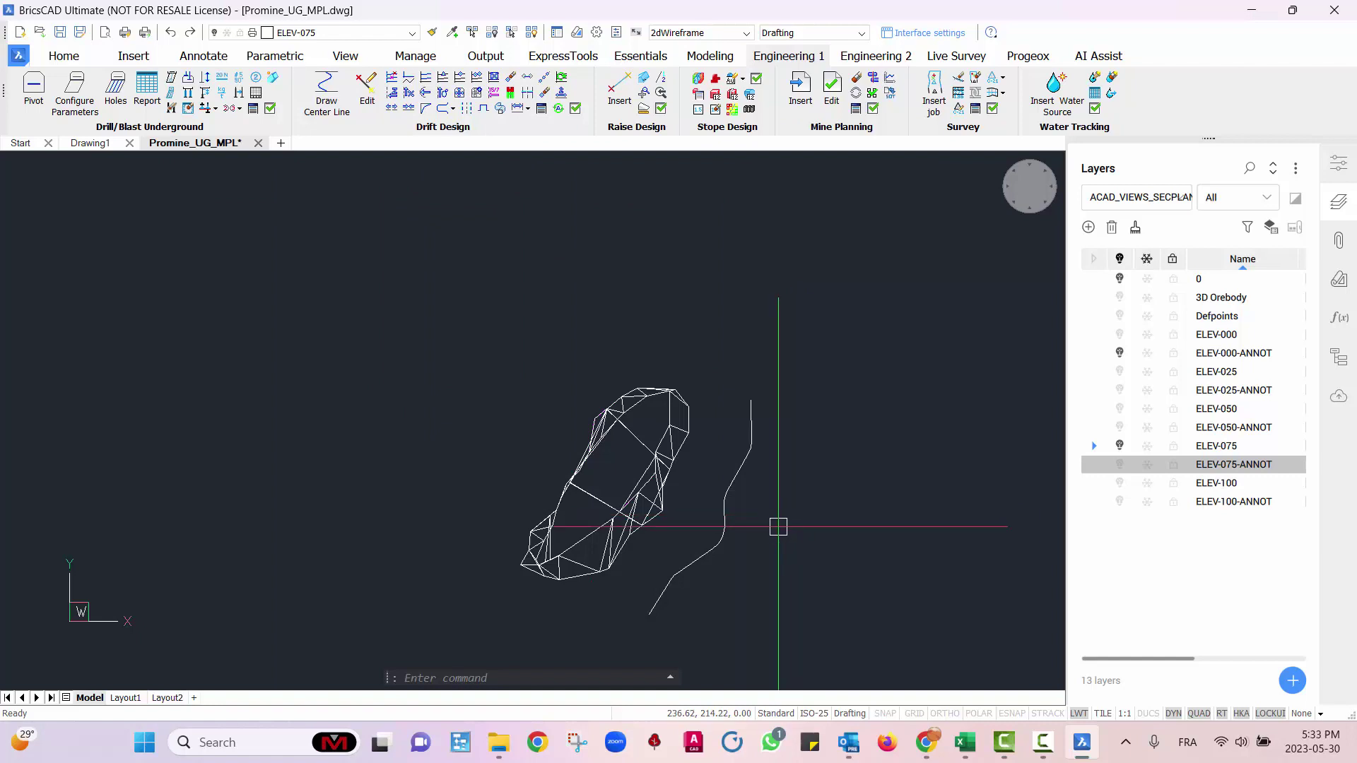
{"action": "scroll", "coordinate": [778, 525], "scroll_direction": "down", "scroll_amount": 3}
{"action": "middle_click_drag", "start_coordinate": [794, 479], "coordinate": [763, 421]}
{"action": "scroll", "coordinate": [764, 421], "scroll_direction": "up", "scroll_amount": 4}
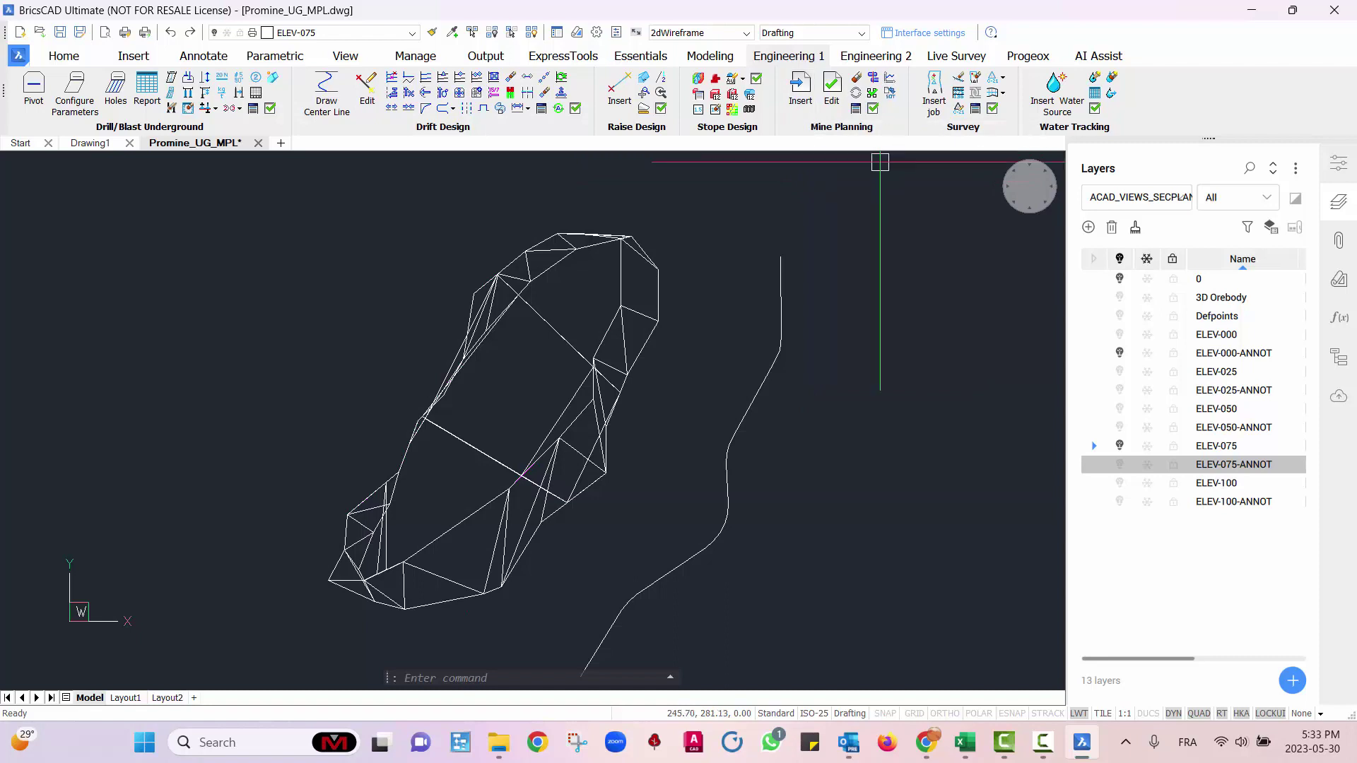
{"action": "left_click", "coordinate": [811, 105]}
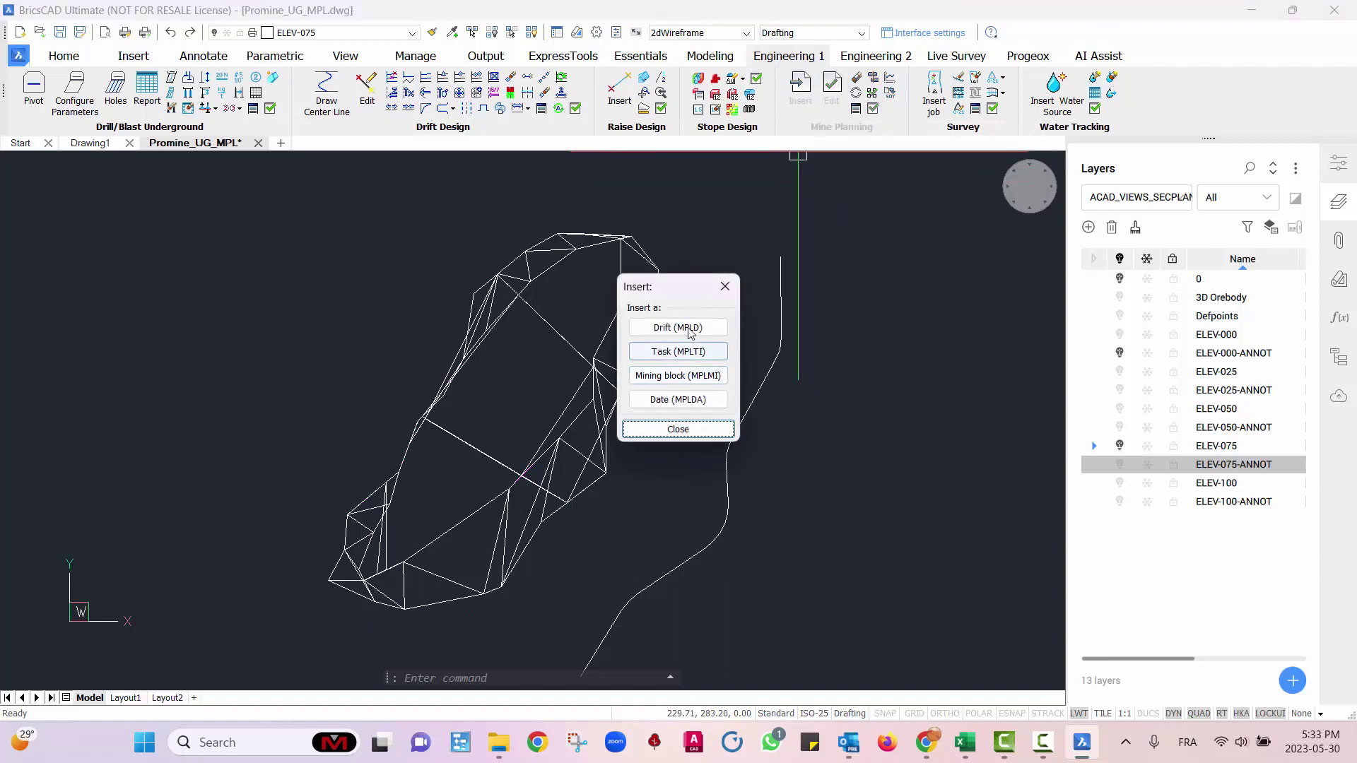
{"action": "left_click", "coordinate": [672, 328]}
{"action": "middle_click_drag", "start_coordinate": [704, 496], "coordinate": [743, 433]}
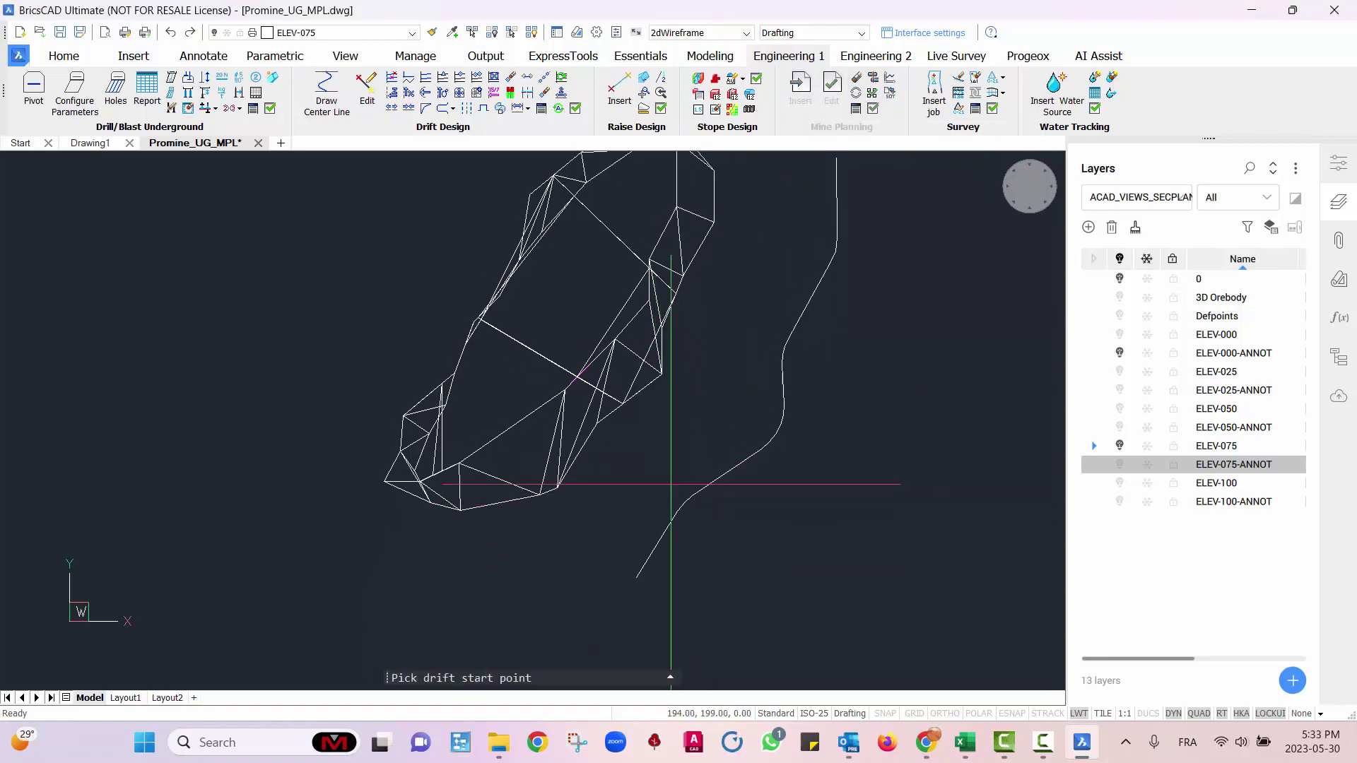
{"action": "left_click", "coordinate": [800, 90]}
{"action": "left_click", "coordinate": [672, 328]}
{"action": "right_click", "coordinate": [661, 474], "text": "shift"}
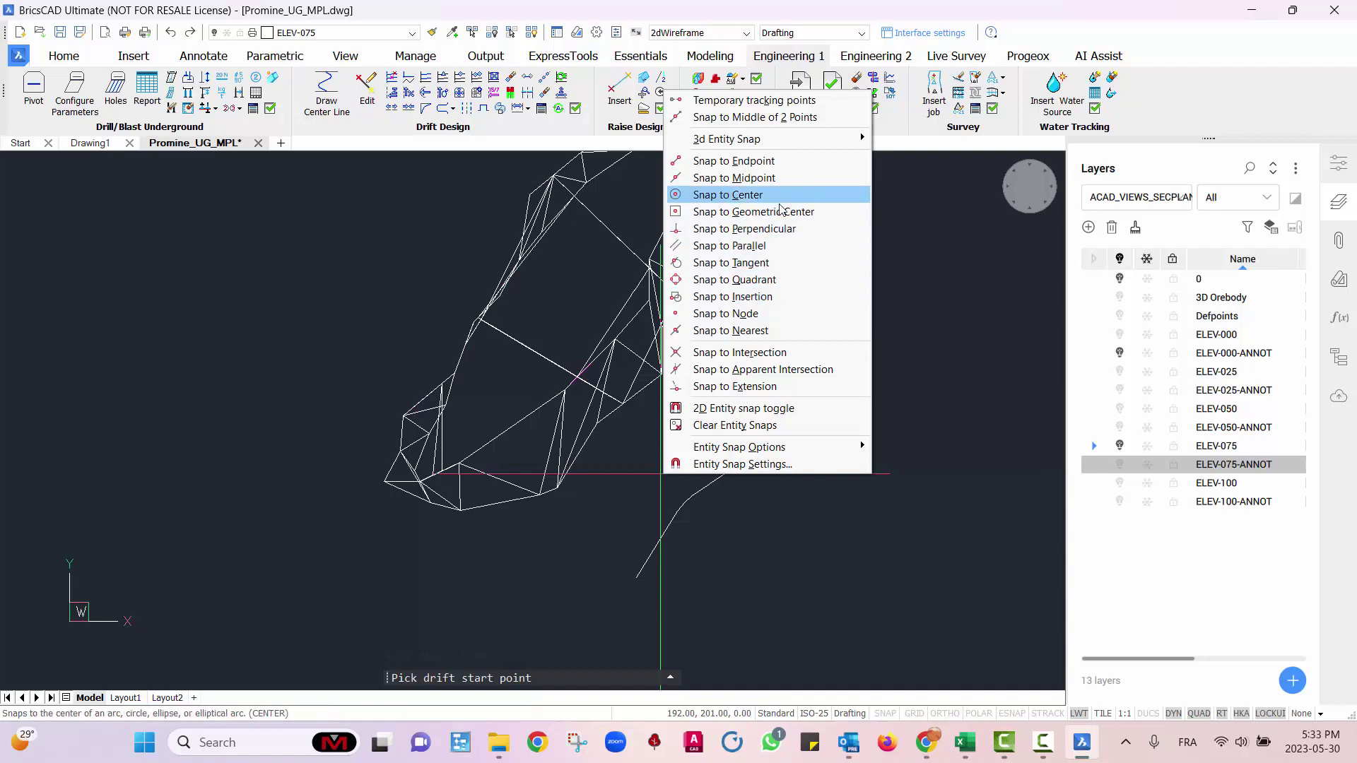
{"action": "left_click", "coordinate": [769, 313]}
{"action": "right_click", "coordinate": [733, 279], "text": "shift"}
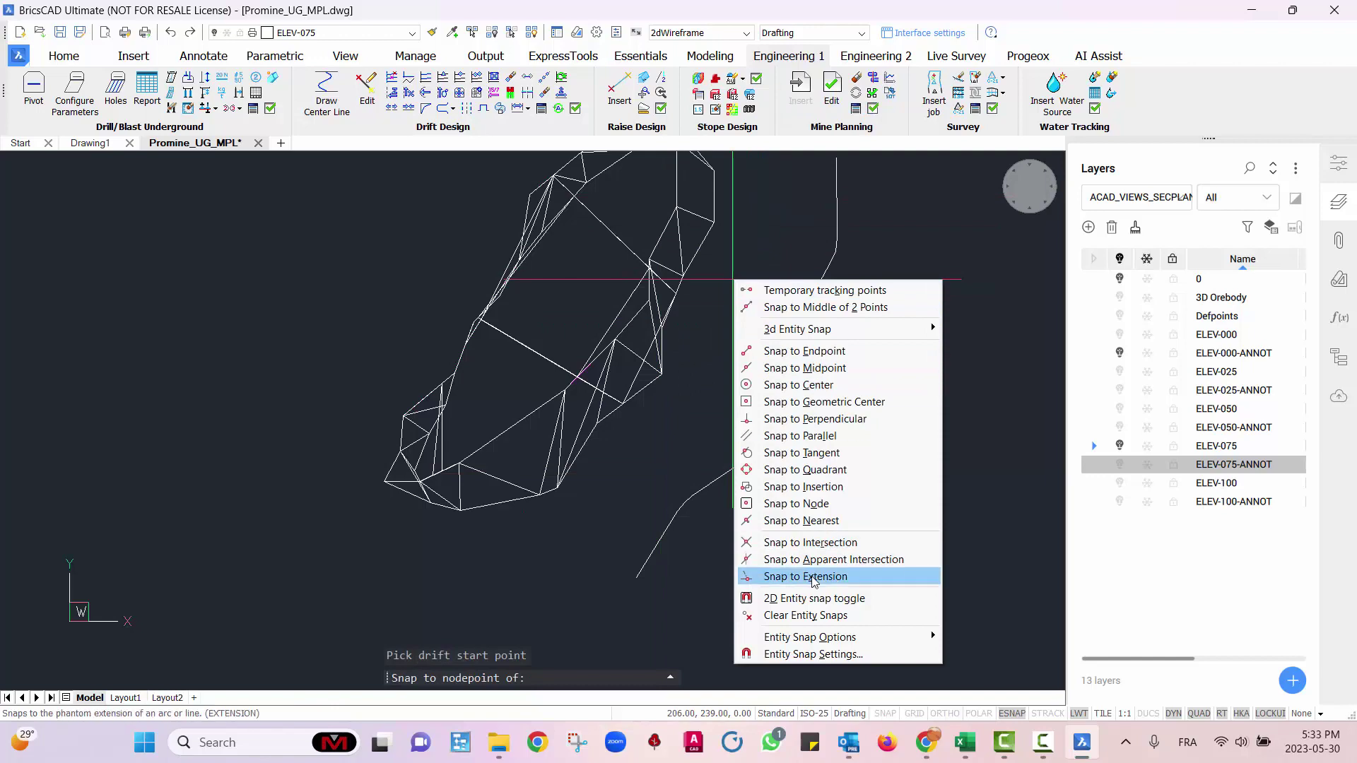
{"action": "left_click", "coordinate": [801, 521]}
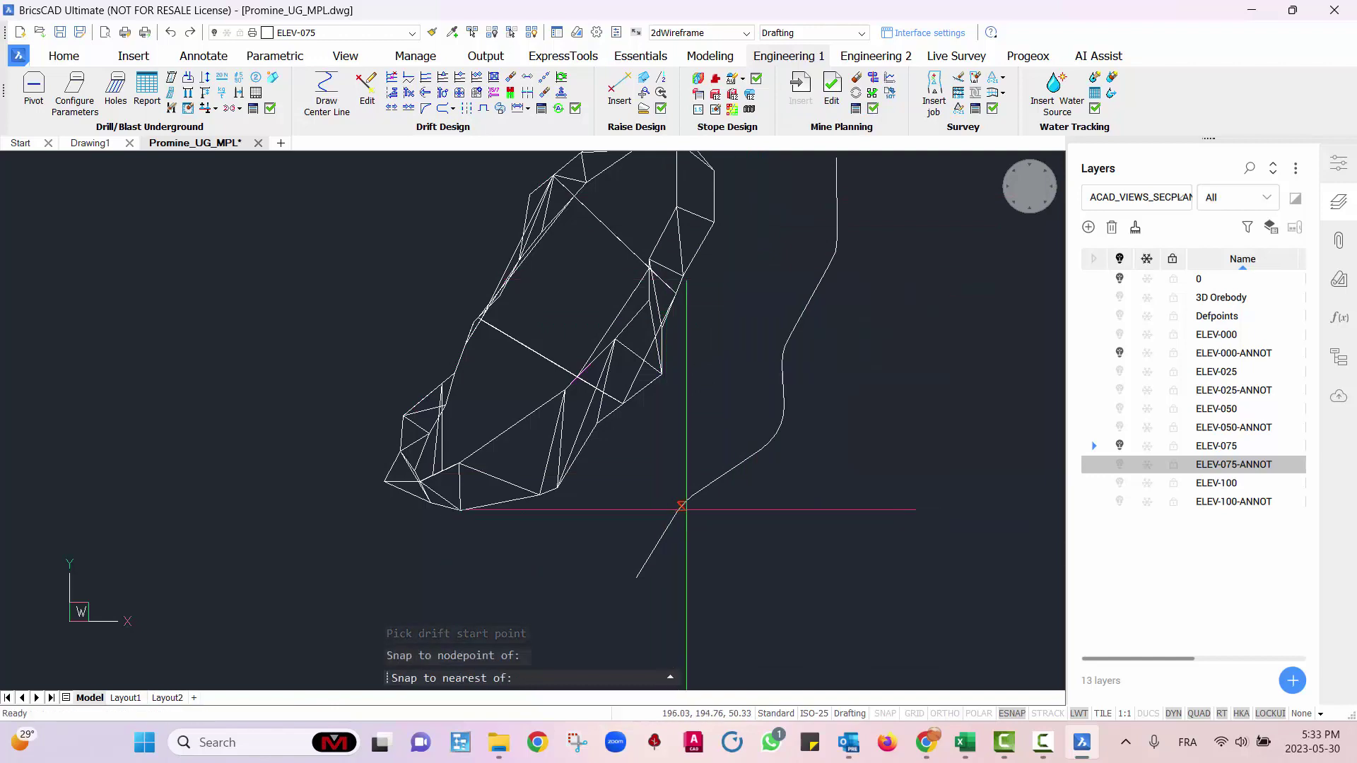
{"action": "left_click", "coordinate": [681, 502]}
- Draw the new drift's centre line about 36 units northwest into the southern stope and finish it
{"action": "scroll", "coordinate": [538, 414], "scroll_direction": "up", "scroll_amount": 2}
{"action": "scroll", "coordinate": [538, 413], "scroll_direction": "up", "scroll_amount": 2}
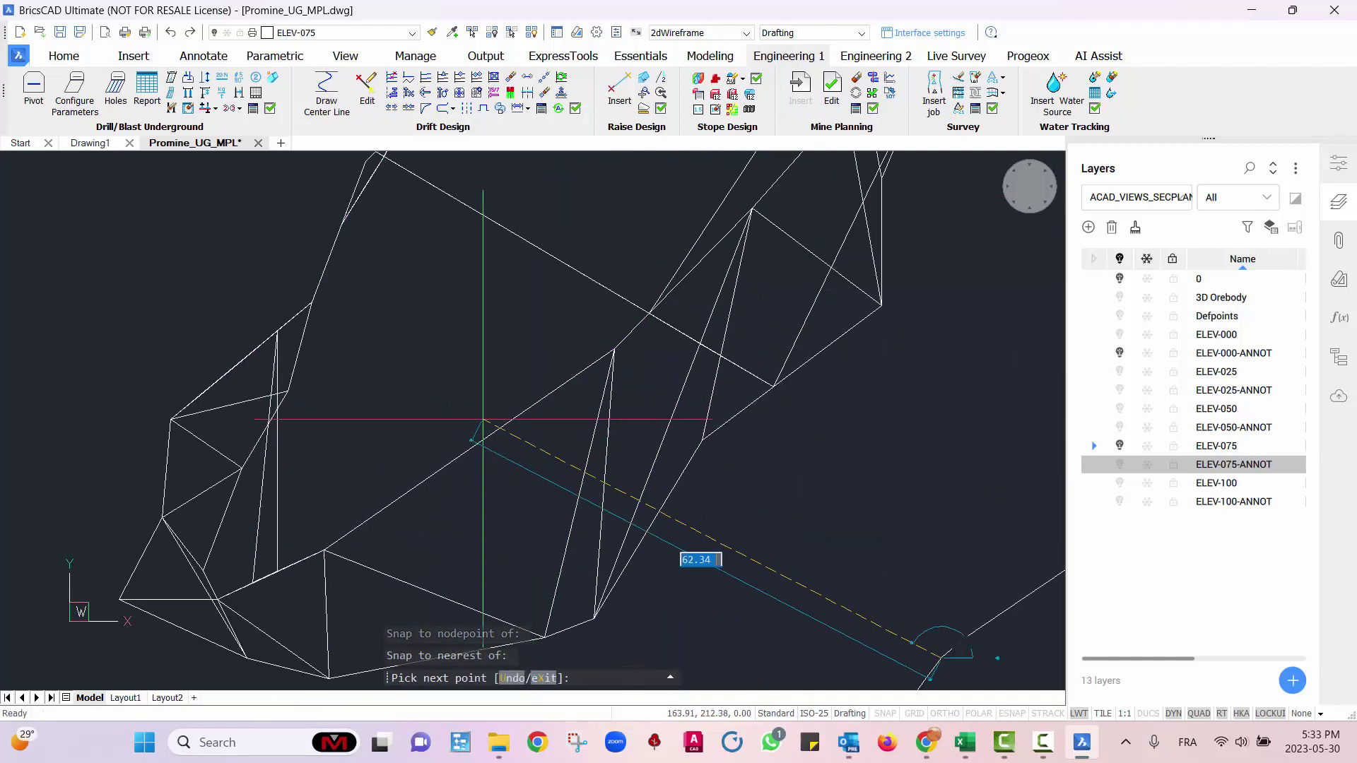
{"action": "left_click", "coordinate": [488, 443]}
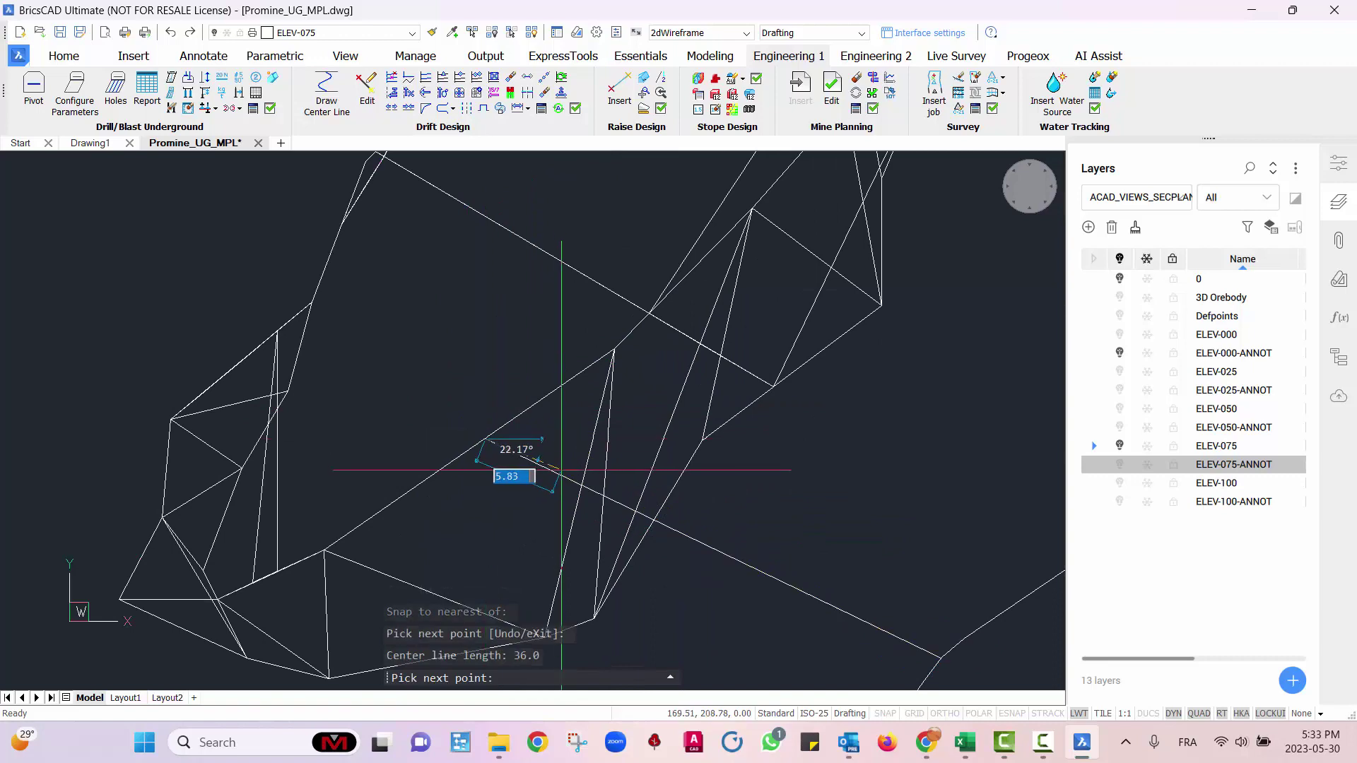
{"action": "key", "text": "Return"}
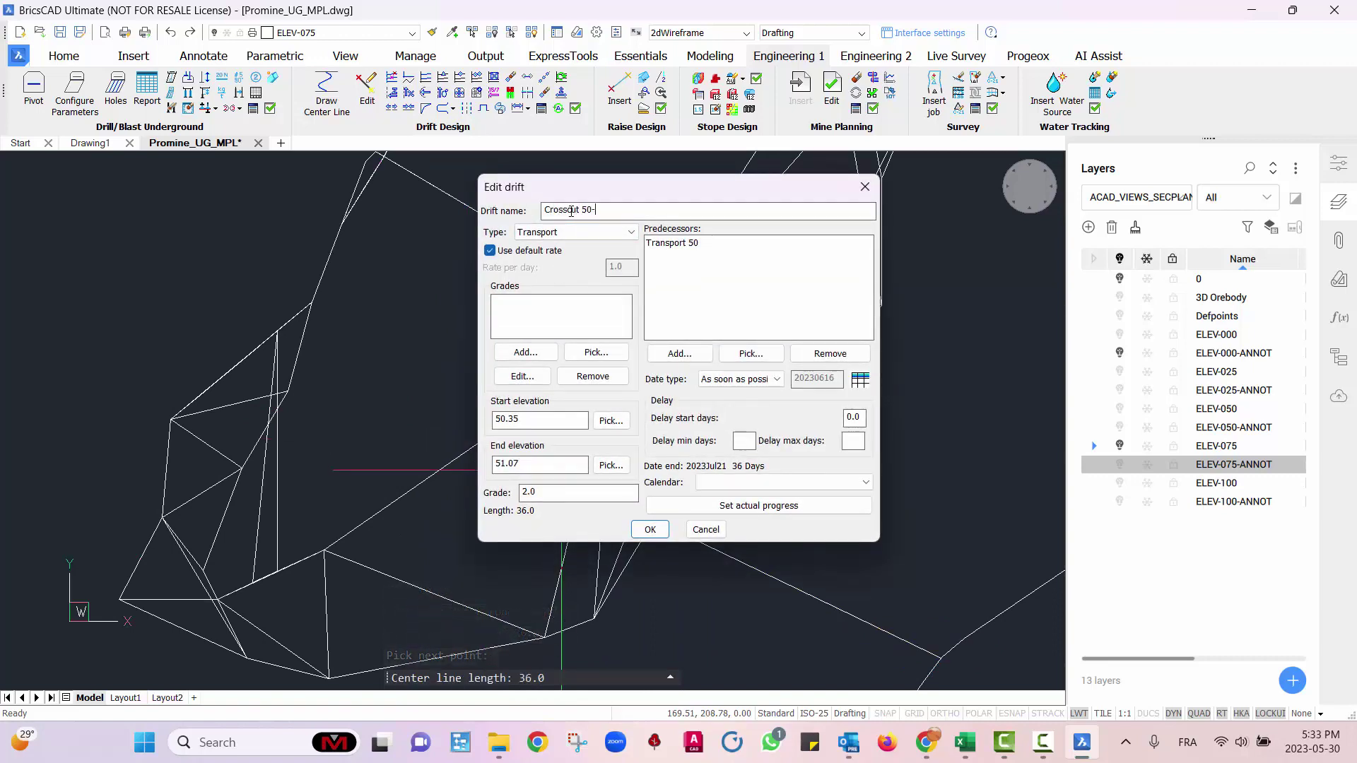
- Define the drift as Crosscut 50-1 of type Crosscut with the Vacations calendar, keeping Transport 50 as its predecessor
{"action": "left_click", "coordinate": [539, 234]}
{"action": "left_click", "coordinate": [564, 249]}
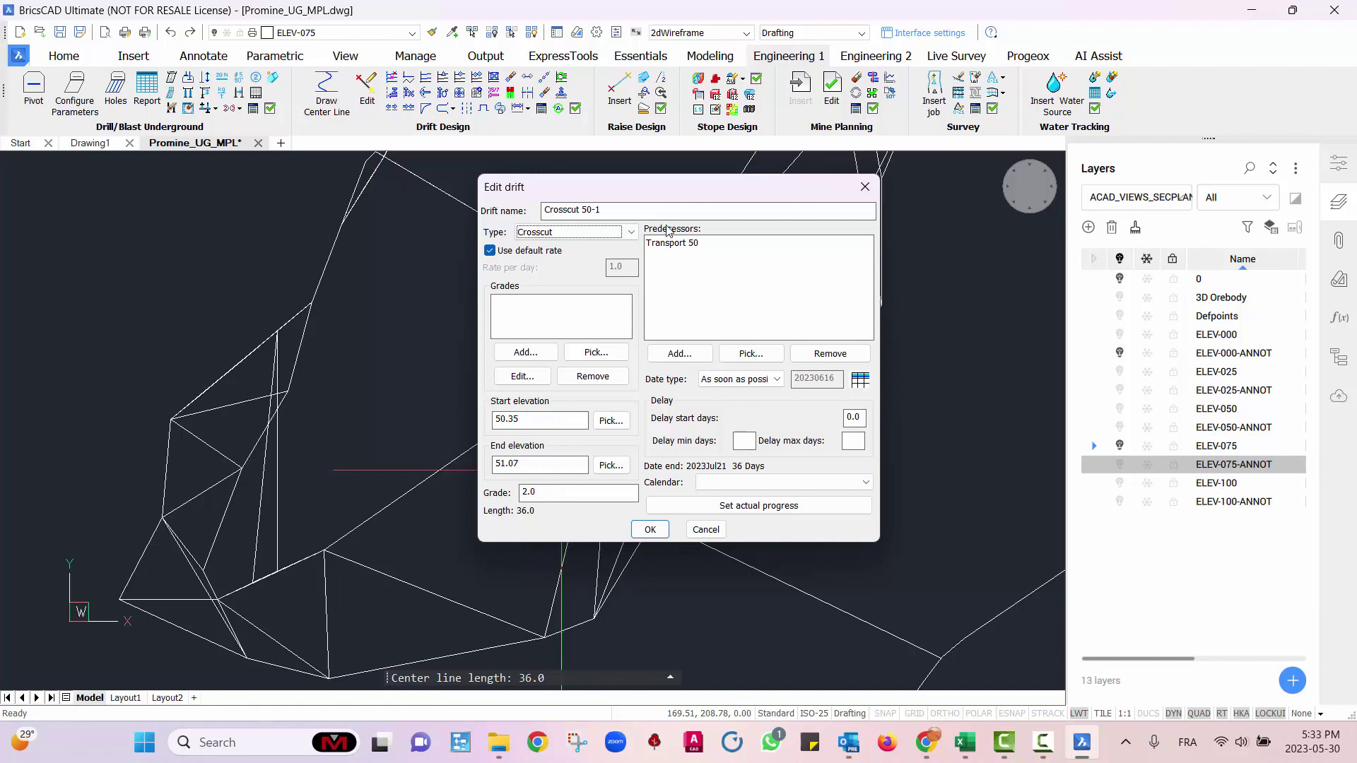
{"action": "left_click", "coordinate": [738, 483]}
{"action": "left_click", "coordinate": [750, 506]}
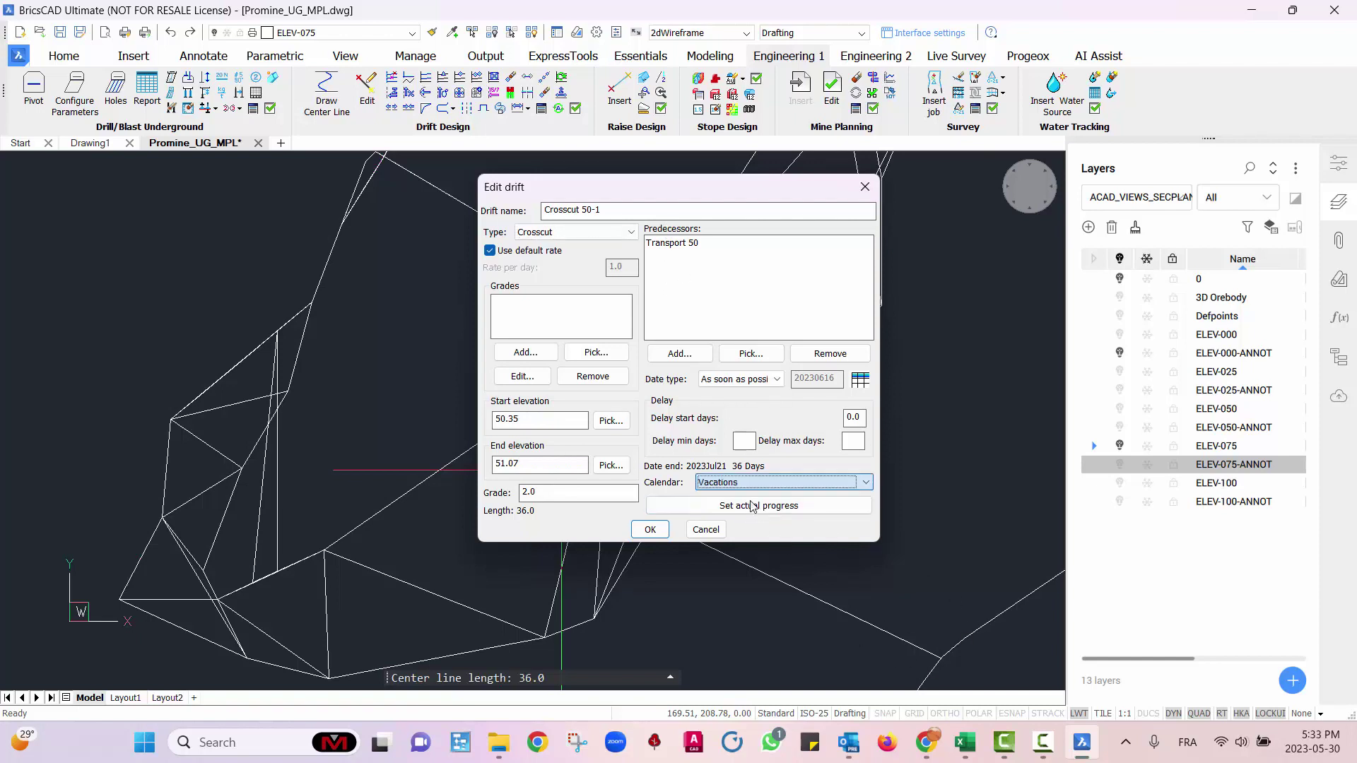
{"action": "left_click", "coordinate": [681, 247]}
{"action": "mouse_move", "coordinate": [964, 723]}
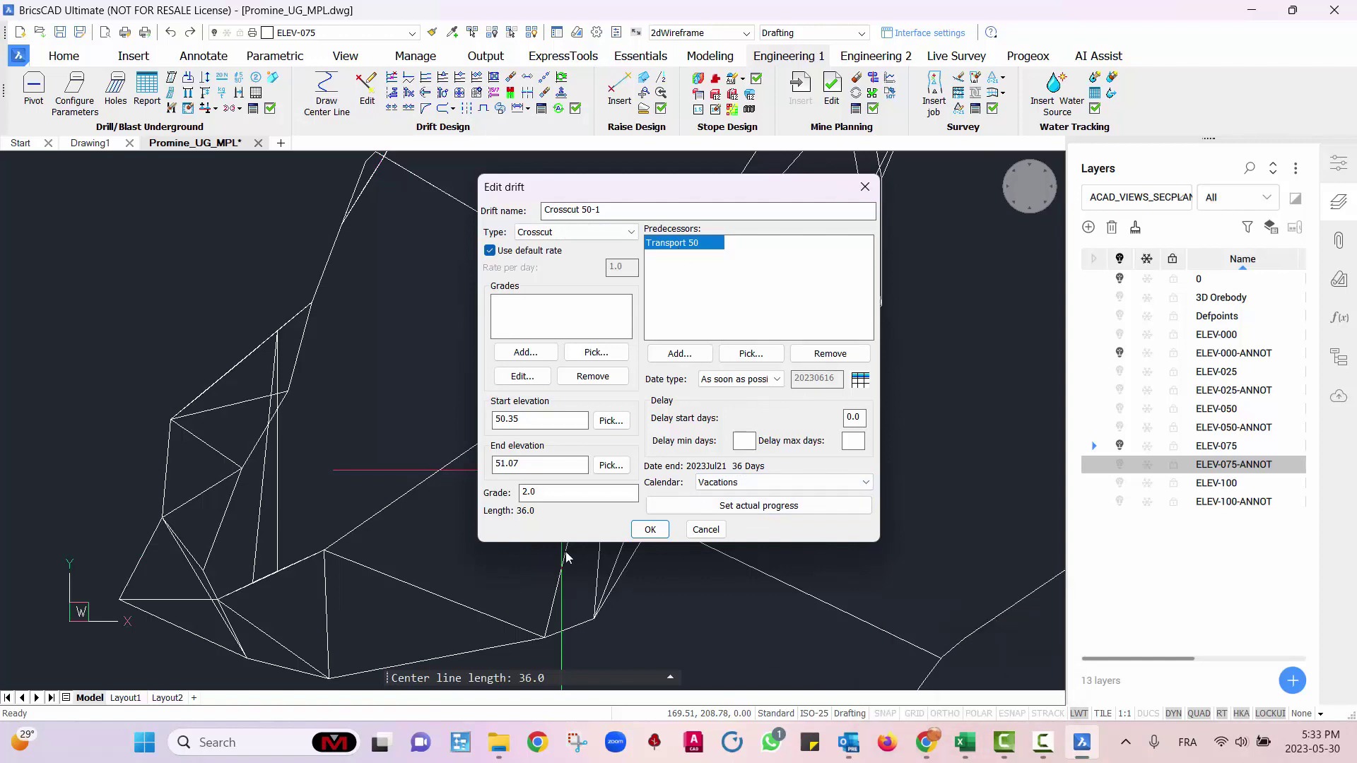
{"action": "left_click", "coordinate": [651, 530]}
- Insert a drift snapped to the nearest point on the transport drift's middle bend, running about 38 units west-northwest into the central stope
{"action": "scroll", "coordinate": [794, 585], "scroll_direction": "down", "scroll_amount": 3}
{"action": "scroll", "coordinate": [923, 539], "scroll_direction": "up", "scroll_amount": 6}
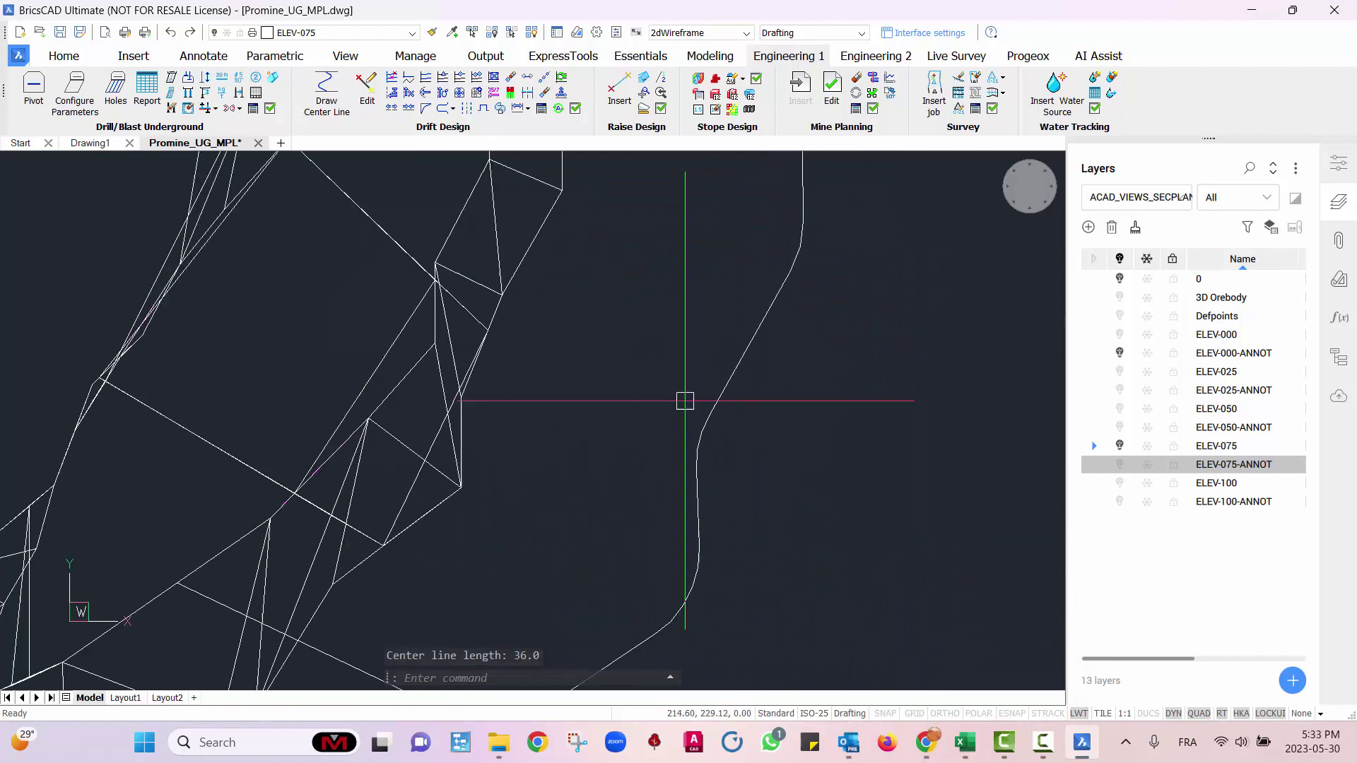
{"action": "left_click", "coordinate": [800, 86]}
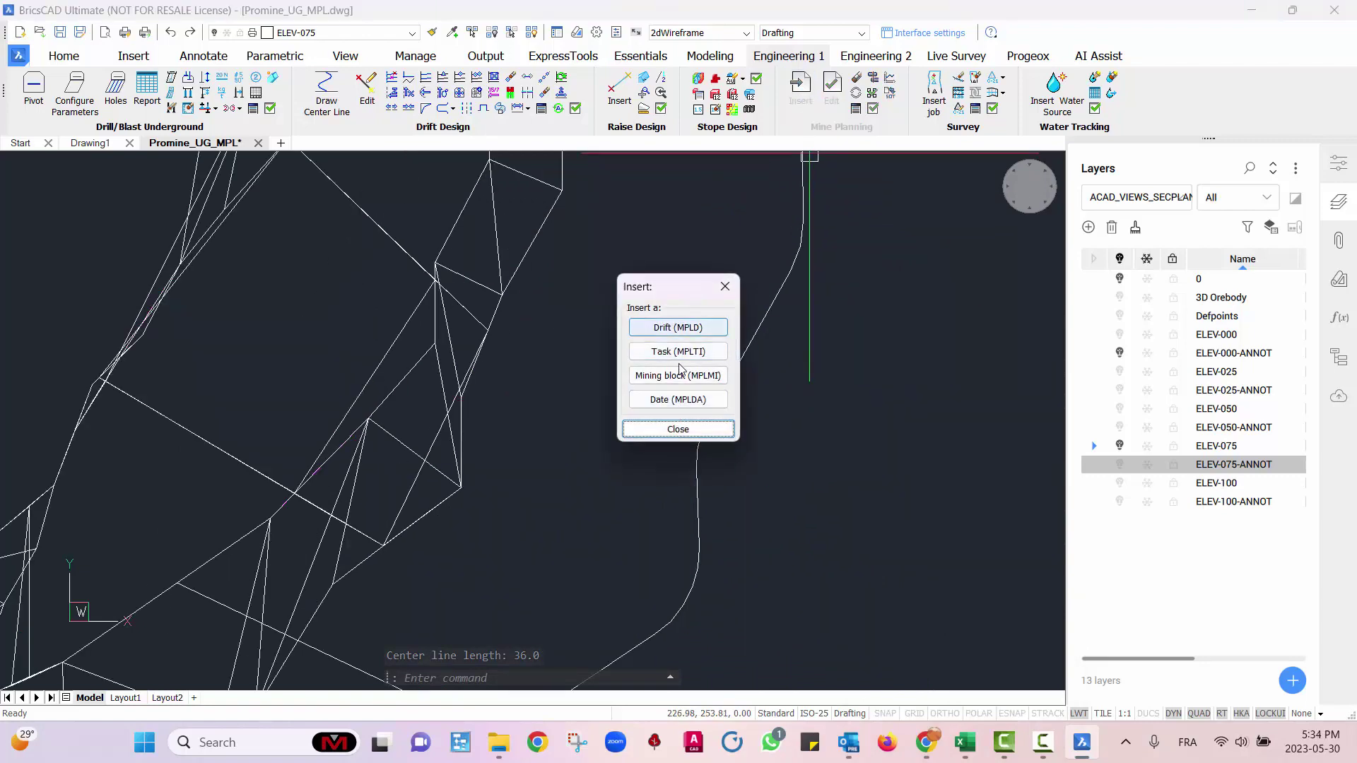
{"action": "left_click", "coordinate": [678, 327]}
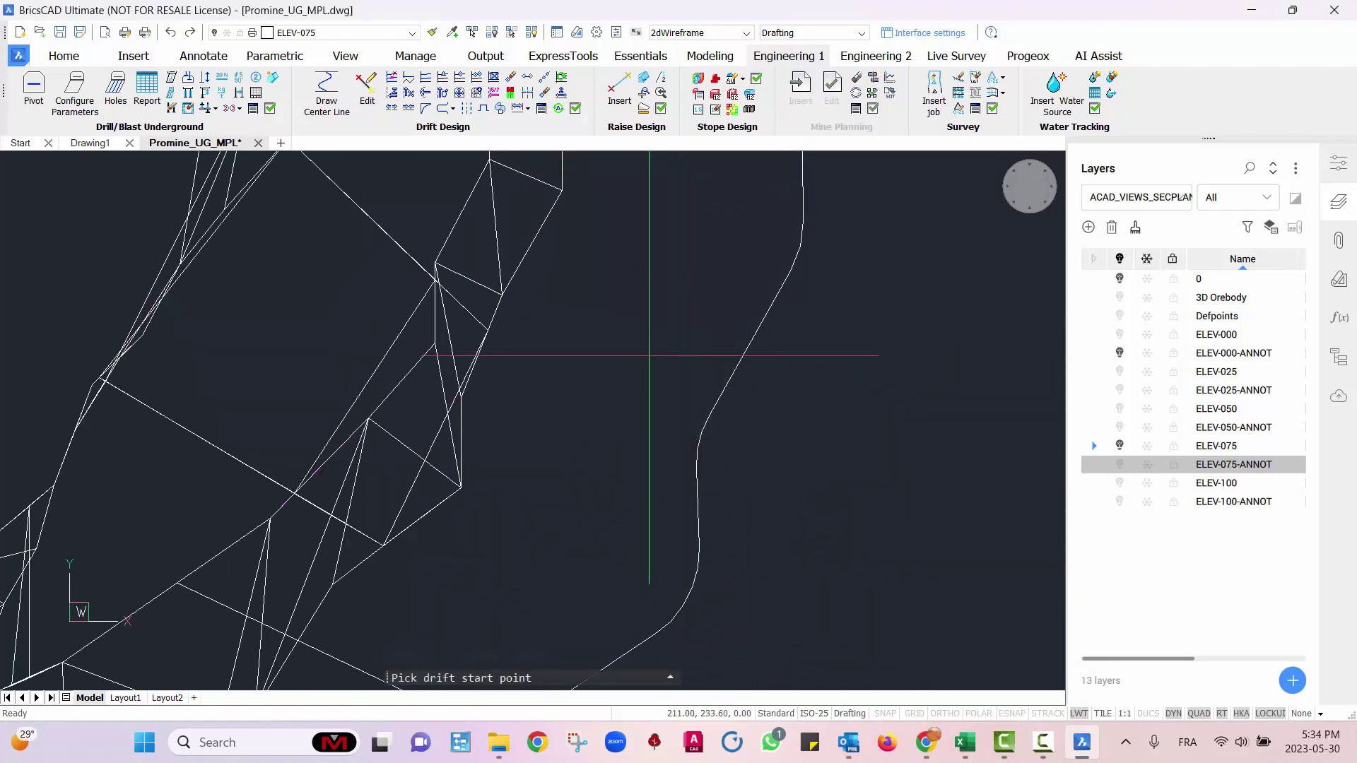
{"action": "right_click", "coordinate": [698, 498], "text": "shift"}
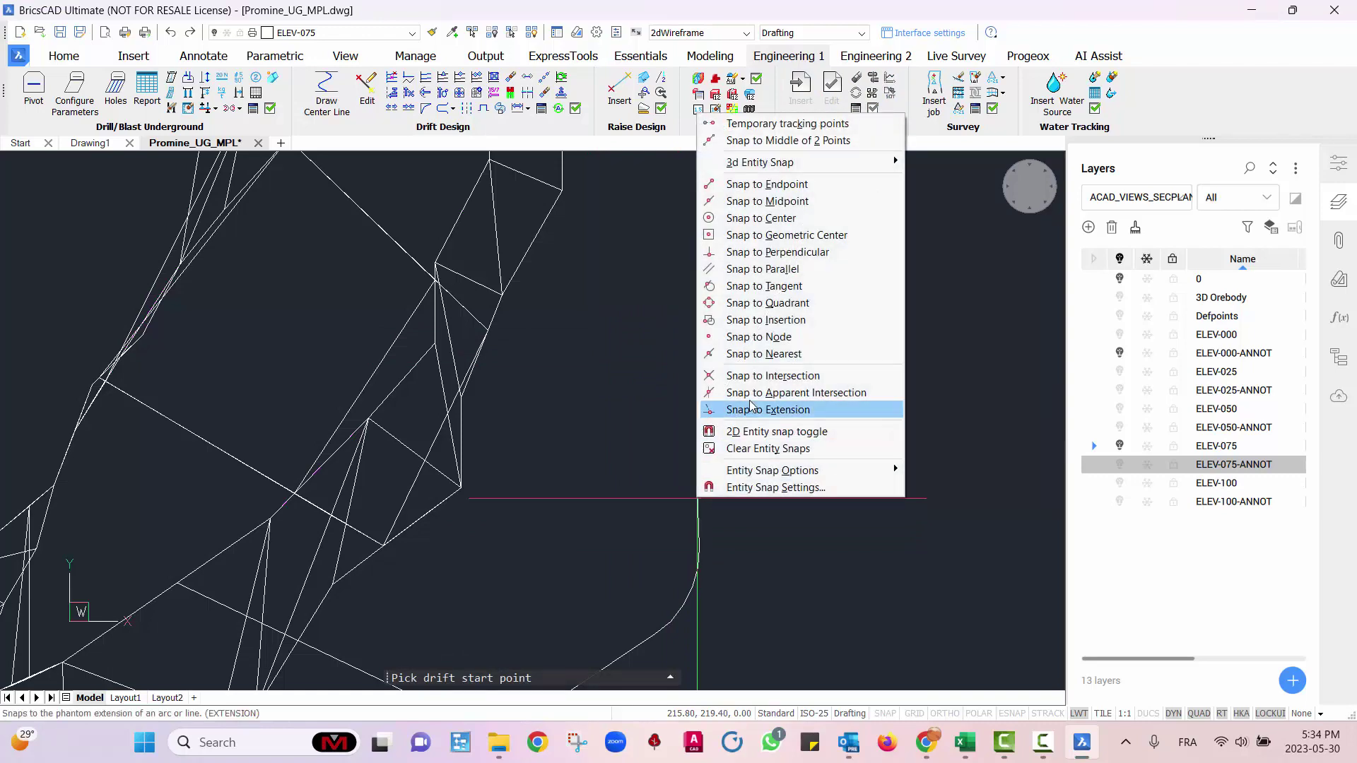
{"action": "left_click", "coordinate": [753, 360]}
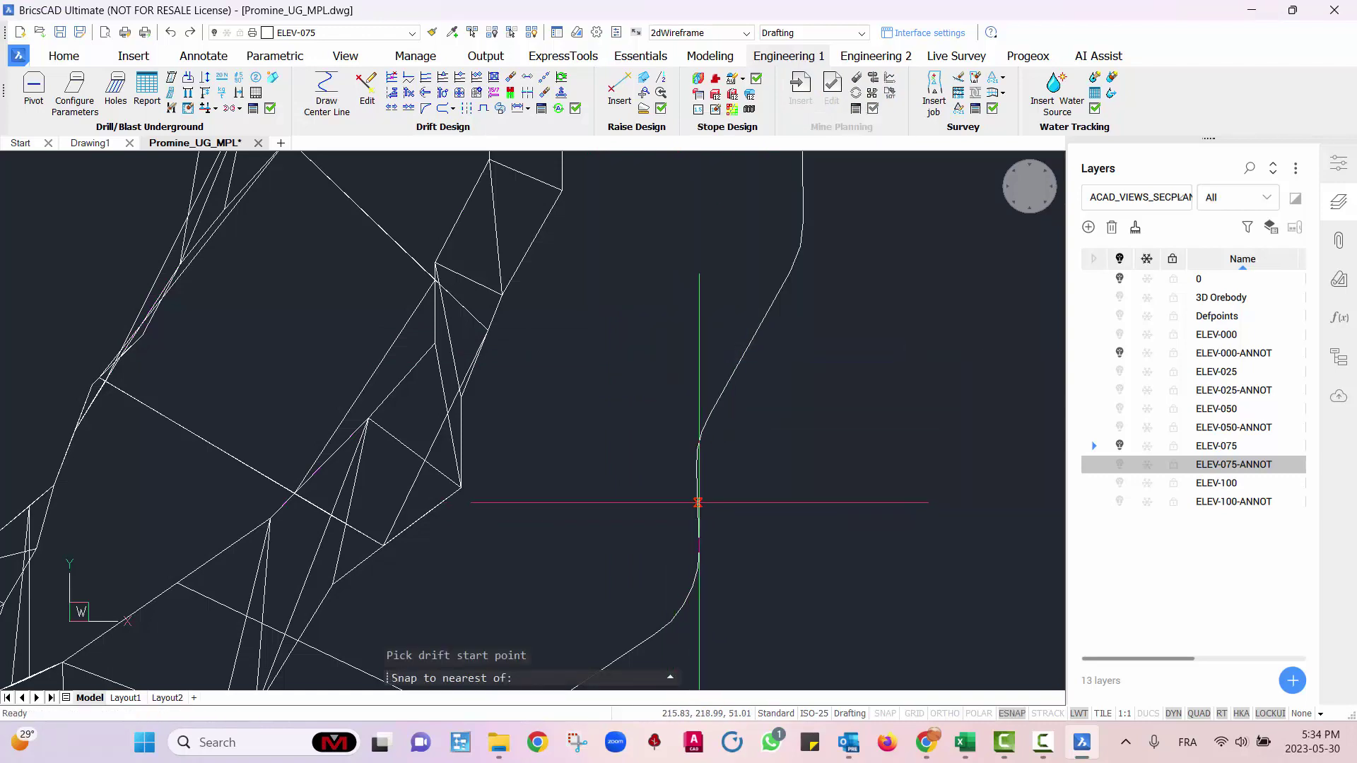
{"action": "left_click", "coordinate": [697, 449]}
{"action": "left_click", "coordinate": [328, 362]}
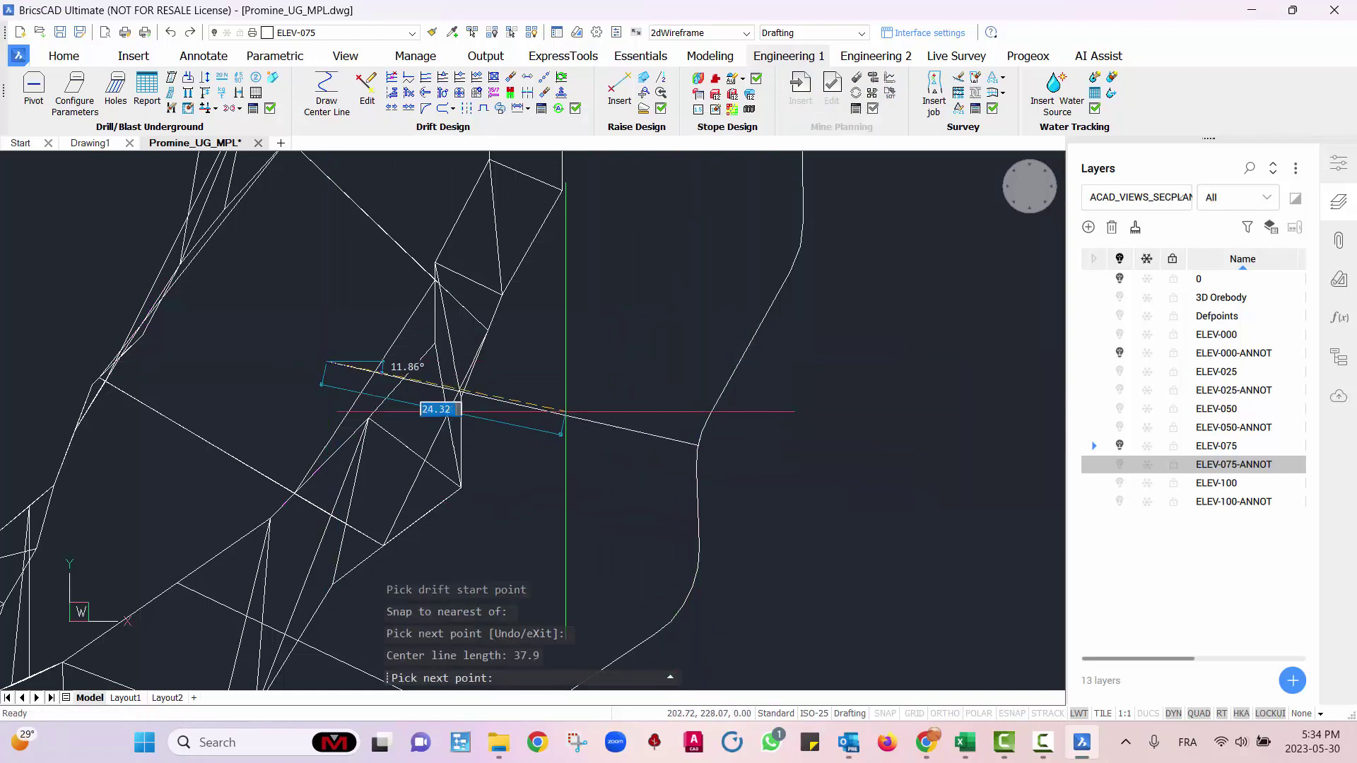
{"action": "key", "text": "Return"}
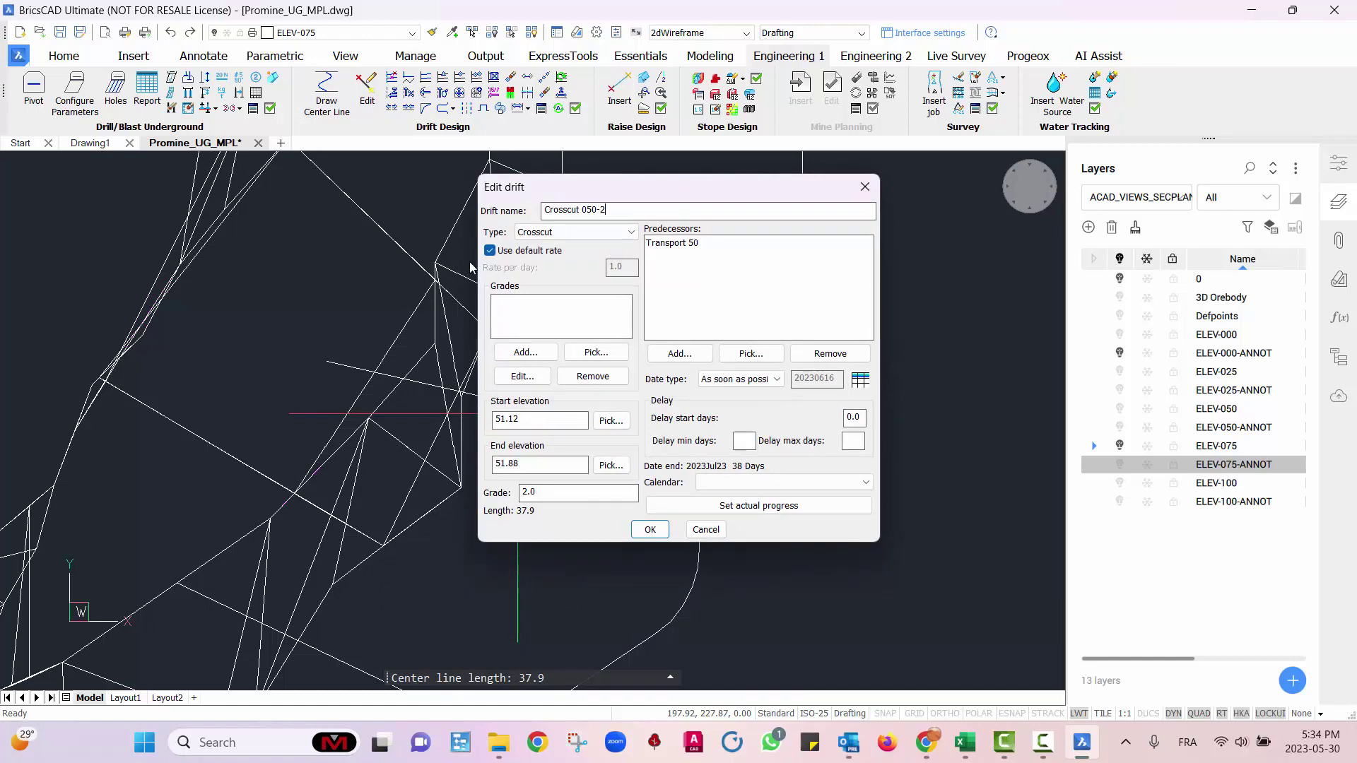
- Define the drift as Crosscut 050-2 of type Crosscut and assign it a calendar, keeping Transport 50 as its predecessor
{"action": "left_click", "coordinate": [756, 485]}
{"action": "left_click", "coordinate": [755, 513]}
{"action": "left_click", "coordinate": [650, 529]}
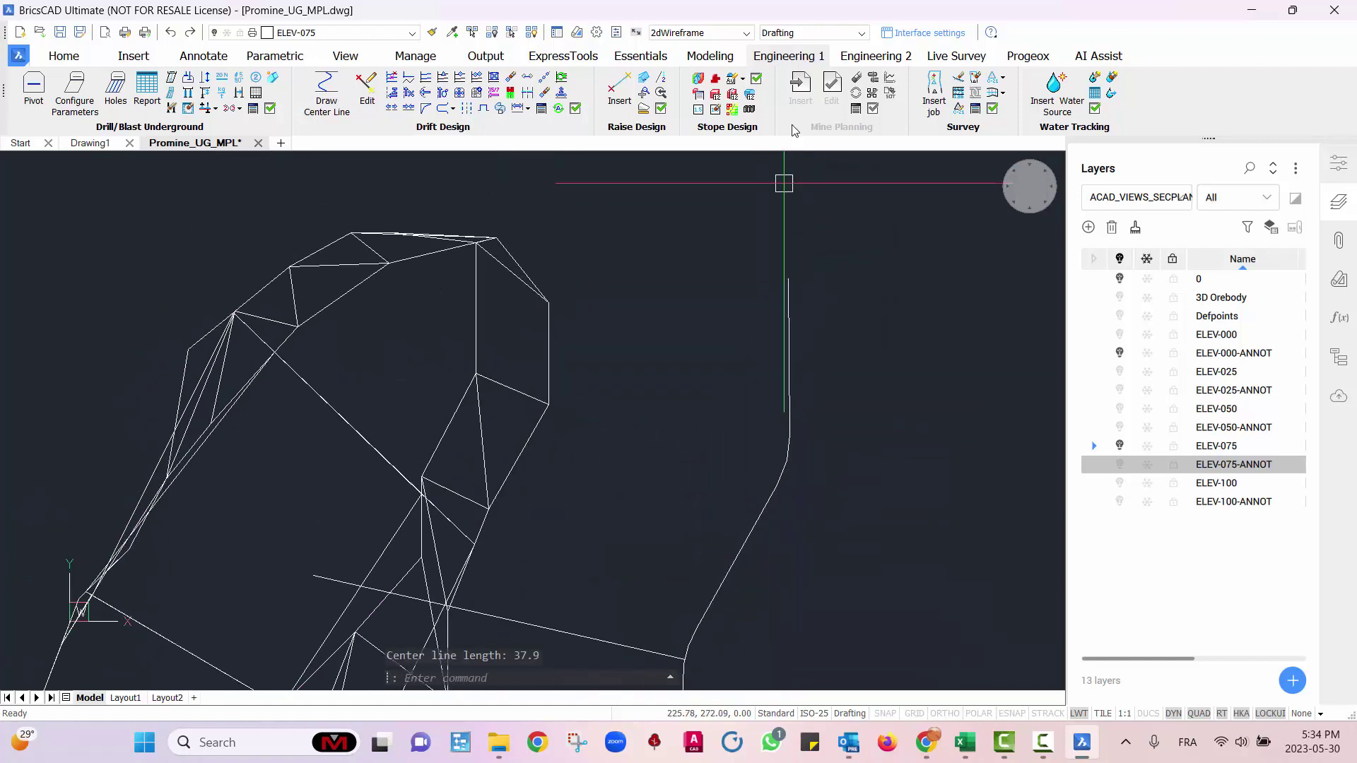
- Insert a drift snapped to the nearest point on the transport drift's northern bend, running about 37 units west-northwest into the northern stope
{"action": "left_click", "coordinate": [800, 90]}
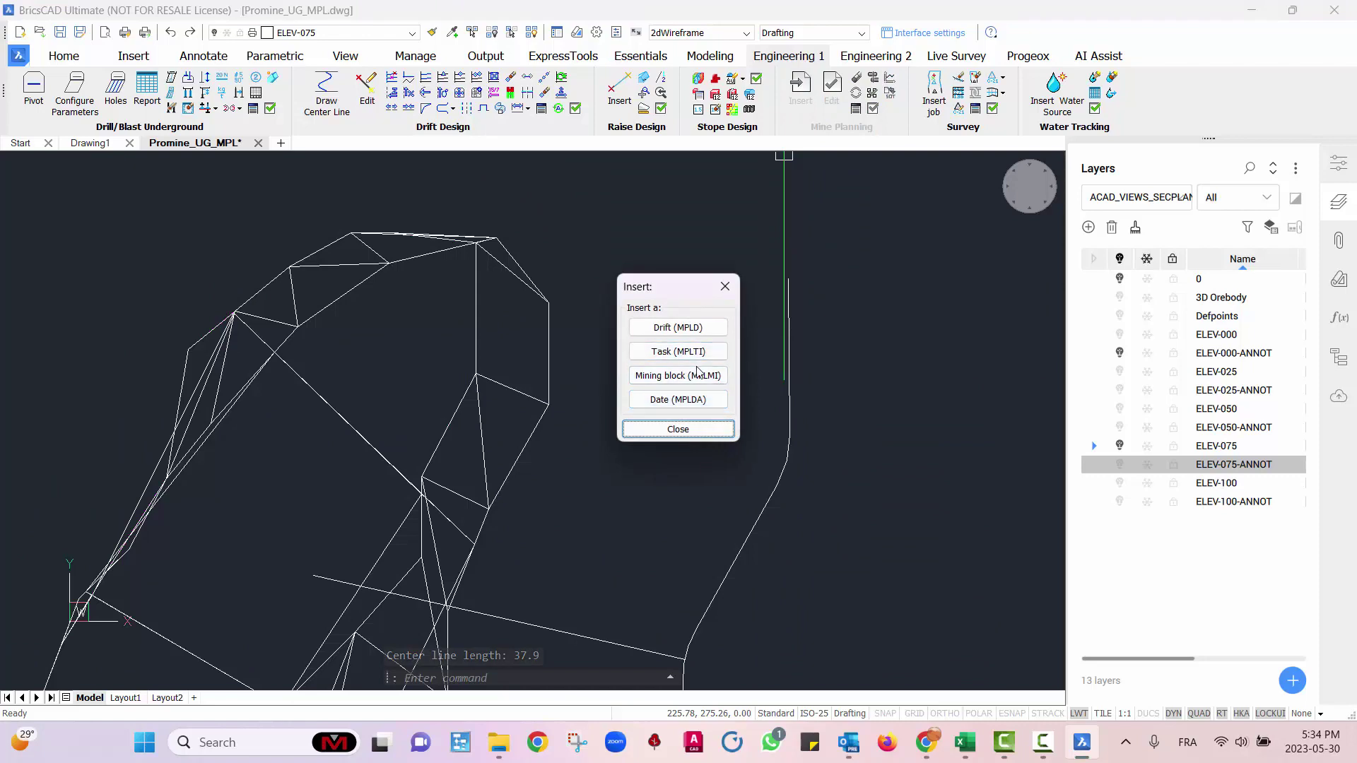
{"action": "left_click", "coordinate": [680, 329]}
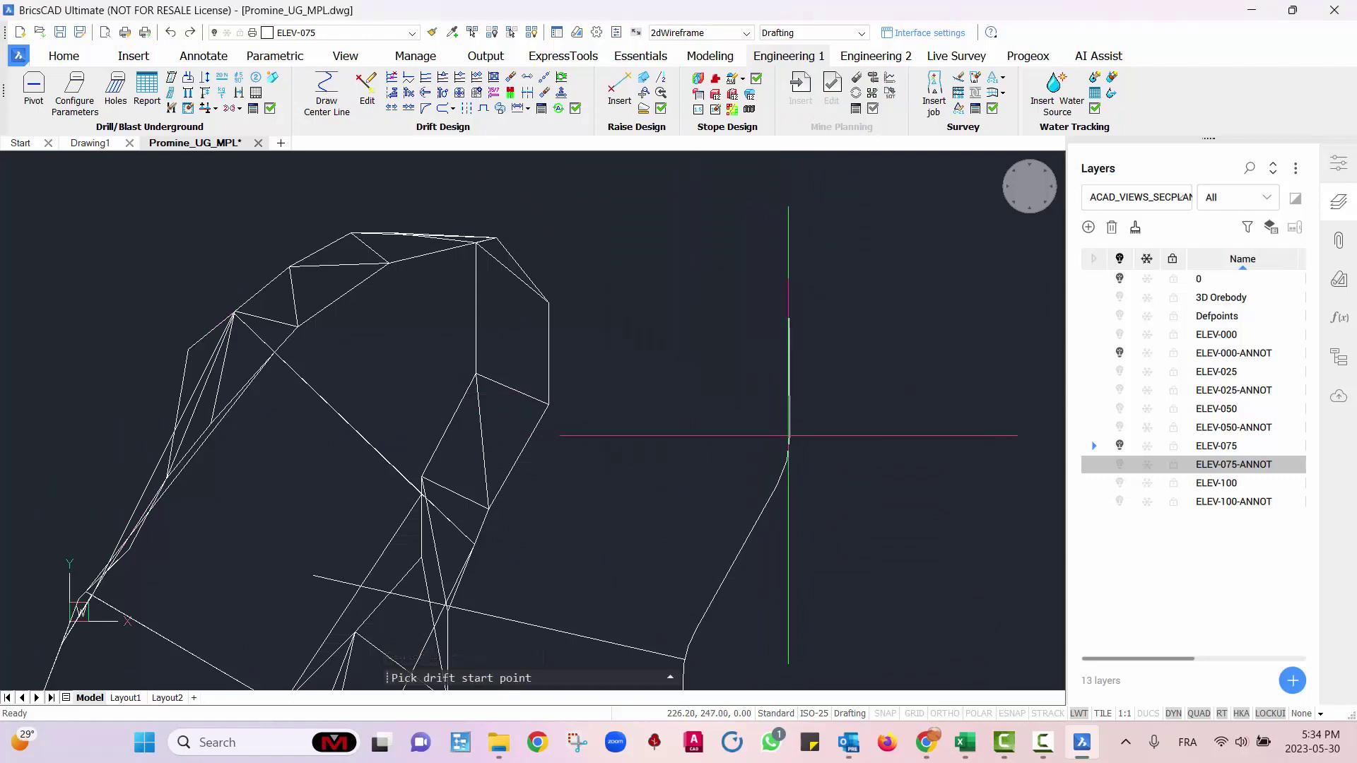
{"action": "right_click", "coordinate": [774, 447], "text": "shift"}
{"action": "left_click", "coordinate": [856, 292]}
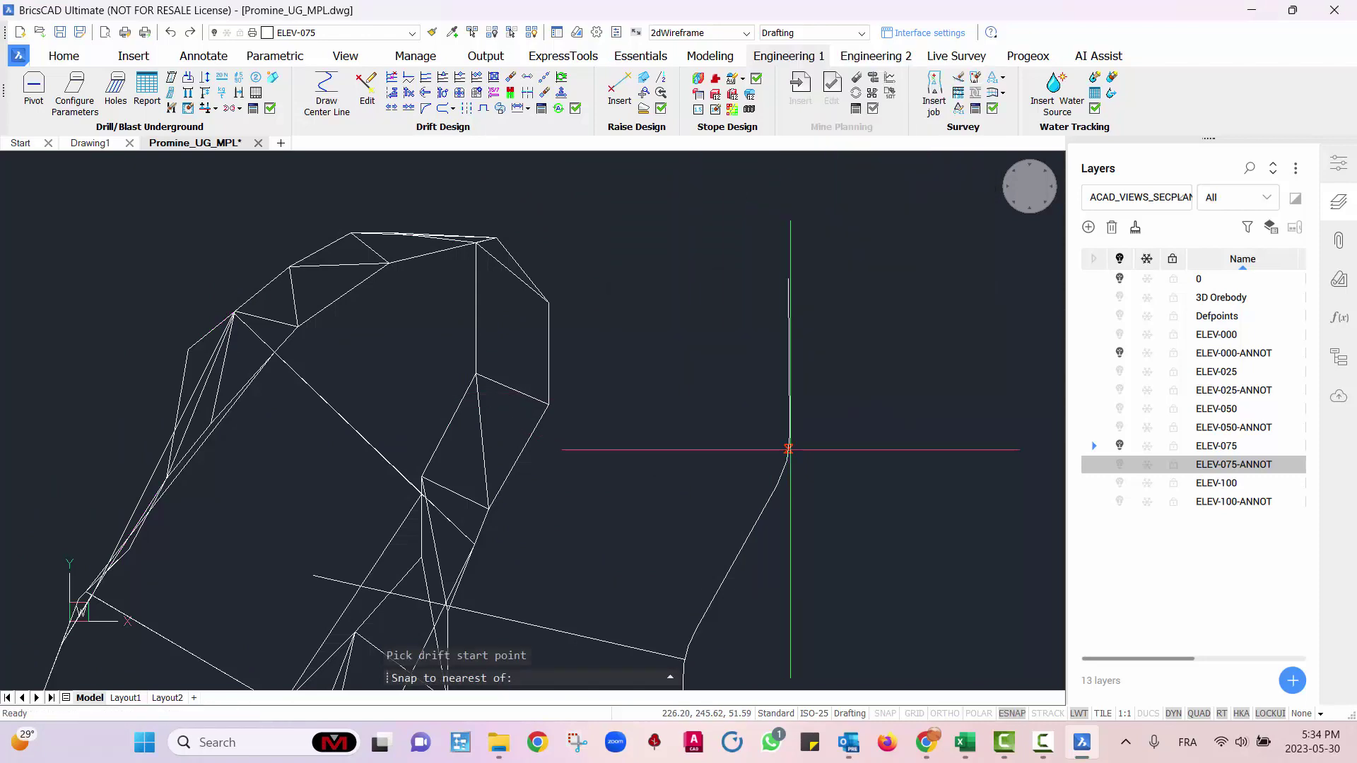
{"action": "left_click", "coordinate": [787, 450]}
{"action": "left_click", "coordinate": [434, 340]}
{"action": "key", "text": "Return"}
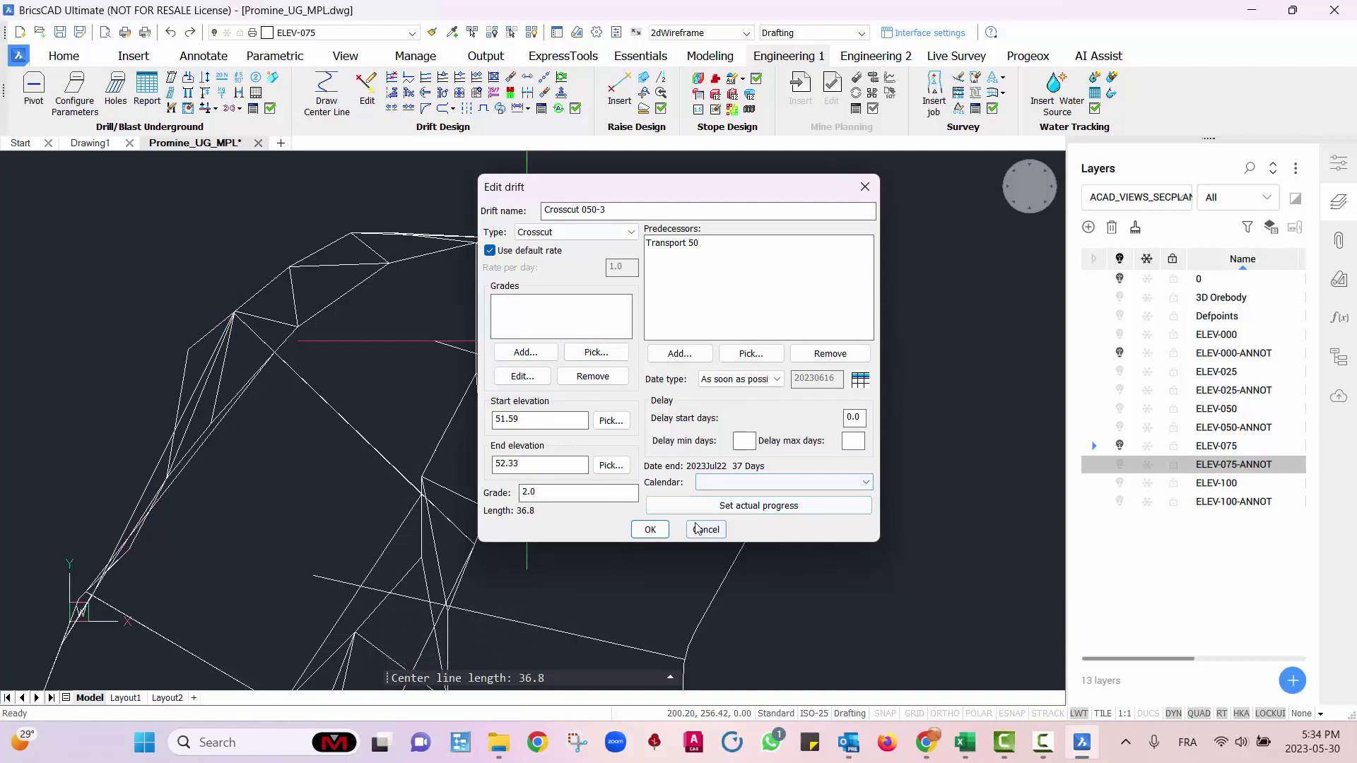
- Define the drift as Crosscut 050-3 of type Crosscut and assign it a calendar, keeping Transport 50 as its predecessor
{"action": "left_click", "coordinate": [730, 482]}
{"action": "left_click", "coordinate": [764, 506]}
{"action": "left_click", "coordinate": [646, 532]}
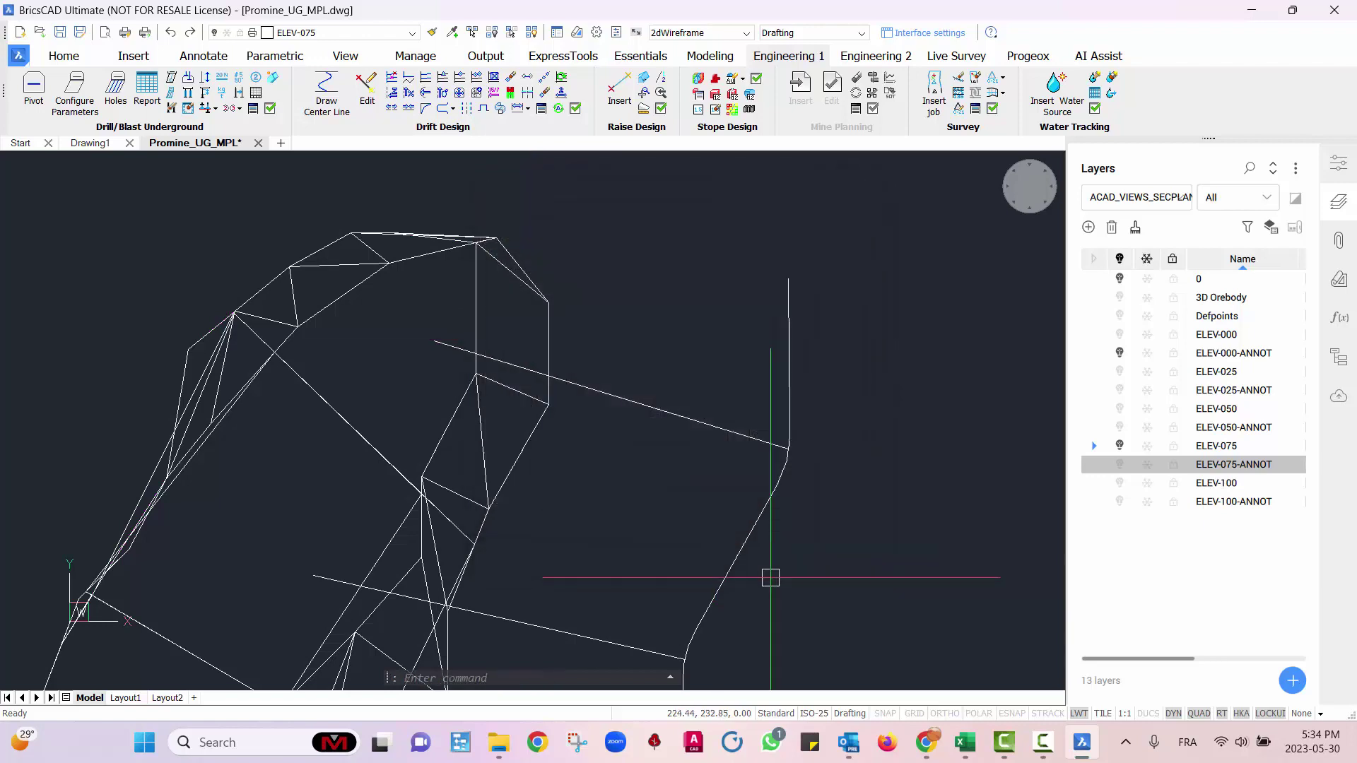
- Examine the three crosscuts and the stopes from a tilted 3D view, and restore the plan view
{"action": "scroll", "coordinate": [742, 576], "scroll_direction": "down", "scroll_amount": 5}
{"action": "middle_click_drag", "start_coordinate": [712, 594], "coordinate": [763, 409]}
{"action": "mouse_move", "coordinate": [757, 548]}
{"action": "middle_mouse_down", "text": "shift"}
{"action": "mouse_move", "coordinate": [776, 549]}
{"action": "mouse_move", "coordinate": [819, 428]}
{"action": "mouse_move", "coordinate": [460, 461]}
{"action": "mouse_move", "coordinate": [624, 469]}
{"action": "mouse_move", "coordinate": [903, 444]}
{"action": "mouse_move", "coordinate": [723, 456]}
{"action": "mouse_move", "coordinate": [675, 482]}
{"action": "middle_mouse_up", "text": "shift"}
{"action": "scroll", "coordinate": [700, 505], "scroll_direction": "up", "scroll_amount": 2}
{"action": "scroll", "coordinate": [624, 564], "scroll_direction": "up", "scroll_amount": 2}
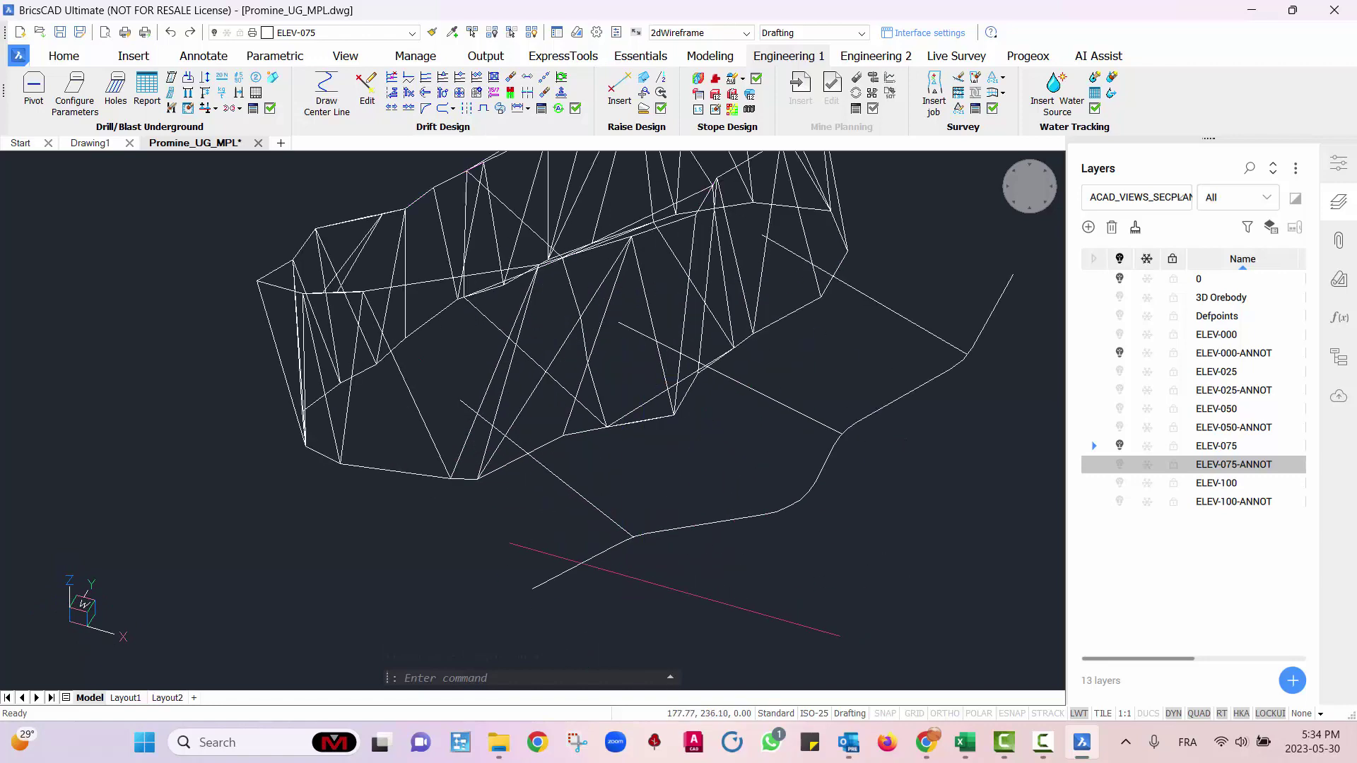
{"action": "left_click", "coordinate": [1052, 201]}
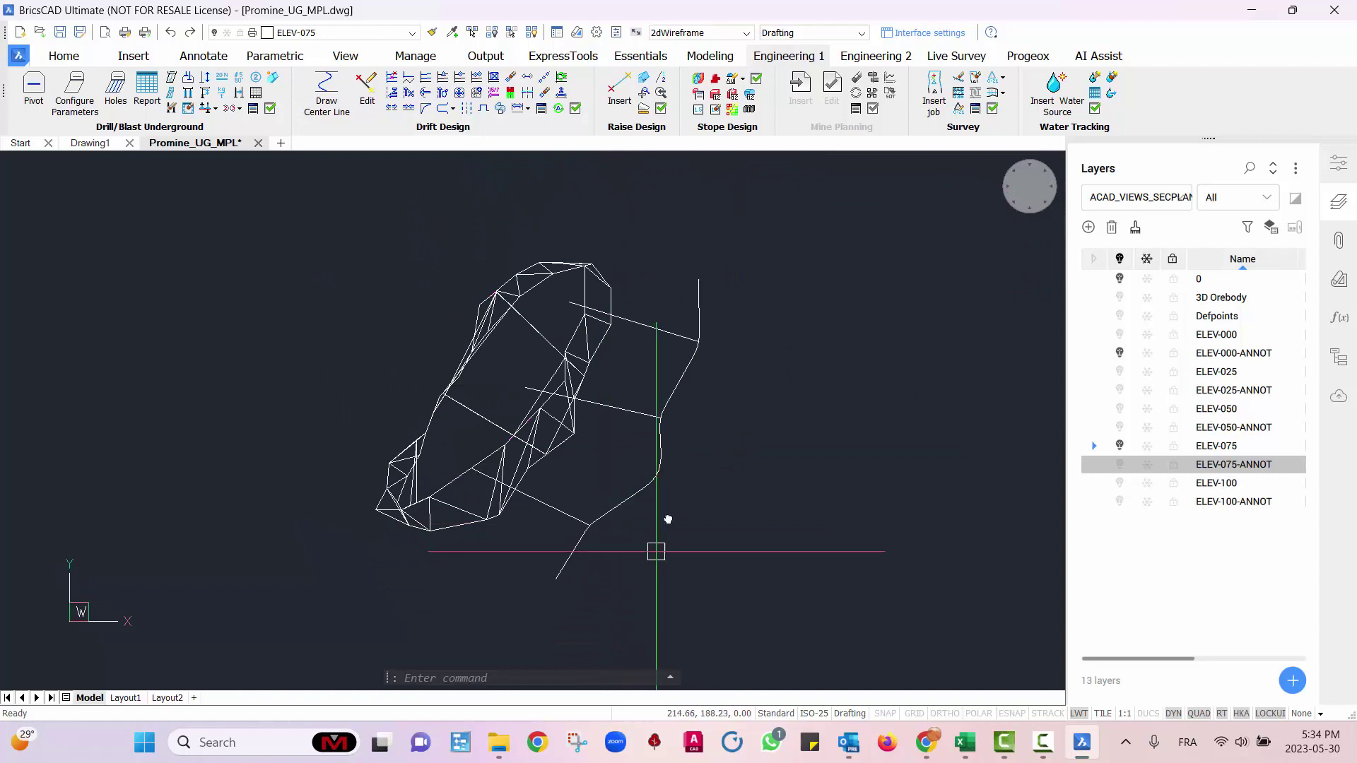
- Insert a Drift Drill/Blast task just south of the junction between the southern crosscut and the transport drift
{"action": "scroll", "coordinate": [679, 449], "scroll_direction": "up", "scroll_amount": 3}
{"action": "left_click", "coordinate": [801, 92]}
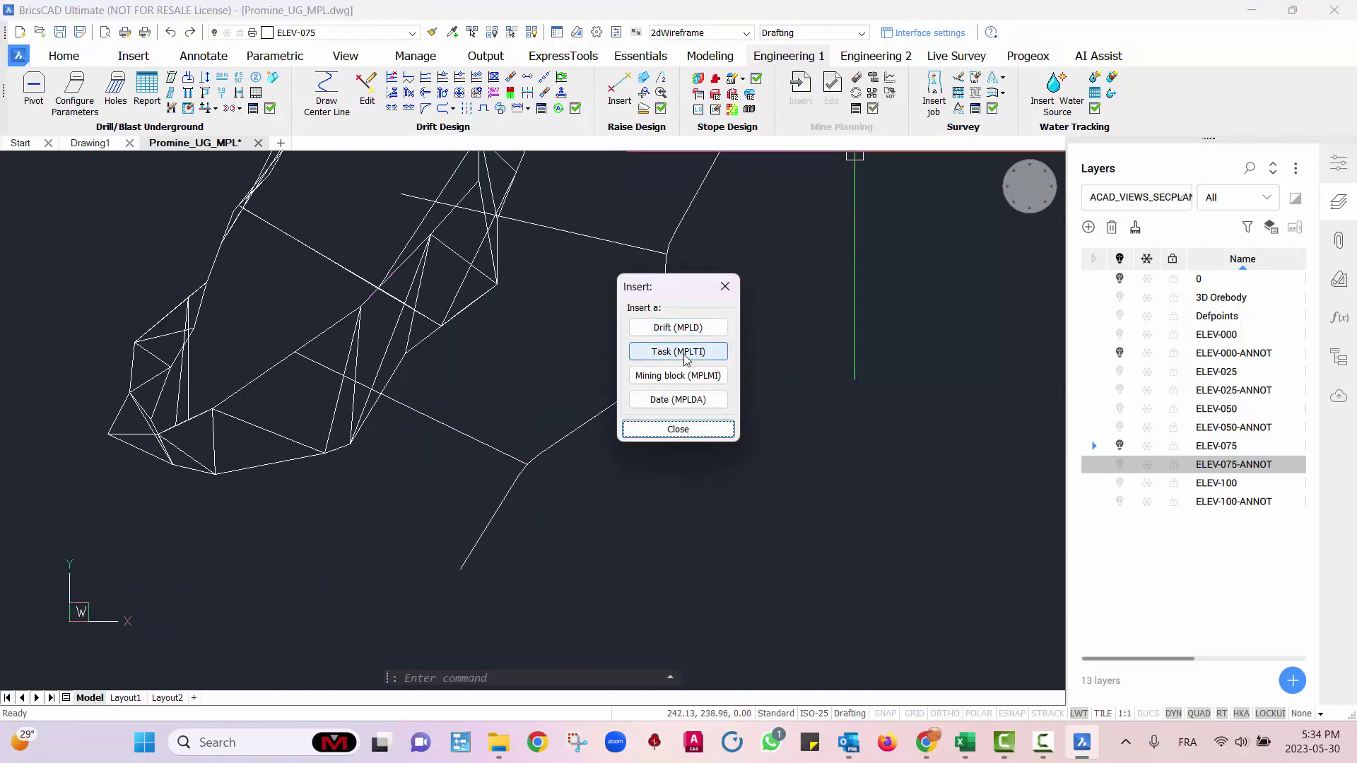
{"action": "left_click", "coordinate": [695, 351]}
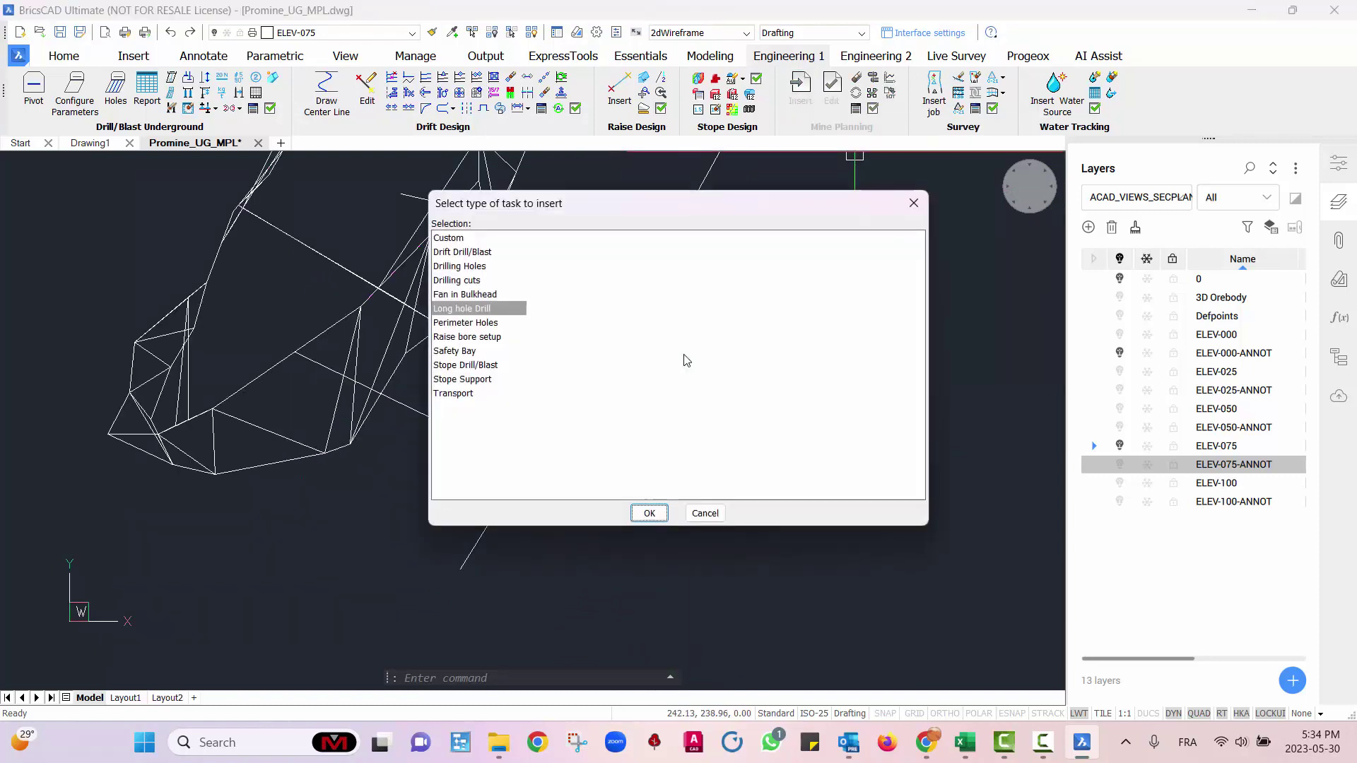
{"action": "left_click", "coordinate": [464, 252]}
{"action": "left_click", "coordinate": [648, 513]}
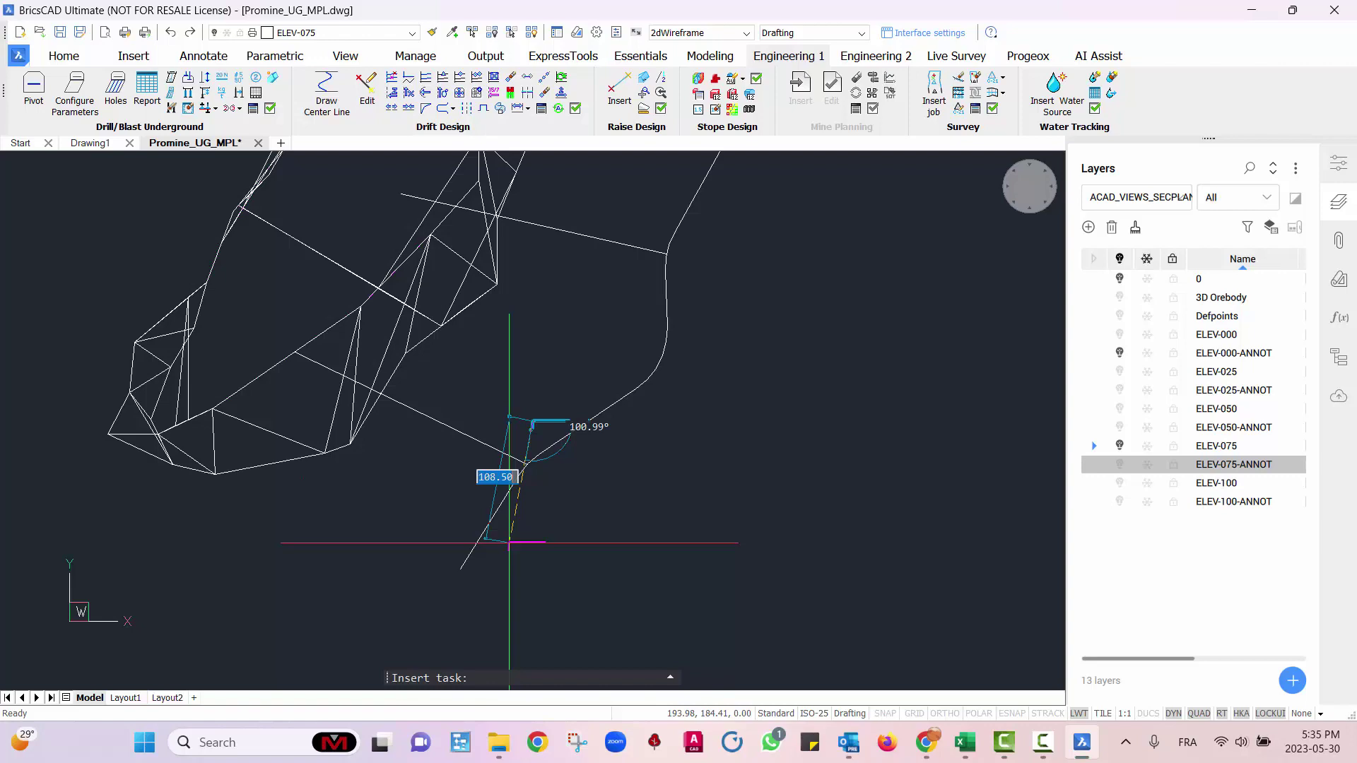
{"action": "scroll", "coordinate": [509, 543], "scroll_direction": "up", "scroll_amount": 2}
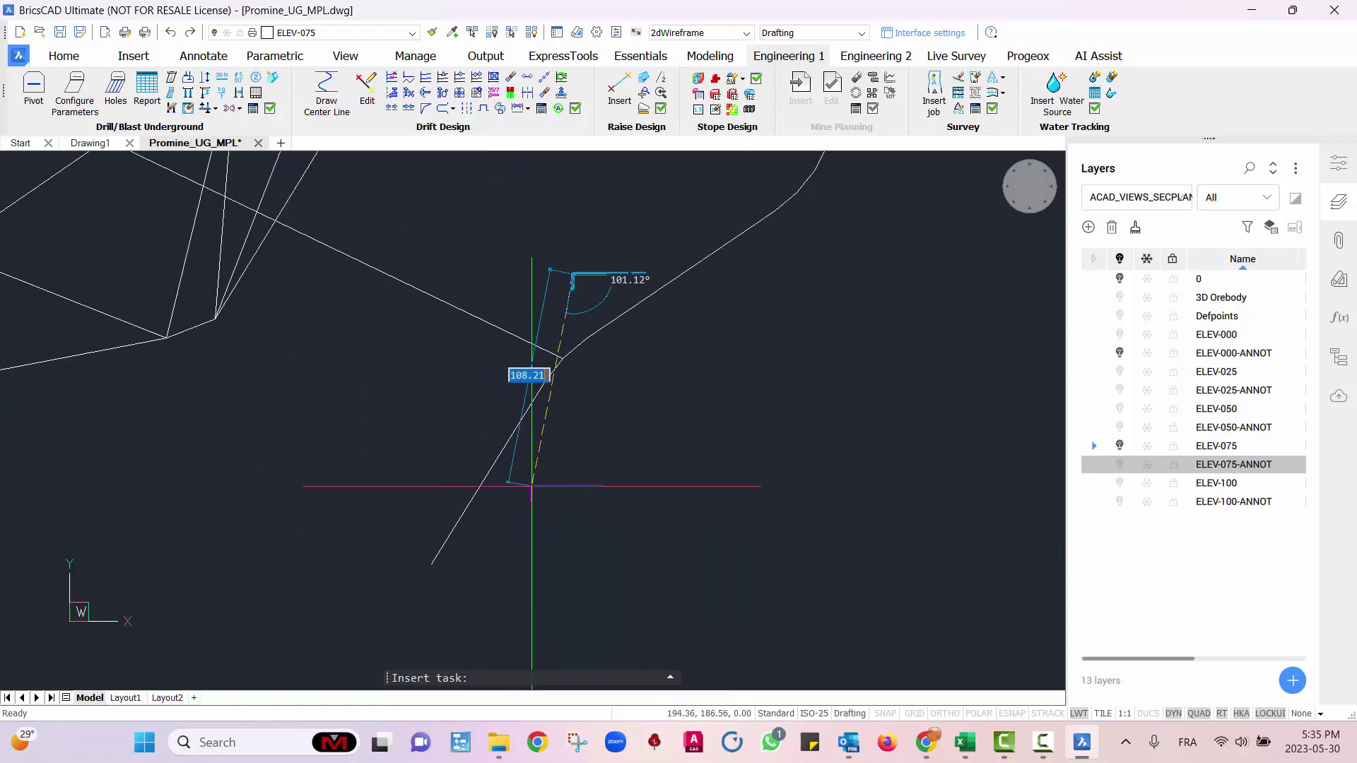
{"action": "scroll", "coordinate": [555, 453], "scroll_direction": "down", "scroll_amount": 4}
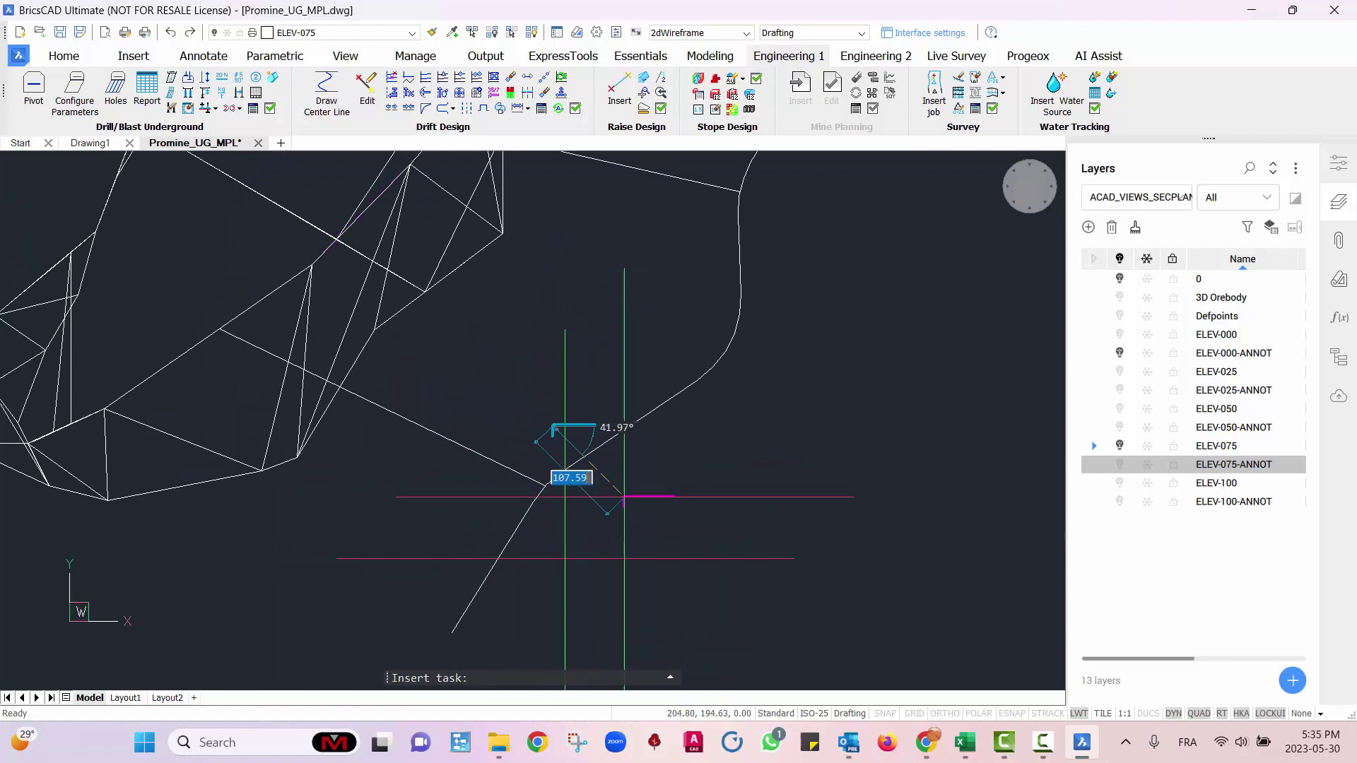
{"action": "scroll", "coordinate": [592, 561], "scroll_direction": "up", "scroll_amount": 2}
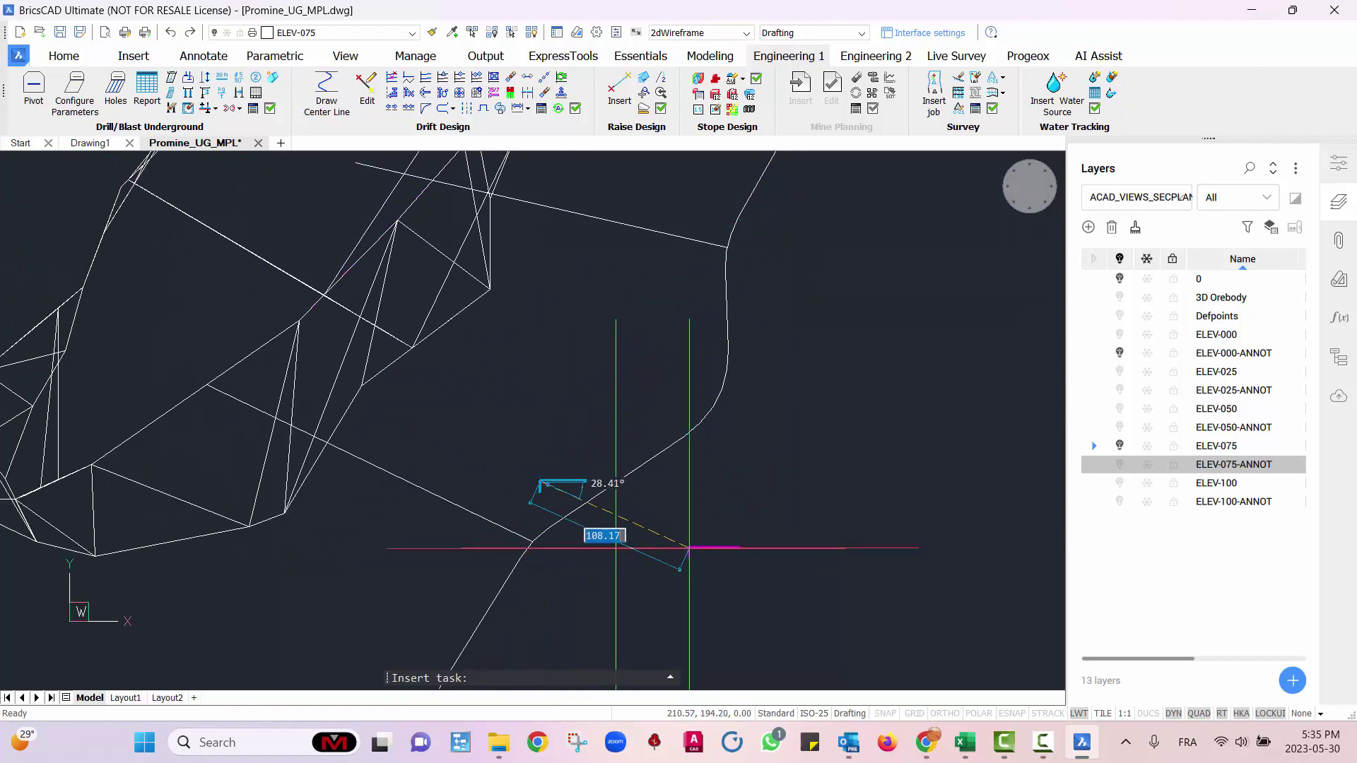
{"action": "scroll", "coordinate": [630, 584], "scroll_direction": "down", "scroll_amount": 2}
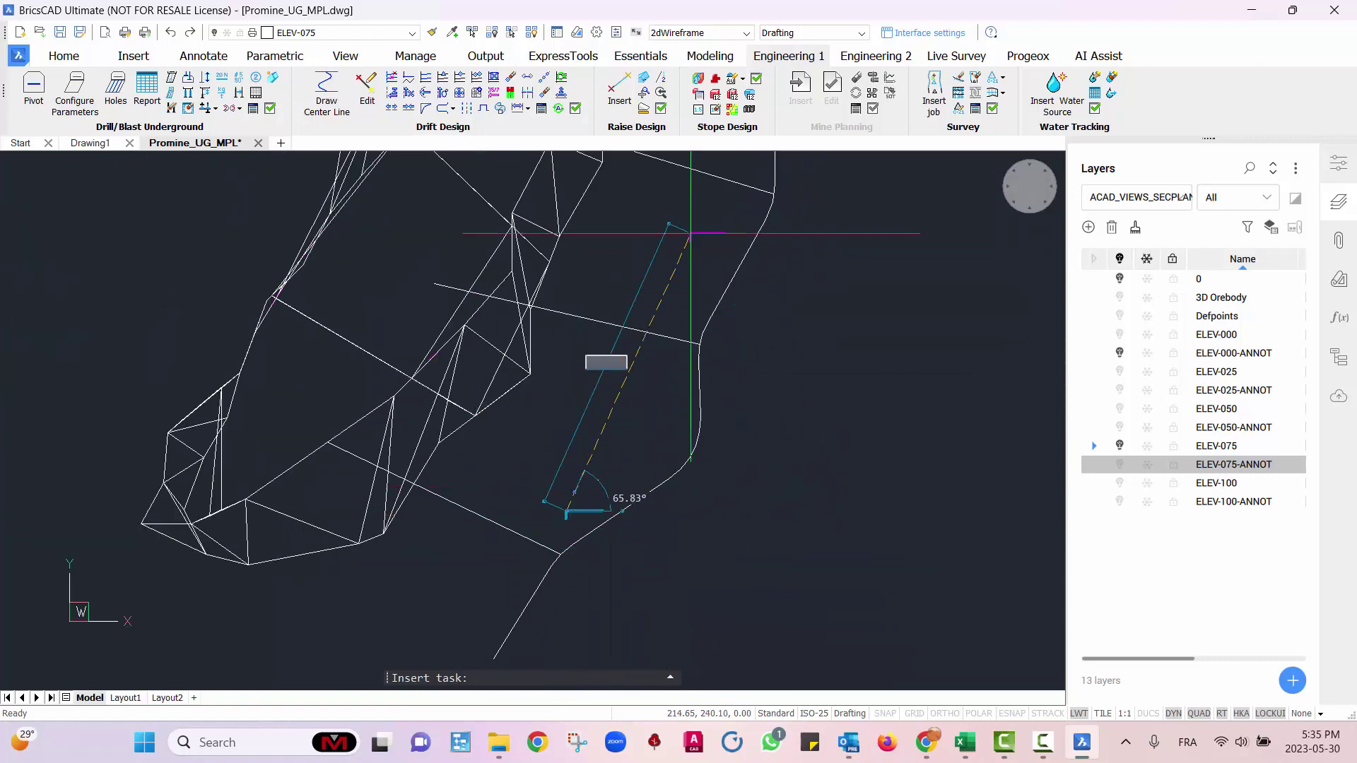
{"action": "middle_click_drag", "start_coordinate": [750, 448], "coordinate": [744, 343]}
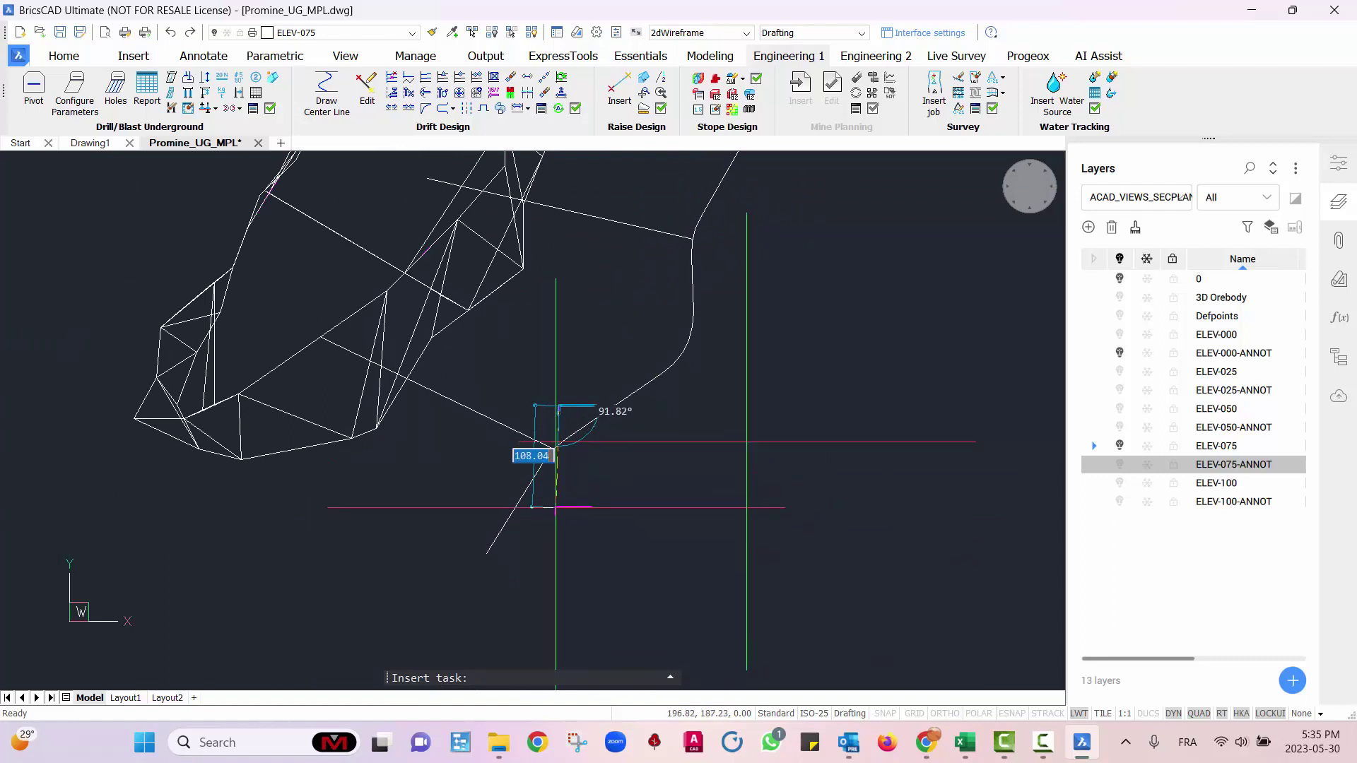
{"action": "scroll", "coordinate": [624, 531], "scroll_direction": "down", "scroll_amount": 2}
{"action": "scroll", "coordinate": [626, 516], "scroll_direction": "up", "scroll_amount": 1}
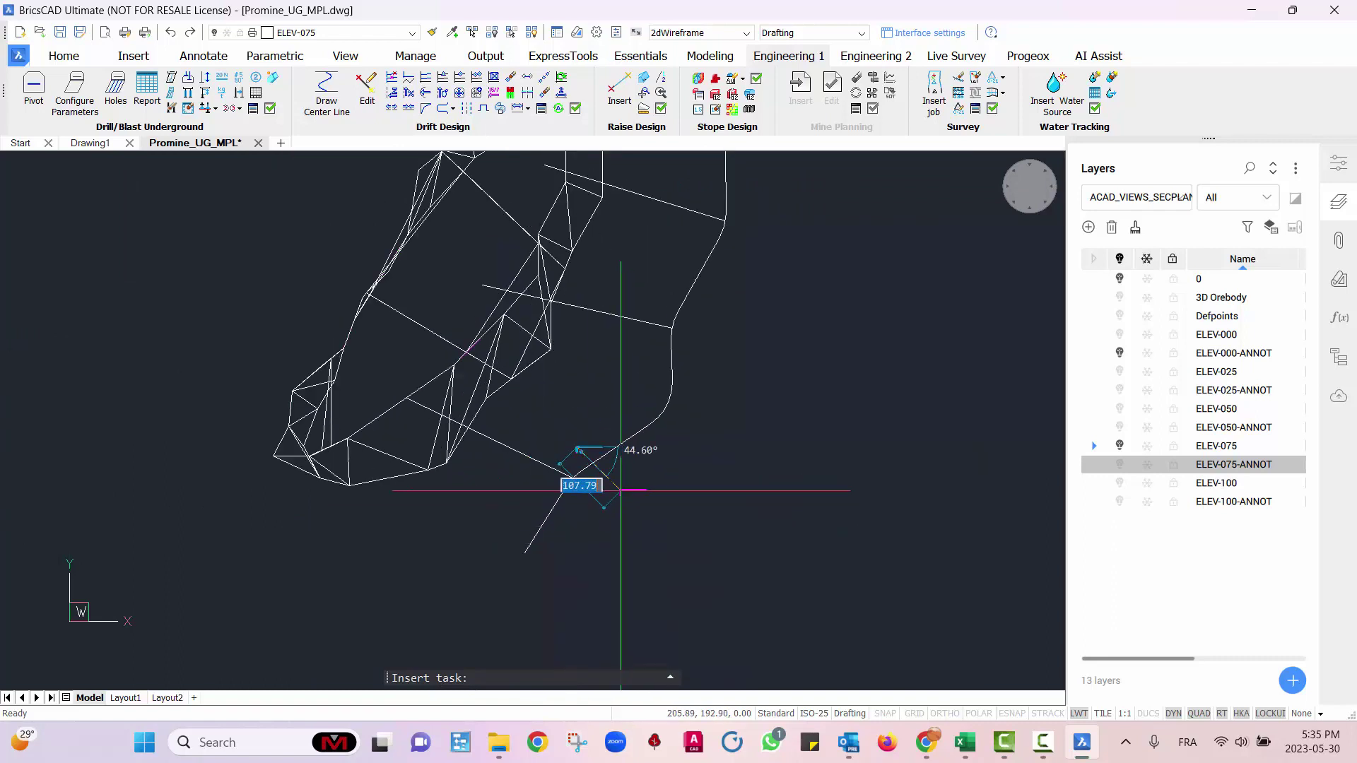
{"action": "left_click", "coordinate": [576, 450]}
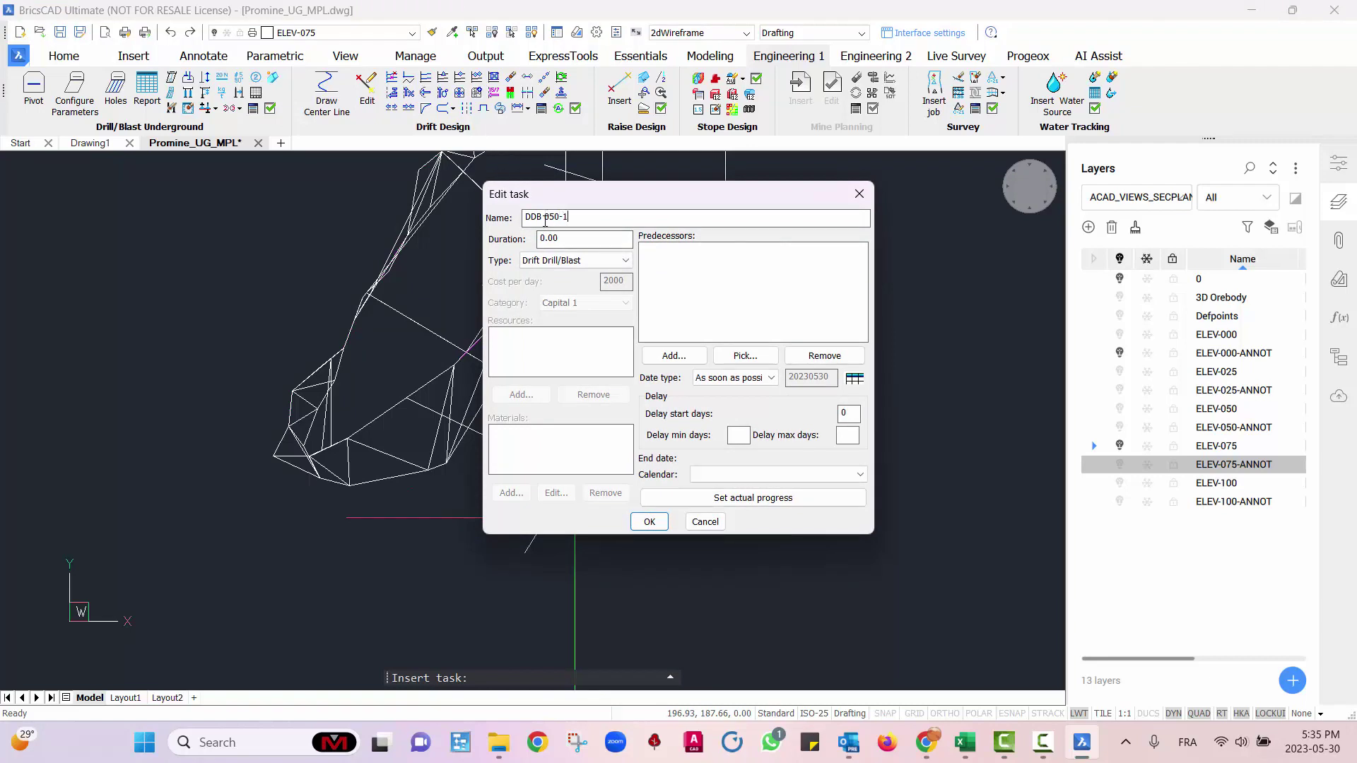
- Name the task Transport DDB 050-1 and set its duration to 3 days
{"action": "type", "text": "Transport"}
{"action": "double_click", "coordinate": [553, 243]}
{"action": "left_click", "coordinate": [745, 355]}
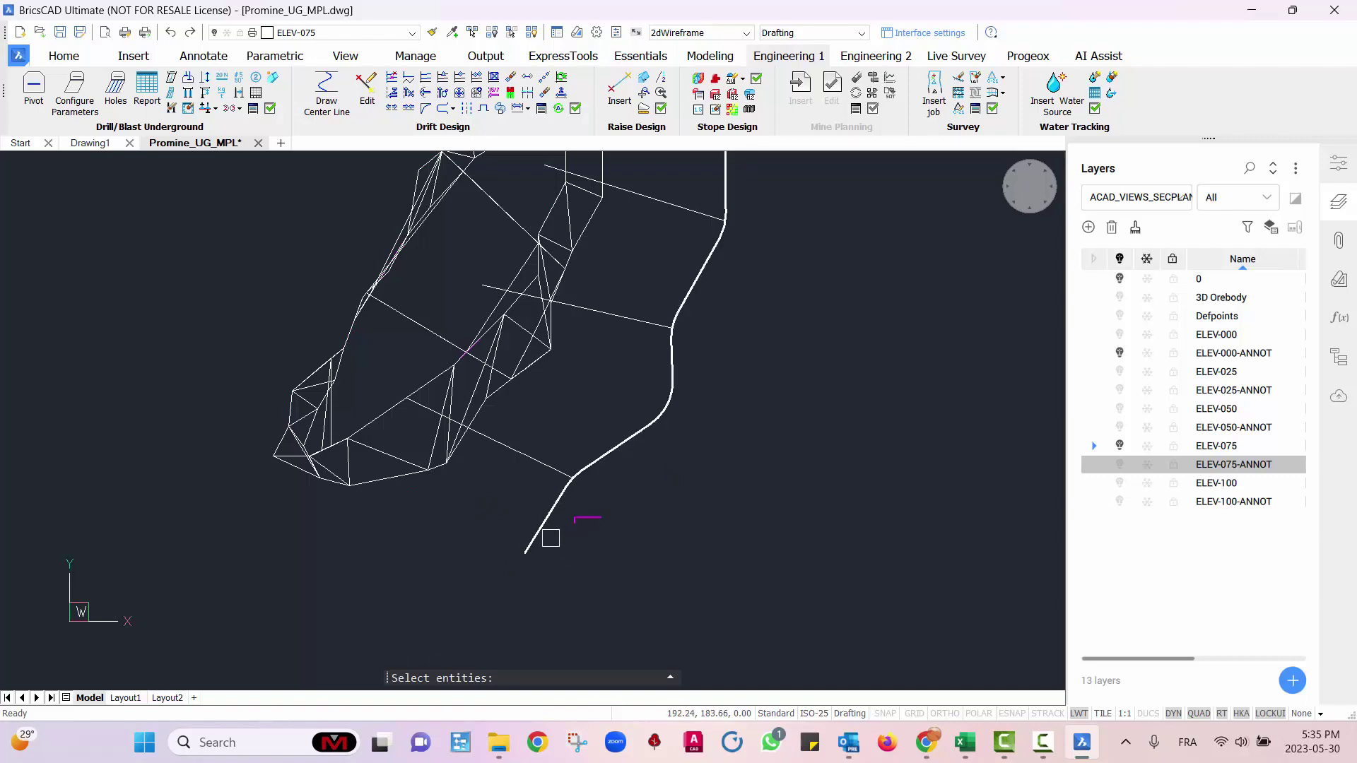
{"action": "scroll", "coordinate": [581, 534], "scroll_direction": "up", "scroll_amount": 3}
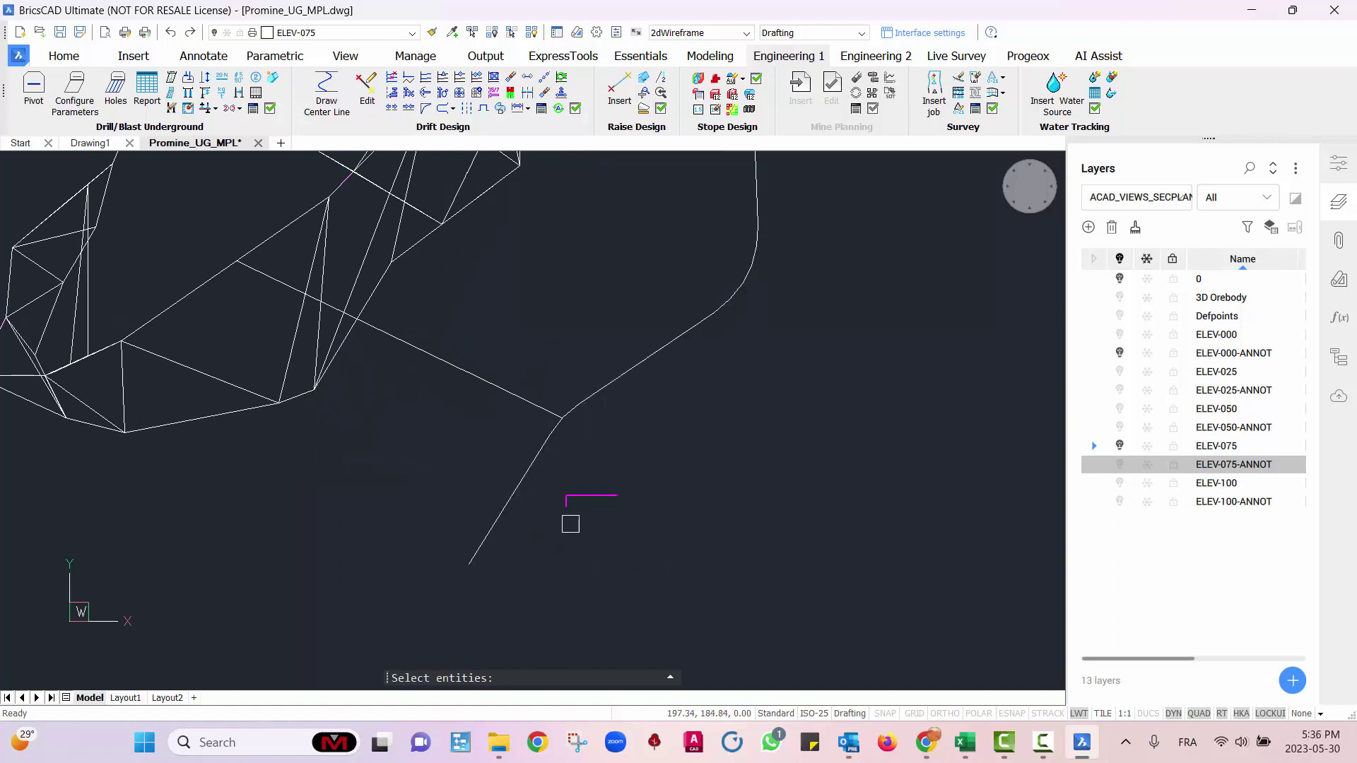
{"action": "key", "text": "Return"}
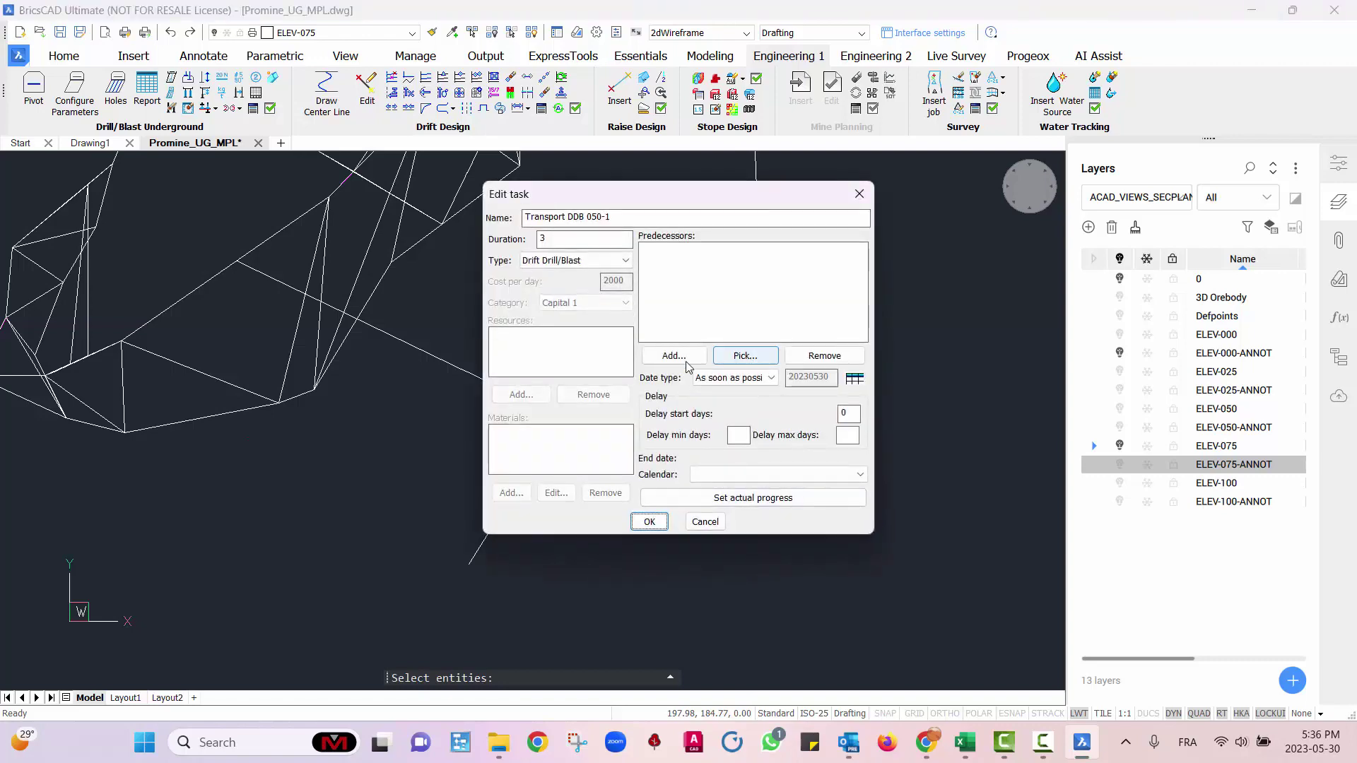
- Add Production Drilling 075-3 as the predecessor of Transport DDB 050-1, assign the task a calendar and accept it
{"action": "left_click", "coordinate": [686, 363]}
{"action": "left_click", "coordinate": [594, 313]}
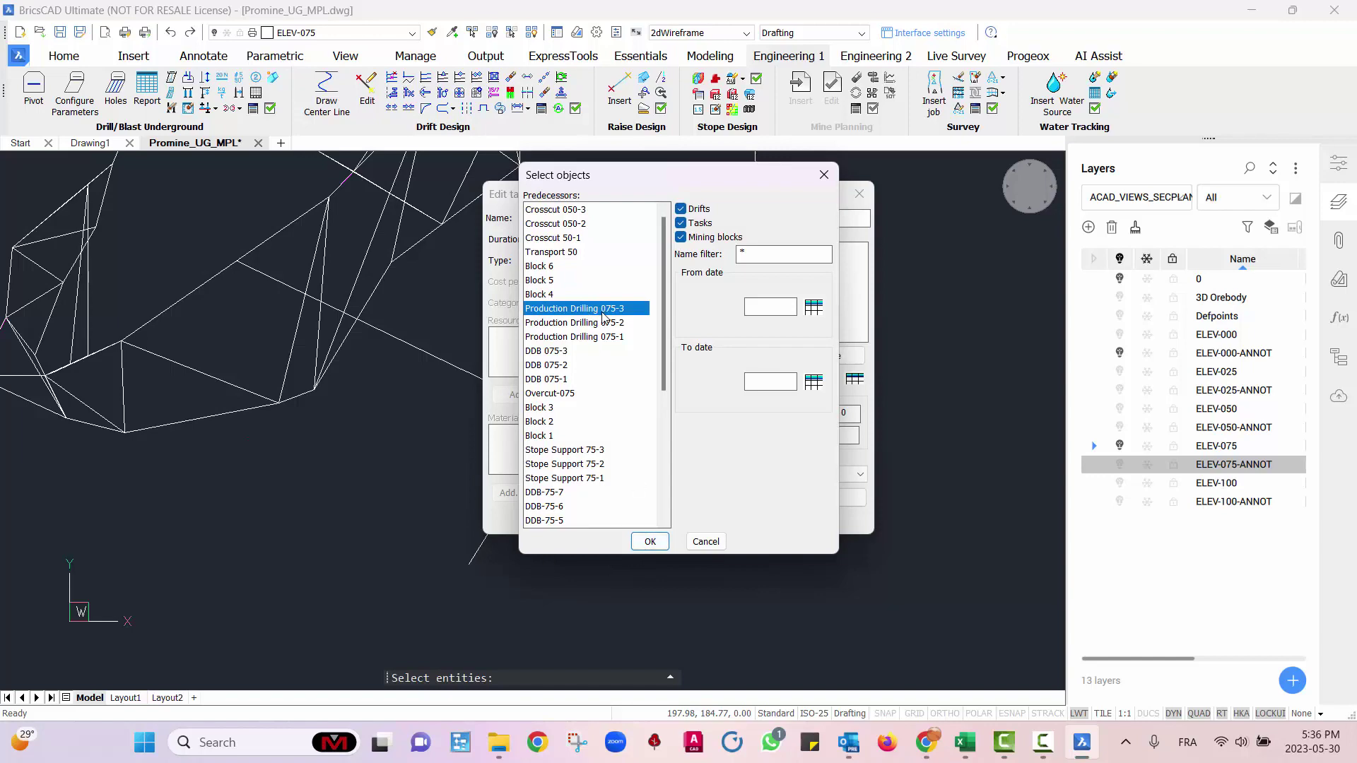
{"action": "left_click", "coordinate": [662, 545]}
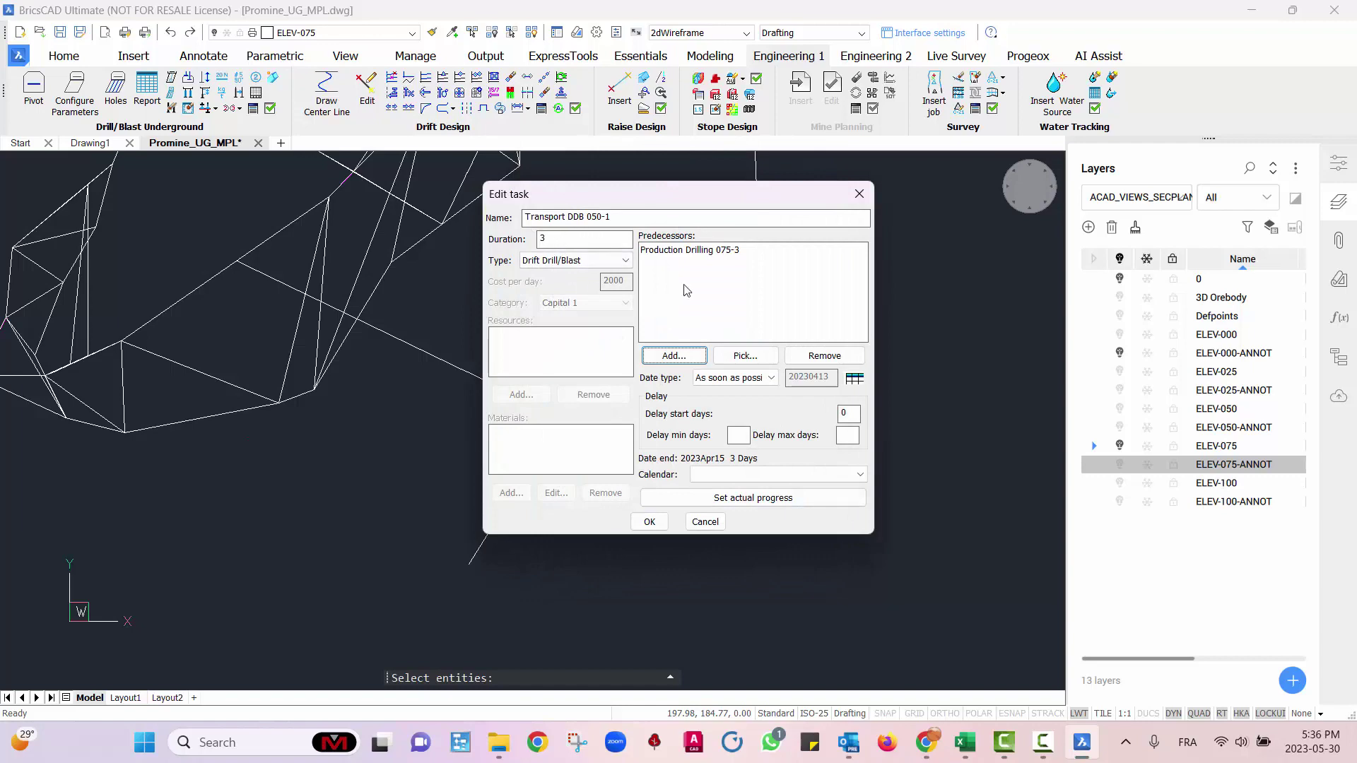
{"action": "left_click", "coordinate": [714, 475]}
{"action": "left_click", "coordinate": [728, 495]}
{"action": "left_click", "coordinate": [652, 528]}
- Insert another Drift Drill/Blast task just north of the southern crosscut
{"action": "middle_click_drag", "start_coordinate": [626, 414], "coordinate": [687, 560]}
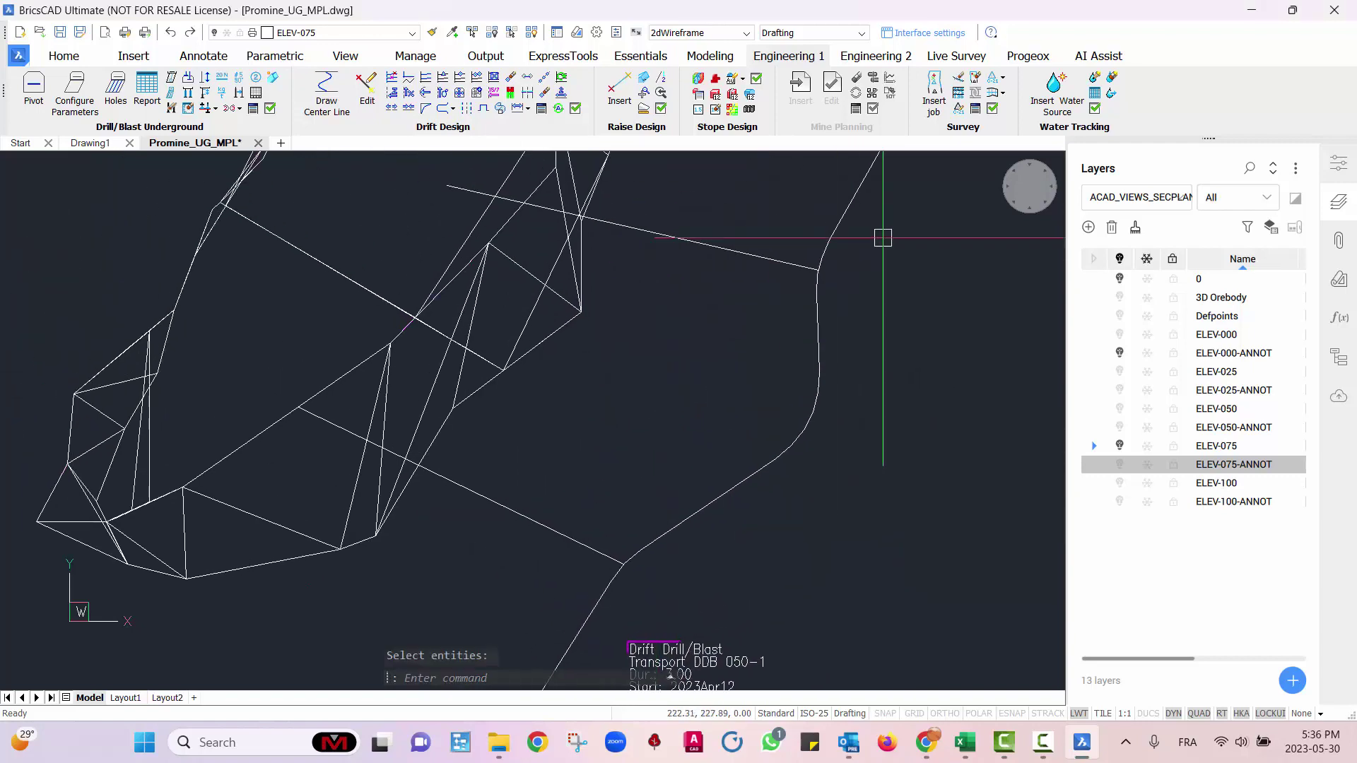
{"action": "middle_click_drag", "start_coordinate": [775, 464], "coordinate": [689, 318]}
{"action": "scroll", "coordinate": [622, 385], "scroll_direction": "up", "scroll_amount": 2}
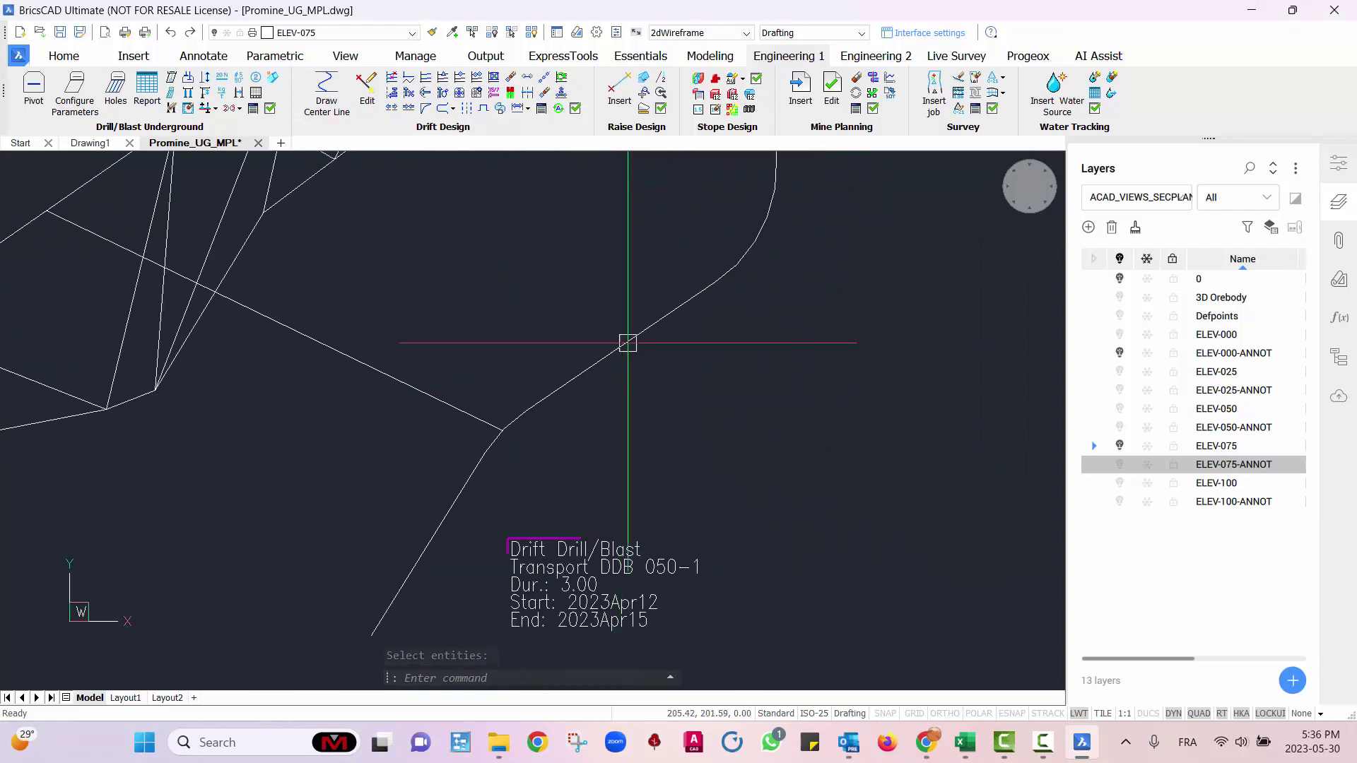
{"action": "left_click", "coordinate": [800, 88]}
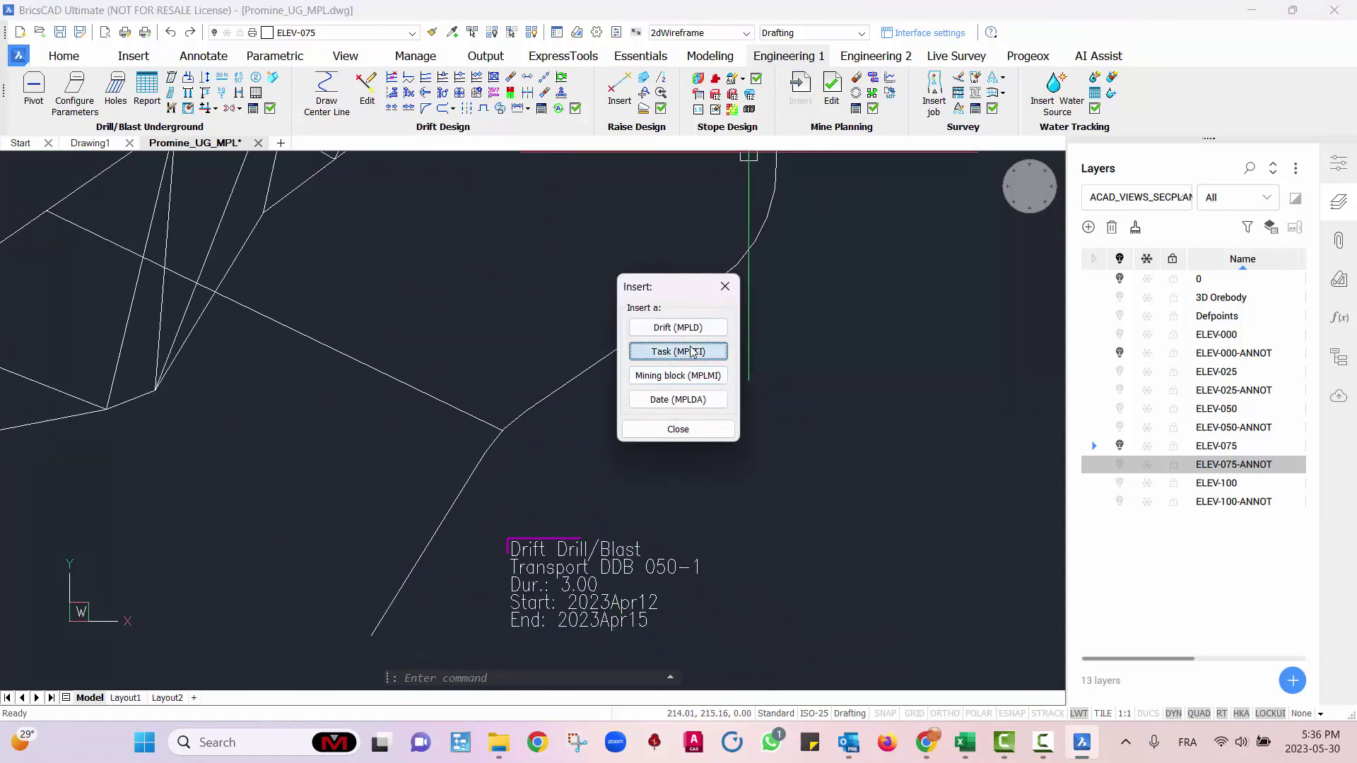
{"action": "left_click", "coordinate": [678, 349]}
{"action": "left_click", "coordinate": [468, 251]}
{"action": "left_click", "coordinate": [649, 513]}
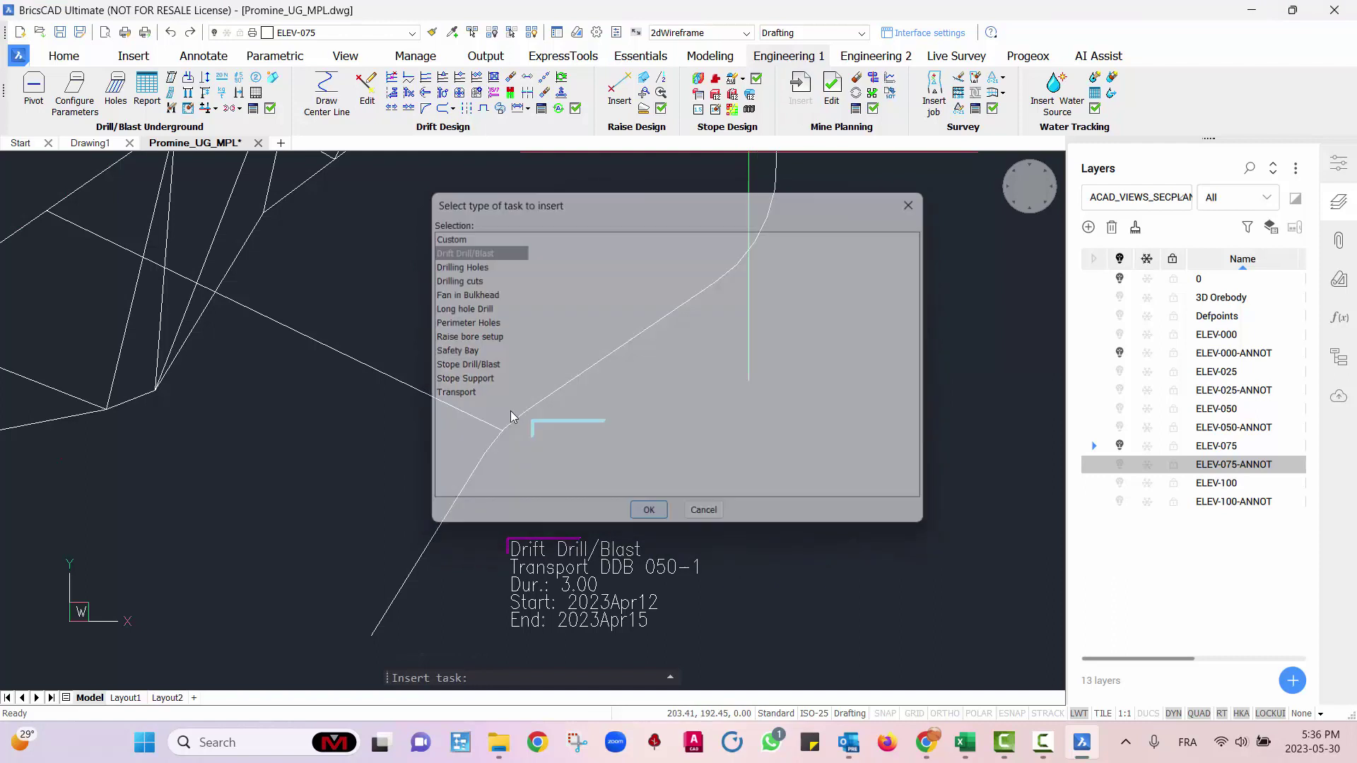
{"action": "left_click", "coordinate": [348, 259]}
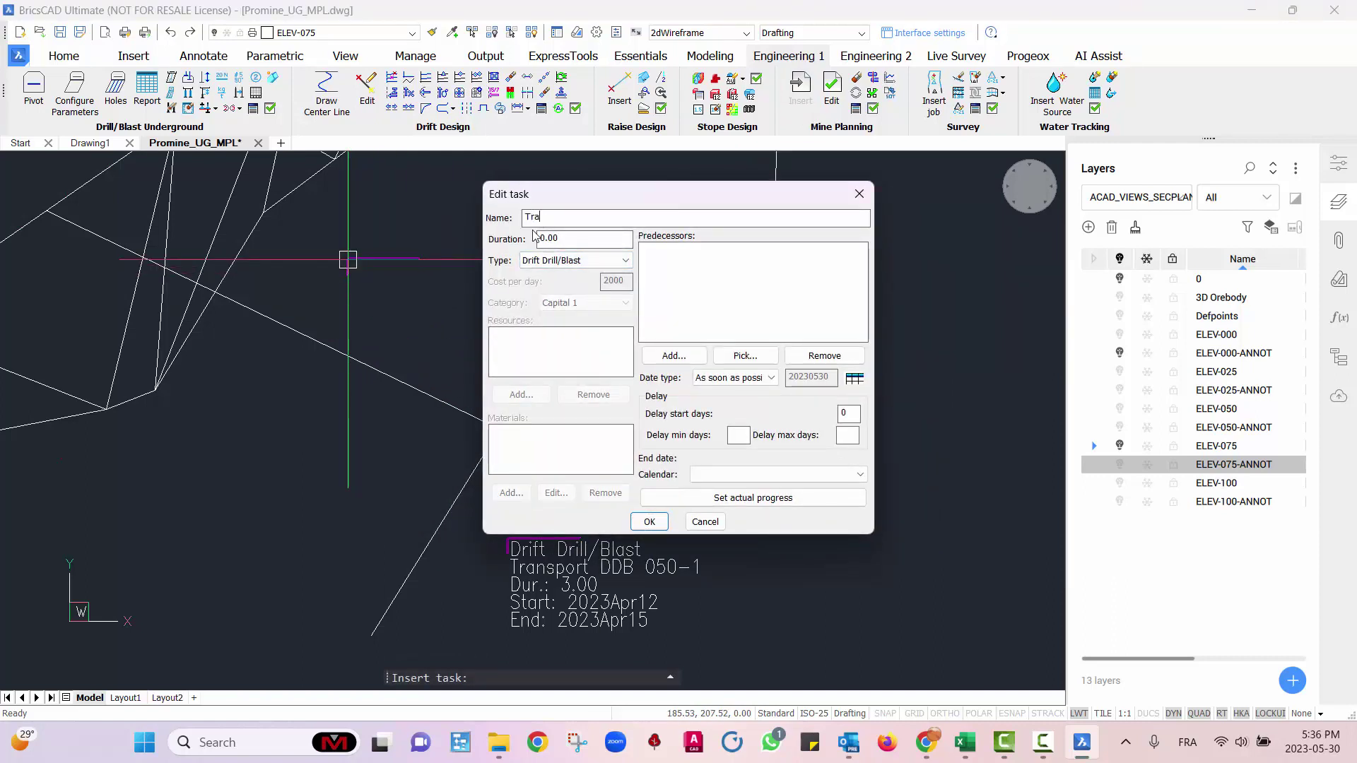
{"action": "type", "text": "Transpo"}
{"action": "key", "text": "BackSpace"}
{"action": "key", "text": "BackSpace"}
{"action": "key", "text": "BackSpace"}
{"action": "key", "text": "BackSpace"}
{"action": "key", "text": "BackSpace"}
{"action": "key", "text": "BackSpace"}
{"action": "key", "text": "BackSpace"}
- Name the new drift drill/blast task Crosscut DDB 050-2 and set its duration to 3 days
{"action": "key", "text": "ctrl+a"}
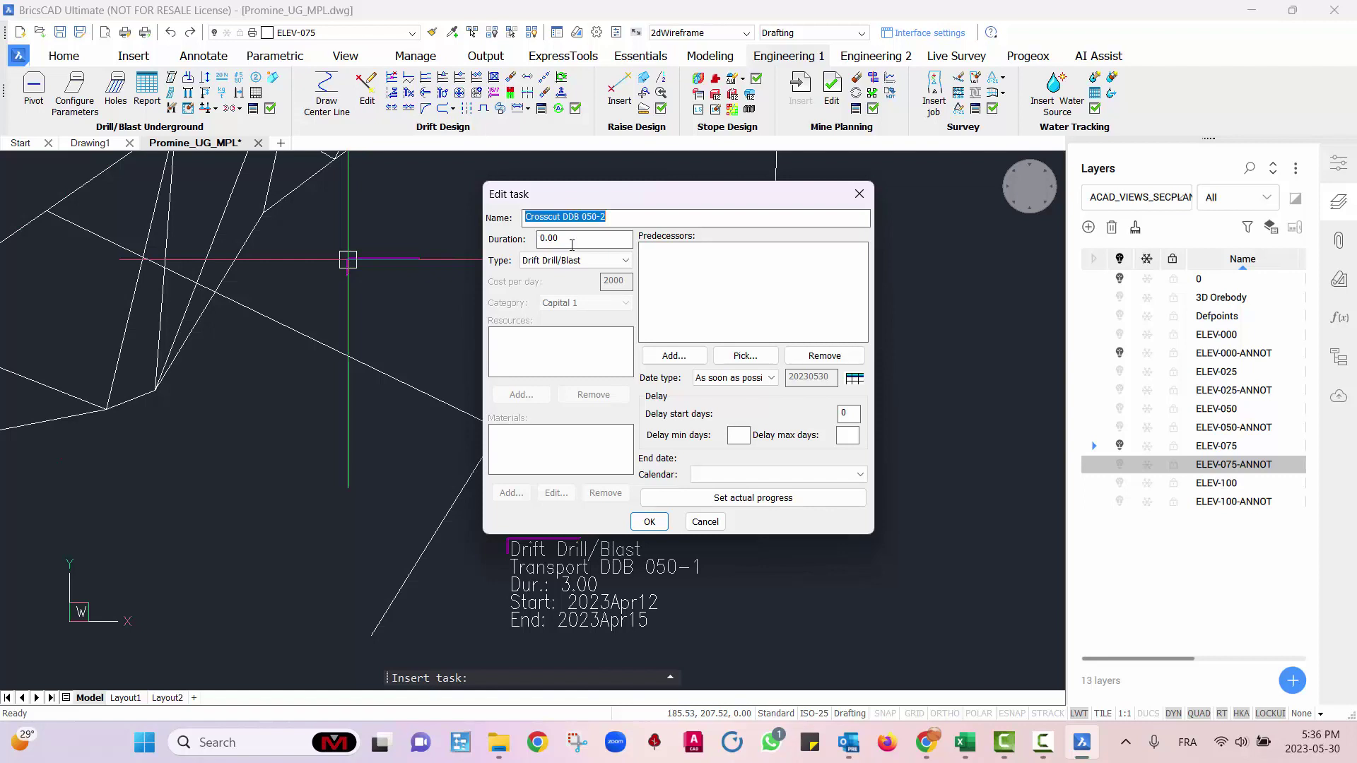
{"action": "key", "text": "Tab"}
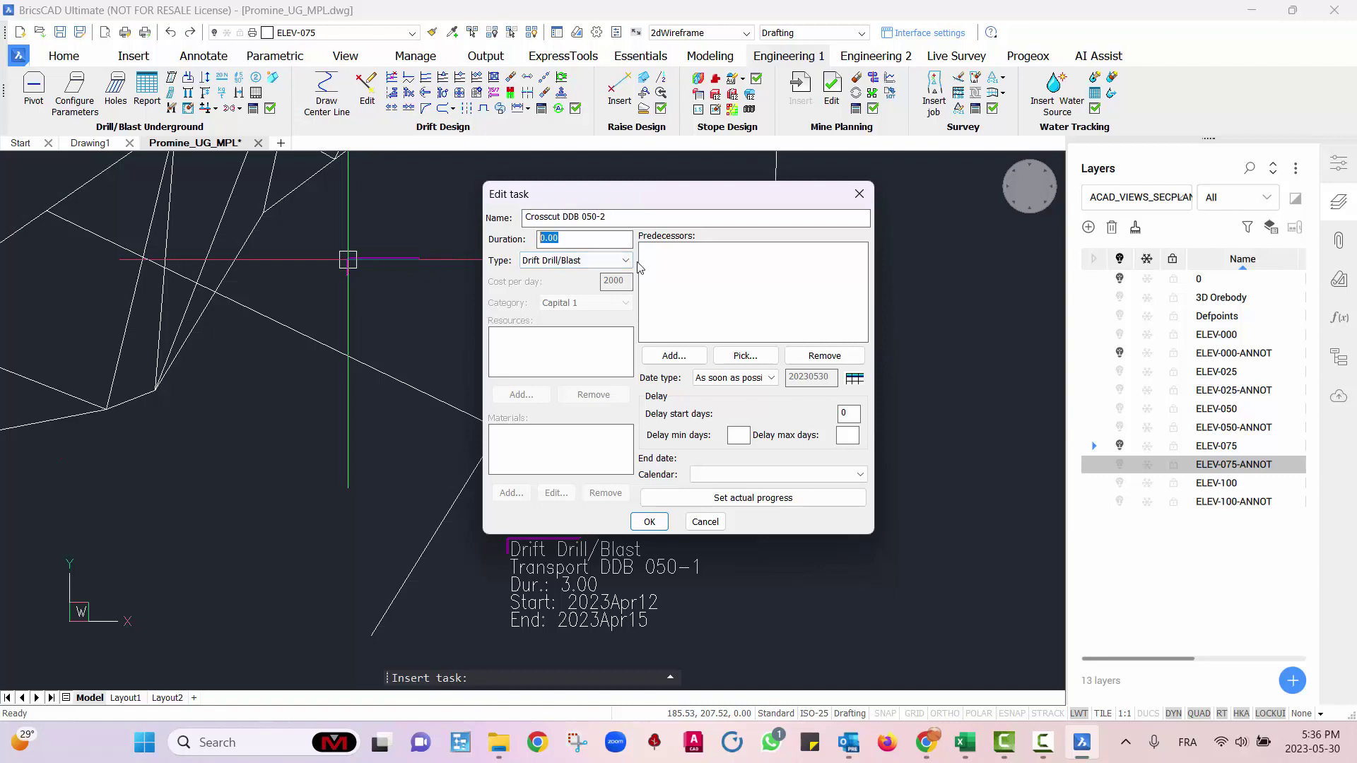
{"action": "type", "text": "3"}
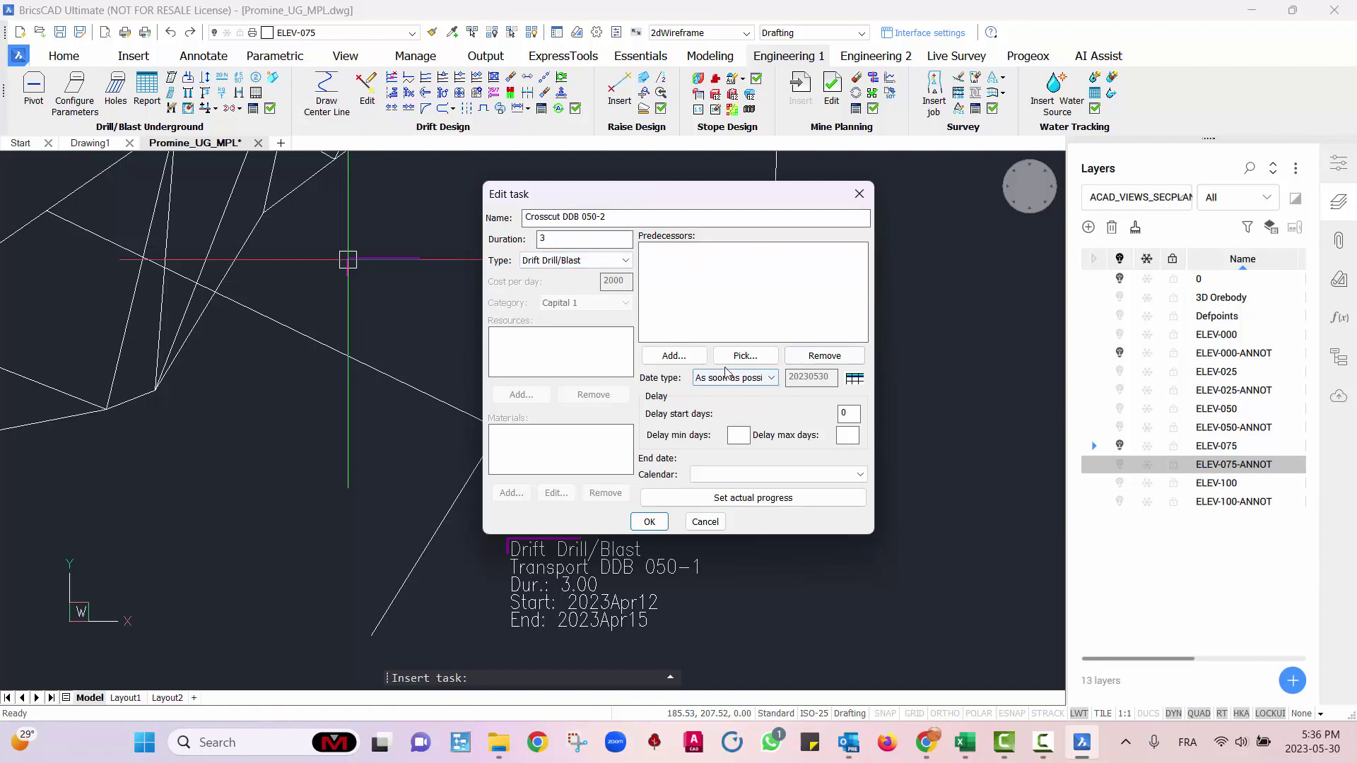
- Pick Transport DDB 050-1 as the predecessor of Crosscut DDB 050-2, assign the task a calendar and accept it
{"action": "left_click", "coordinate": [742, 355]}
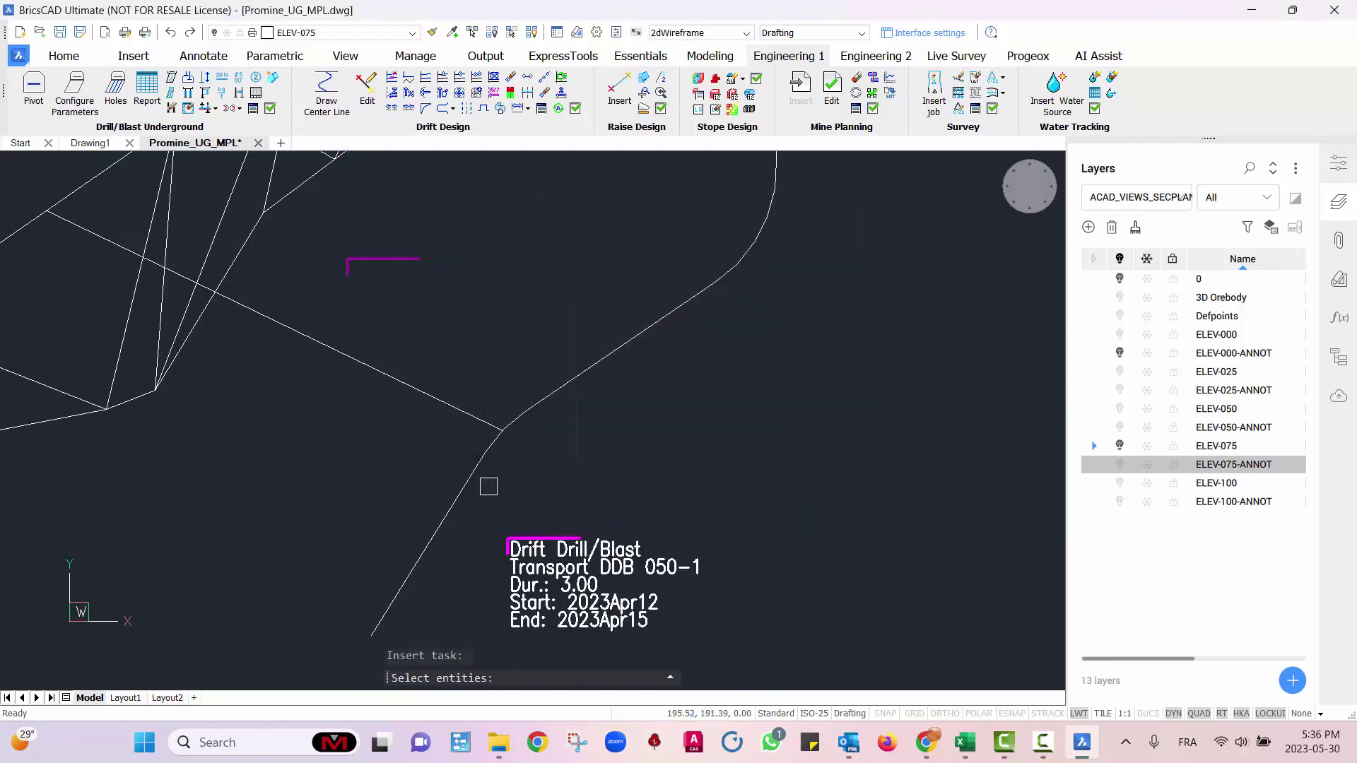
{"action": "left_click", "coordinate": [580, 576]}
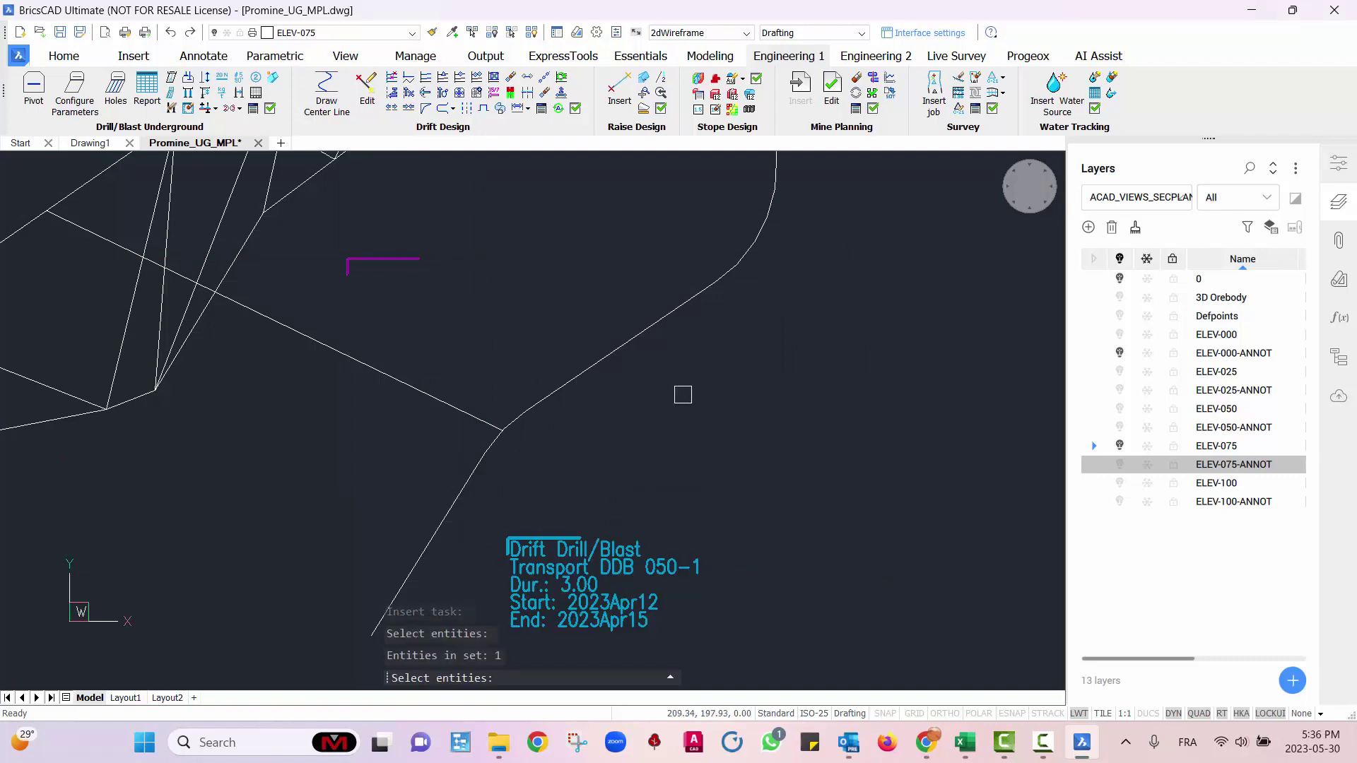
{"action": "key", "text": "Return"}
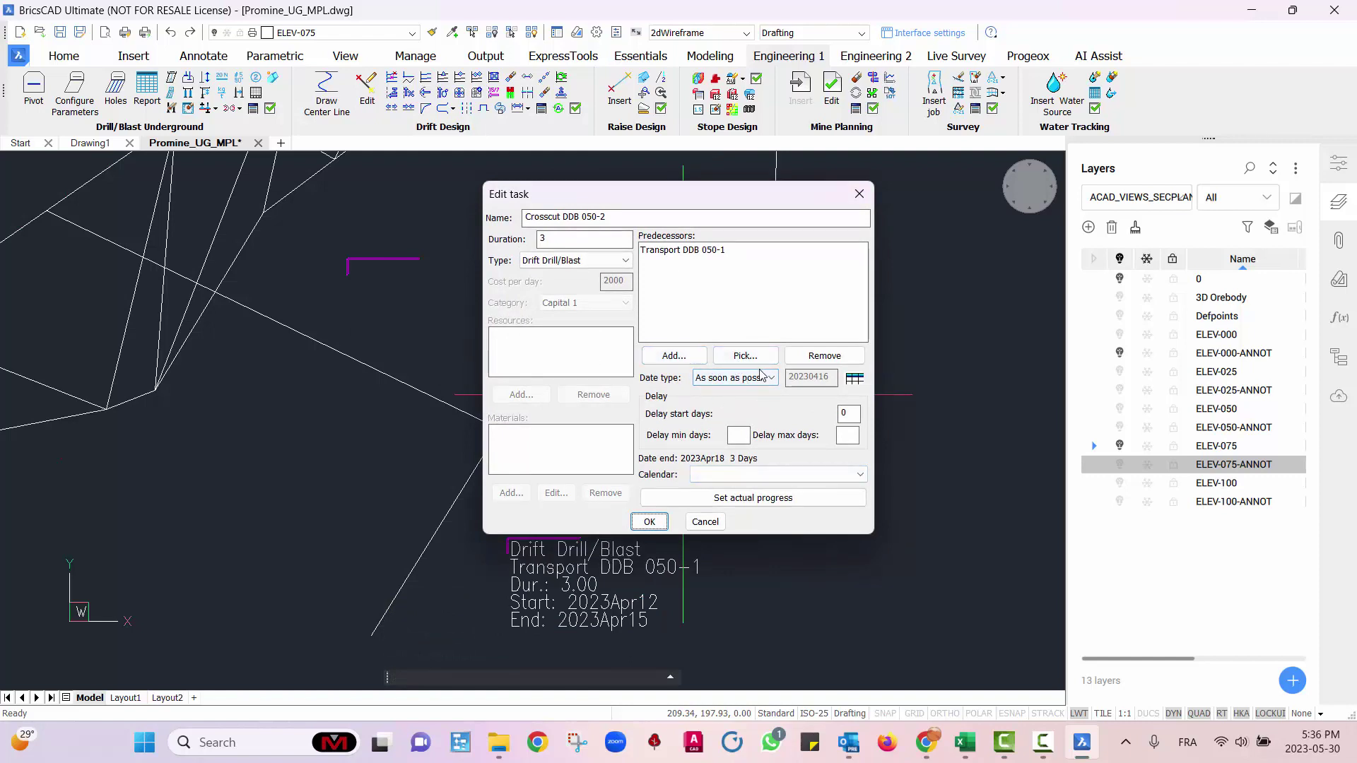
{"action": "left_click", "coordinate": [777, 475]}
{"action": "left_click", "coordinate": [699, 502]}
{"action": "left_click", "coordinate": [649, 521]}
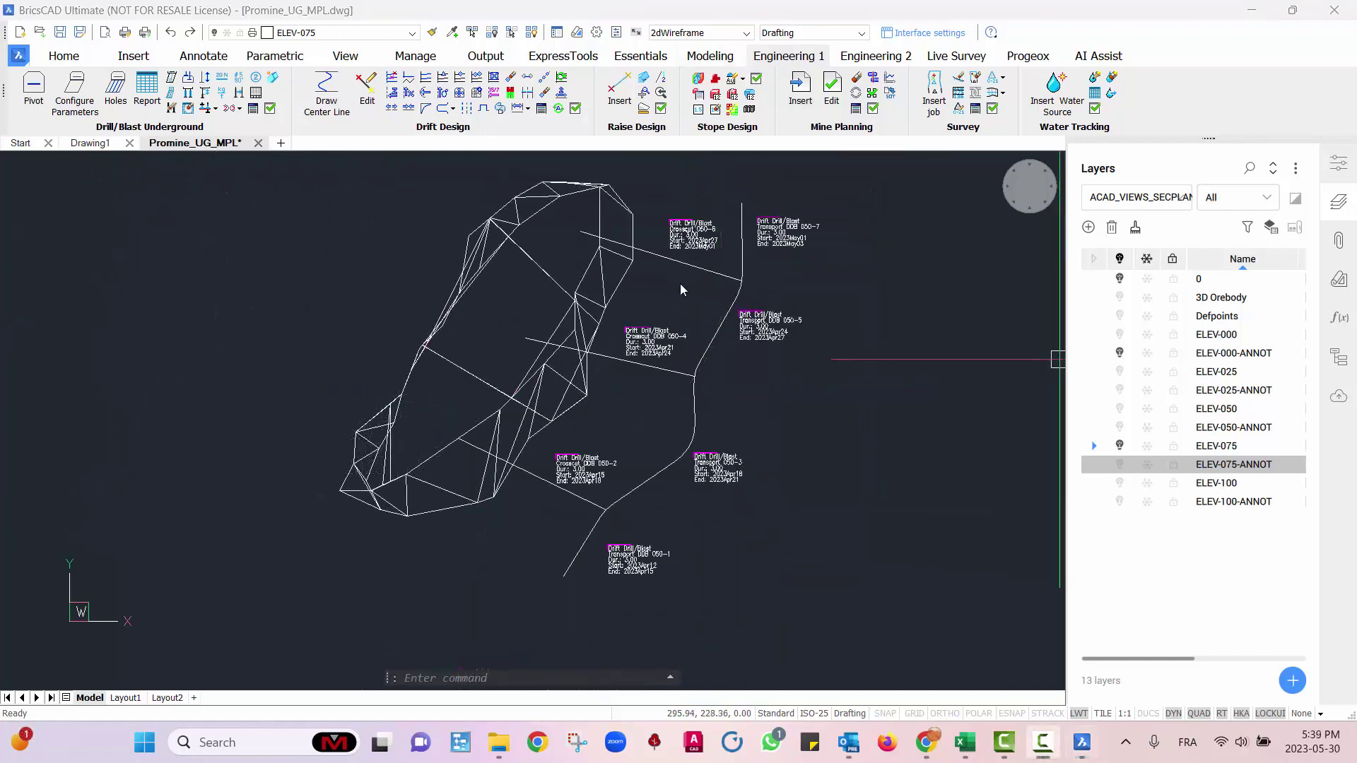
- Insert a Stope Support task over the orebody, just north of the middle crosscut's inner end, and name it Stope Support 050-2
{"action": "left_click", "coordinate": [664, 327]}
{"action": "scroll", "coordinate": [707, 339], "scroll_direction": "up", "scroll_amount": 4}
{"action": "scroll", "coordinate": [707, 453], "scroll_direction": "down", "scroll_amount": 5}
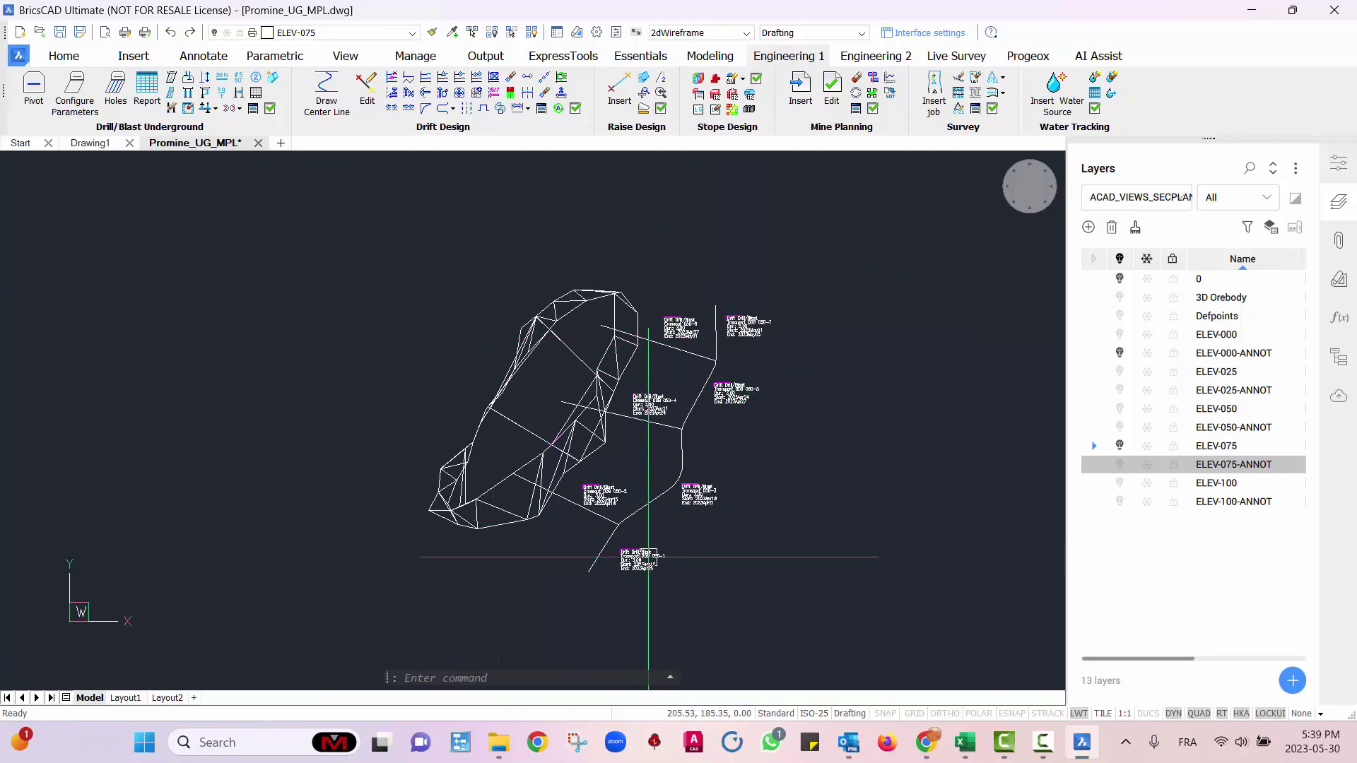
{"action": "scroll", "coordinate": [707, 496], "scroll_direction": "up", "scroll_amount": 3}
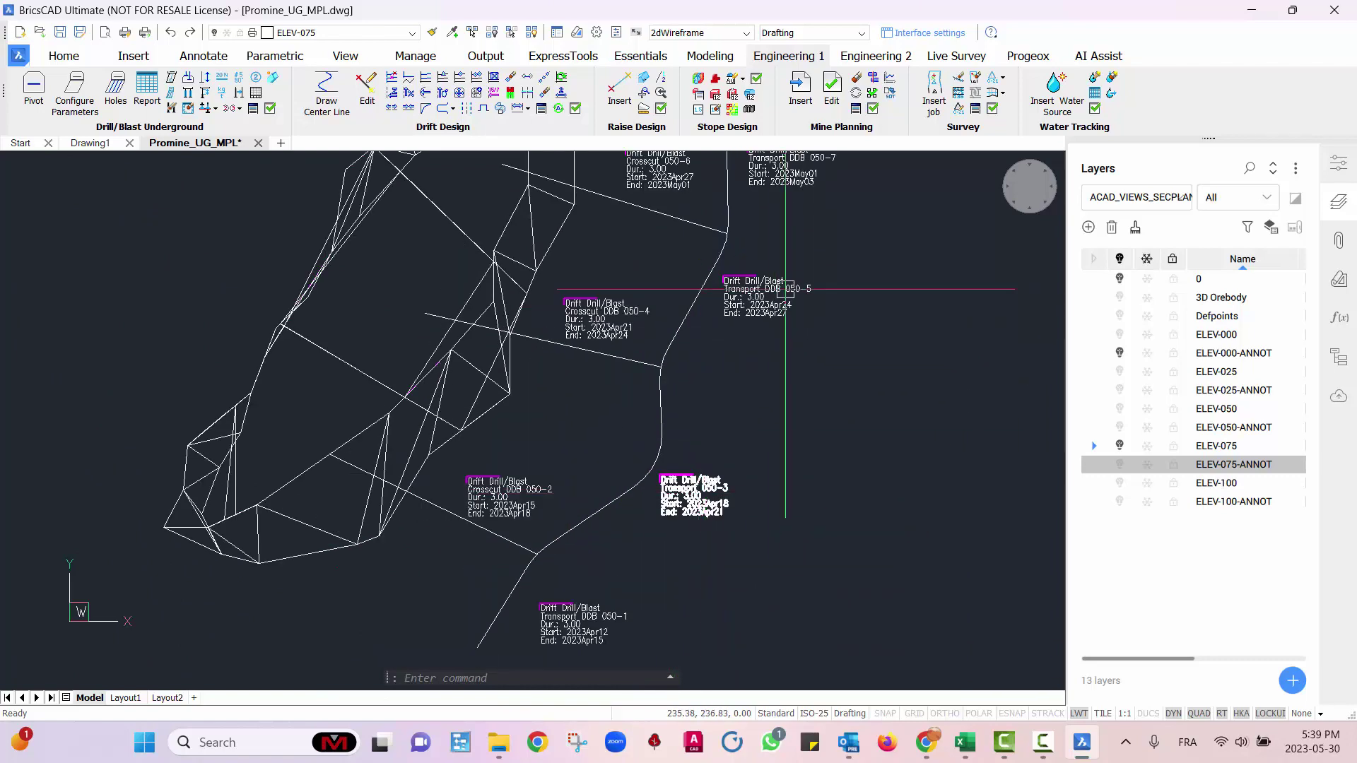
{"action": "middle_click_drag", "start_coordinate": [750, 371], "coordinate": [795, 418]}
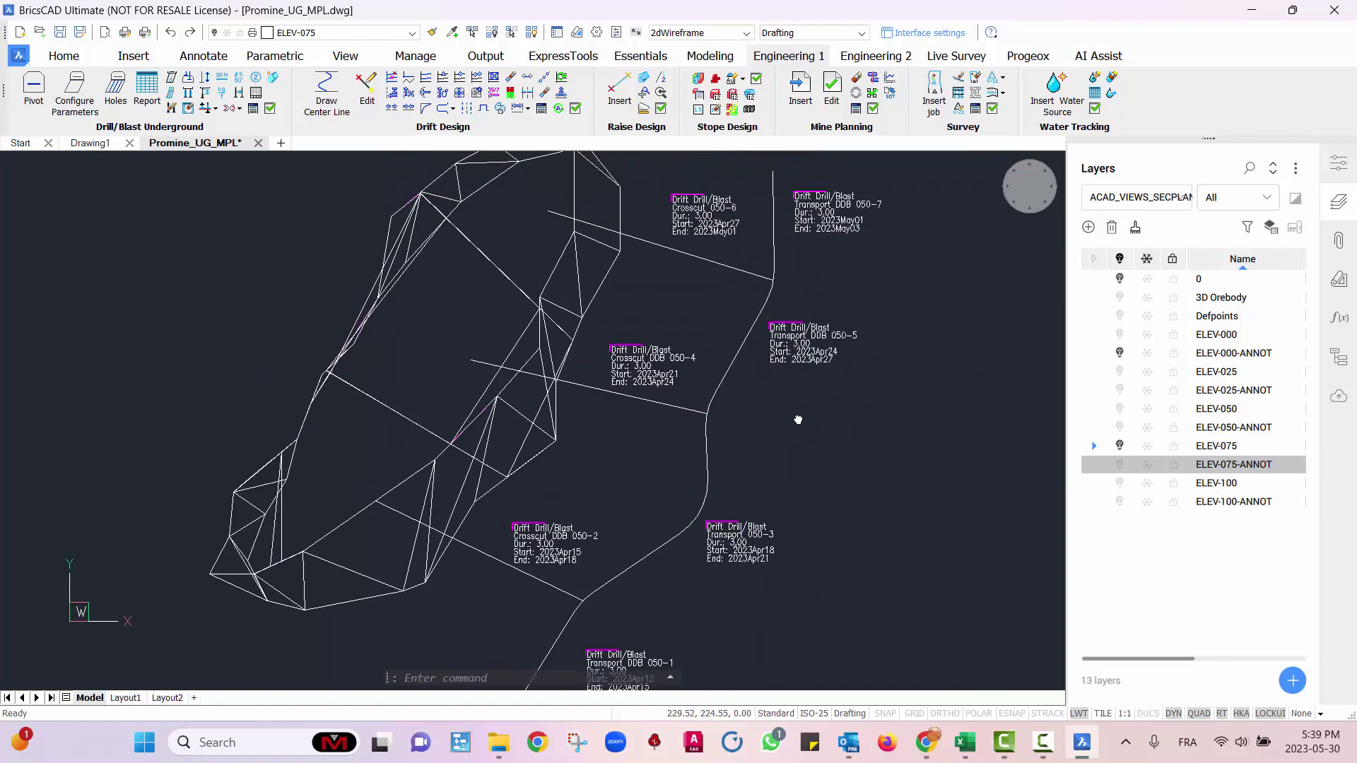
{"action": "left_click", "coordinate": [793, 104]}
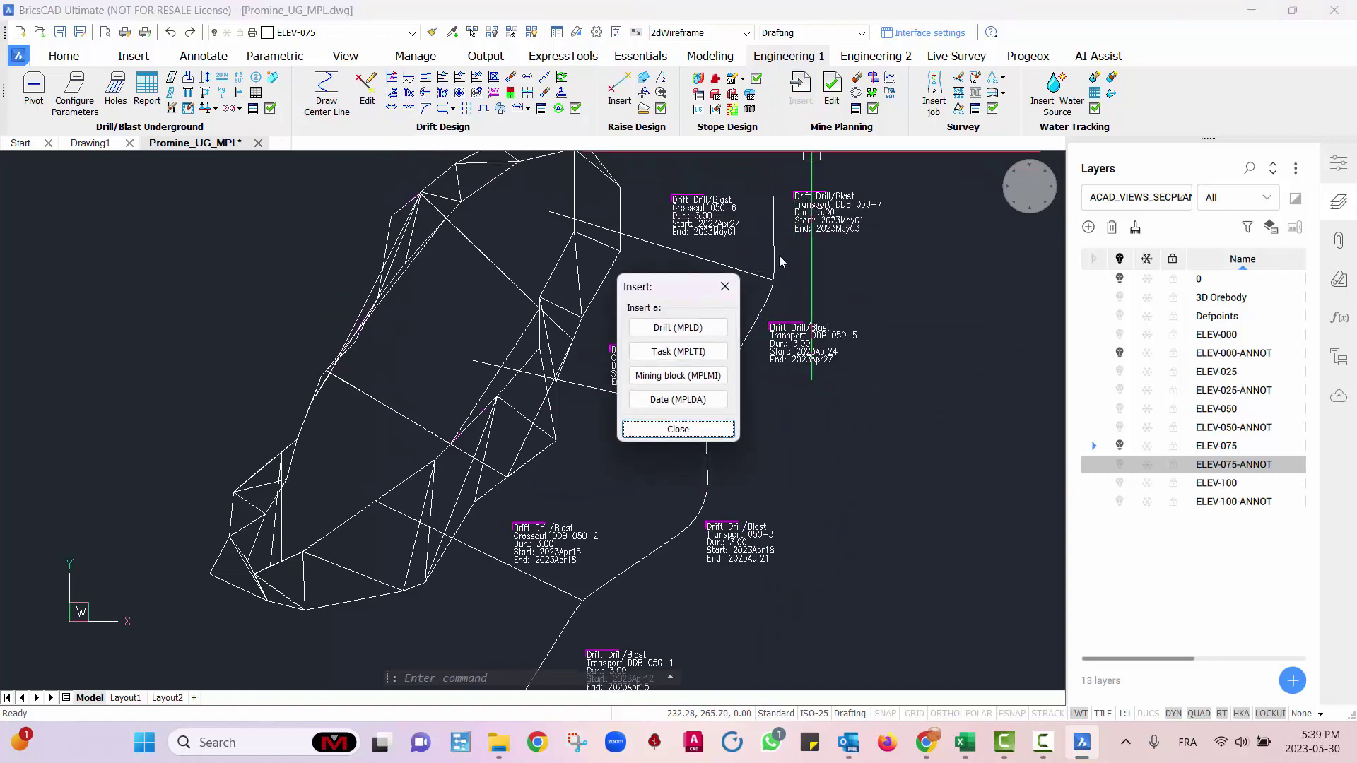
{"action": "left_click", "coordinate": [687, 347]}
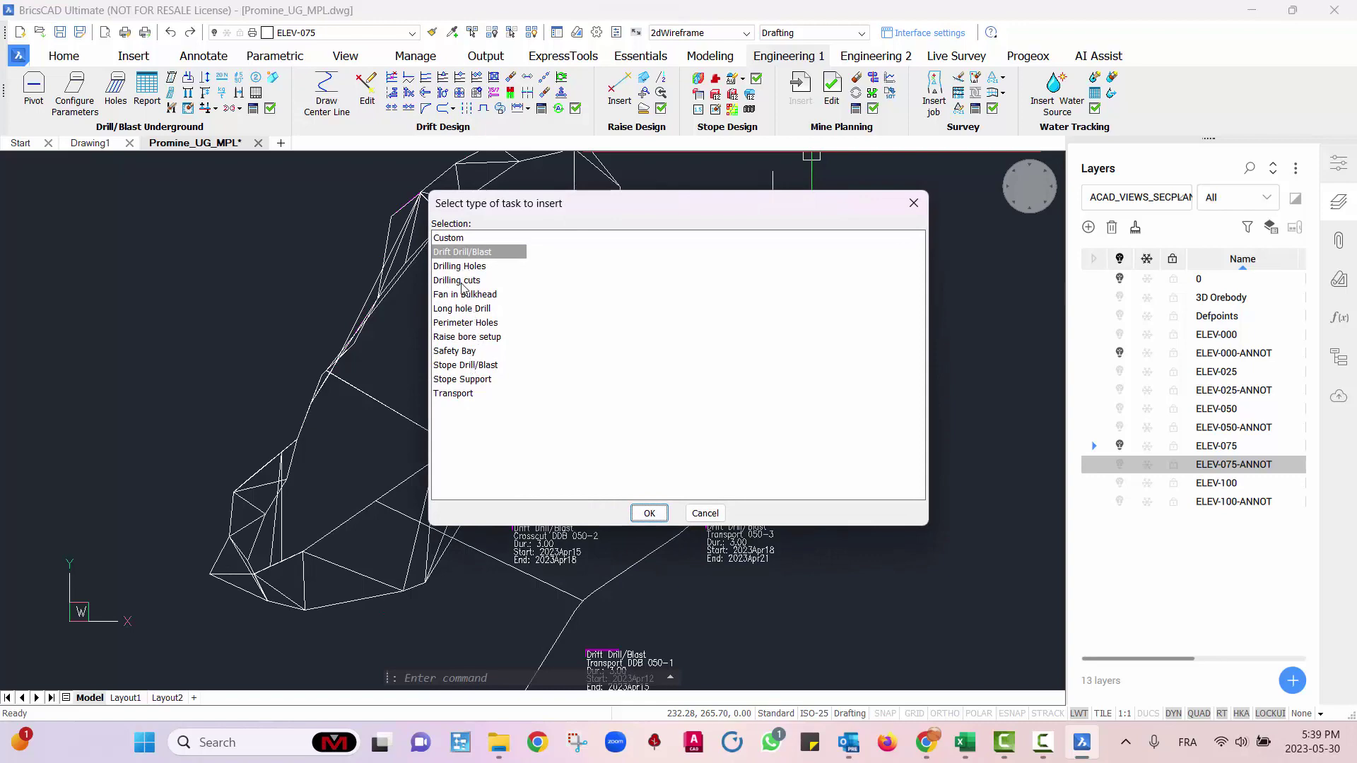
{"action": "left_click", "coordinate": [468, 378]}
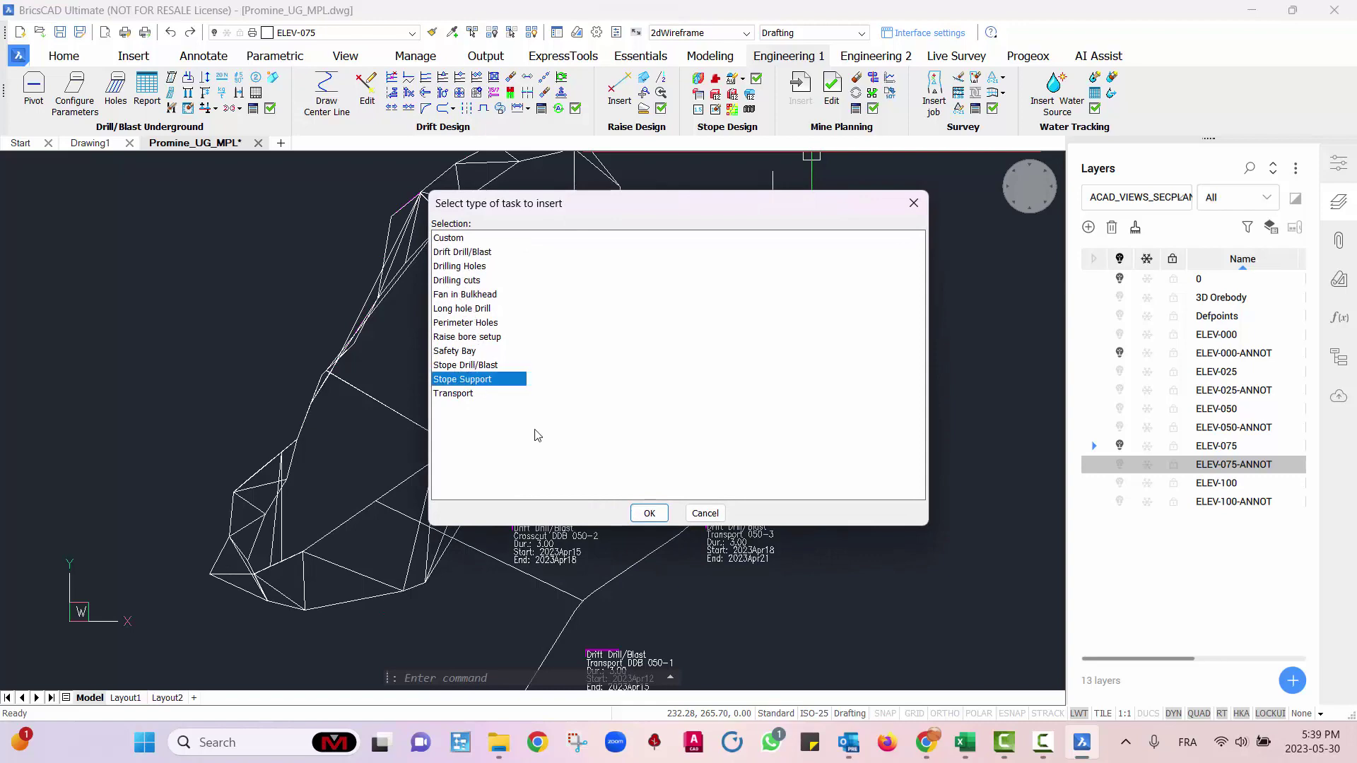
{"action": "left_click", "coordinate": [649, 513]}
{"action": "scroll", "coordinate": [468, 384], "scroll_direction": "up", "scroll_amount": 5}
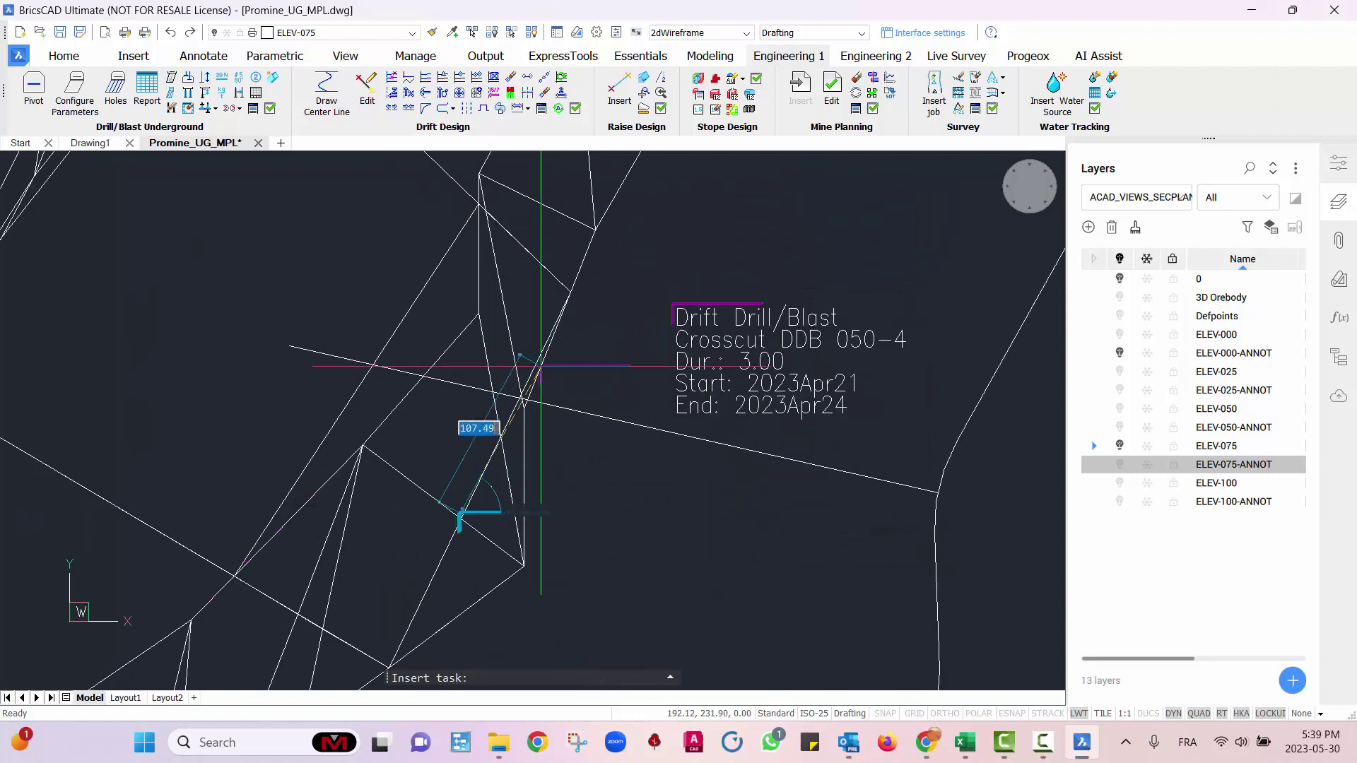
{"action": "left_click", "coordinate": [472, 403]}
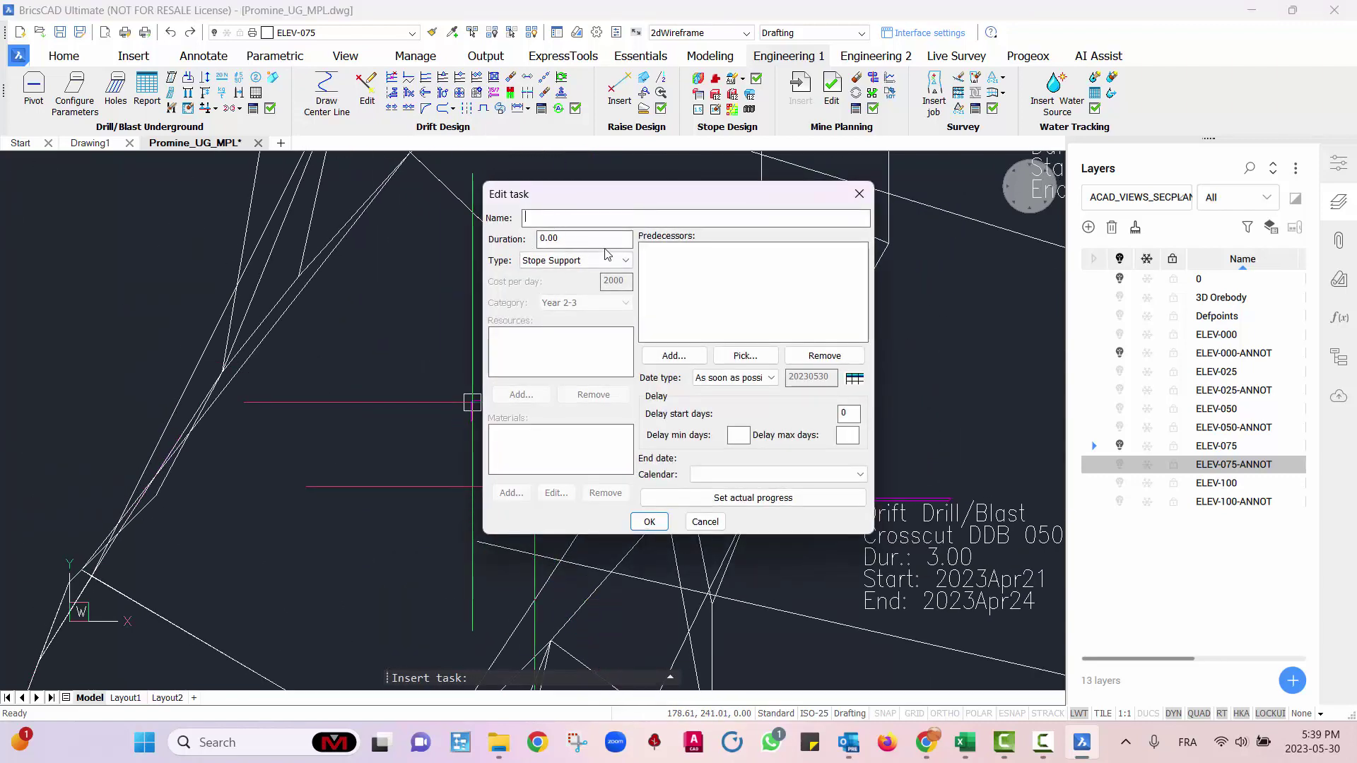
{"action": "type", "text": "Stope Support 050-2"}
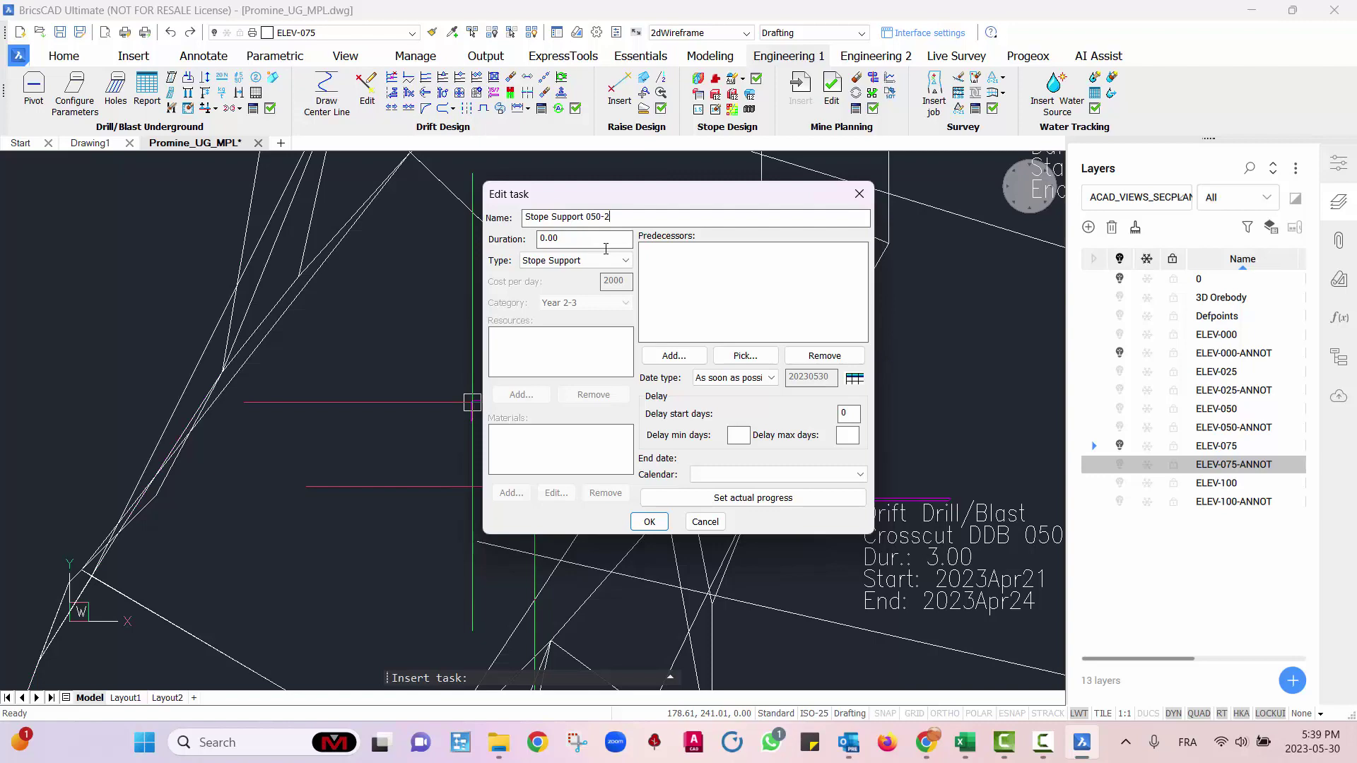
{"action": "key", "text": "Tab"}
- Pick Crosscut DDB 050-4 as the predecessor of Stope Support 050-2, assign the task a calendar and accept it
{"action": "left_click", "coordinate": [745, 355]}
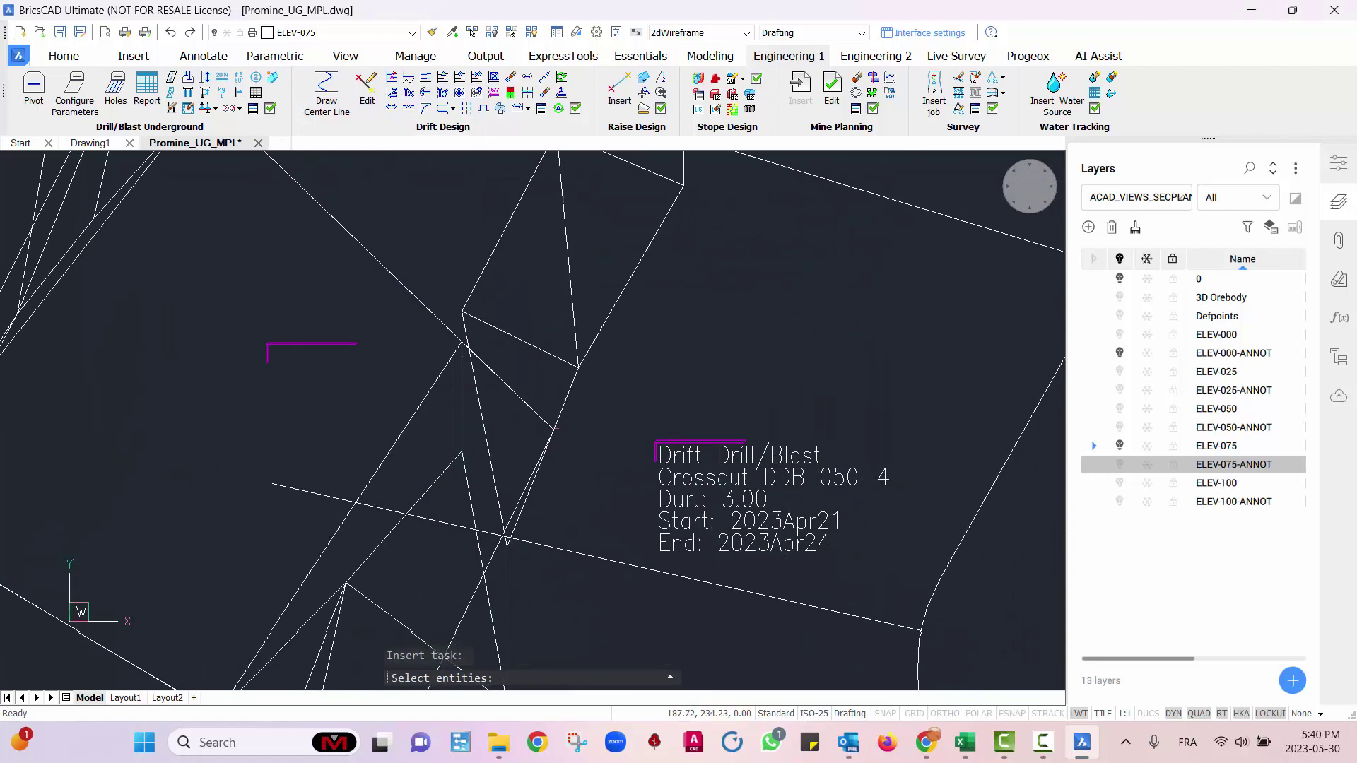
{"action": "left_click", "coordinate": [704, 492]}
{"action": "left_click", "coordinate": [751, 471]}
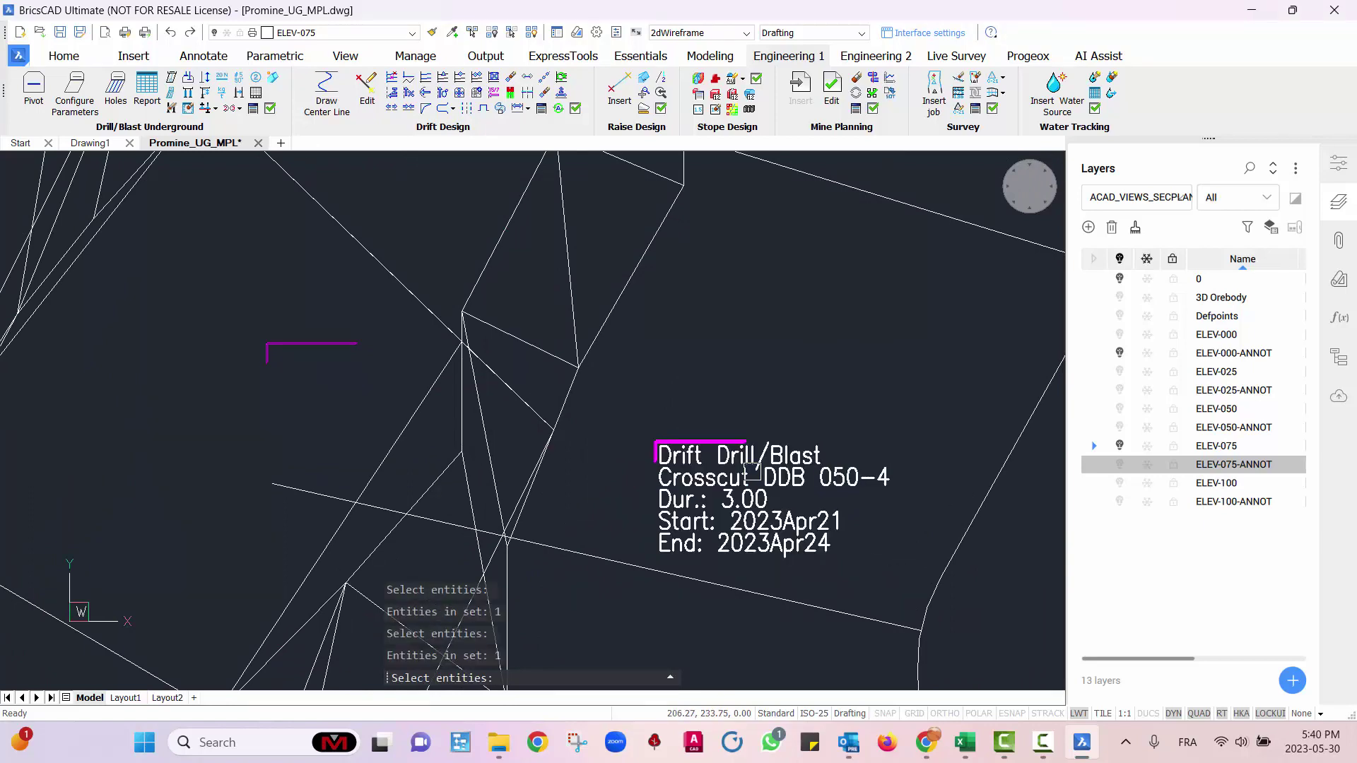
{"action": "key", "text": "Return"}
{"action": "left_click", "coordinate": [732, 474]}
{"action": "left_click", "coordinate": [730, 500]}
{"action": "left_click", "coordinate": [649, 522]}
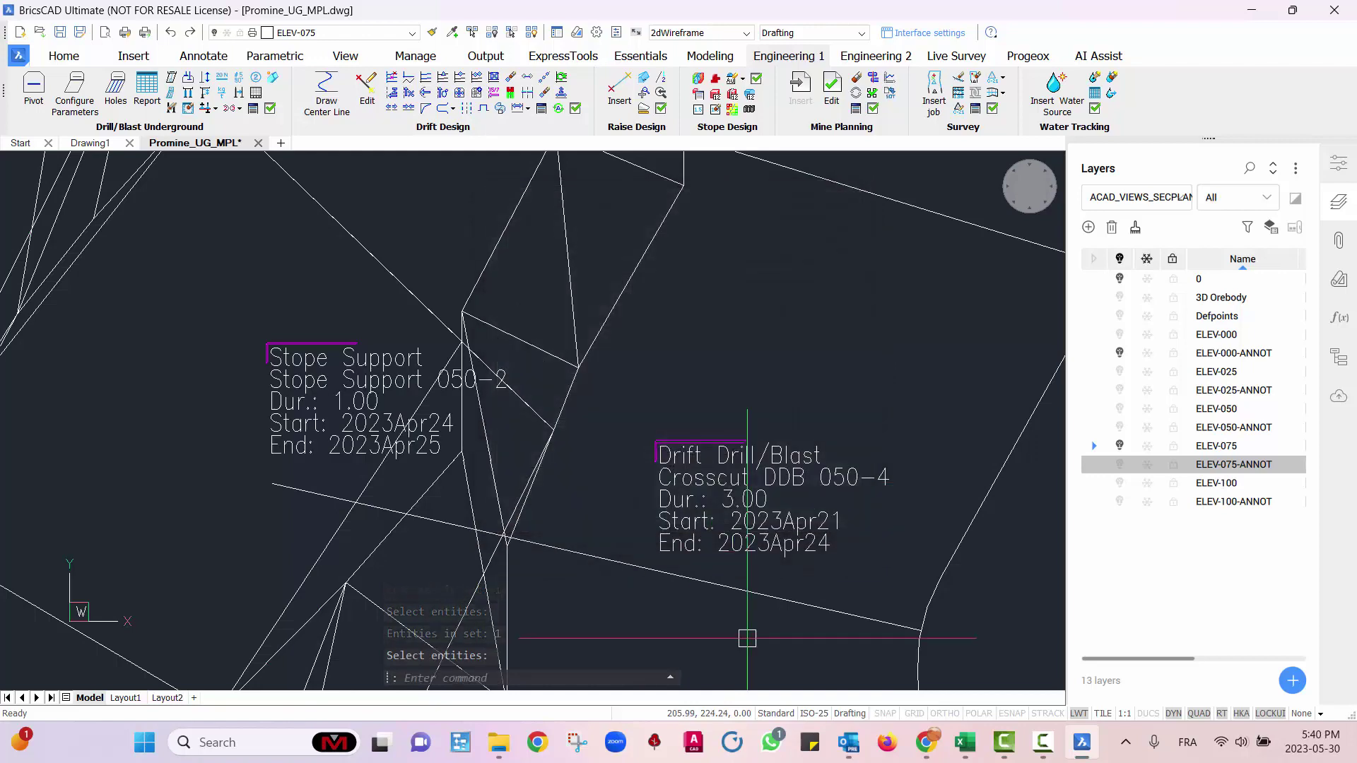
- Set the Z position of all eight level 50 task blocks to 50
{"action": "scroll", "coordinate": [745, 636], "scroll_direction": "down", "scroll_amount": 5}
{"action": "mouse_move", "coordinate": [675, 603]}
{"action": "middle_mouse_down"}
{"action": "mouse_move", "coordinate": [625, 348]}
{"action": "mouse_move", "coordinate": [688, 481]}
{"action": "mouse_move", "coordinate": [687, 467]}
{"action": "middle_mouse_up"}
{"action": "middle_click_drag", "start_coordinate": [663, 555], "coordinate": [631, 316]}
{"action": "middle_click_drag", "start_coordinate": [912, 505], "coordinate": [880, 546], "text": "shift"}
{"action": "left_click", "coordinate": [952, 621]}
{"action": "left_click", "coordinate": [279, 321]}
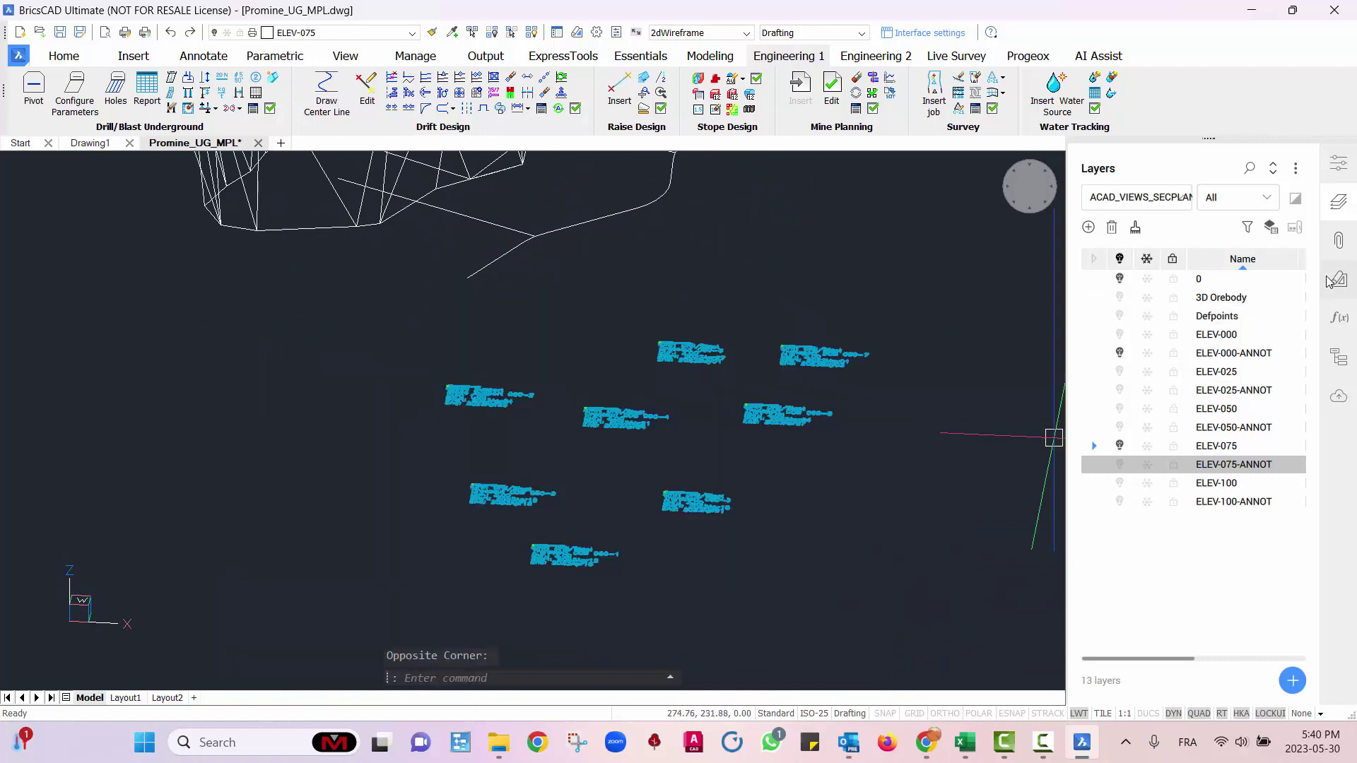
{"action": "left_click", "coordinate": [1338, 163]}
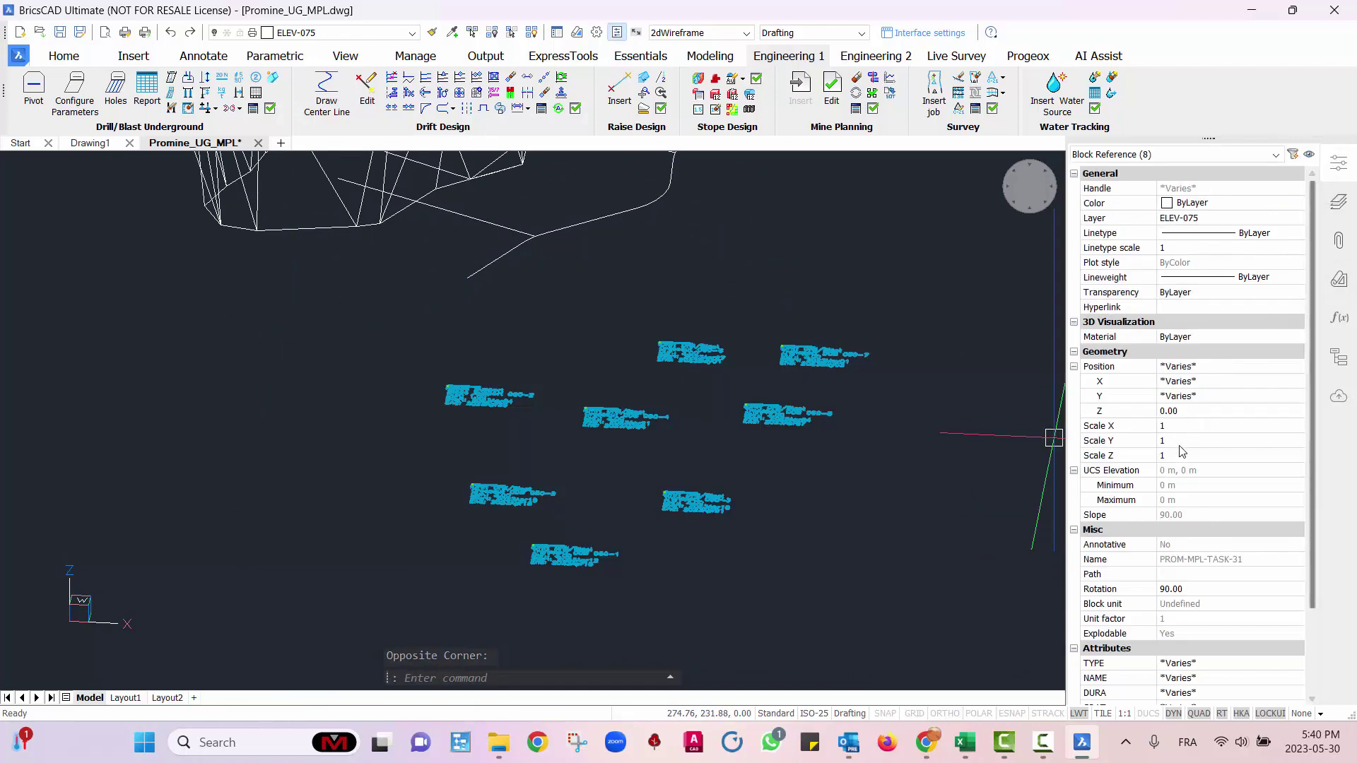
{"action": "left_click", "coordinate": [1185, 412]}
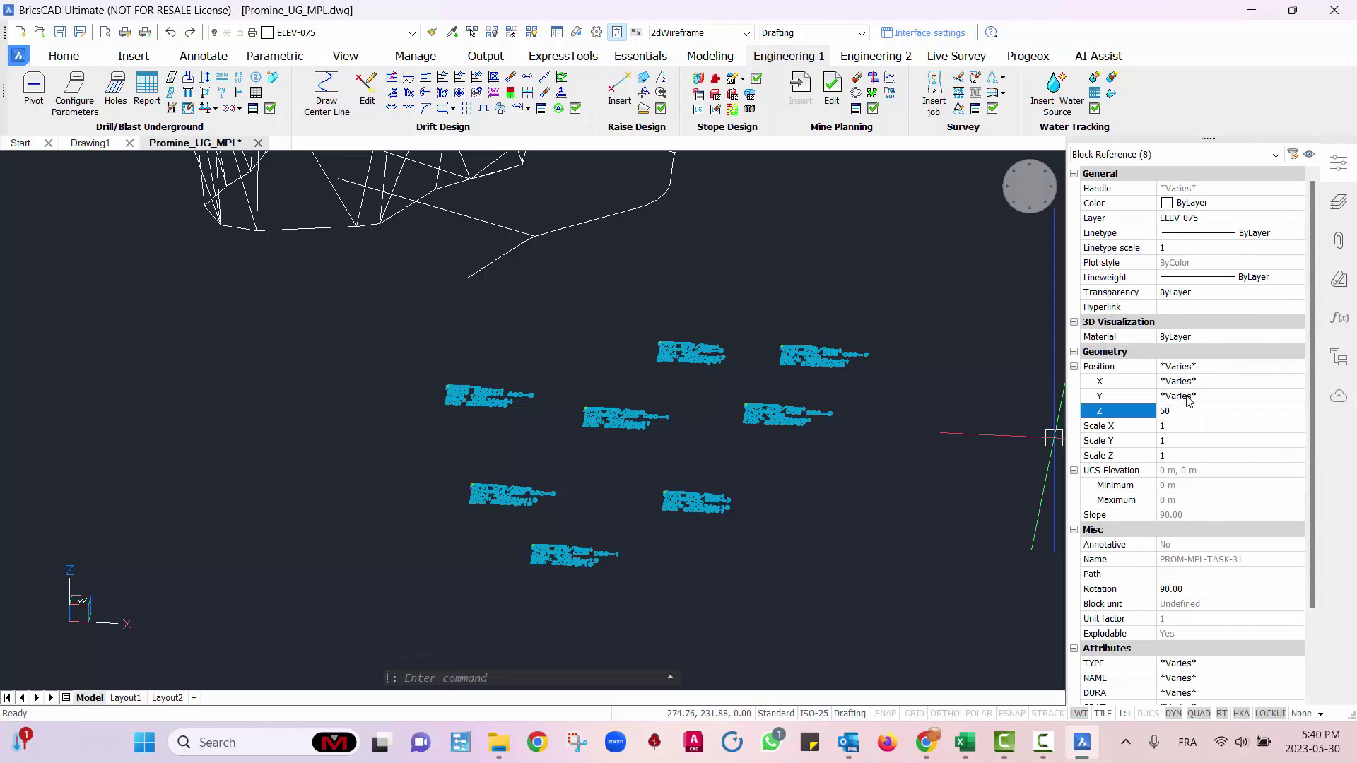
{"action": "type", "text": "50"}
{"action": "key", "text": "Return"}
{"action": "key", "text": "Escape"}
- Turn on the layers ELEV-075-ANNOT, ELEV-100, ELEV-100-ANNOT and ELEV-050-ANNOT
{"action": "scroll", "coordinate": [696, 405], "scroll_direction": "down", "scroll_amount": 5}
{"action": "middle_click_drag", "start_coordinate": [770, 463], "coordinate": [769, 527], "text": "shift"}
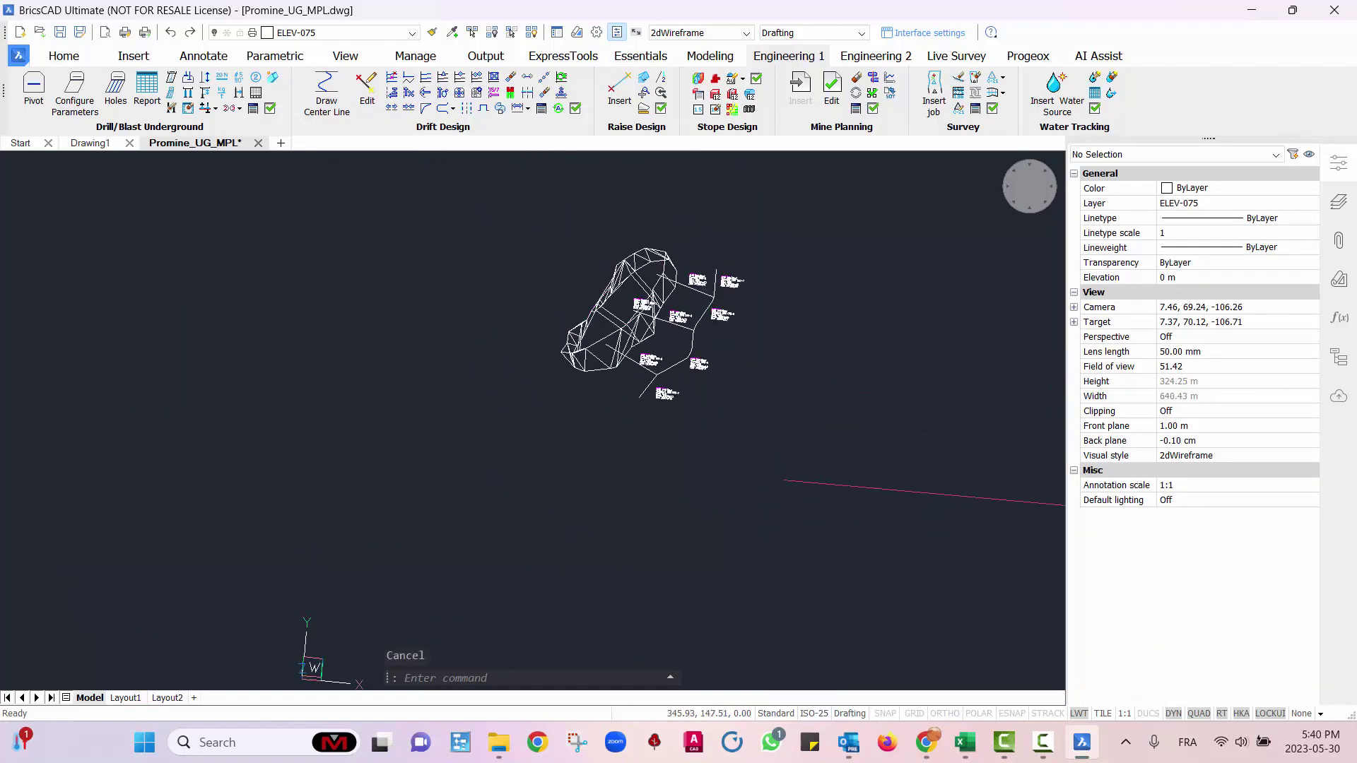
{"action": "left_click", "coordinate": [1338, 202]}
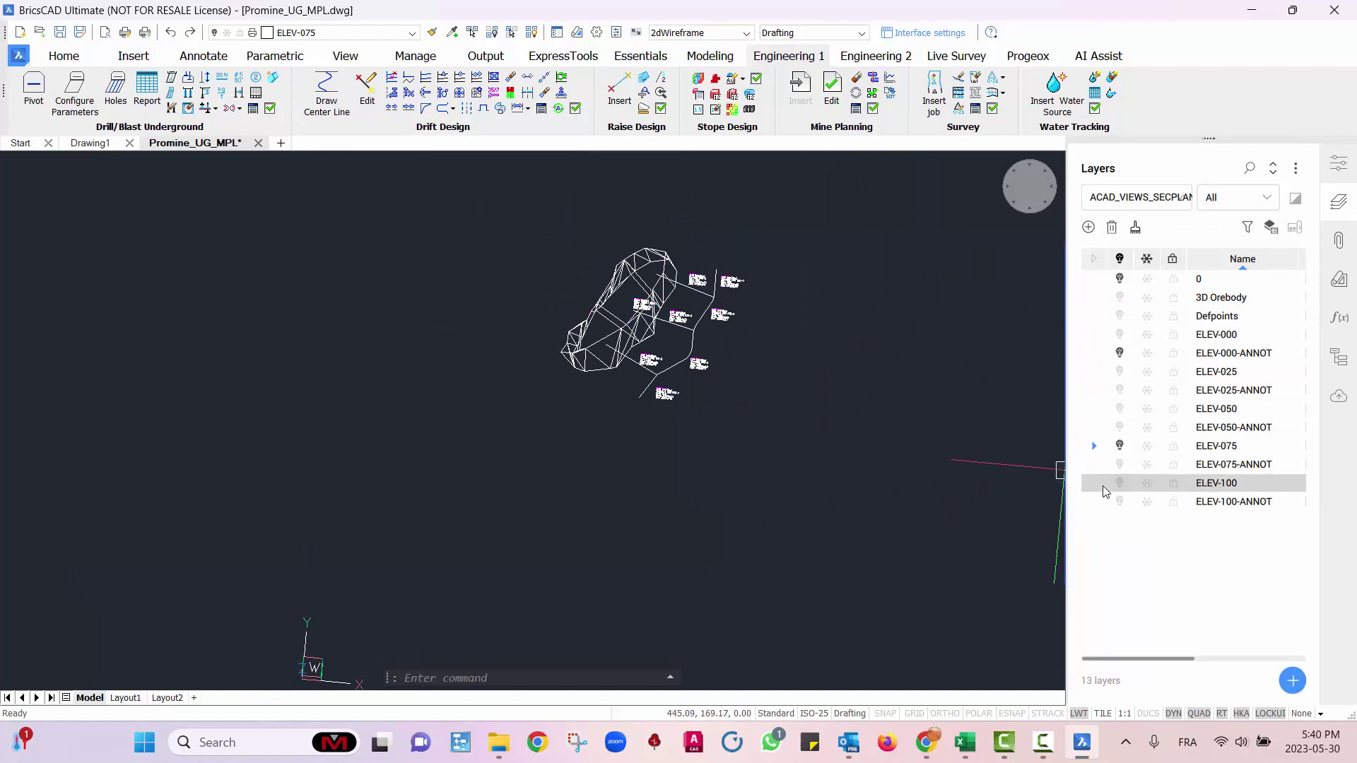
{"action": "left_click", "coordinate": [1120, 466]}
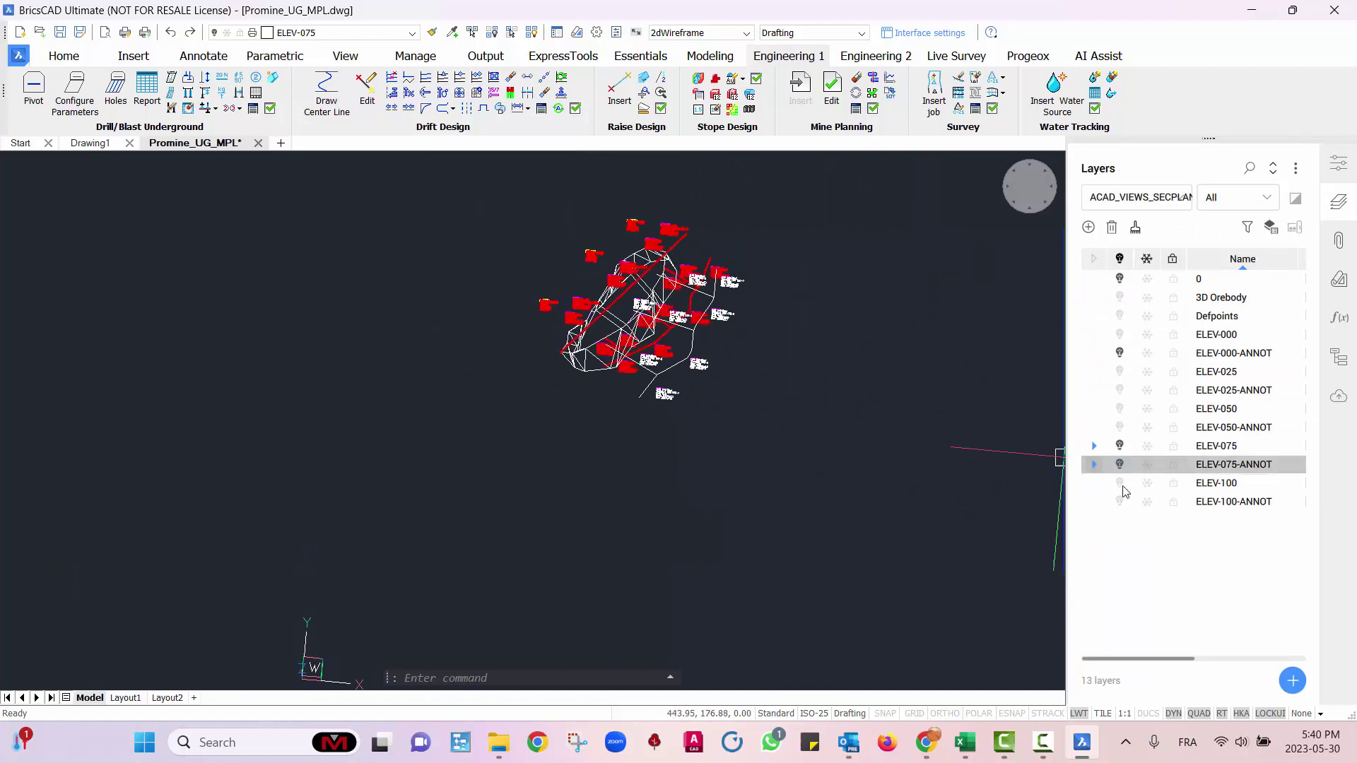
{"action": "left_click", "coordinate": [1122, 484]}
{"action": "left_click", "coordinate": [1122, 501]}
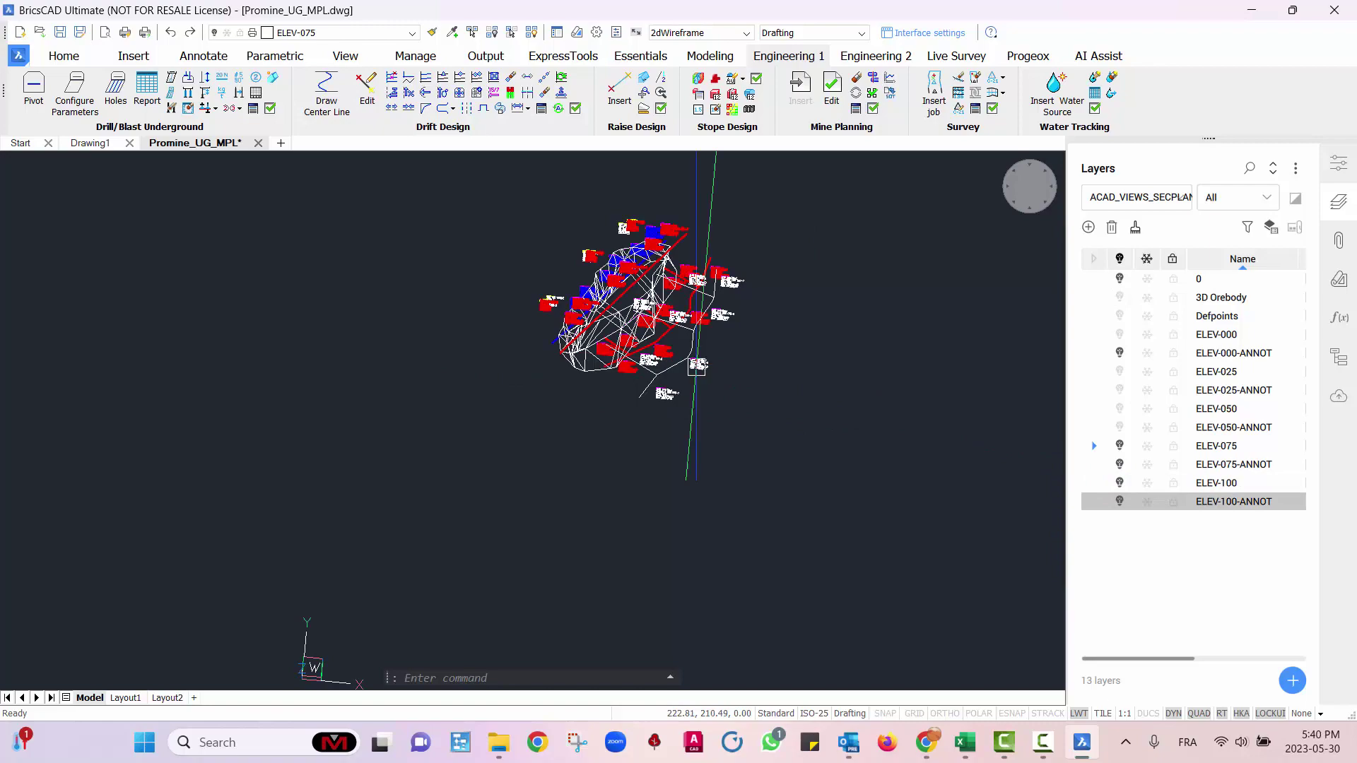
{"action": "scroll", "coordinate": [738, 385], "scroll_direction": "up", "scroll_amount": 6}
{"action": "middle_click_drag", "start_coordinate": [624, 410], "coordinate": [612, 260], "text": "shift"}
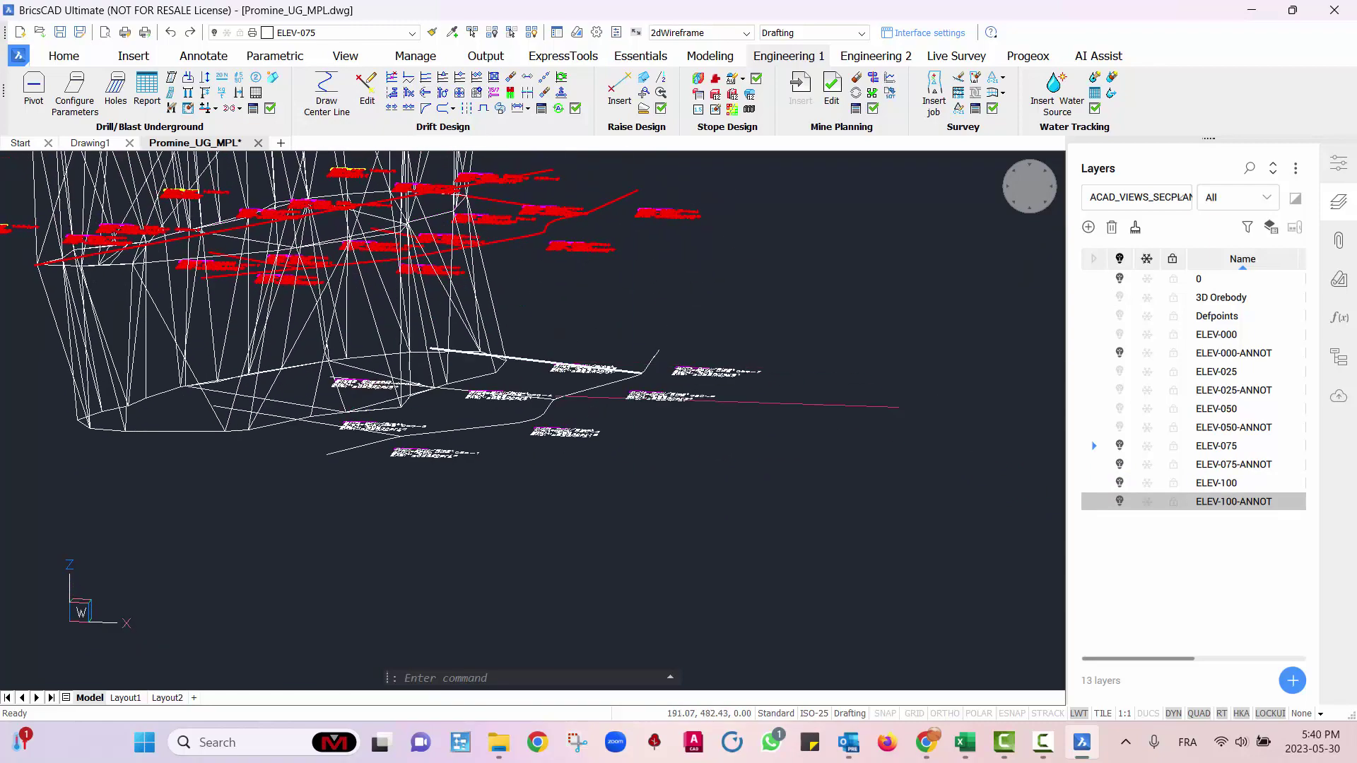
{"action": "middle_click_drag", "start_coordinate": [594, 419], "coordinate": [595, 516], "text": "shift"}
{"action": "scroll", "coordinate": [649, 472], "scroll_direction": "down", "scroll_amount": 2}
{"action": "mouse_move", "coordinate": [648, 473]}
{"action": "middle_mouse_down"}
{"action": "mouse_move", "coordinate": [730, 548]}
{"action": "mouse_move", "coordinate": [833, 600]}
{"action": "middle_mouse_up"}
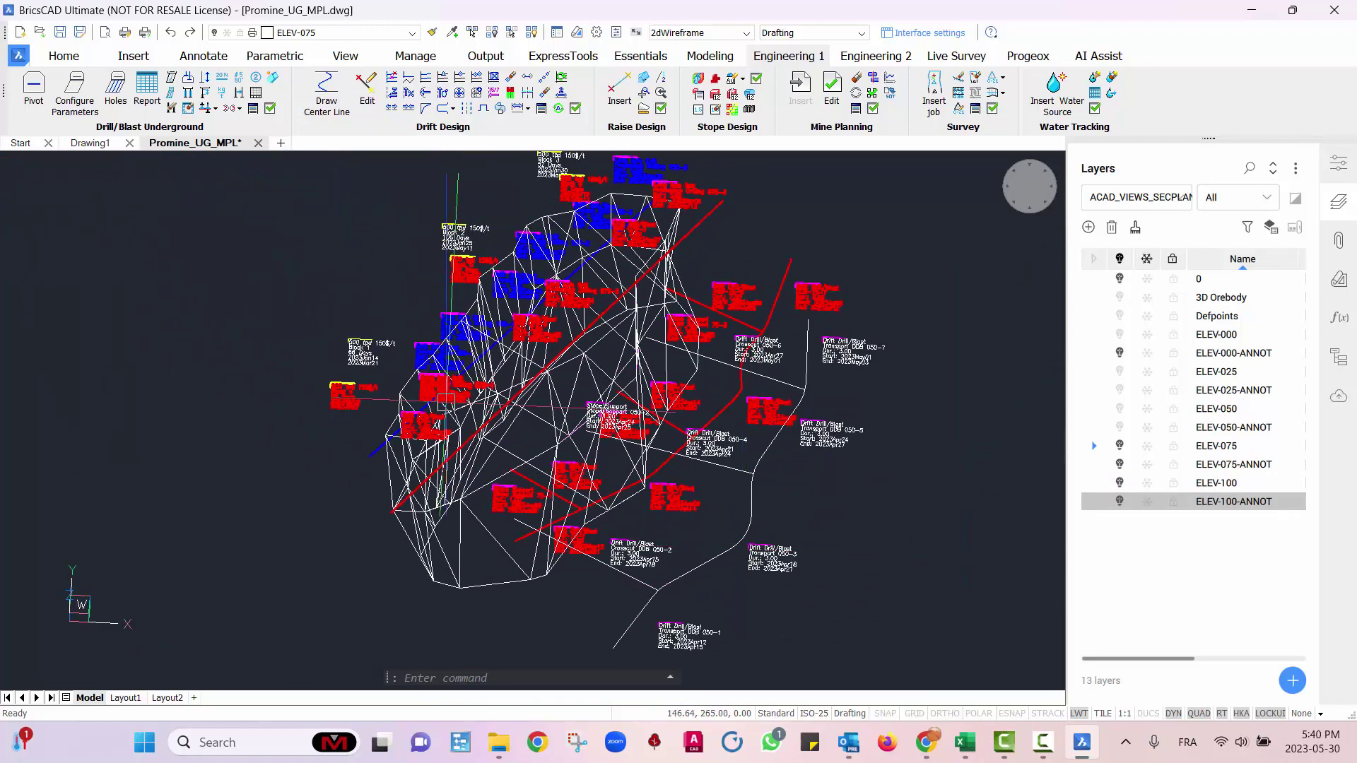
{"action": "left_click", "coordinate": [1119, 428]}
- Start a Gantt chart report and select all mine planning objects of the mine plan as its input
{"action": "mouse_move", "coordinate": [860, 527]}
{"action": "middle_mouse_down", "text": "shift"}
{"action": "mouse_move", "coordinate": [839, 548]}
{"action": "mouse_move", "coordinate": [863, 463]}
{"action": "middle_mouse_up", "text": "shift"}
{"action": "scroll", "coordinate": [711, 480], "scroll_direction": "down", "scroll_amount": 4}
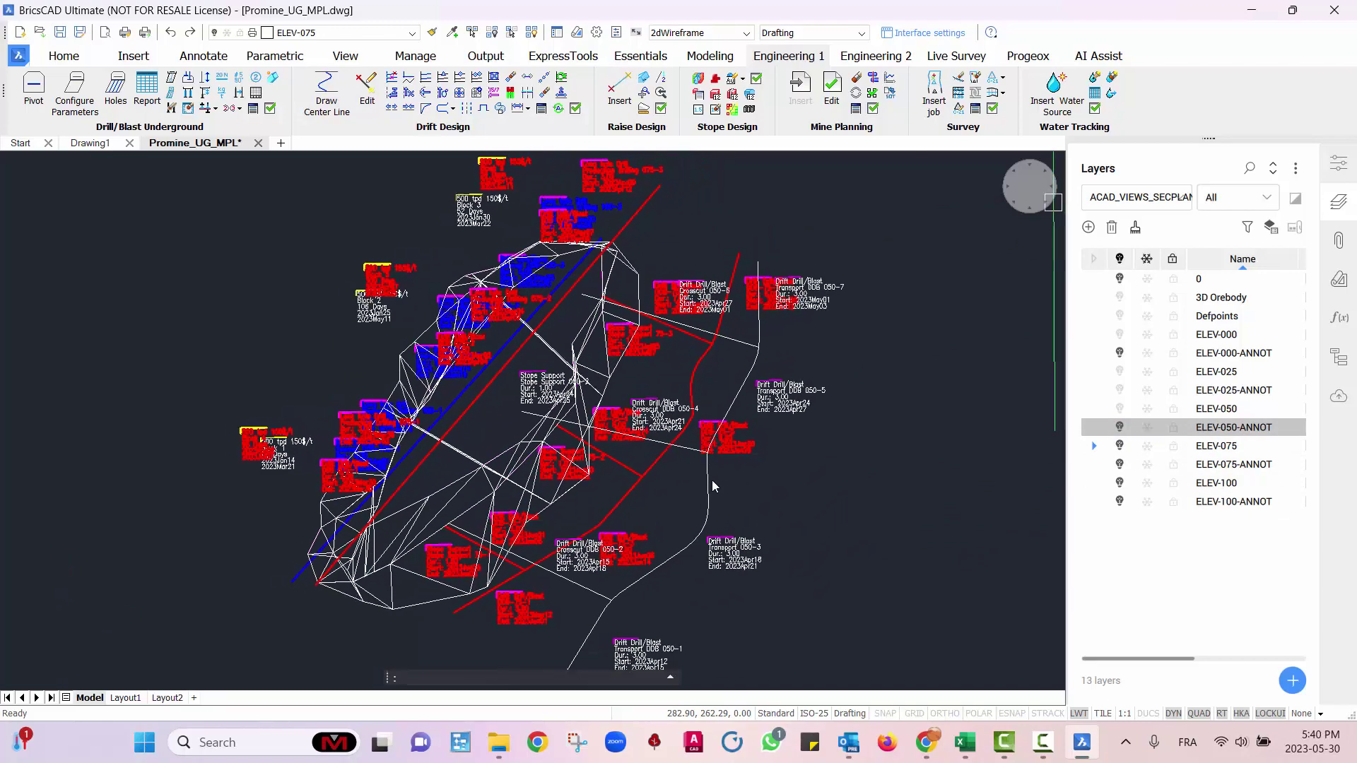
{"action": "mouse_move", "coordinate": [739, 485]}
{"action": "middle_mouse_down"}
{"action": "mouse_move", "coordinate": [555, 506]}
{"action": "mouse_move", "coordinate": [579, 506]}
{"action": "middle_mouse_up"}
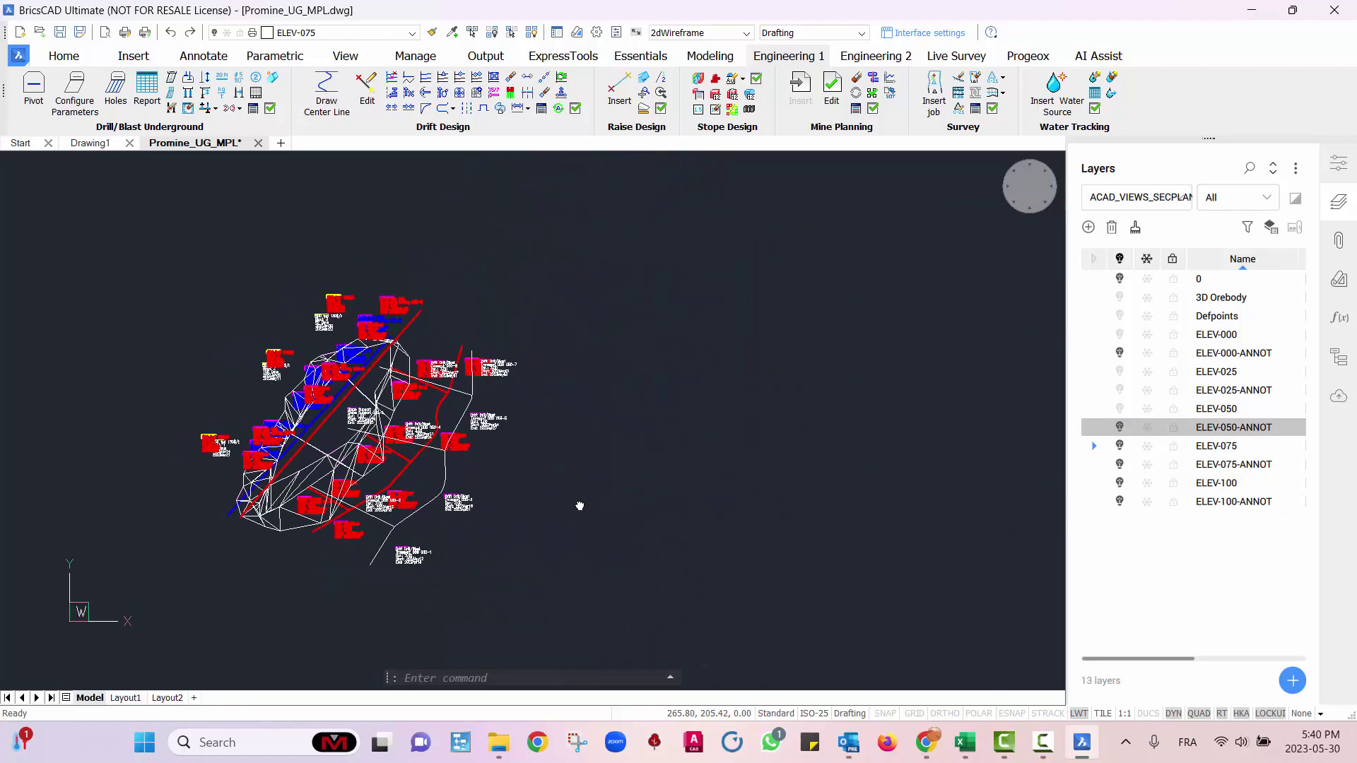
{"action": "left_click", "coordinate": [892, 79]}
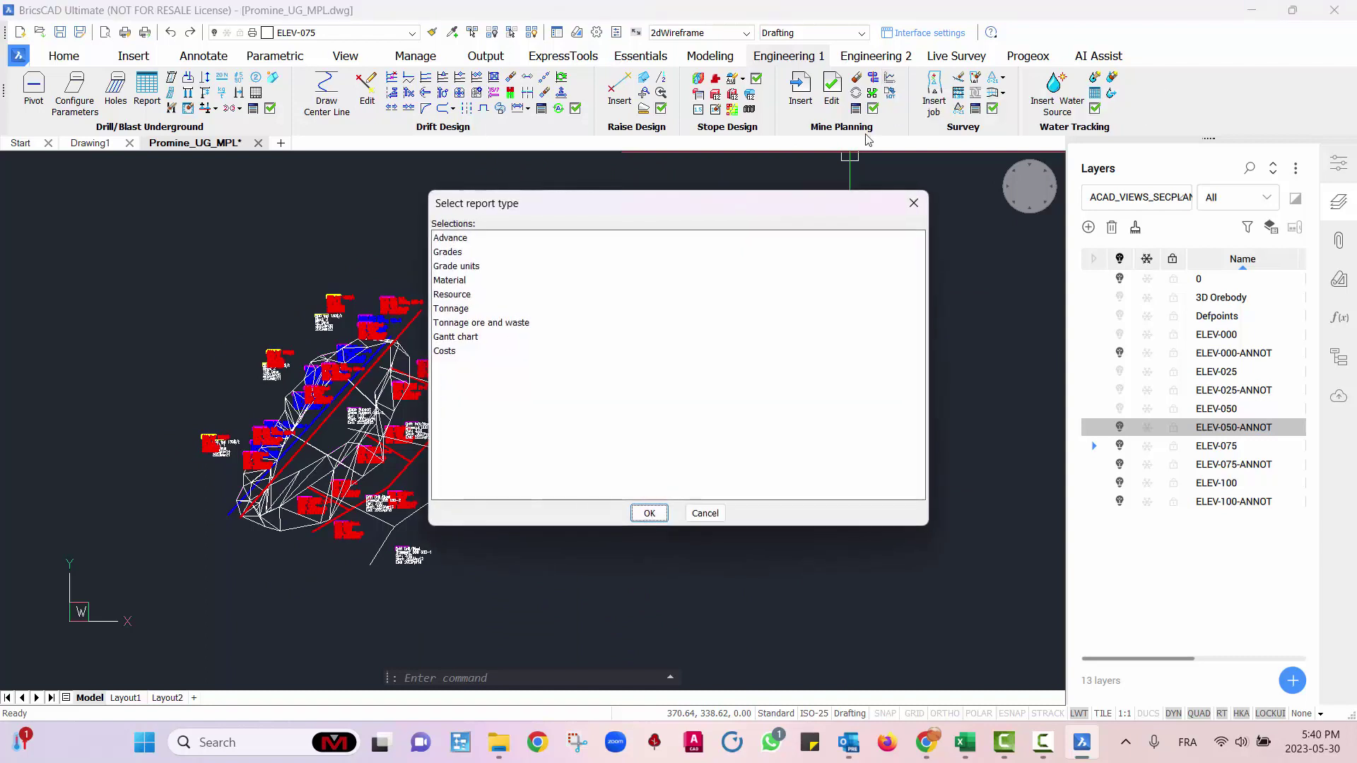
{"action": "left_click", "coordinate": [455, 335]}
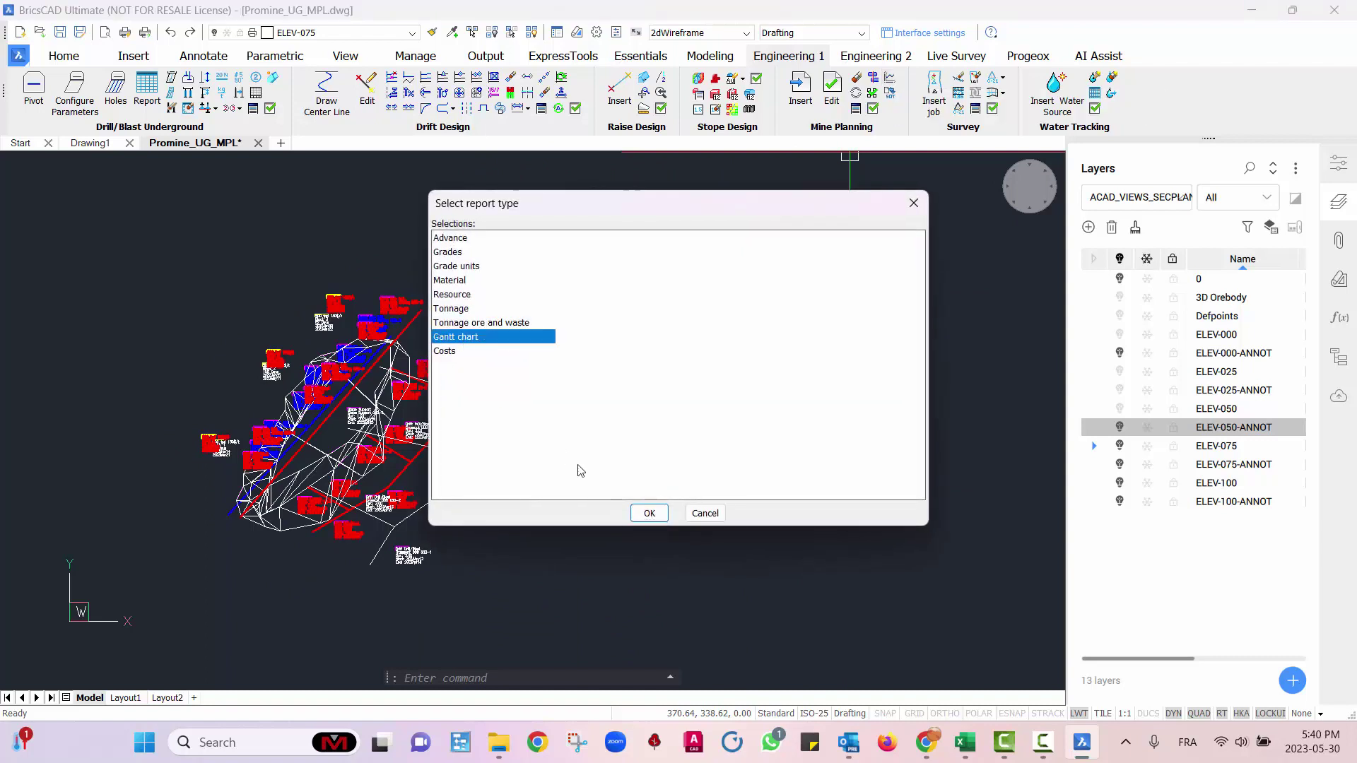
{"action": "left_click", "coordinate": [646, 513]}
{"action": "left_click", "coordinate": [690, 621]}
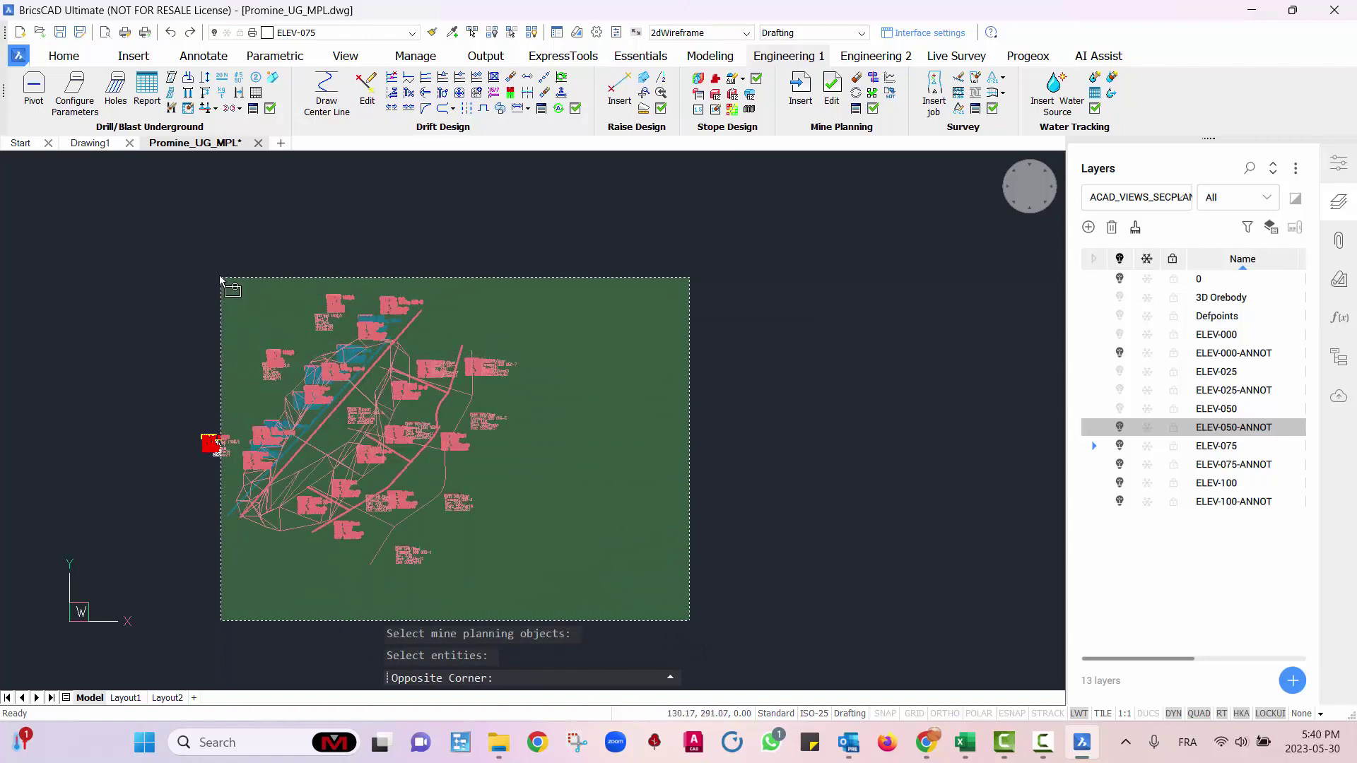
{"action": "left_click", "coordinate": [163, 241]}
{"action": "key", "text": "Return"}
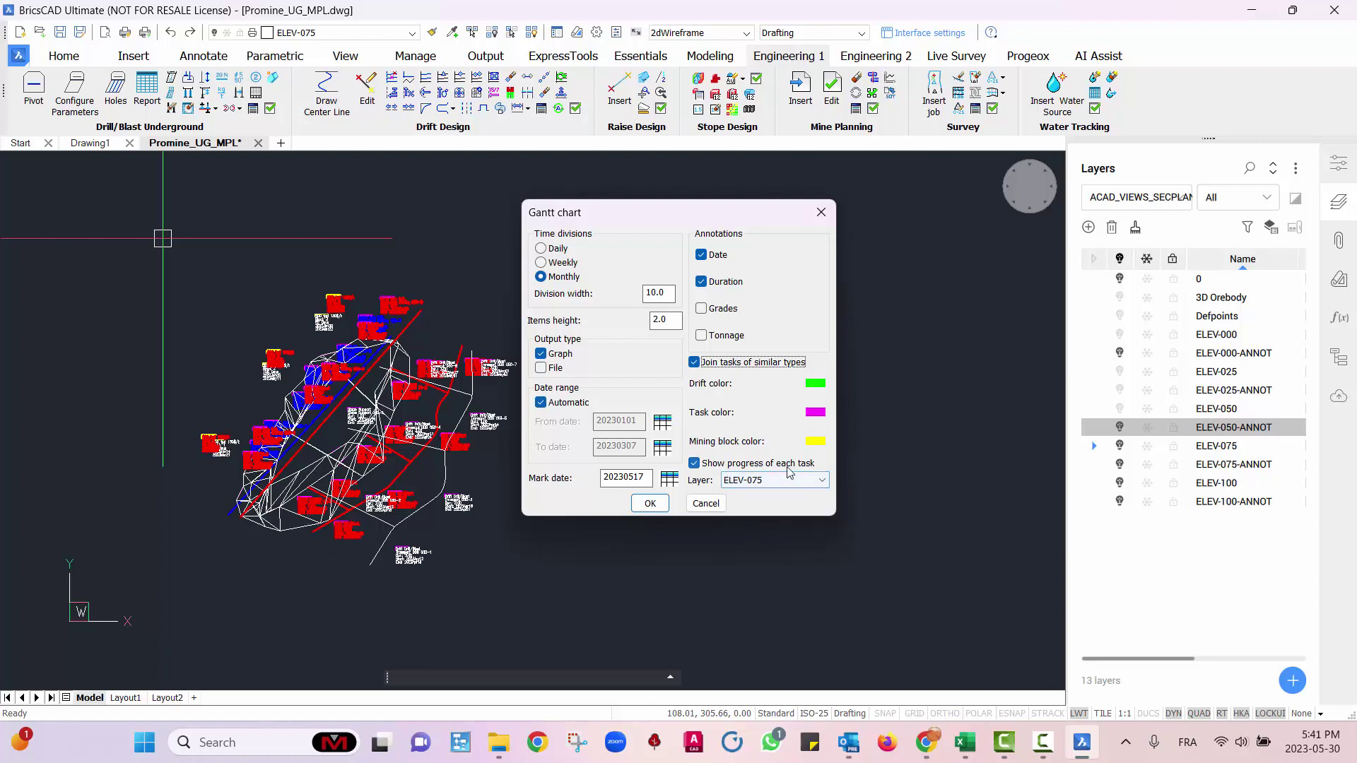
- Generate the monthly Gantt chart with dates, durations, joined similar tasks and task progress, and place it east of the mine plan
{"action": "left_click", "coordinate": [770, 486]}
{"action": "left_click", "coordinate": [768, 483]}
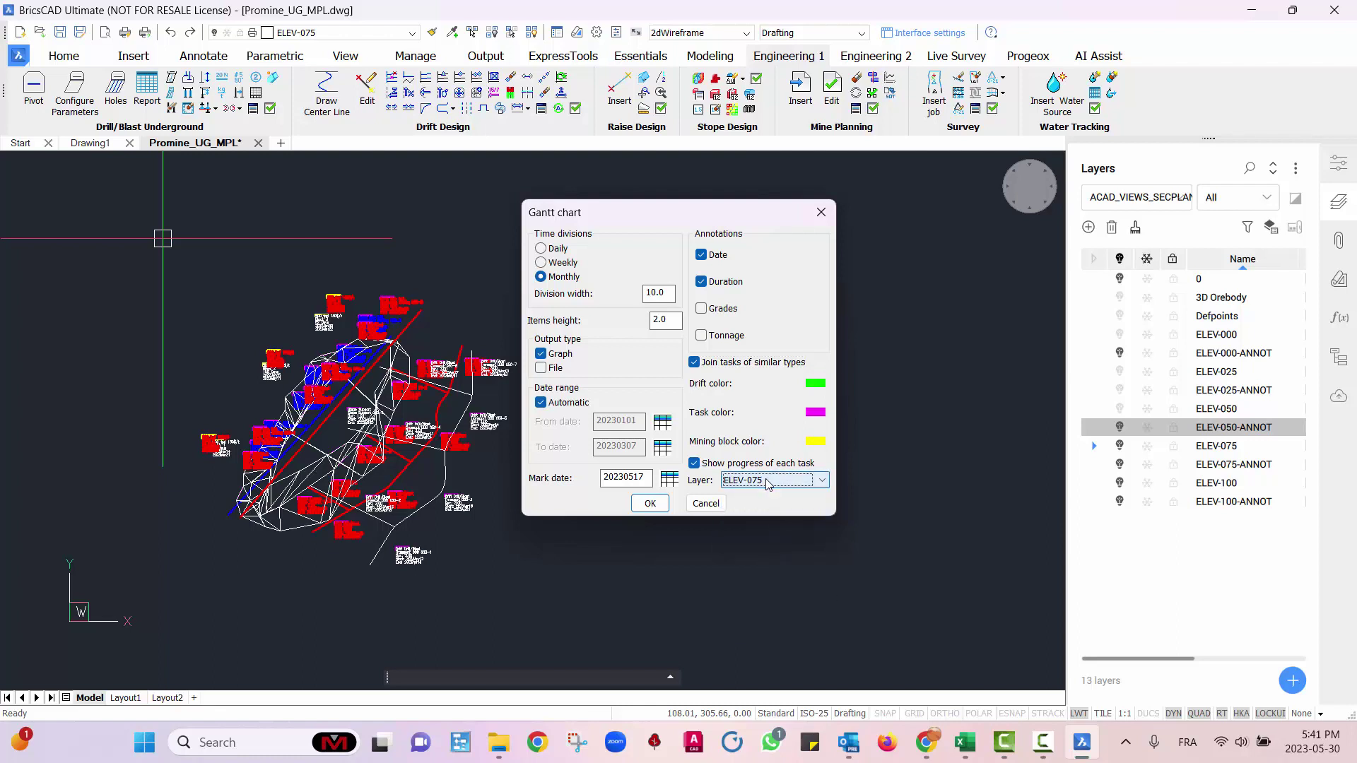
{"action": "left_click", "coordinate": [764, 488]}
{"action": "left_click", "coordinate": [769, 497]}
{"action": "left_click", "coordinate": [650, 504]}
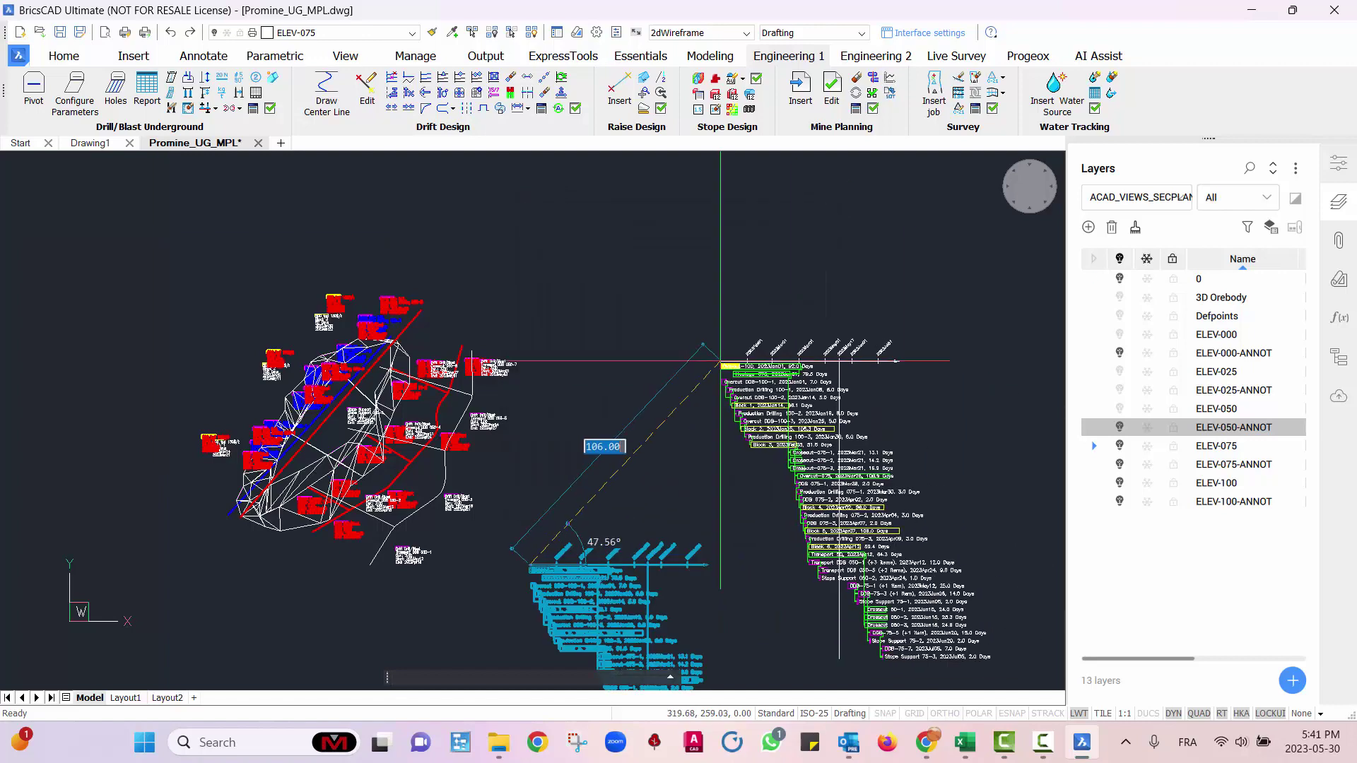
{"action": "left_click", "coordinate": [624, 251]}
- Examine the Gantt chart's task sequence and links next to the mine plan
{"action": "scroll", "coordinate": [716, 262], "scroll_direction": "up", "scroll_amount": 9}
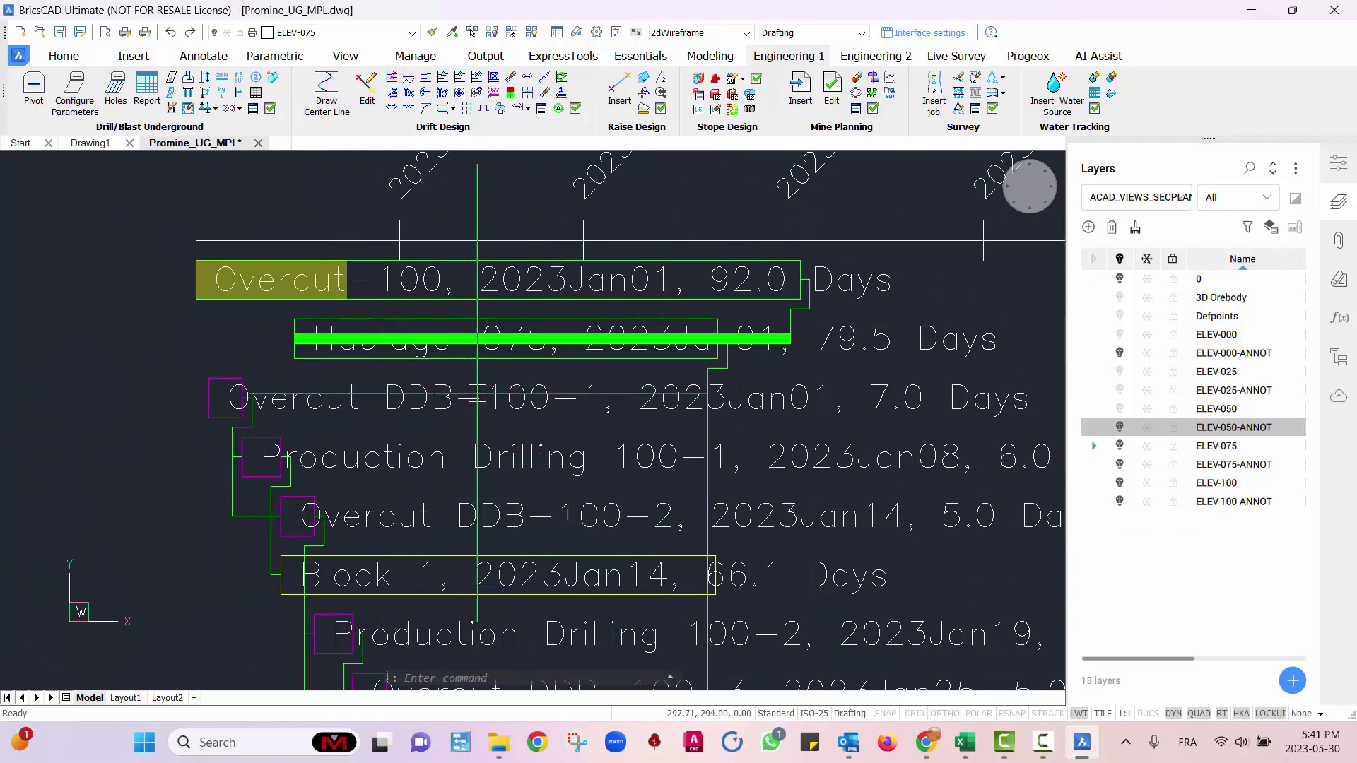
{"action": "scroll", "coordinate": [544, 511], "scroll_direction": "down", "scroll_amount": 8}
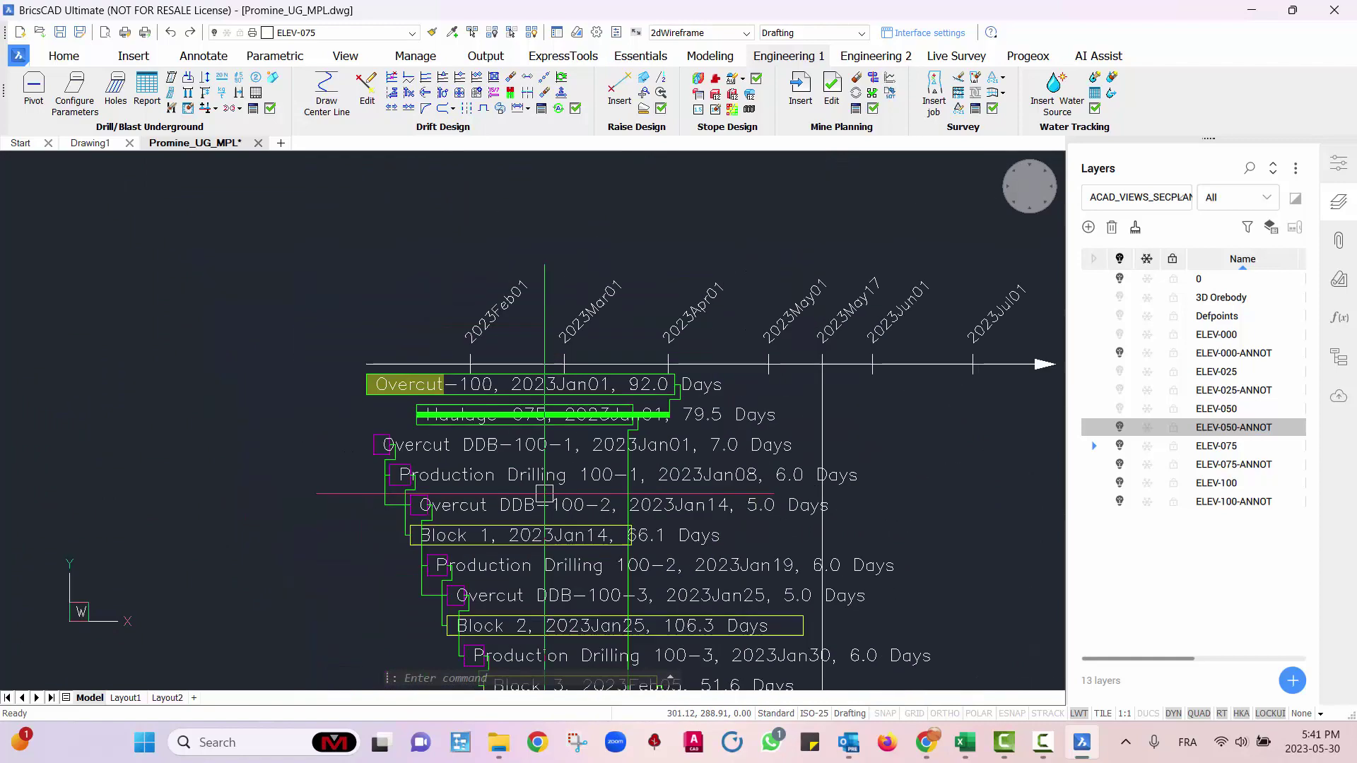
{"action": "scroll", "coordinate": [516, 497], "scroll_direction": "down", "scroll_amount": 2}
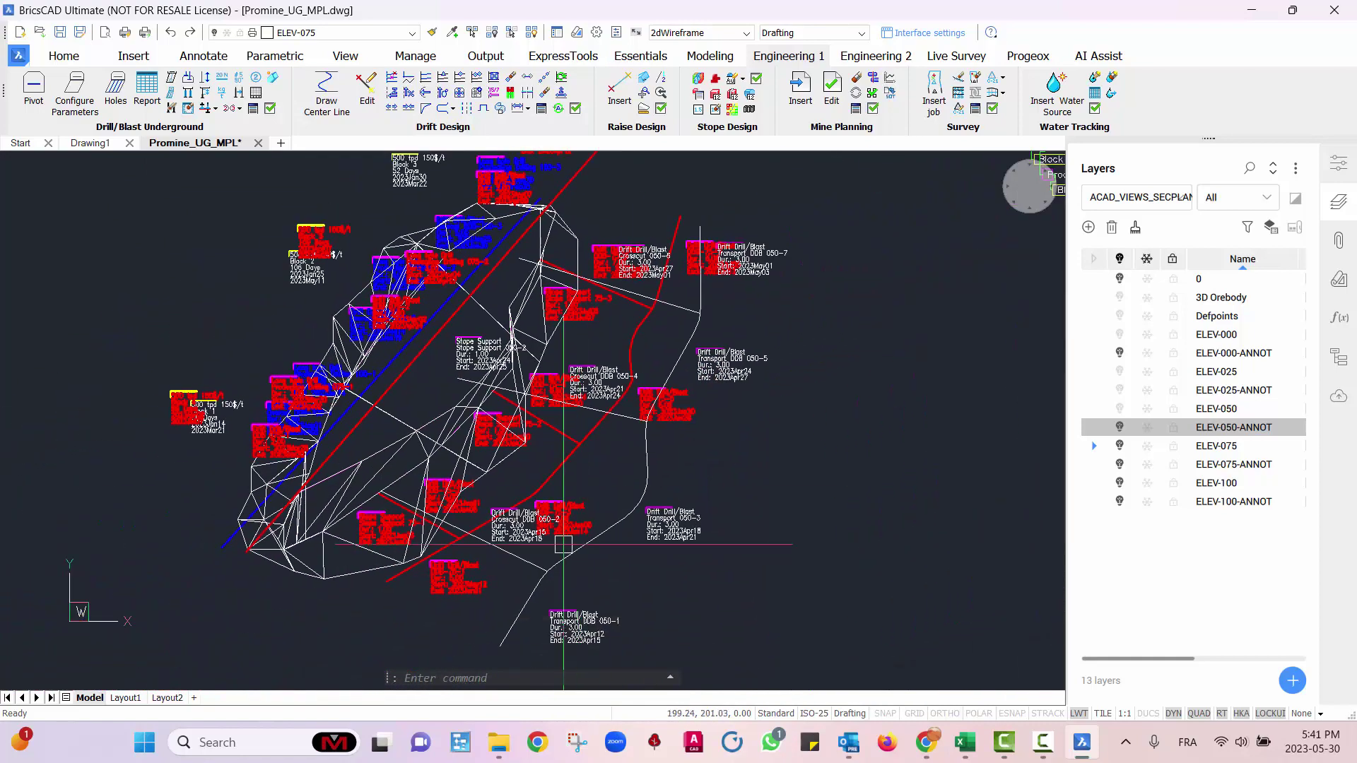
{"action": "scroll", "coordinate": [752, 466], "scroll_direction": "down", "scroll_amount": 1}
{"action": "middle_click_drag", "start_coordinate": [752, 466], "coordinate": [363, 534]}
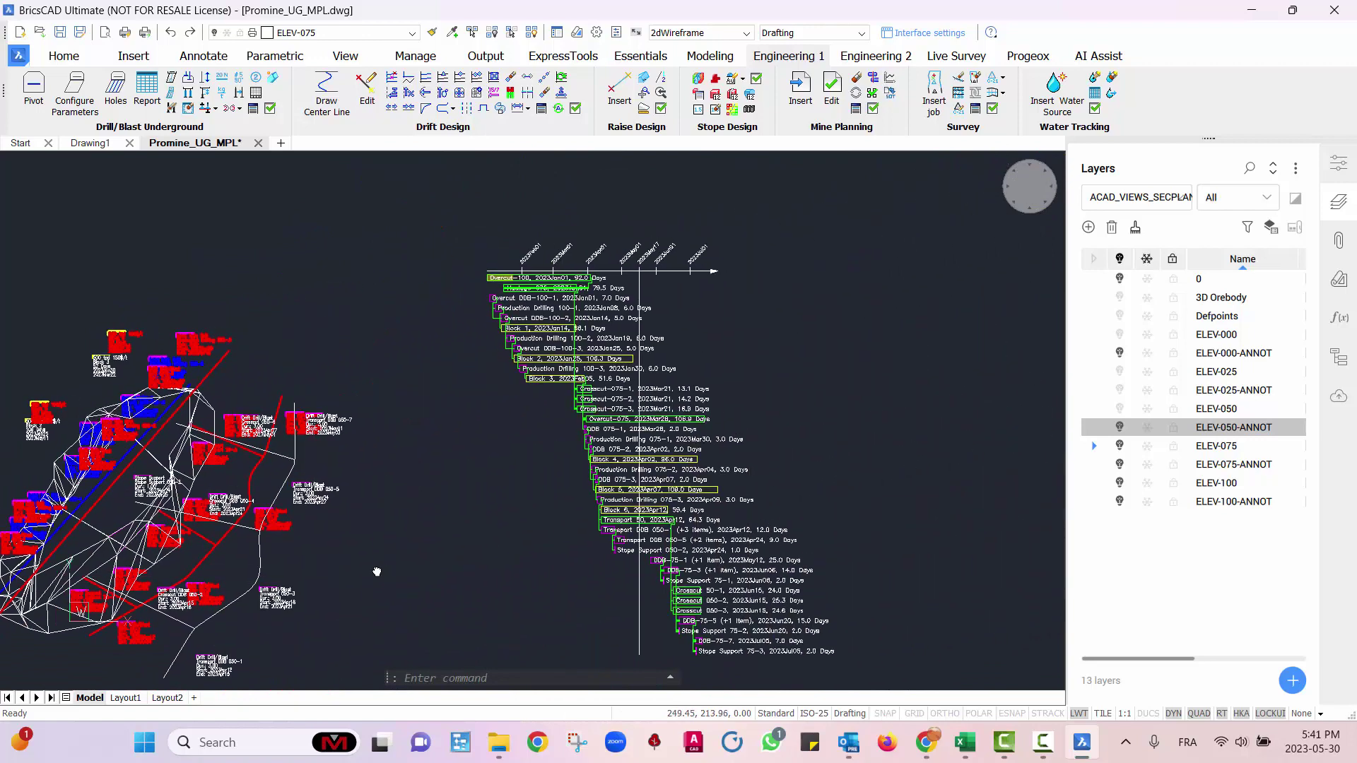
{"action": "scroll", "coordinate": [815, 327], "scroll_direction": "up", "scroll_amount": 3}
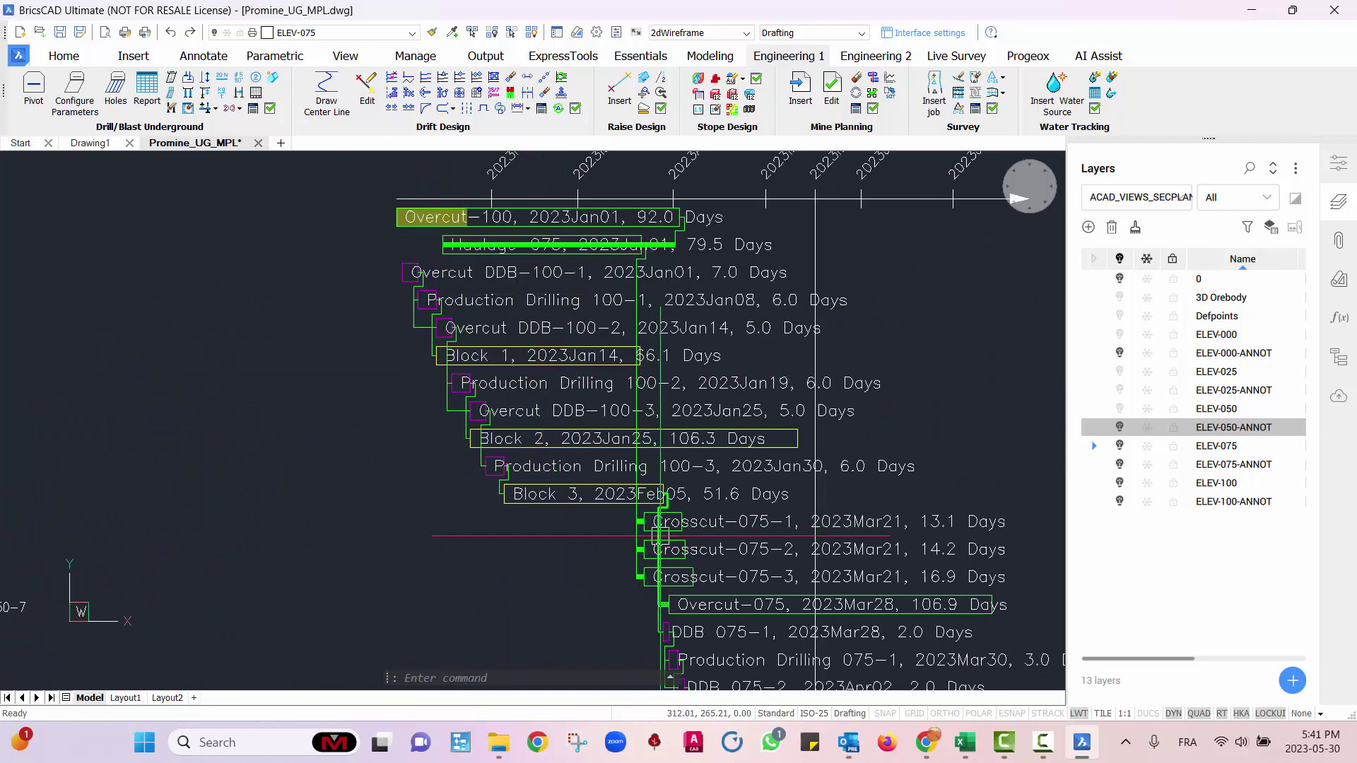
{"action": "scroll", "coordinate": [682, 558], "scroll_direction": "down", "scroll_amount": 3}
{"action": "middle_click_drag", "start_coordinate": [758, 665], "coordinate": [696, 448]}
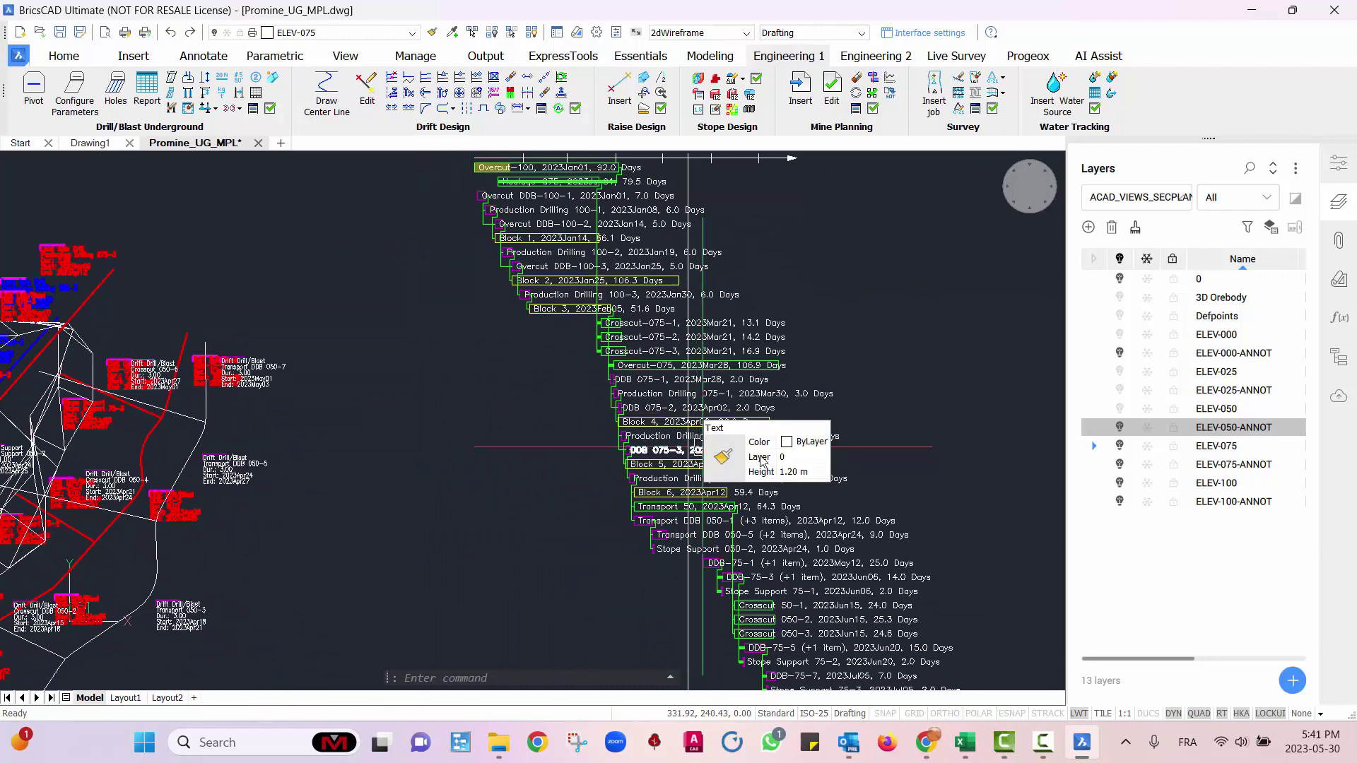
{"action": "scroll", "coordinate": [880, 456], "scroll_direction": "down", "scroll_amount": 2}
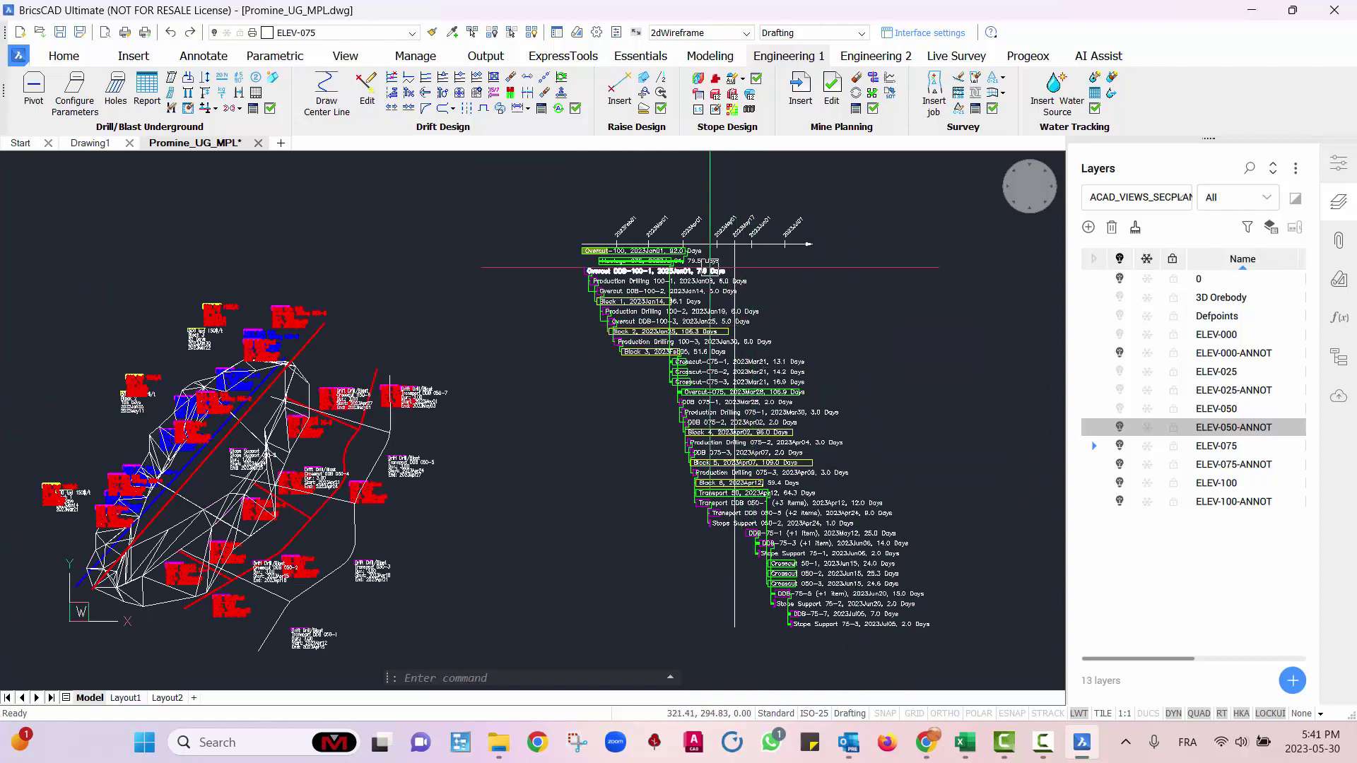
- Check the Overcut-100 progress and the timeline dates on the Gantt chart, and follow the tasks down to Stope Support 75-3
{"action": "scroll", "coordinate": [620, 219], "scroll_direction": "up", "scroll_amount": 6}
{"action": "scroll", "coordinate": [926, 468], "scroll_direction": "down", "scroll_amount": 2}
{"action": "mouse_move", "coordinate": [996, 503]}
{"action": "middle_mouse_down"}
{"action": "mouse_move", "coordinate": [667, 443]}
{"action": "mouse_move", "coordinate": [477, 354]}
{"action": "middle_mouse_up"}
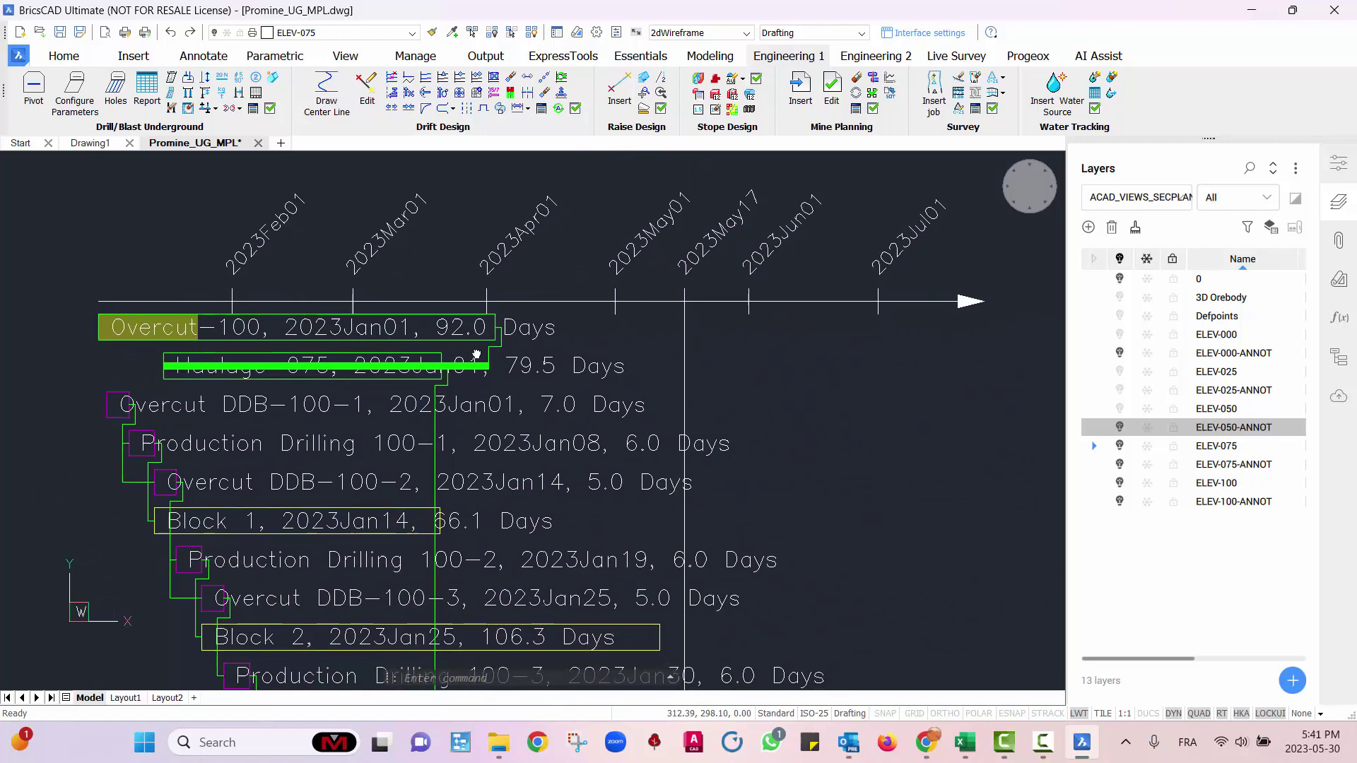
{"action": "scroll", "coordinate": [151, 341], "scroll_direction": "up", "scroll_amount": 2}
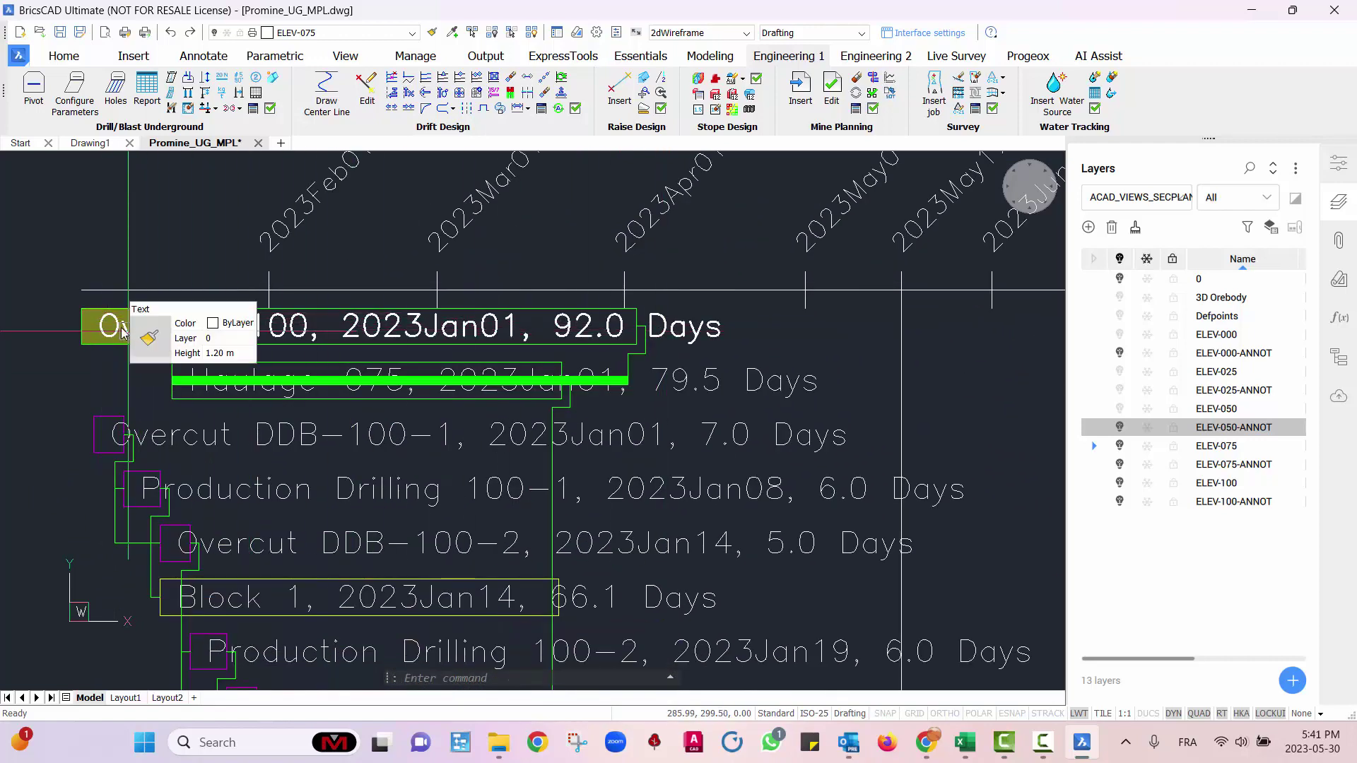
{"action": "scroll", "coordinate": [436, 319], "scroll_direction": "down", "scroll_amount": 3}
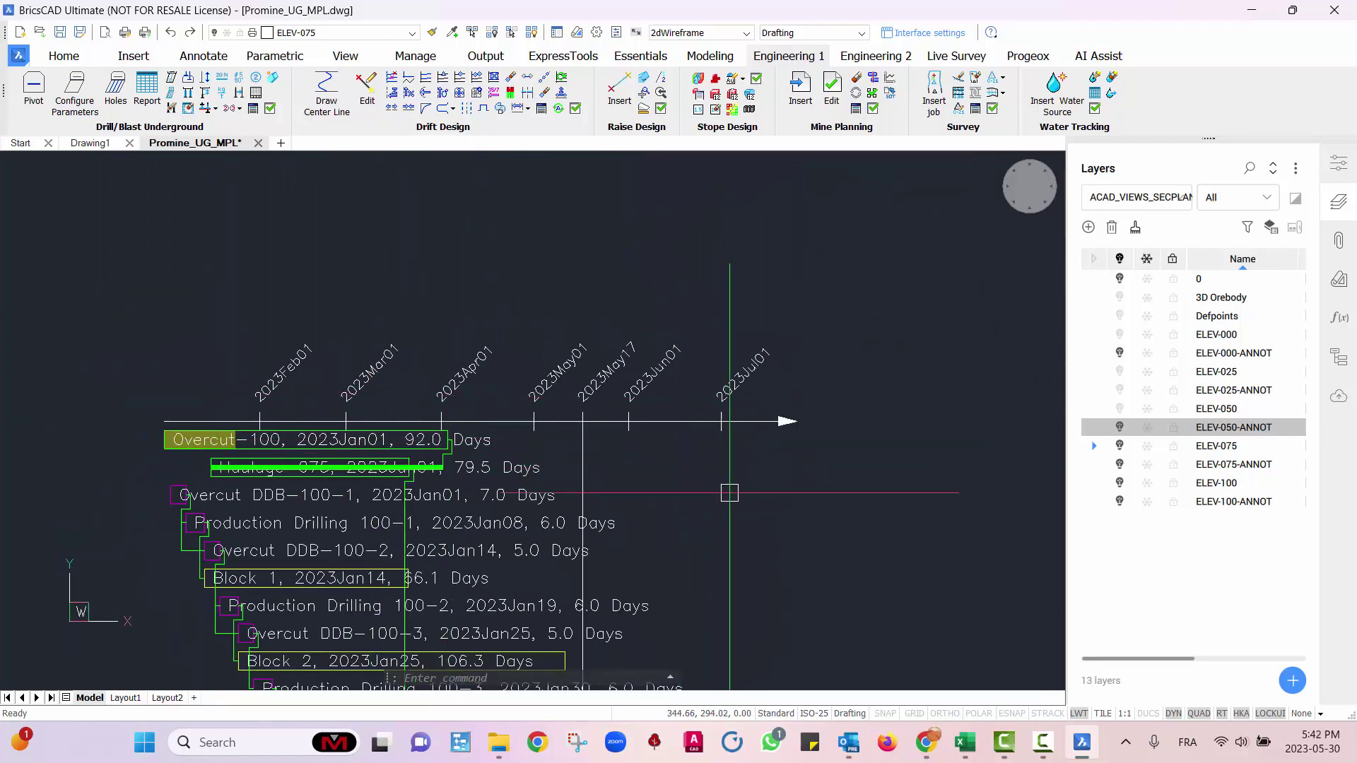
{"action": "middle_click_drag", "start_coordinate": [733, 490], "coordinate": [723, 167]}
{"action": "middle_click_drag", "start_coordinate": [752, 449], "coordinate": [714, 163]}
{"action": "middle_click_drag", "start_coordinate": [763, 551], "coordinate": [612, 125]}
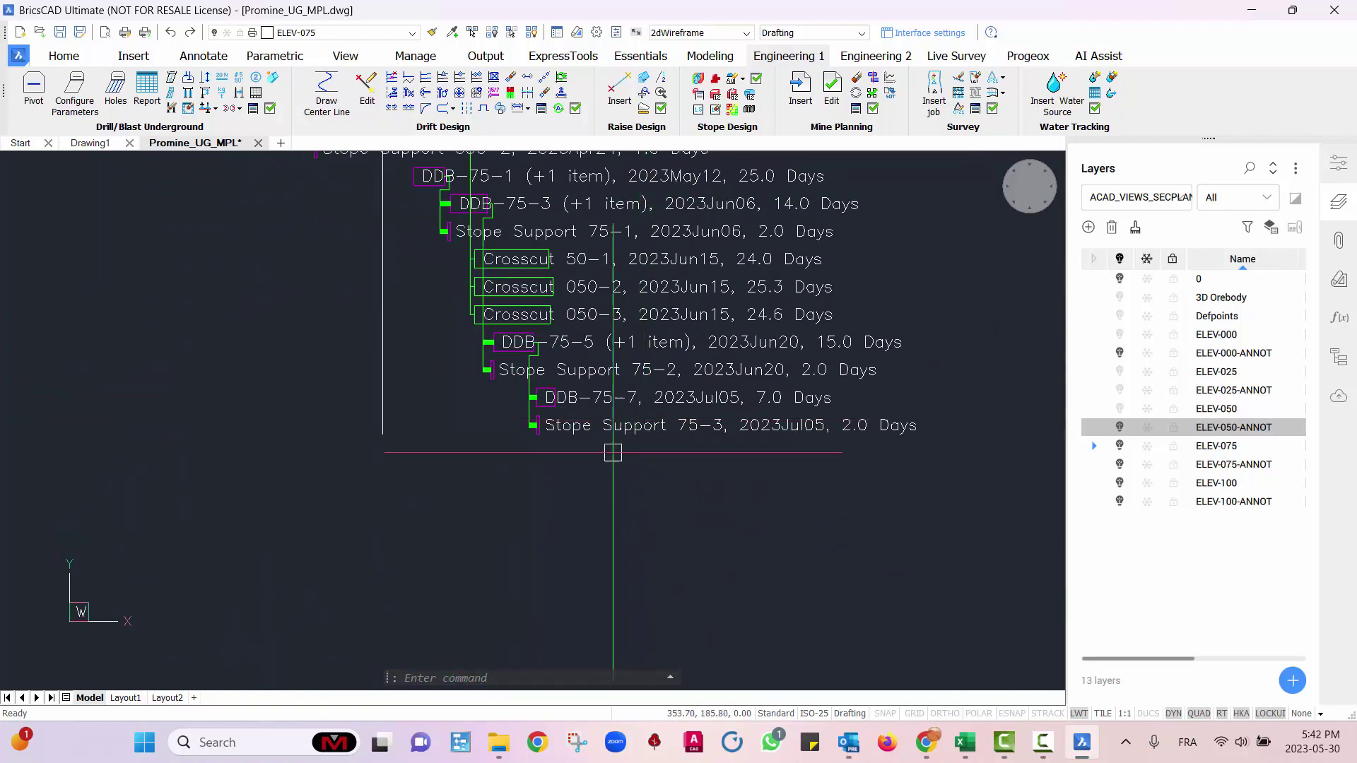
{"action": "middle_click_drag", "start_coordinate": [580, 480], "coordinate": [749, 647]}
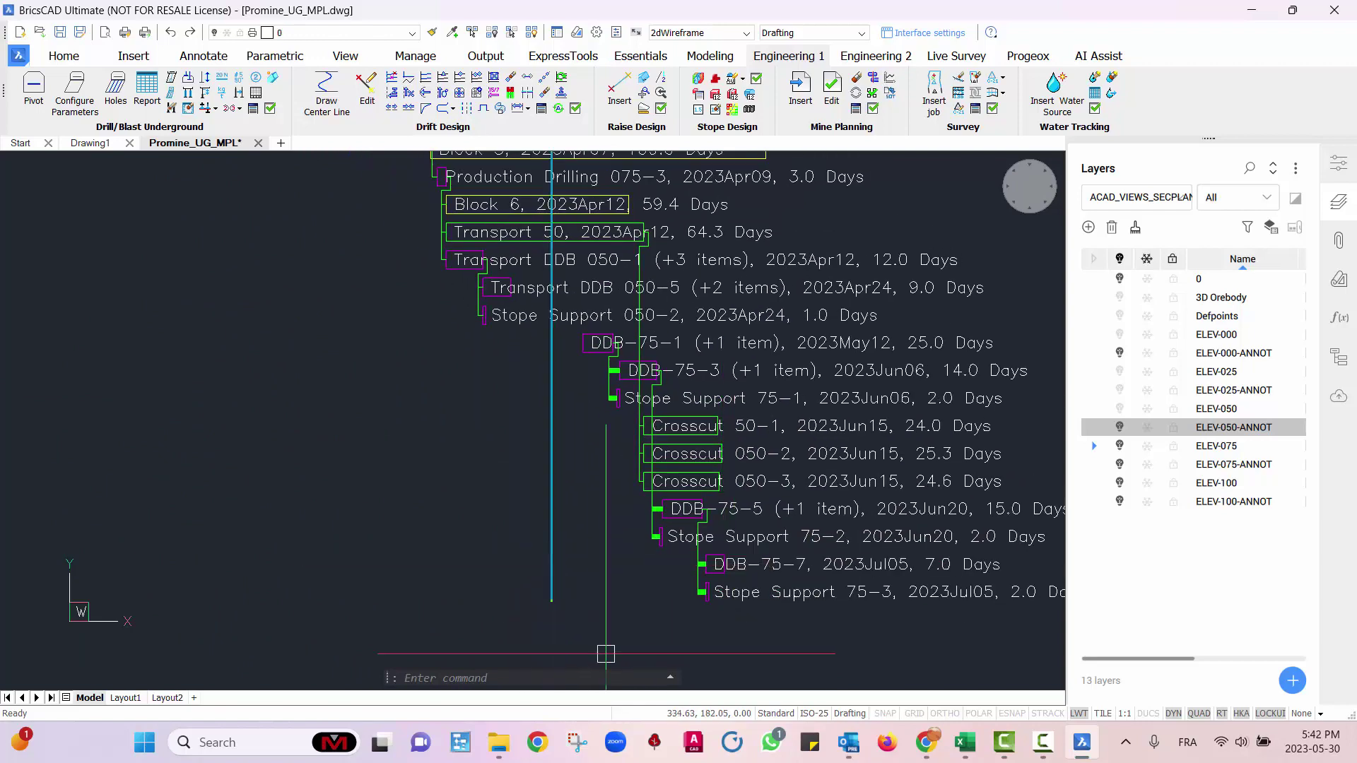
{"action": "scroll", "coordinate": [614, 559], "scroll_direction": "down", "scroll_amount": 3}
{"action": "scroll", "coordinate": [615, 559], "scroll_direction": "down", "scroll_amount": 4}
{"action": "key", "text": "Escape"}
{"action": "mouse_move", "coordinate": [460, 593]}
{"action": "middle_mouse_down"}
{"action": "mouse_move", "coordinate": [591, 524]}
{"action": "mouse_move", "coordinate": [608, 553]}
{"action": "middle_mouse_up"}
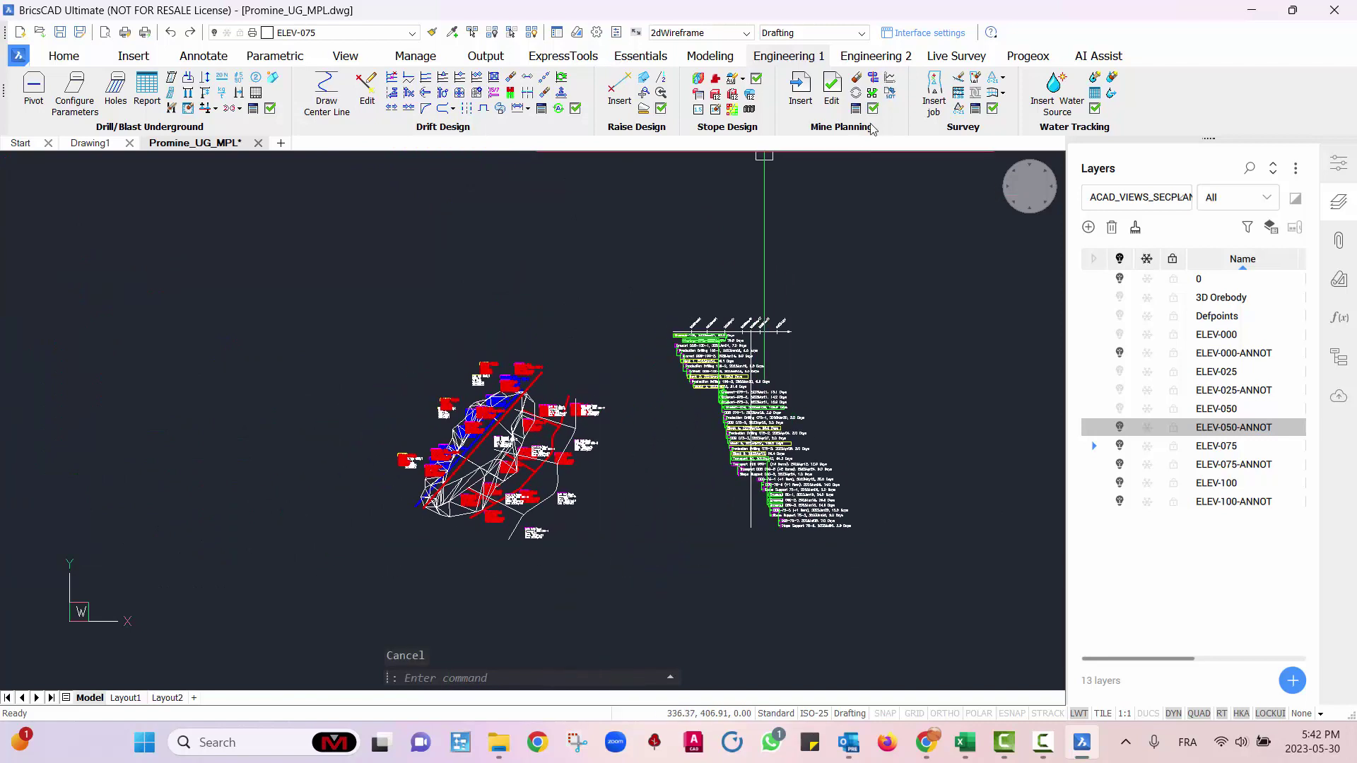
- Generate a monthly Costs report graph with subdivisions for all mine planning objects and place it east of the Gantt chart
{"action": "left_click", "coordinate": [890, 80]}
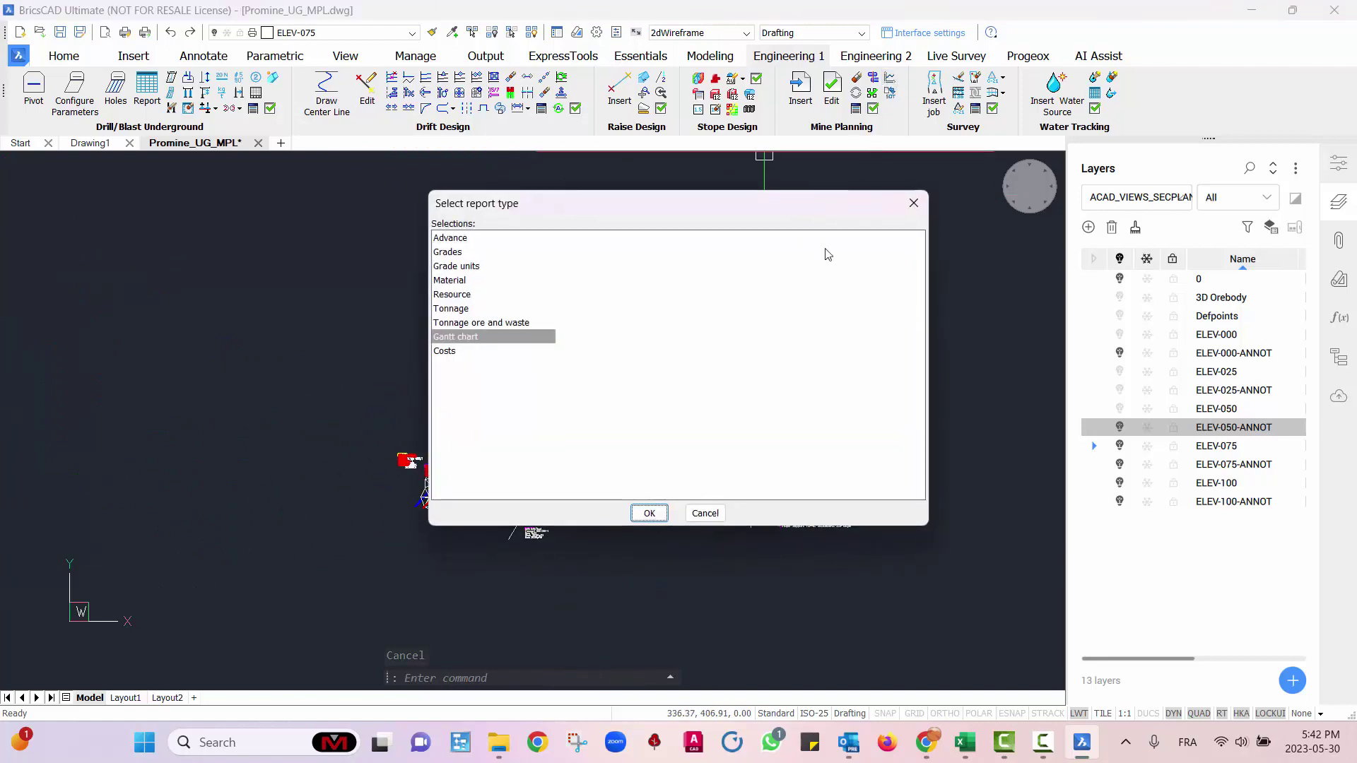
{"action": "left_click", "coordinate": [446, 353]}
{"action": "left_click", "coordinate": [649, 513]}
{"action": "left_click", "coordinate": [636, 582]}
{"action": "left_click", "coordinate": [376, 371]}
{"action": "key", "text": "Return"}
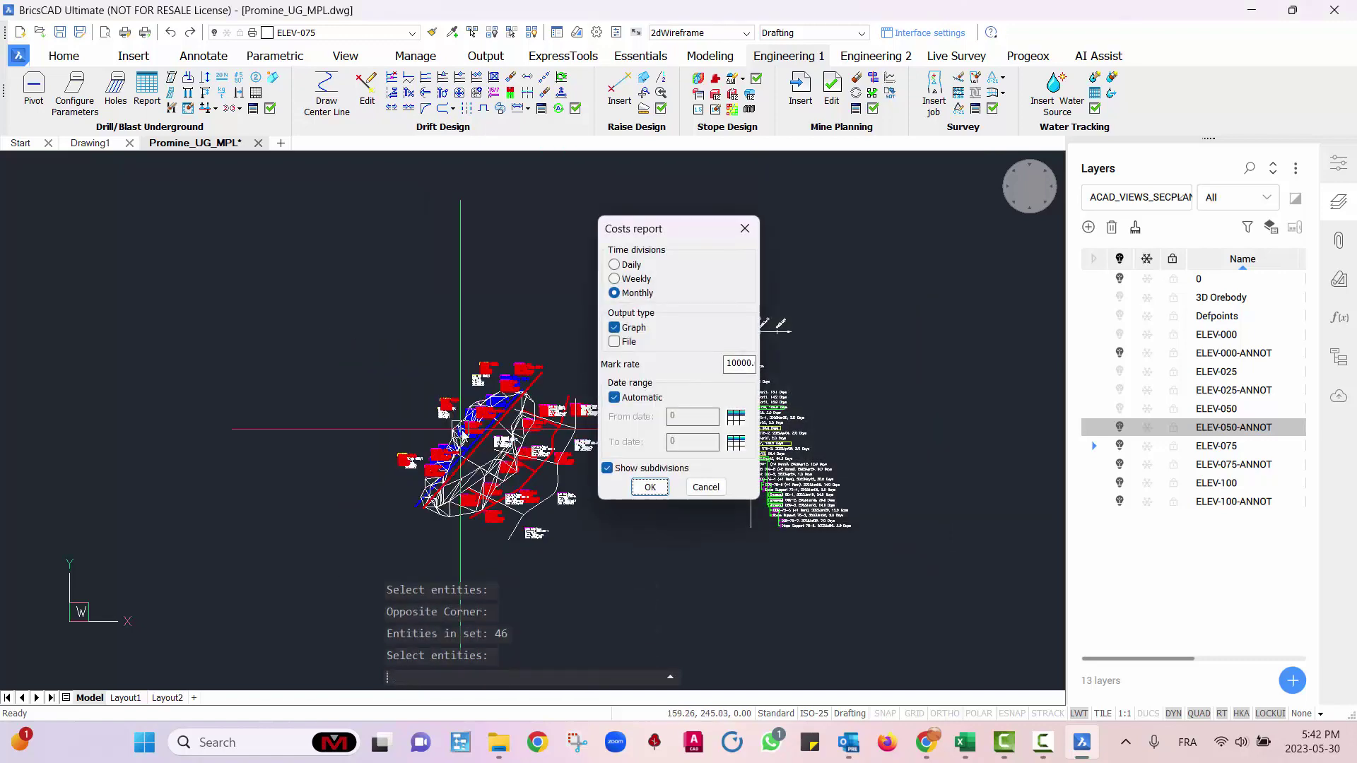
{"action": "left_click", "coordinate": [649, 487]}
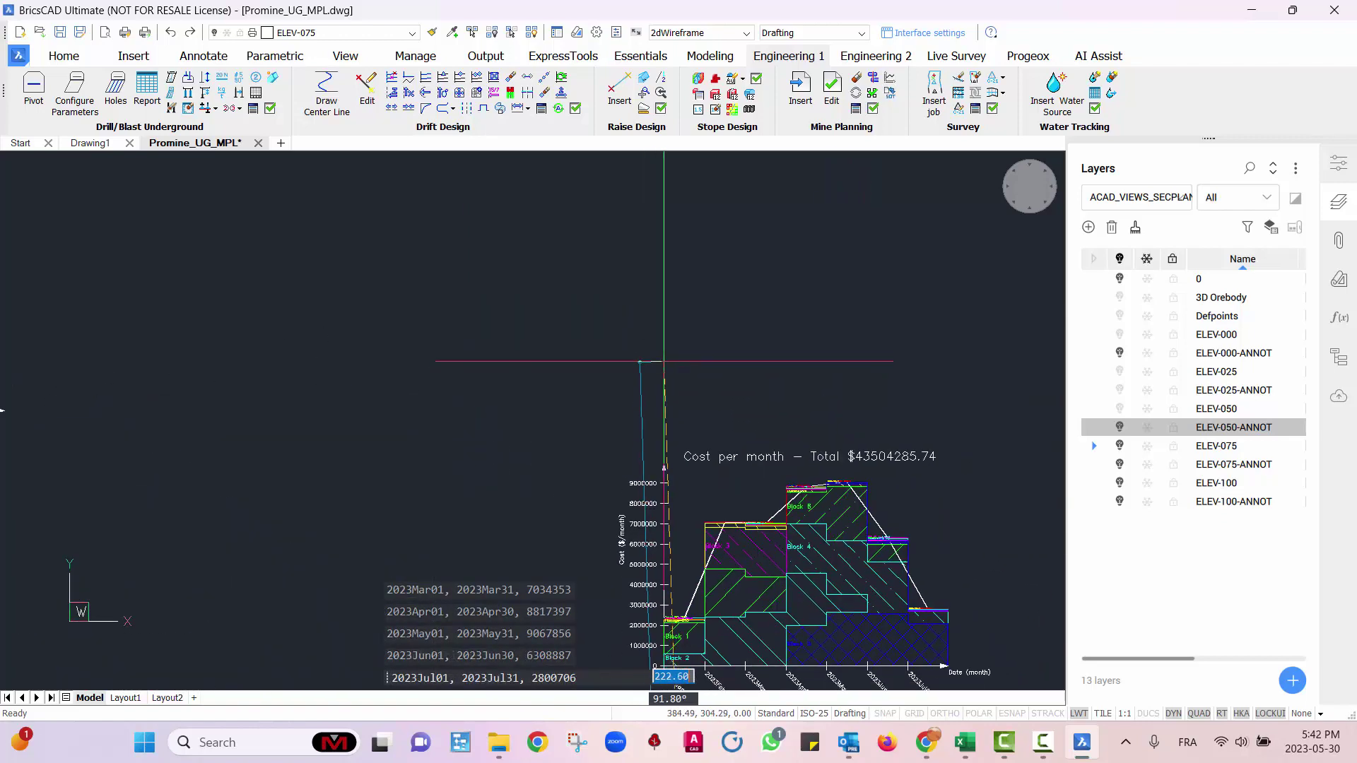
{"action": "left_click", "coordinate": [673, 325]}
{"action": "mouse_move", "coordinate": [872, 564]}
{"action": "middle_mouse_down"}
{"action": "mouse_move", "coordinate": [786, 420]}
{"action": "mouse_move", "coordinate": [819, 406]}
{"action": "mouse_move", "coordinate": [699, 454]}
{"action": "middle_mouse_up"}
{"action": "scroll", "coordinate": [800, 386], "scroll_direction": "up", "scroll_amount": 2}
{"action": "scroll", "coordinate": [700, 491], "scroll_direction": "up", "scroll_amount": 1}
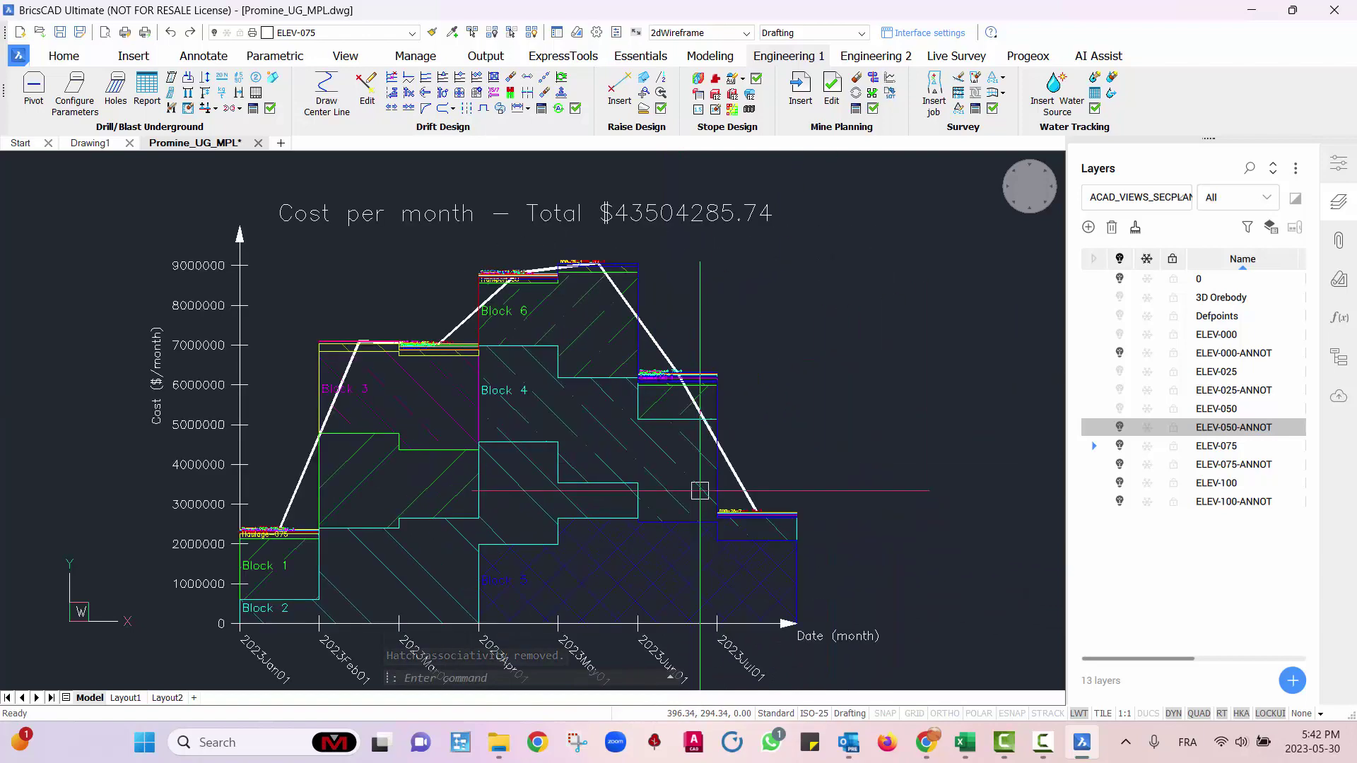
- Set up a landscape A4 layout grid on layer ELEV-075 with the Promine title block and a 1:1000 scale
{"action": "scroll", "coordinate": [699, 490], "scroll_direction": "down", "scroll_amount": 3}
{"action": "mouse_move", "coordinate": [699, 490]}
{"action": "middle_mouse_down"}
{"action": "mouse_move", "coordinate": [820, 485]}
{"action": "mouse_move", "coordinate": [840, 452]}
{"action": "middle_mouse_up"}
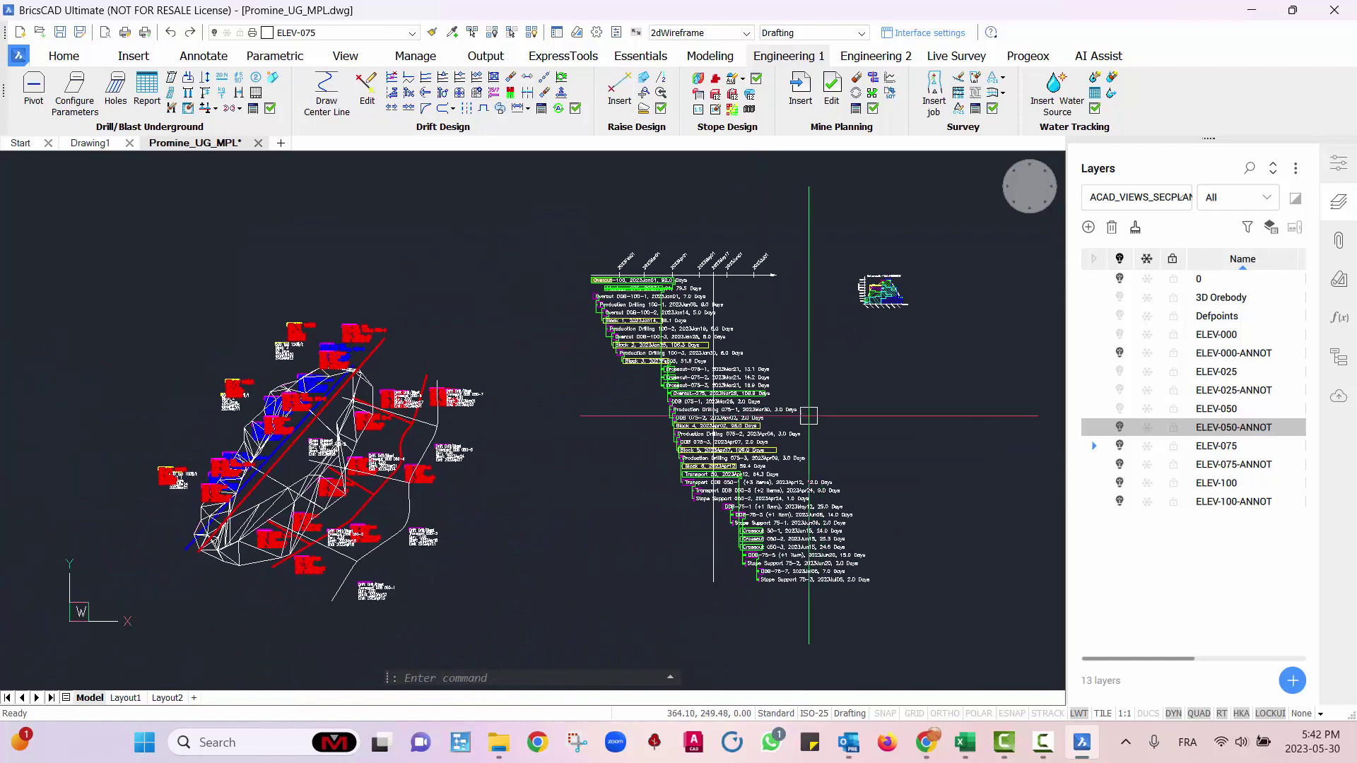
{"action": "left_click", "coordinate": [641, 56]}
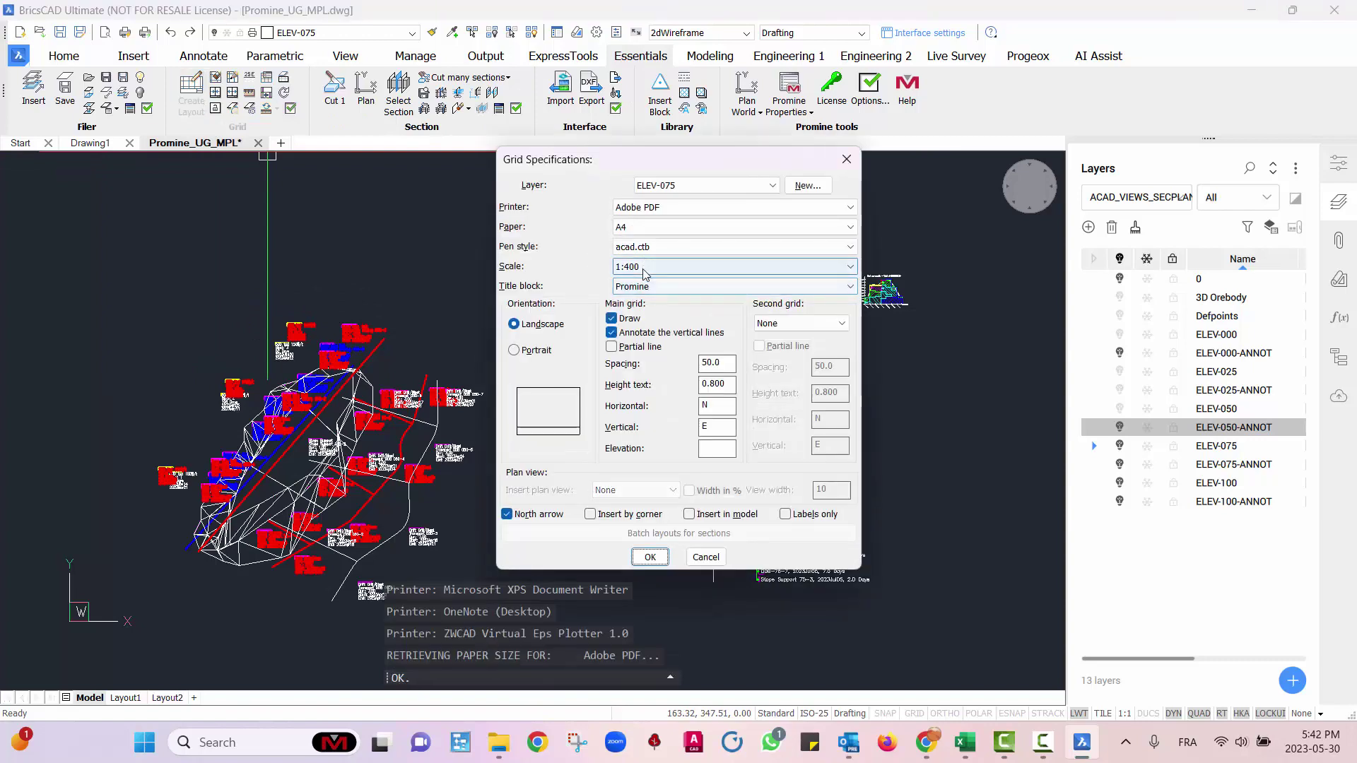
{"action": "left_click", "coordinate": [645, 273]}
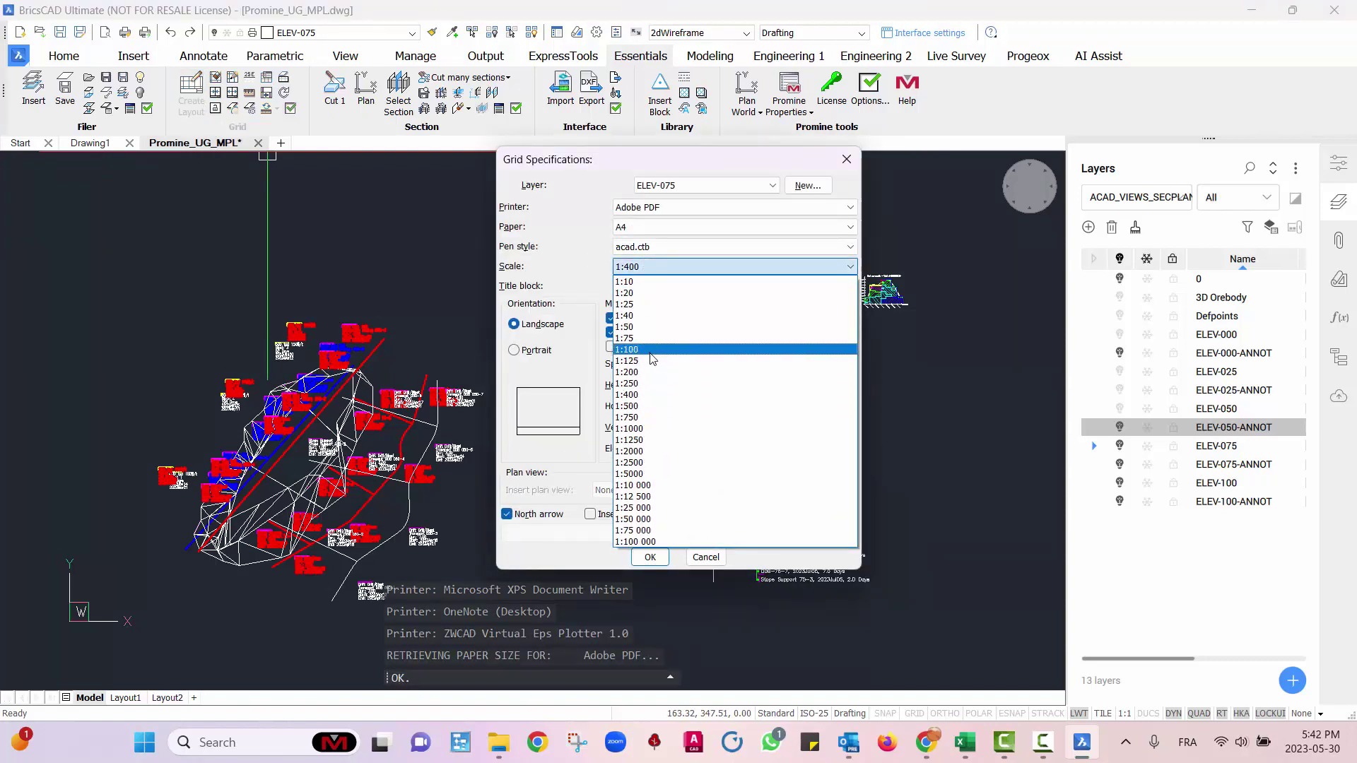
{"action": "left_click", "coordinate": [654, 428]}
{"action": "left_click", "coordinate": [650, 557]}
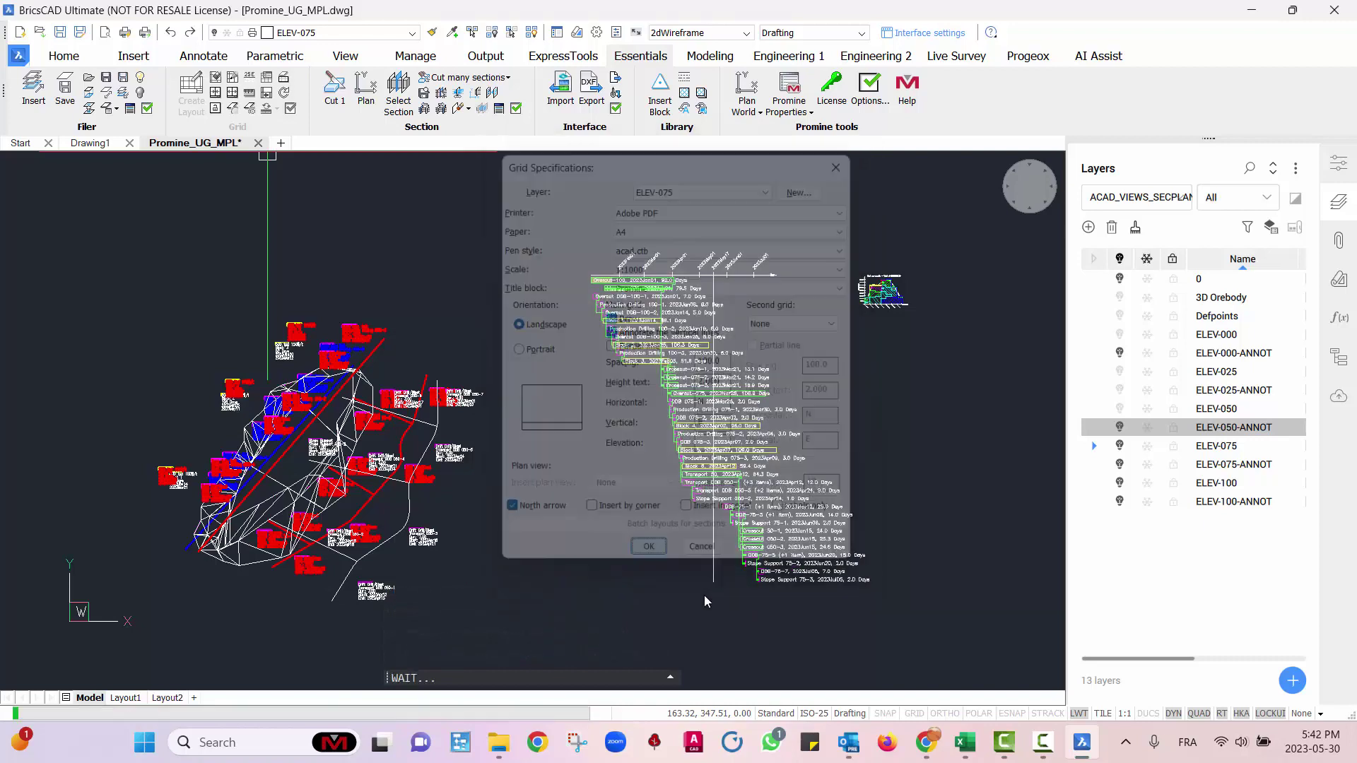
- Place the frame around the mine plan, Gantt chart and cost graph, continue to the layout and accept the title block attributes
{"action": "scroll", "coordinate": [560, 471], "scroll_direction": "down", "scroll_amount": 3}
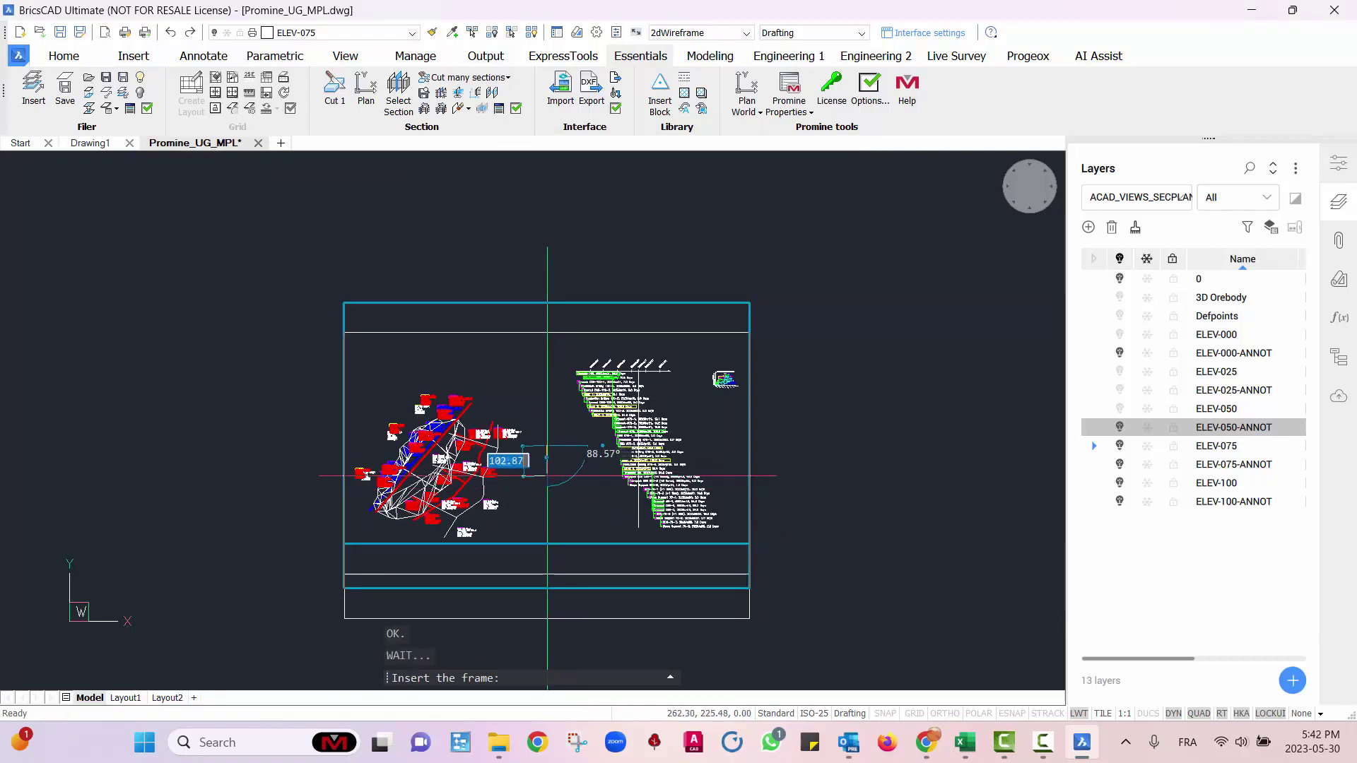
{"action": "left_click", "coordinate": [544, 501]}
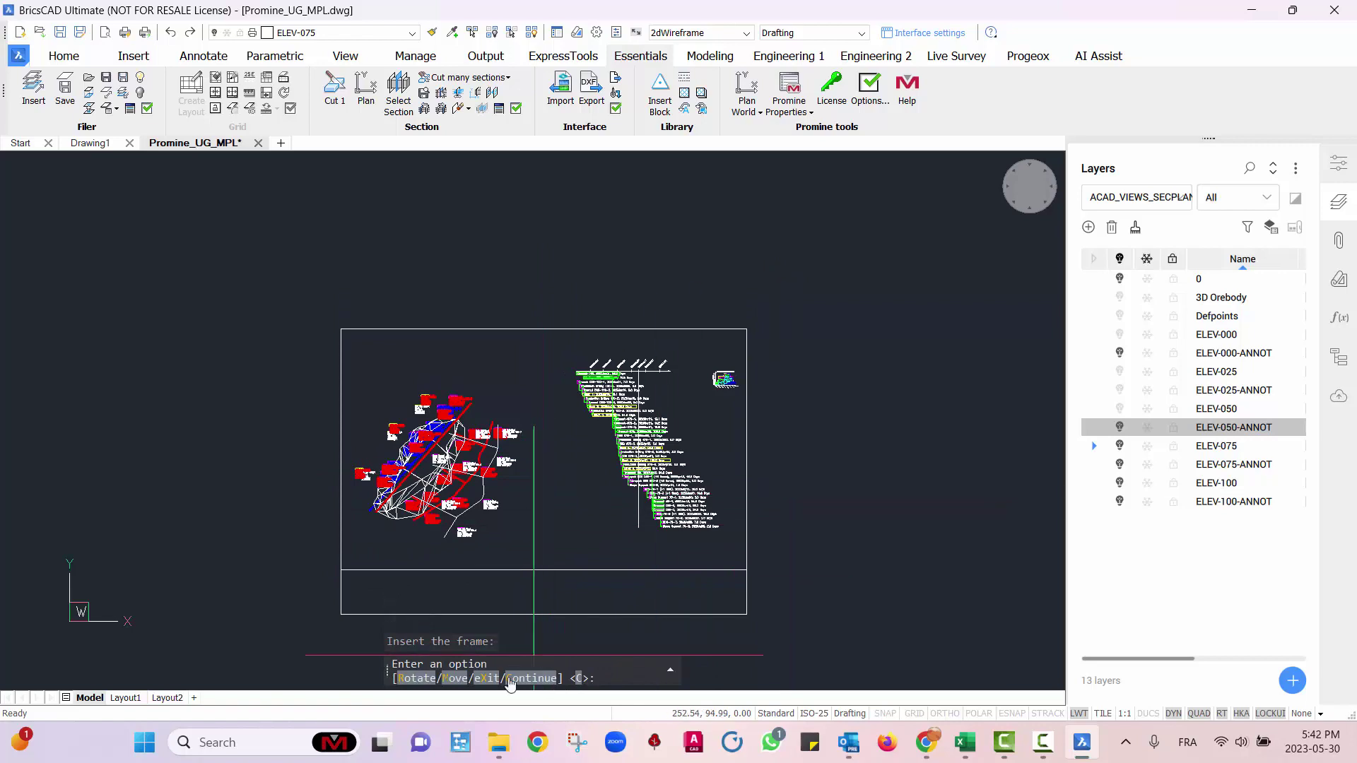
{"action": "left_click", "coordinate": [532, 679]}
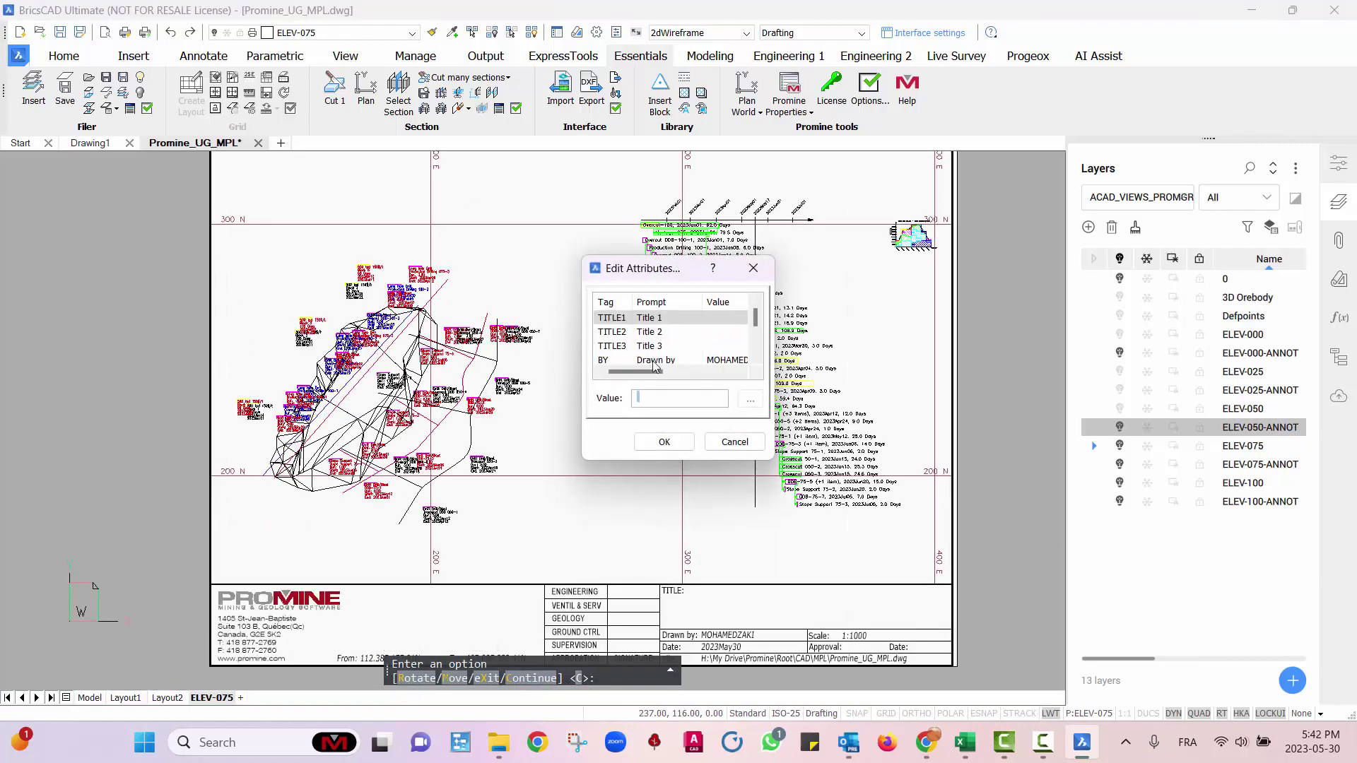
{"action": "left_click", "coordinate": [666, 344]}
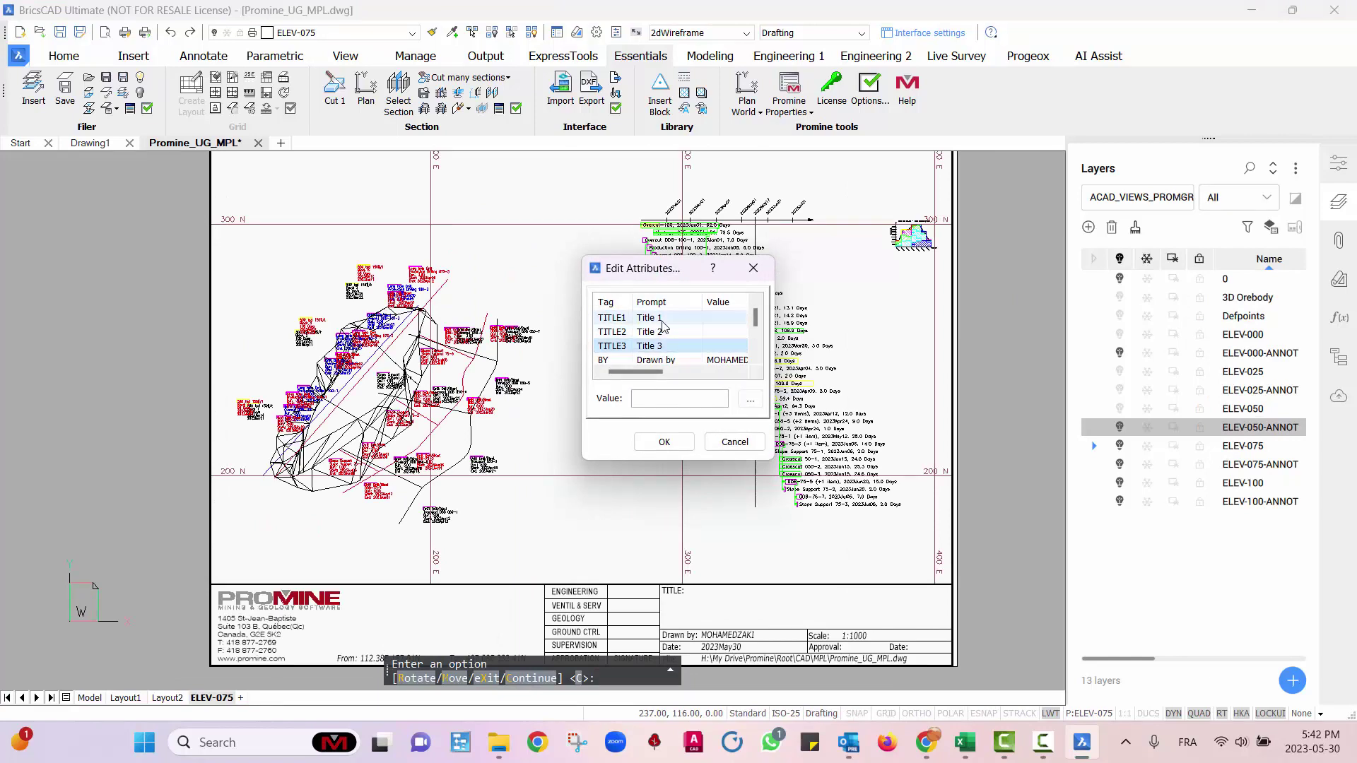
{"action": "left_click", "coordinate": [665, 440]}
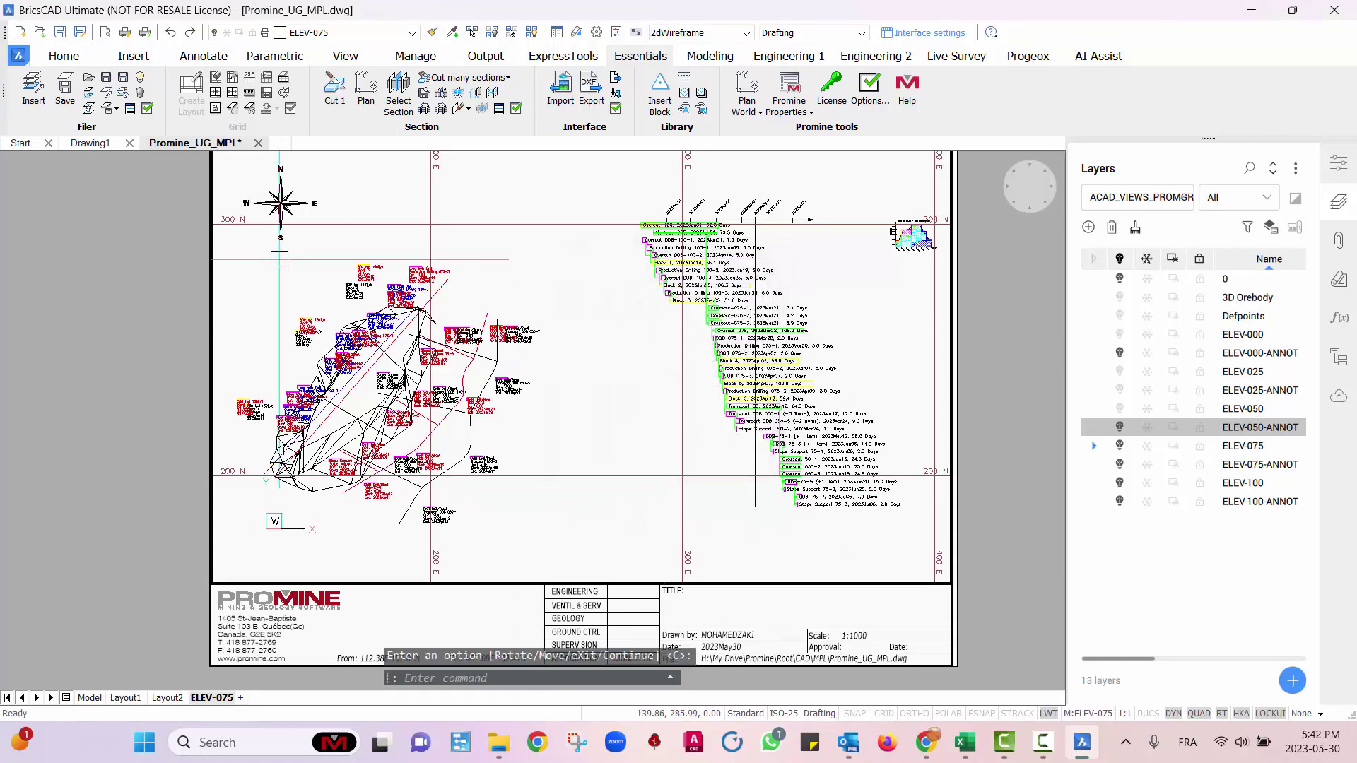
- Examine the north arrow, coordinate grid, mine plan and charts on the ELEV-075 layout
{"action": "scroll", "coordinate": [428, 205], "scroll_direction": "up", "scroll_amount": 1}
{"action": "middle_click_drag", "start_coordinate": [528, 300], "coordinate": [756, 410]}
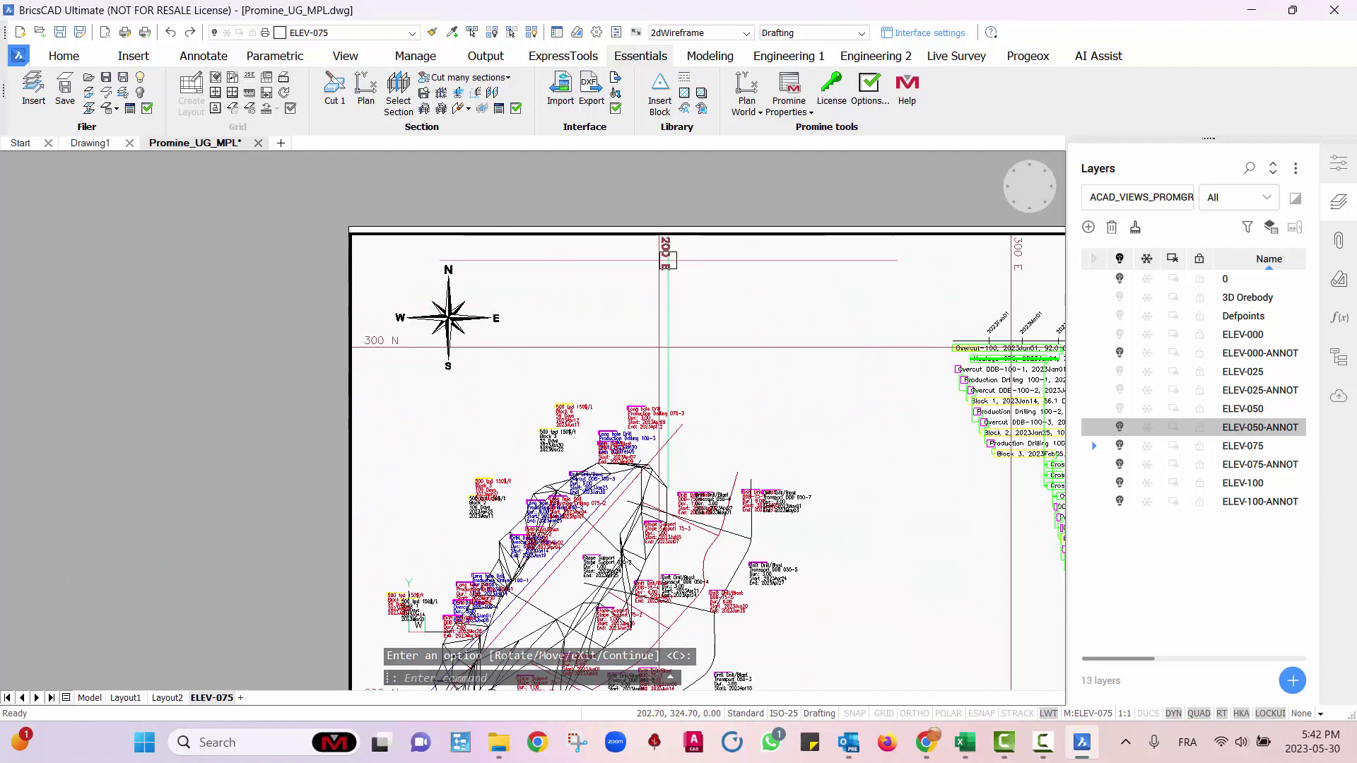
{"action": "scroll", "coordinate": [668, 263], "scroll_direction": "up", "scroll_amount": 2}
{"action": "left_click", "coordinate": [709, 345]}
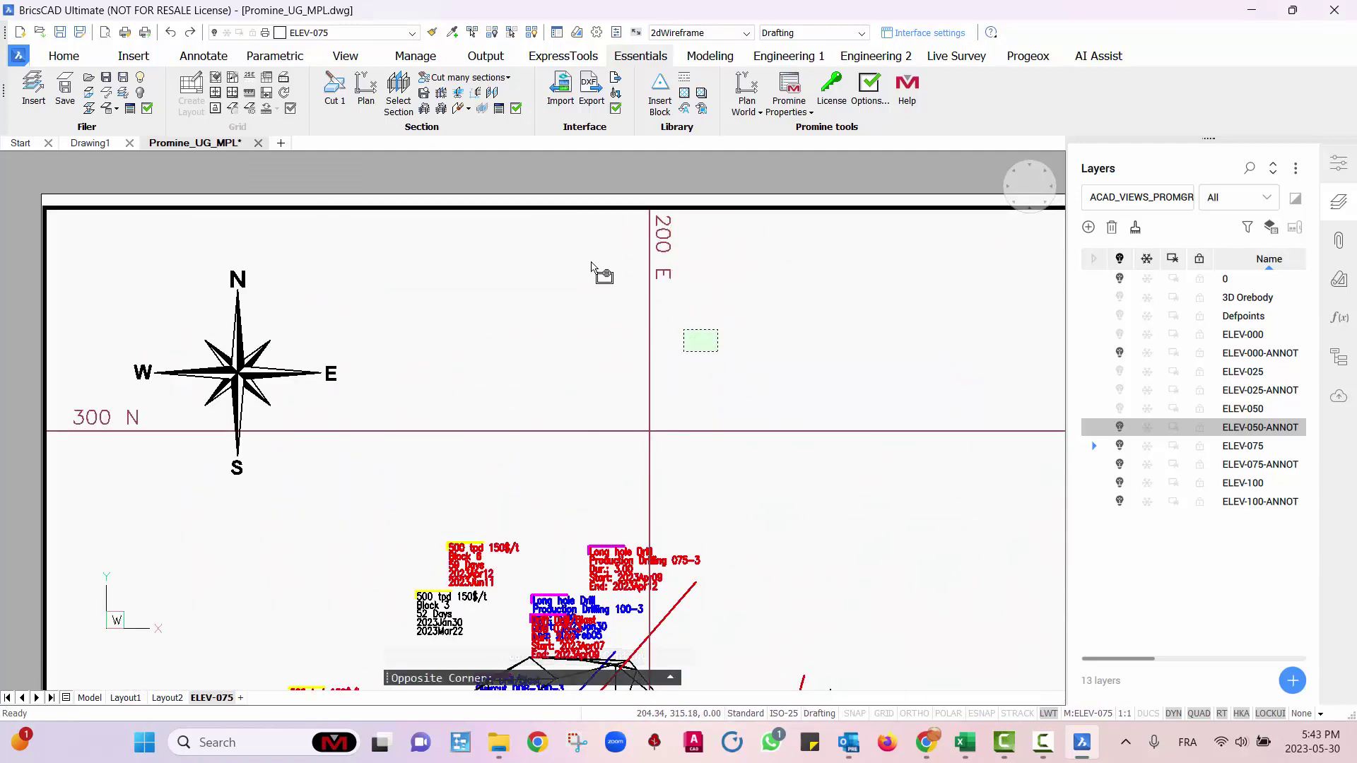
{"action": "left_click", "coordinate": [589, 272]}
{"action": "scroll", "coordinate": [701, 381], "scroll_direction": "down", "scroll_amount": 2}
{"action": "key", "text": "Escape"}
{"action": "middle_click_drag", "start_coordinate": [811, 550], "coordinate": [602, 444]}
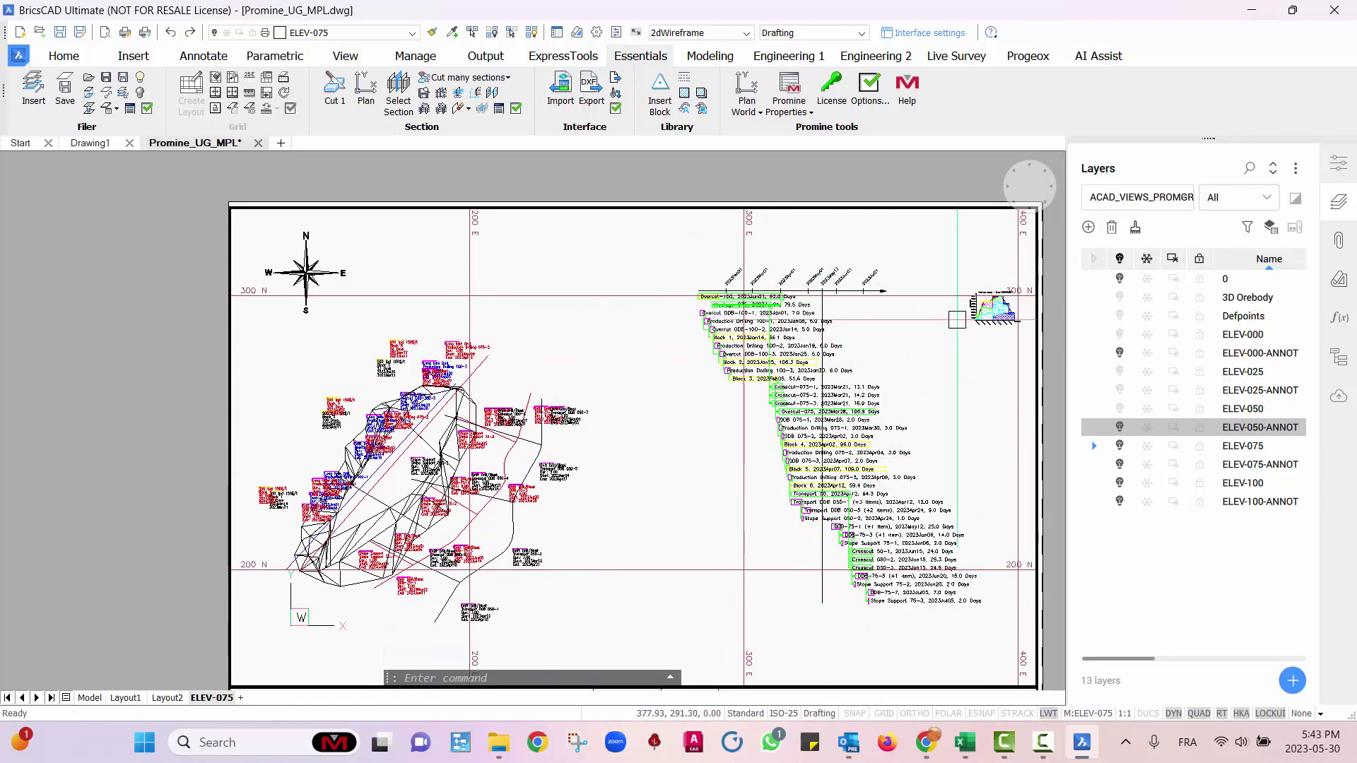
- Return to model space and look over the framed mine plan, Gantt chart and cost graph
{"action": "middle_click_drag", "start_coordinate": [654, 520], "coordinate": [598, 473]}
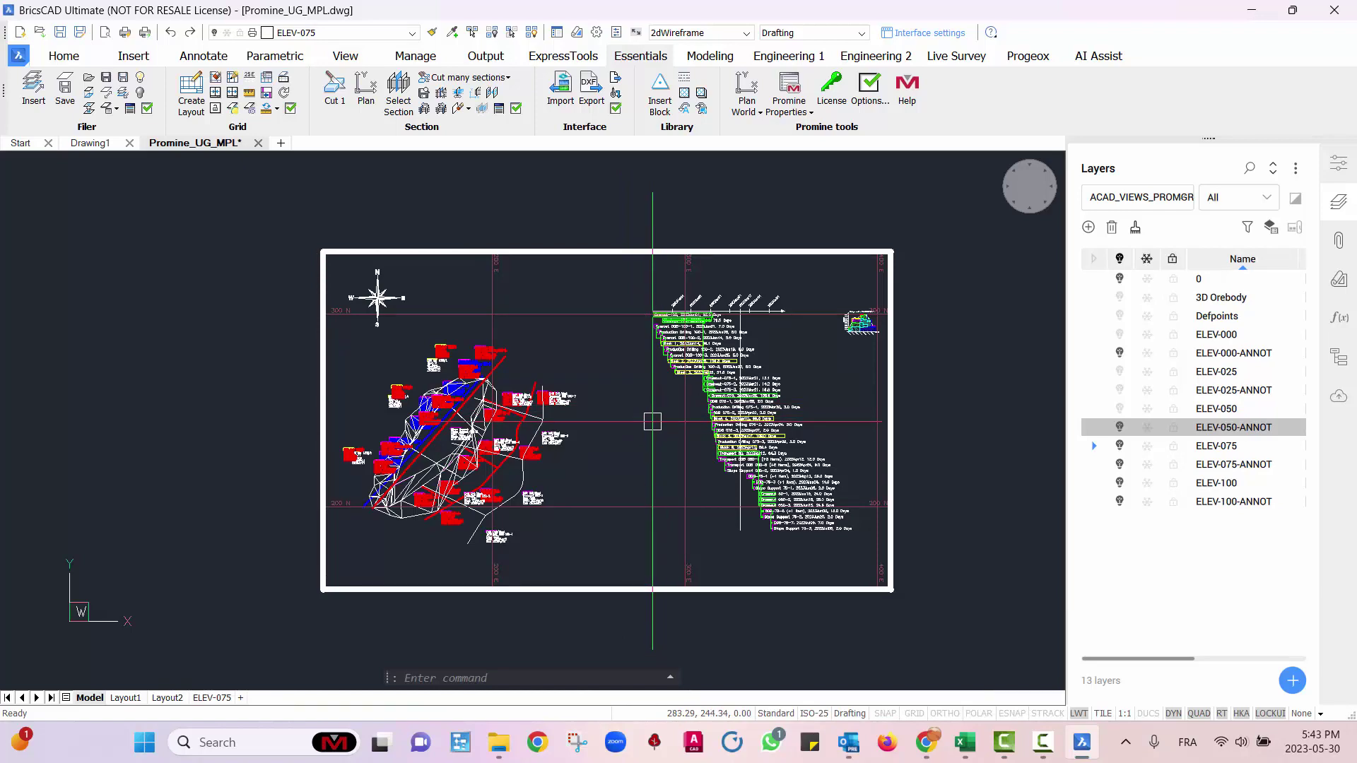
{"action": "scroll", "coordinate": [733, 388], "scroll_direction": "up", "scroll_amount": 2}
{"action": "mouse_move", "coordinate": [543, 470]}
{"action": "middle_mouse_down"}
{"action": "mouse_move", "coordinate": [571, 432]}
{"action": "mouse_move", "coordinate": [567, 453]}
{"action": "middle_mouse_up"}
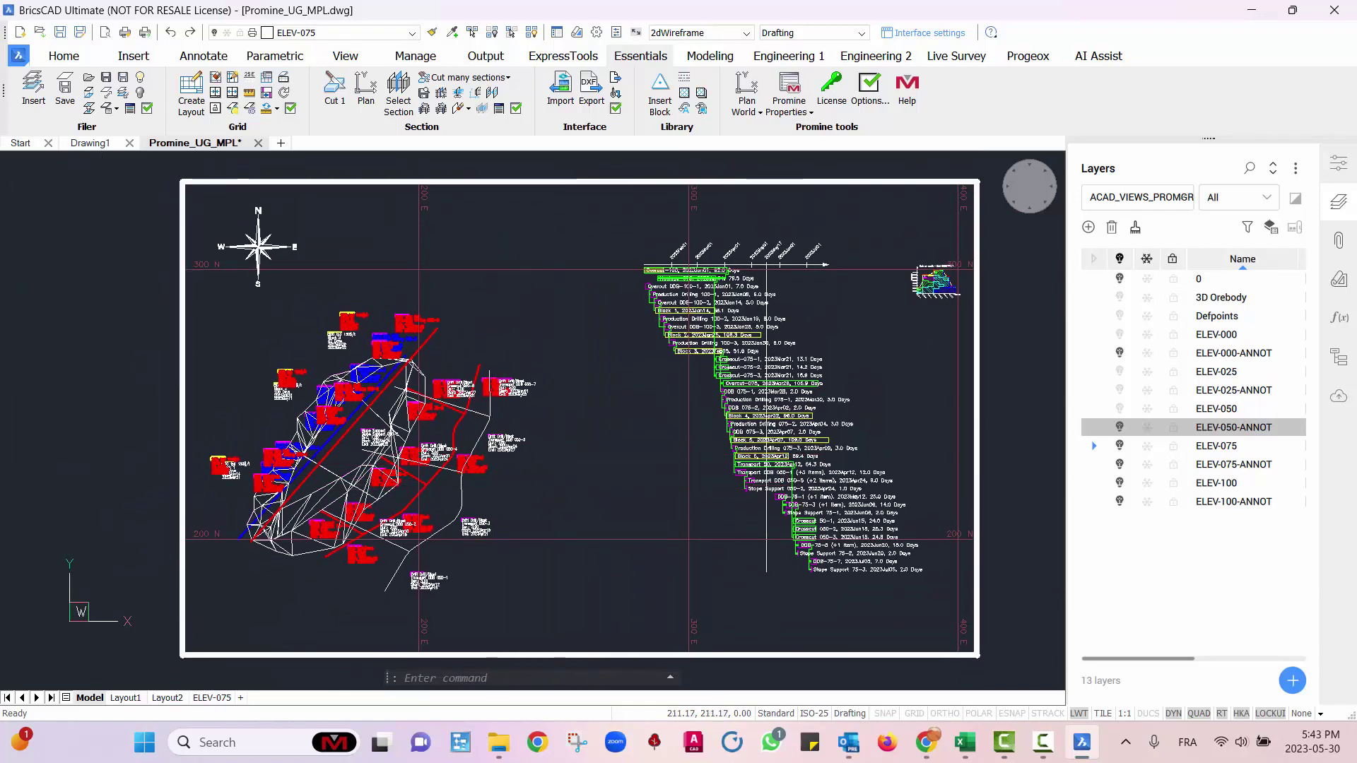
{"action": "scroll", "coordinate": [300, 386], "scroll_direction": "up", "scroll_amount": 2}
{"action": "scroll", "coordinate": [451, 557], "scroll_direction": "down", "scroll_amount": 3}
{"action": "middle_click_drag", "start_coordinate": [664, 576], "coordinate": [656, 463]}
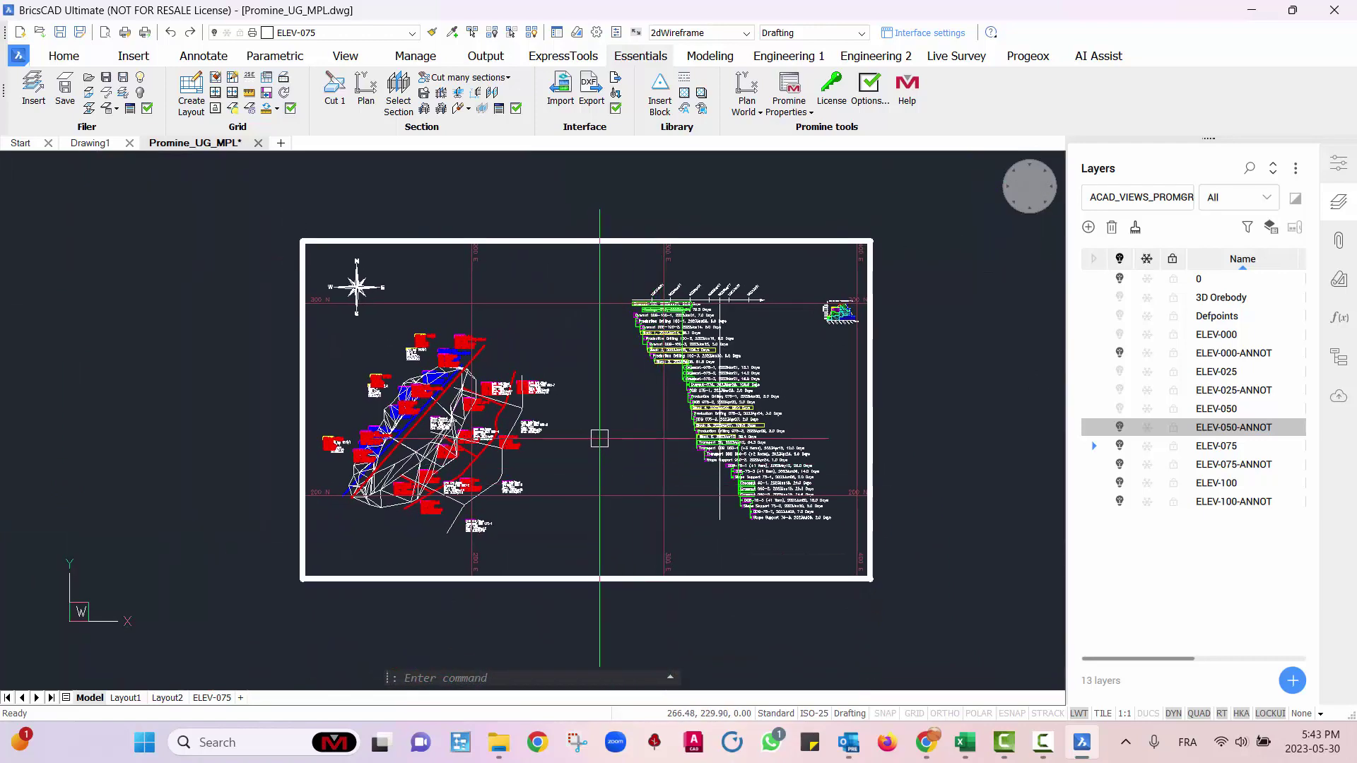